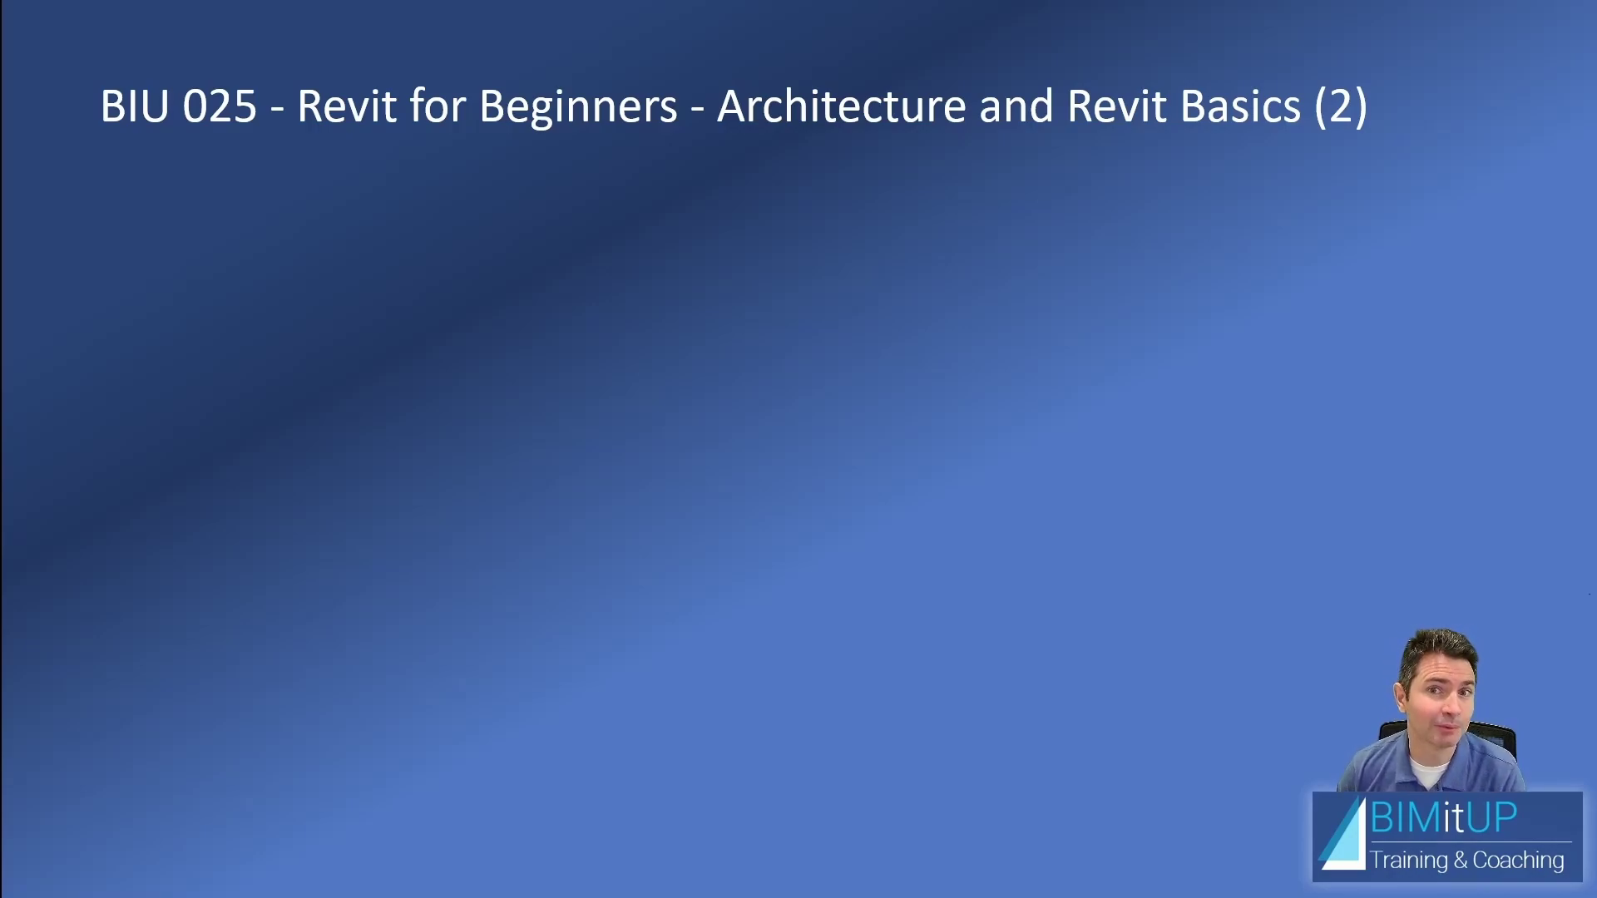
{"action": "key", "text": "Right"}
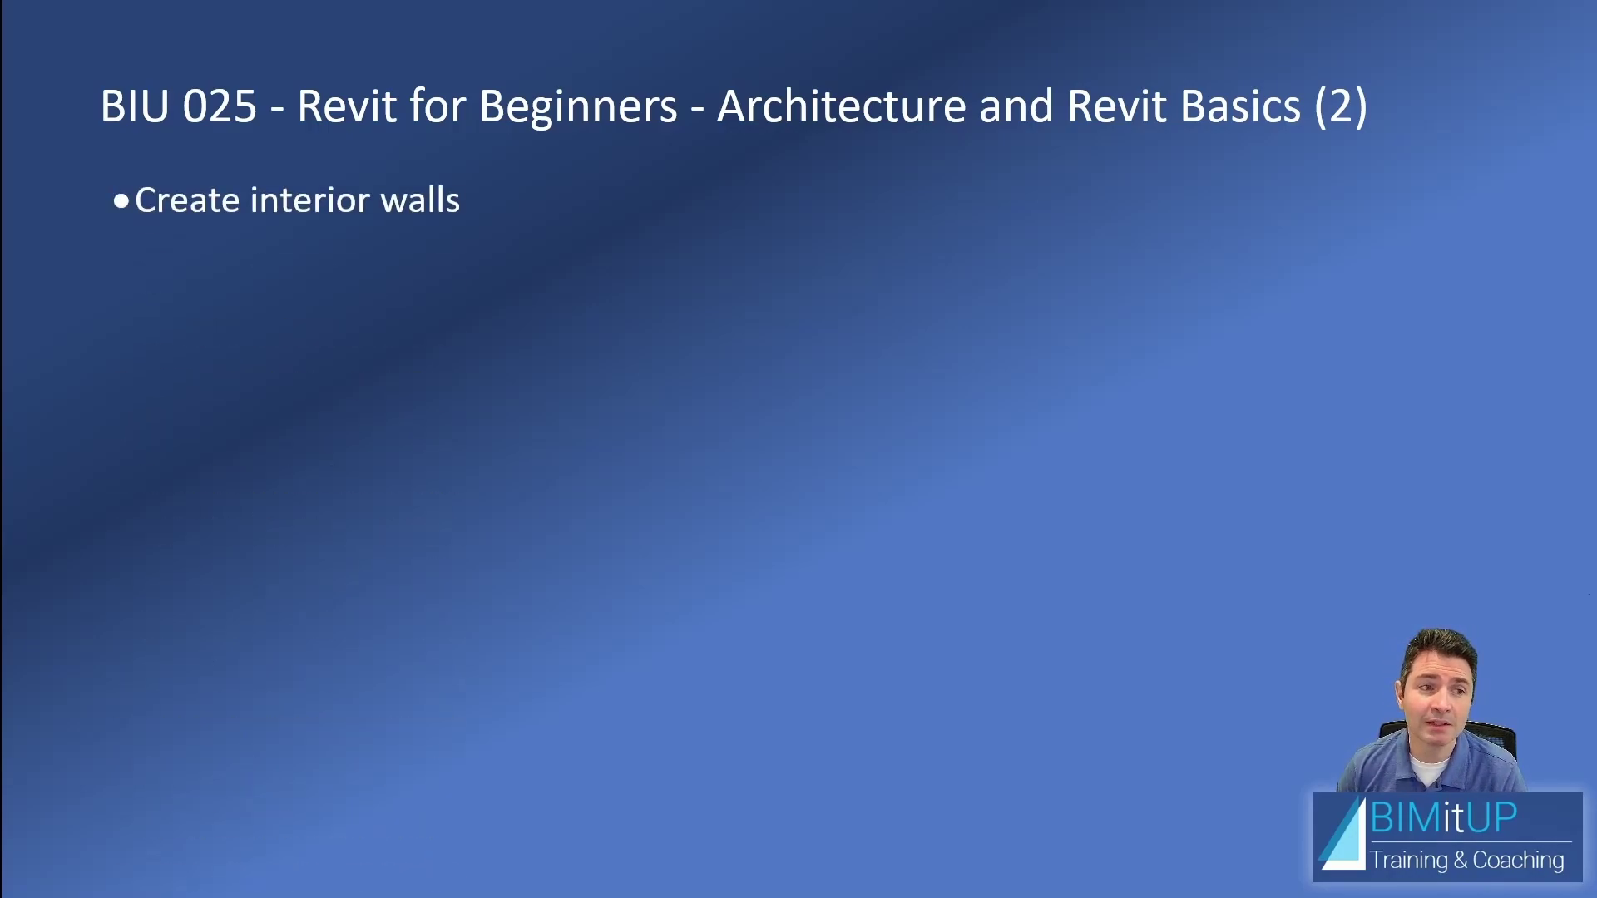
{"action": "key", "text": "Right"}
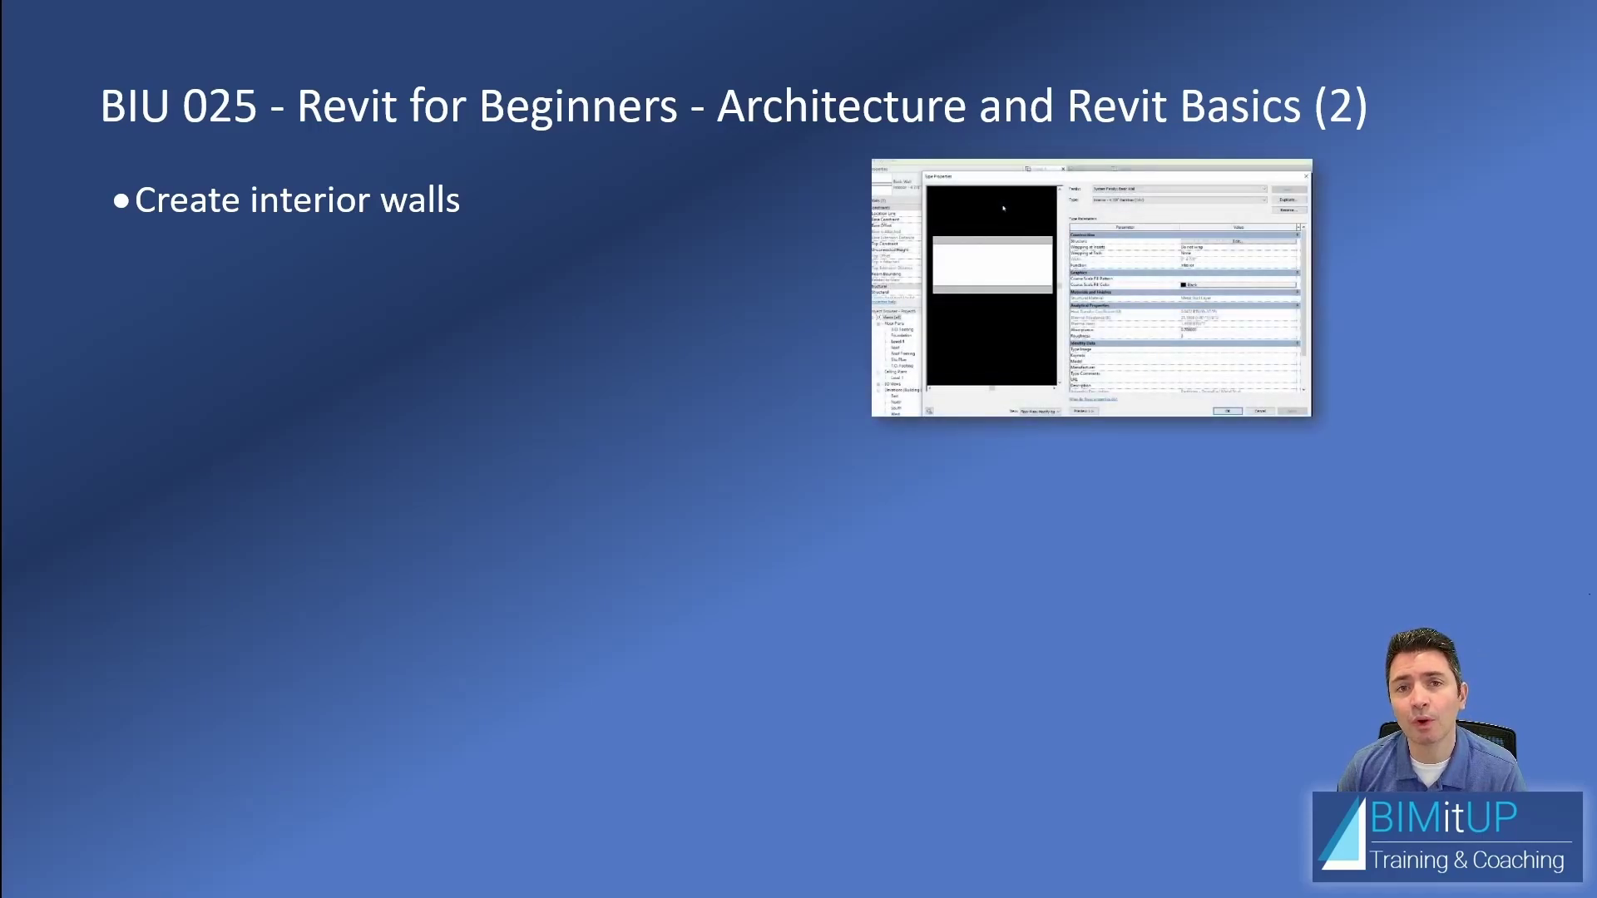
{"action": "key", "text": "Right"}
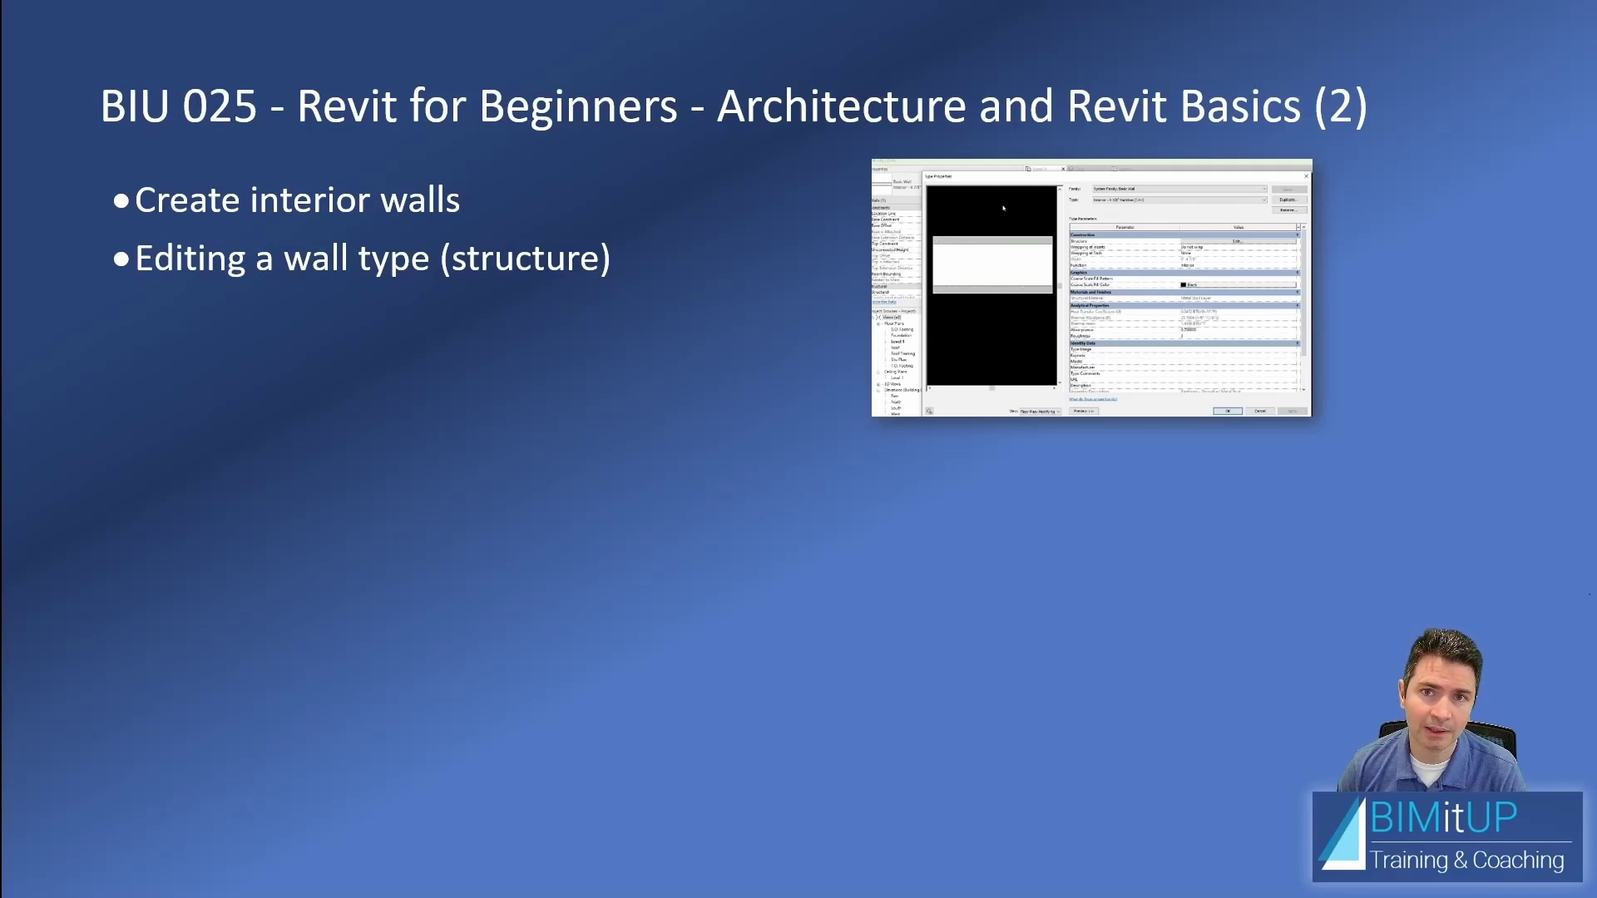
{"action": "key", "text": "Right"}
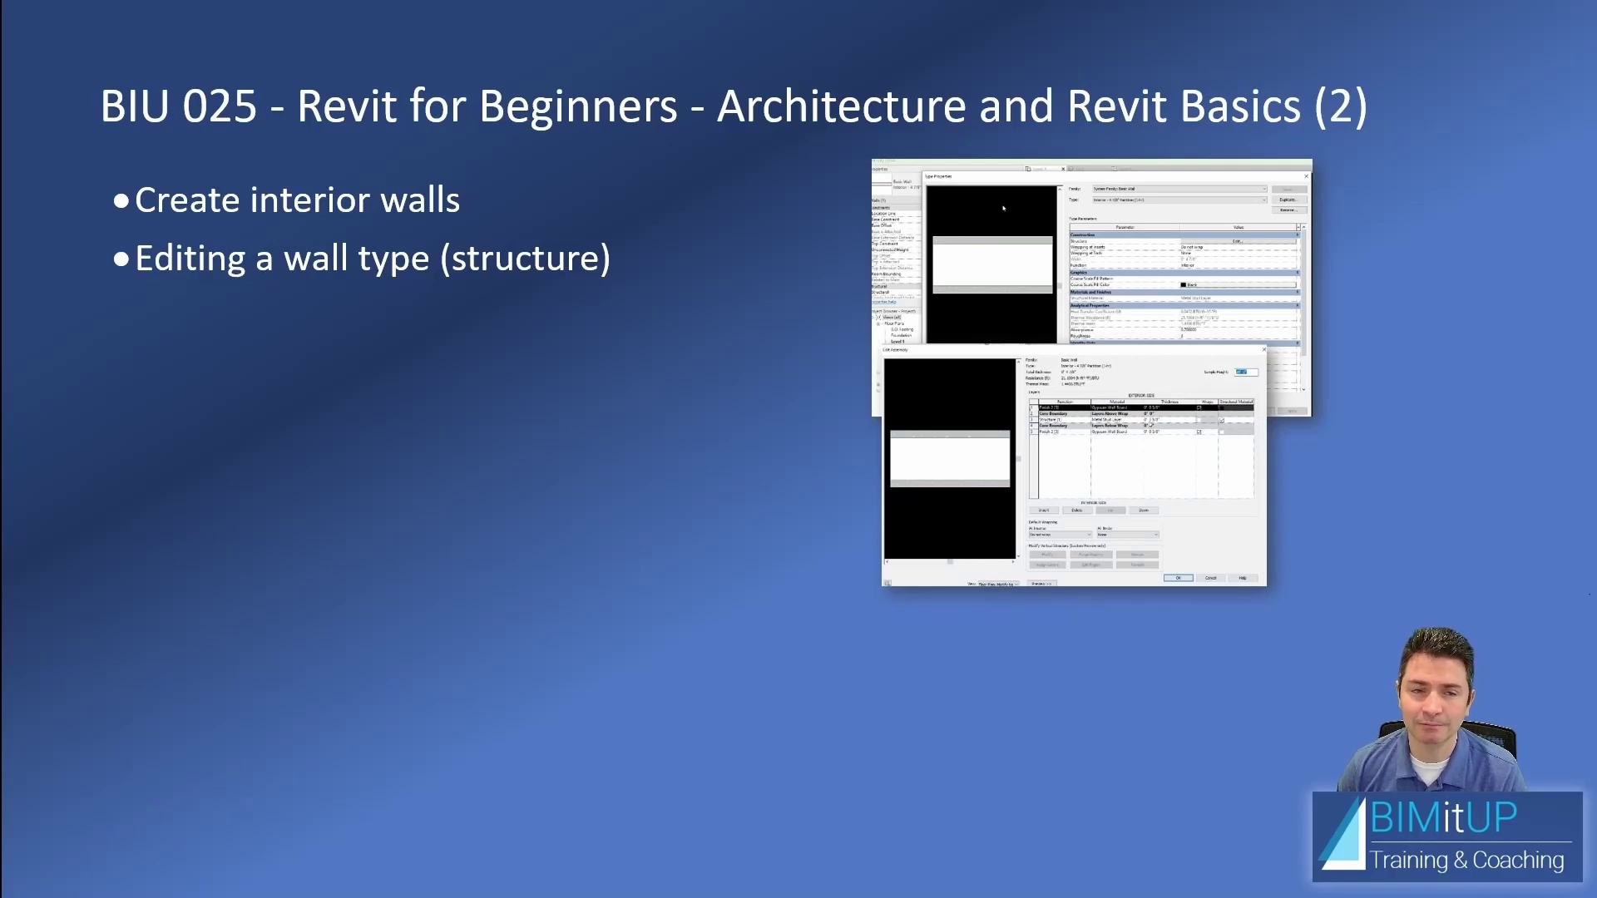
{"action": "key", "text": "Right"}
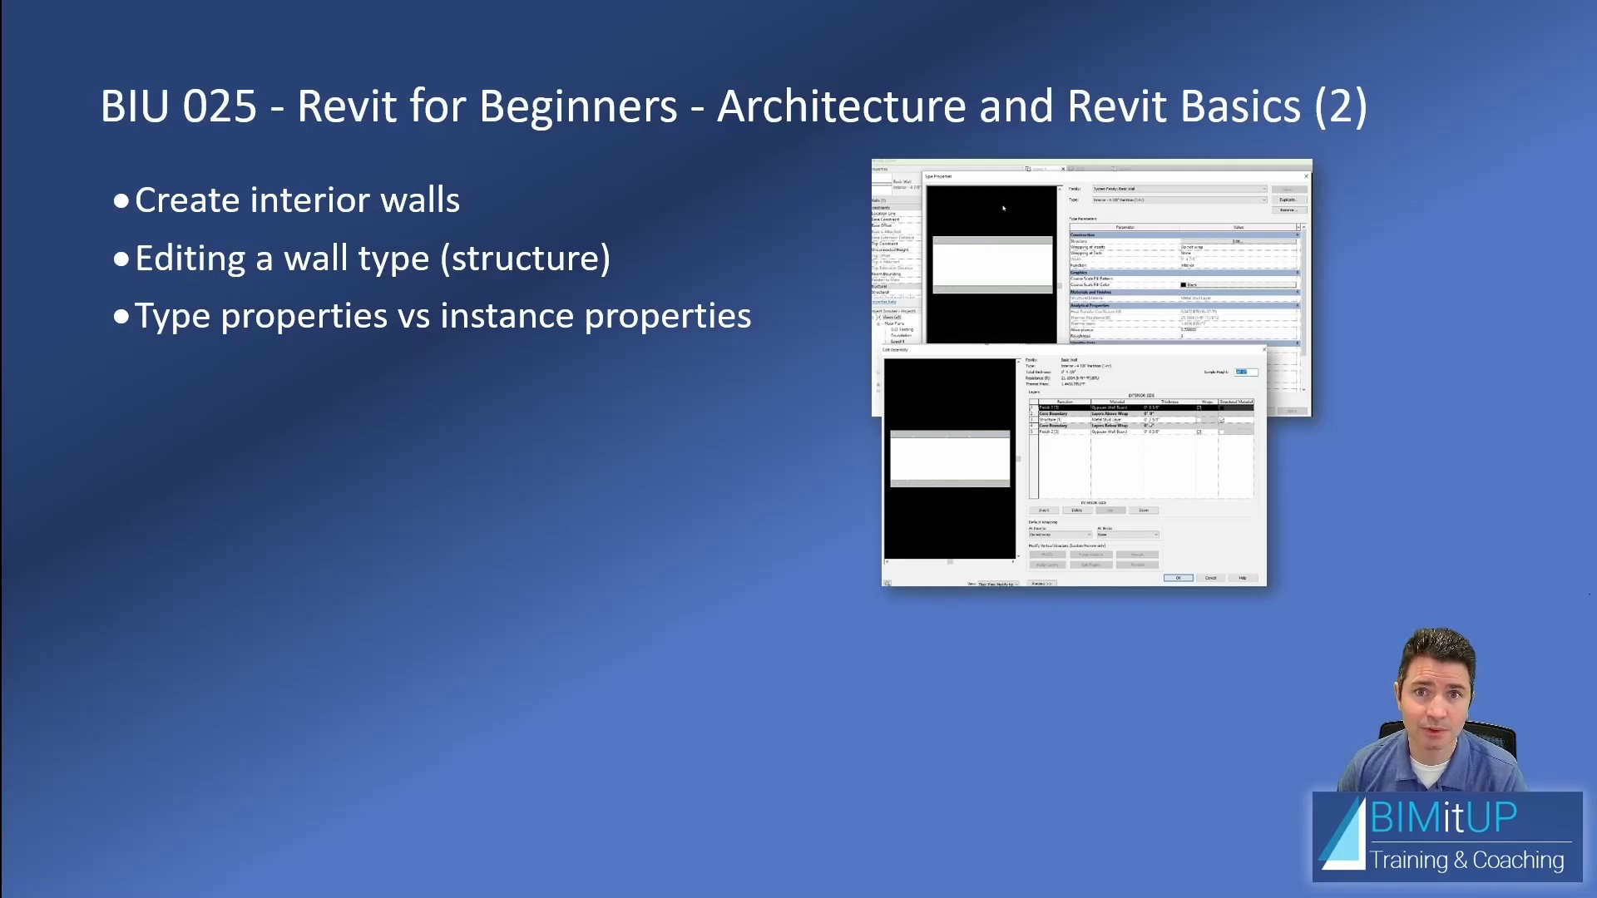
{"action": "key", "text": "Right"}
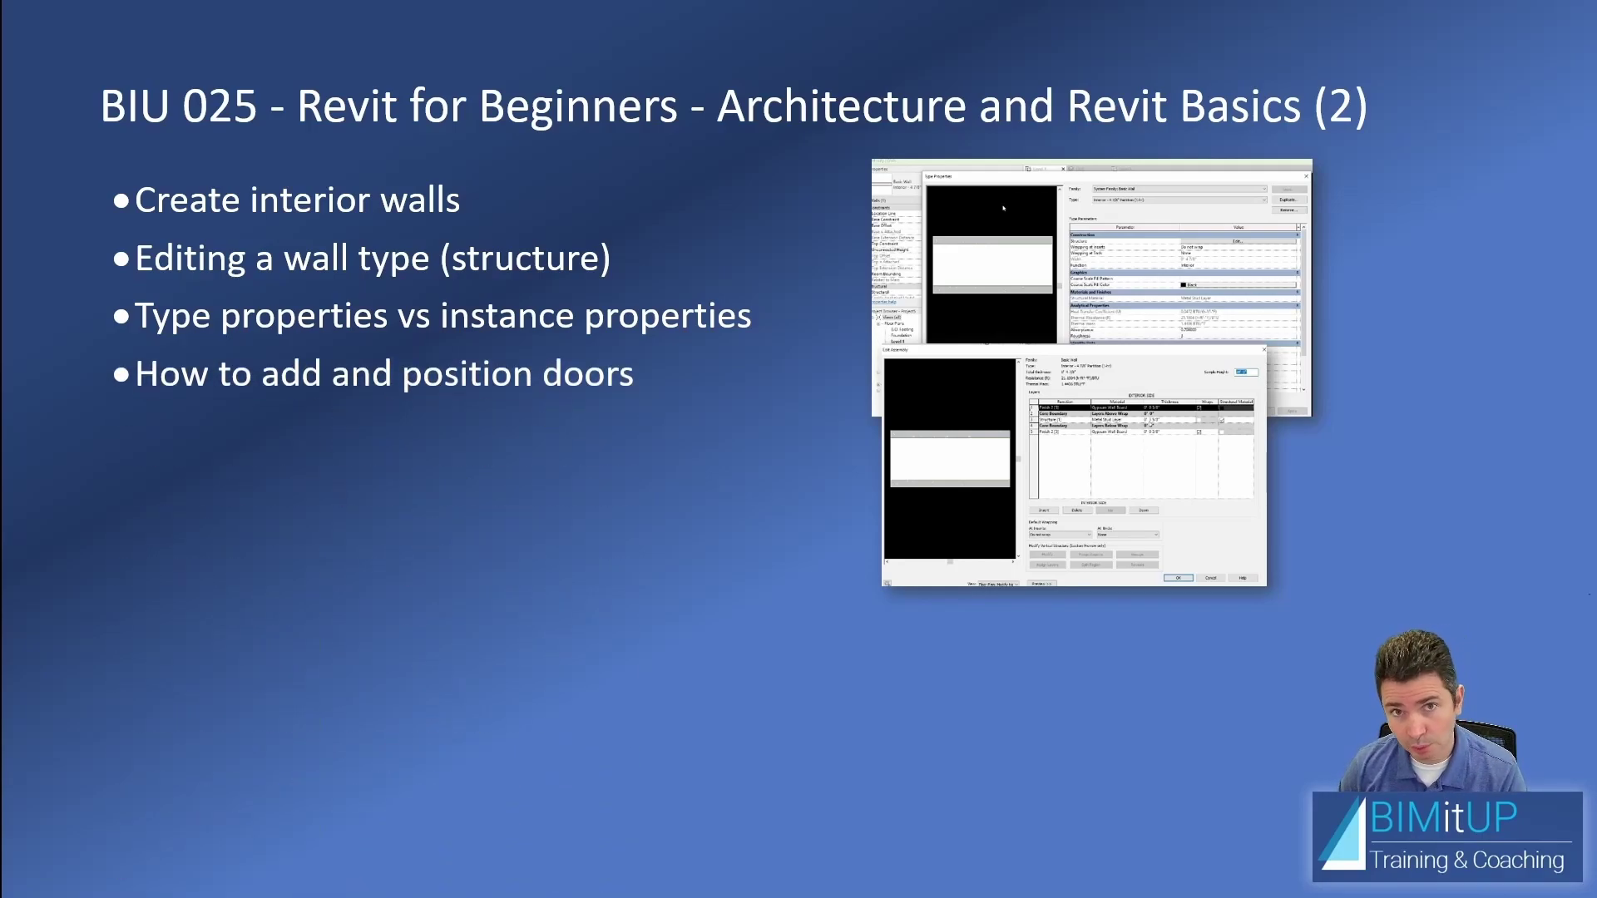
{"action": "key", "text": "Right"}
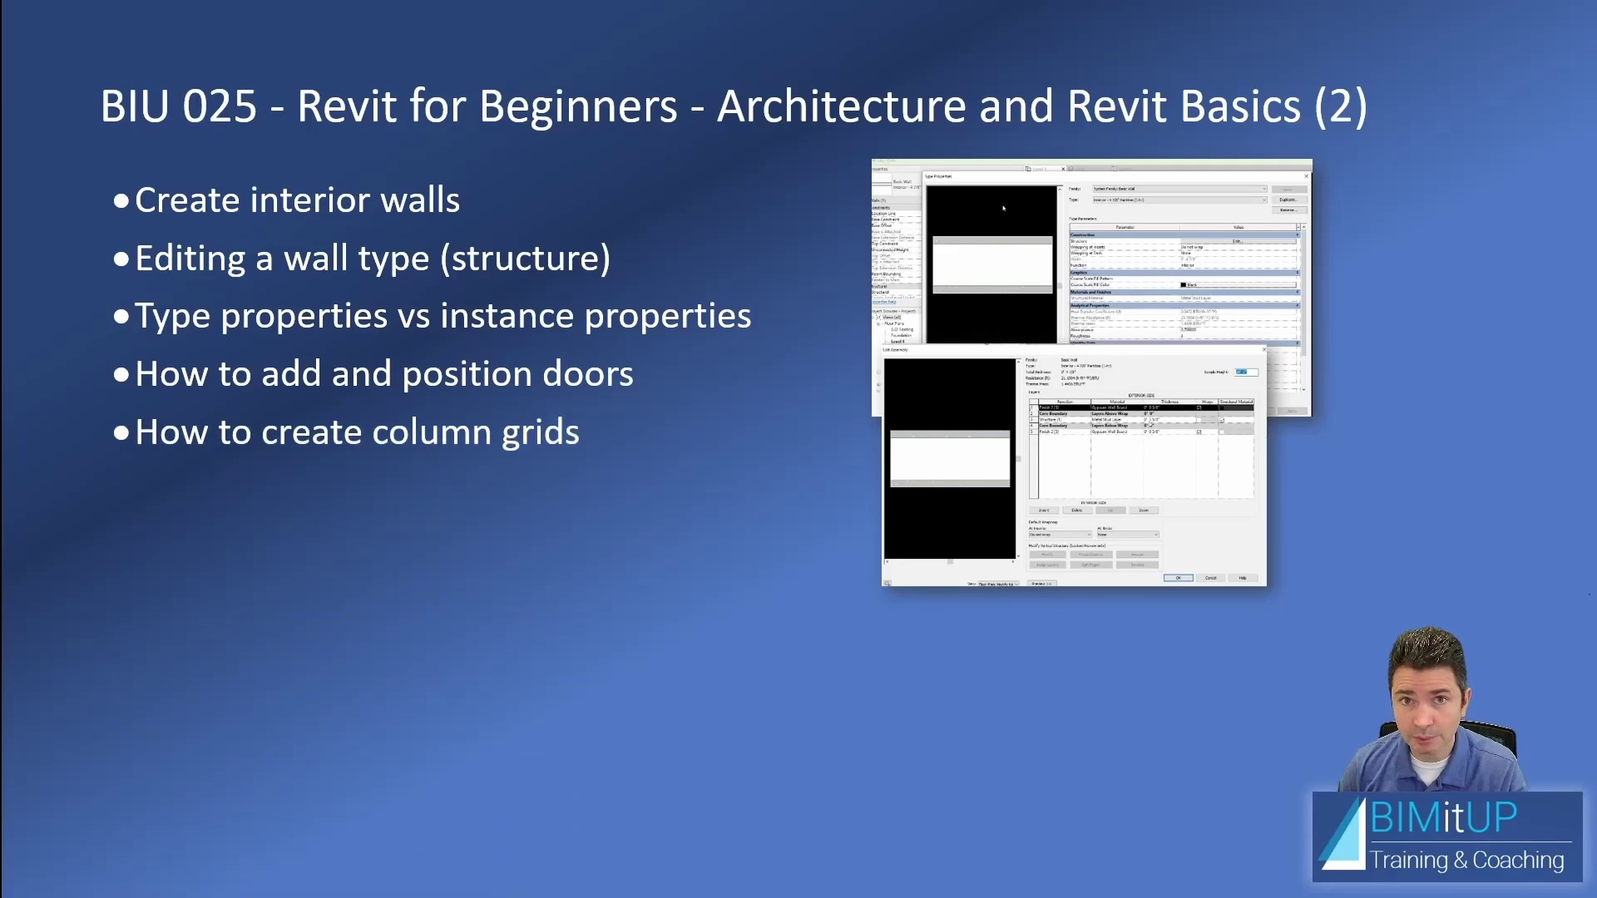
{"action": "key", "text": "Right"}
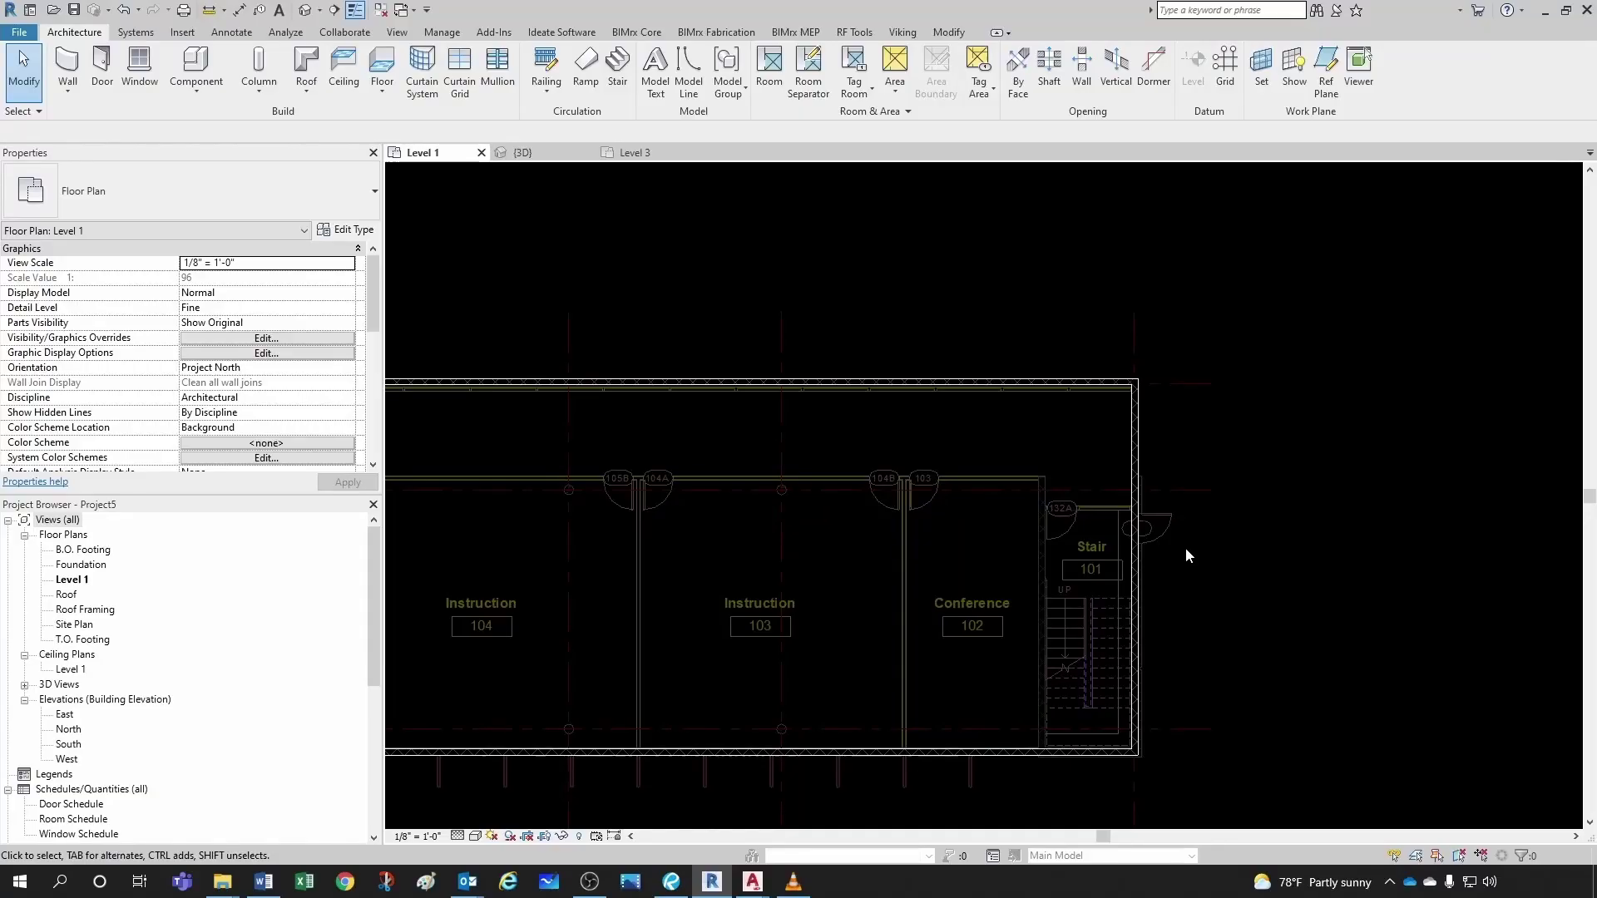
- Draw a Generic - 5" wall about 13'-6" long along the Conference room's upper edge, from the stair wall to the Instruction room partition
{"action": "scroll", "coordinate": [1171, 566], "scroll_direction": "up", "scroll_amount": 4}
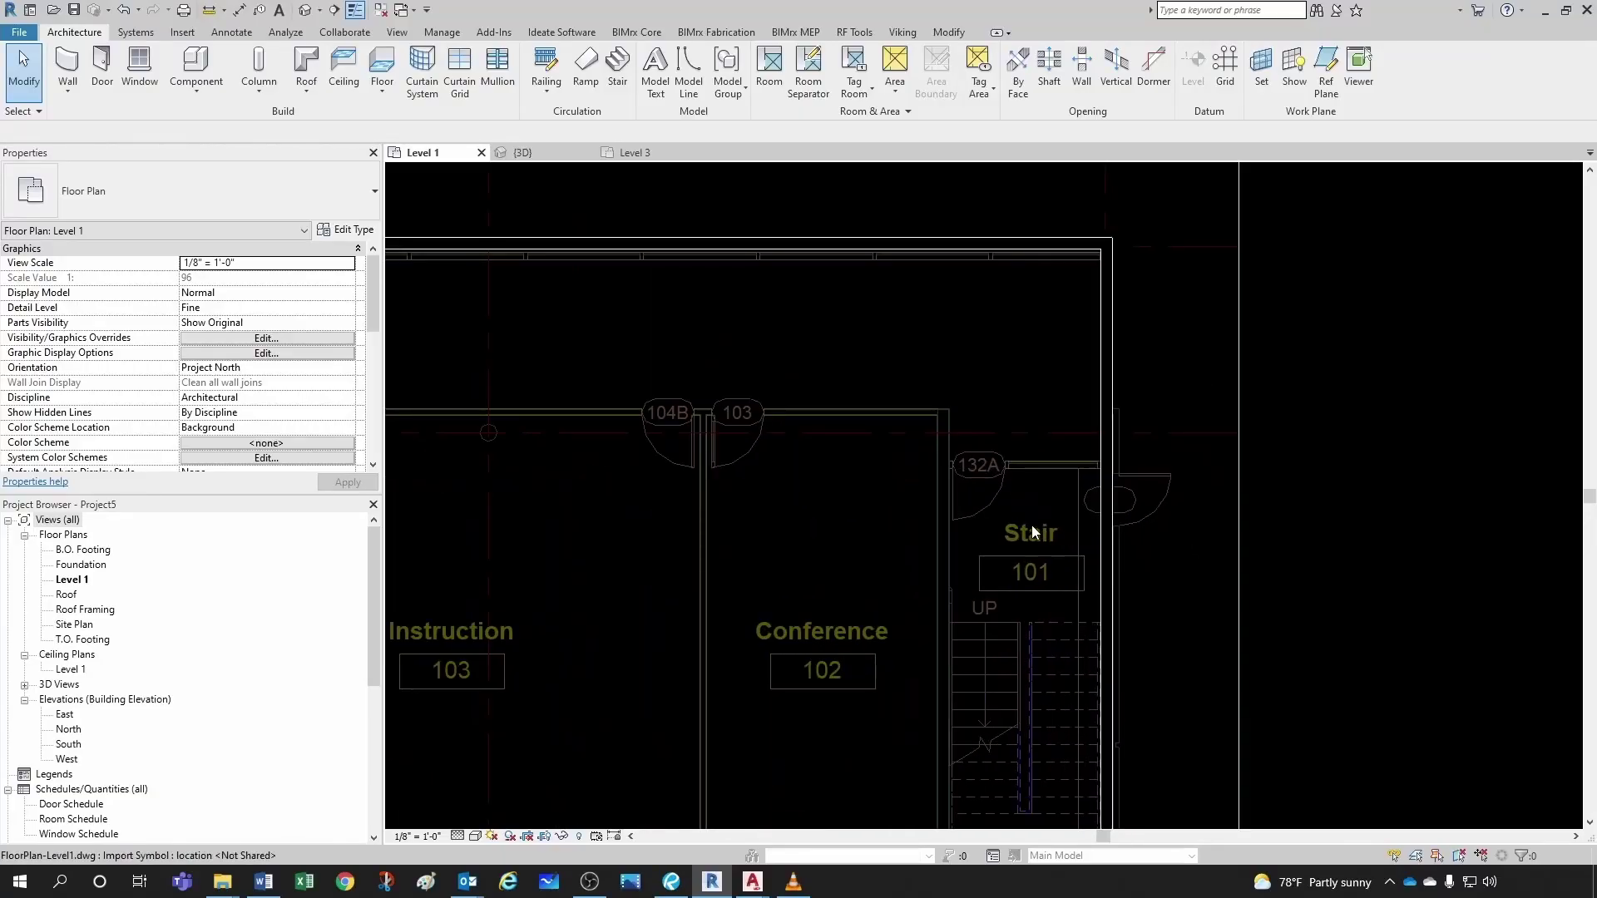
{"action": "middle_click_drag", "start_coordinate": [875, 481], "coordinate": [970, 446]}
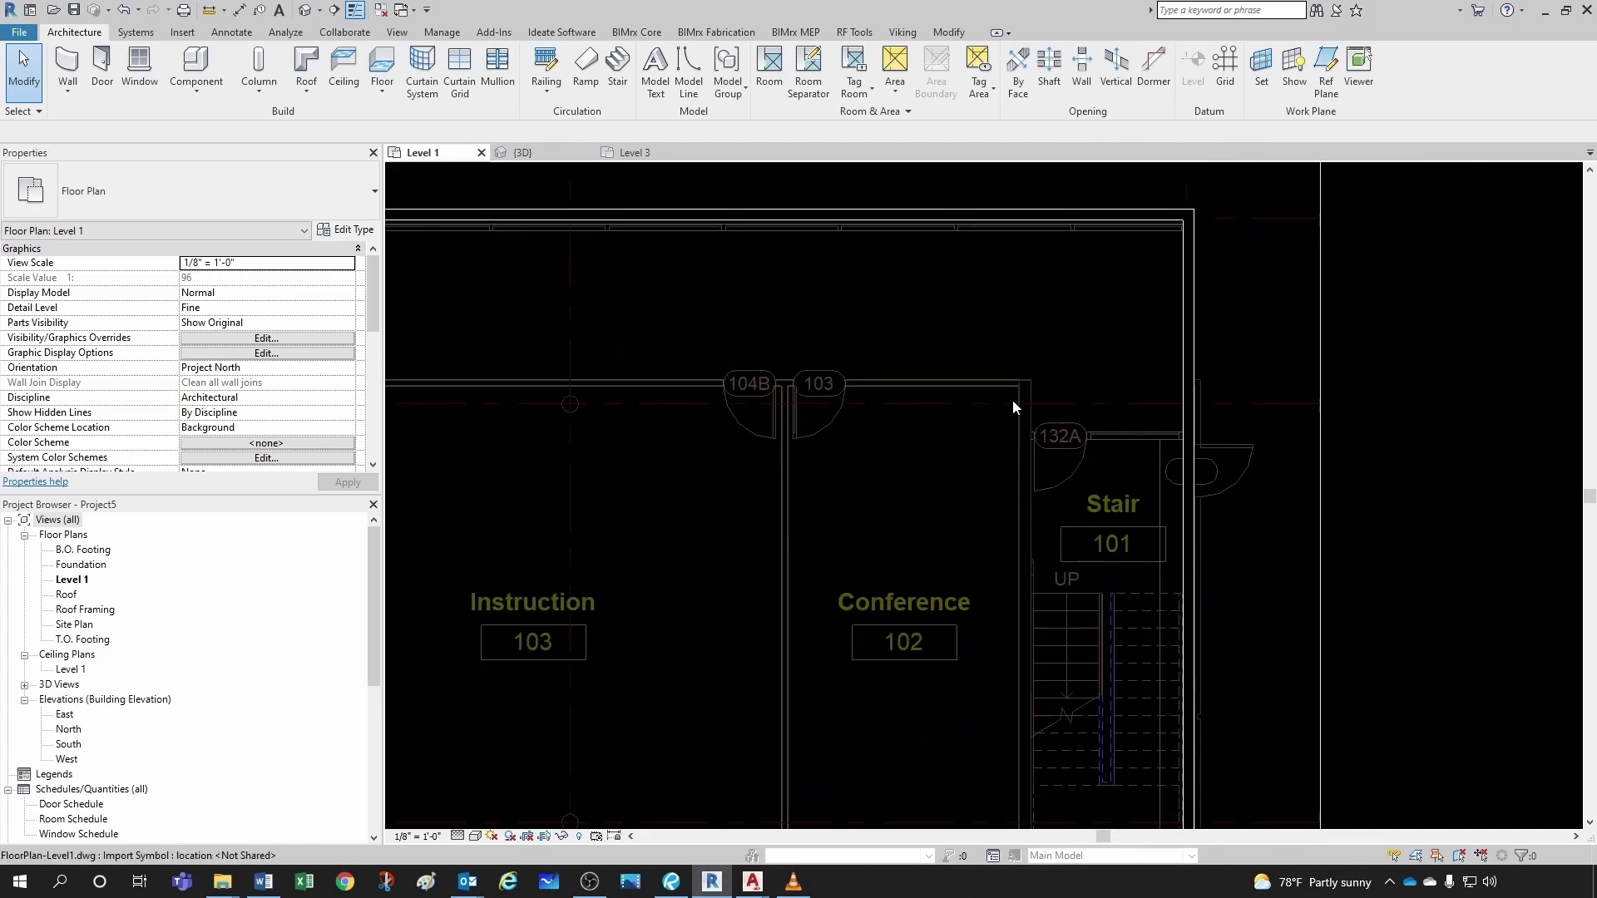
{"action": "scroll", "coordinate": [1011, 401], "scroll_direction": "down", "scroll_amount": 2}
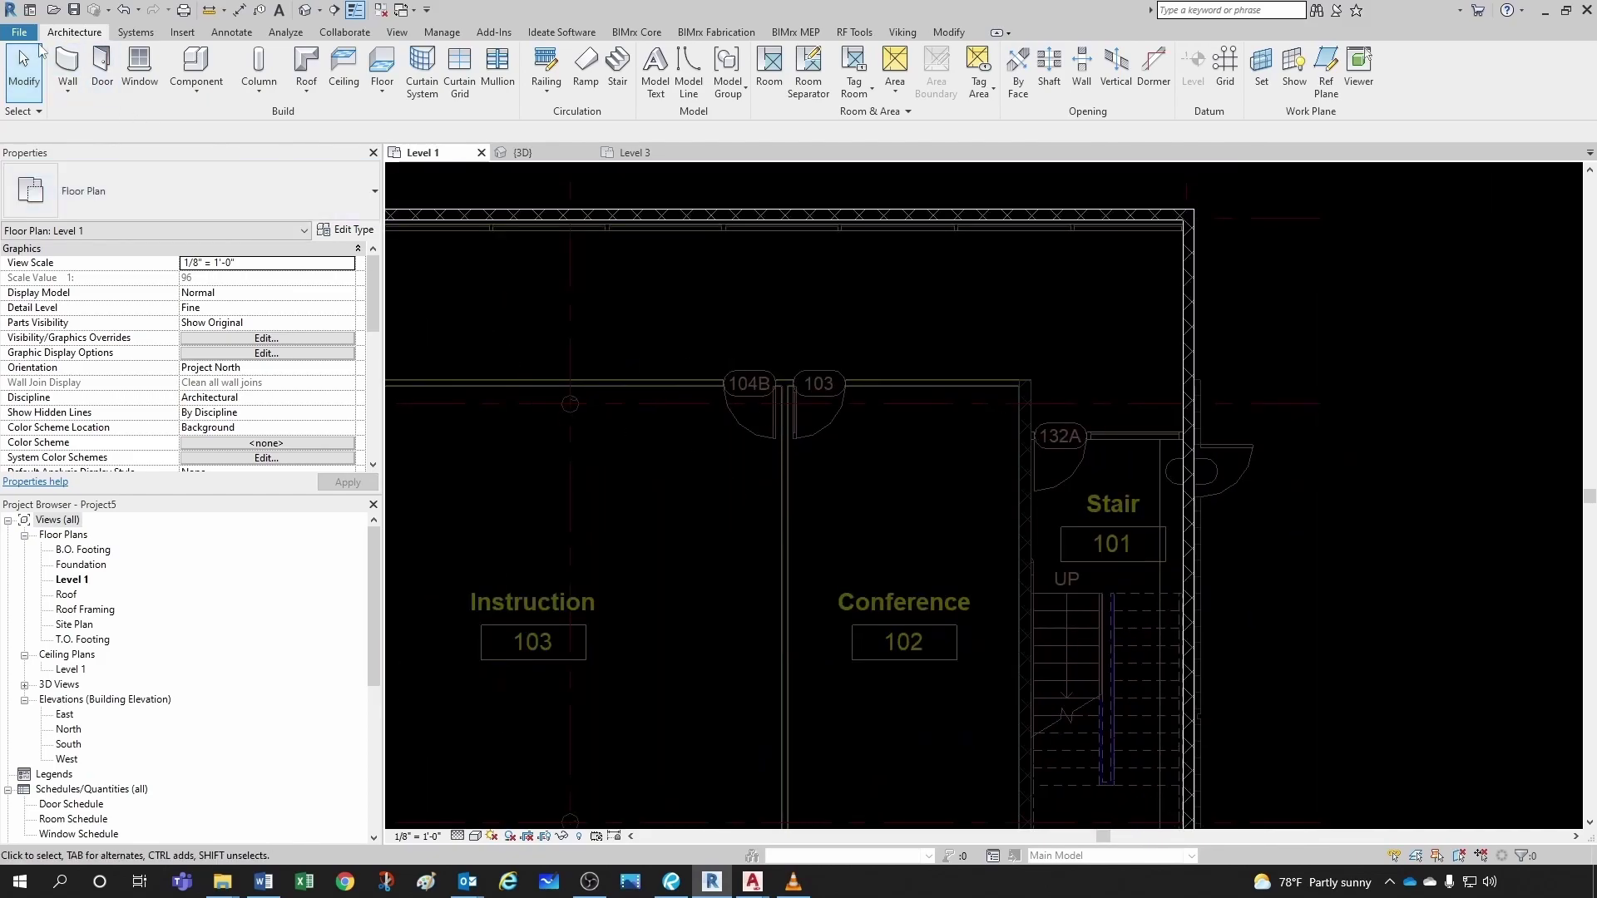
{"action": "left_click", "coordinate": [66, 66]}
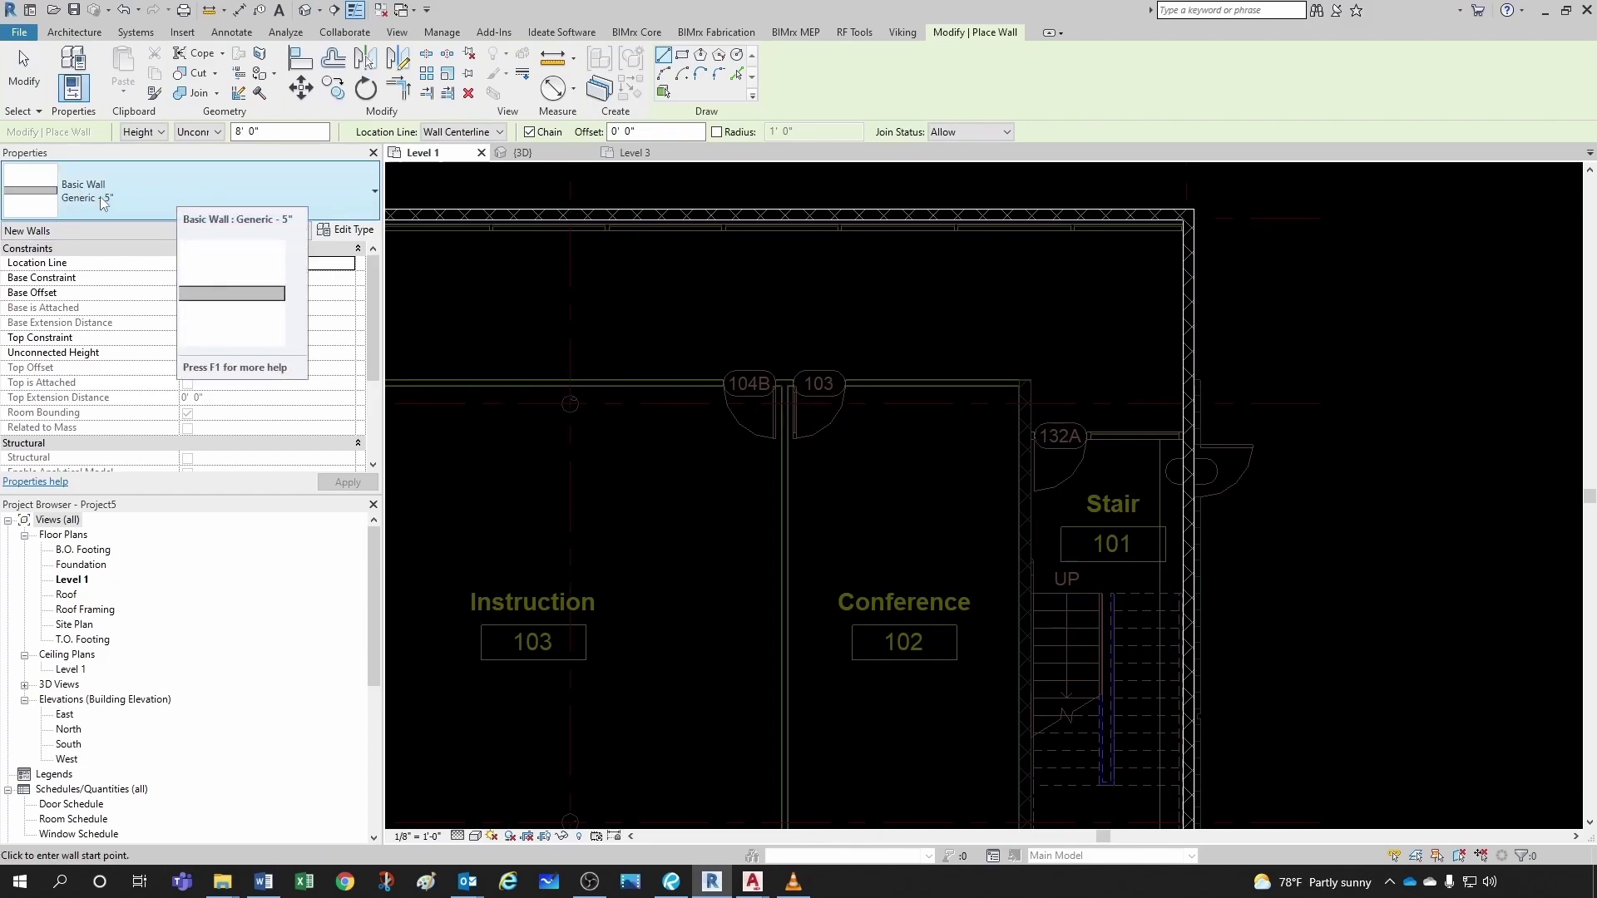
{"action": "scroll", "coordinate": [1034, 364], "scroll_direction": "up", "scroll_amount": 5}
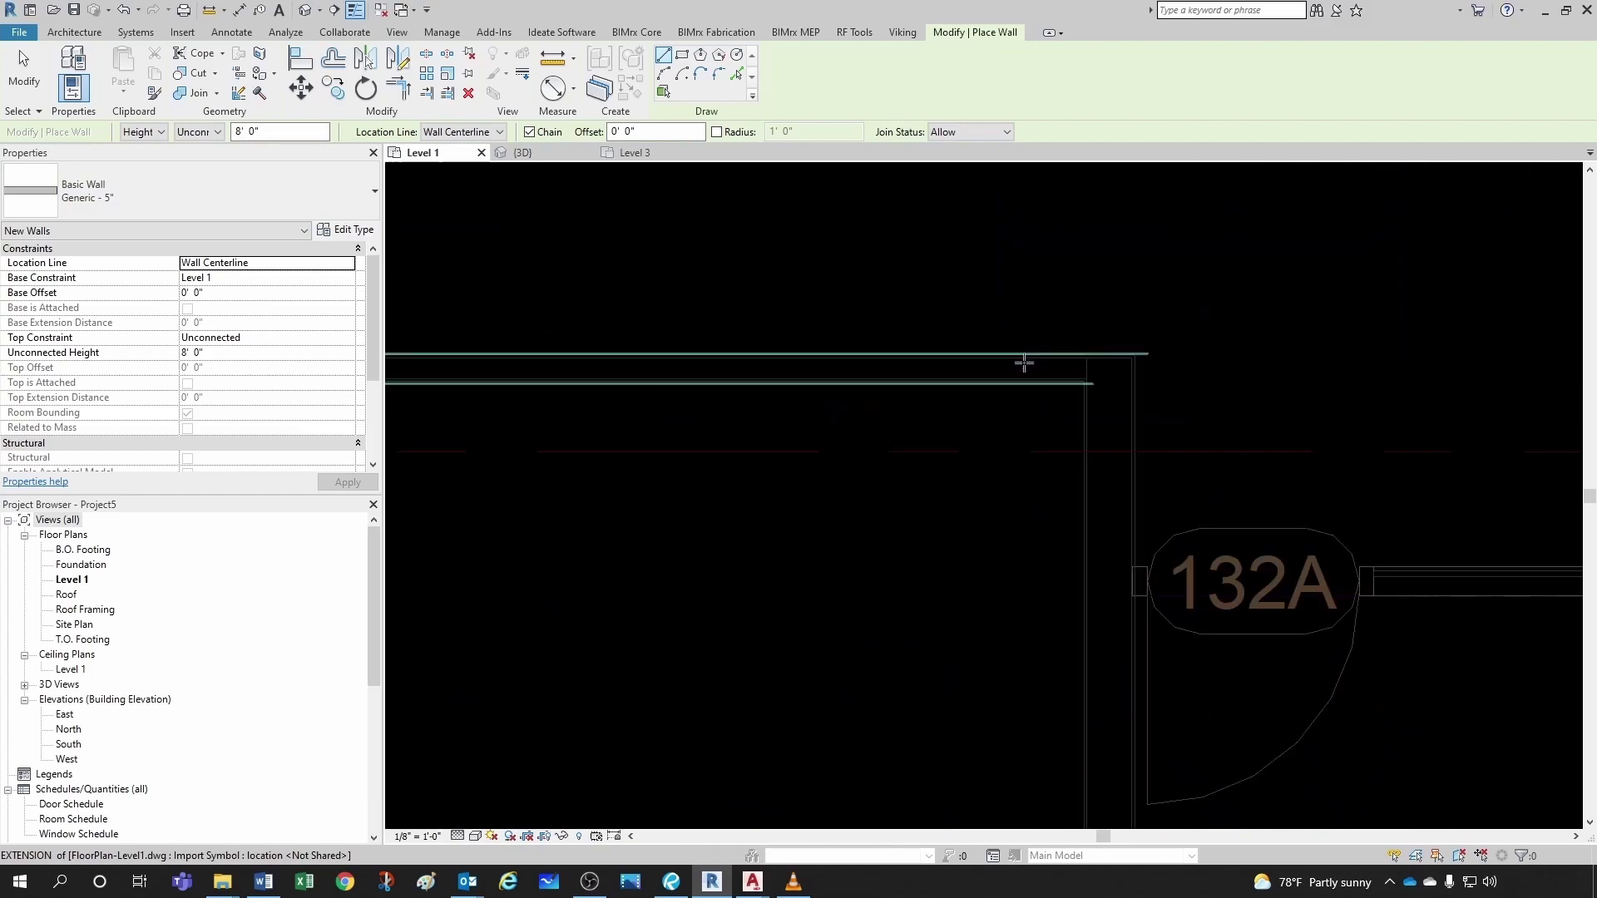
{"action": "left_click", "coordinate": [1145, 374]}
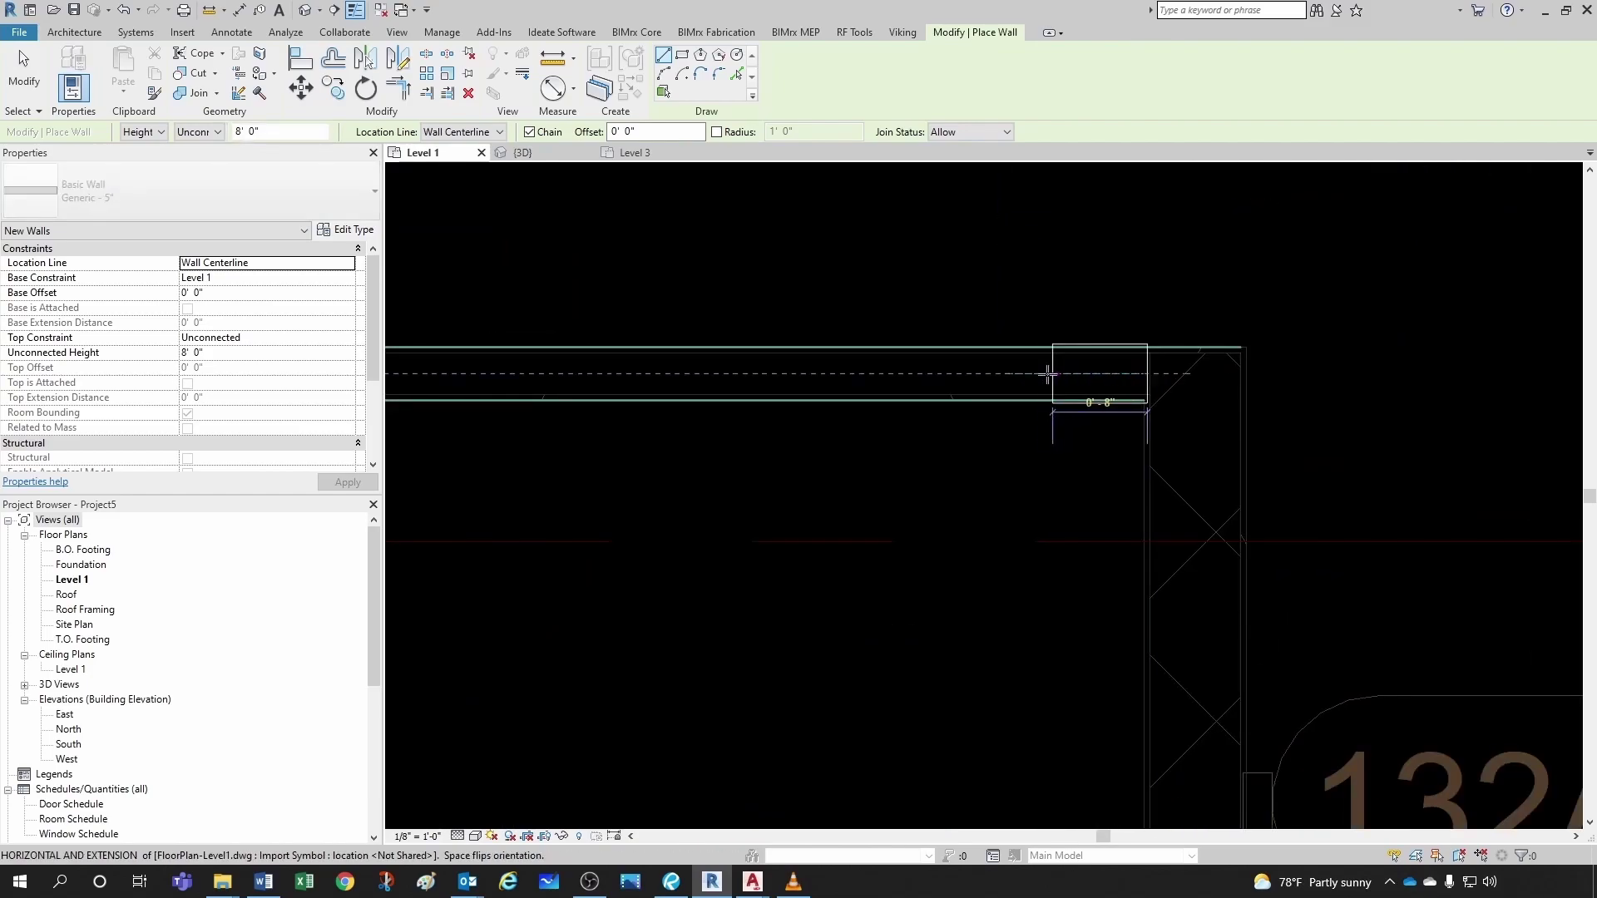
{"action": "scroll", "coordinate": [1073, 378], "scroll_direction": "down", "scroll_amount": 2}
{"action": "scroll", "coordinate": [1073, 375], "scroll_direction": "down", "scroll_amount": 2}
{"action": "scroll", "coordinate": [846, 374], "scroll_direction": "down", "scroll_amount": 3}
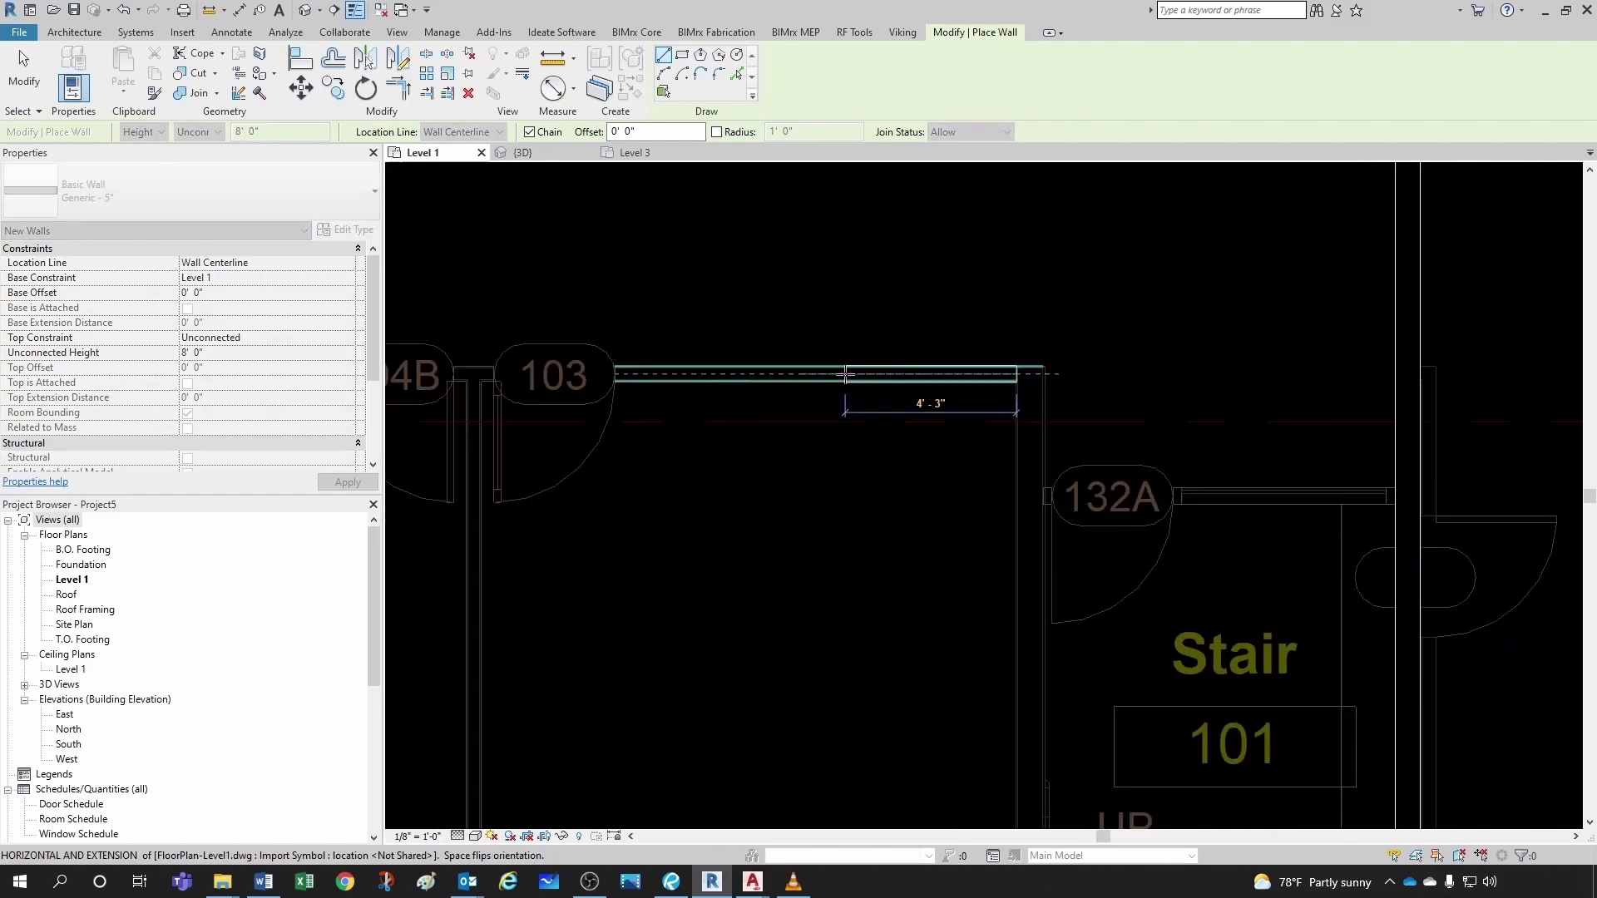
{"action": "scroll", "coordinate": [524, 374], "scroll_direction": "up", "scroll_amount": 4}
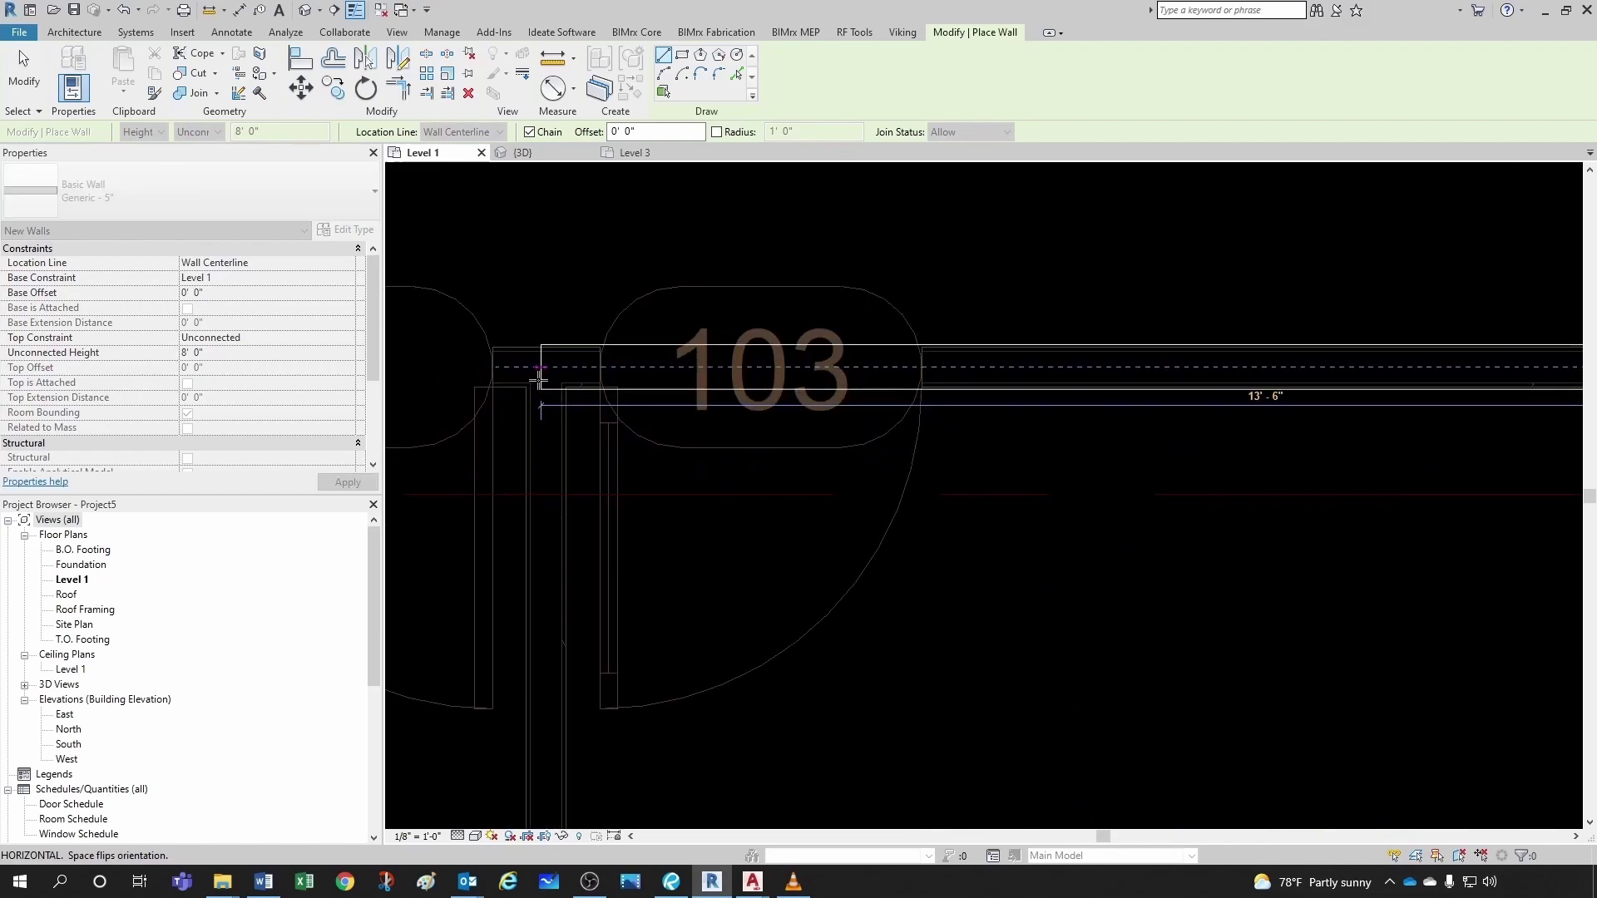
{"action": "scroll", "coordinate": [537, 378], "scroll_direction": "up", "scroll_amount": 2}
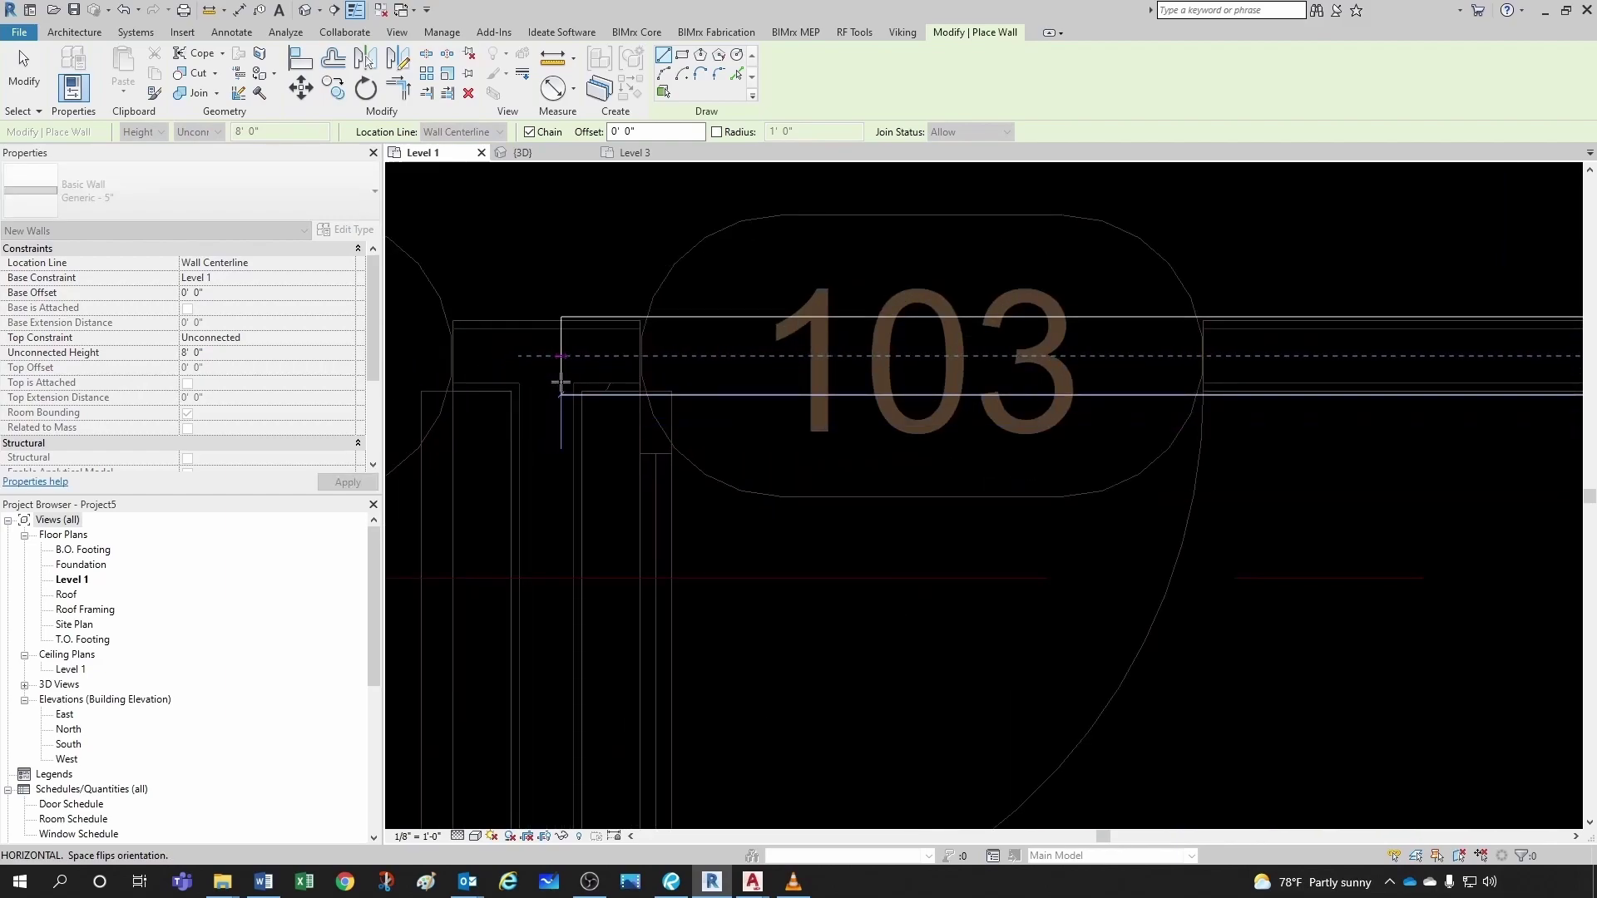
{"action": "left_click", "coordinate": [561, 381]}
- Continue with a perpendicular wall segment about 1'-9" long down the Conference–Instruction partition and end the wall command
{"action": "scroll", "coordinate": [563, 378], "scroll_direction": "down", "scroll_amount": 2}
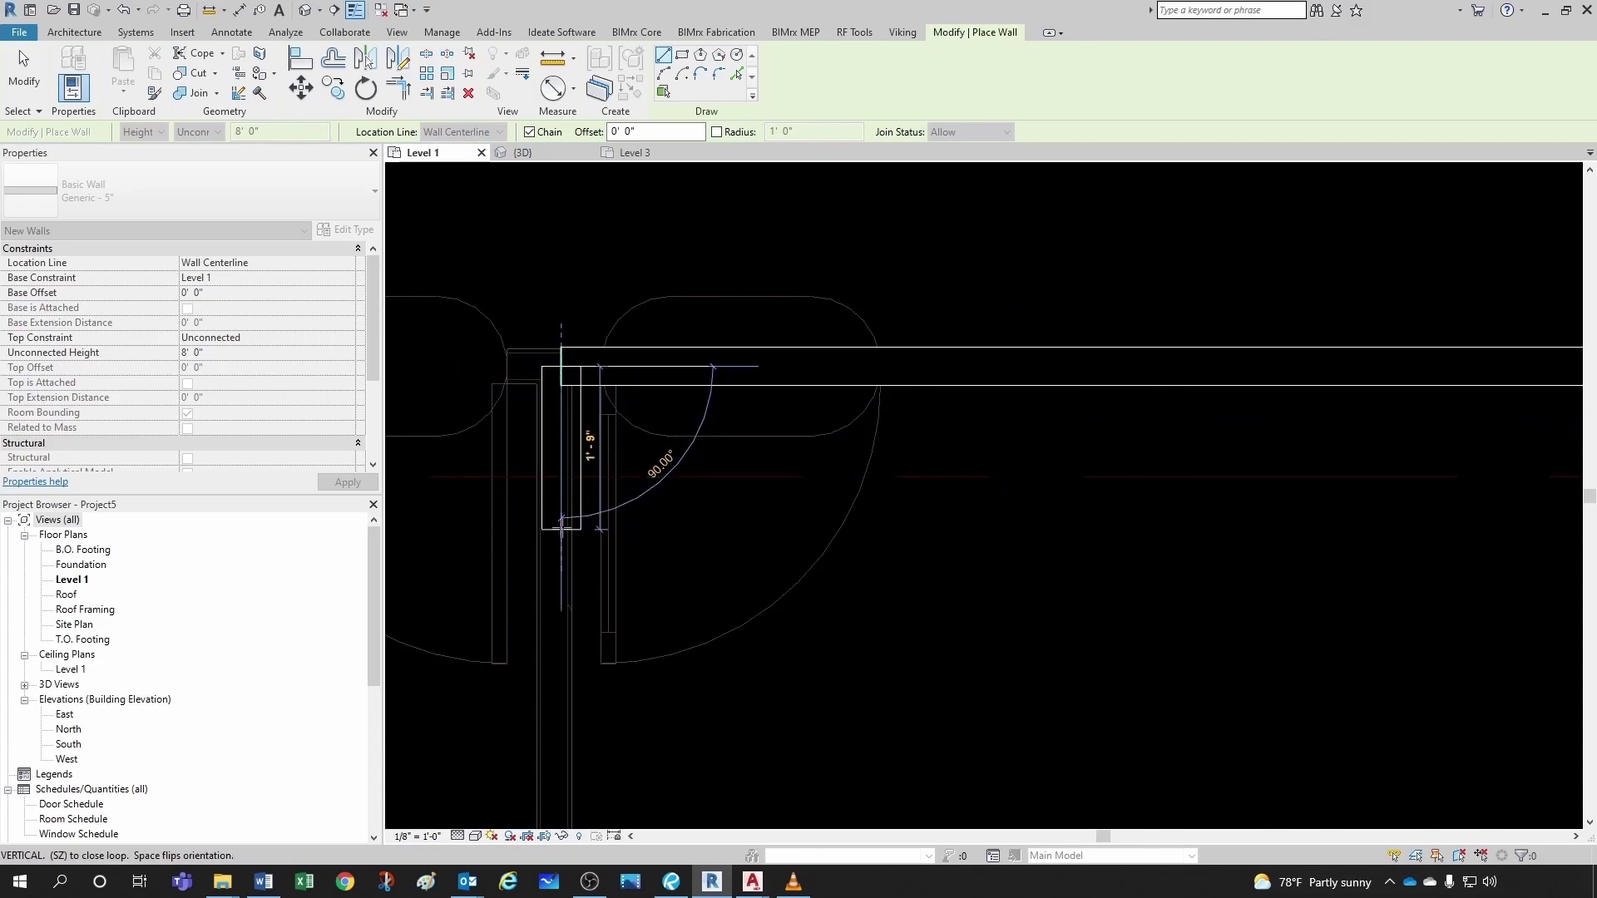
{"action": "left_click", "coordinate": [563, 526]}
{"action": "key", "text": "Escape"}
{"action": "key", "text": "Escape"}
{"action": "scroll", "coordinate": [557, 456], "scroll_direction": "down", "scroll_amount": 2}
{"action": "scroll", "coordinate": [832, 490], "scroll_direction": "down", "scroll_amount": 1}
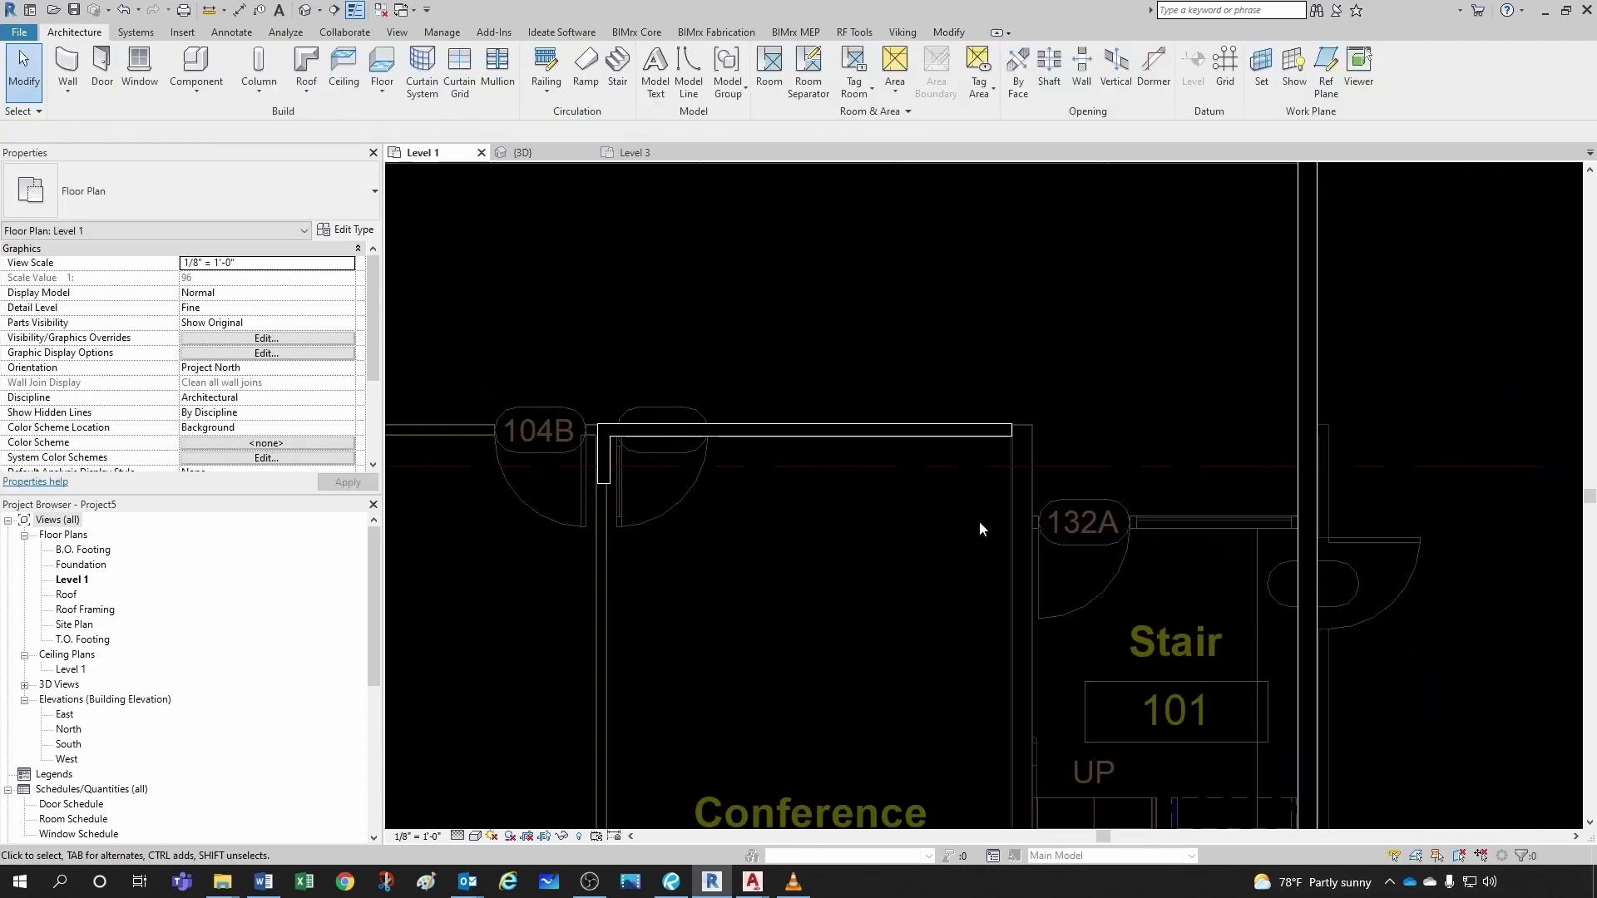
- Pull the horizontal wall's end back from the stair wall, shortening the wall to about 13'-0"
{"action": "scroll", "coordinate": [874, 459], "scroll_direction": "up", "scroll_amount": 5}
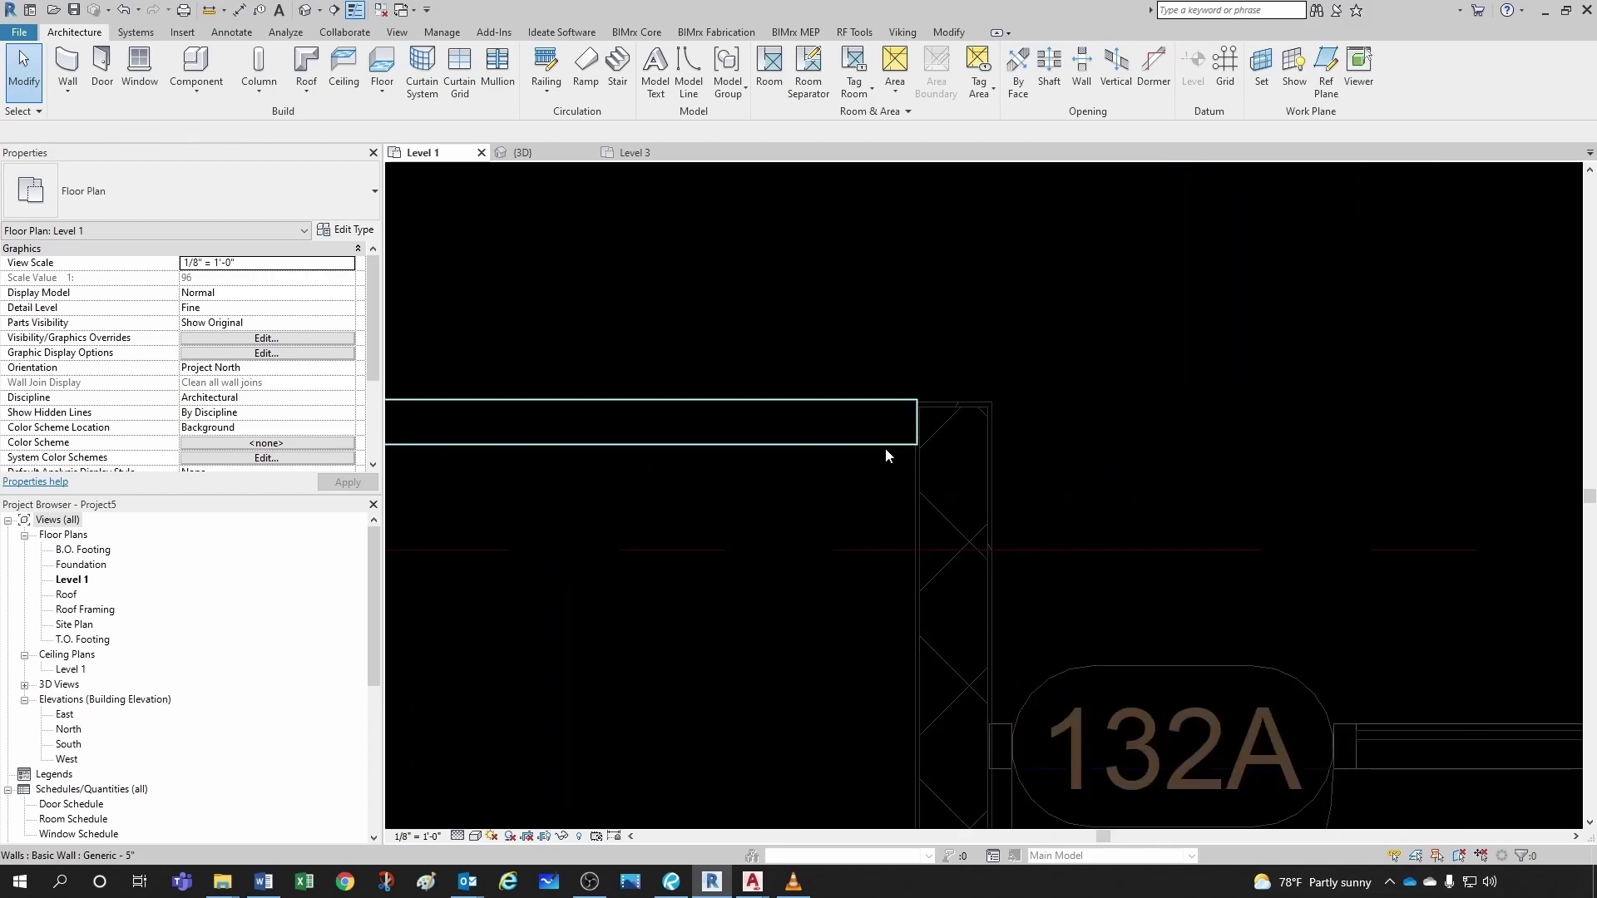
{"action": "left_click", "coordinate": [885, 447]}
{"action": "scroll", "coordinate": [930, 426], "scroll_direction": "up", "scroll_amount": 2}
{"action": "left_click_drag", "start_coordinate": [929, 421], "coordinate": [862, 422]}
{"action": "left_click", "coordinate": [1114, 479]}
{"action": "scroll", "coordinate": [1116, 479], "scroll_direction": "down", "scroll_amount": 4}
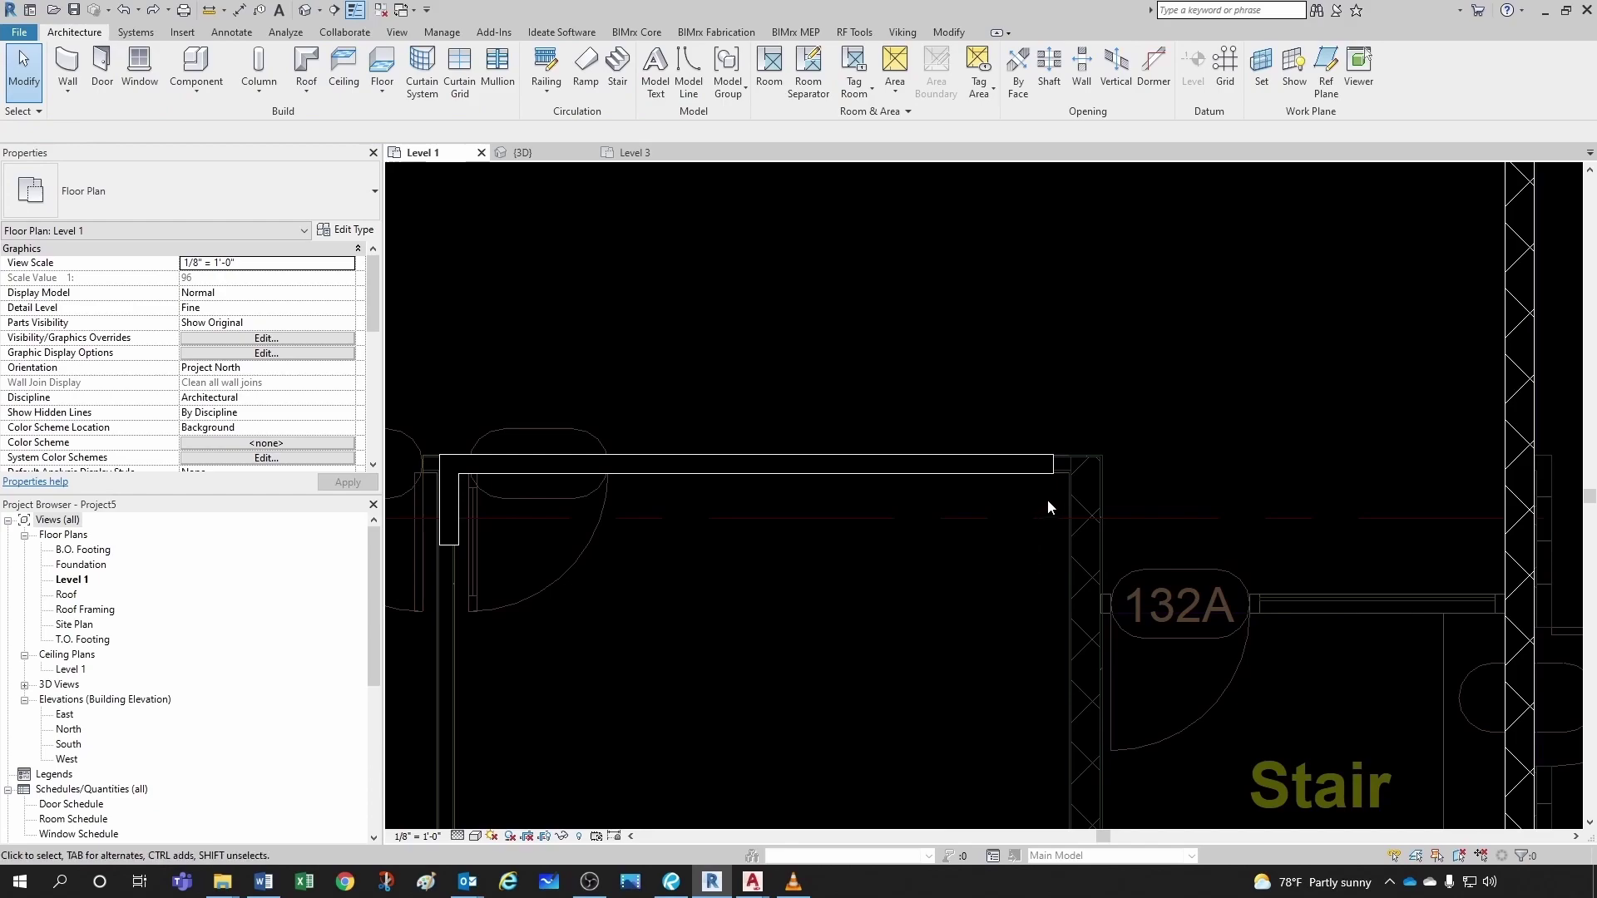
- Change the horizontal Conference room wall's type to Interior - 4 7/8" Partition (1-hr)
{"action": "scroll", "coordinate": [1051, 479], "scroll_direction": "up", "scroll_amount": 4}
{"action": "scroll", "coordinate": [902, 536], "scroll_direction": "up", "scroll_amount": 1}
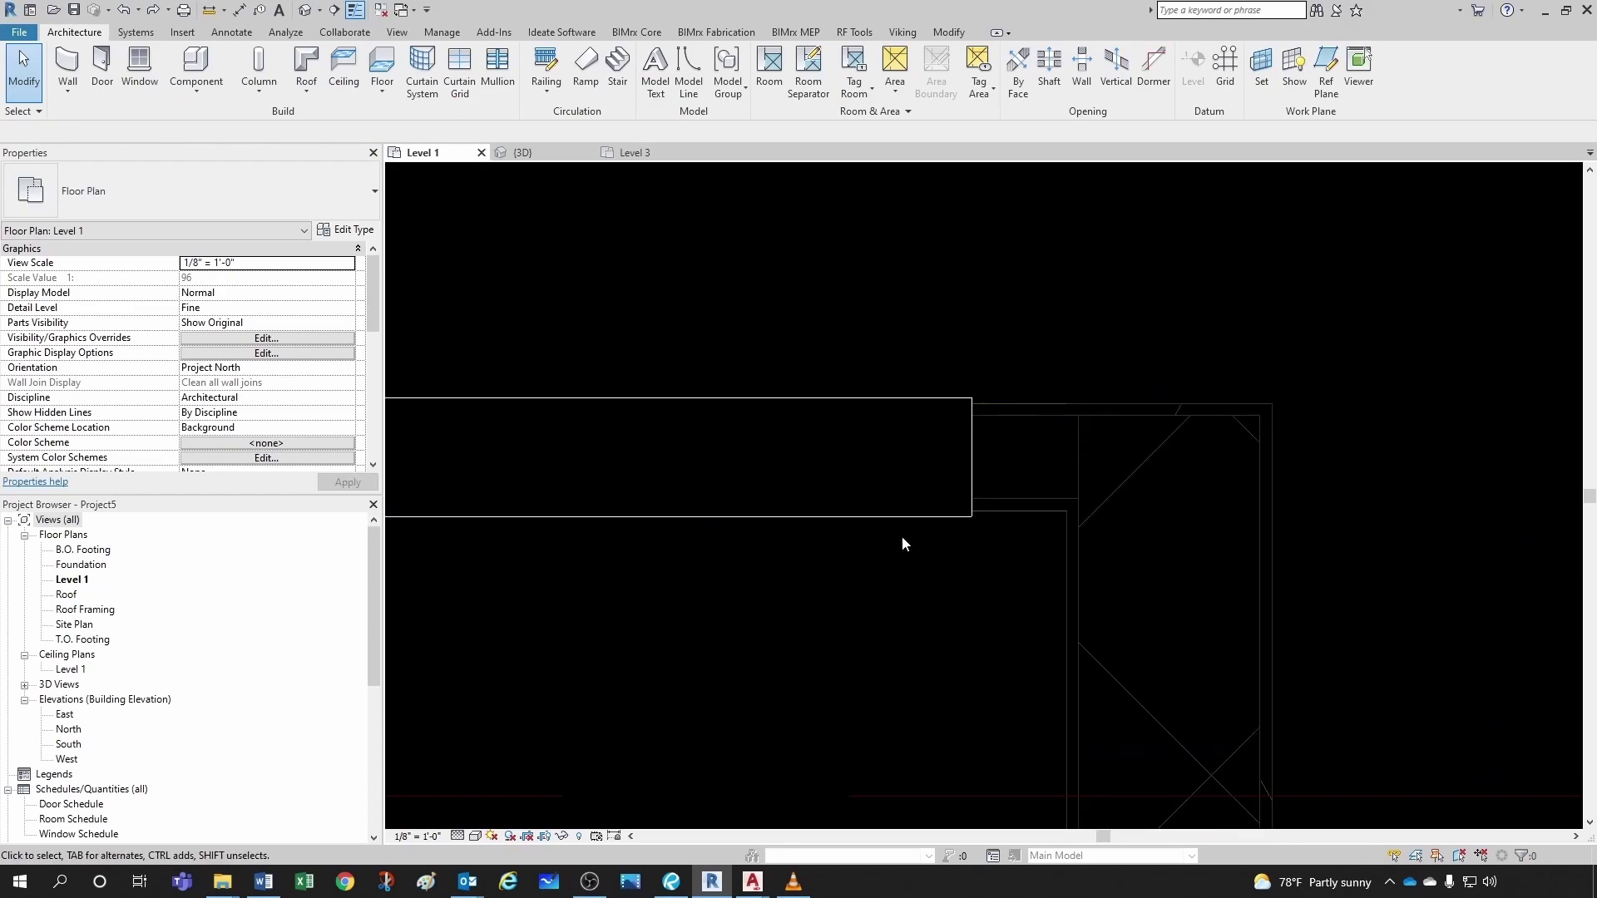
{"action": "left_click", "coordinate": [901, 514]}
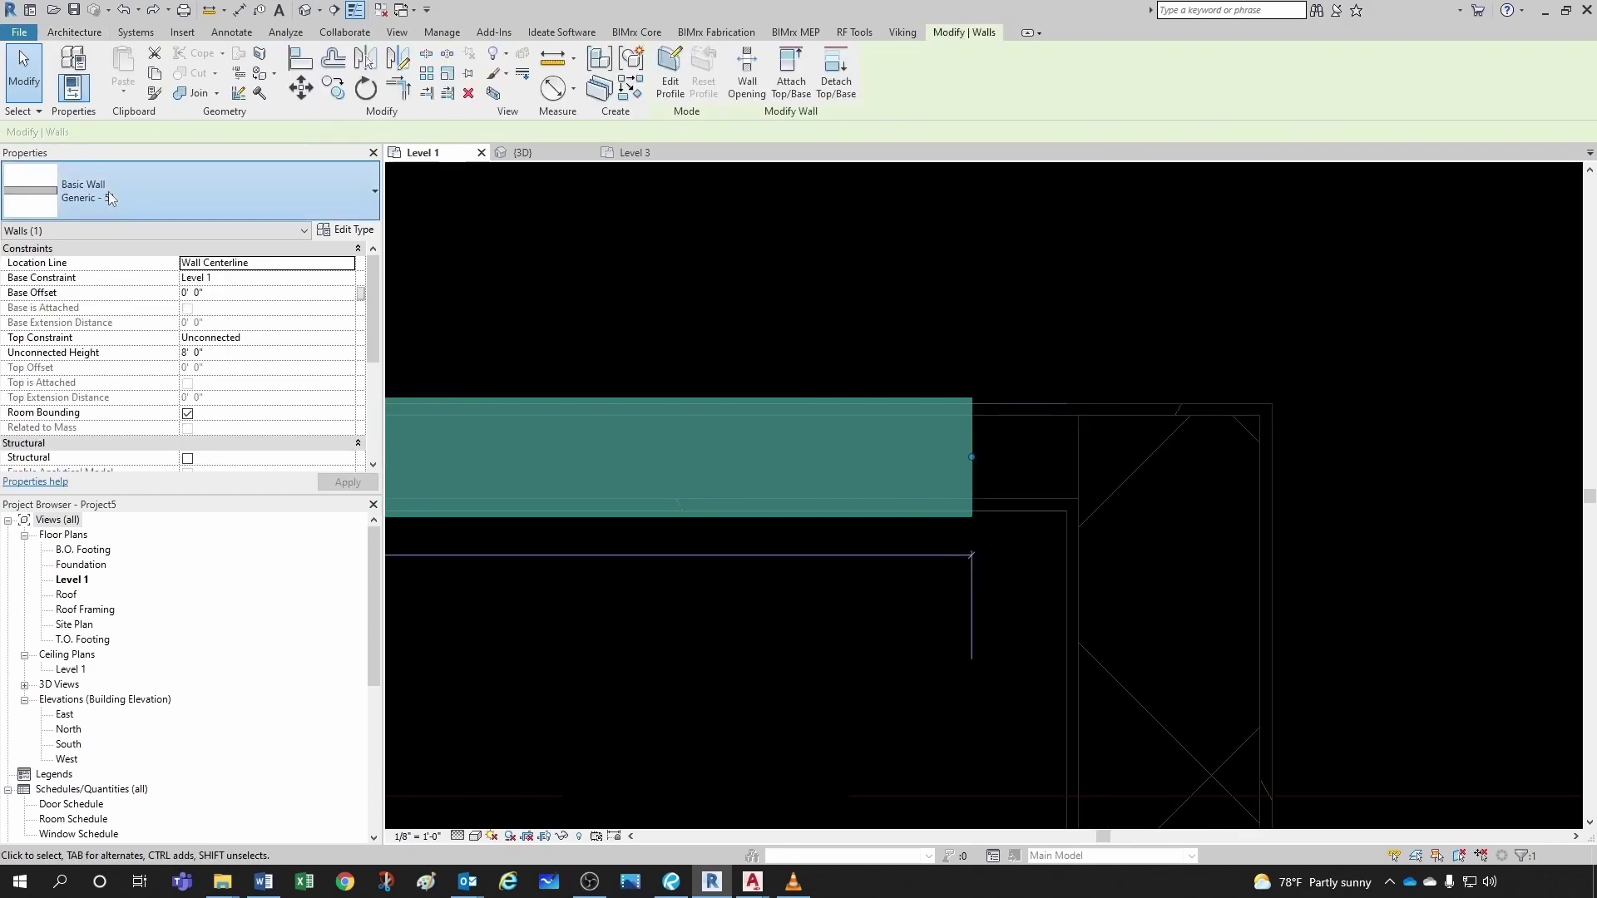
{"action": "left_click", "coordinate": [108, 191]}
{"action": "scroll", "coordinate": [150, 405], "scroll_direction": "down", "scroll_amount": 2}
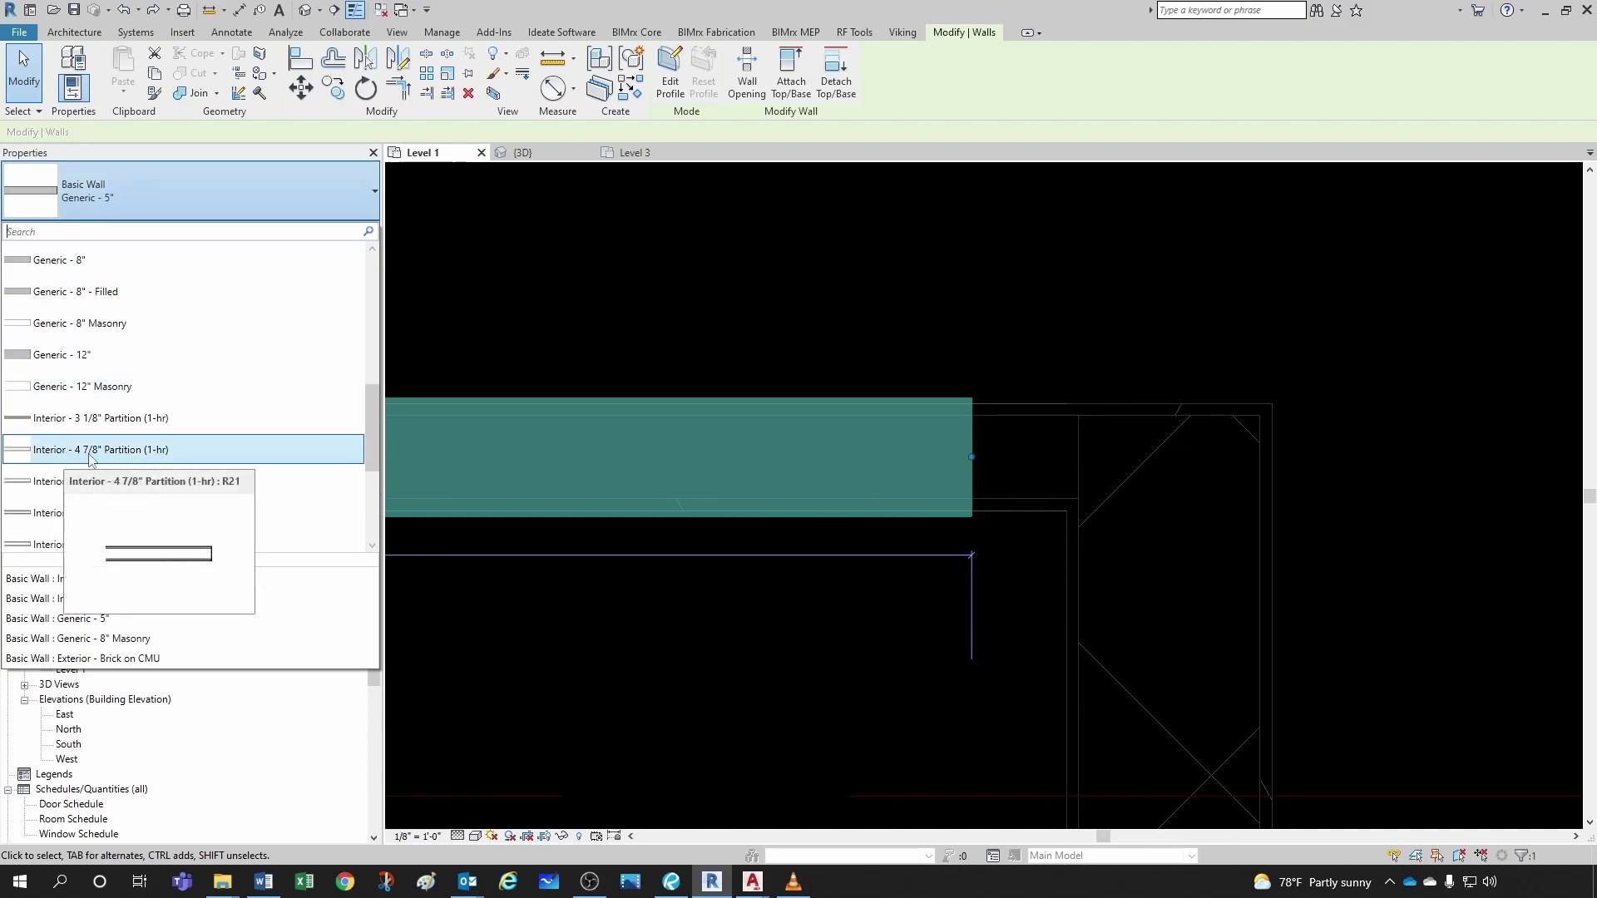
{"action": "left_click", "coordinate": [121, 453]}
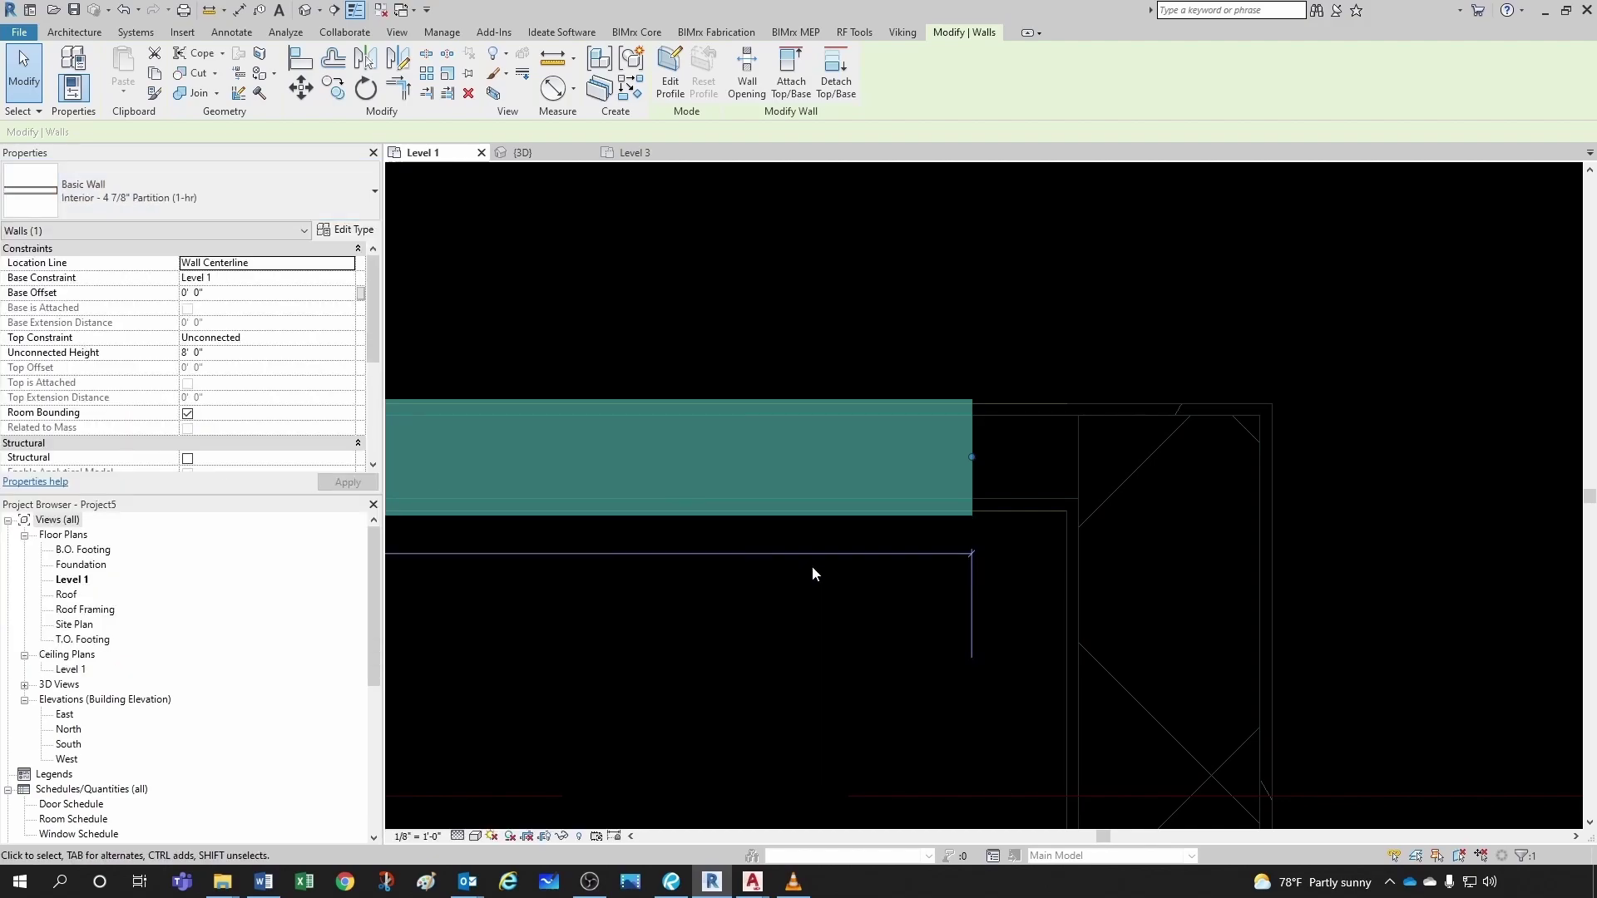
{"action": "scroll", "coordinate": [1062, 411], "scroll_direction": "up", "scroll_amount": 2}
{"action": "left_click", "coordinate": [931, 486]}
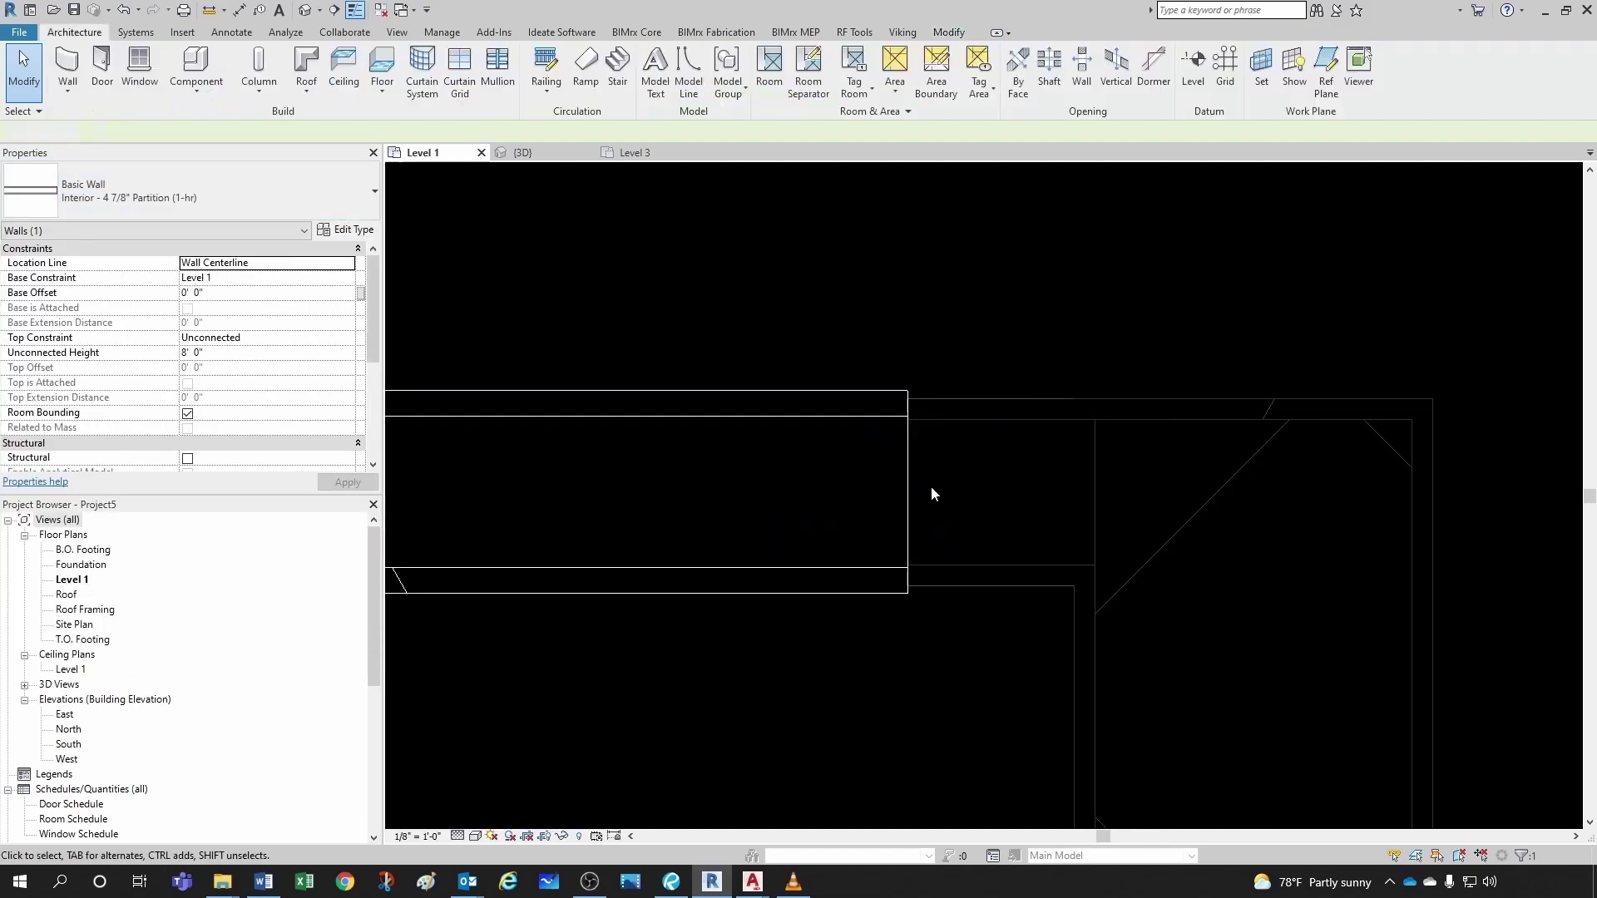
- Select the connected horizontal and short vertical walls as a chain and set both to type Interior - 4 7/8" Partition (1-hr)
{"action": "scroll", "coordinate": [931, 488], "scroll_direction": "down", "scroll_amount": 3}
{"action": "scroll", "coordinate": [933, 492], "scroll_direction": "down", "scroll_amount": 4}
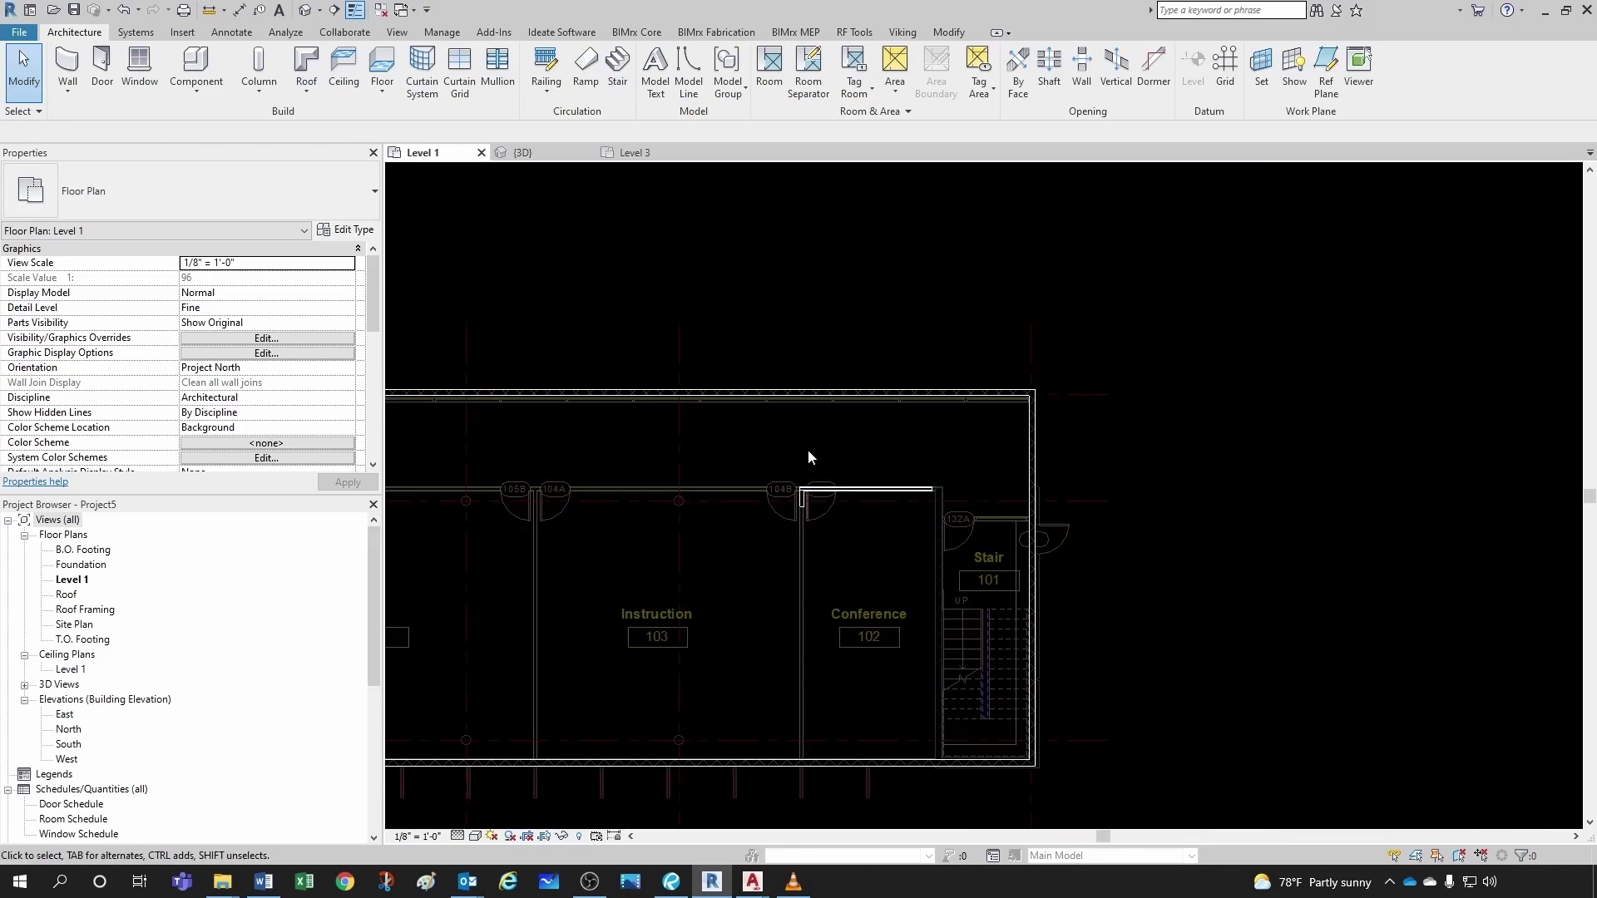
{"action": "scroll", "coordinate": [894, 509], "scroll_direction": "up", "scroll_amount": 3}
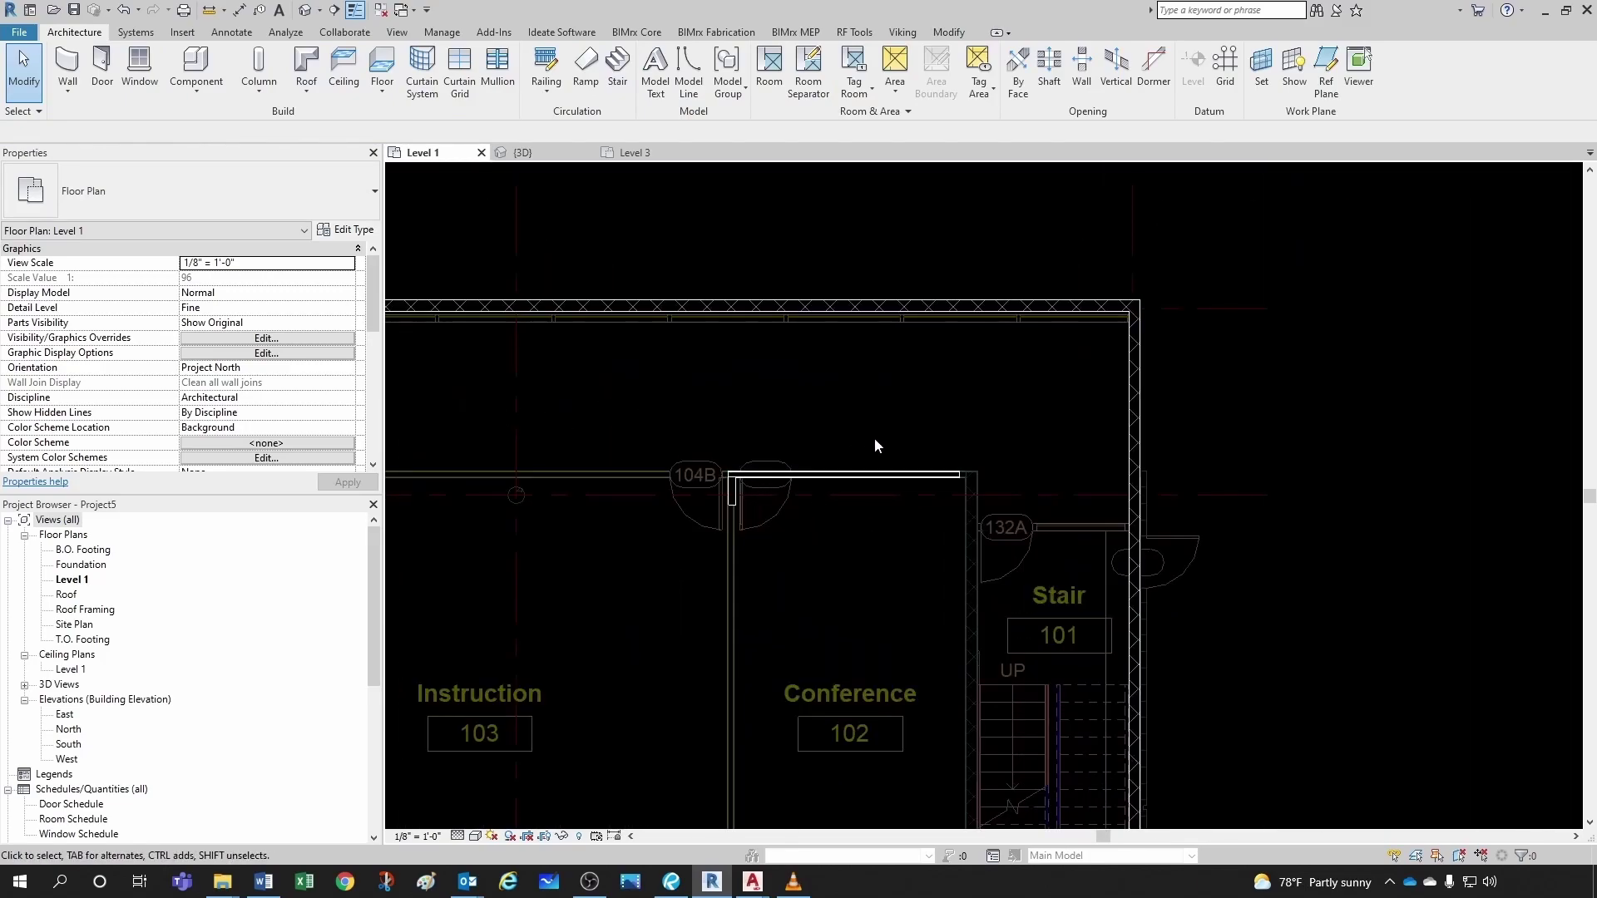
{"action": "scroll", "coordinate": [912, 491], "scroll_direction": "up", "scroll_amount": 4}
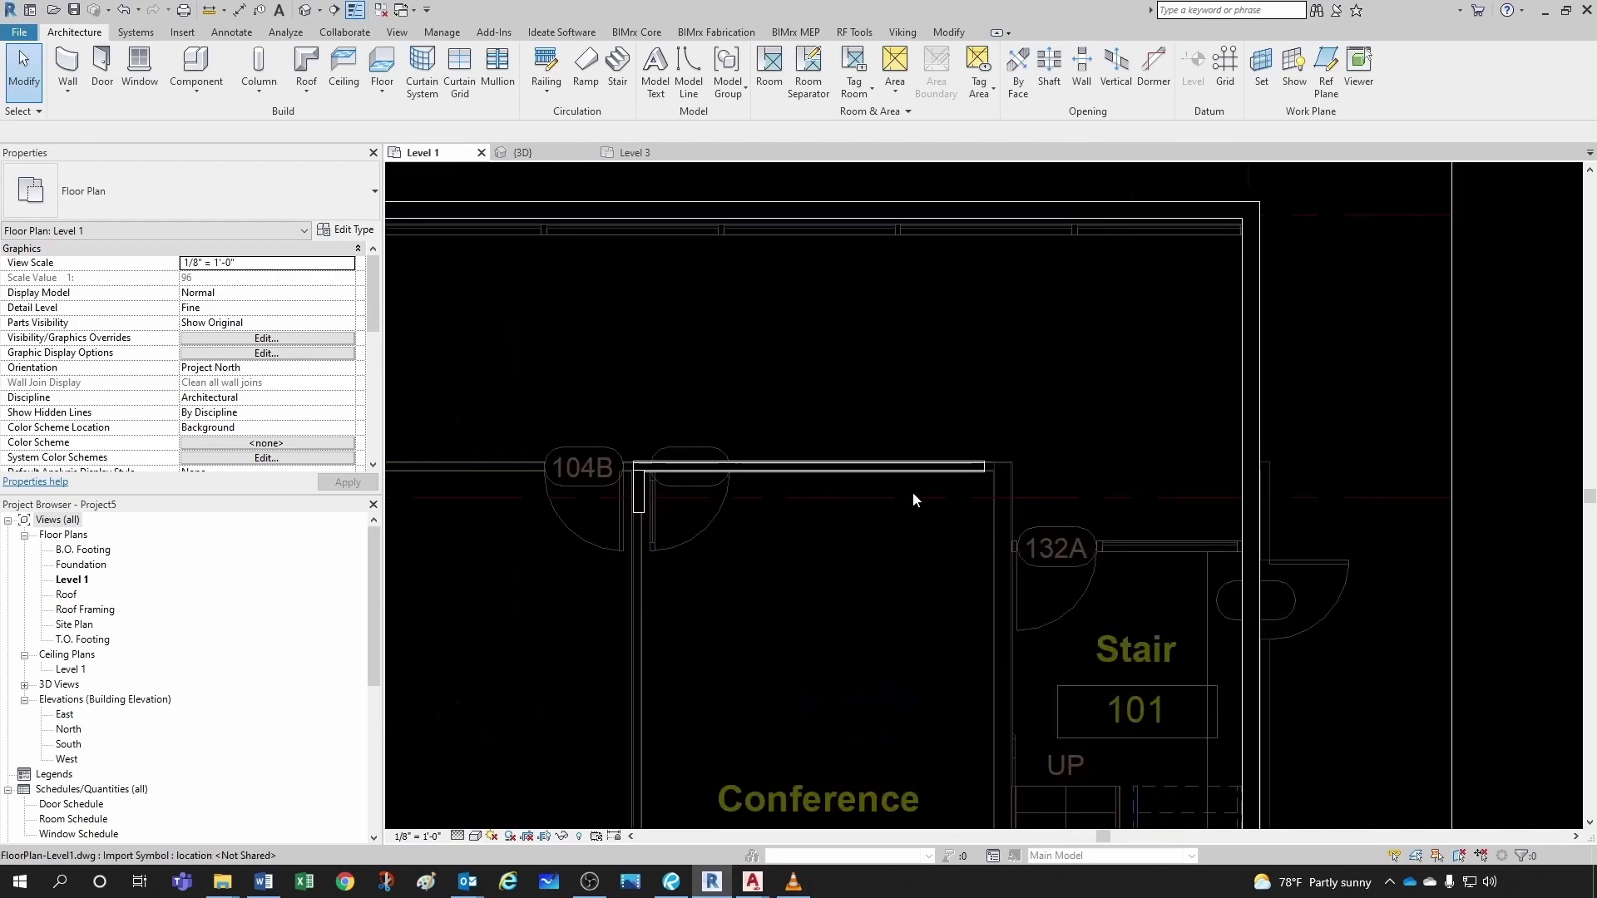
{"action": "left_click", "coordinate": [891, 441]}
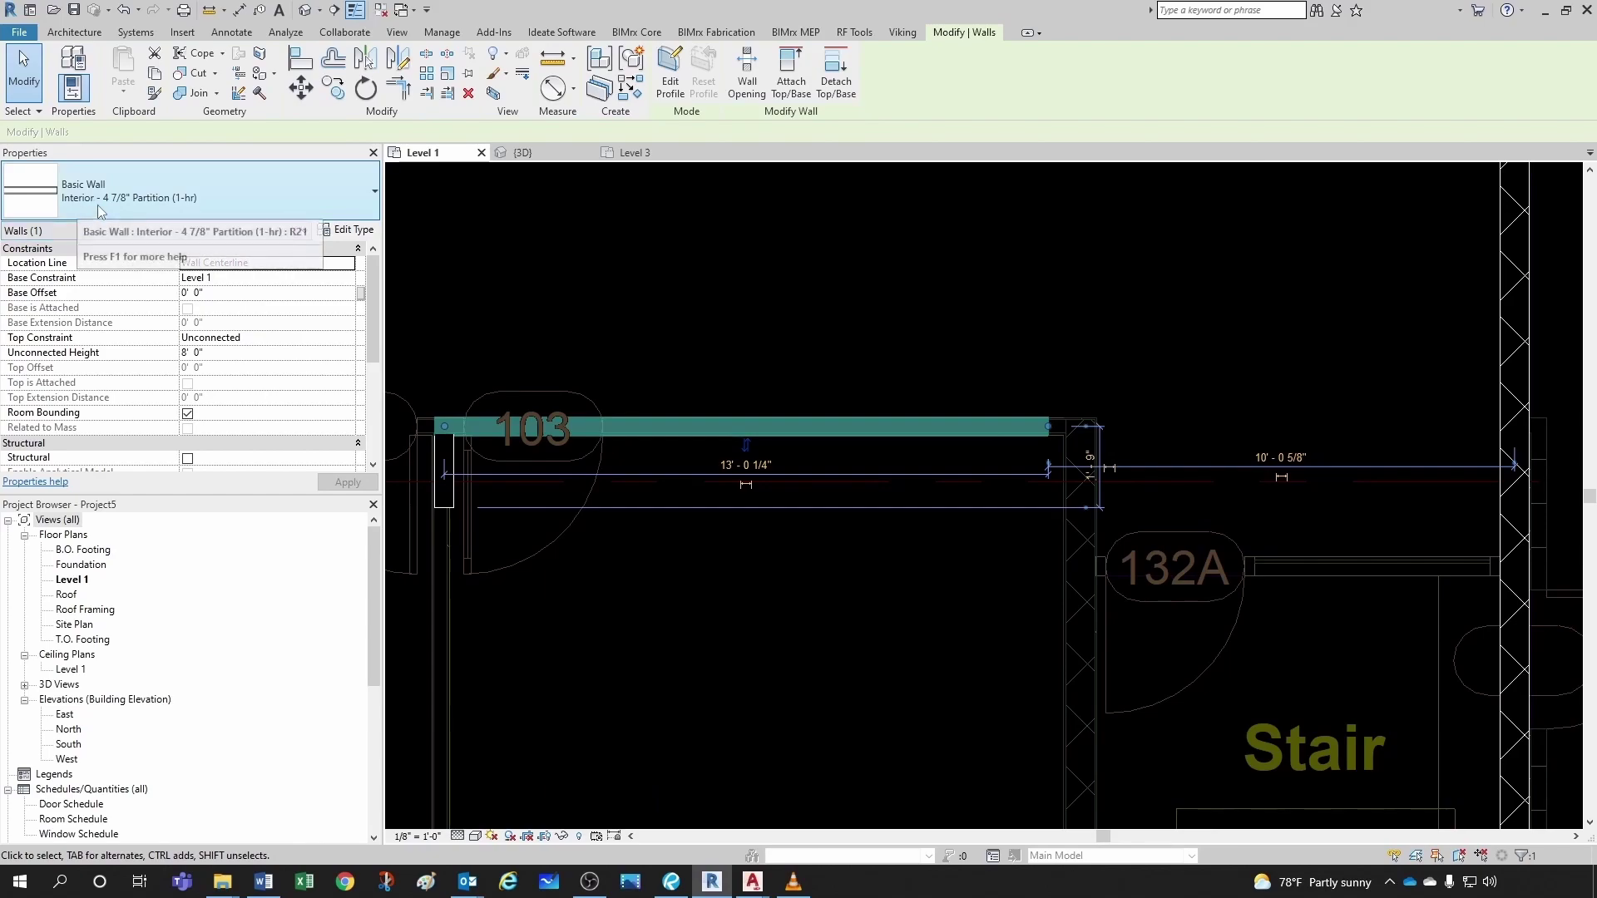
{"action": "left_click", "coordinate": [846, 377]}
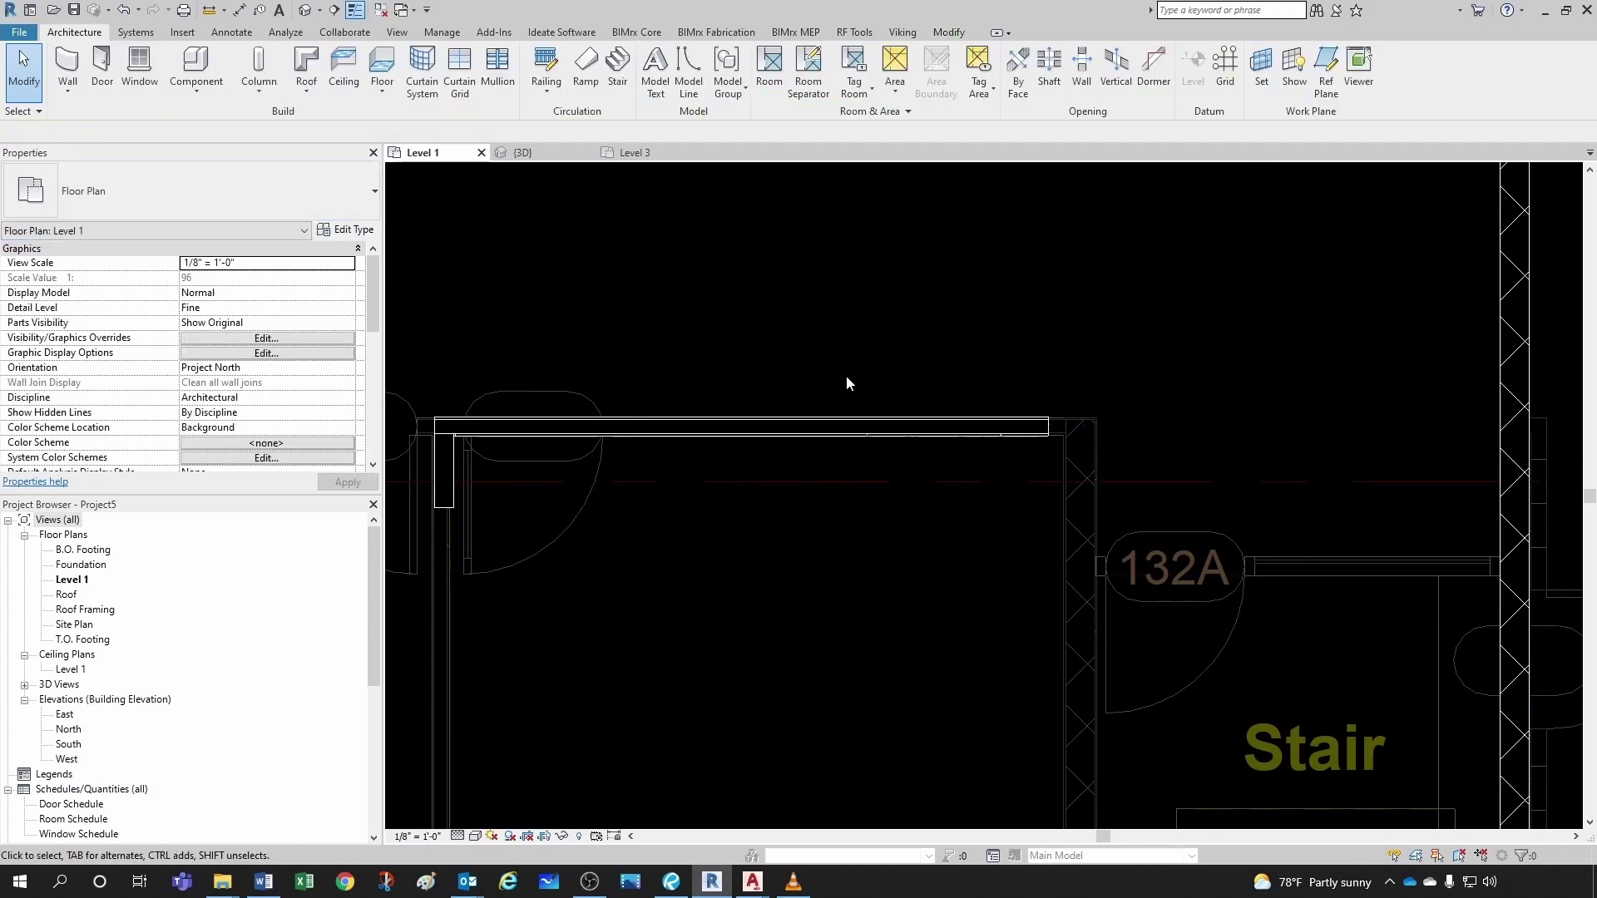
{"action": "key", "text": "Tab"}
{"action": "left_click", "coordinate": [884, 421]}
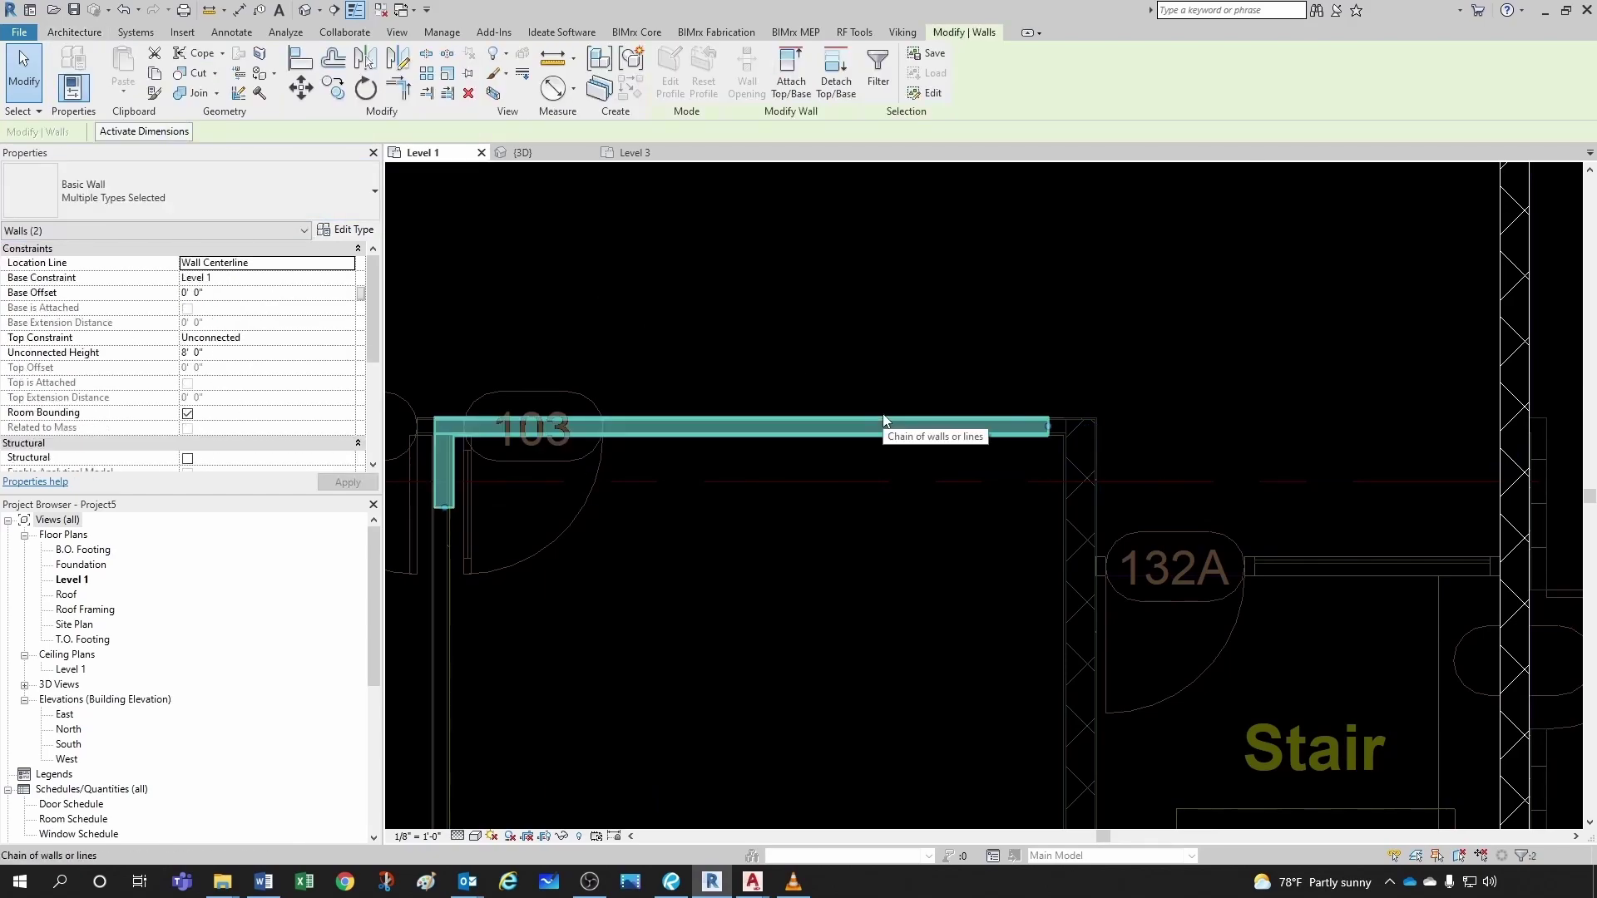
{"action": "left_click", "coordinate": [237, 200]}
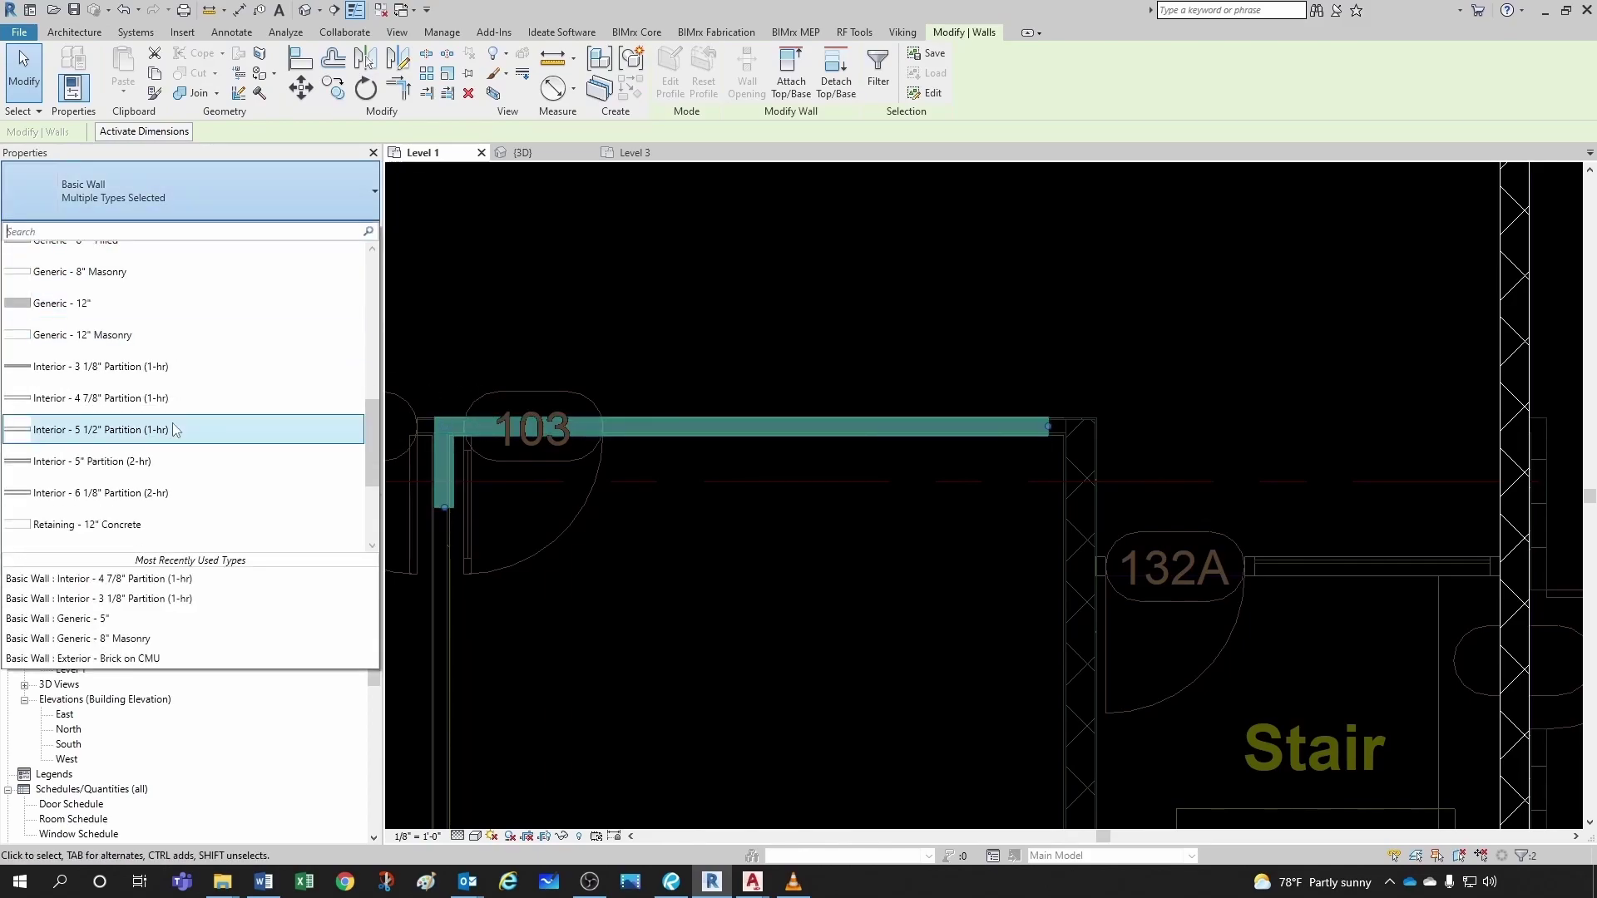
{"action": "left_click", "coordinate": [170, 398]}
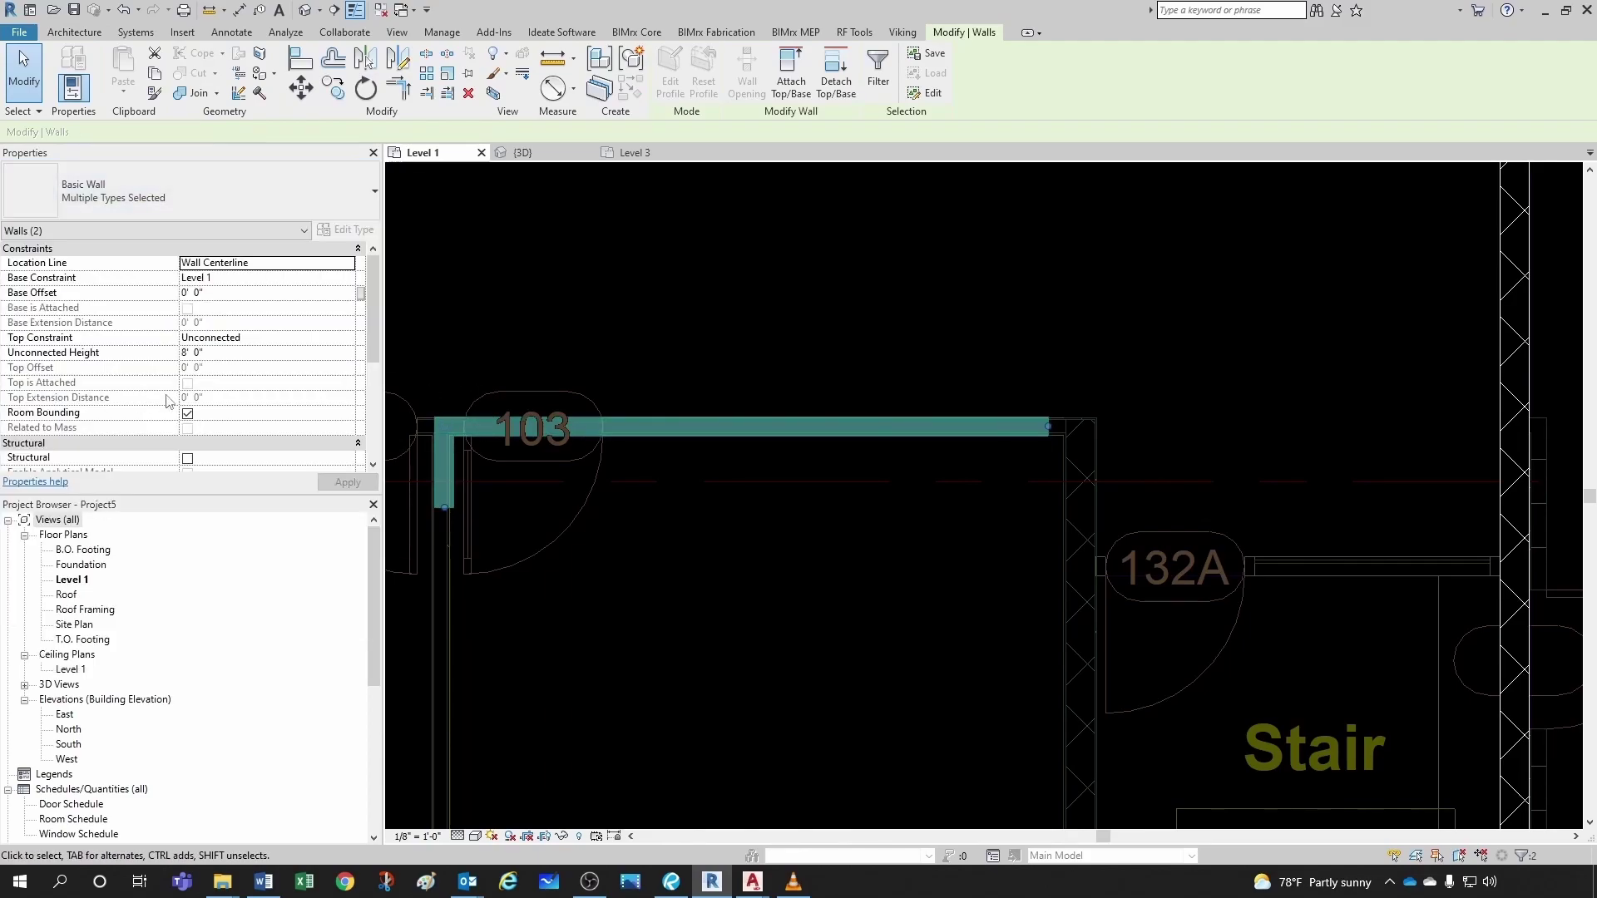
{"action": "left_click", "coordinate": [953, 524]}
{"action": "scroll", "coordinate": [1081, 409], "scroll_direction": "up", "scroll_amount": 6}
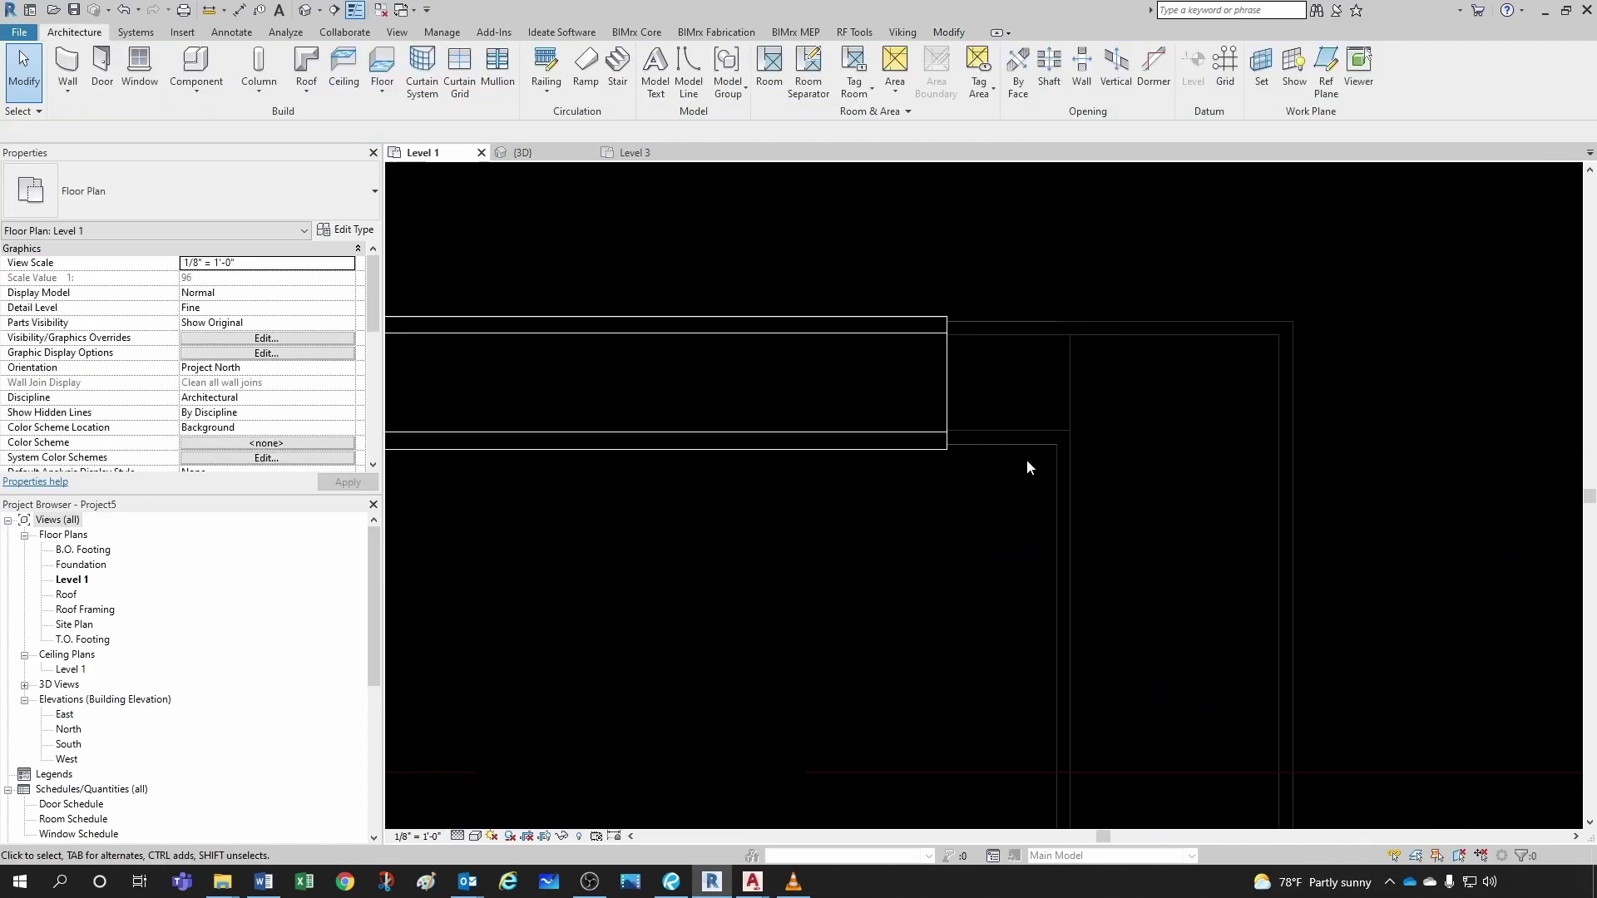
- Open the layer structure of the horizontal wall's type and set the interior gypsum wall board thickness to 1/2"
{"action": "scroll", "coordinate": [1023, 460], "scroll_direction": "up", "scroll_amount": 2}
{"action": "middle_click_drag", "start_coordinate": [978, 476], "coordinate": [911, 613]}
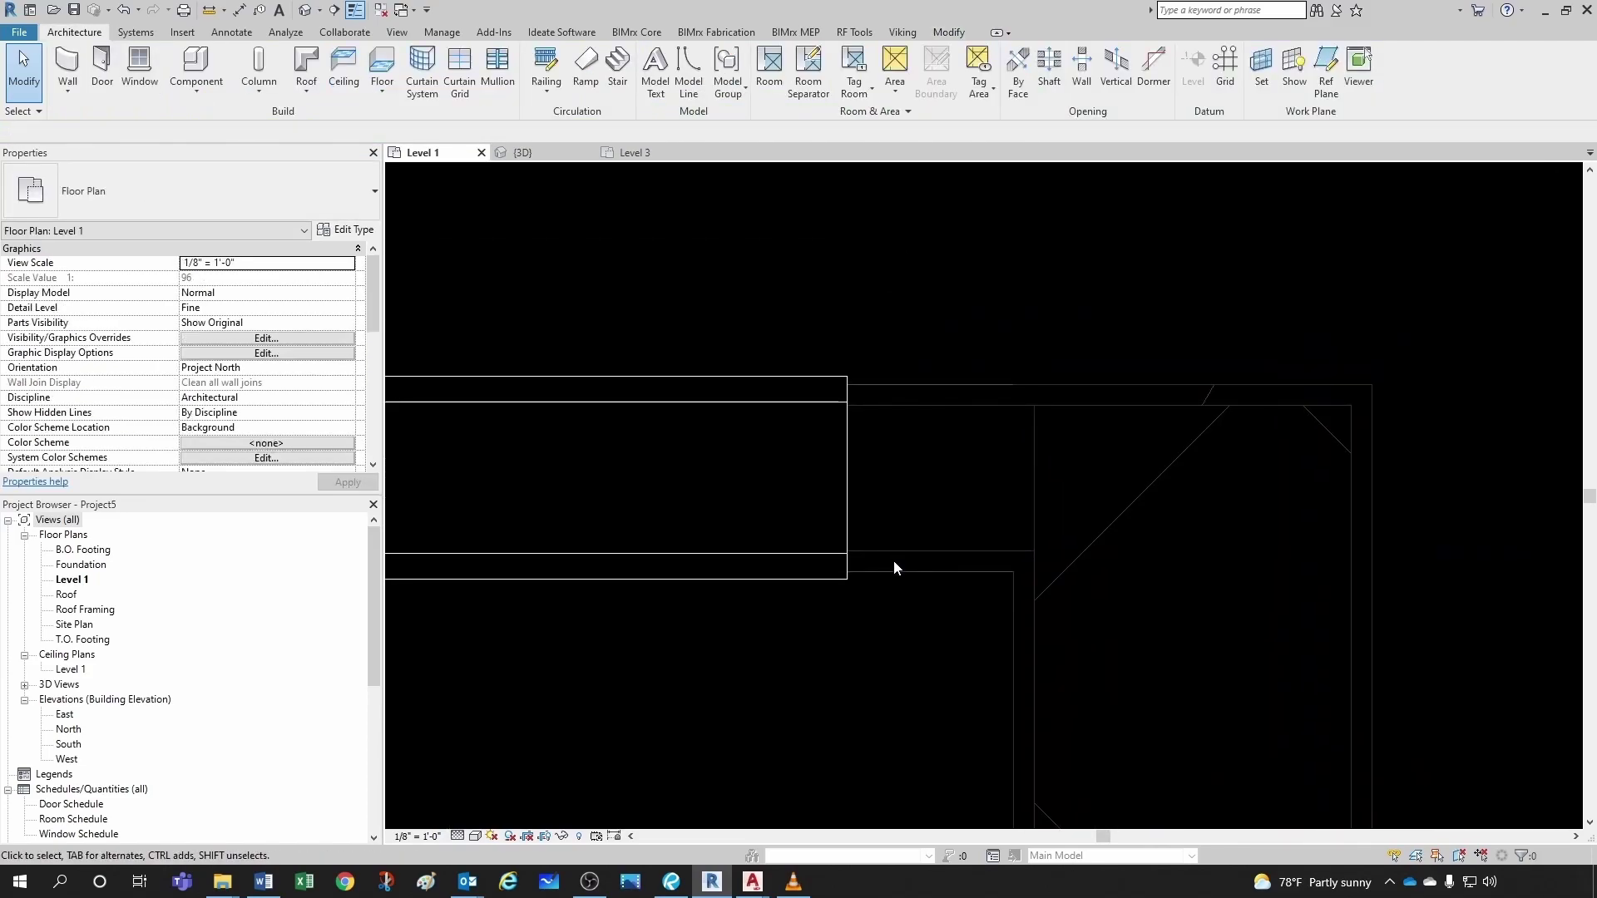
{"action": "left_click", "coordinate": [850, 454]}
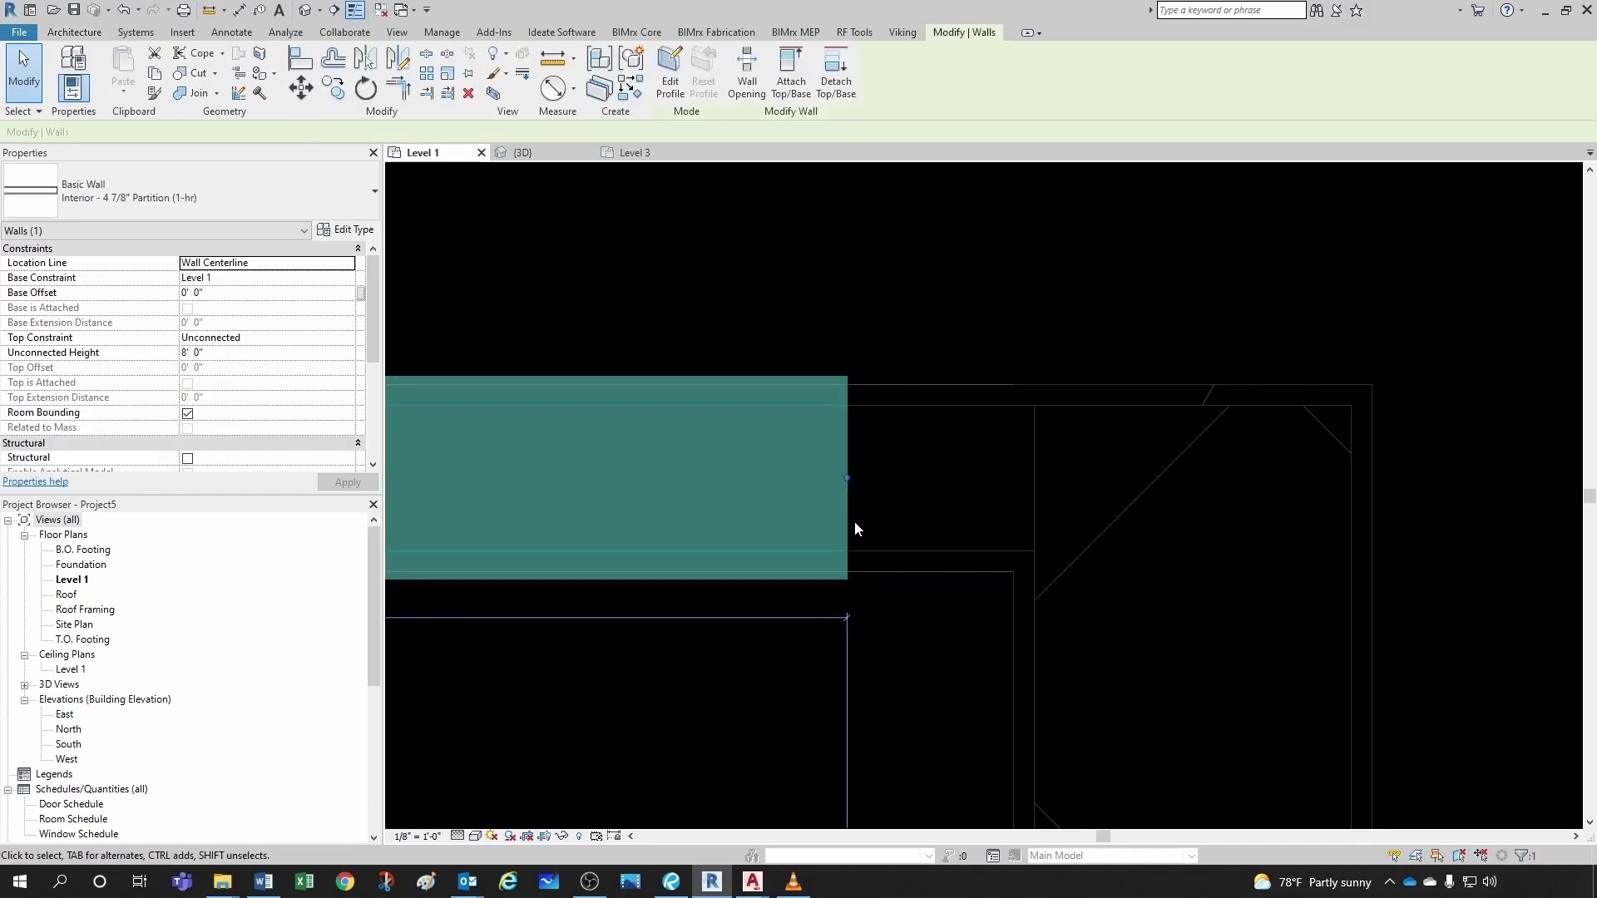
{"action": "left_click", "coordinate": [330, 233]}
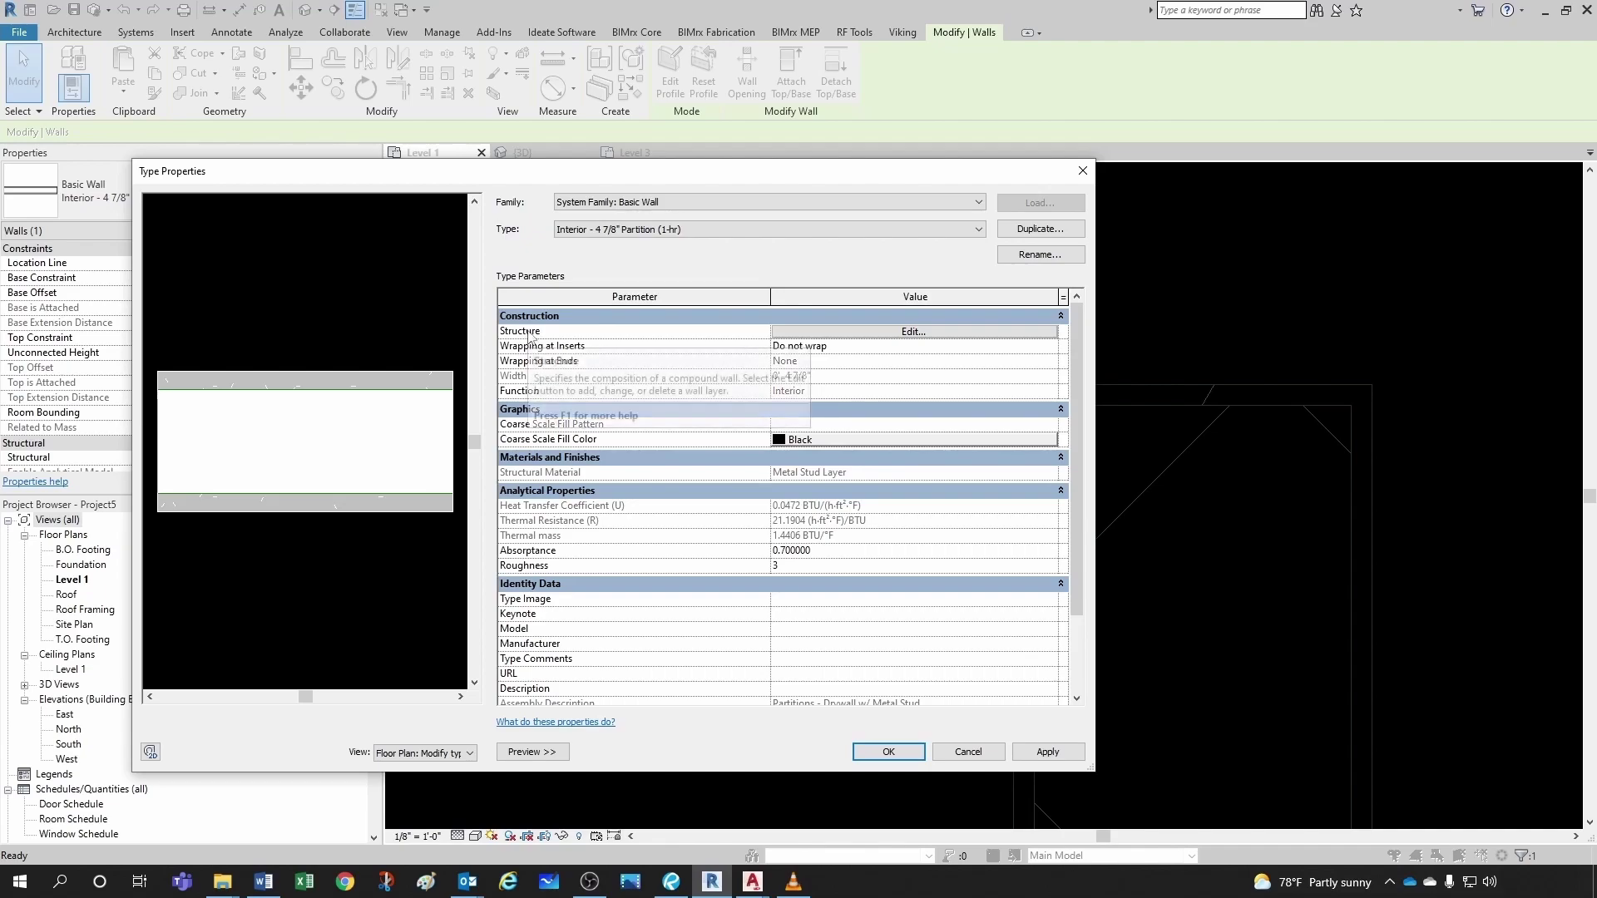
{"action": "left_click", "coordinate": [885, 332]}
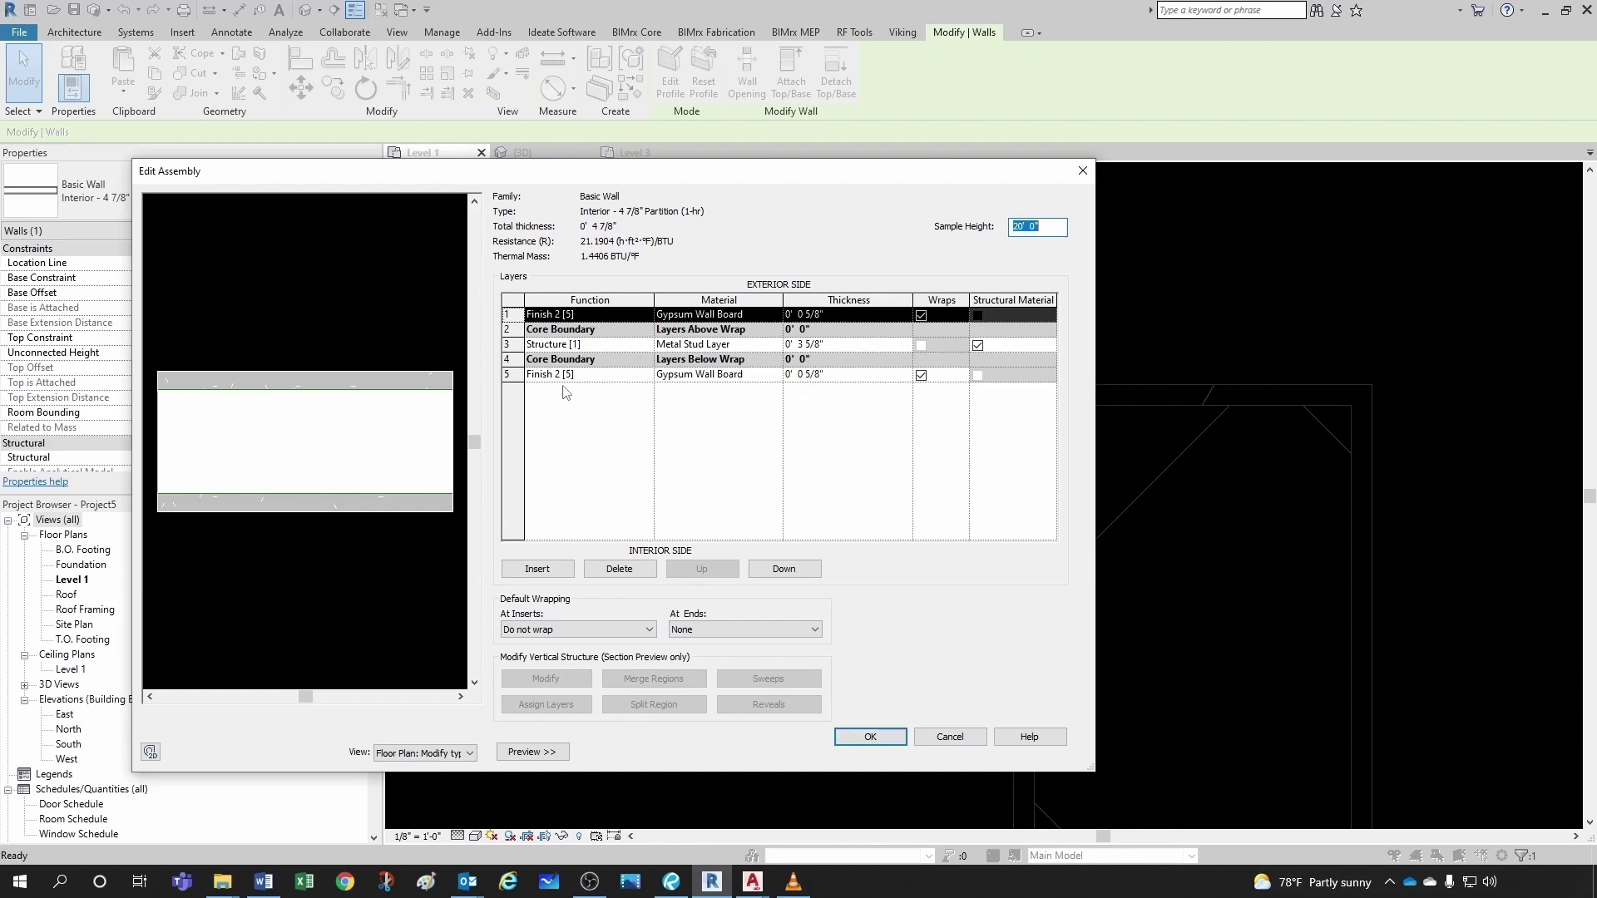
{"action": "left_click", "coordinate": [817, 376]}
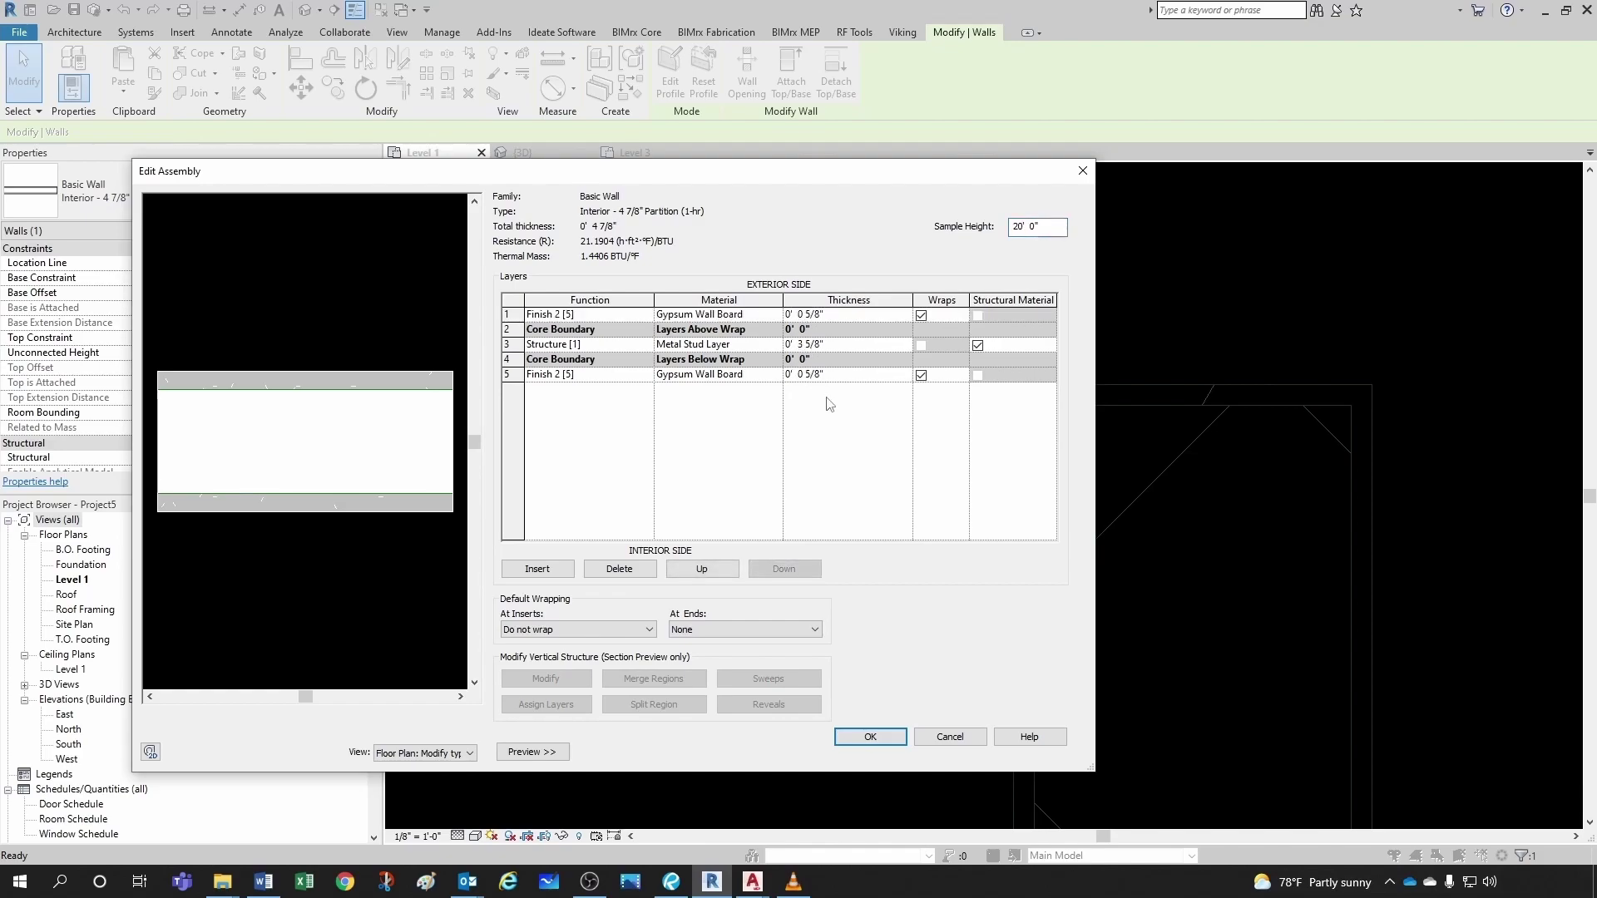
{"action": "type", "text": "1"}
- Set the exterior gypsum wall board thickness to 1/2" and accept the edited wall type
{"action": "left_click", "coordinate": [842, 317]}
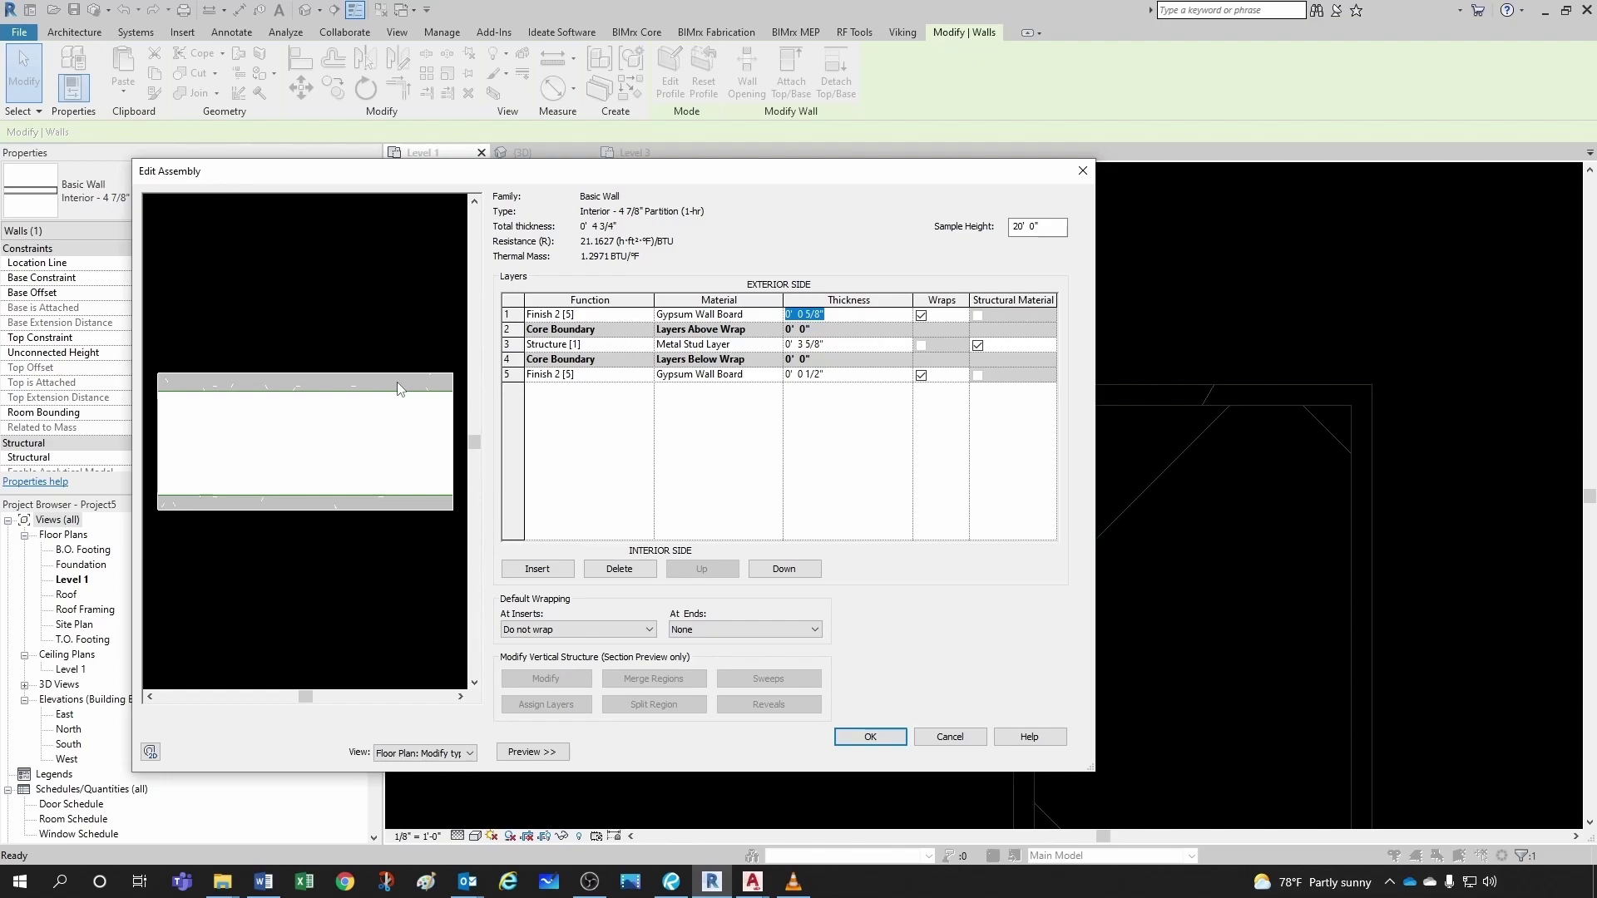
{"action": "left_click", "coordinate": [809, 313]}
{"action": "type", "text": "1"}
{"action": "left_click", "coordinate": [847, 347]}
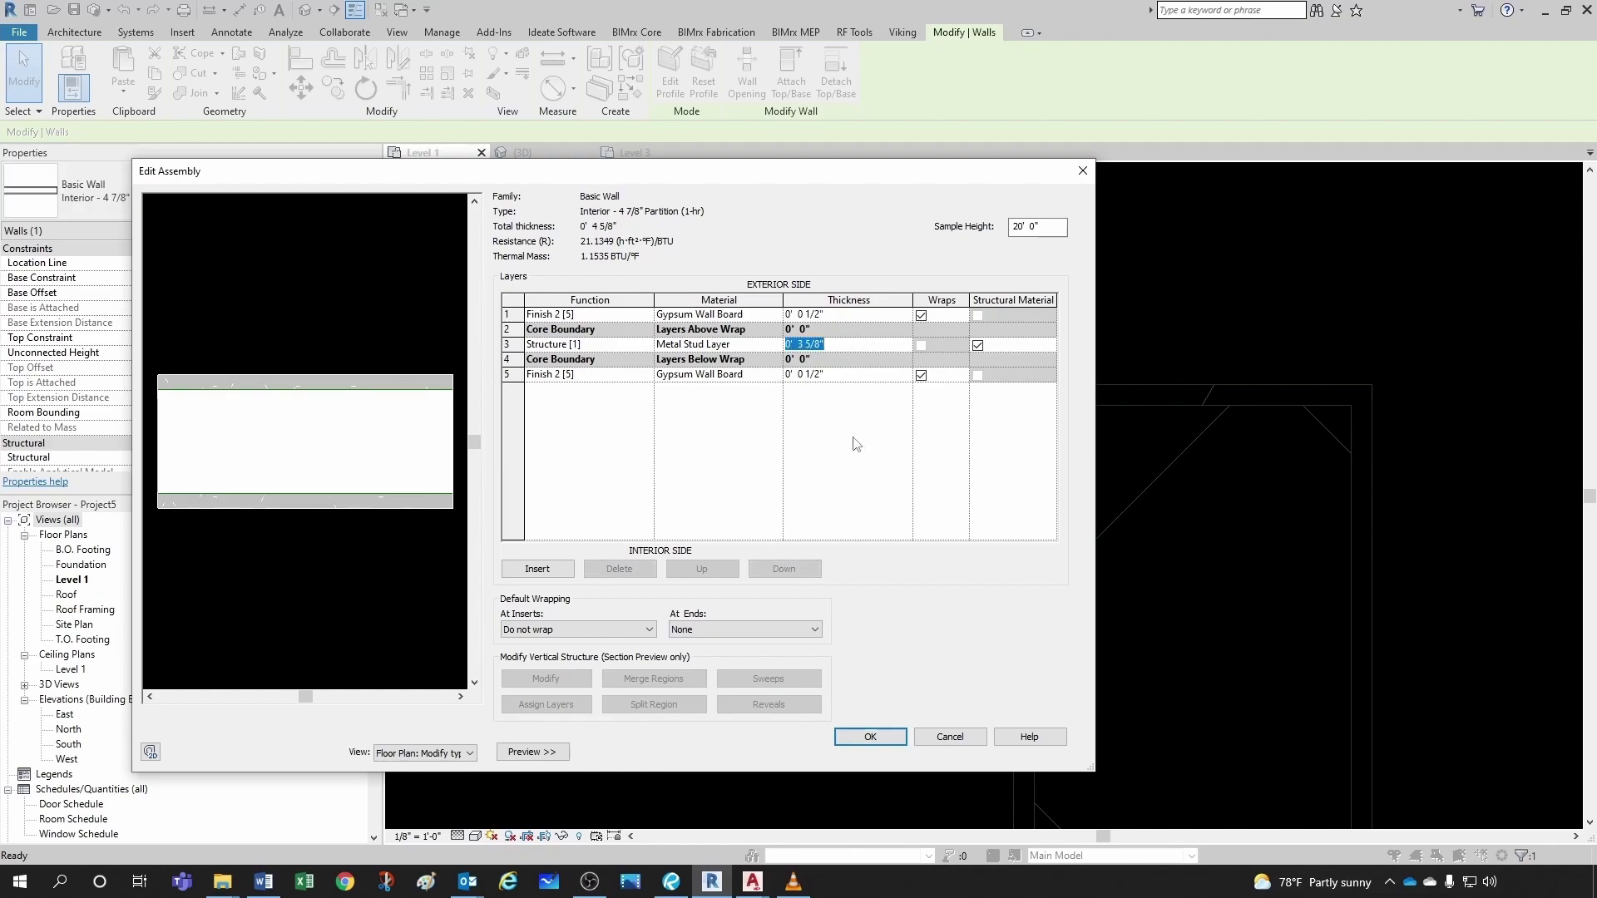
{"action": "left_click", "coordinate": [883, 736]}
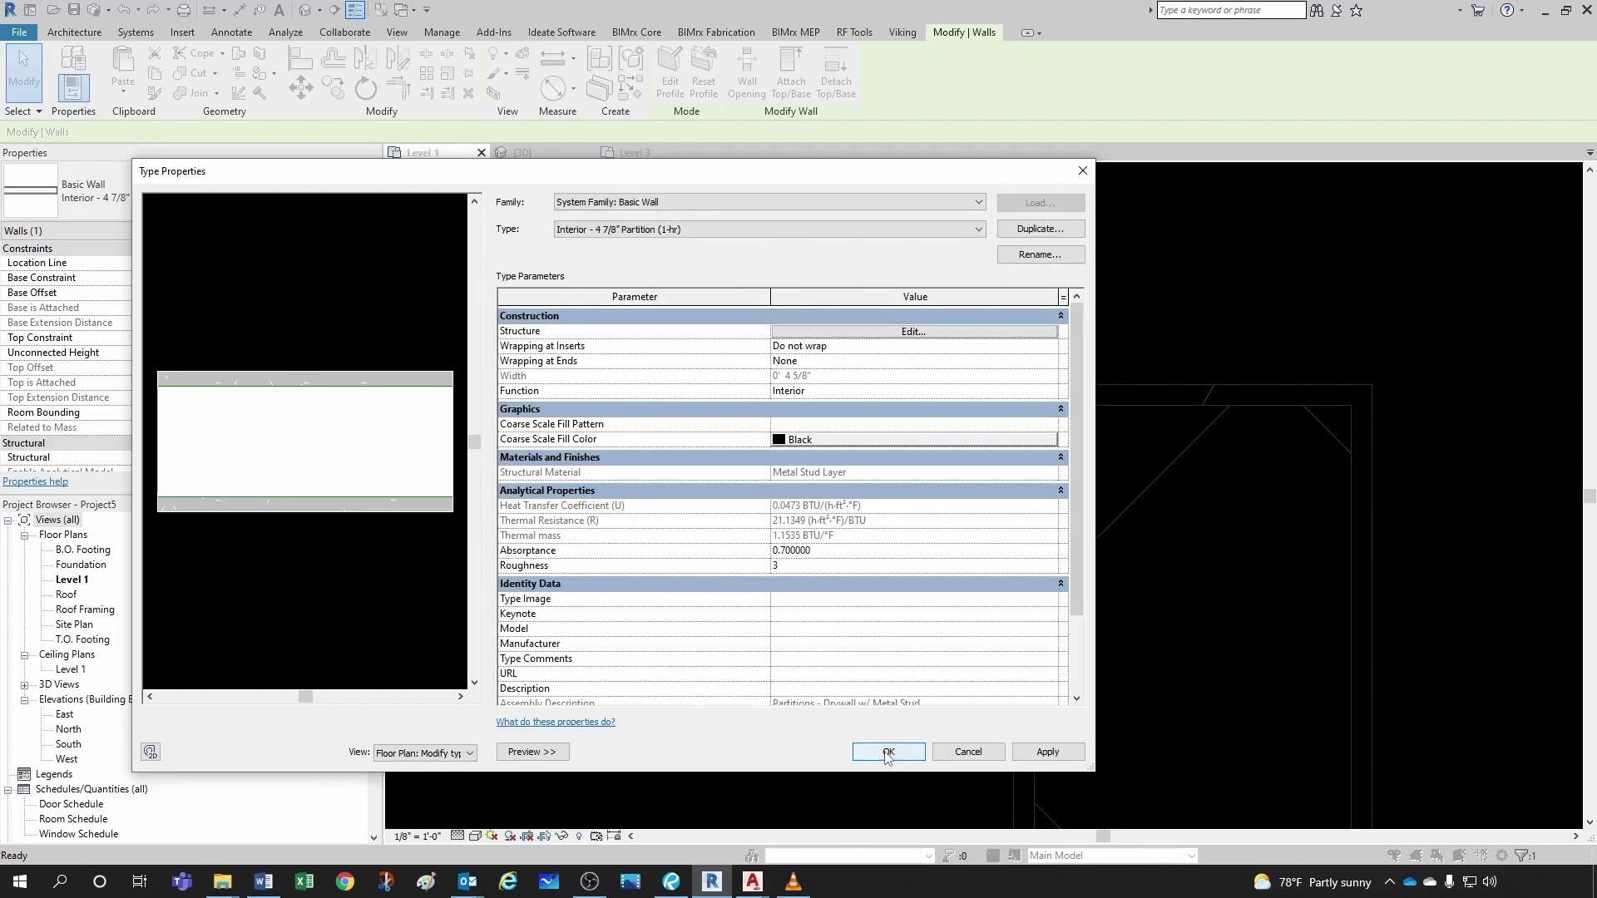
{"action": "left_click", "coordinate": [888, 752]}
{"action": "key", "text": "Escape"}
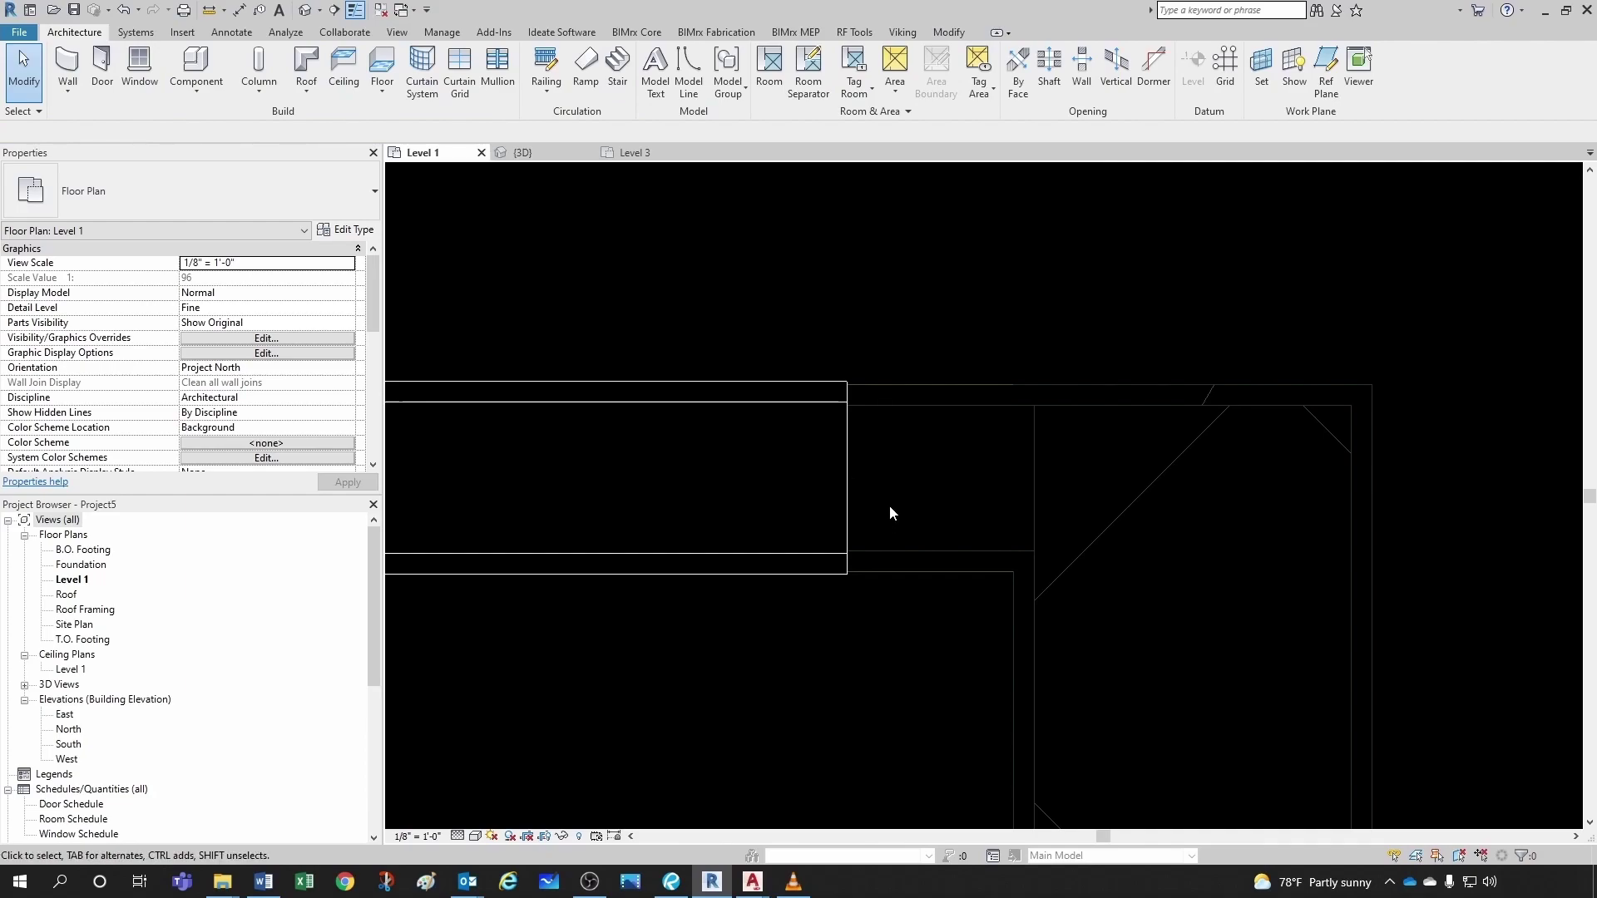
- Select the horizontal wall and the short vertical wall in turn to examine which type each one uses
{"action": "scroll", "coordinate": [891, 506], "scroll_direction": "down", "scroll_amount": 1}
{"action": "left_click_drag", "start_coordinate": [861, 483], "coordinate": [857, 475]}
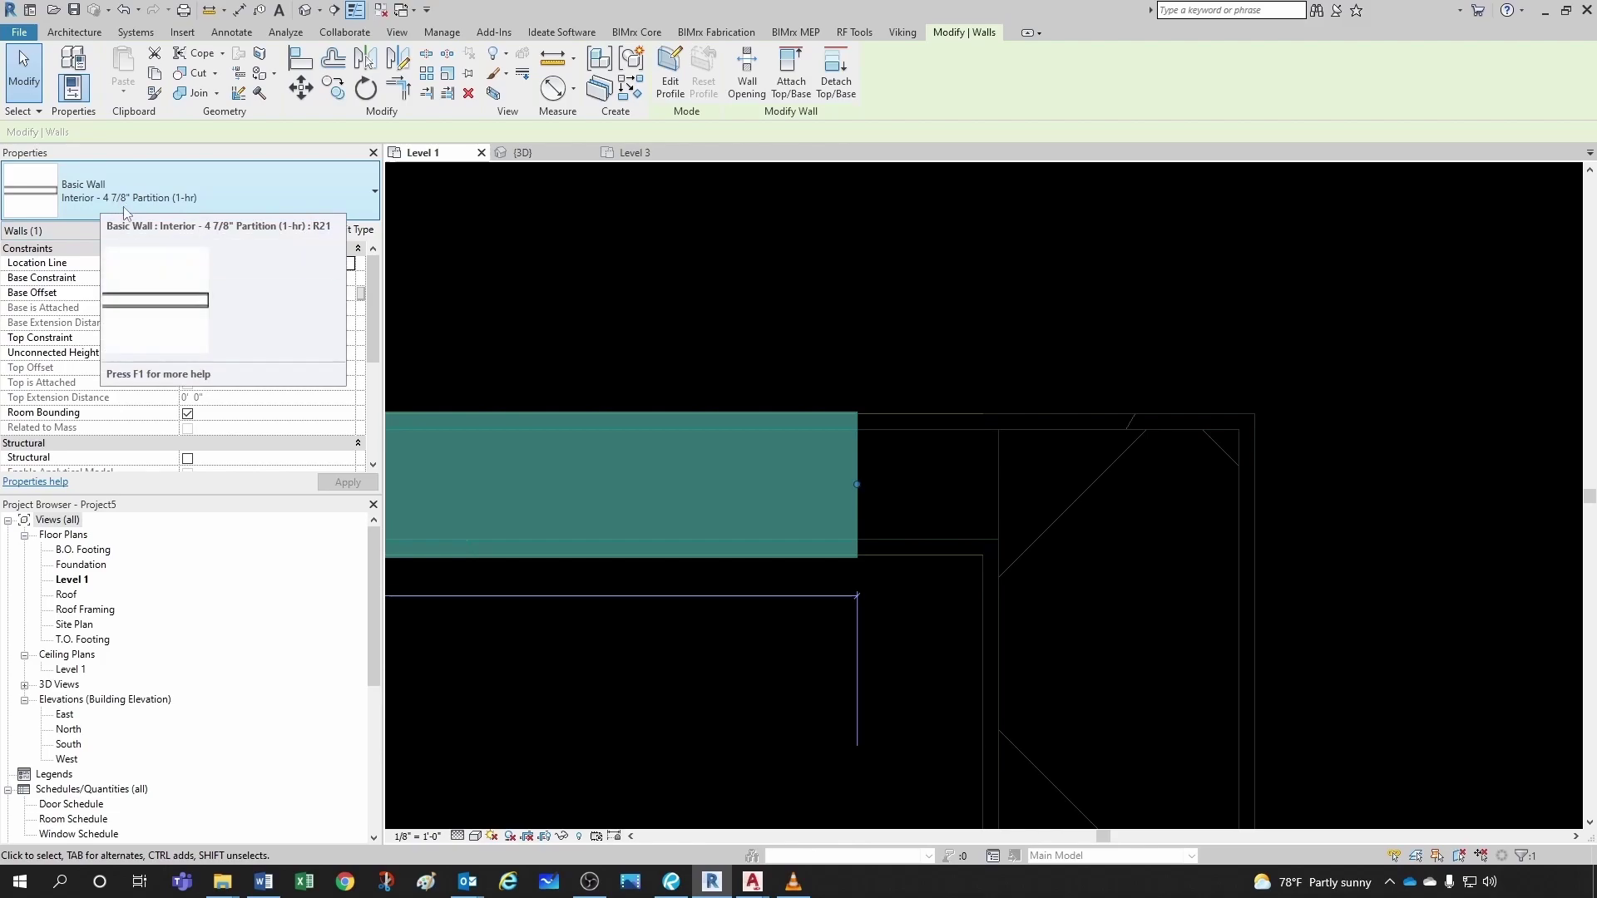
{"action": "left_click", "coordinate": [927, 399]}
{"action": "scroll", "coordinate": [929, 413], "scroll_direction": "down", "scroll_amount": 2}
{"action": "scroll", "coordinate": [929, 414], "scroll_direction": "down", "scroll_amount": 4}
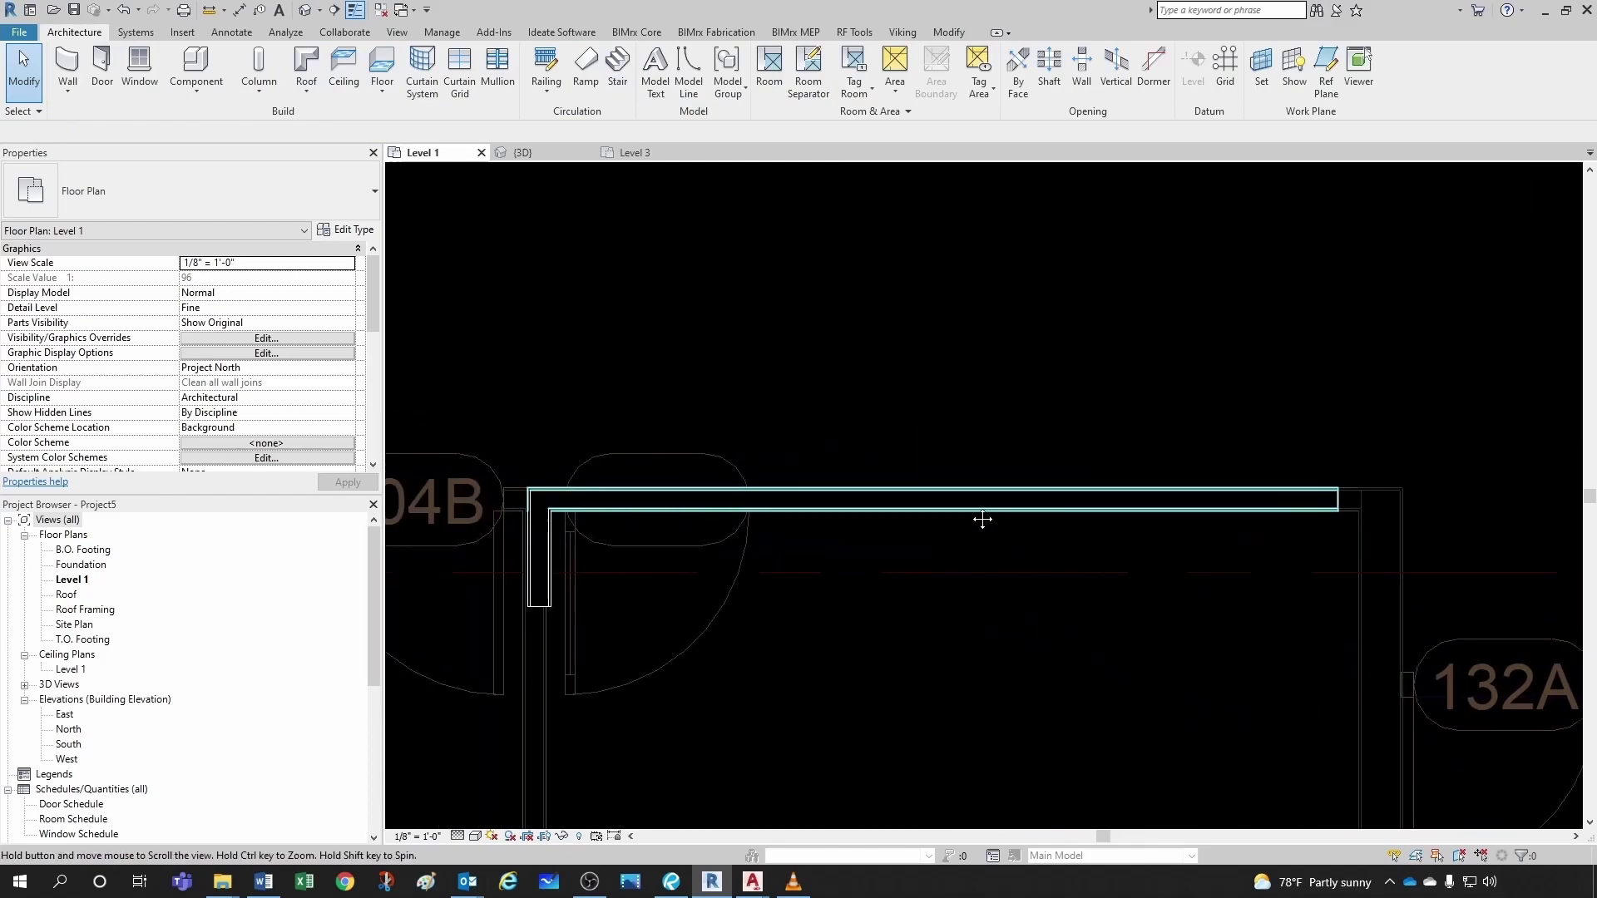
{"action": "left_click", "coordinate": [907, 503]}
{"action": "left_click", "coordinate": [645, 546]}
{"action": "scroll", "coordinate": [640, 539], "scroll_direction": "up", "scroll_amount": 5}
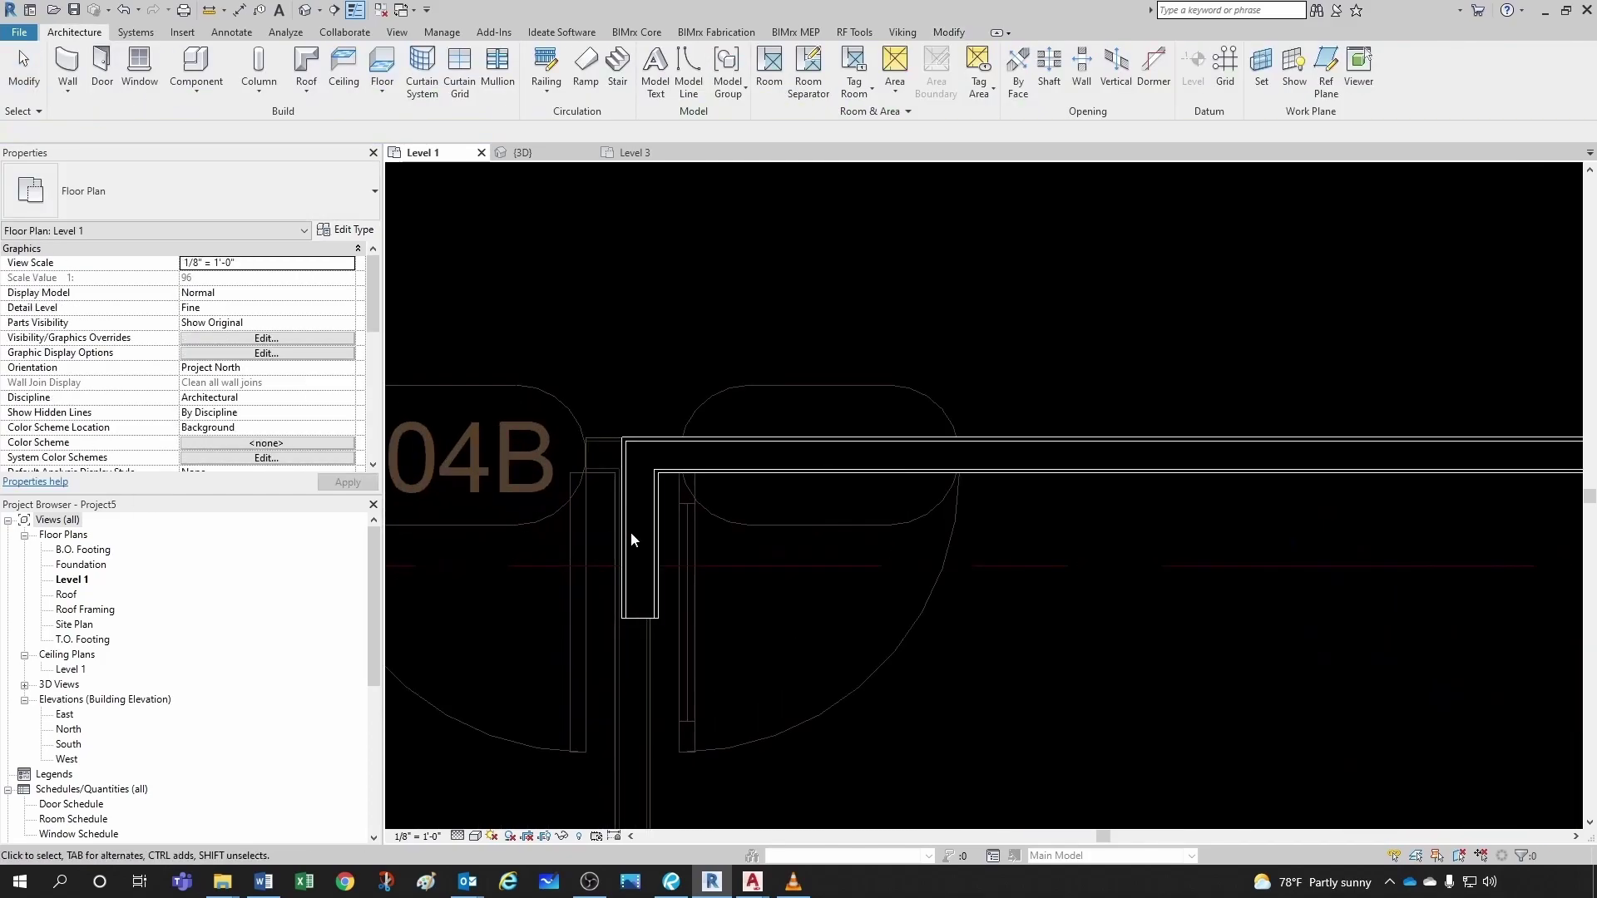
{"action": "left_click", "coordinate": [668, 547]}
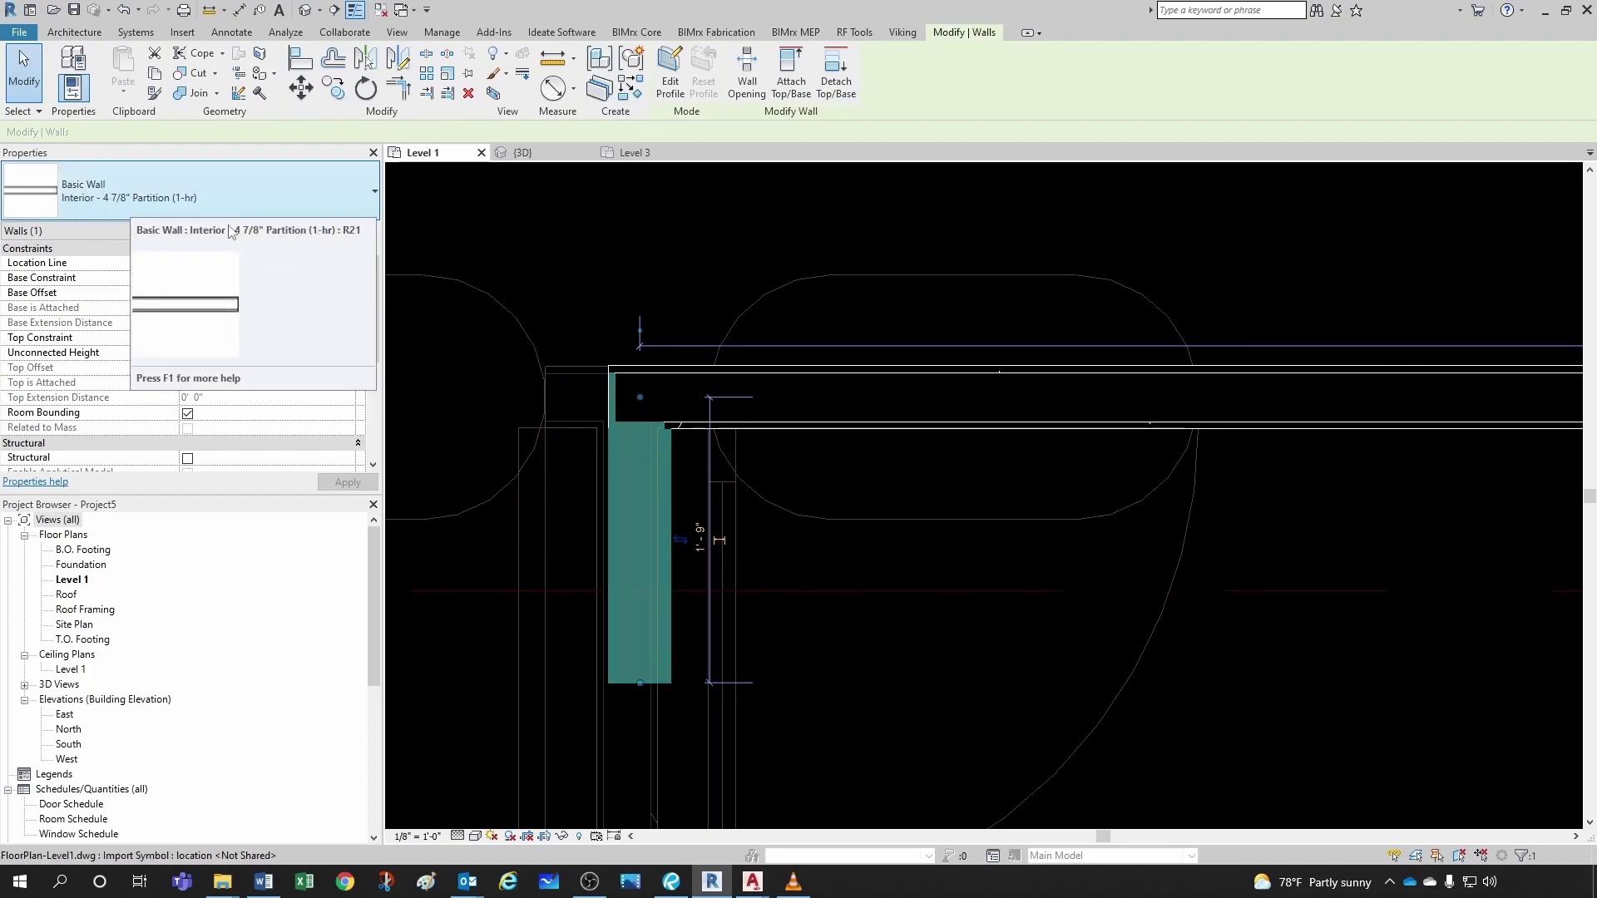
{"action": "key", "text": "Escape"}
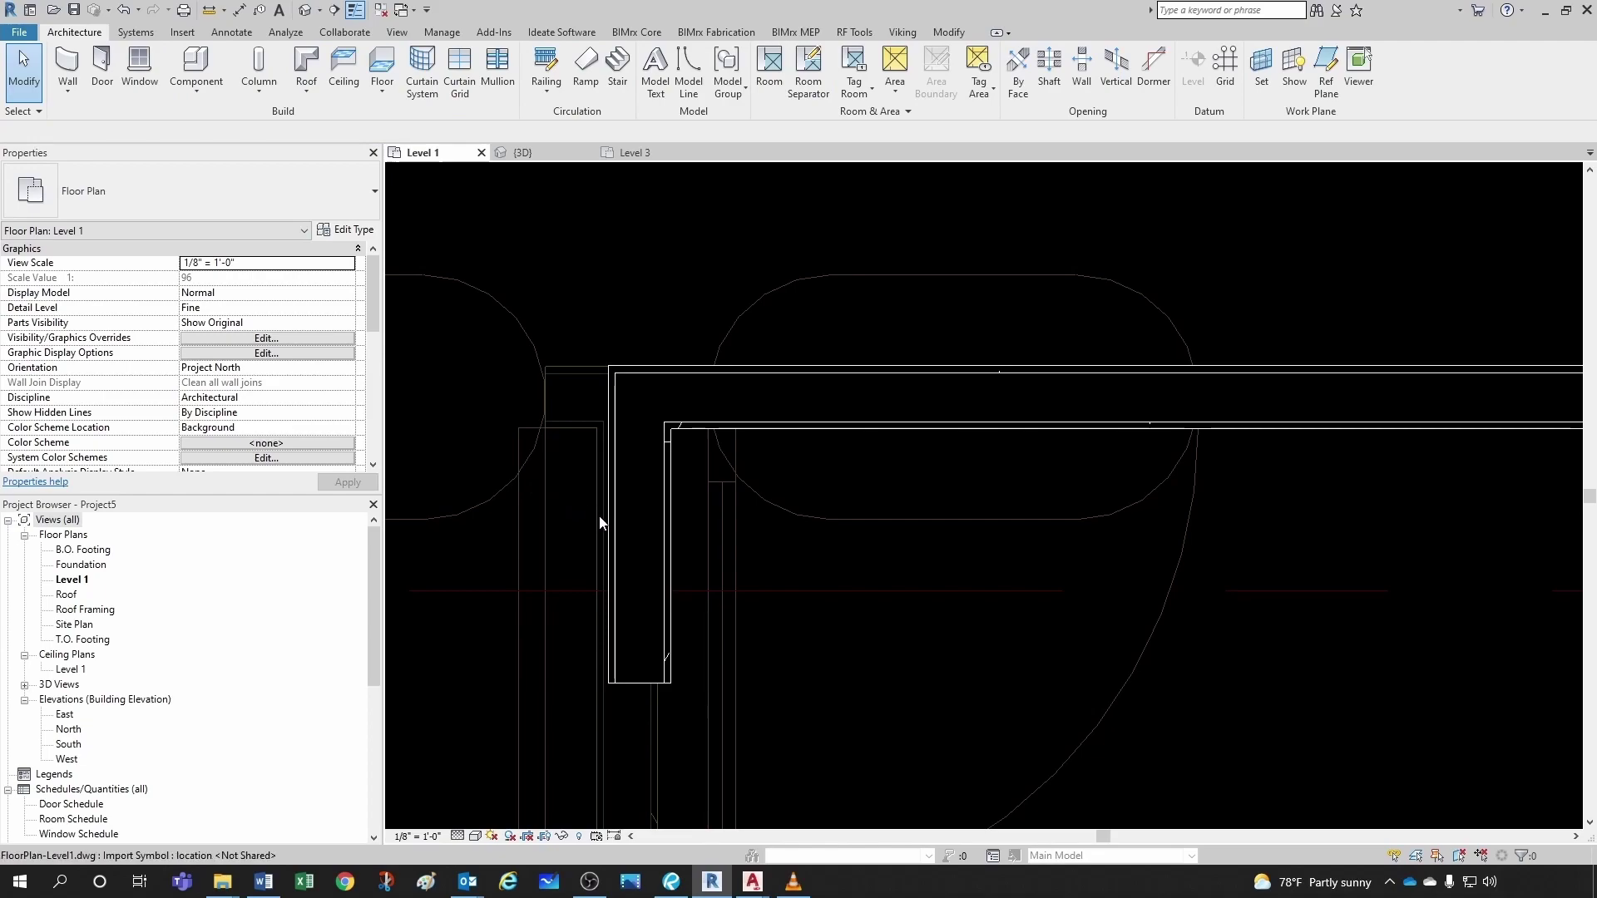
- Undo the wall board thickness edit and the wall type change before it, and redo the type change
{"action": "left_click", "coordinate": [123, 11]}
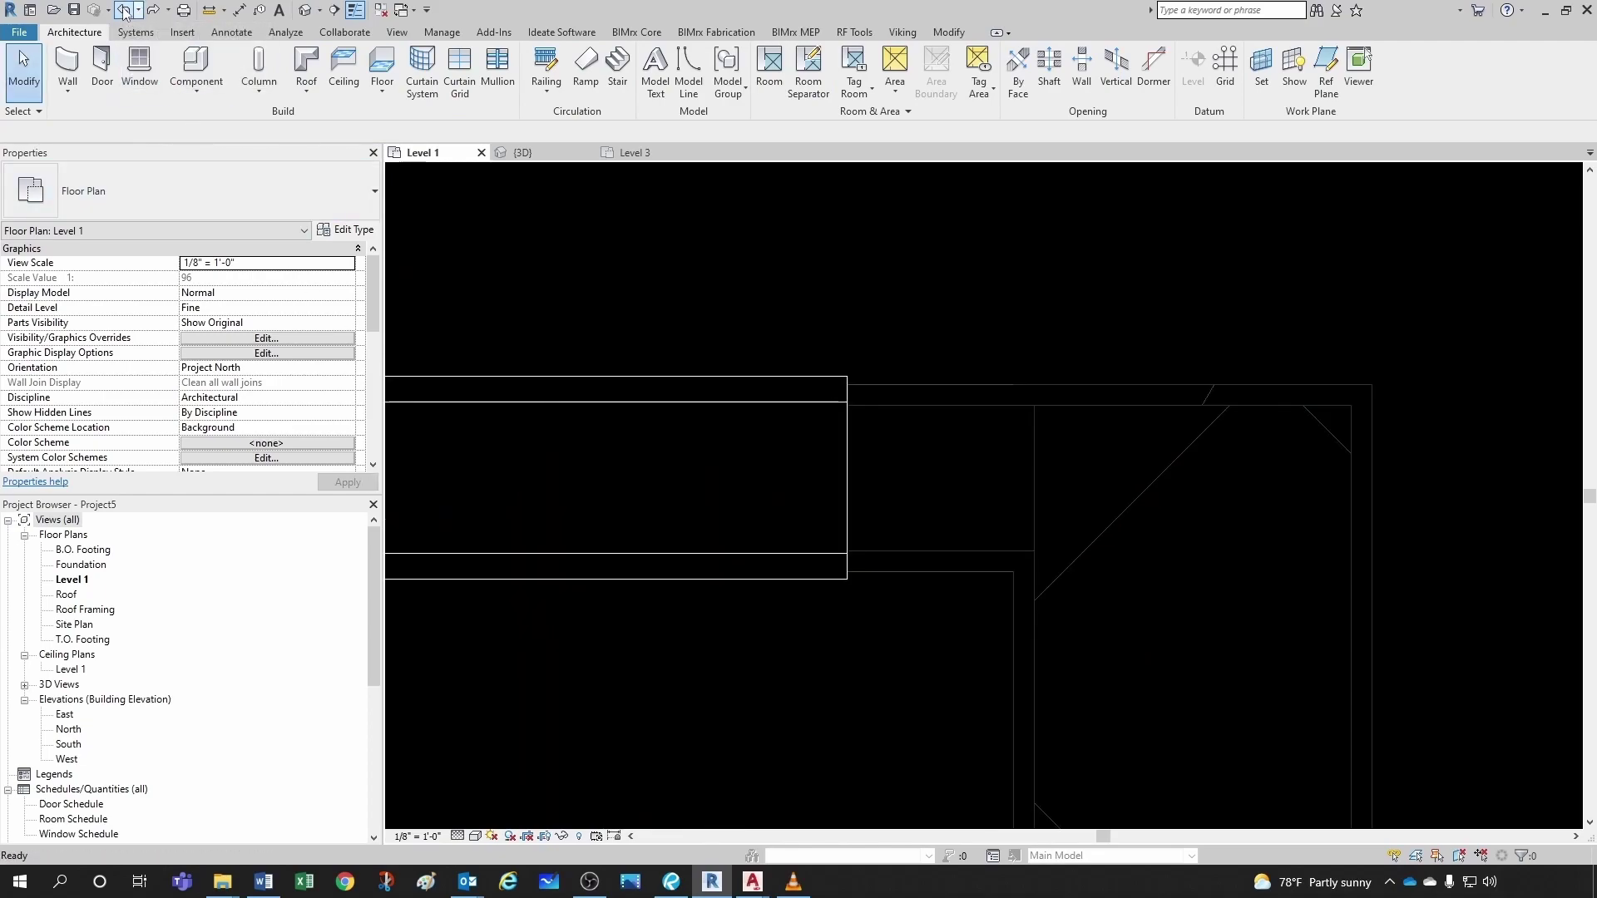
{"action": "left_click", "coordinate": [123, 11]}
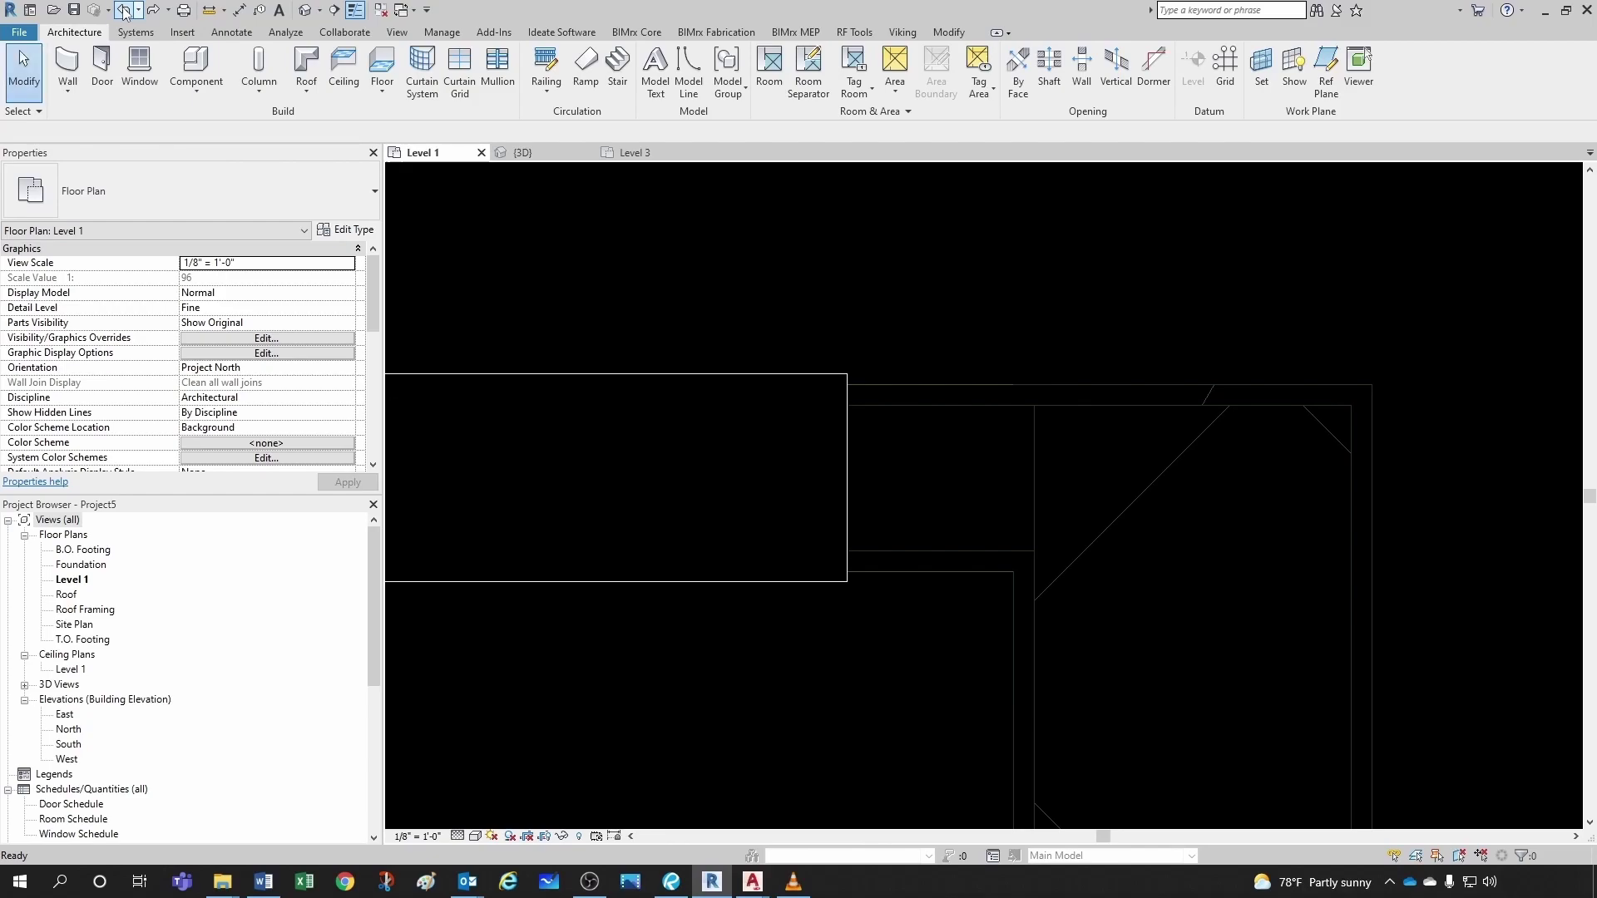
{"action": "left_click", "coordinate": [150, 12]}
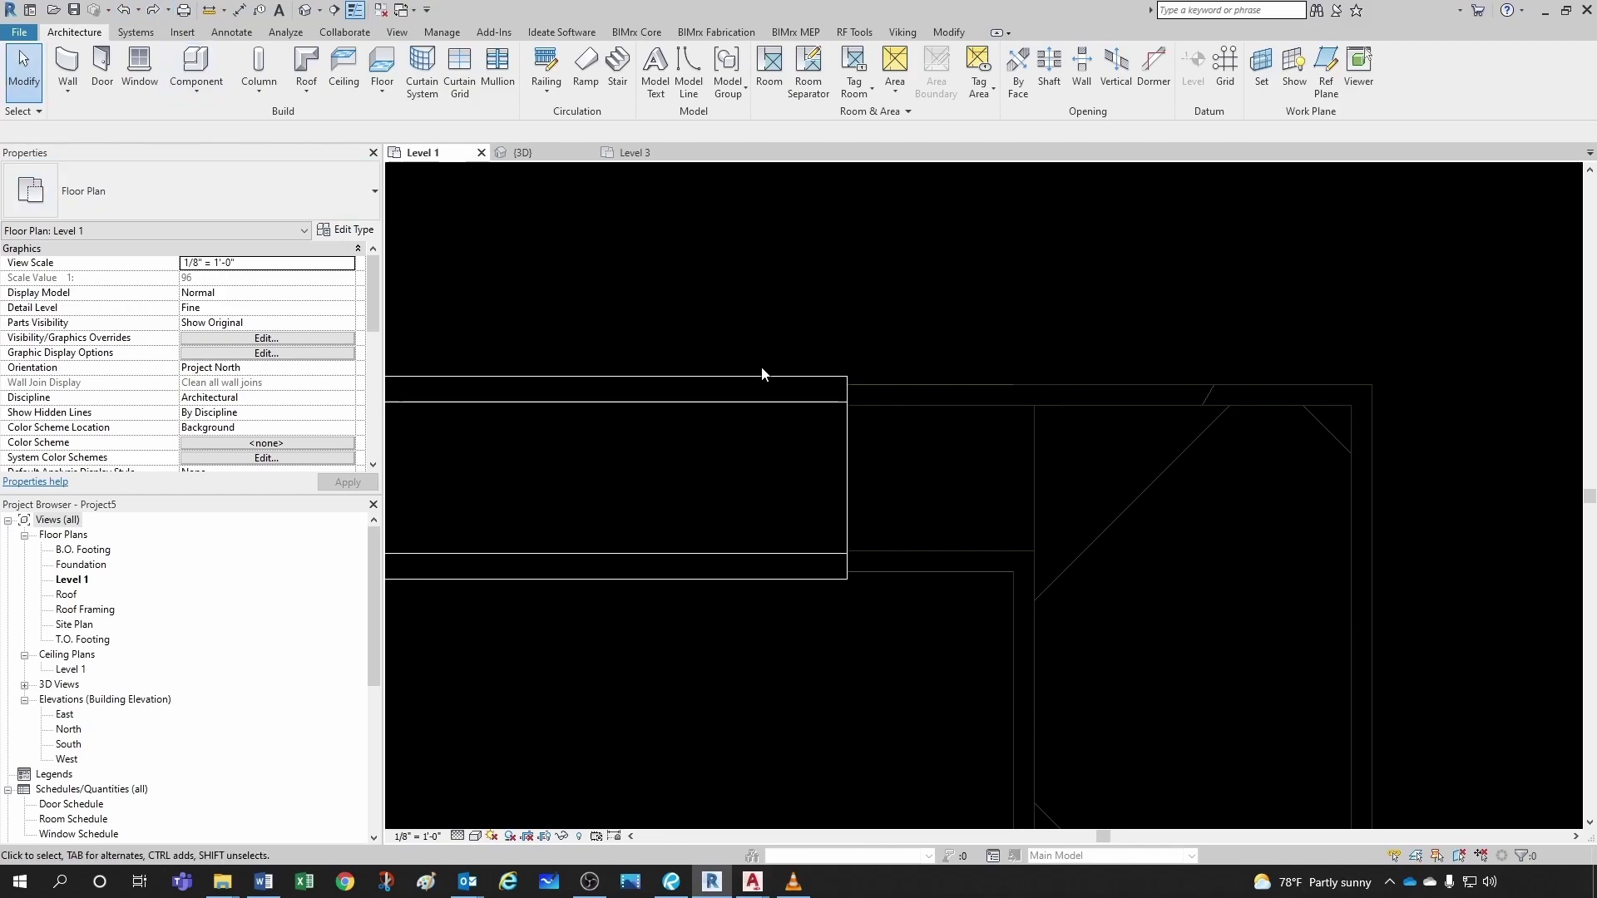
- Duplicate the horizontal wall's type under the name Test Wall
{"action": "scroll", "coordinate": [995, 456], "scroll_direction": "down", "scroll_amount": 3}
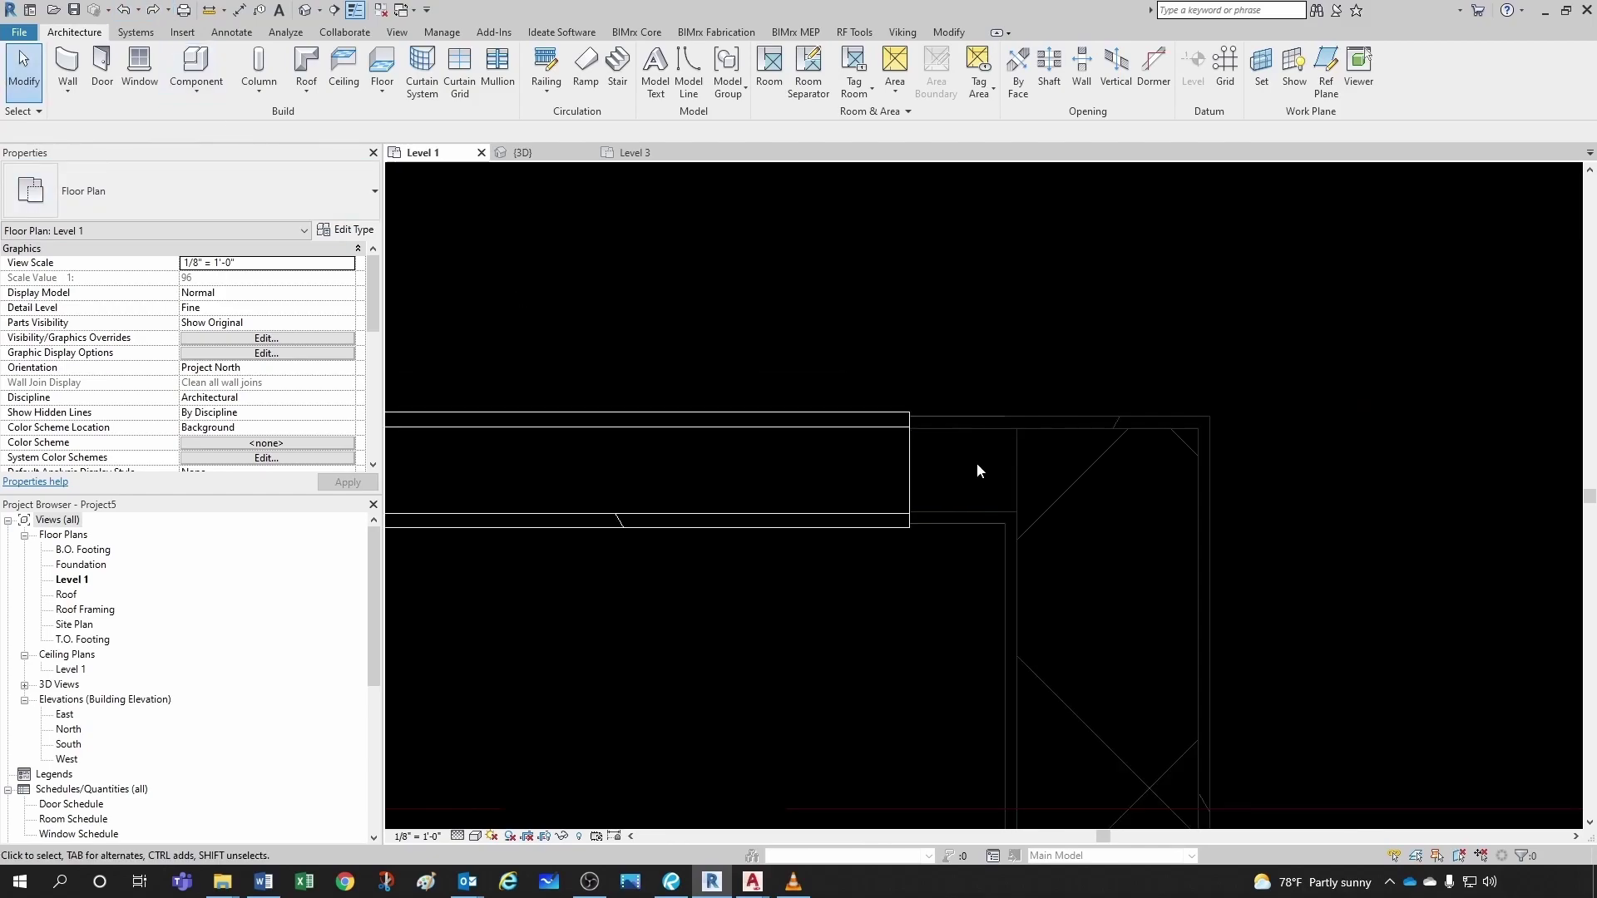
{"action": "left_click", "coordinate": [909, 454]}
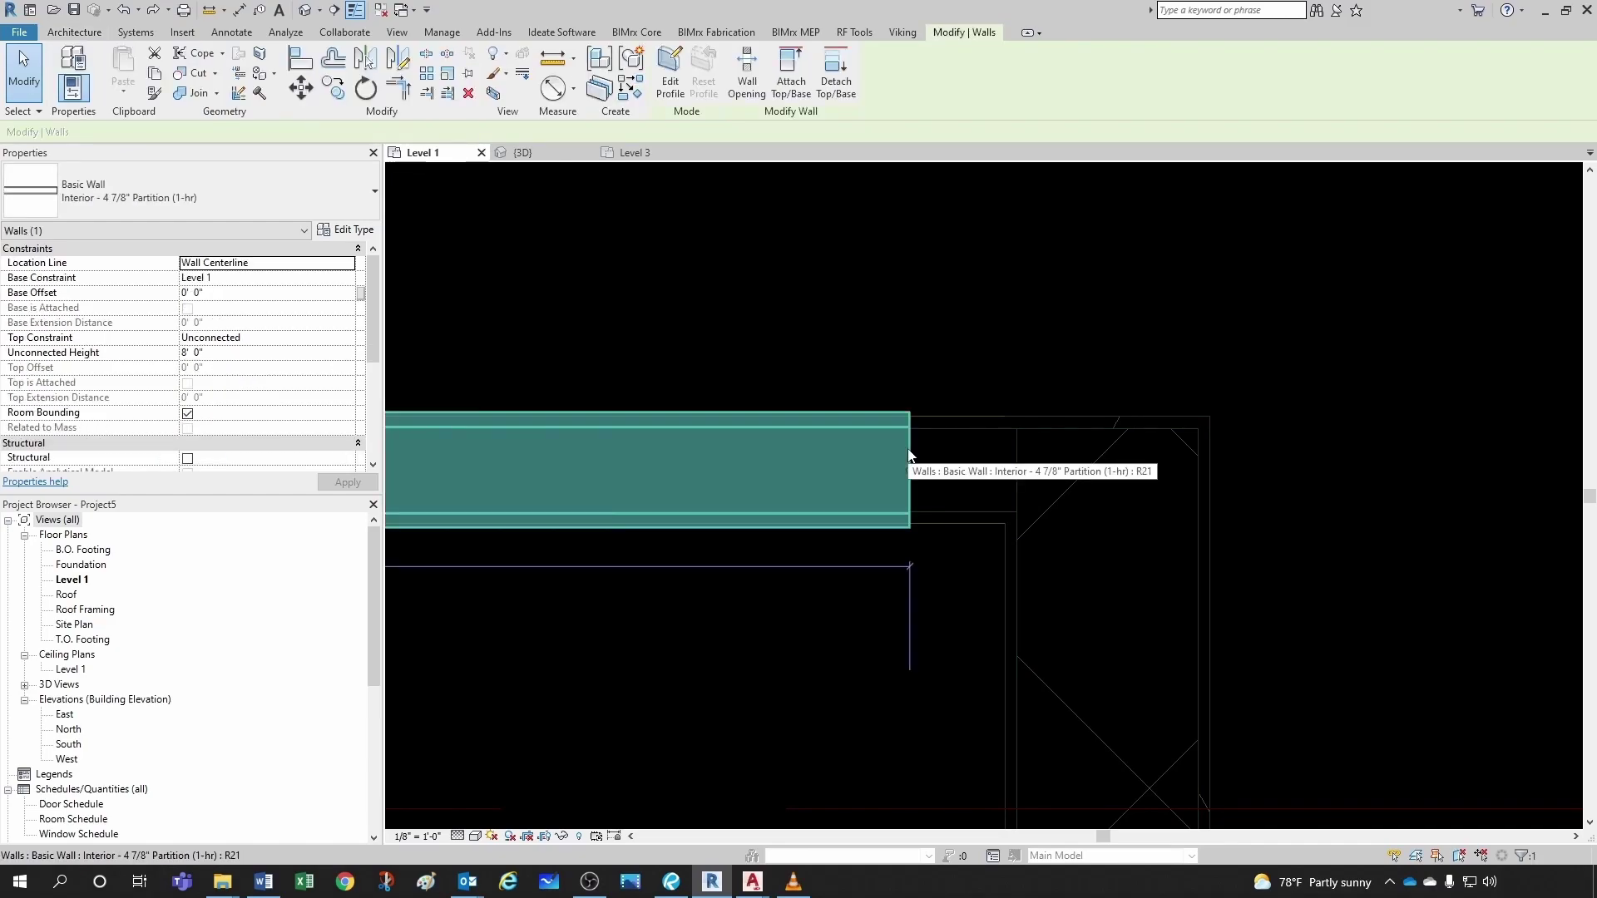
{"action": "left_click", "coordinate": [338, 236]}
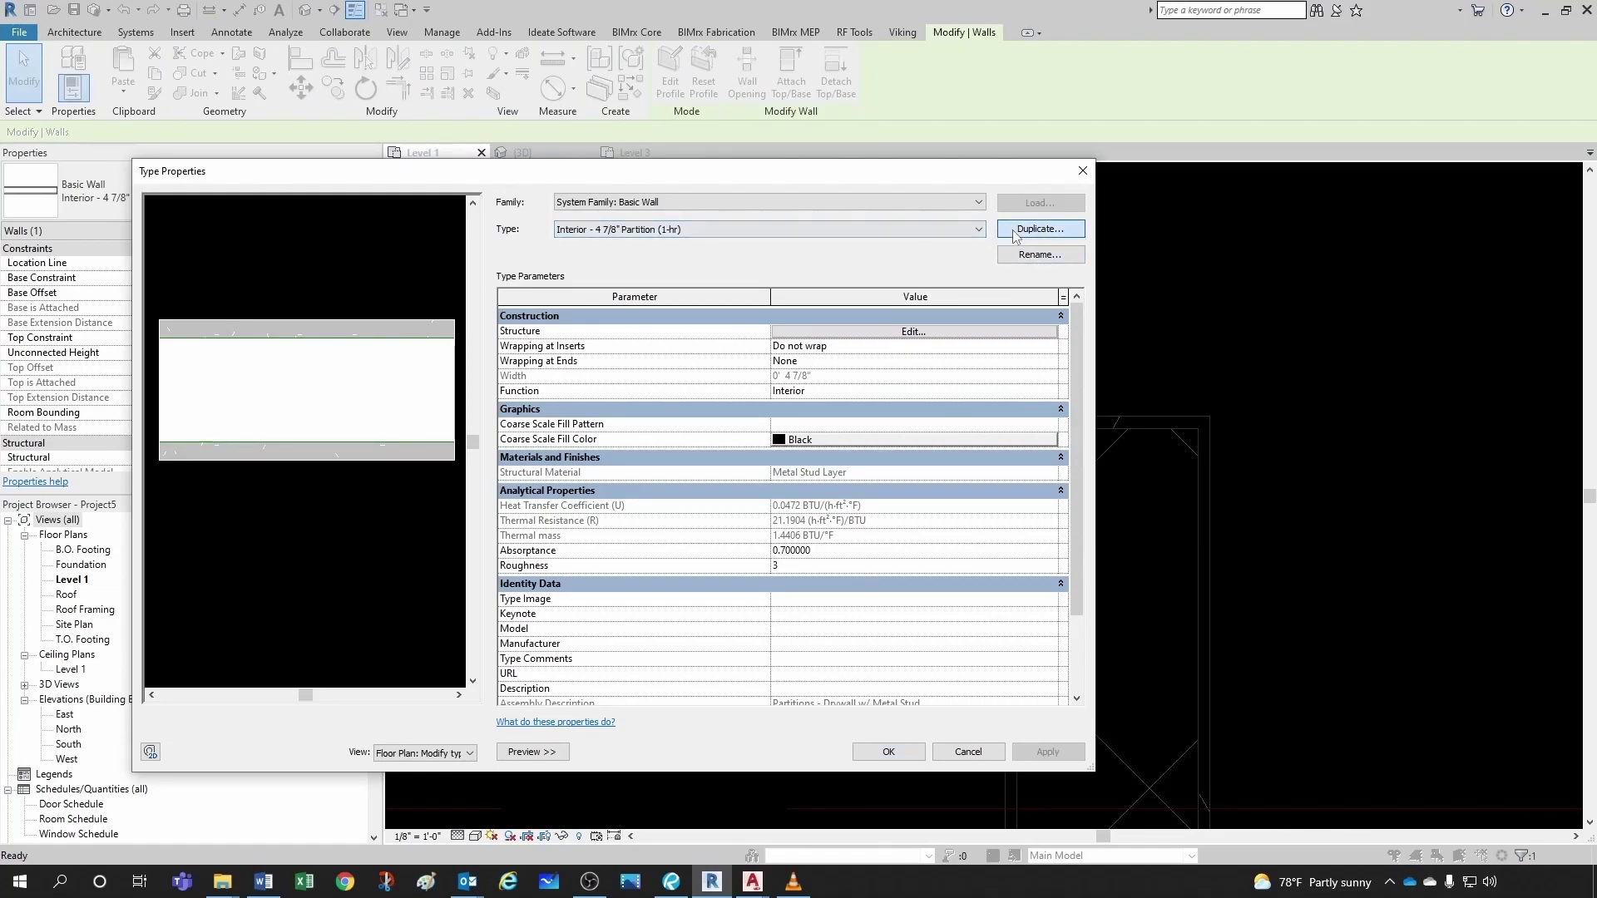
{"action": "left_click", "coordinate": [1015, 233]}
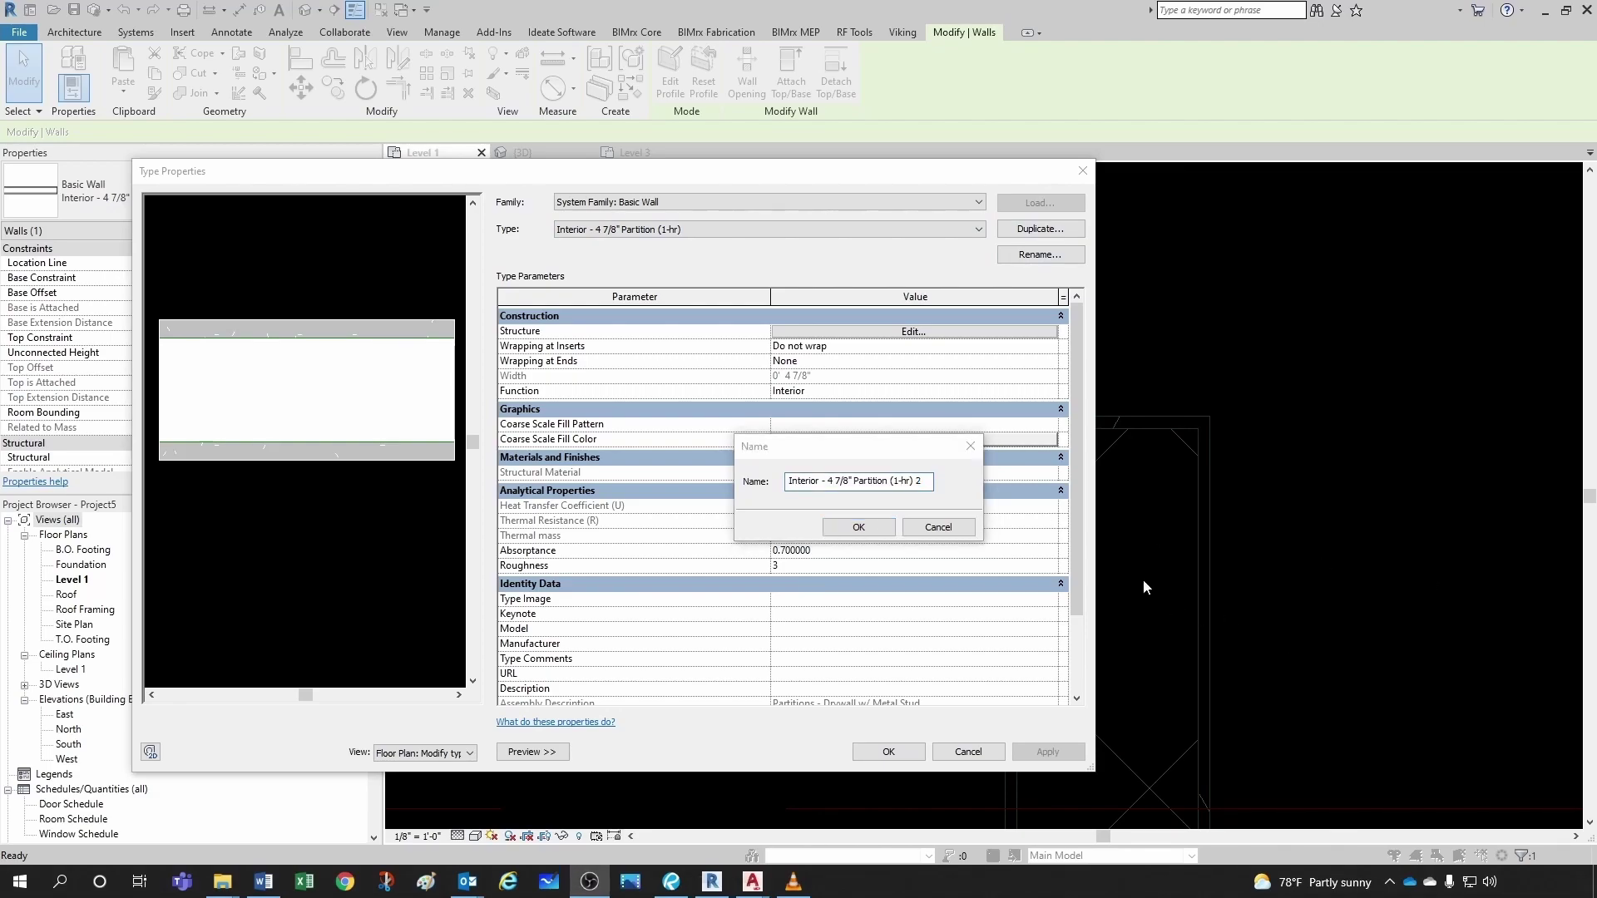
{"action": "left_click", "coordinate": [923, 484]}
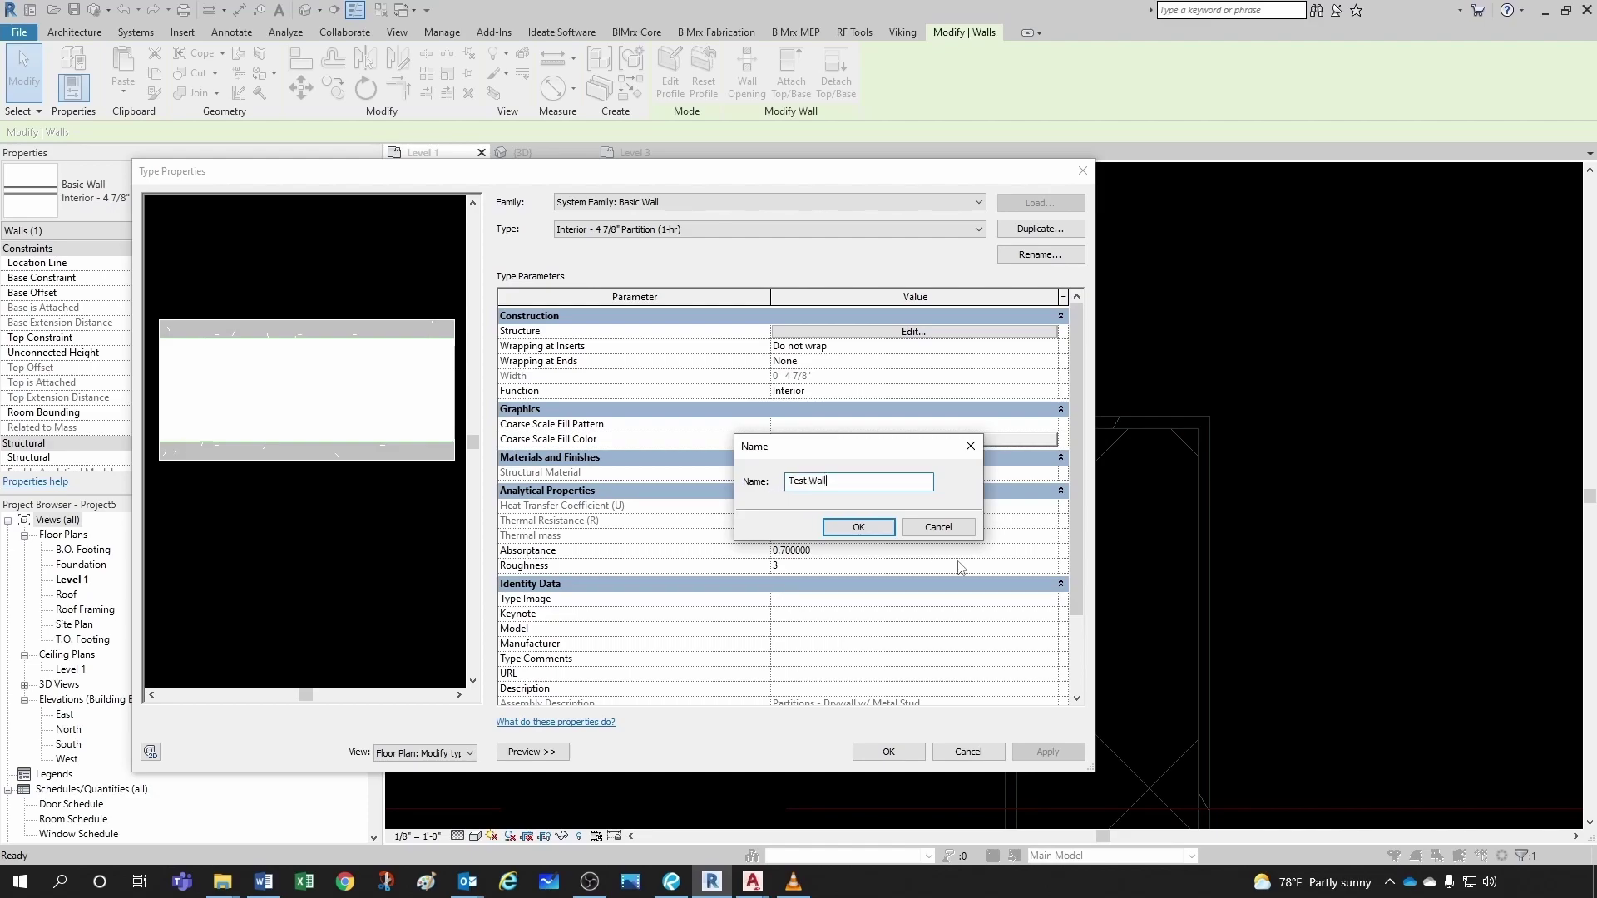
{"action": "left_click", "coordinate": [886, 531]}
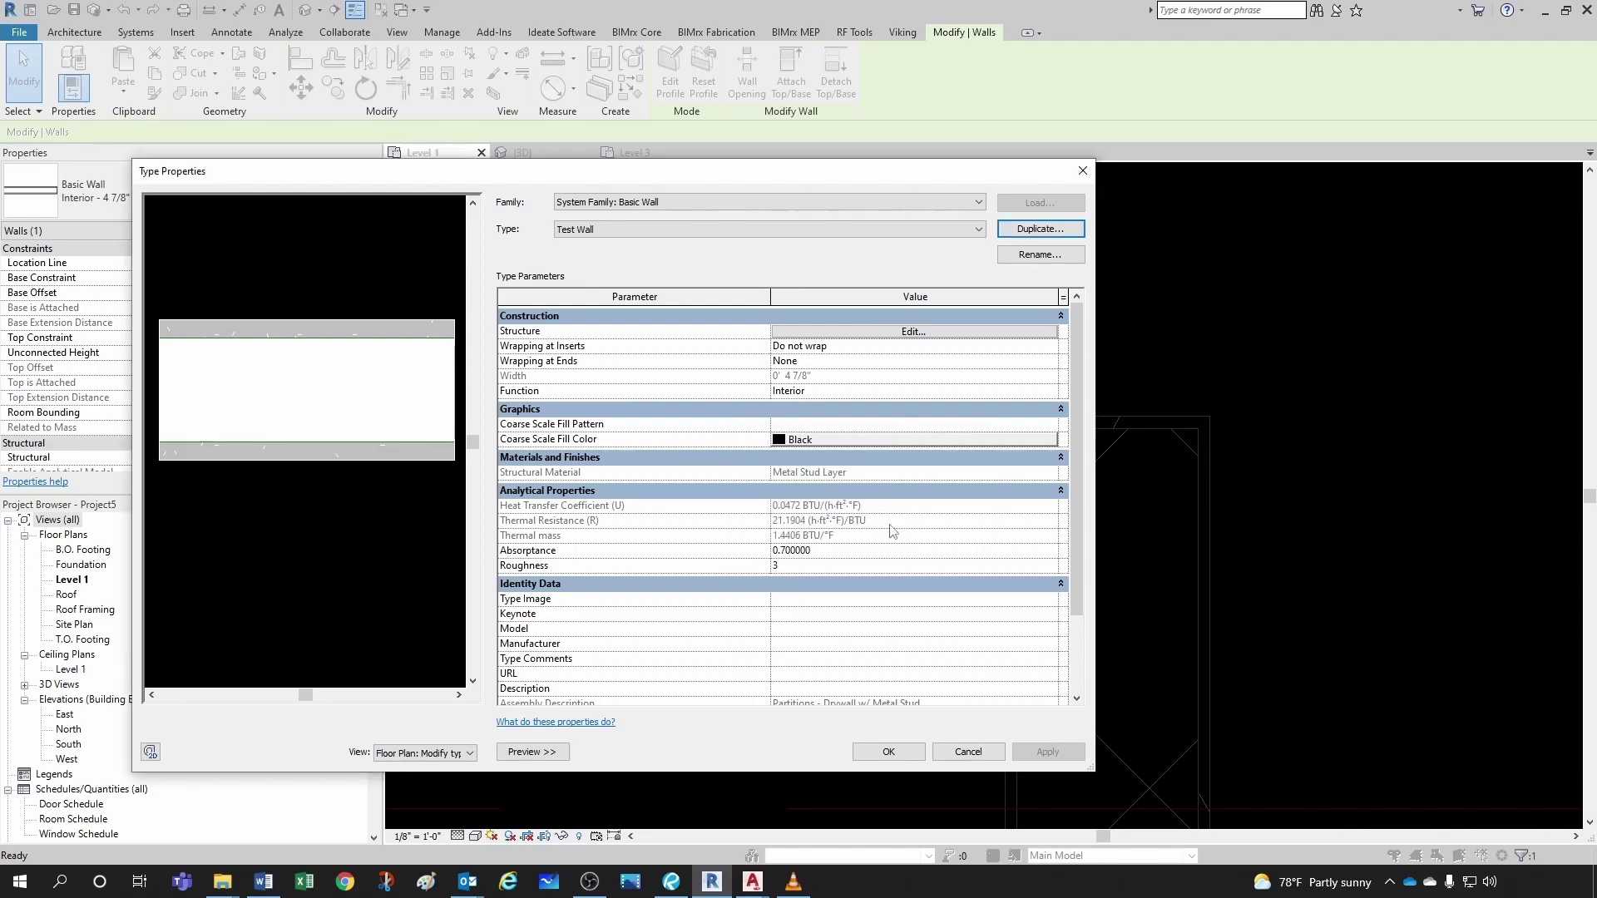
- Set both gypsum wall board layers of the Test Wall type to 1/2" thick and apply the type
{"action": "left_click", "coordinate": [931, 332]}
{"action": "left_click", "coordinate": [807, 375]}
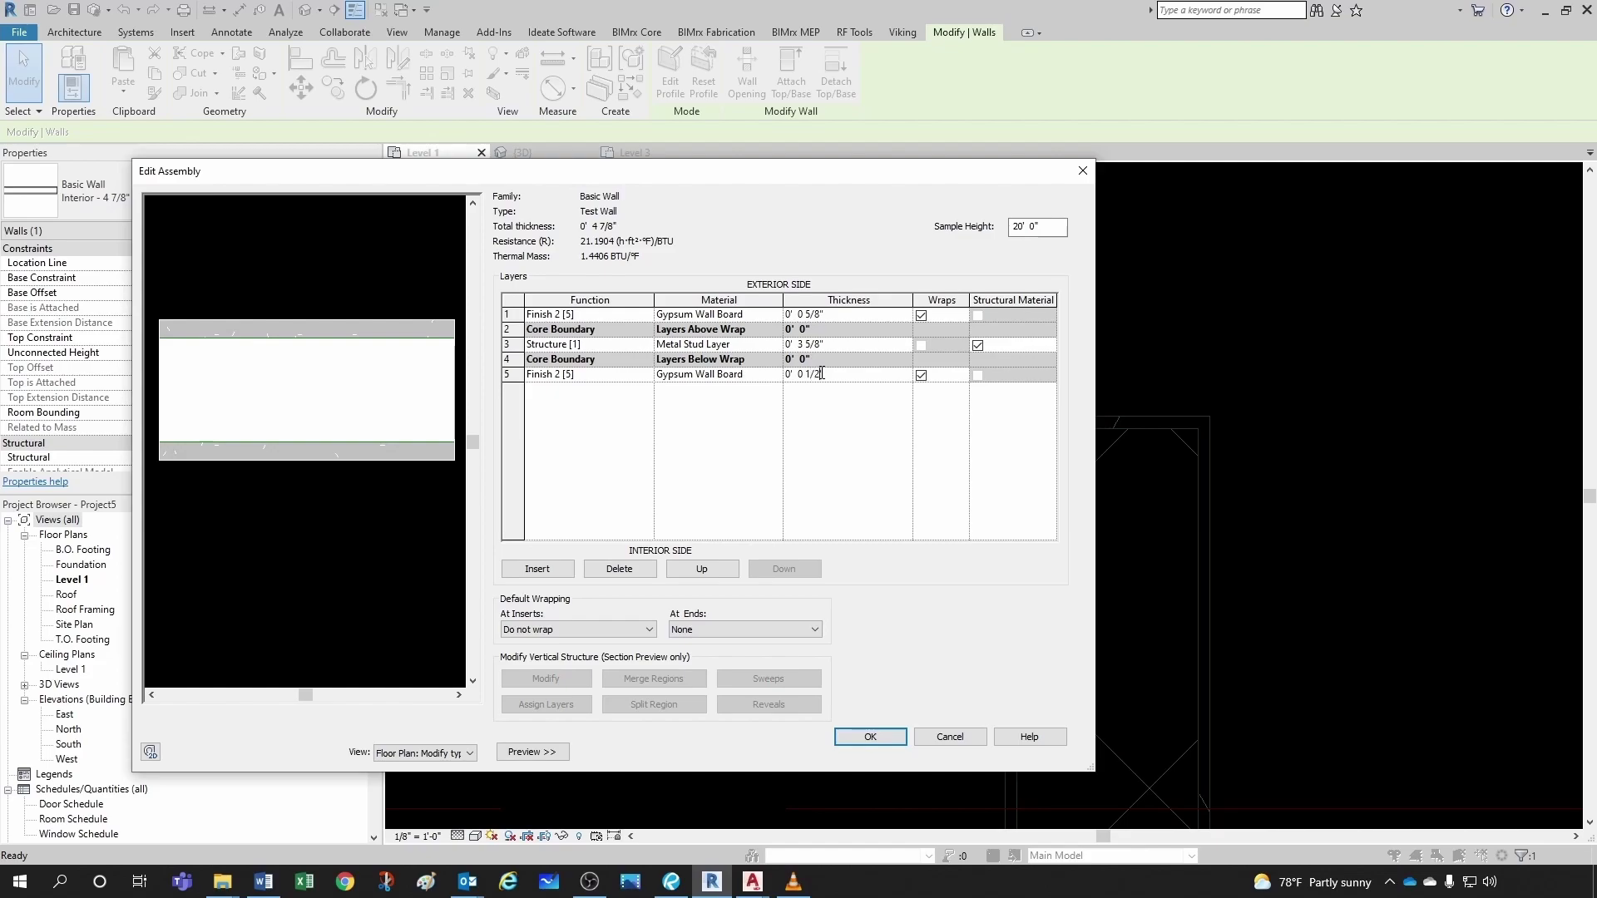
{"action": "left_click", "coordinate": [817, 314]}
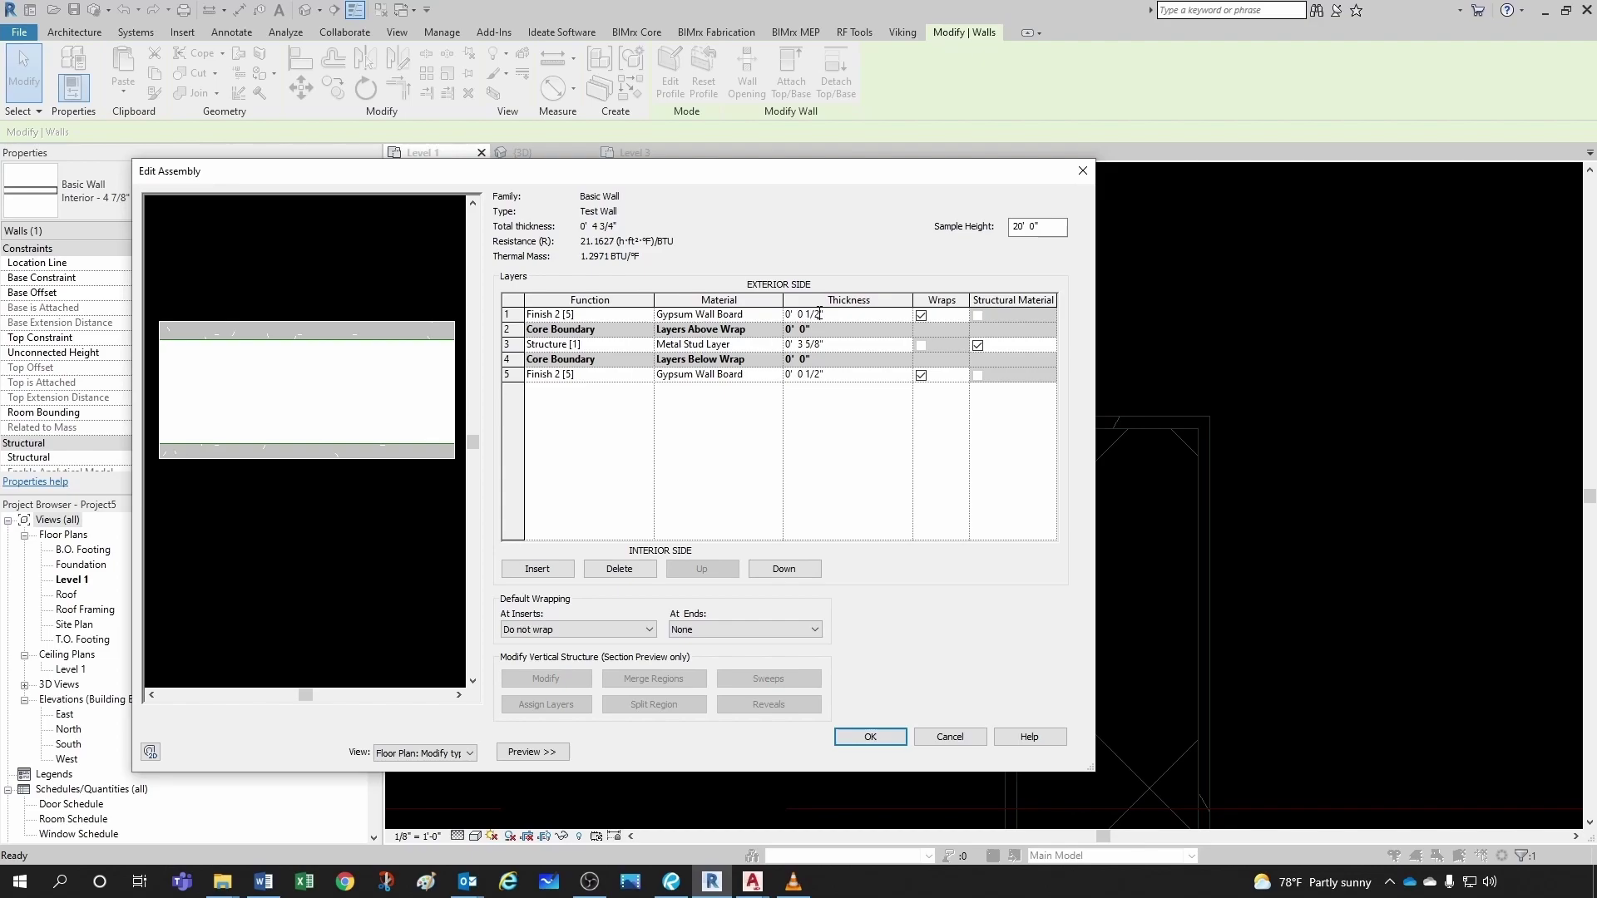
{"action": "left_click", "coordinate": [845, 375]}
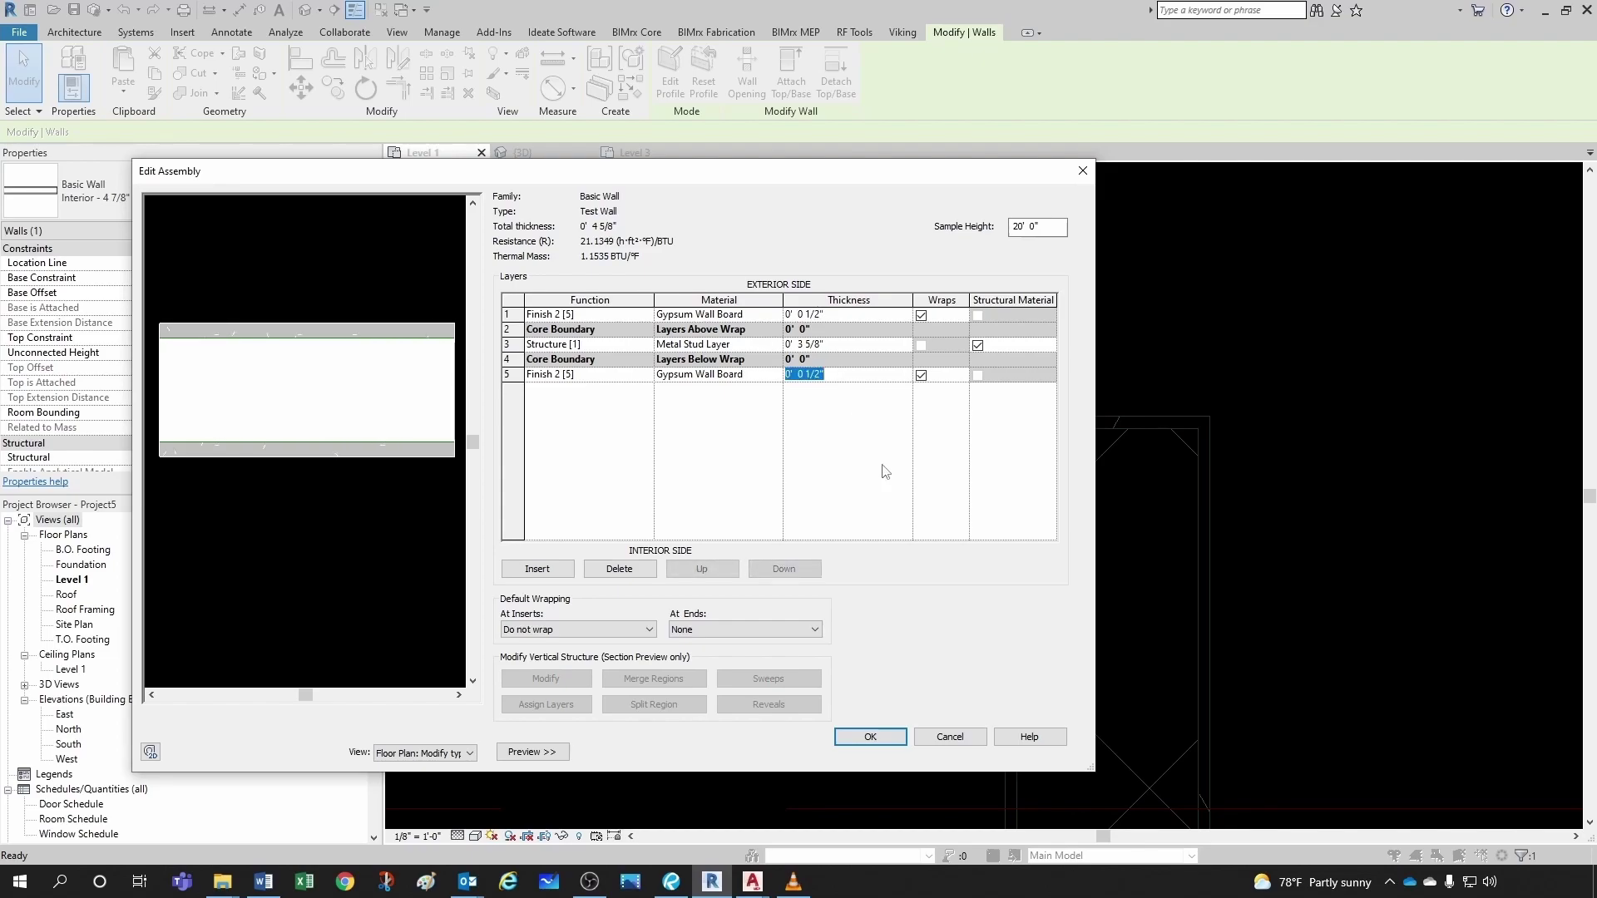
{"action": "left_click", "coordinate": [870, 737]}
{"action": "left_click", "coordinate": [888, 753]}
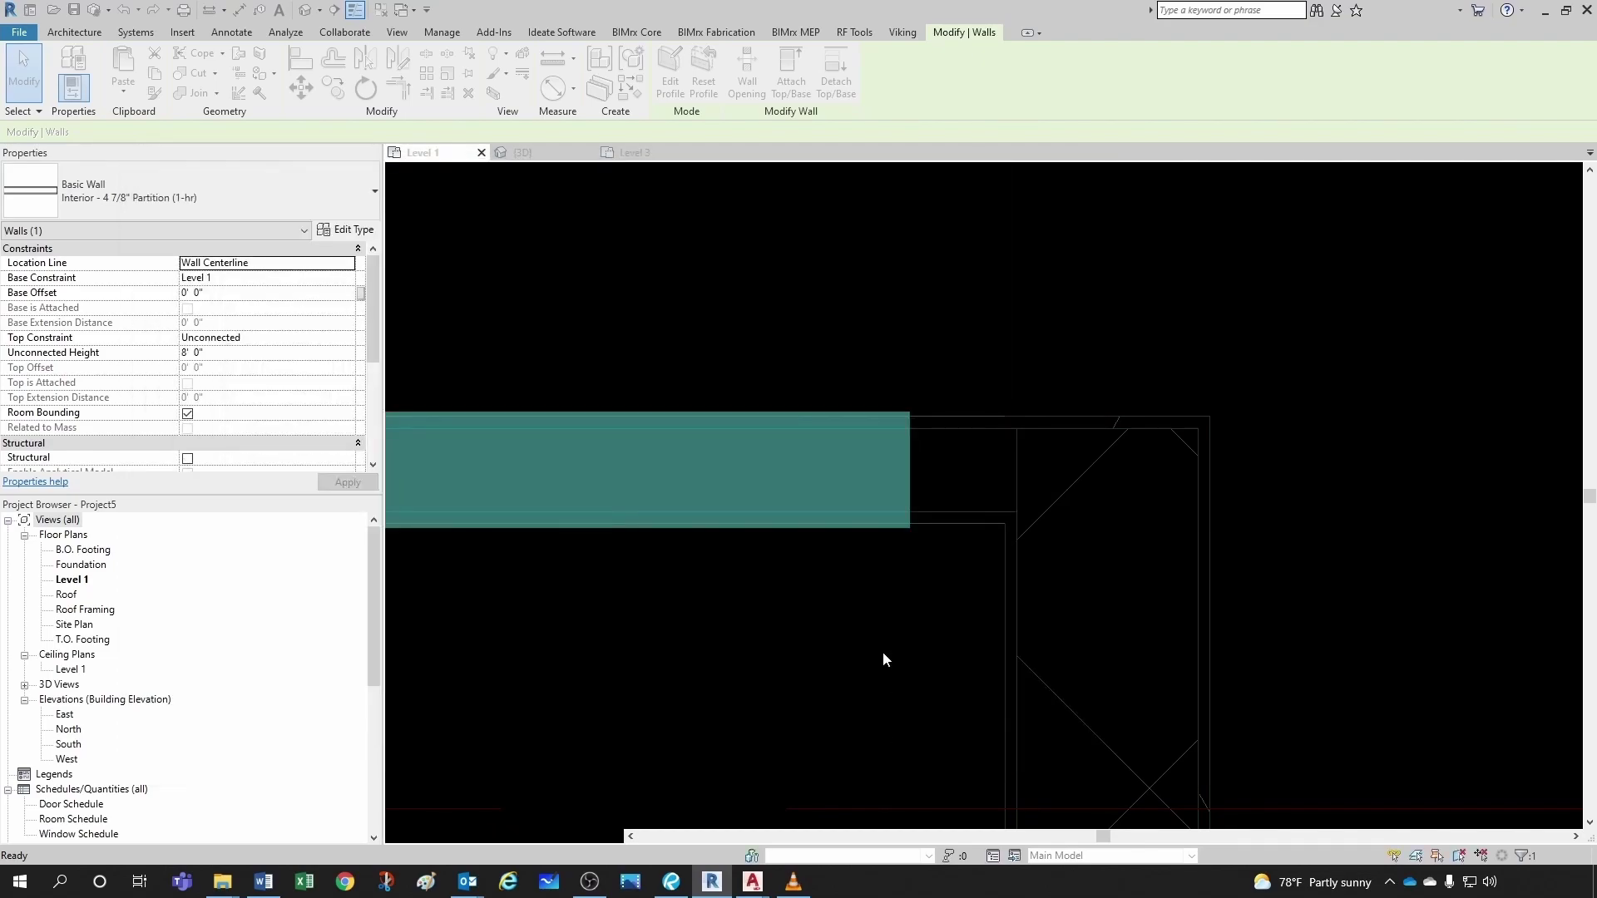
{"action": "left_click", "coordinate": [956, 520]}
- Change the short vertical wall's type to Test Wall
{"action": "left_click", "coordinate": [892, 426]}
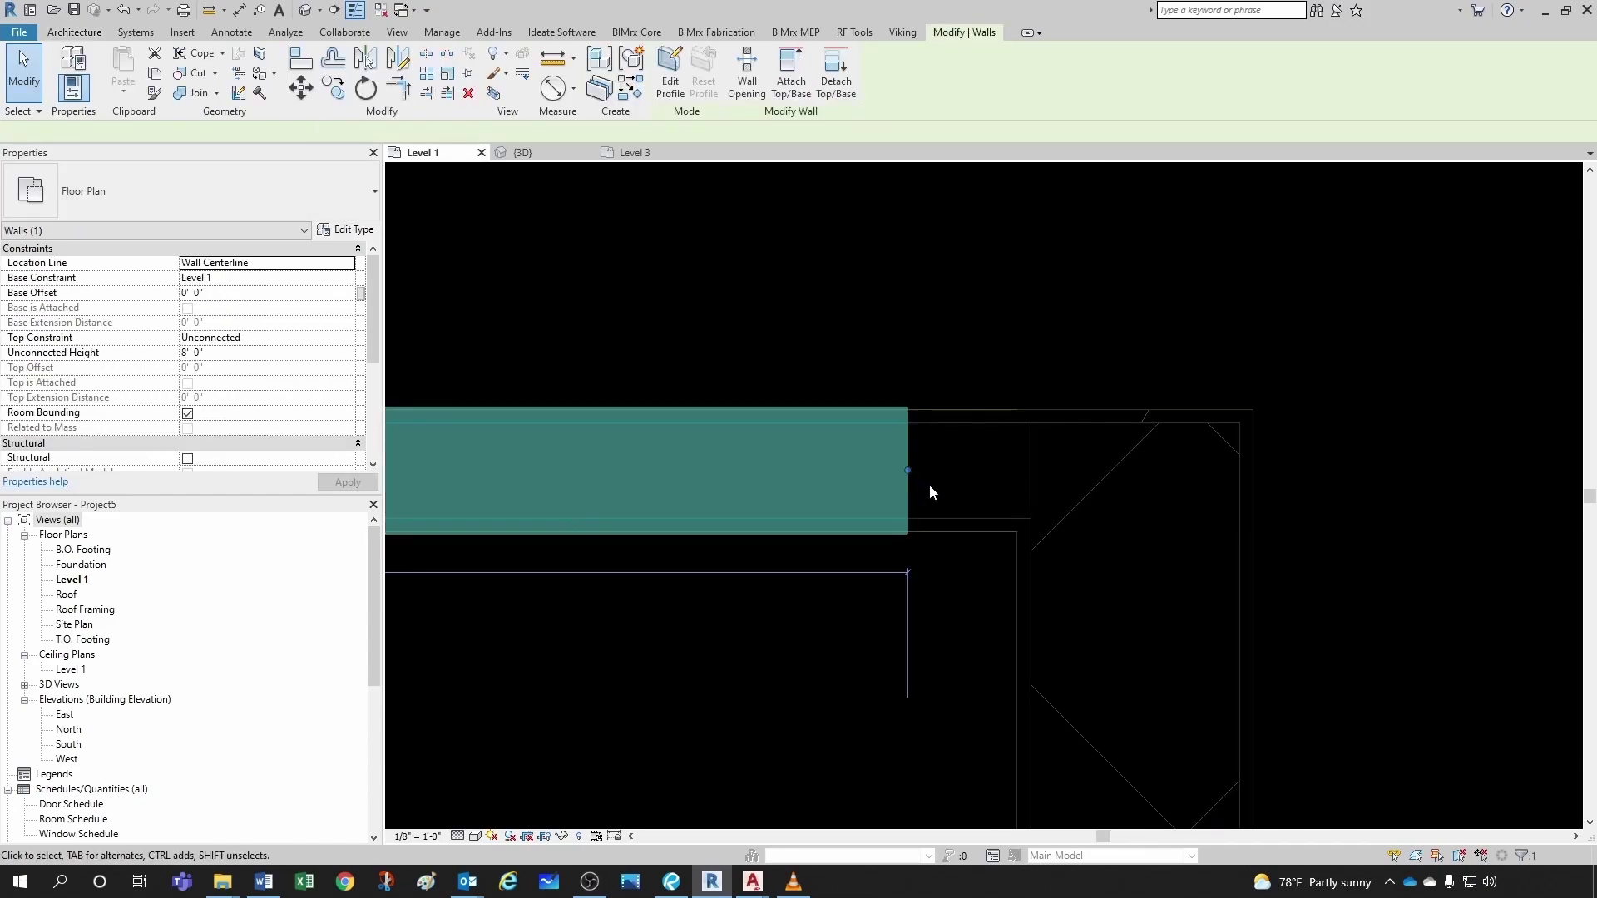
{"action": "left_click", "coordinate": [930, 484]}
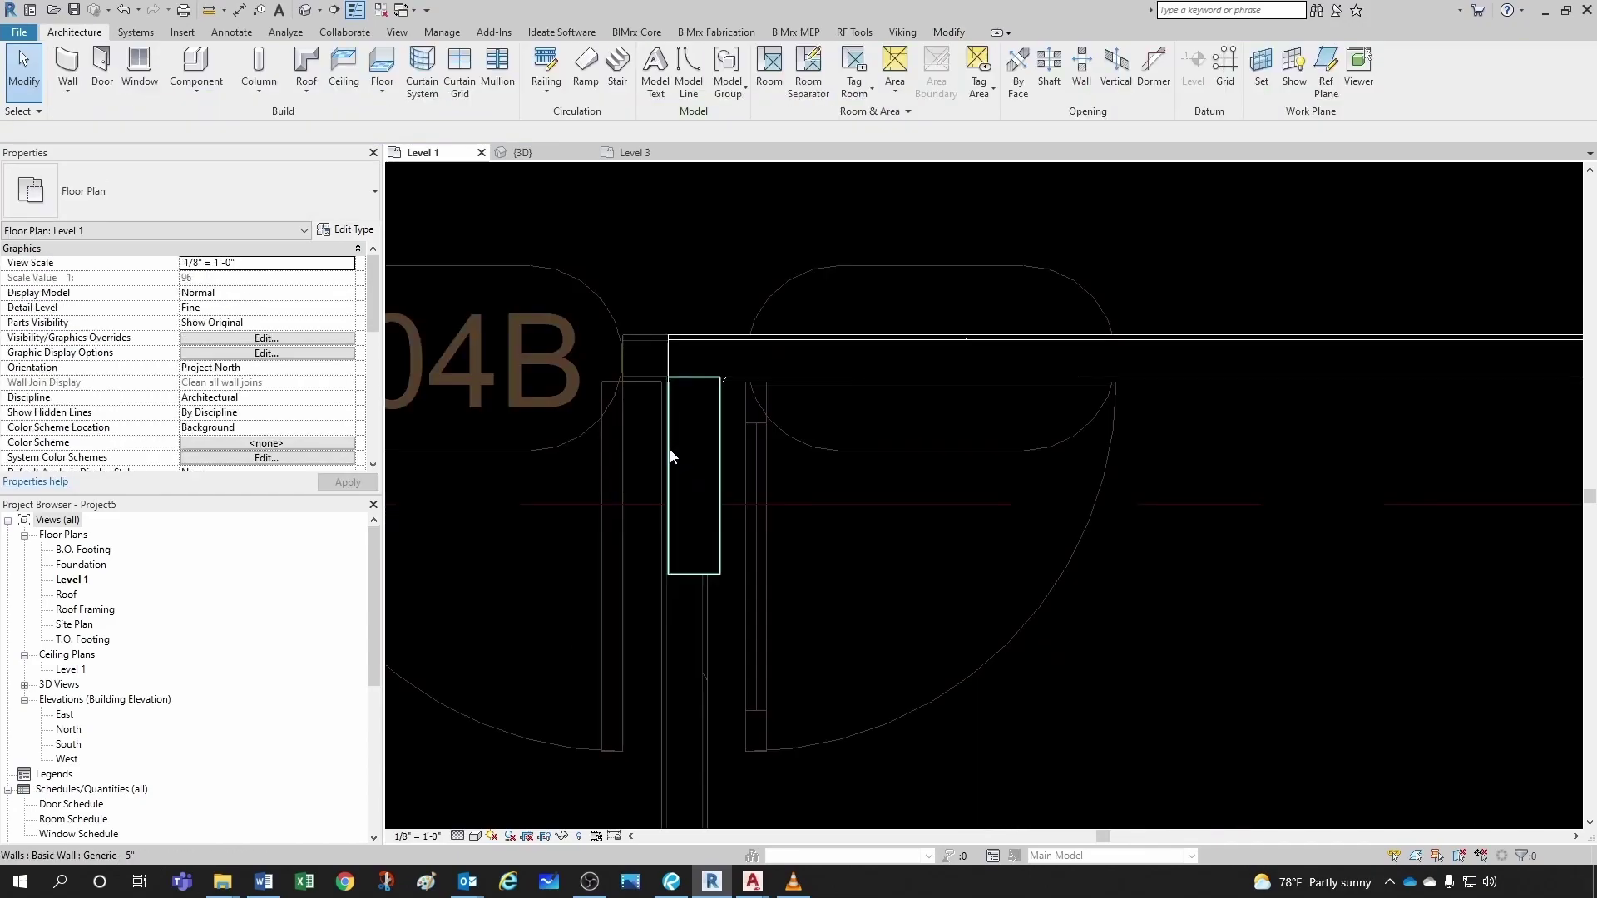
{"action": "left_click", "coordinate": [671, 448]}
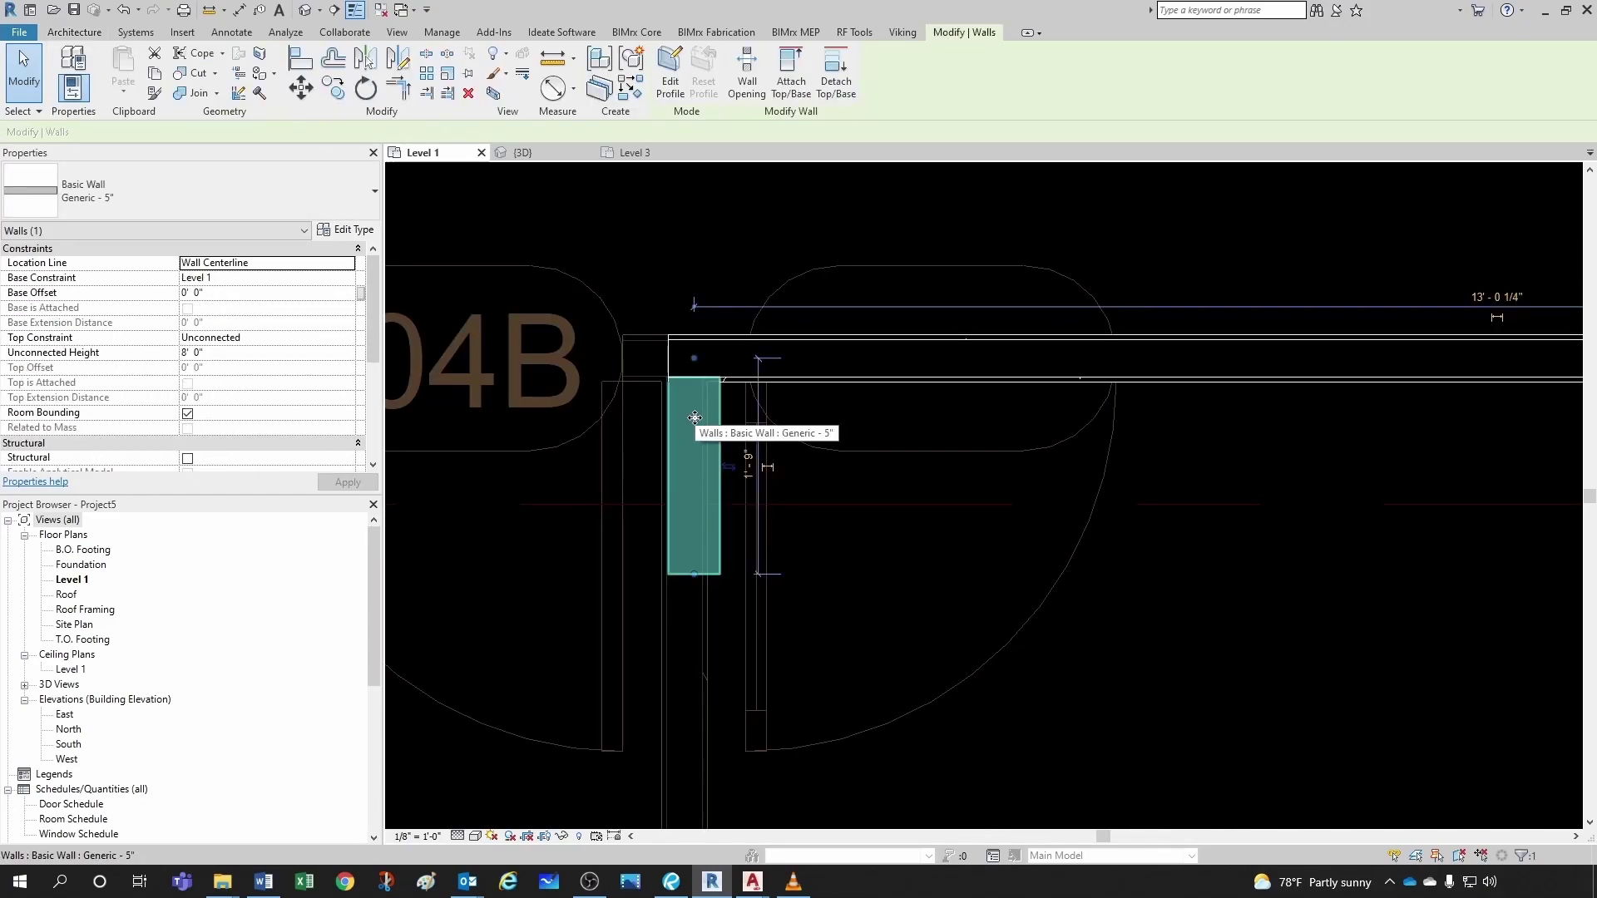
{"action": "left_click", "coordinate": [107, 205]}
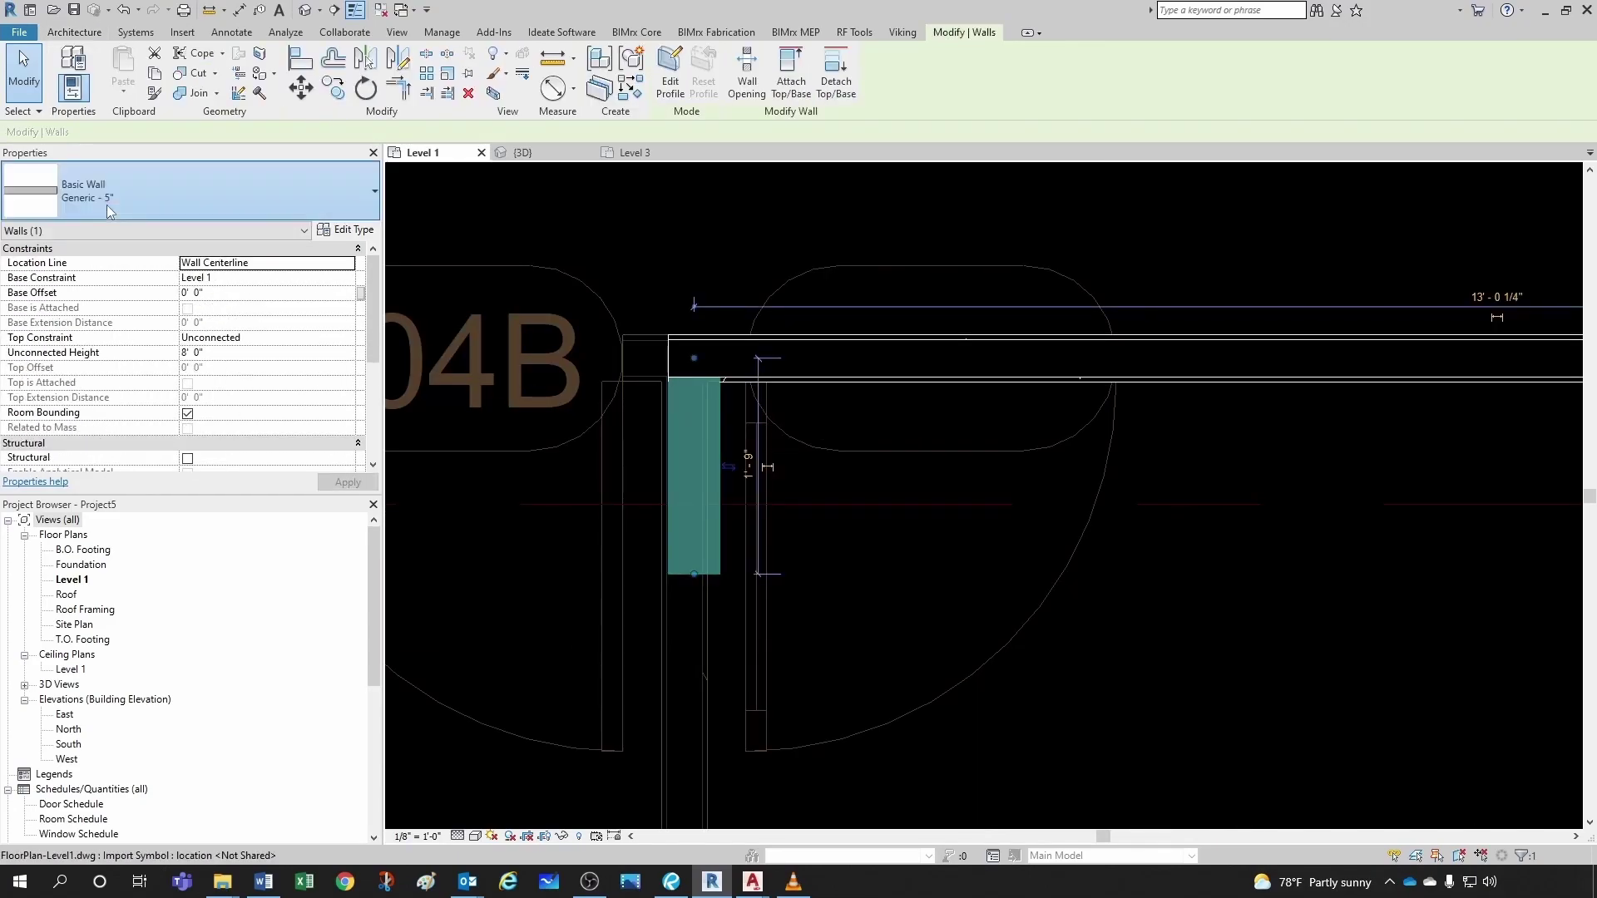
{"action": "scroll", "coordinate": [156, 366], "scroll_direction": "up", "scroll_amount": 5}
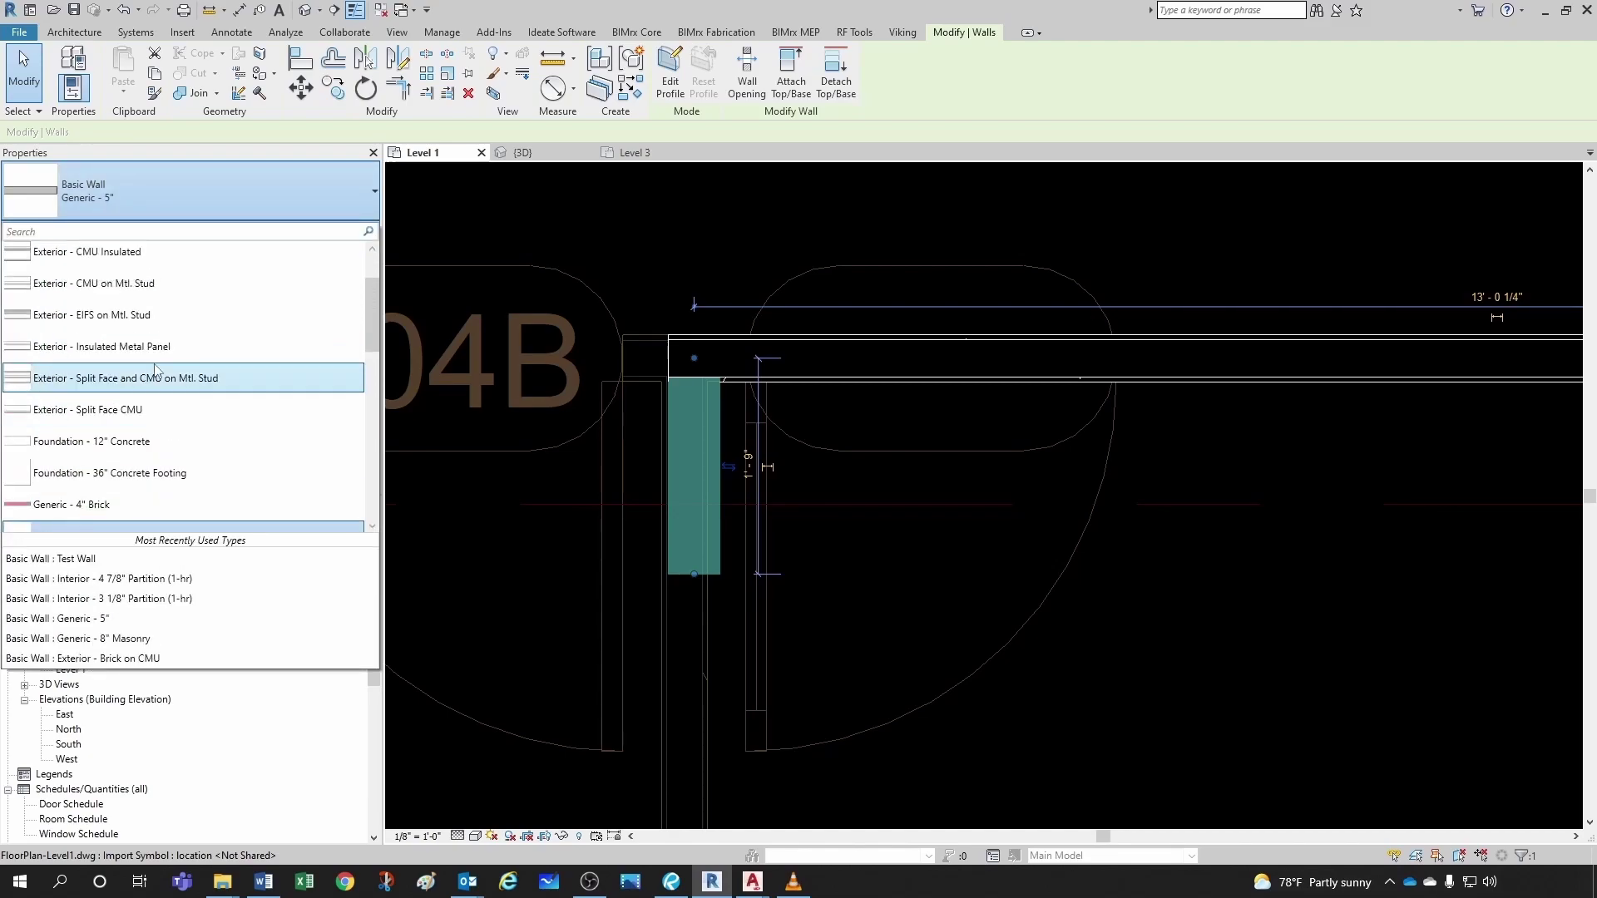
{"action": "scroll", "coordinate": [155, 366], "scroll_direction": "down", "scroll_amount": 4}
{"action": "scroll", "coordinate": [156, 366], "scroll_direction": "down", "scroll_amount": 10}
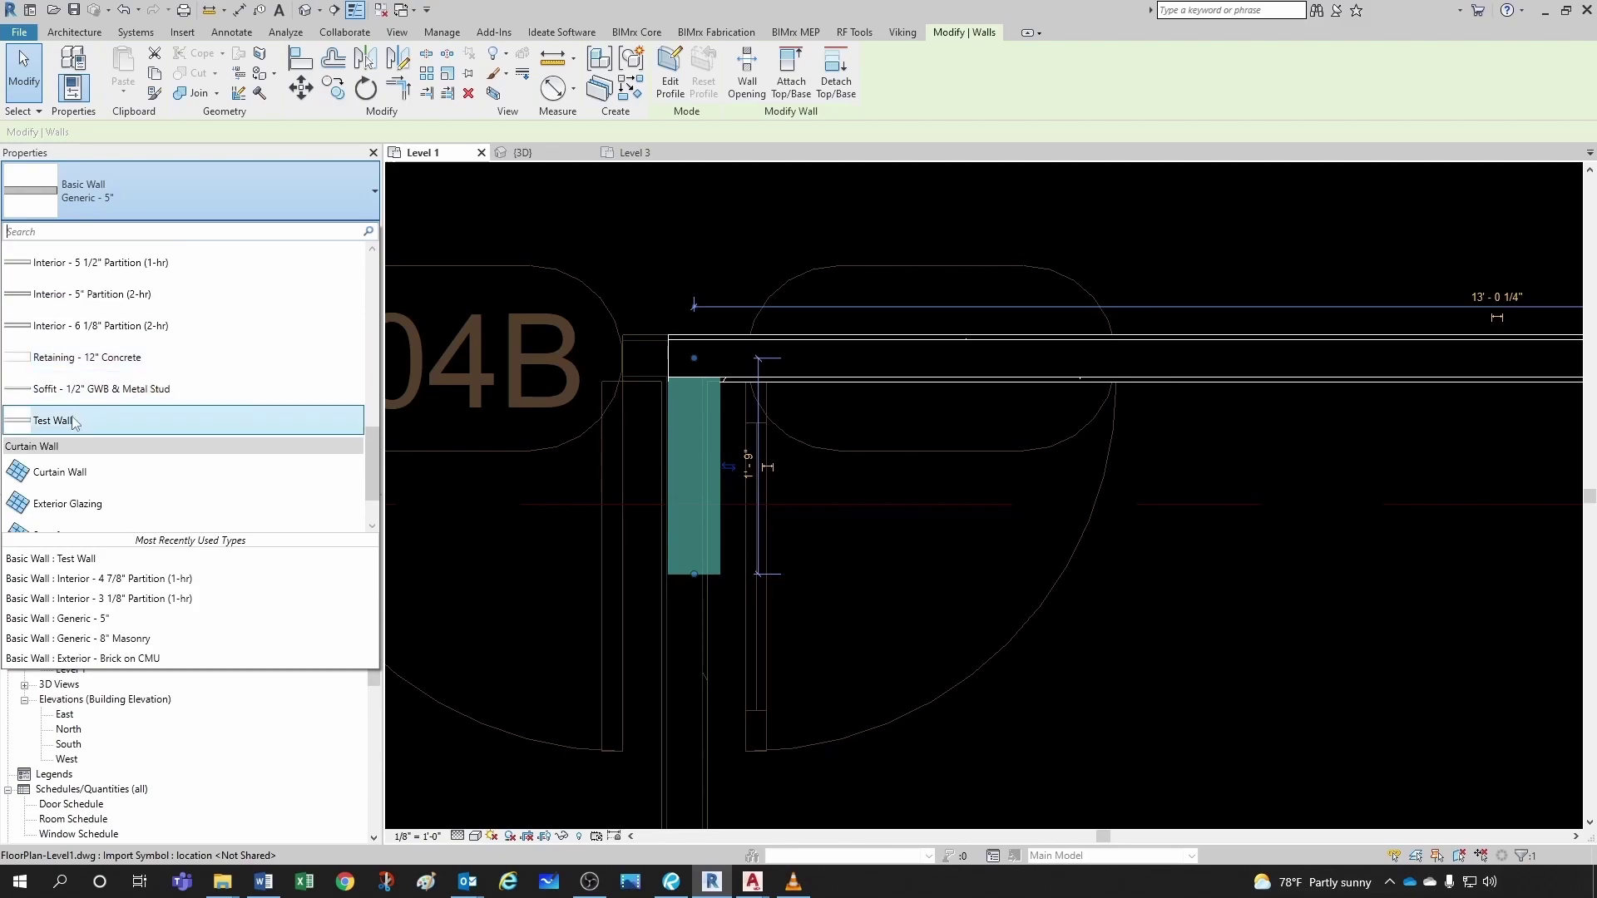
{"action": "left_click", "coordinate": [83, 419]}
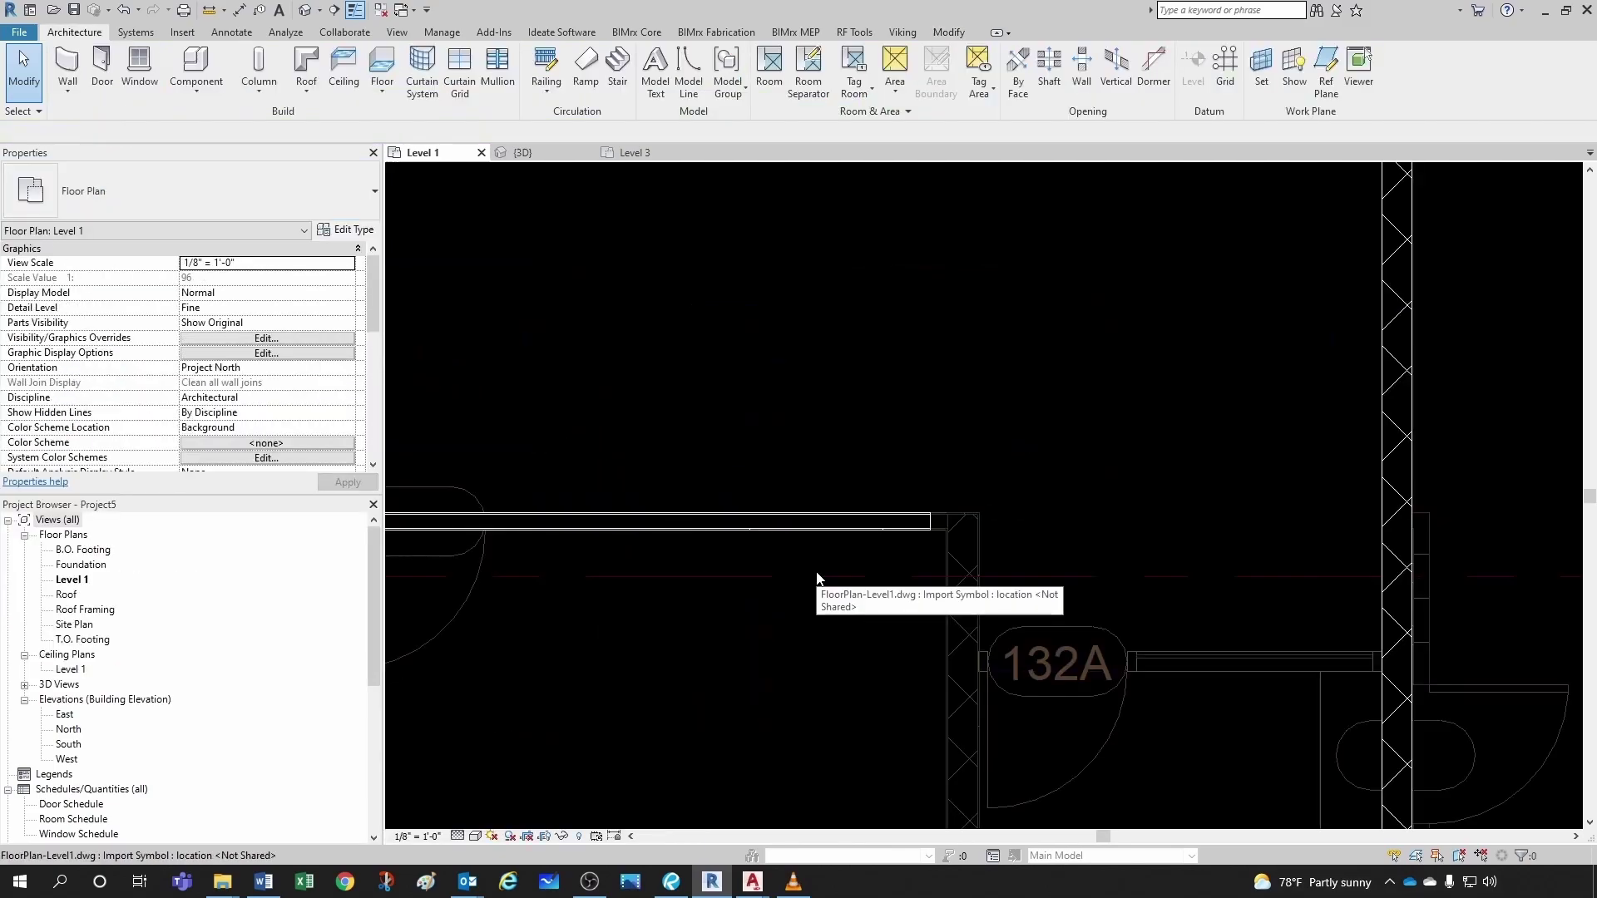
- Select the horizontal wall near the stair to check its assigned type and clear the selection
{"action": "scroll", "coordinate": [816, 575], "scroll_direction": "up", "scroll_amount": 1}
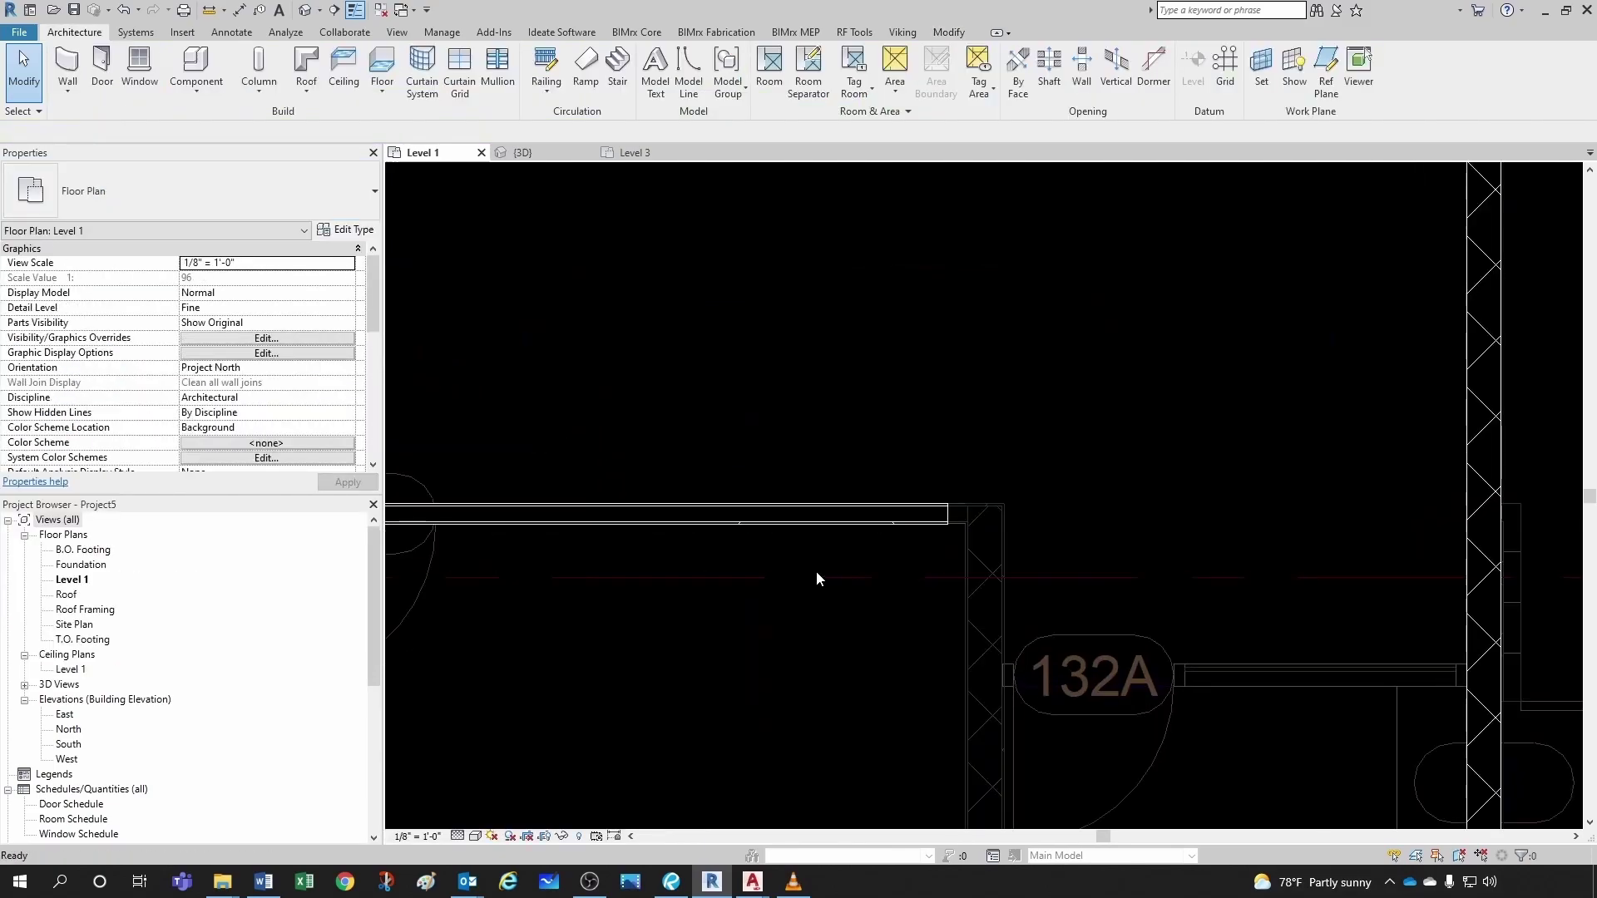
{"action": "left_click", "coordinate": [849, 516]}
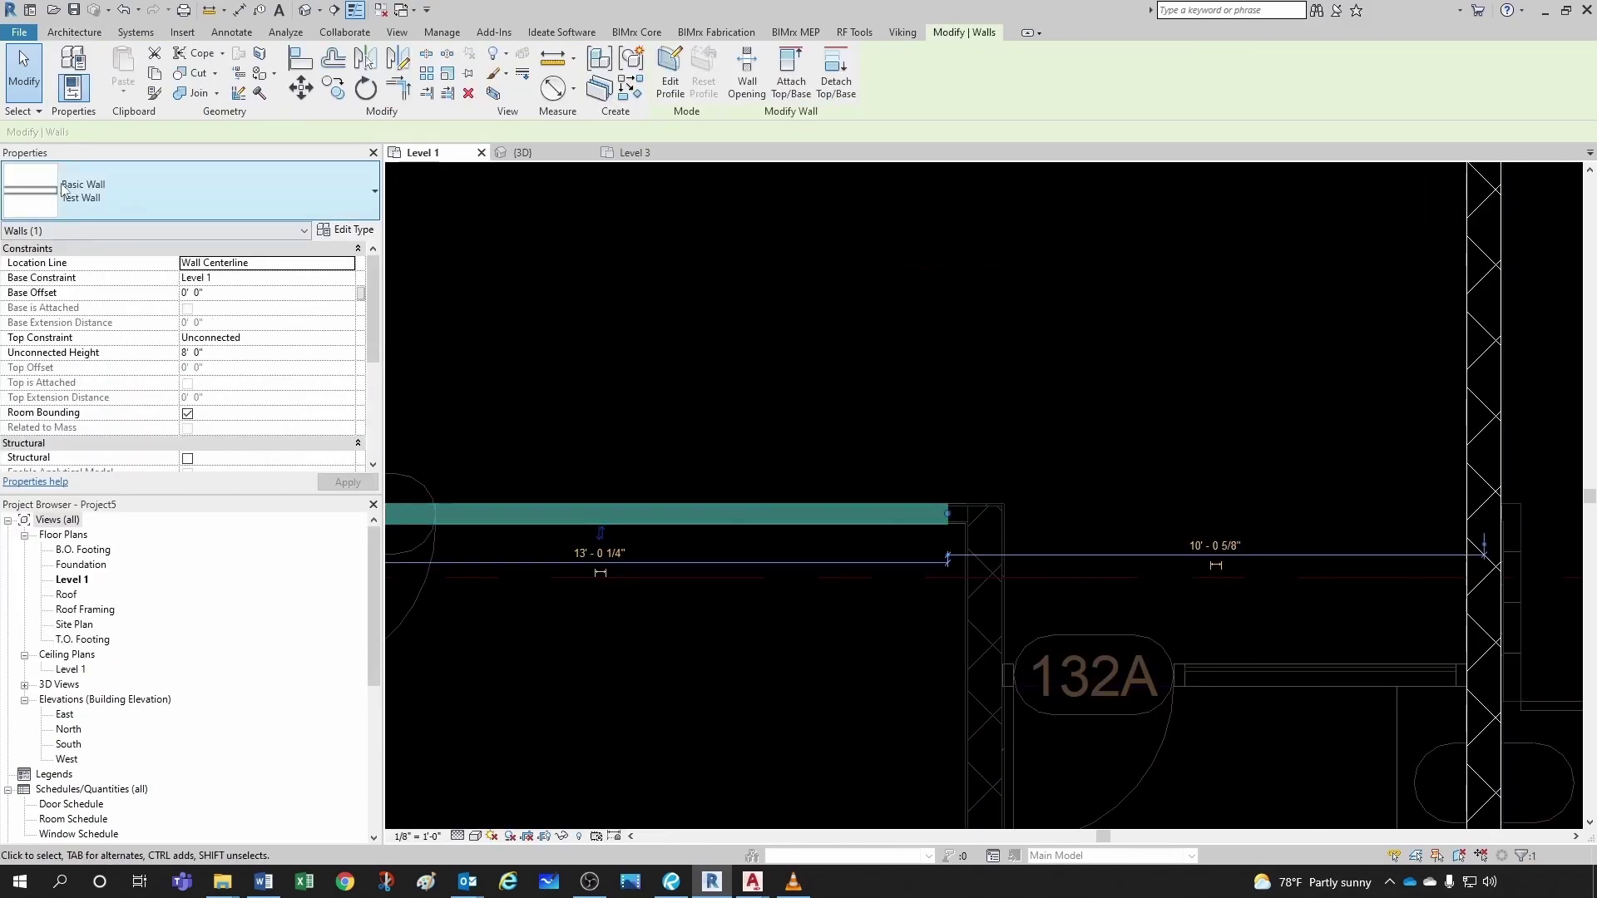
{"action": "key", "text": "Escape"}
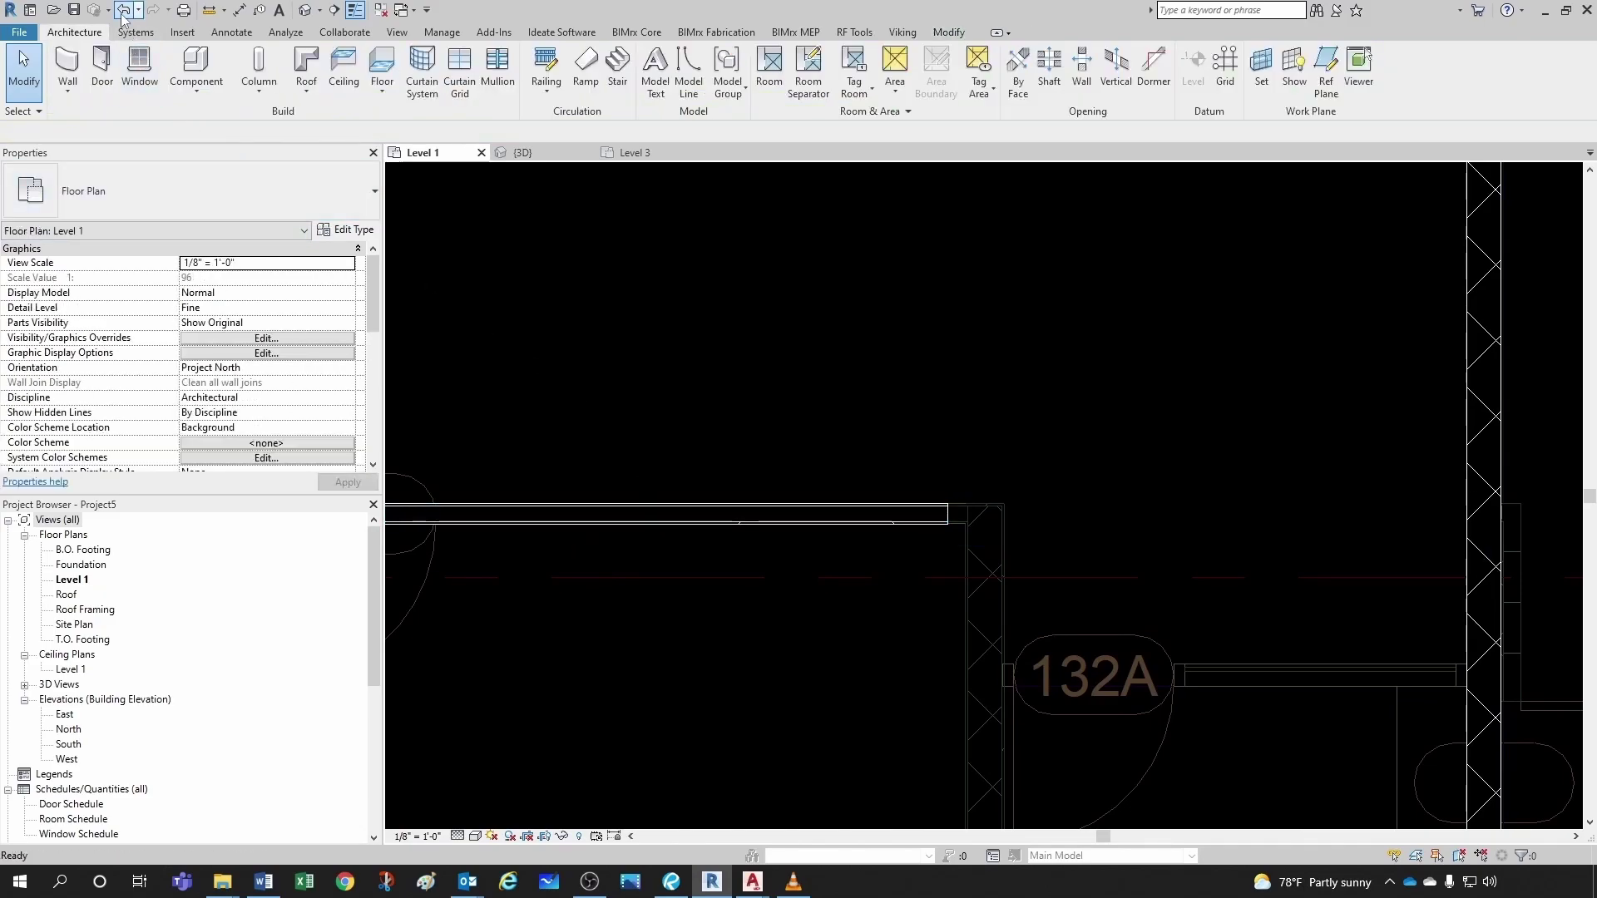
- Undo the Test Wall type changes and select the horizontal wall near the stair to check its assigned type
{"action": "left_click", "coordinate": [122, 11]}
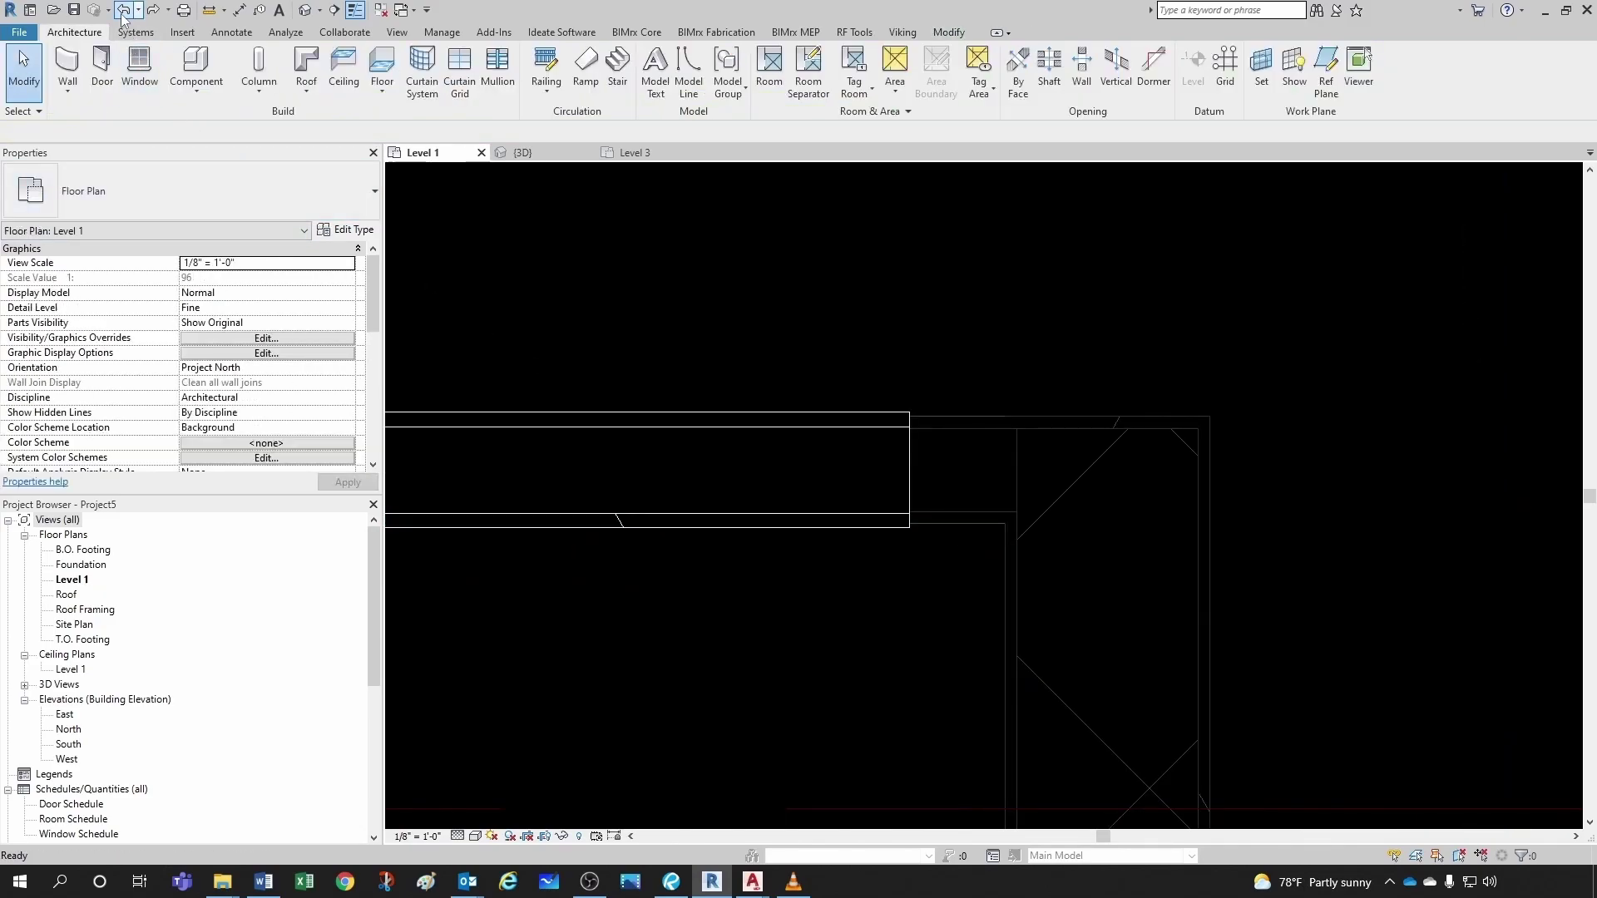
{"action": "scroll", "coordinate": [792, 591], "scroll_direction": "down", "scroll_amount": 2}
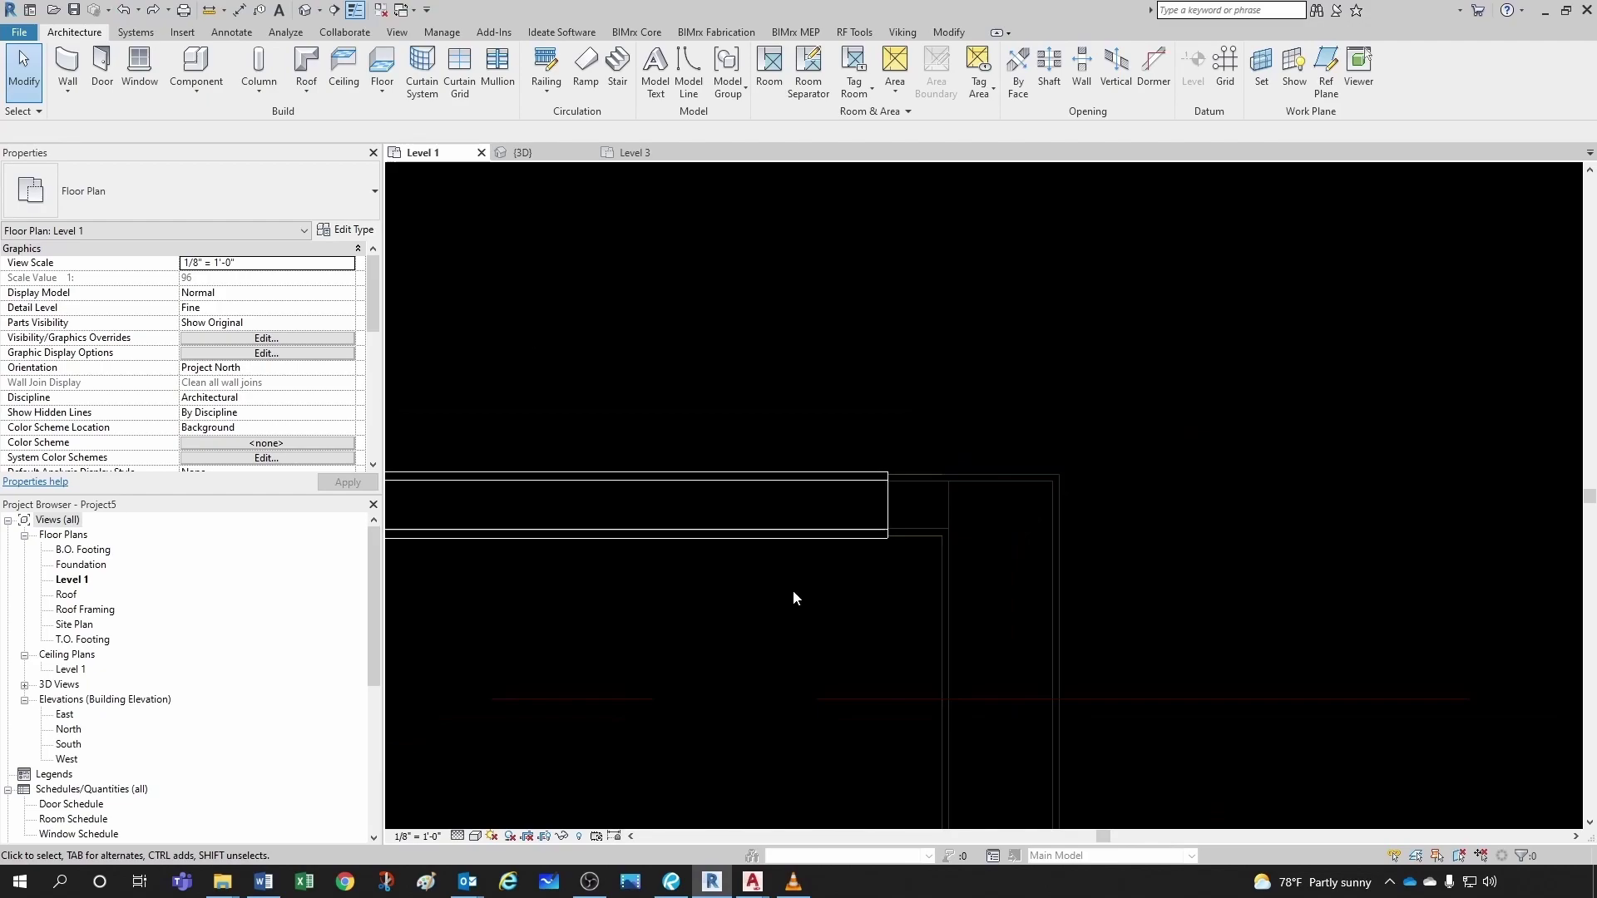
{"action": "left_click", "coordinate": [824, 535]}
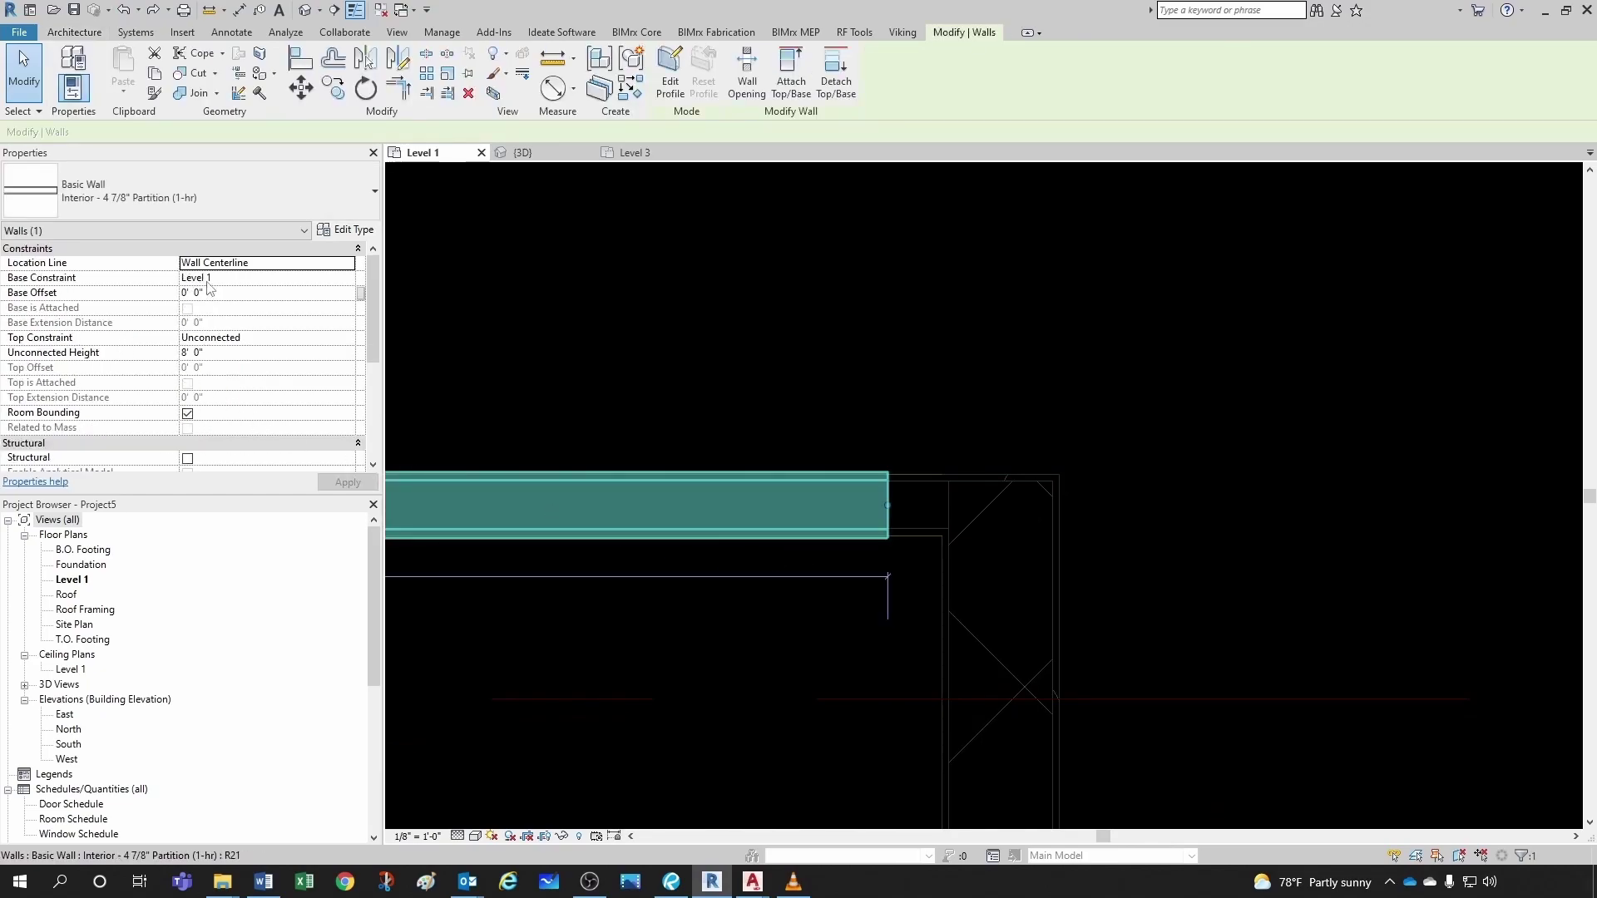
{"action": "scroll", "coordinate": [201, 388], "scroll_direction": "down", "scroll_amount": 5}
{"action": "scroll", "coordinate": [872, 504], "scroll_direction": "up", "scroll_amount": 3}
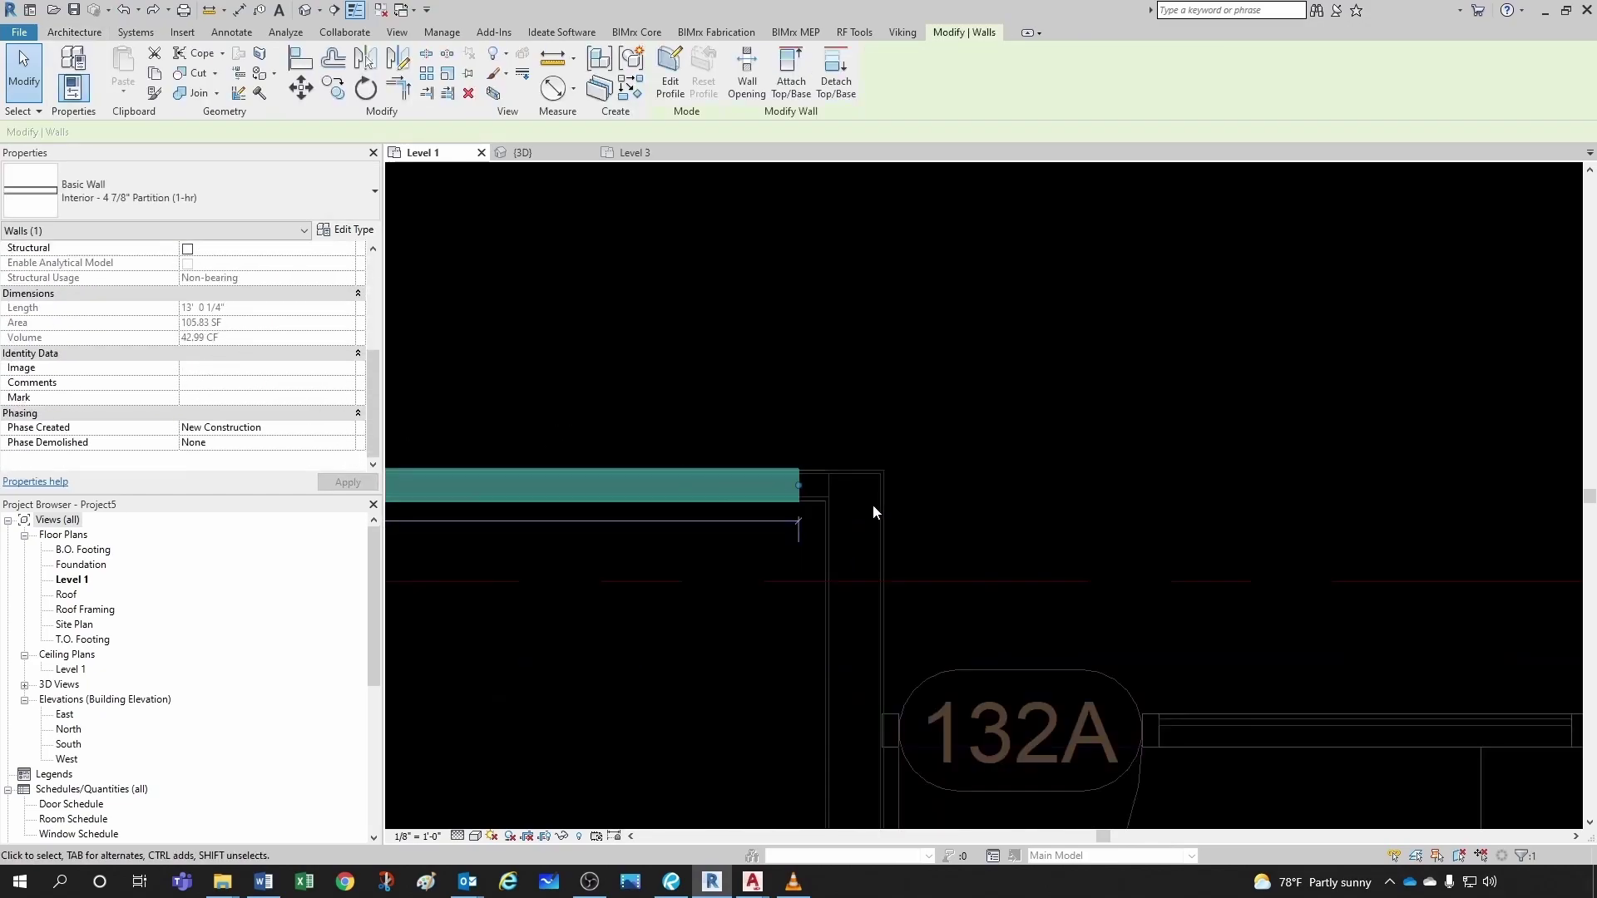
{"action": "scroll", "coordinate": [832, 566], "scroll_direction": "down", "scroll_amount": 3}
{"action": "scroll", "coordinate": [785, 563], "scroll_direction": "up", "scroll_amount": 4}
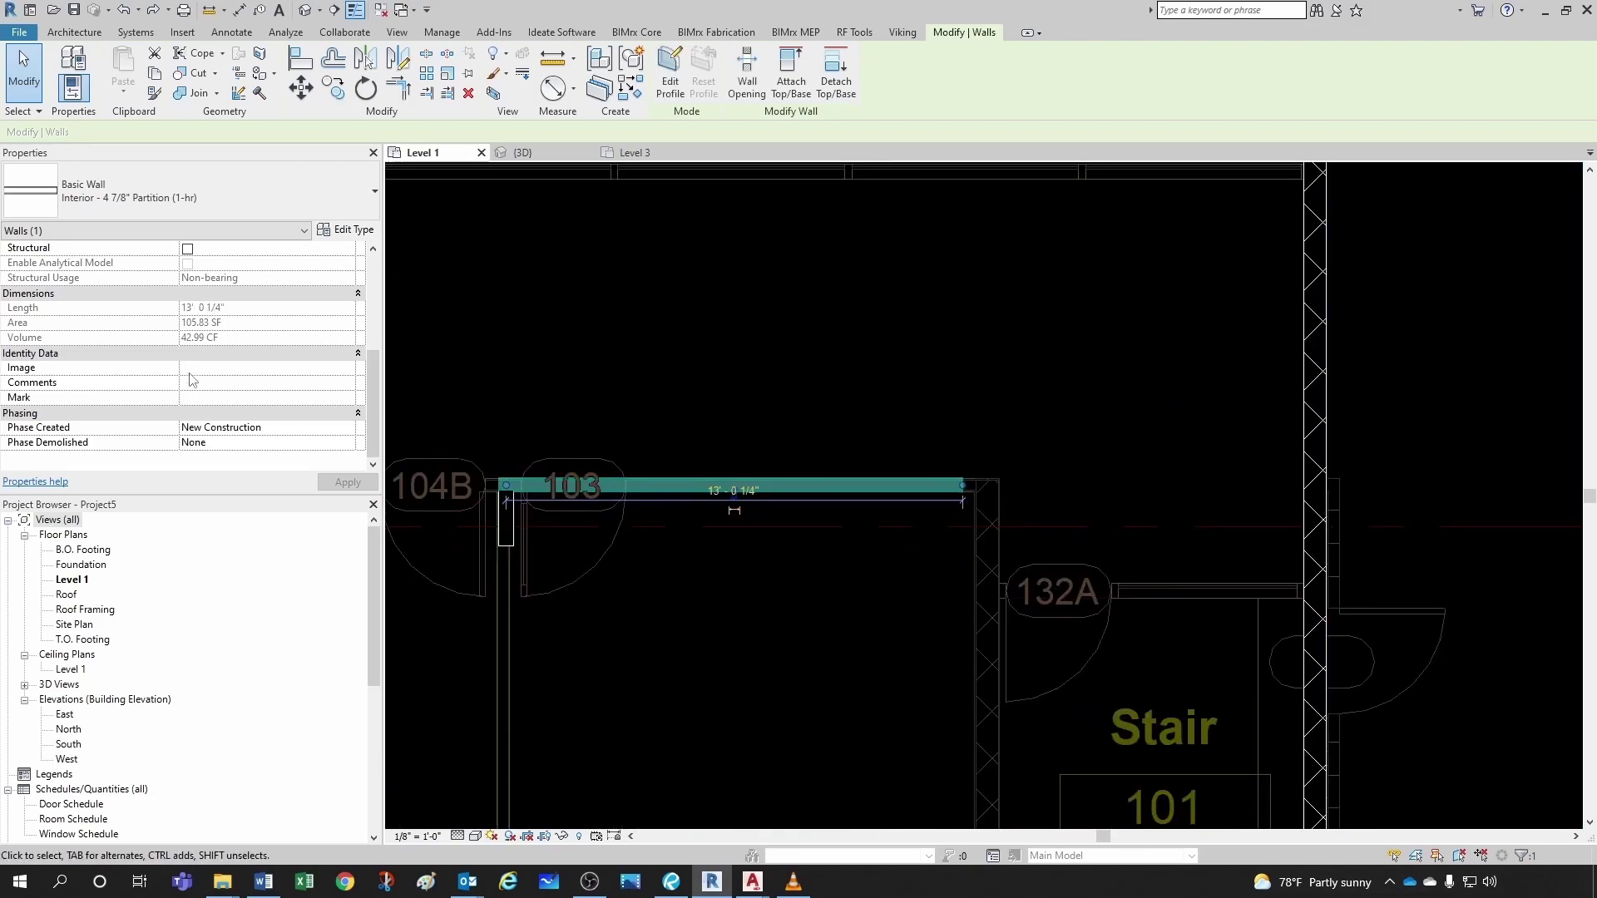
- Review the horizontal wall's type properties, recheck its assigned type and clear the selection
{"action": "left_click", "coordinate": [343, 230]}
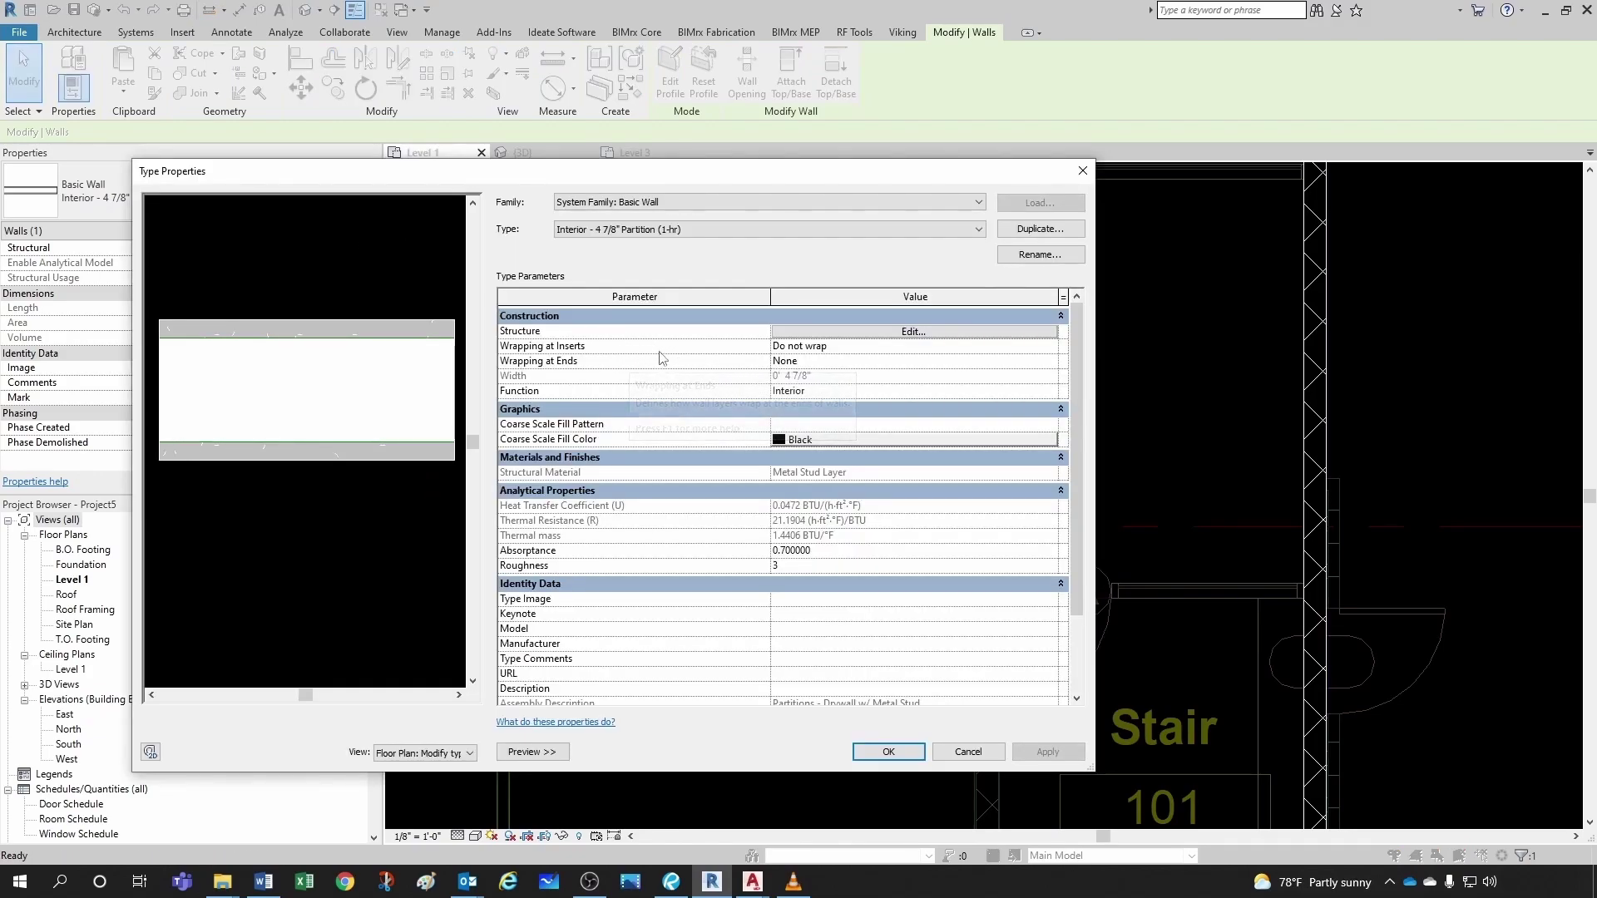
{"action": "key", "text": "Escape"}
{"action": "key", "text": "Escape"}
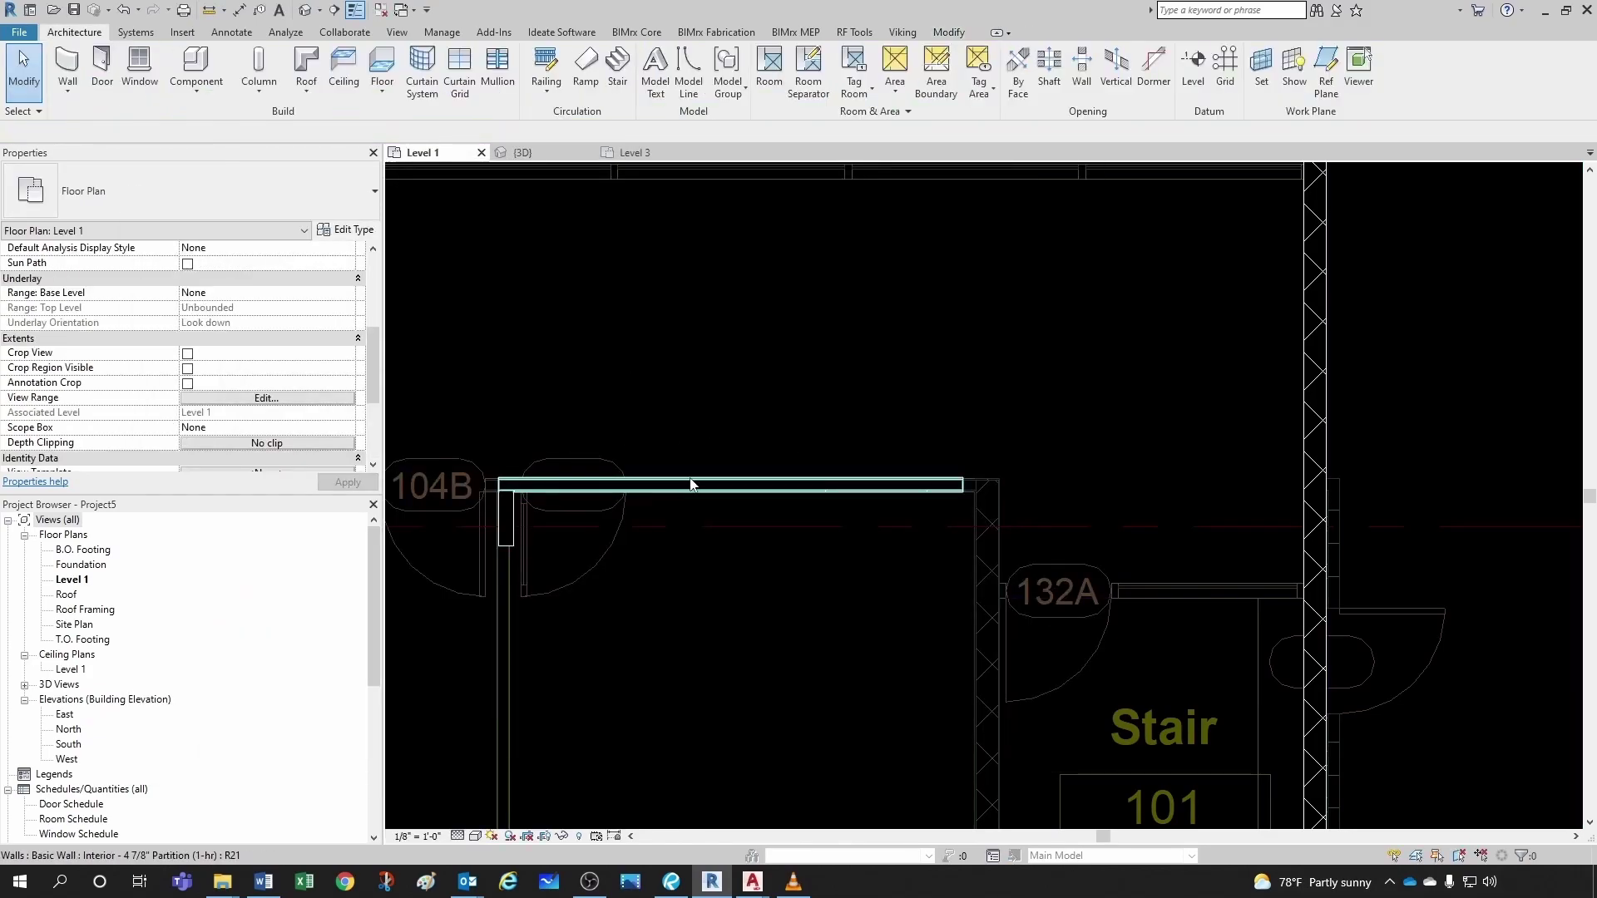
{"action": "left_click", "coordinate": [718, 487]}
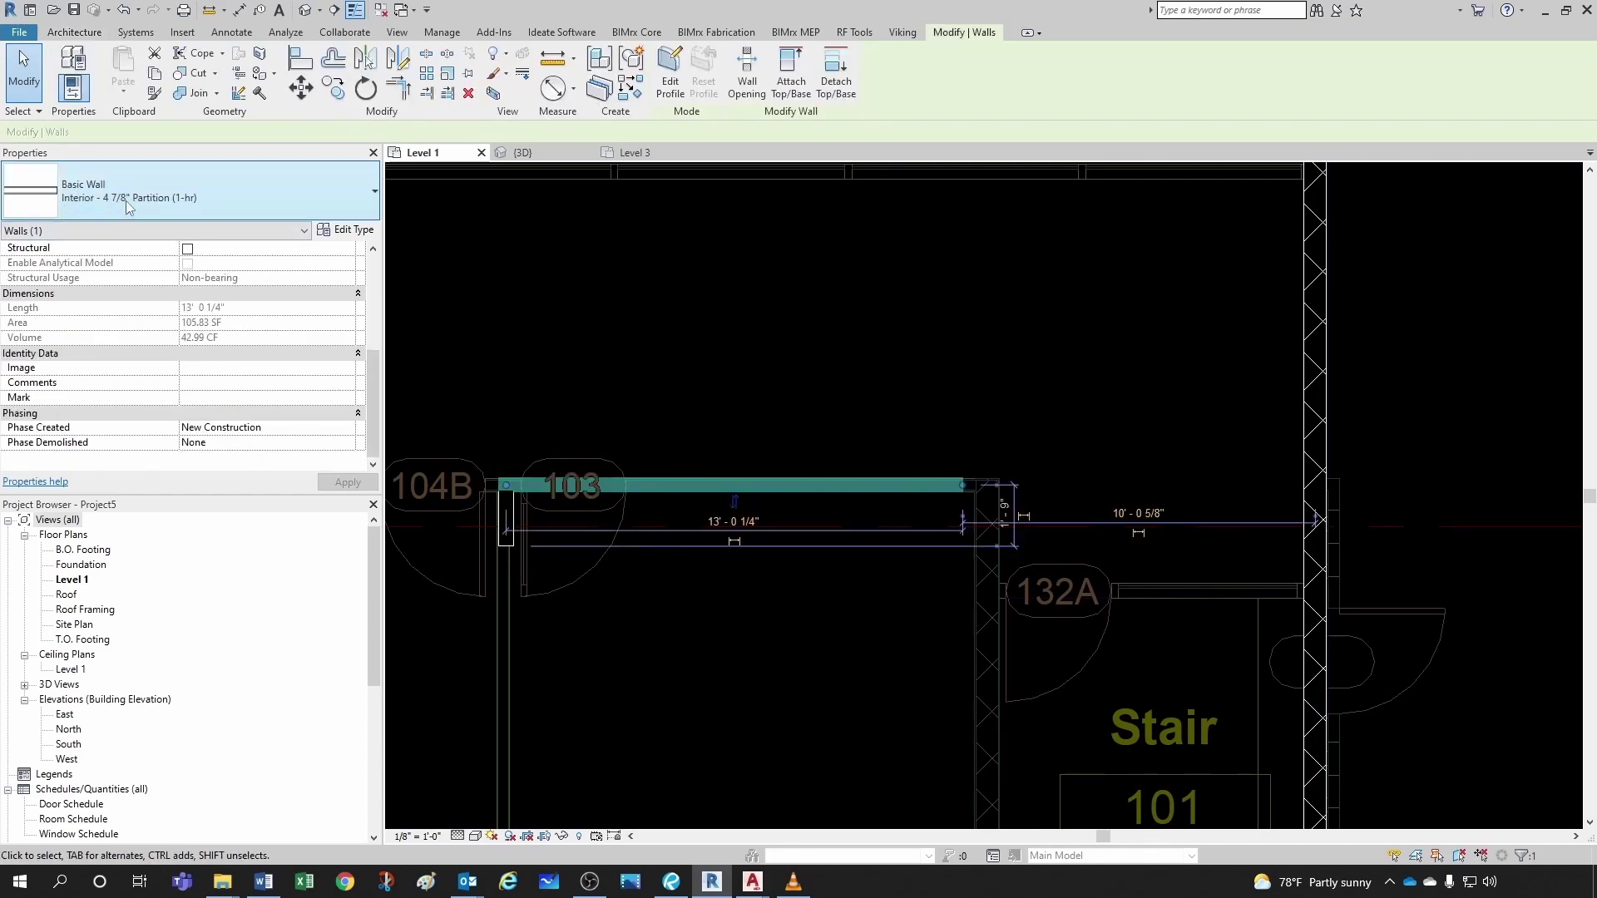
{"action": "left_click", "coordinate": [1030, 372]}
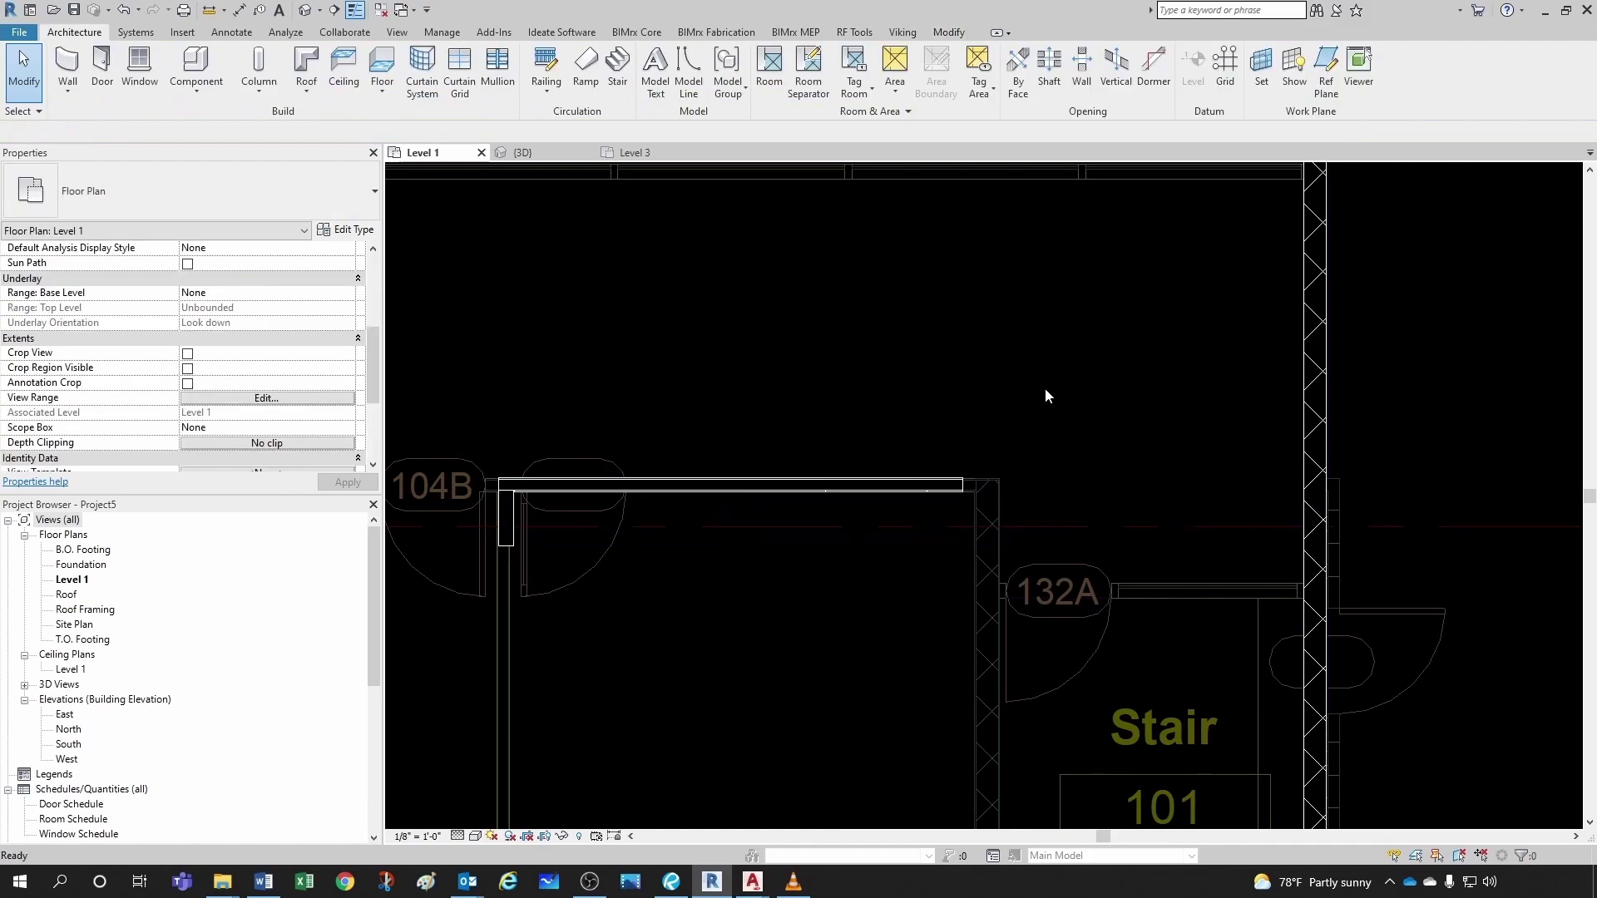
- Delete the short vertical Generic - 5" wall below the horizontal wall's end near door 103
{"action": "scroll", "coordinate": [599, 526], "scroll_direction": "up", "scroll_amount": 2}
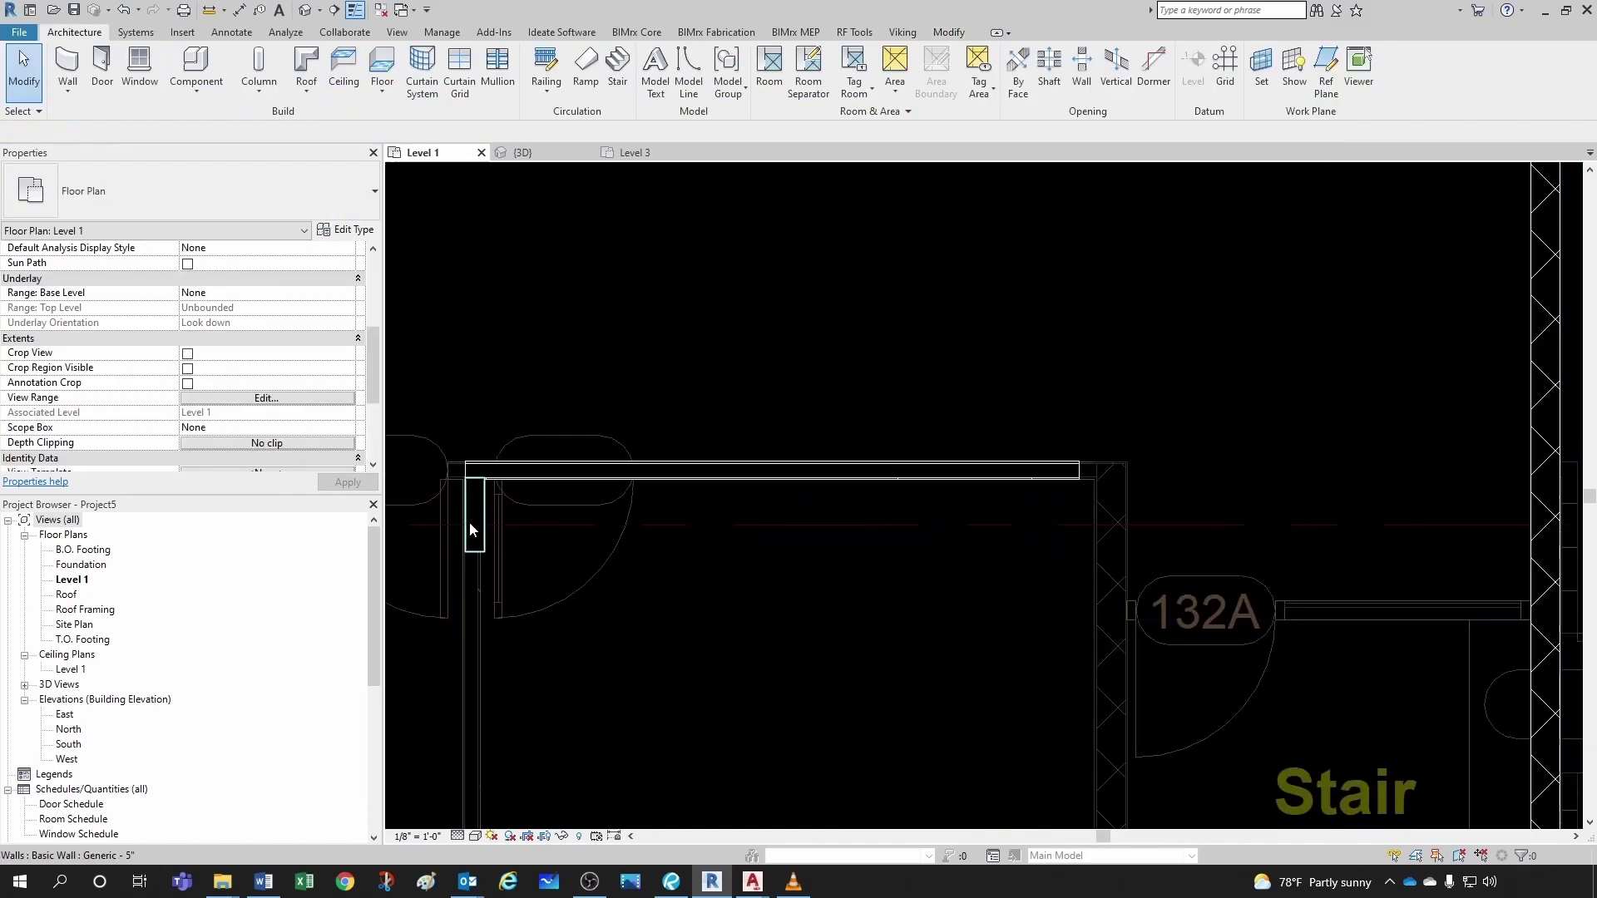
{"action": "left_click", "coordinate": [476, 527]}
{"action": "left_click", "coordinate": [591, 543]}
{"action": "scroll", "coordinate": [999, 491], "scroll_direction": "up", "scroll_amount": 1}
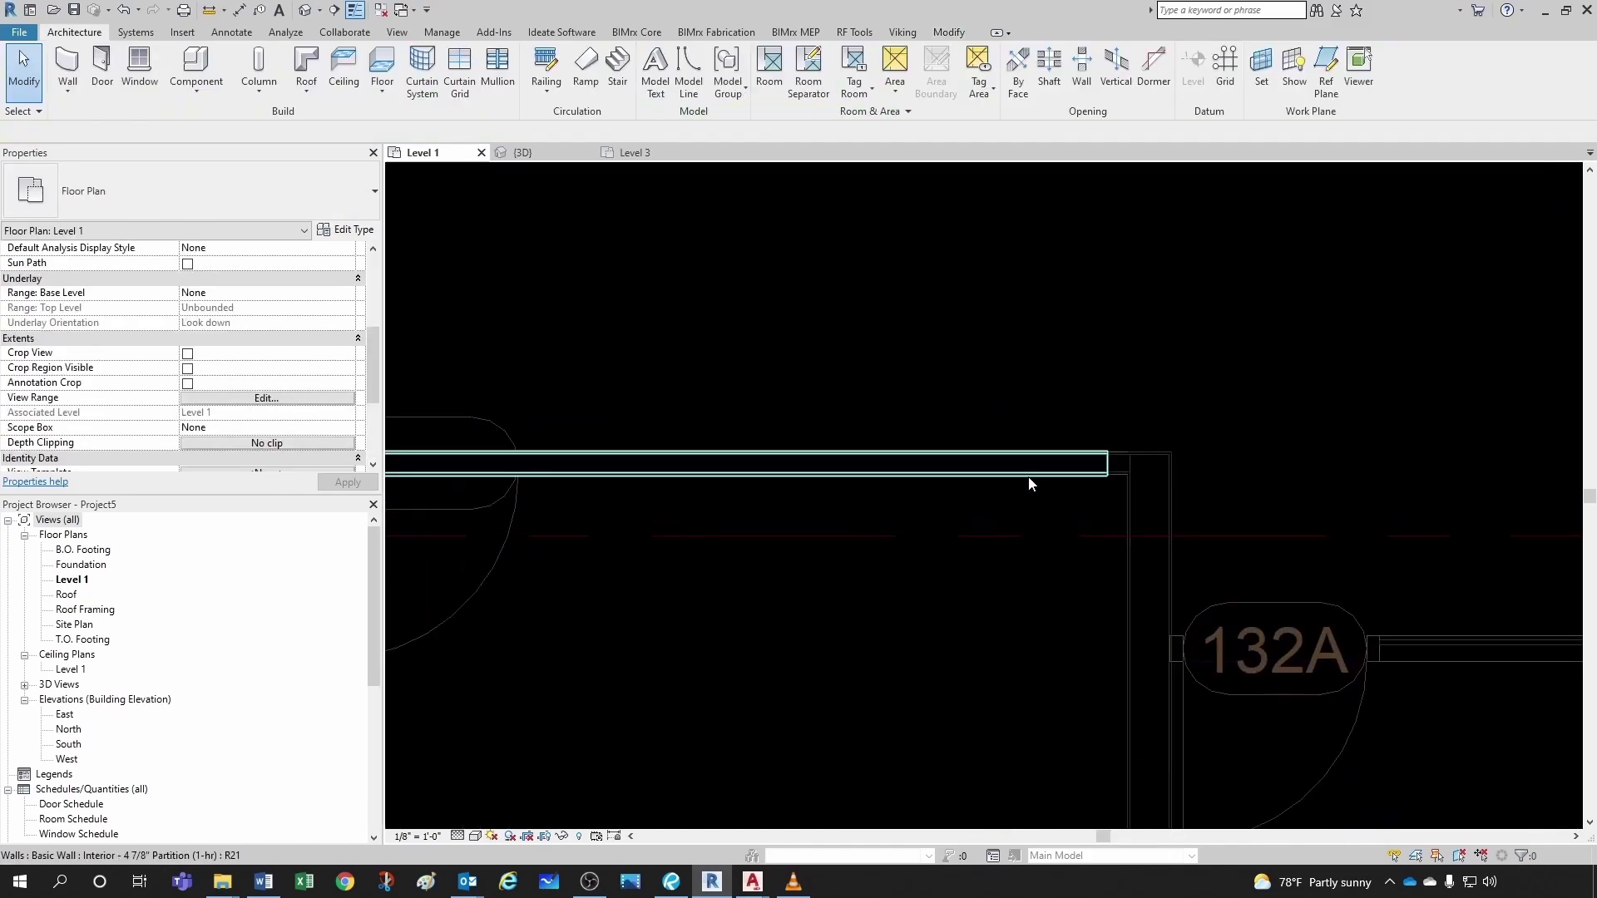
- Using the horizontal wall's type, draw a vertical wall about 27' 5" long from its end near door 103 to the exterior wall below Conference 102
{"action": "left_click", "coordinate": [1038, 481]}
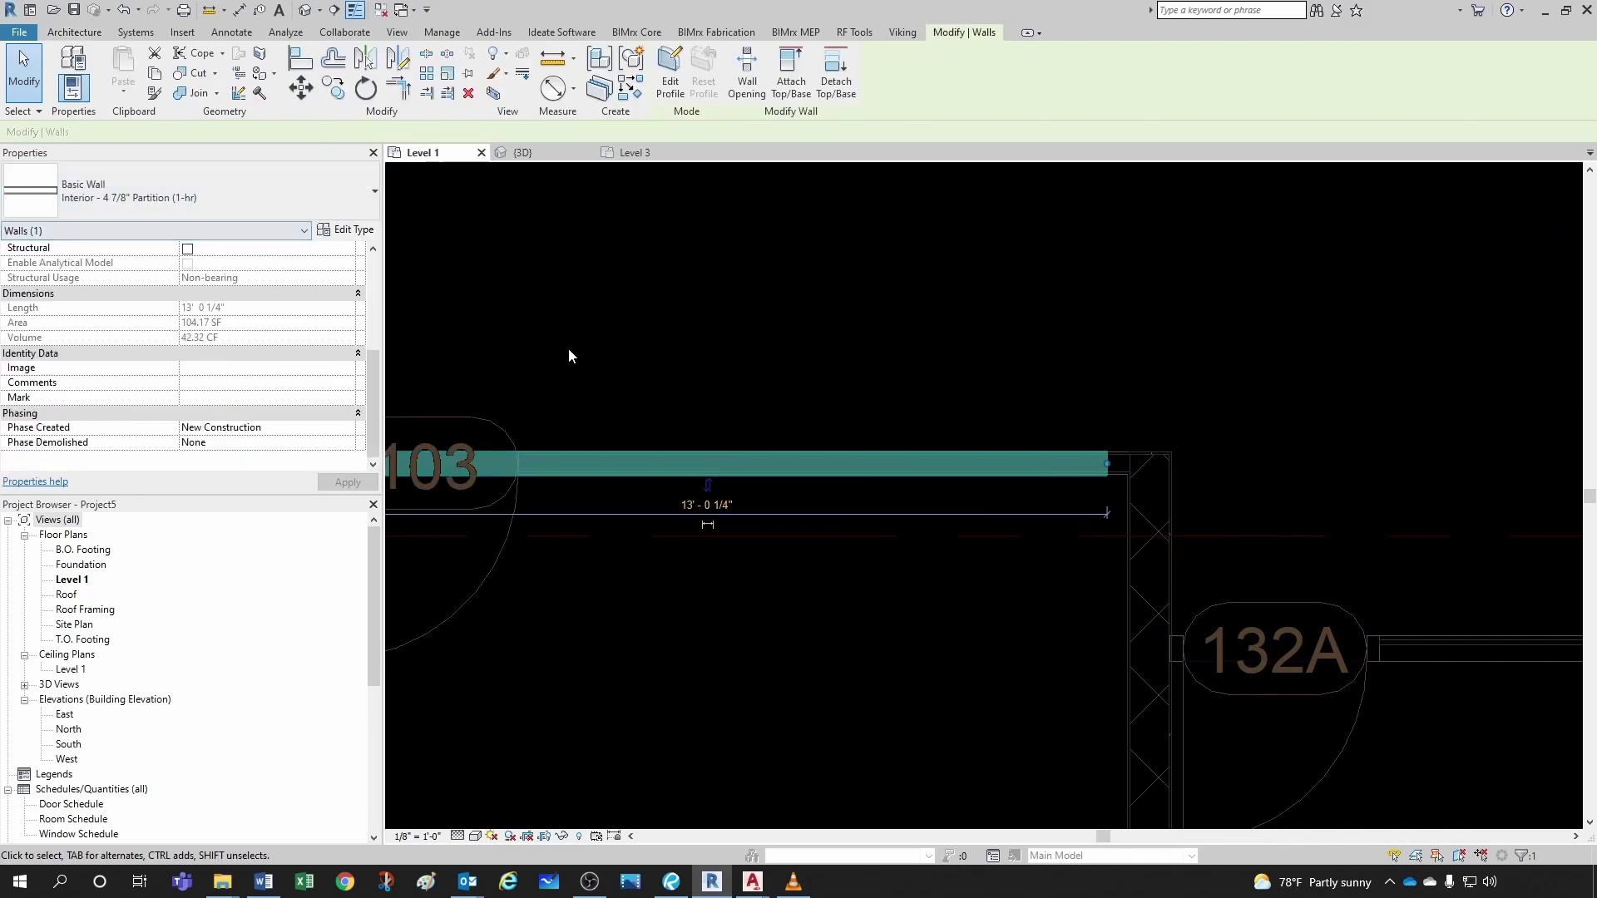
{"action": "scroll", "coordinate": [1153, 483], "scroll_direction": "down", "scroll_amount": 1}
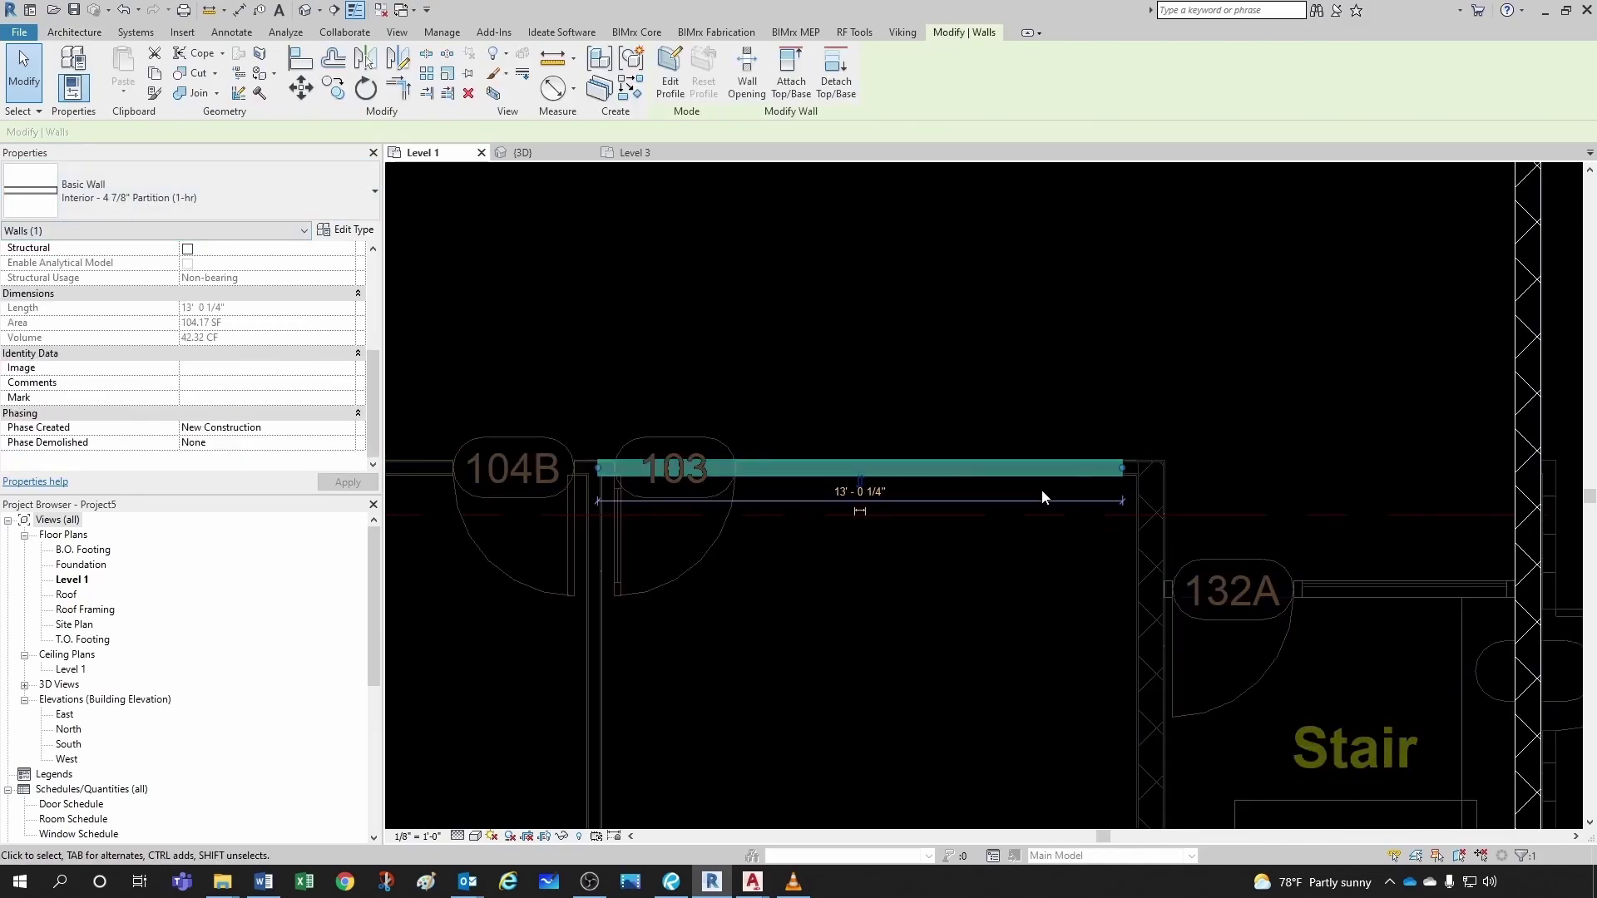
{"action": "key", "text": "c"}
{"action": "key", "text": "s"}
{"action": "scroll", "coordinate": [607, 416], "scroll_direction": "up", "scroll_amount": 3}
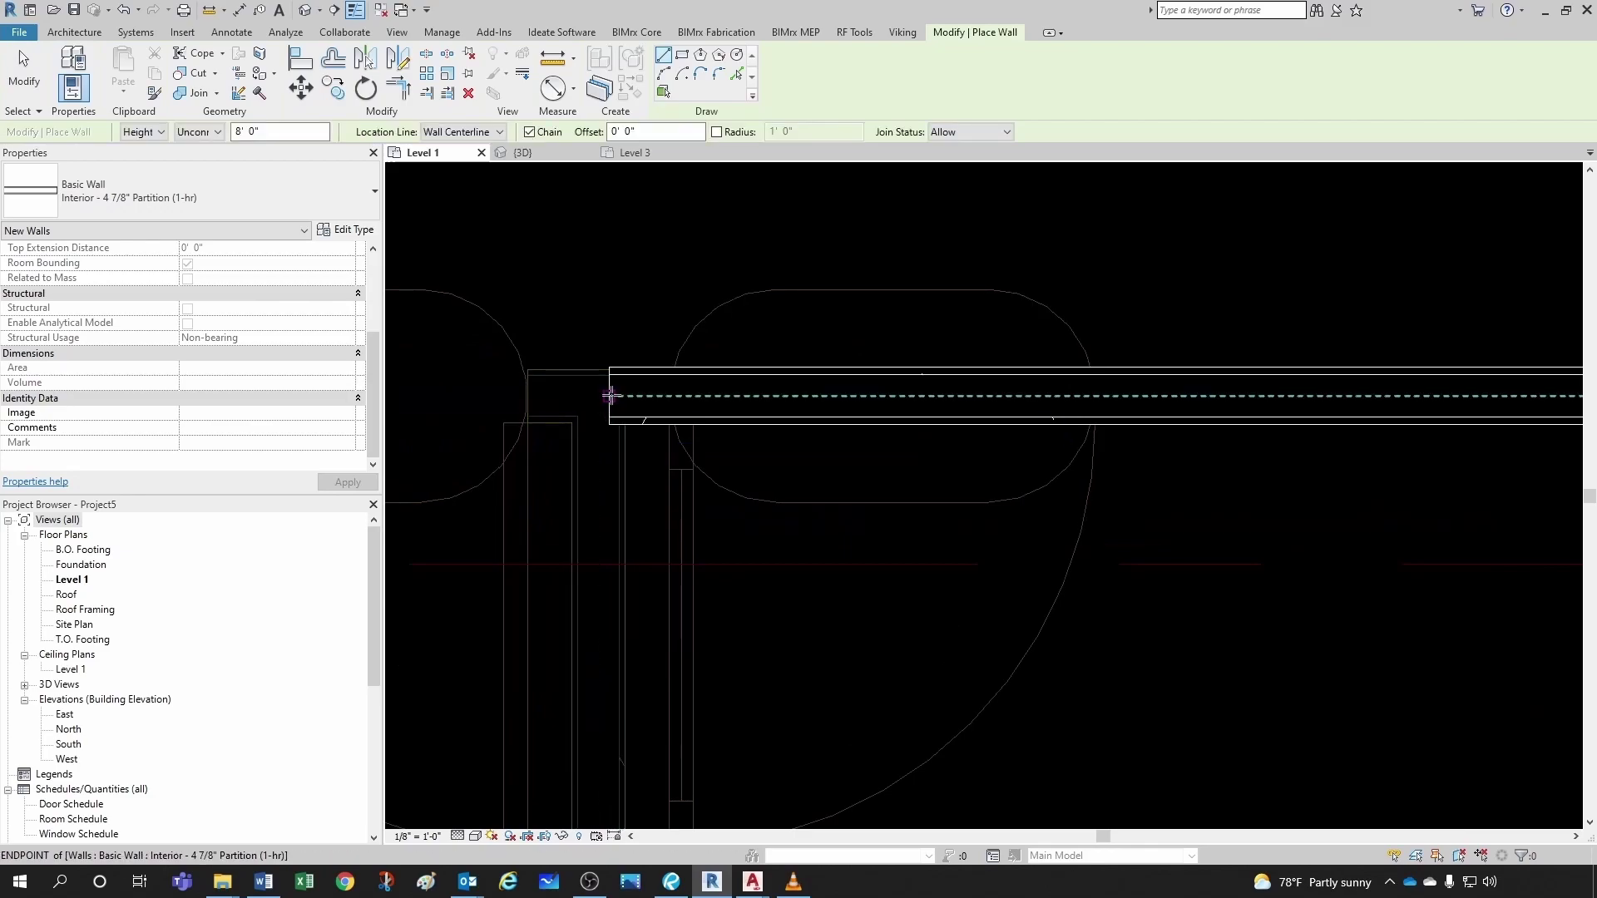
{"action": "left_click", "coordinate": [611, 394]}
{"action": "scroll", "coordinate": [612, 399], "scroll_direction": "down", "scroll_amount": 5}
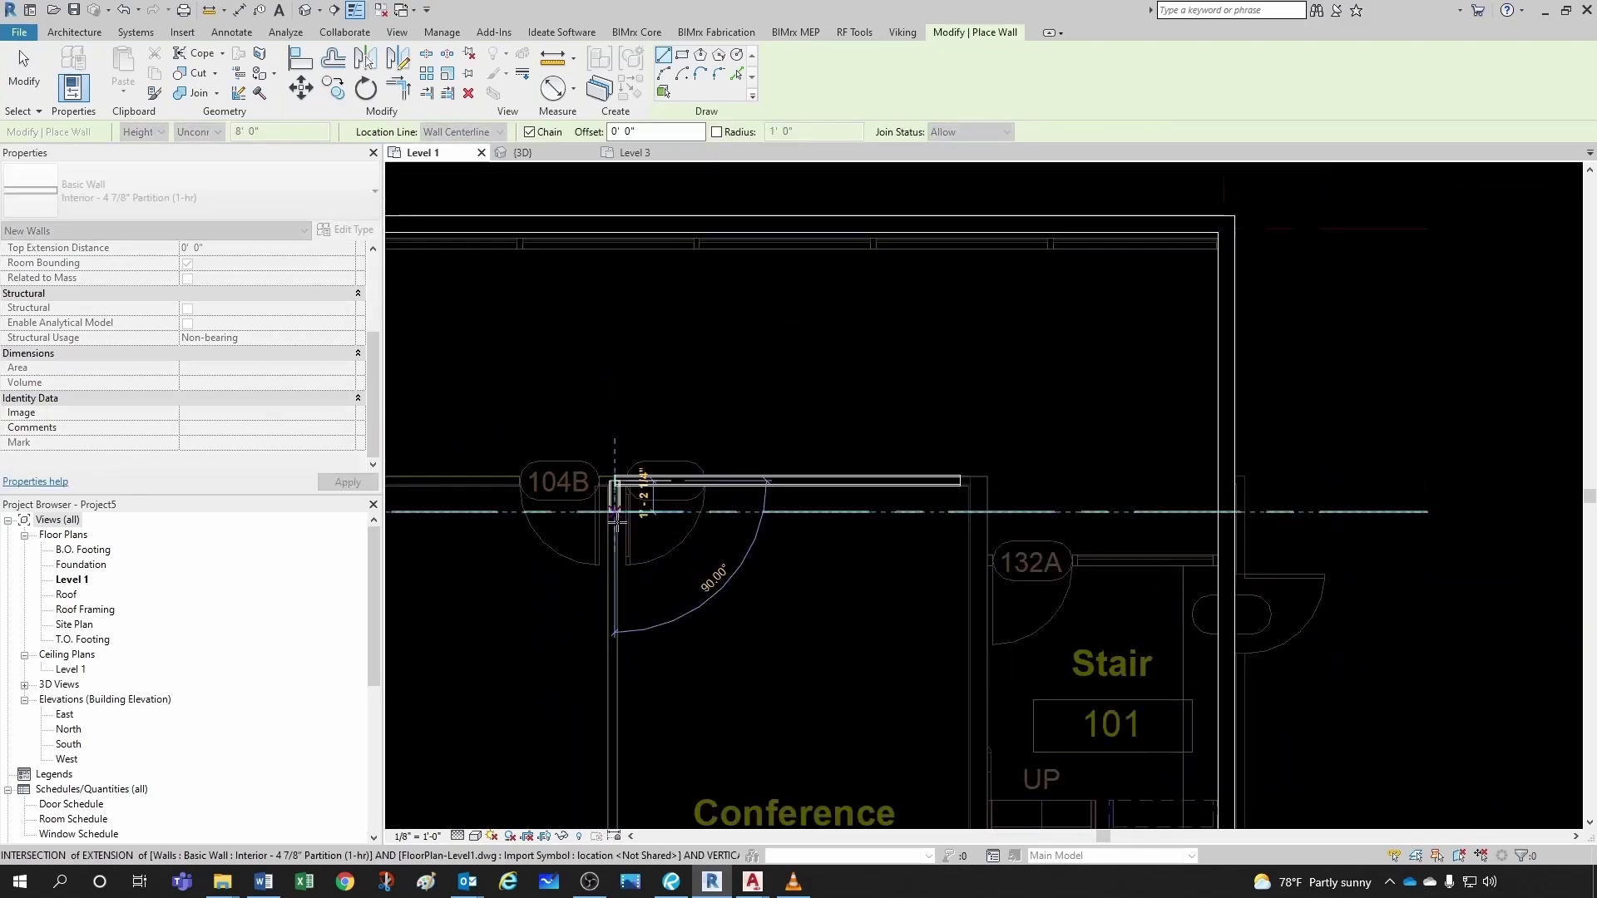
{"action": "middle_click_drag", "start_coordinate": [612, 513], "coordinate": [596, 265]}
{"action": "scroll", "coordinate": [614, 456], "scroll_direction": "up", "scroll_amount": 2}
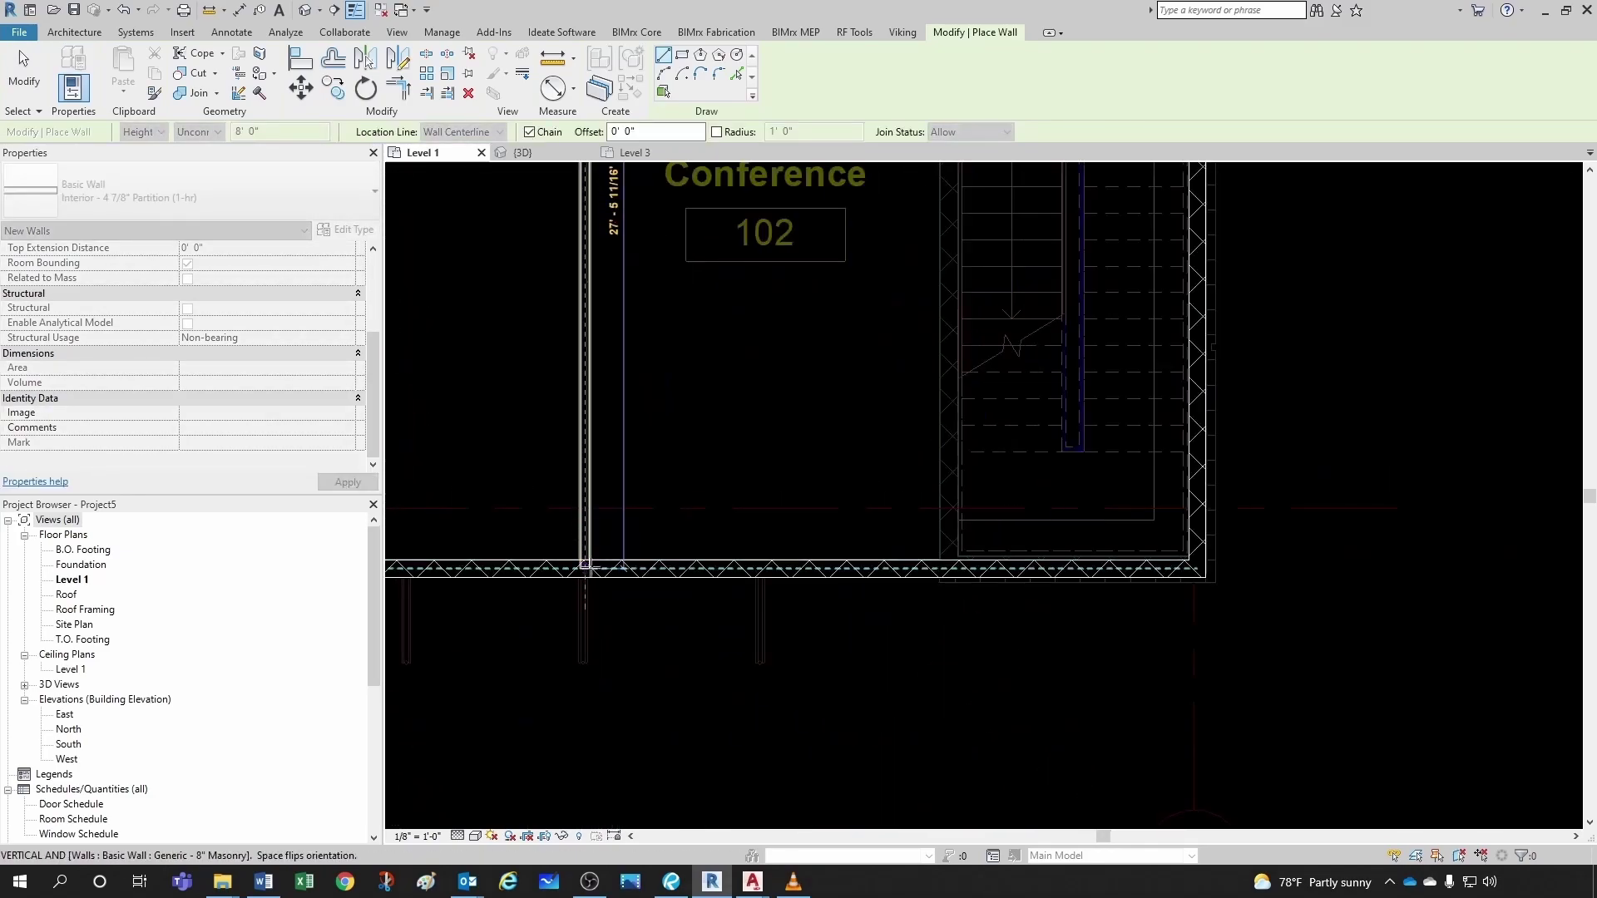
{"action": "left_click", "coordinate": [584, 566]}
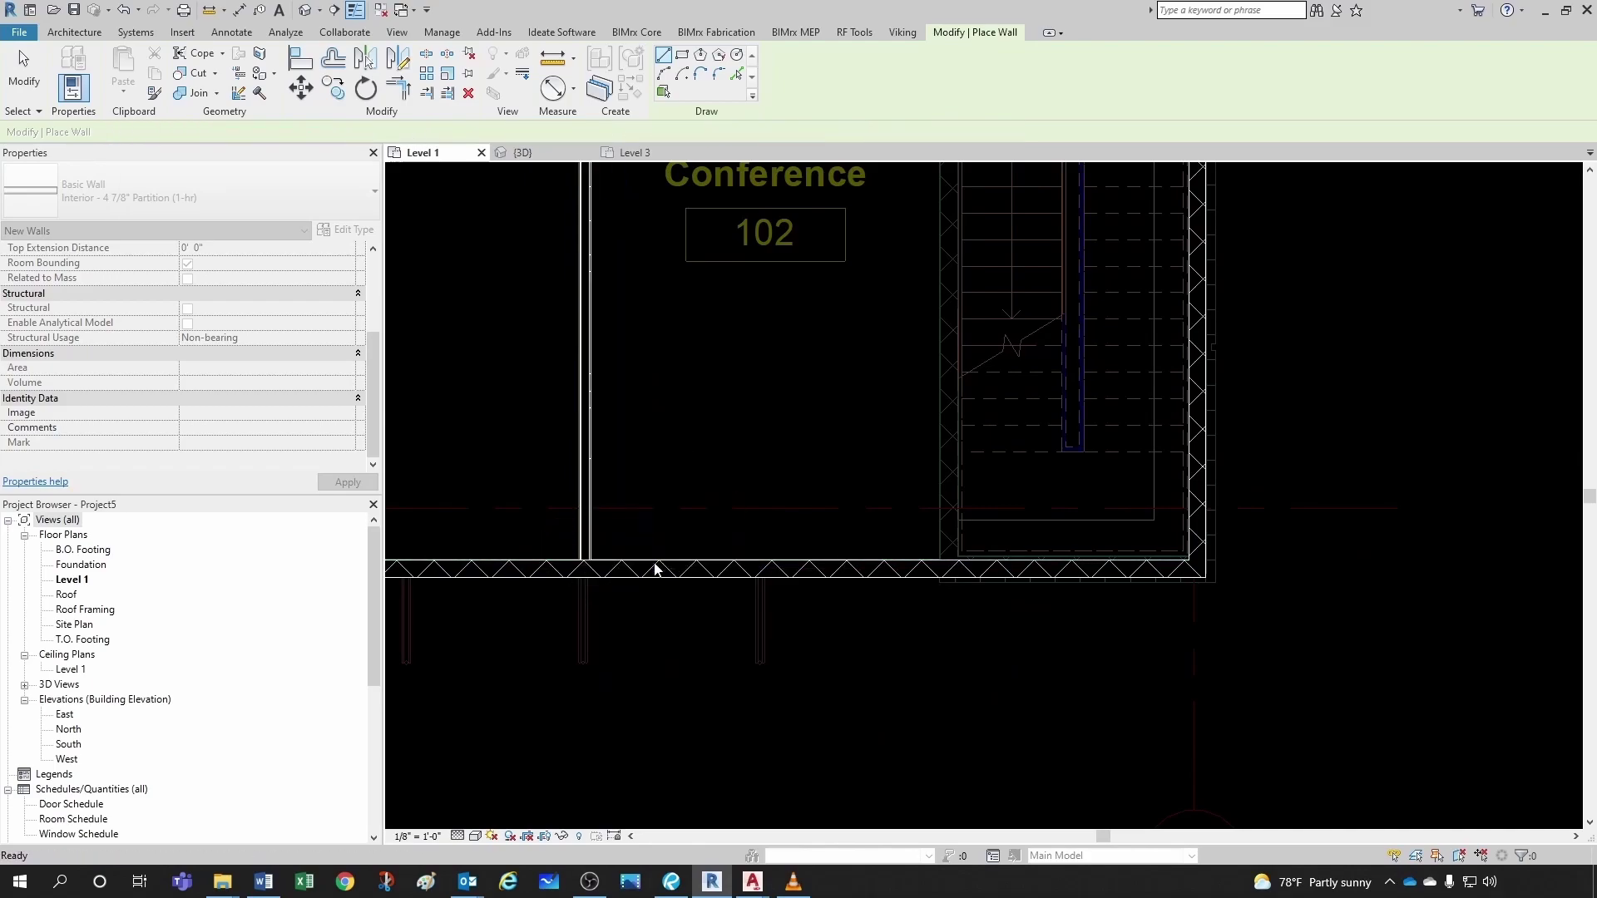
{"action": "key", "text": "Escape"}
{"action": "key", "text": "Escape"}
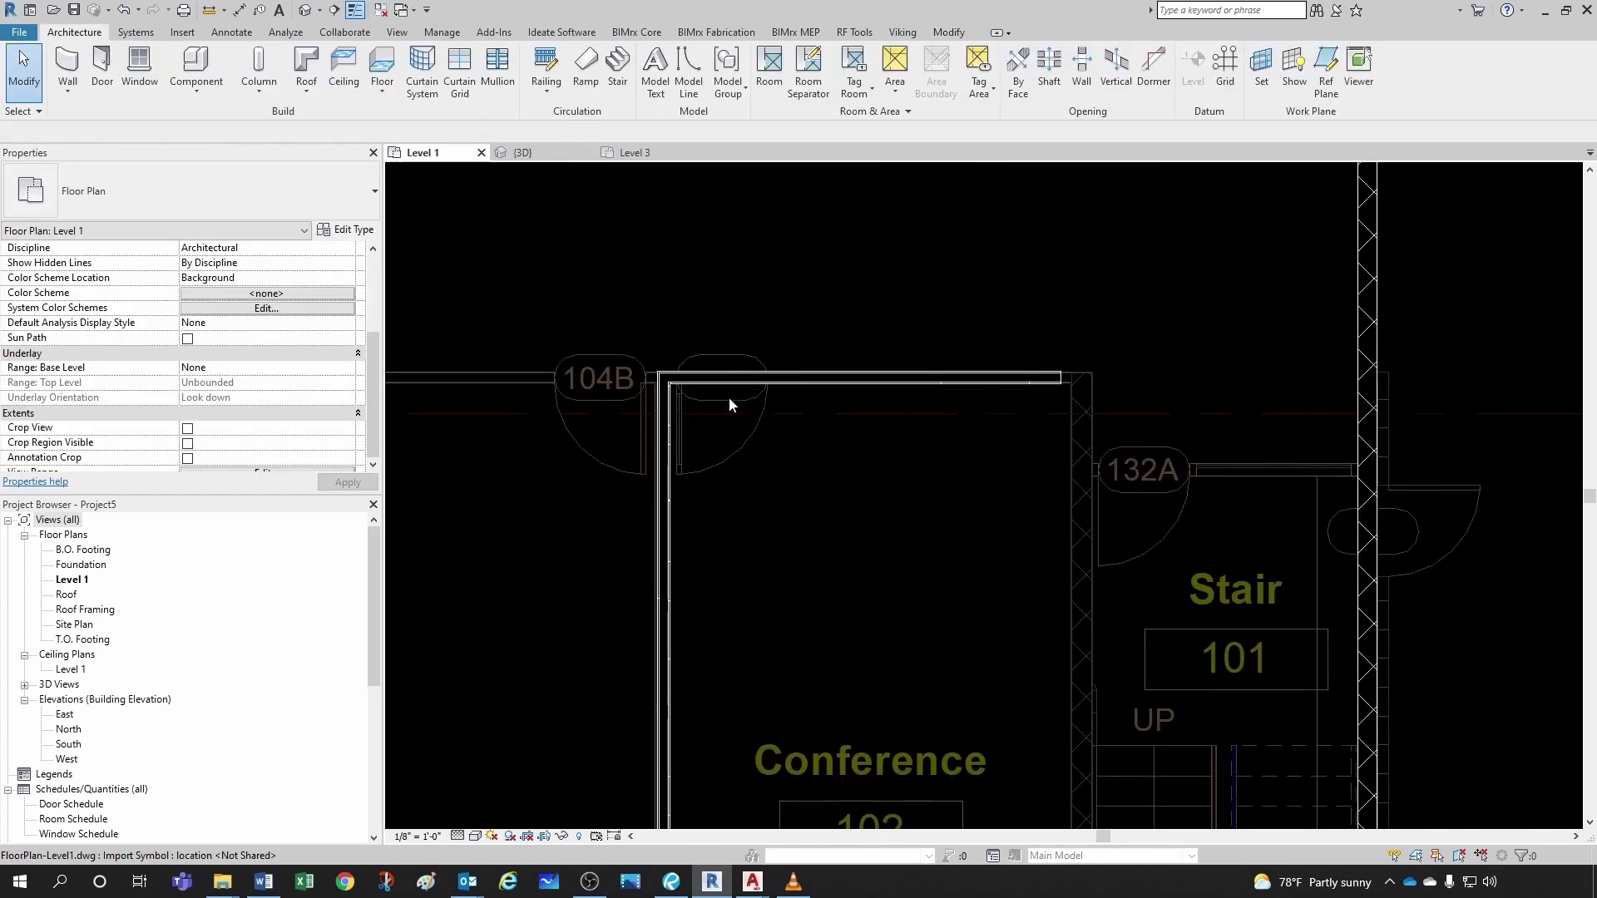
- Stretch the horizontal wall's end past door 104B so the wall is about 17' 11" long
{"action": "left_click", "coordinate": [731, 383]}
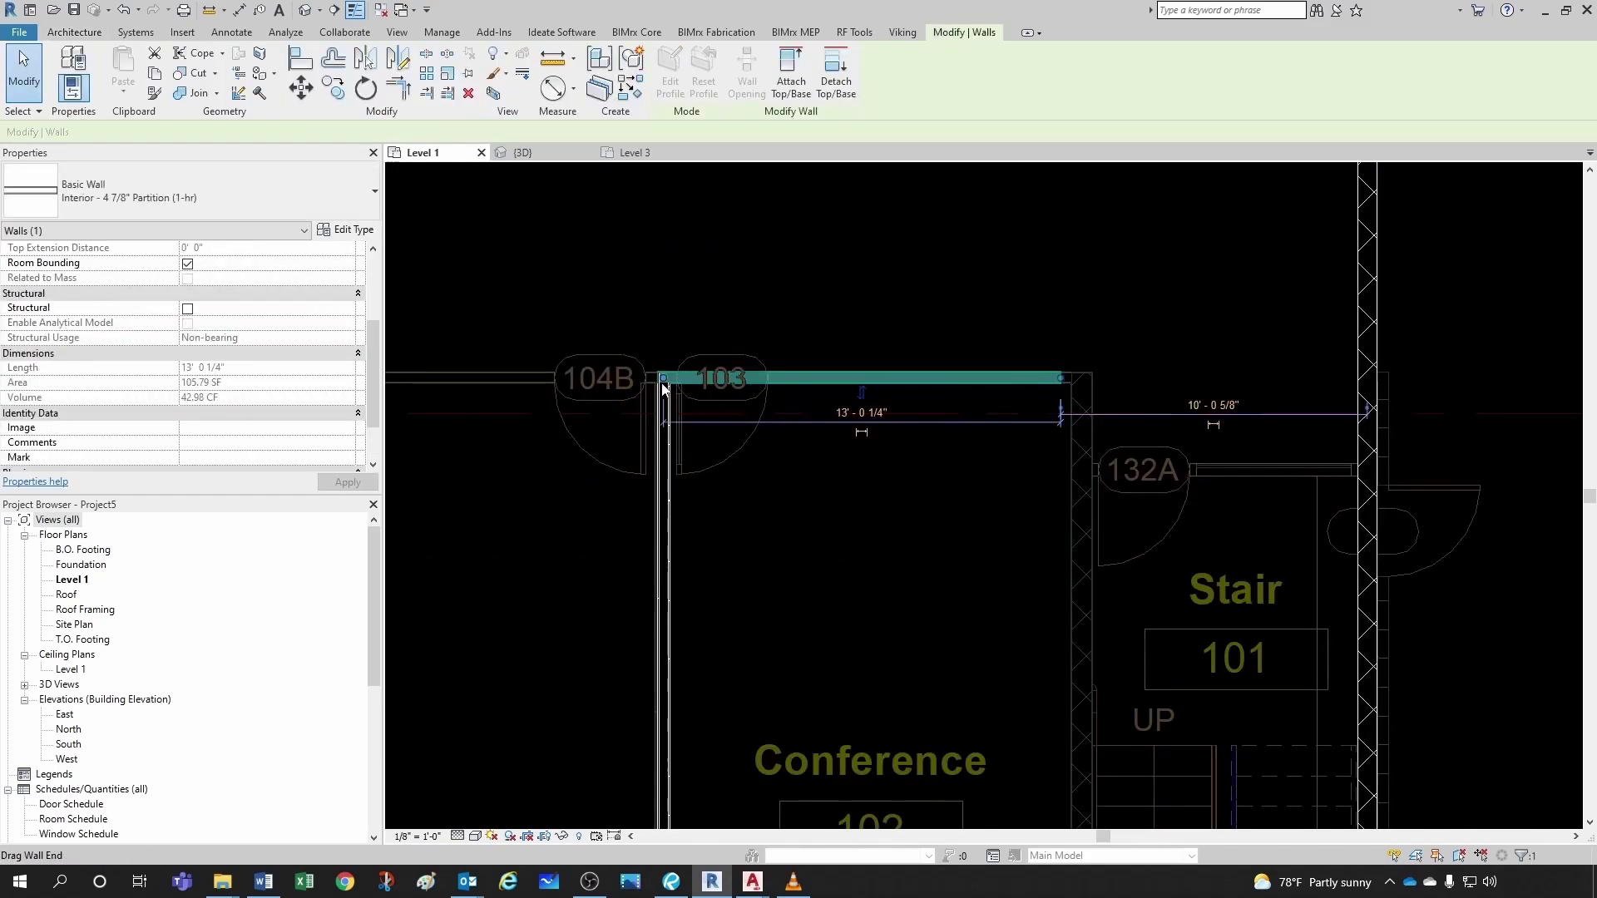
{"action": "left_click_drag", "start_coordinate": [665, 383], "coordinate": [518, 368]}
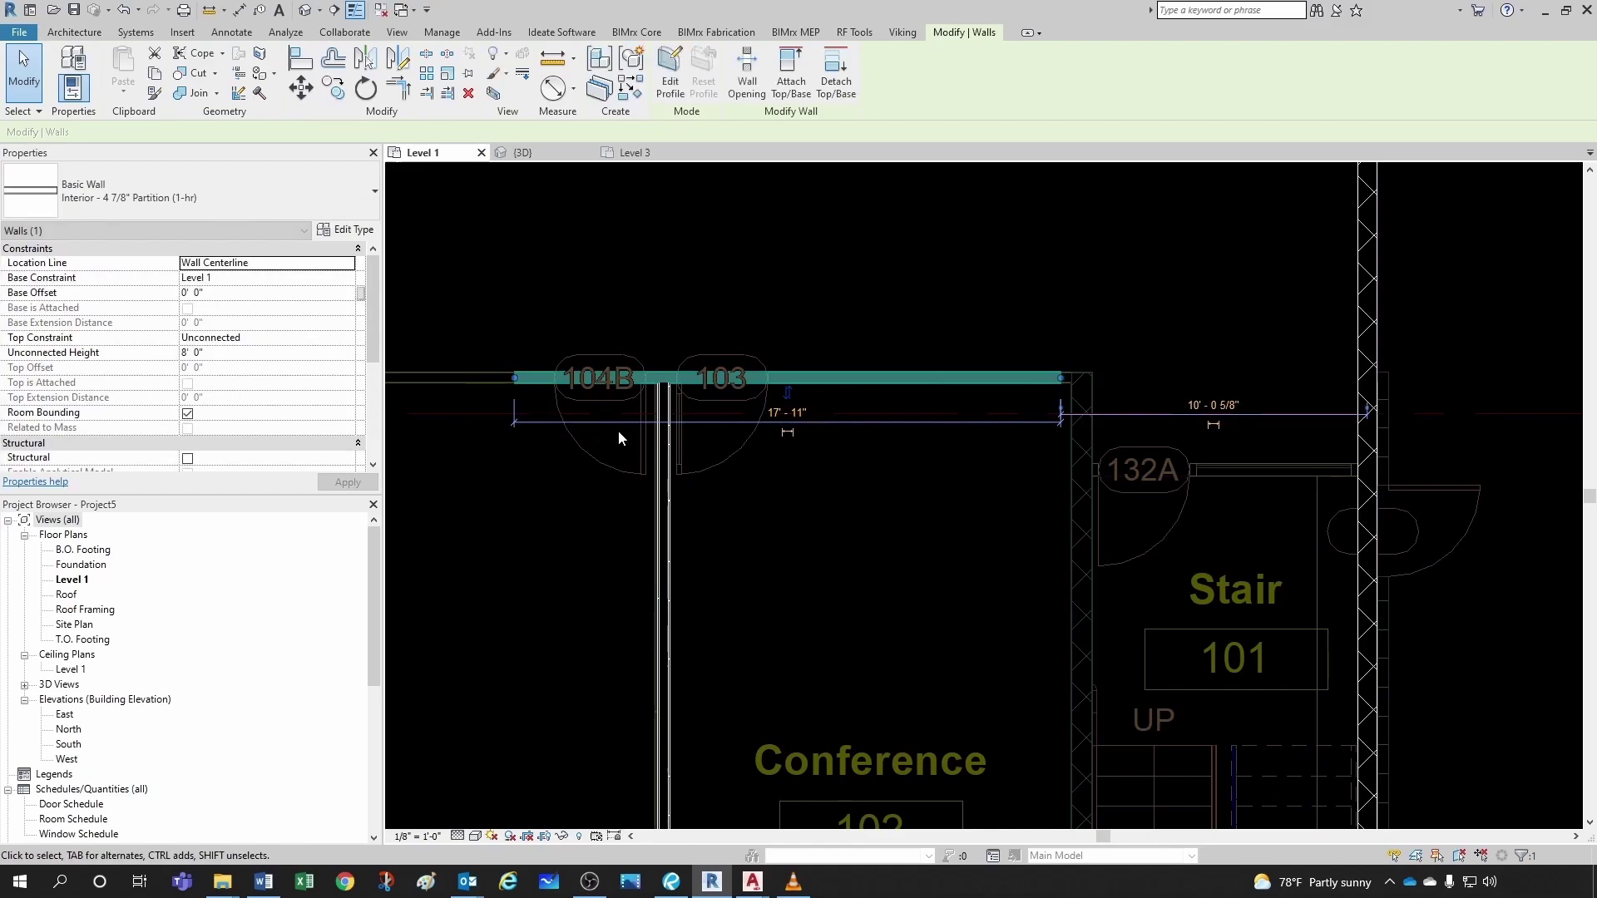
{"action": "key", "text": "Escape"}
{"action": "scroll", "coordinate": [732, 426], "scroll_direction": "down", "scroll_amount": 2}
{"action": "scroll", "coordinate": [732, 426], "scroll_direction": "down", "scroll_amount": 1}
- Copy the wall between Instruction 103 and Conference 102 about 23' 6" across Instruction 103, near door 104A
{"action": "left_click", "coordinate": [697, 516]}
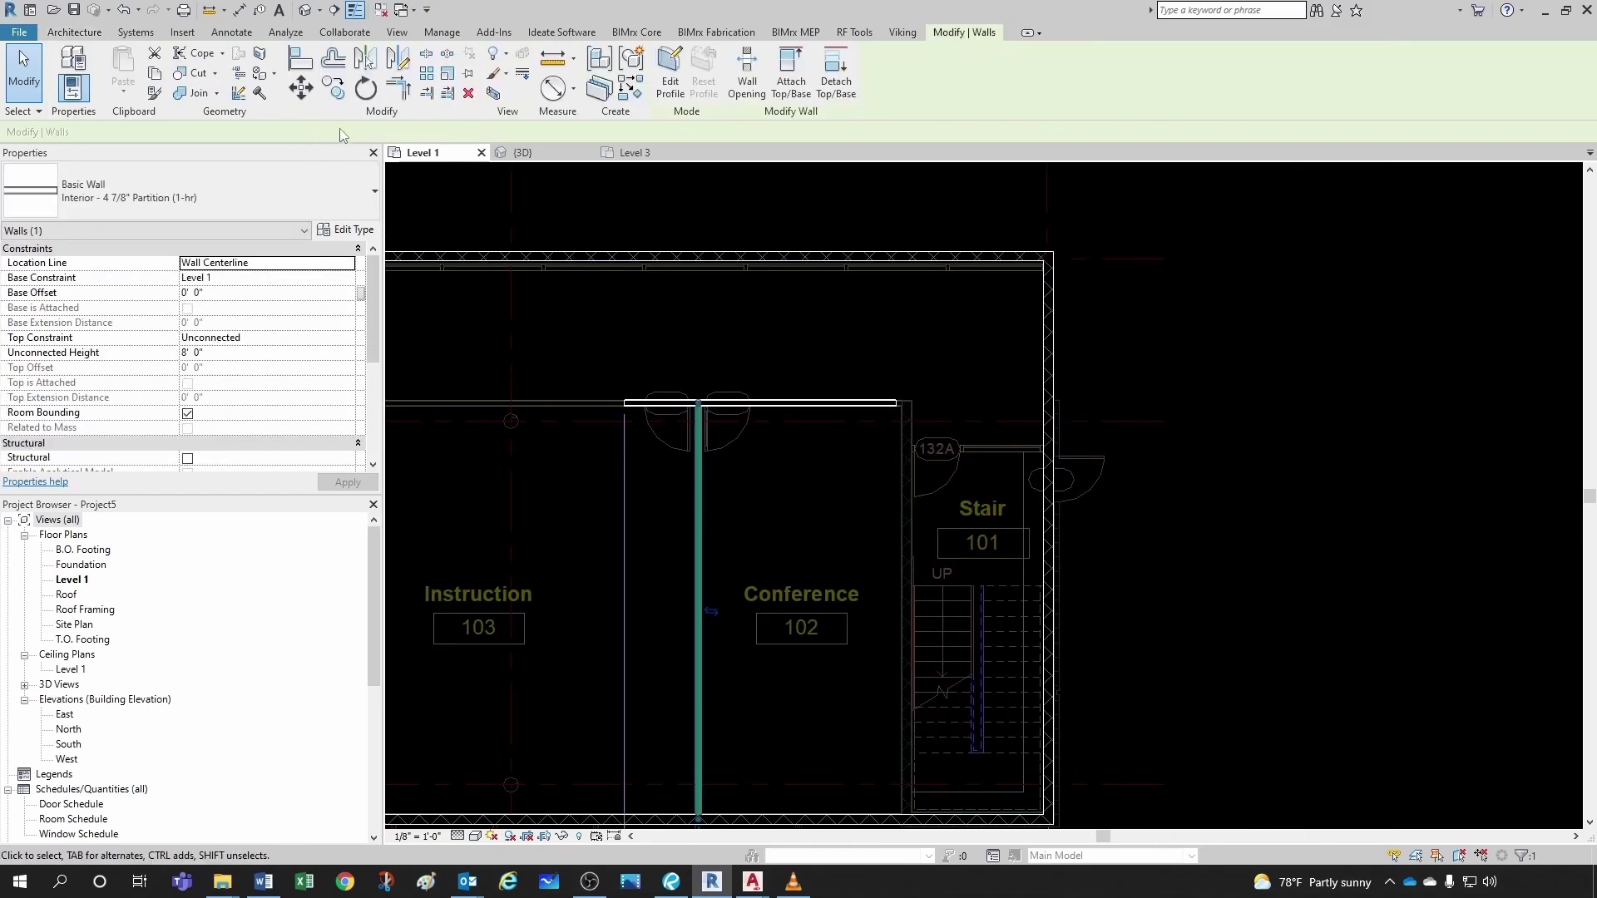
{"action": "left_click", "coordinate": [332, 90]}
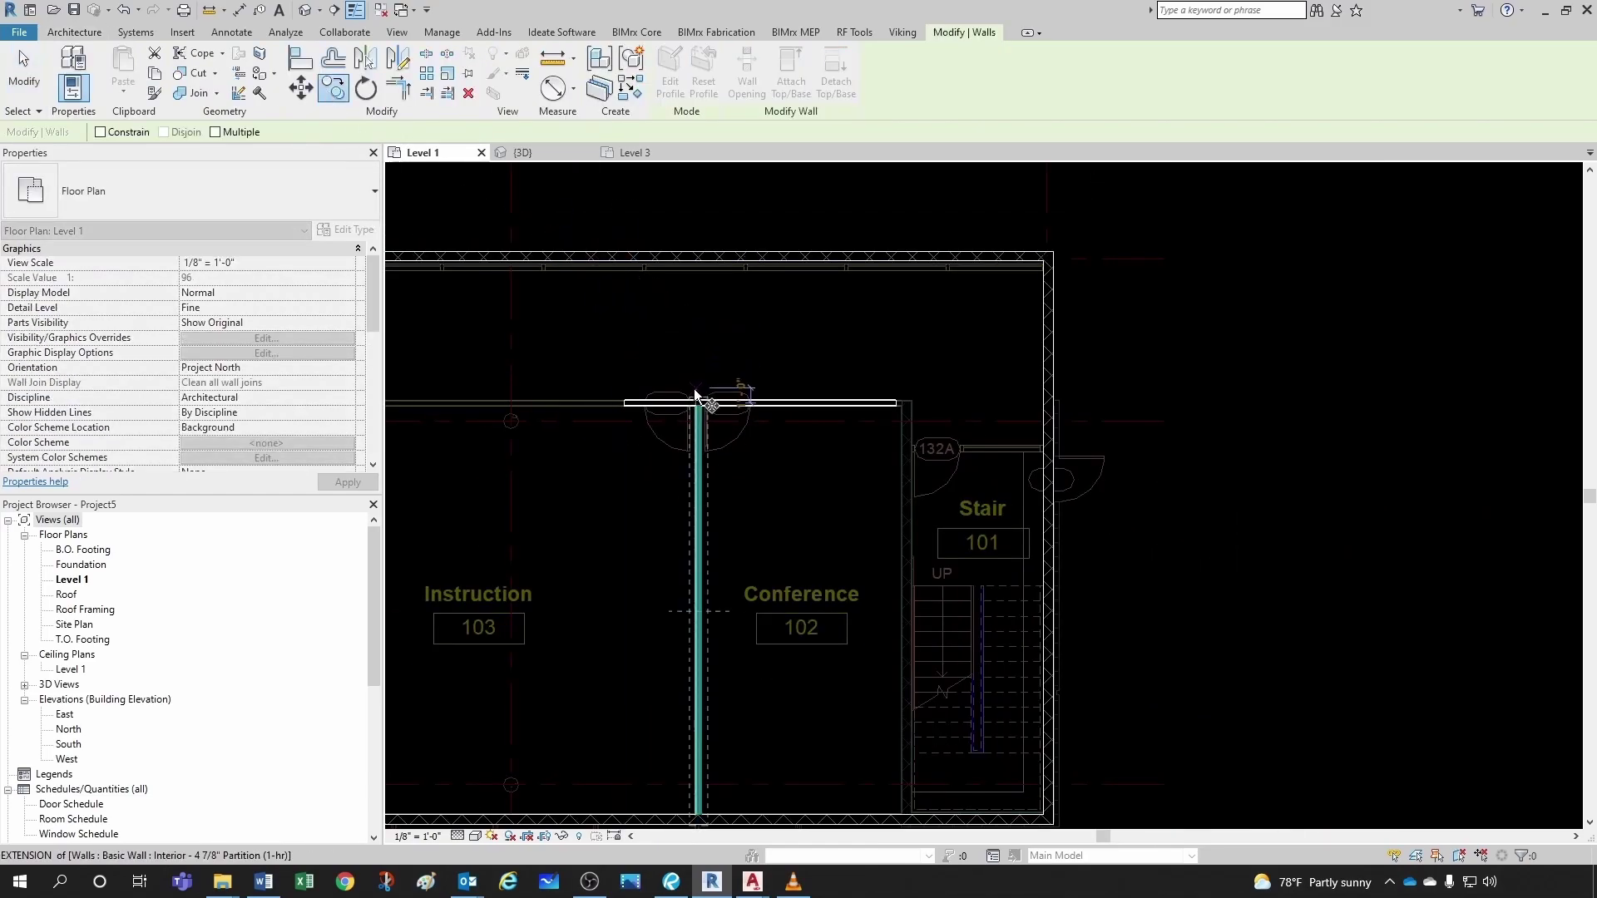
{"action": "scroll", "coordinate": [697, 397], "scroll_direction": "up", "scroll_amount": 4}
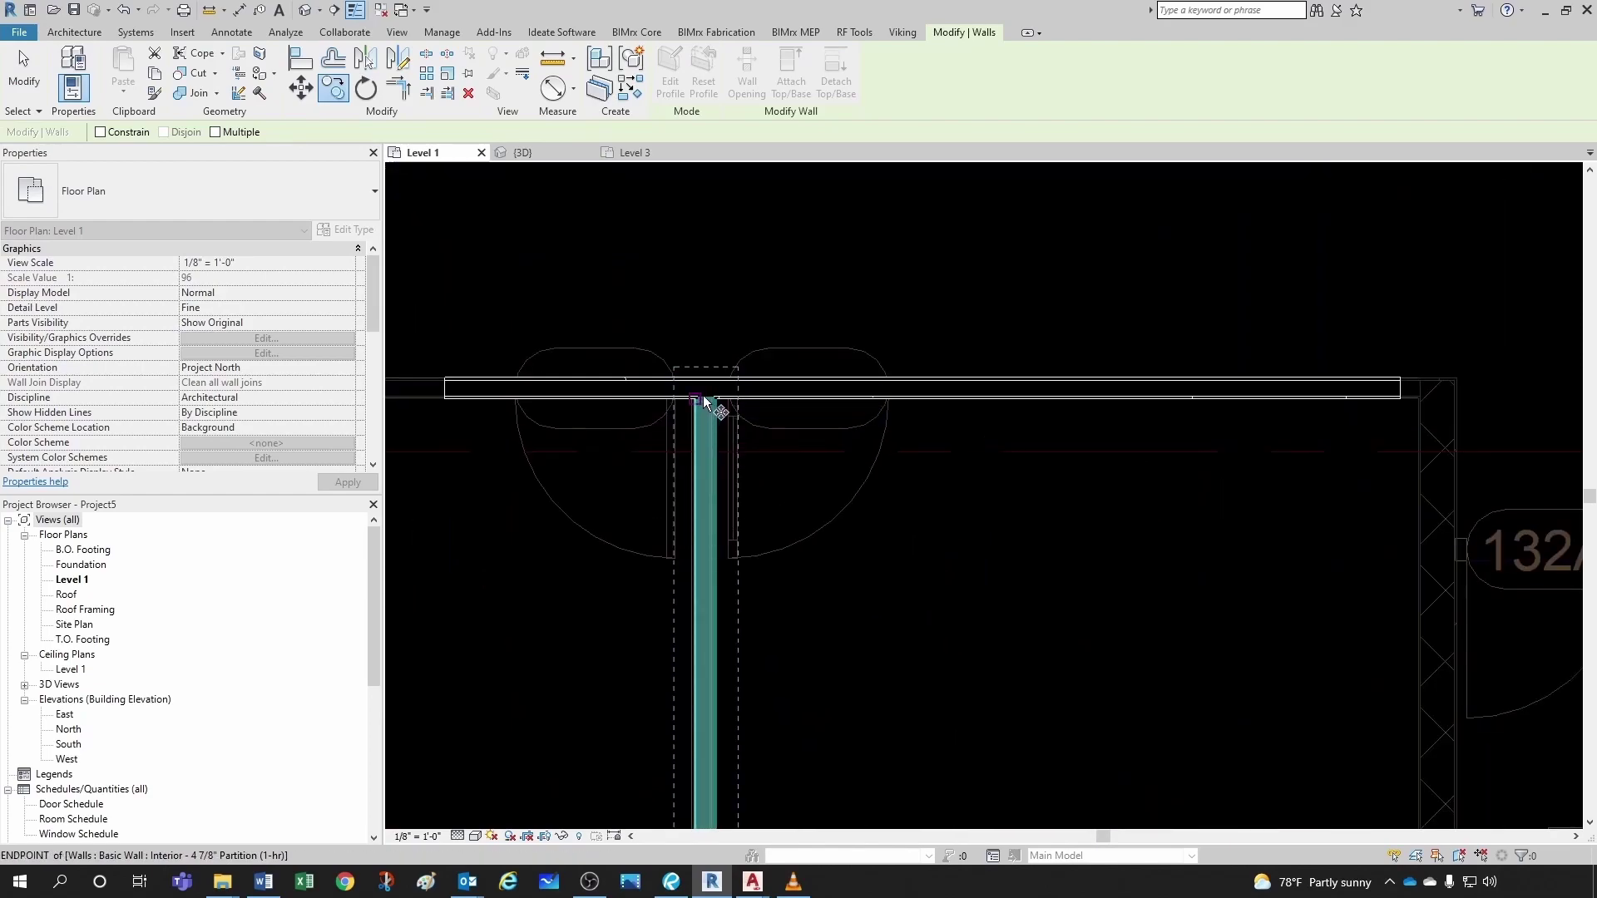
{"action": "left_click", "coordinate": [704, 400]}
{"action": "scroll", "coordinate": [702, 292], "scroll_direction": "down", "scroll_amount": 5}
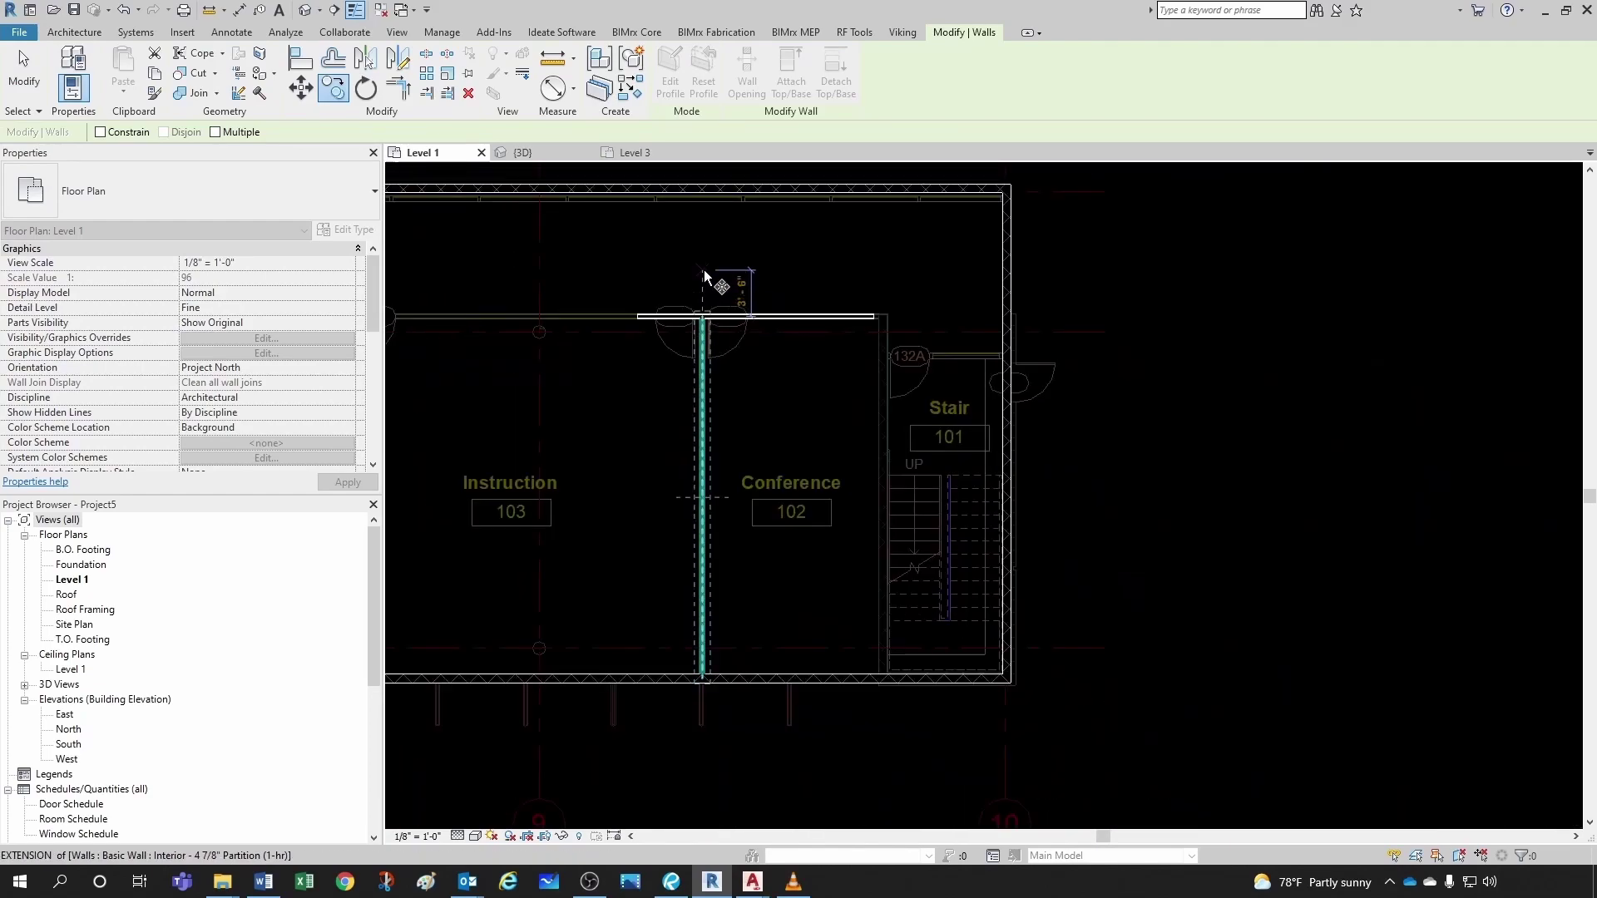
{"action": "left_click", "coordinate": [703, 271]}
{"action": "scroll", "coordinate": [703, 271], "scroll_direction": "down", "scroll_amount": 4}
{"action": "scroll", "coordinate": [522, 261], "scroll_direction": "up", "scroll_amount": 3}
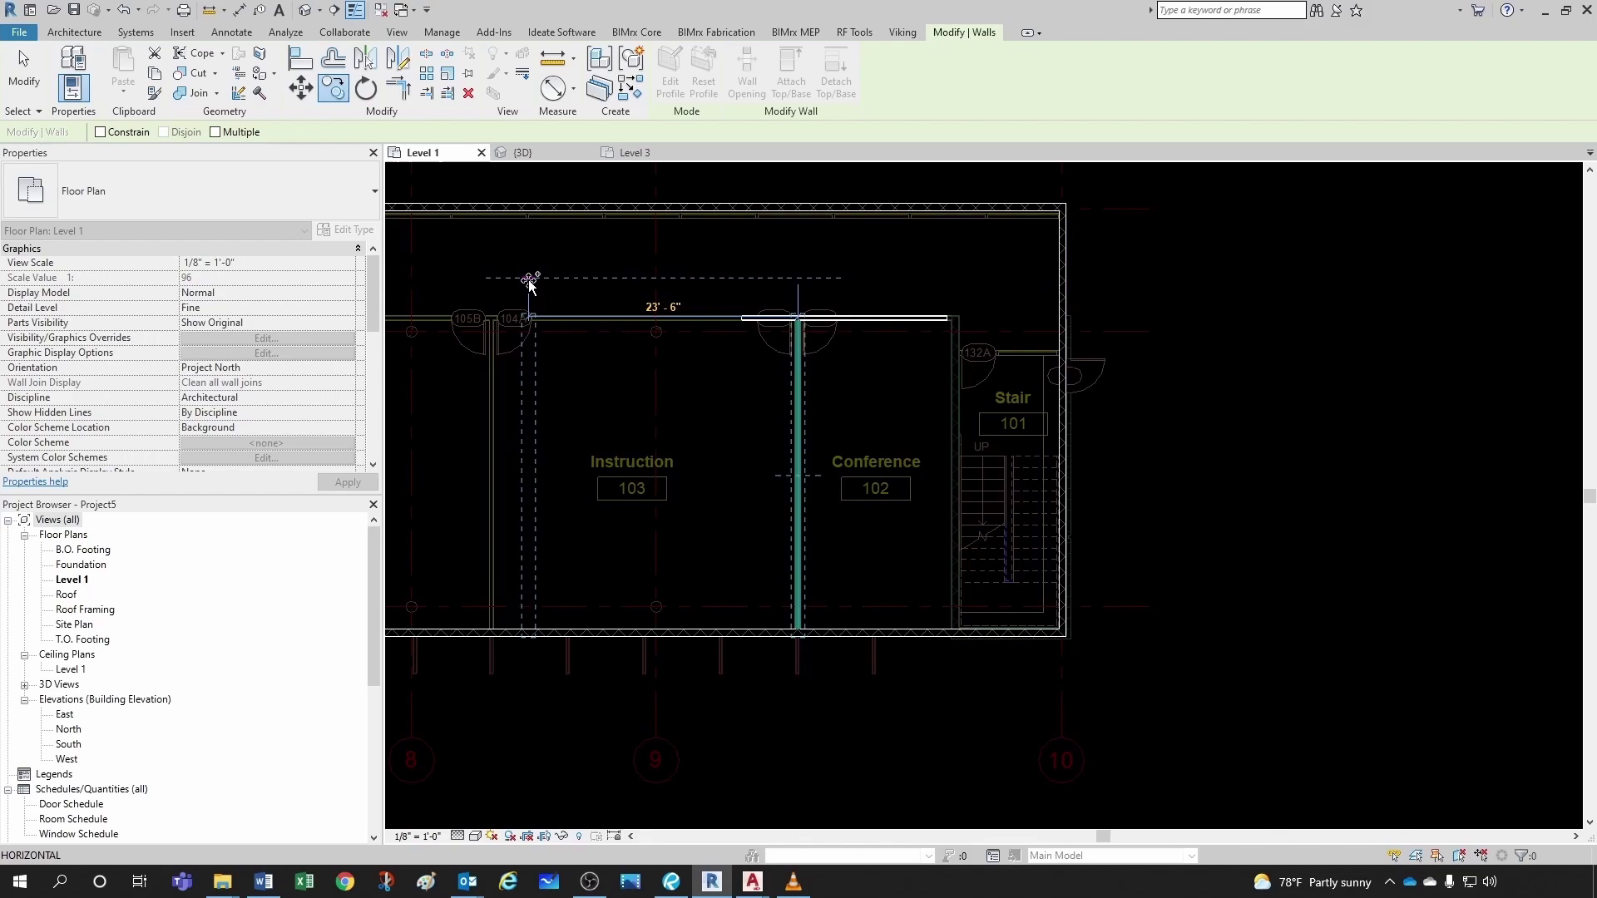
{"action": "left_click", "coordinate": [529, 281]}
{"action": "key", "text": "Escape"}
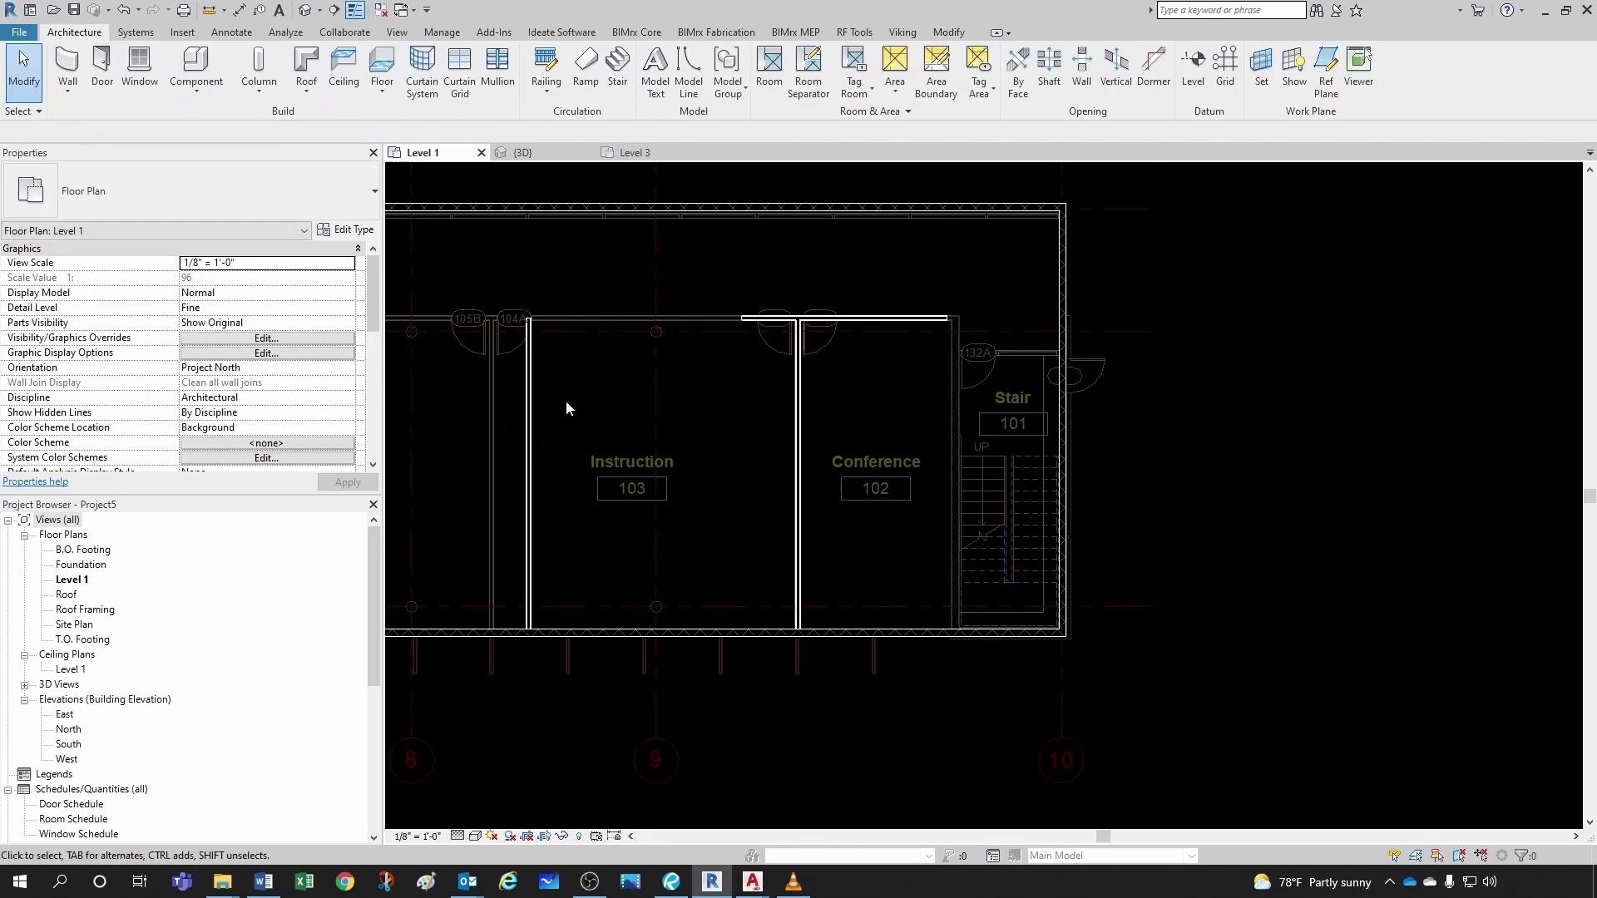
{"action": "scroll", "coordinate": [499, 599], "scroll_direction": "up", "scroll_amount": 5}
{"action": "scroll", "coordinate": [572, 546], "scroll_direction": "down", "scroll_amount": 3}
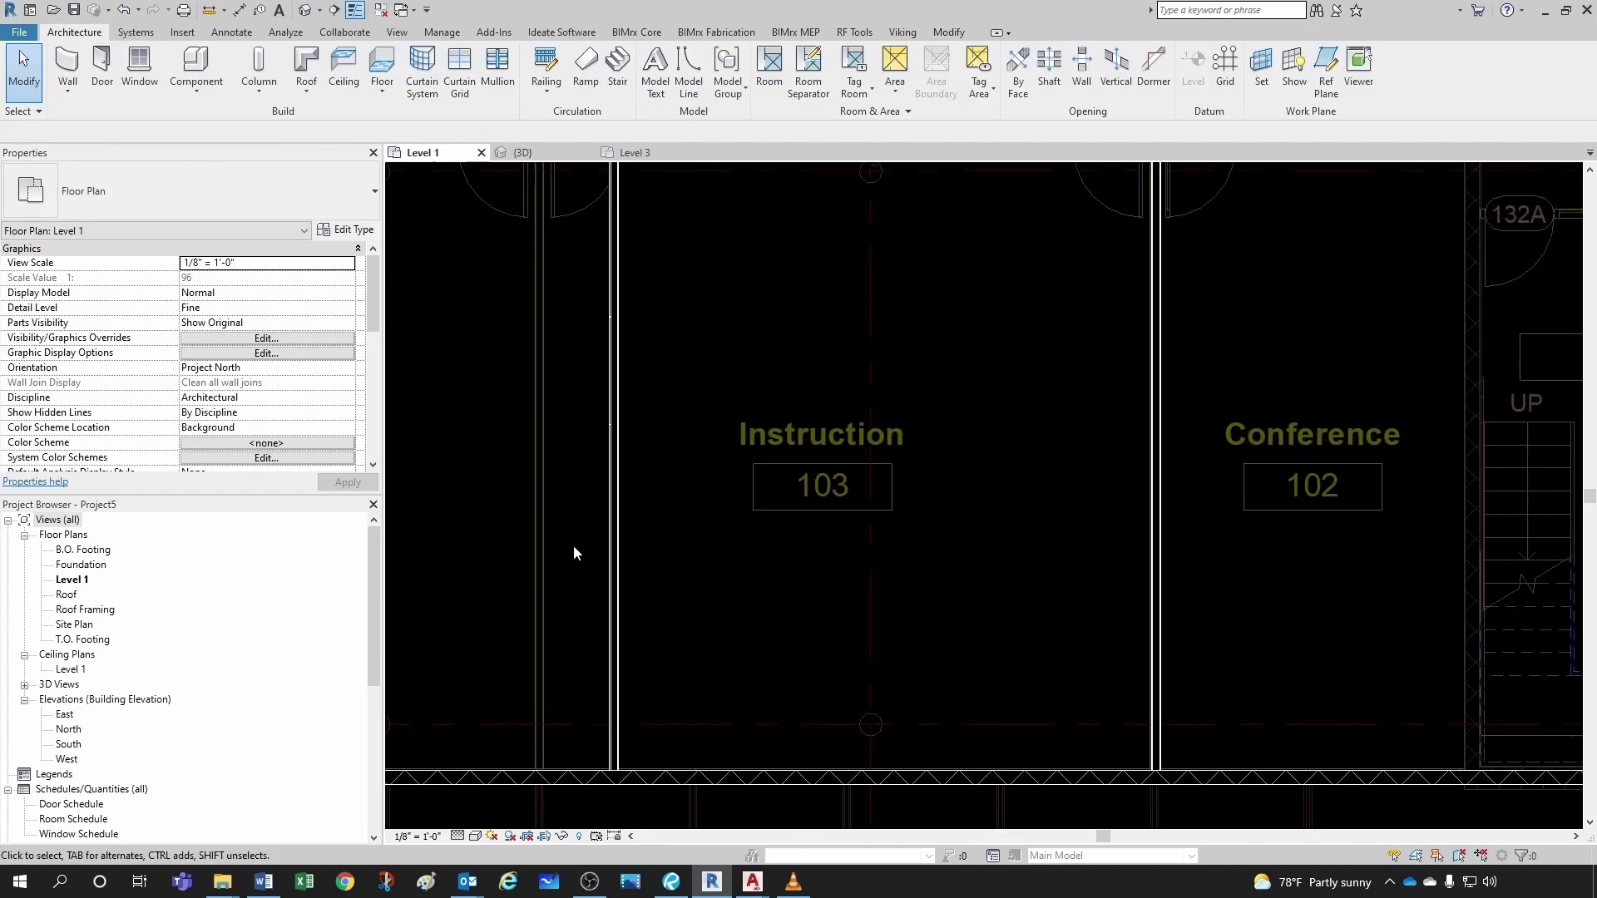
{"action": "key", "text": "a"}
{"action": "key", "text": "l"}
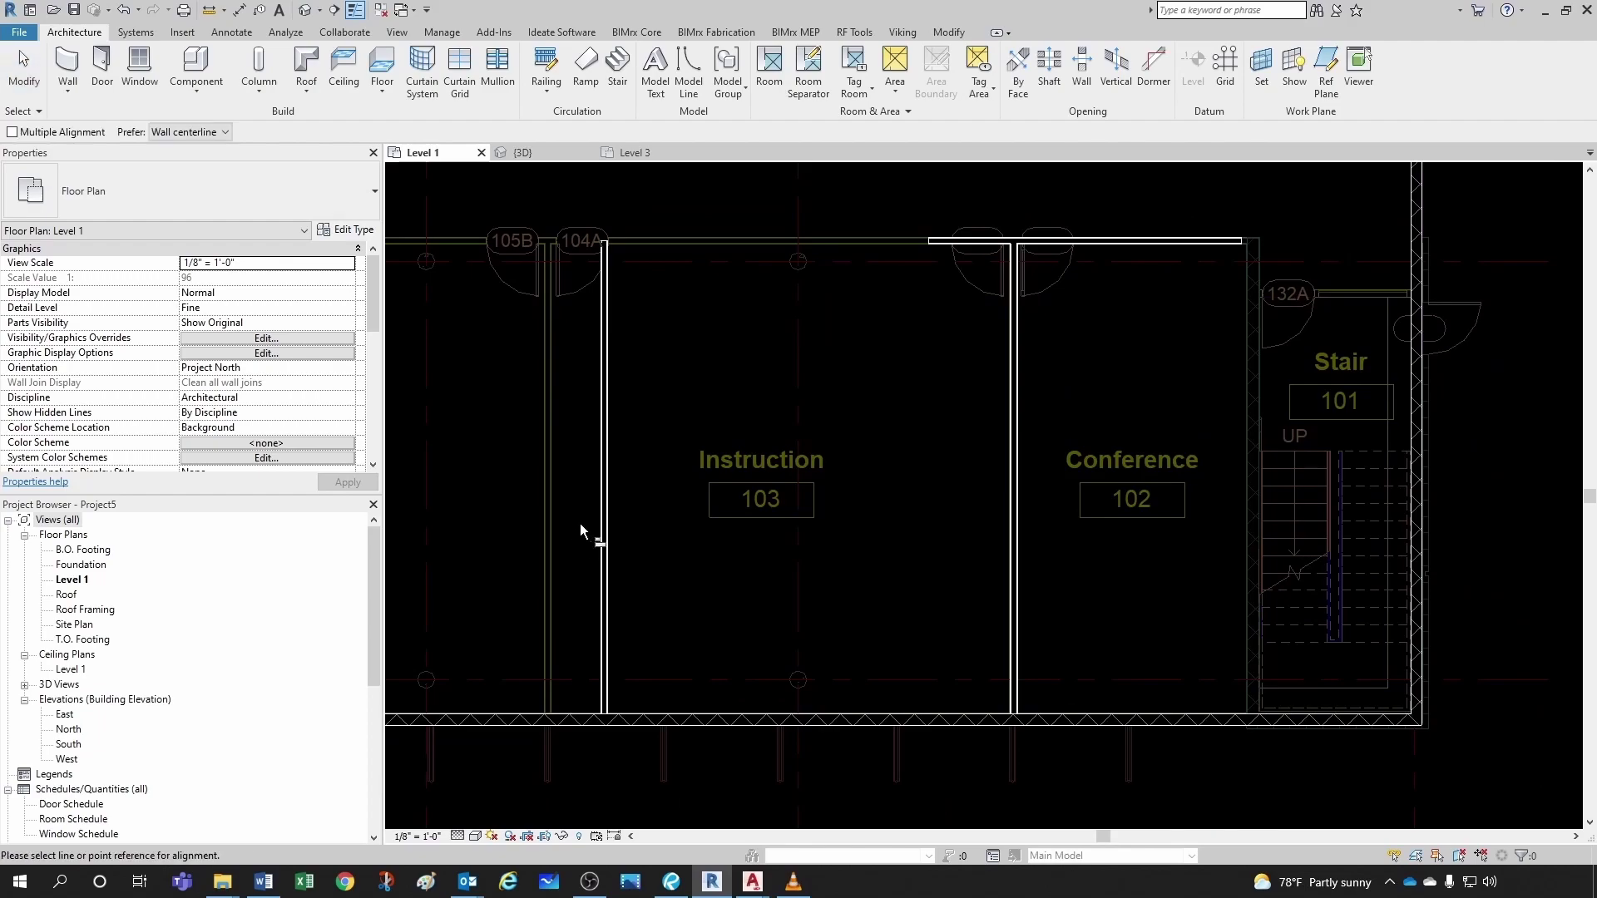
{"action": "key", "text": "Escape"}
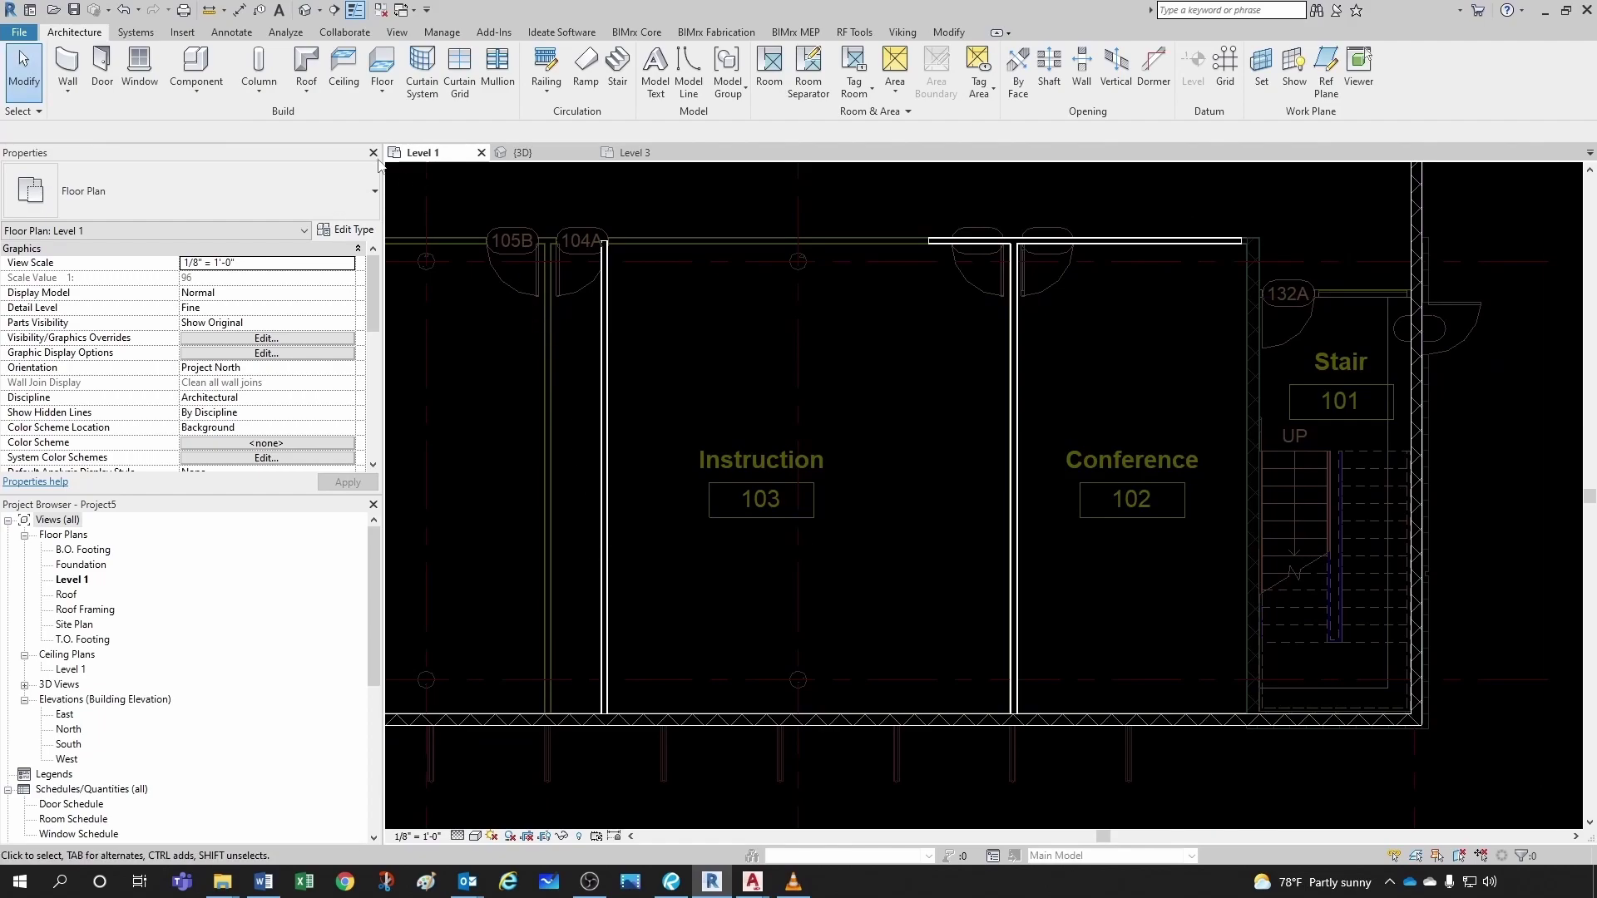
- Align the copied wall's face with the DWG partition line between doors 105B and 104A
{"action": "left_click", "coordinate": [949, 33]}
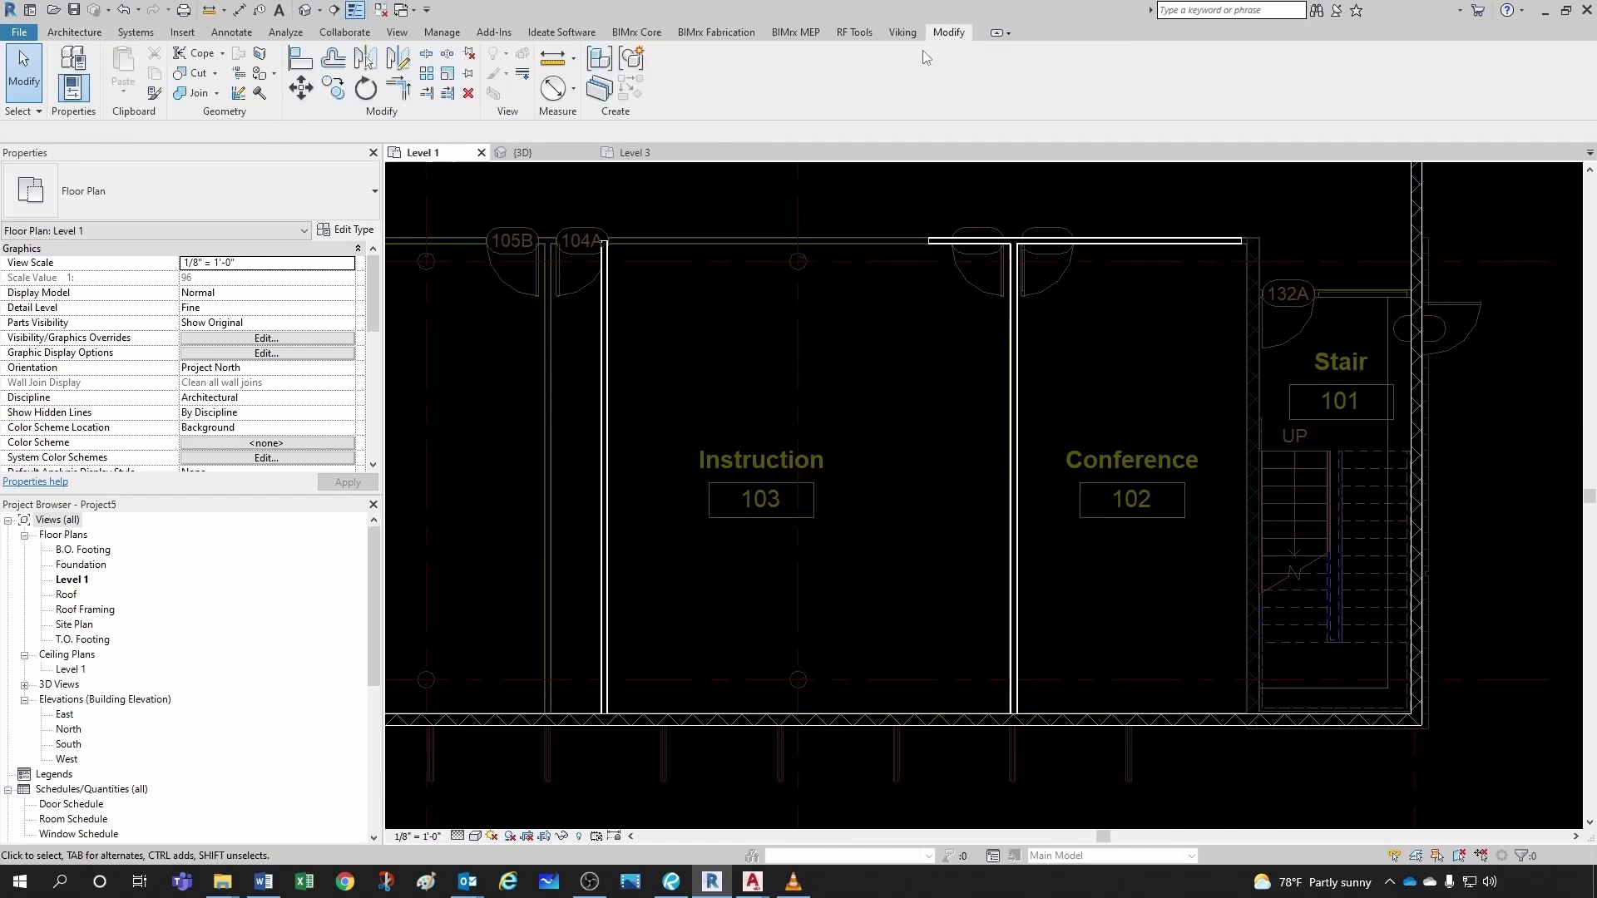
{"action": "left_click", "coordinate": [300, 60]}
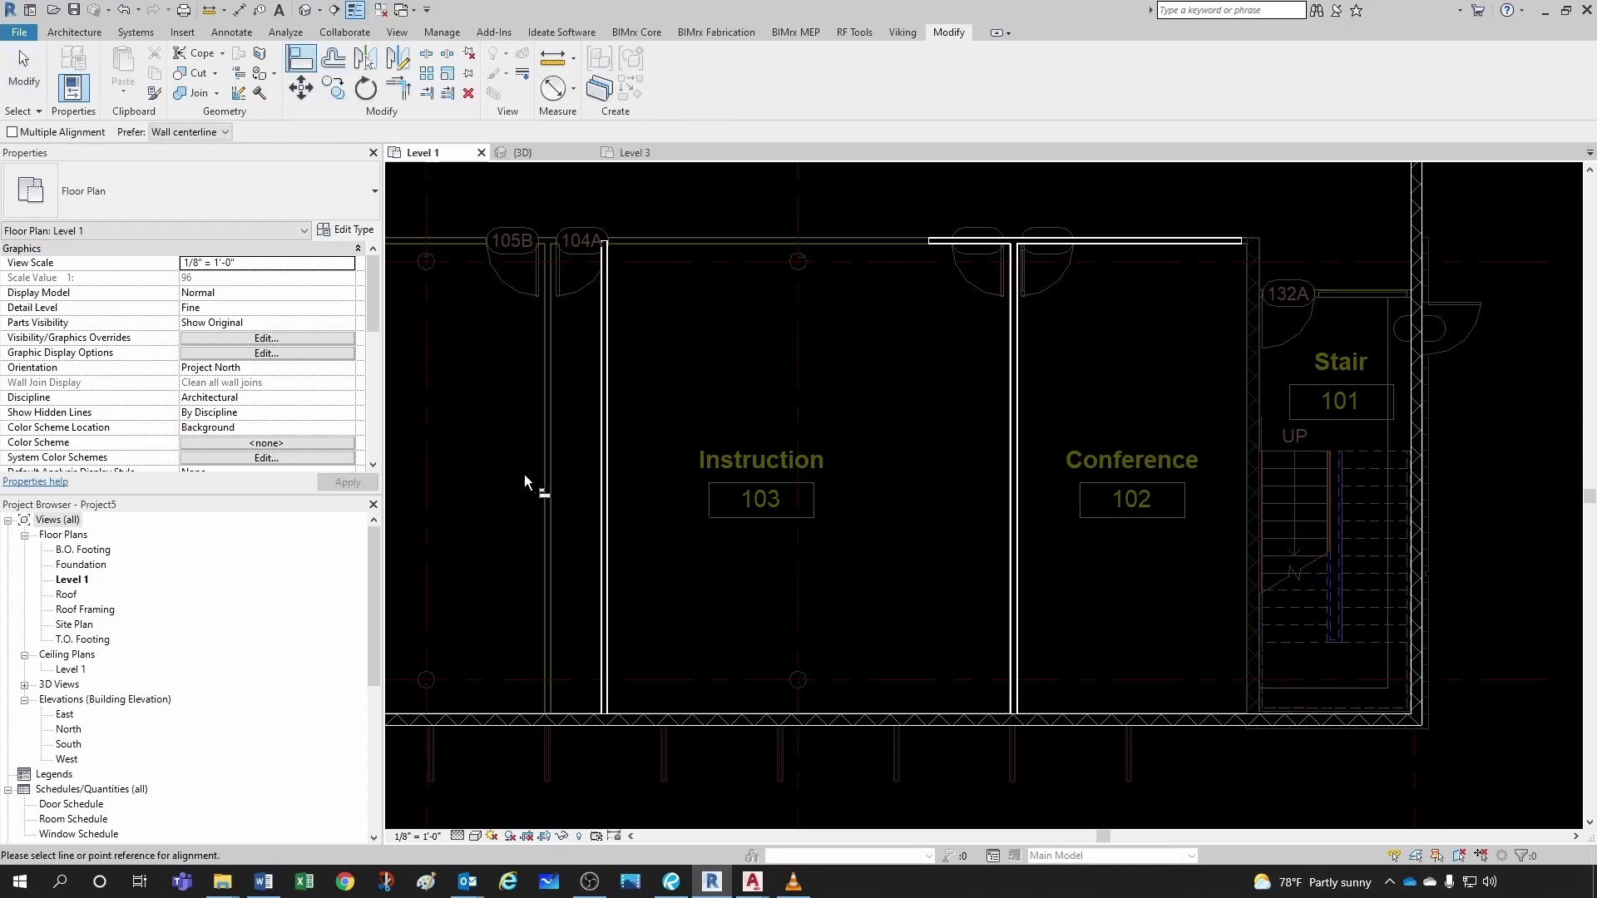
{"action": "scroll", "coordinate": [524, 481], "scroll_direction": "up", "scroll_amount": 1}
{"action": "left_click", "coordinate": [582, 378]}
{"action": "scroll", "coordinate": [636, 371], "scroll_direction": "up", "scroll_amount": 3}
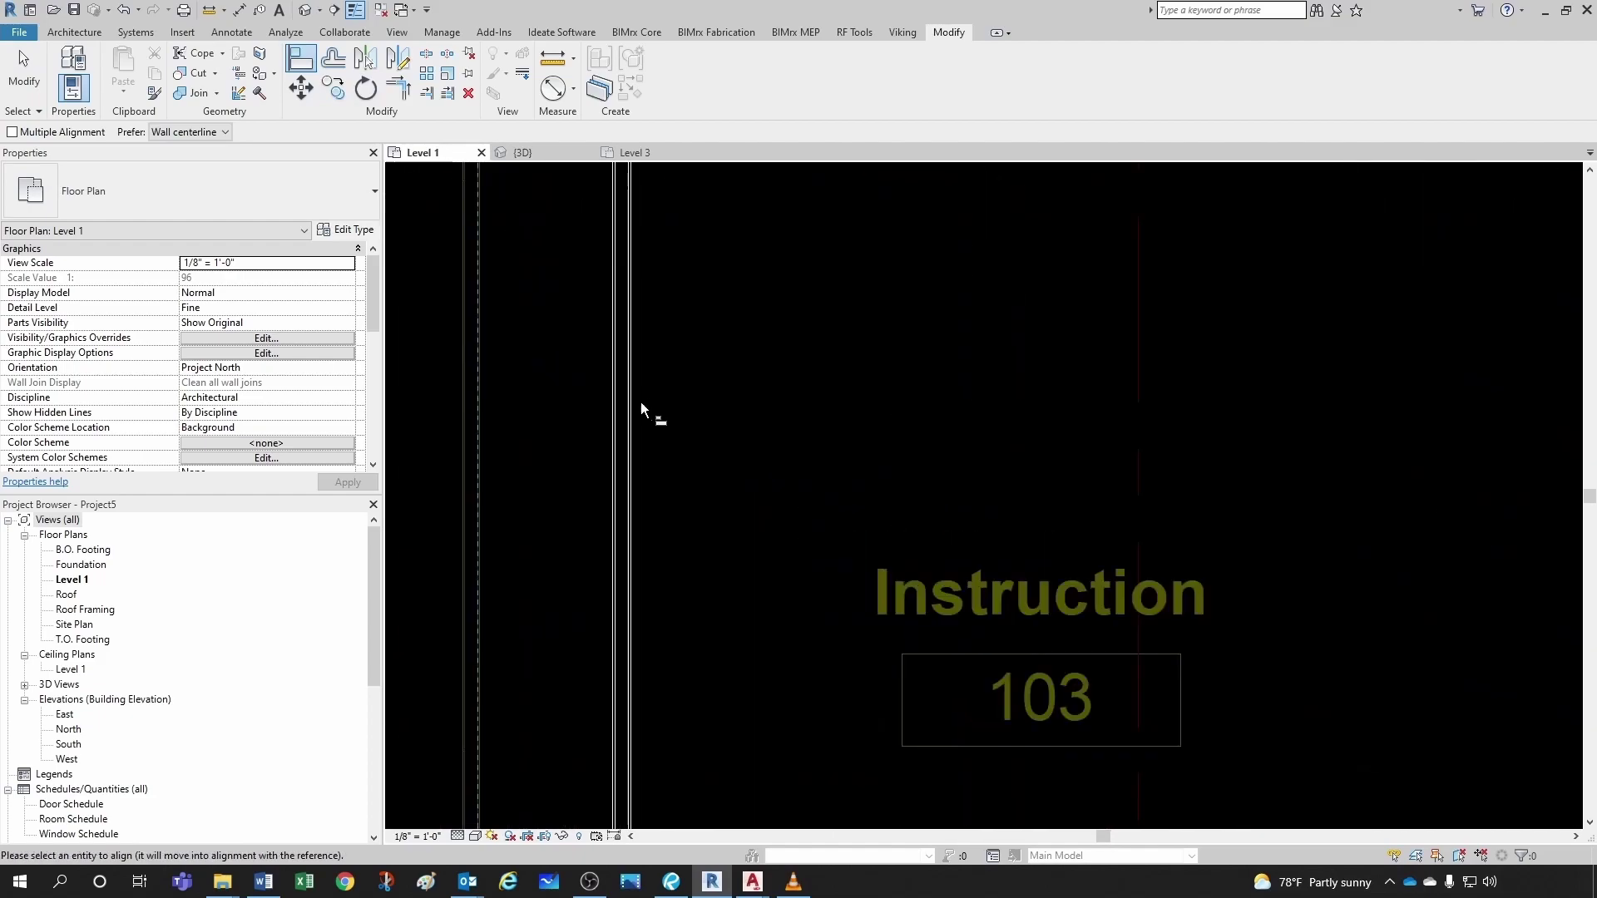
{"action": "scroll", "coordinate": [633, 412], "scroll_direction": "up", "scroll_amount": 4}
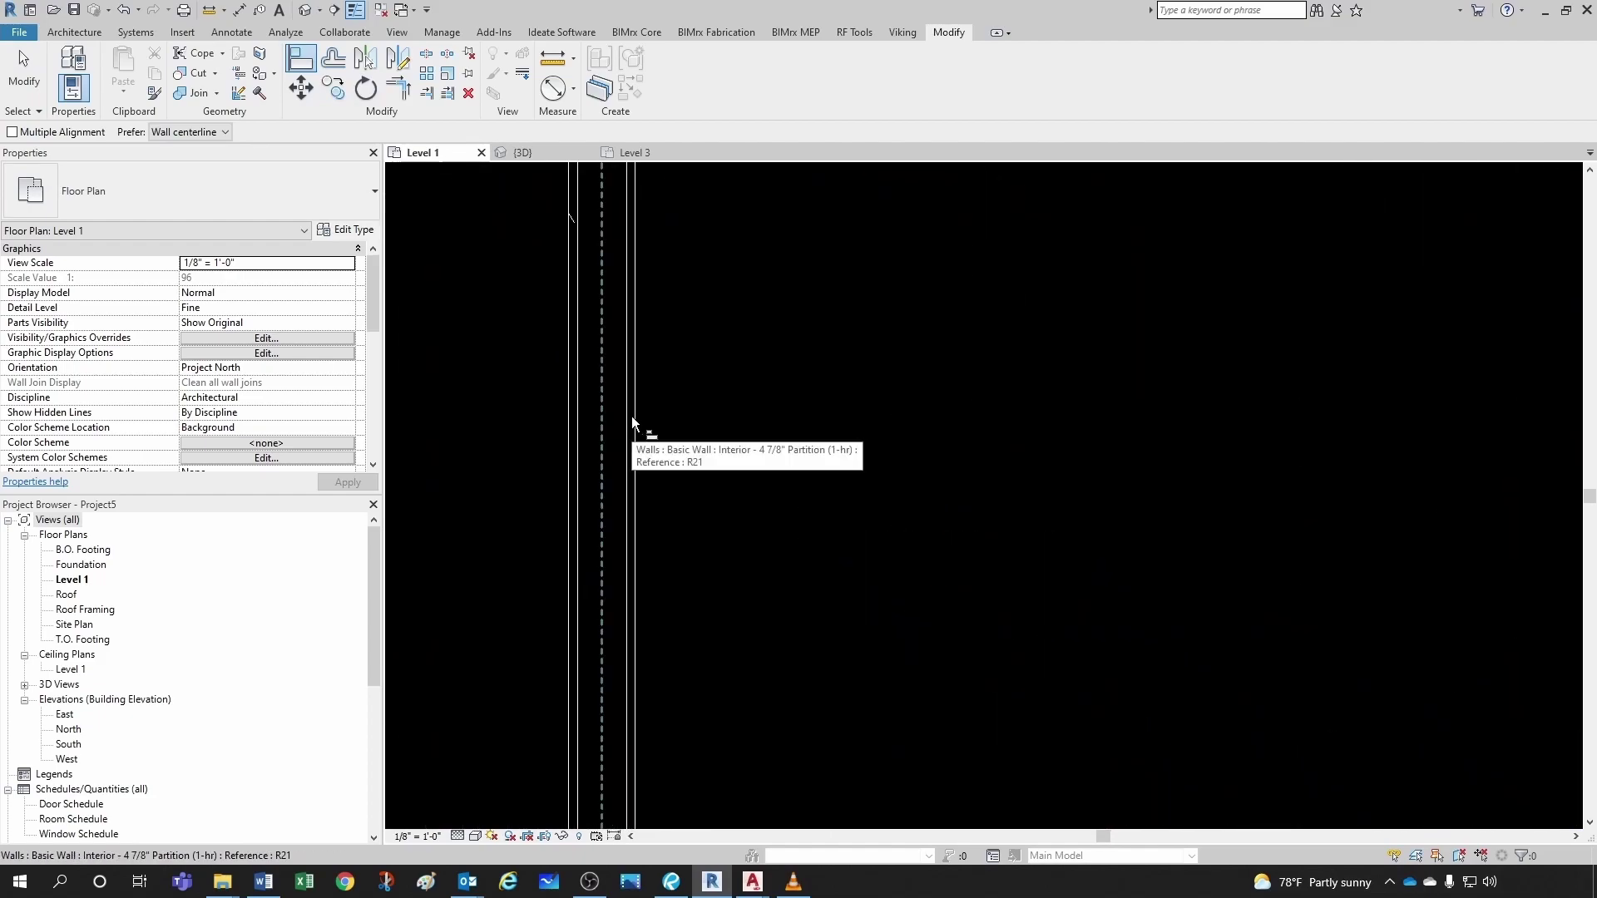
{"action": "left_click", "coordinate": [632, 417]}
{"action": "scroll", "coordinate": [804, 430], "scroll_direction": "down", "scroll_amount": 2}
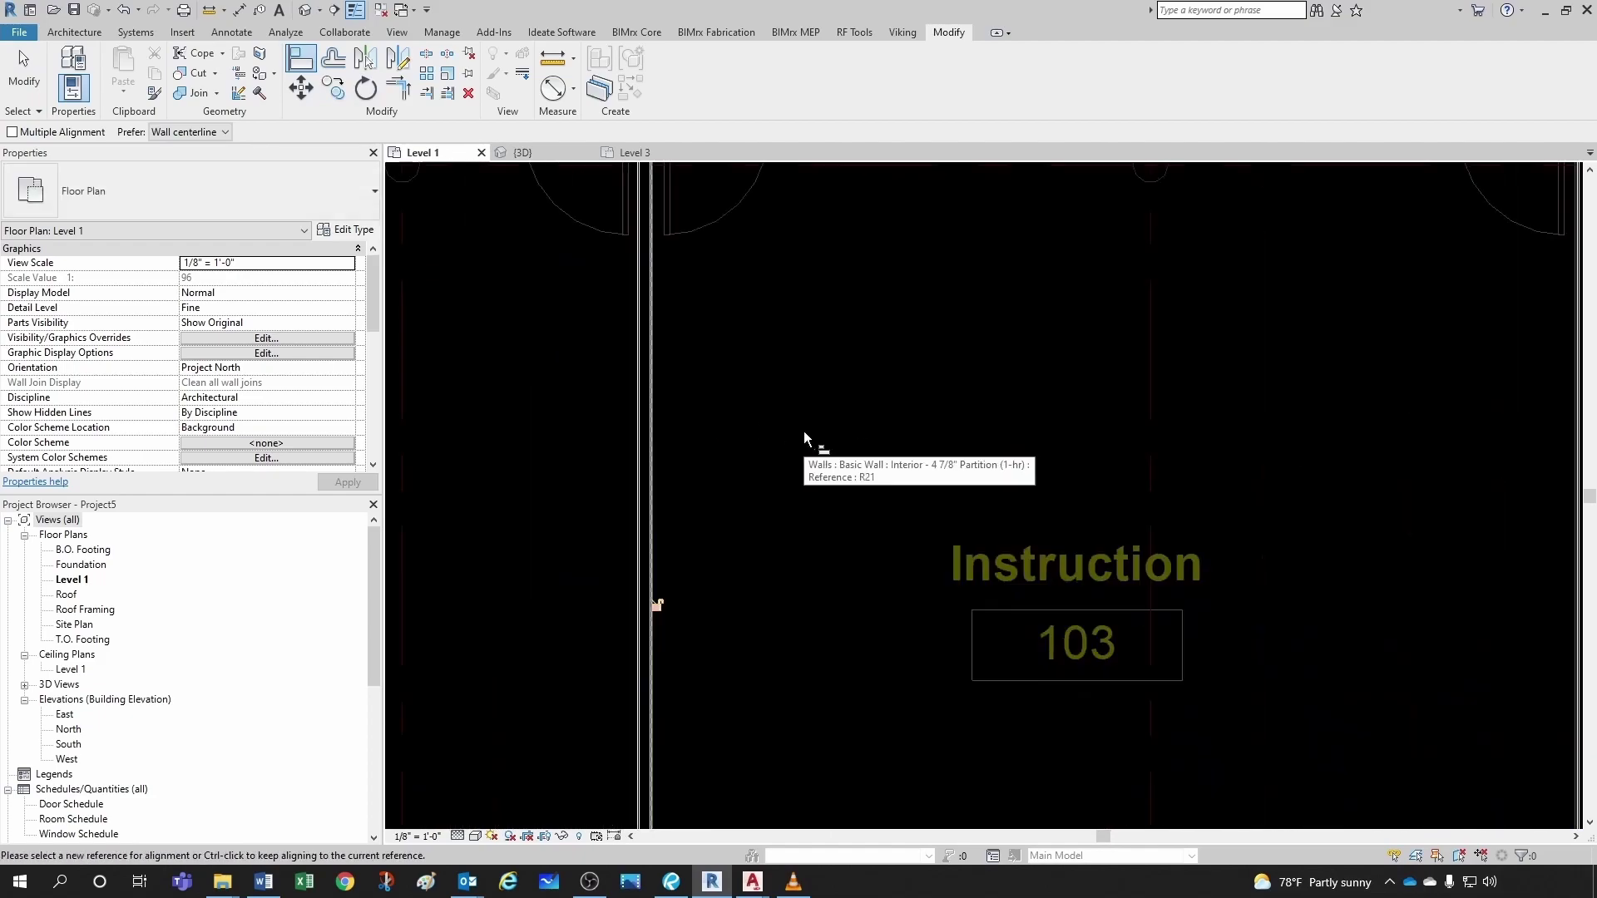
{"action": "scroll", "coordinate": [729, 446], "scroll_direction": "down", "scroll_amount": 3}
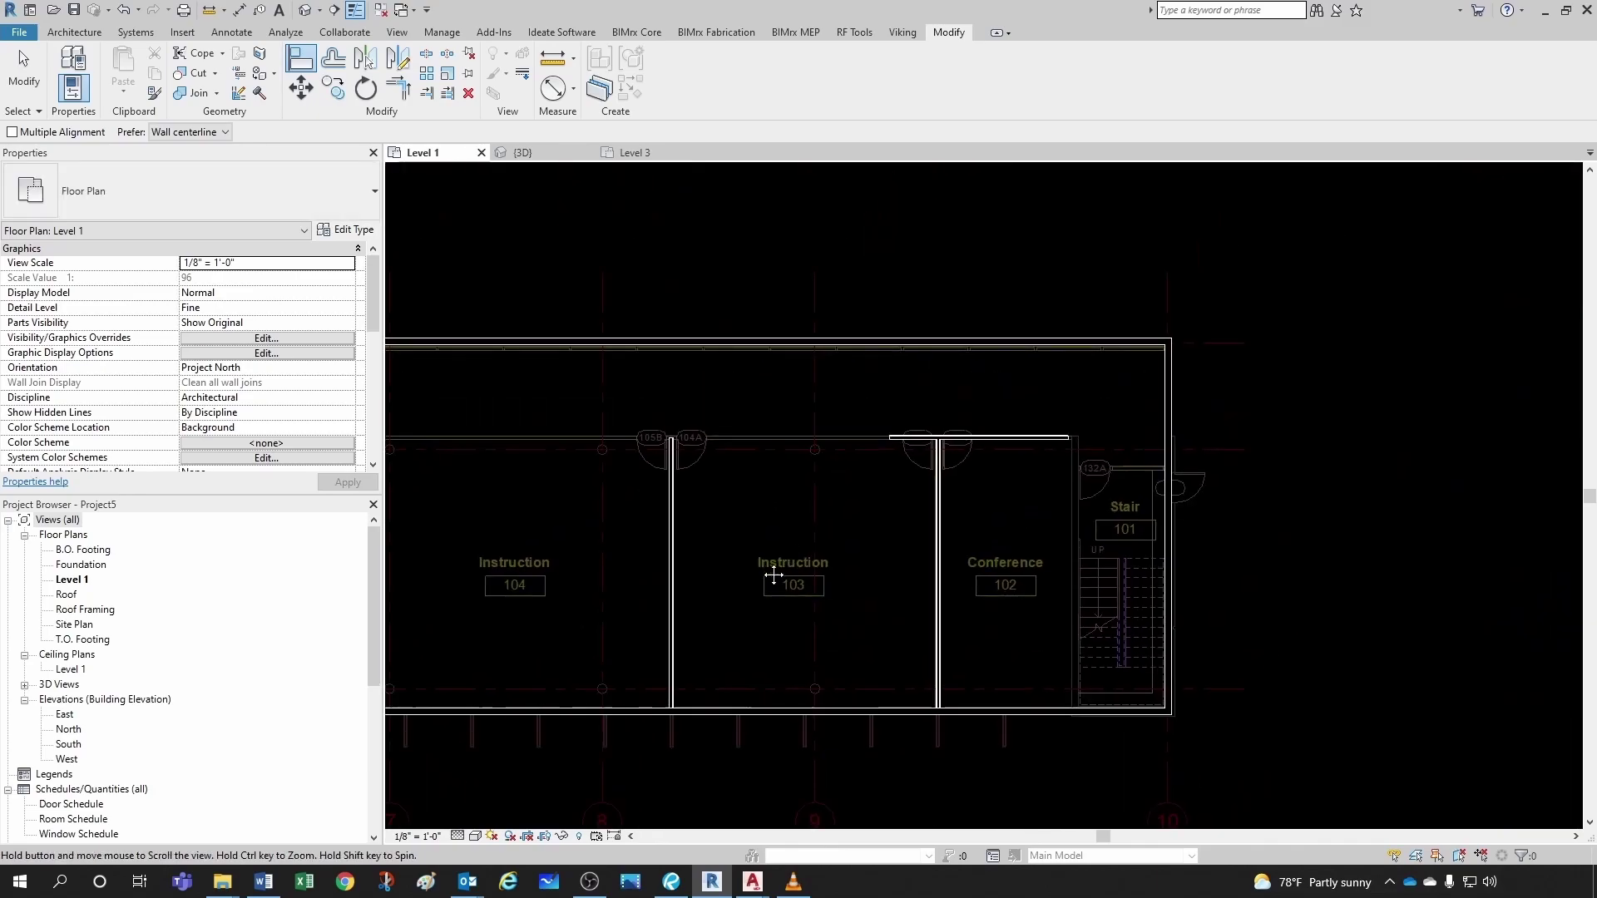
{"action": "scroll", "coordinate": [758, 549], "scroll_direction": "up", "scroll_amount": 3}
{"action": "key", "text": "Escape"}
{"action": "key", "text": "Escape"}
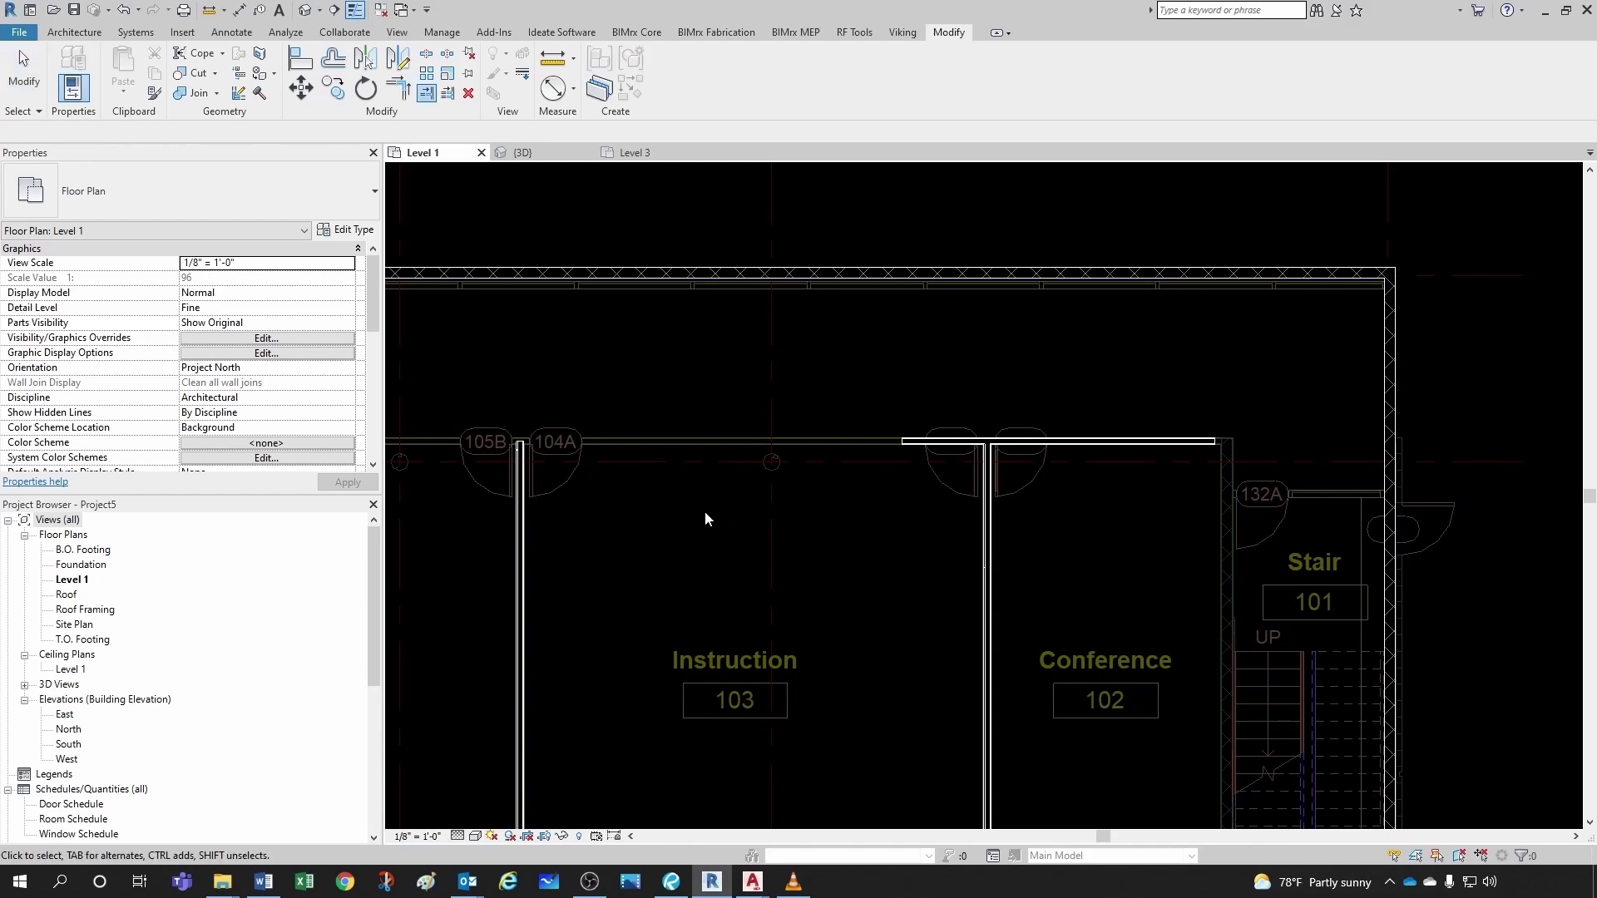
- Try to trim the copied wall near door 104A and the horizontal corridor wall into a corner, and undo the trim
{"action": "key", "text": "t"}
{"action": "key", "text": "r"}
{"action": "left_click", "coordinate": [521, 519]}
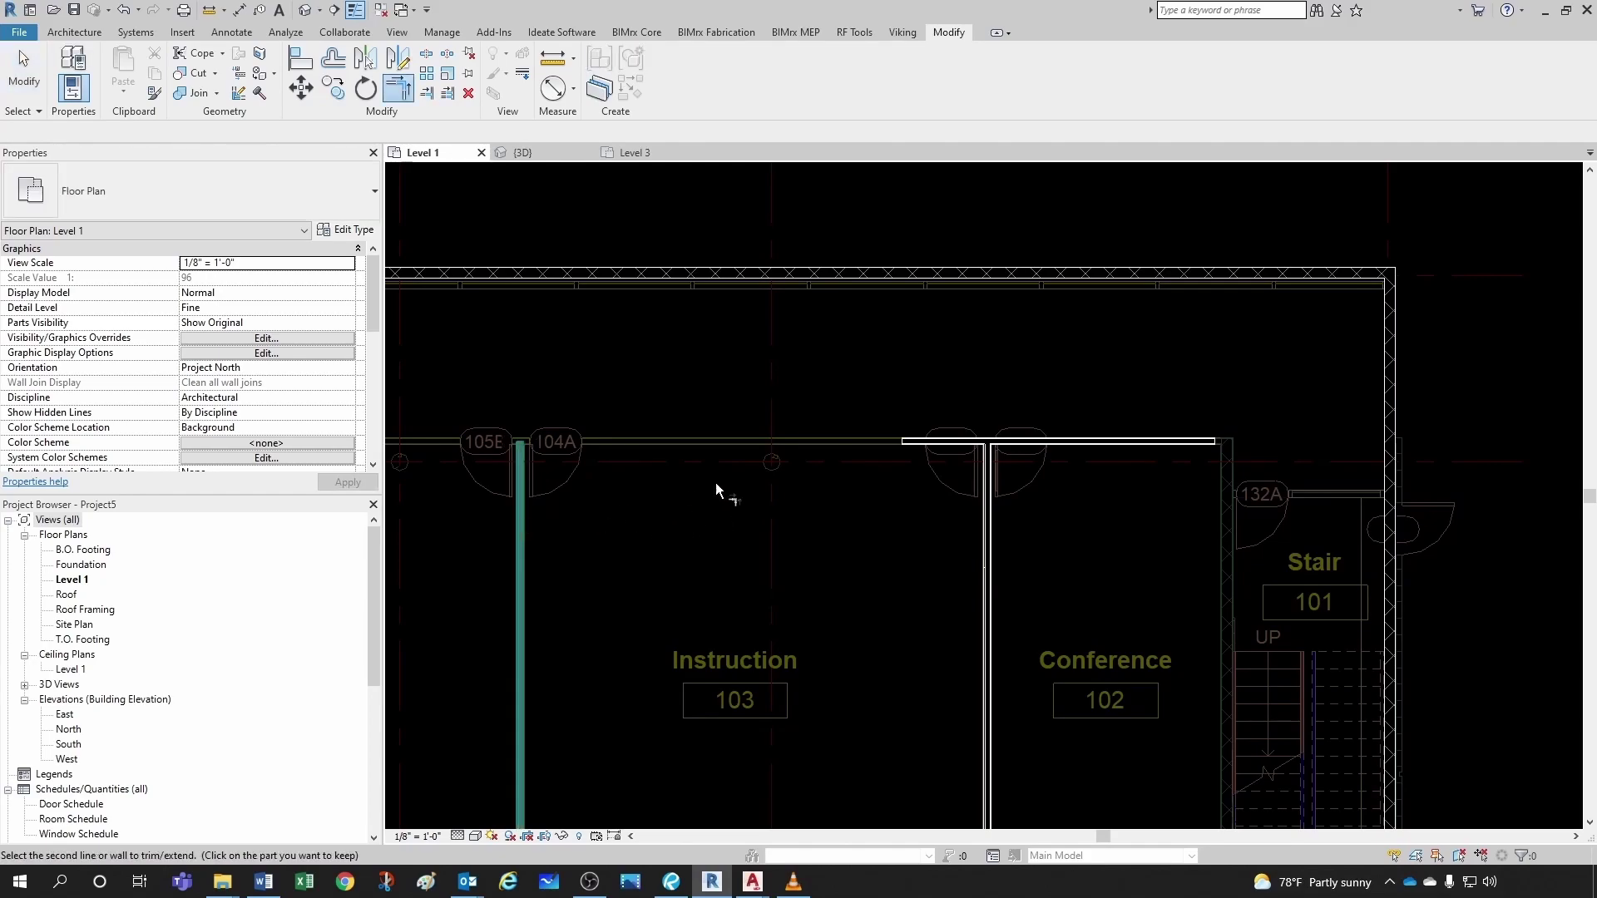
{"action": "left_click", "coordinate": [901, 447]}
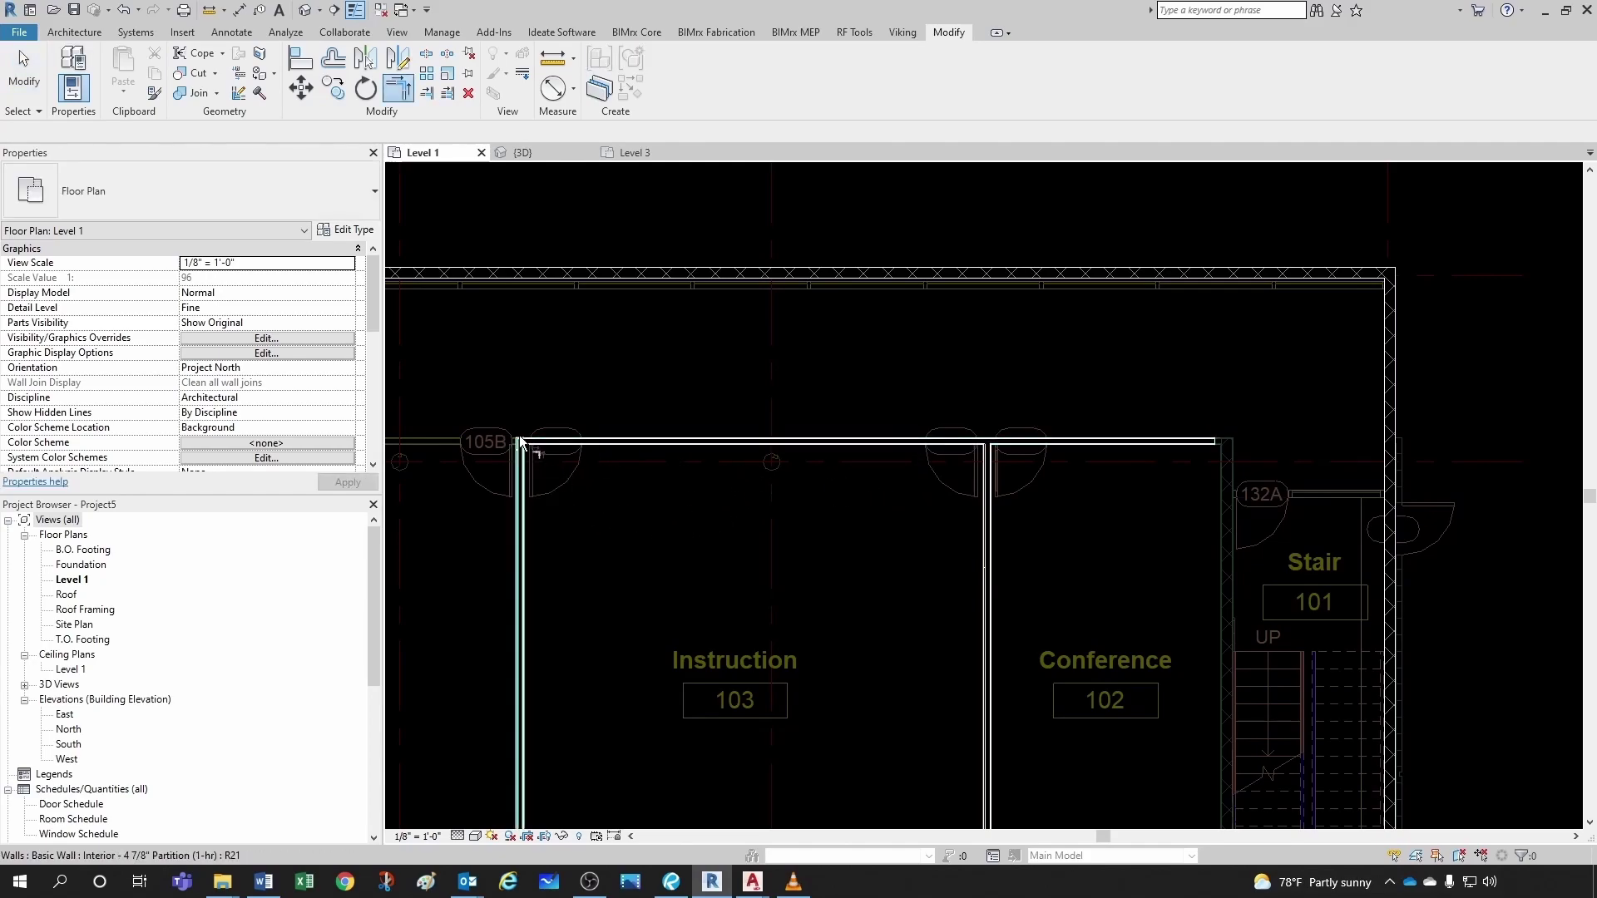
{"action": "left_click", "coordinate": [124, 10]}
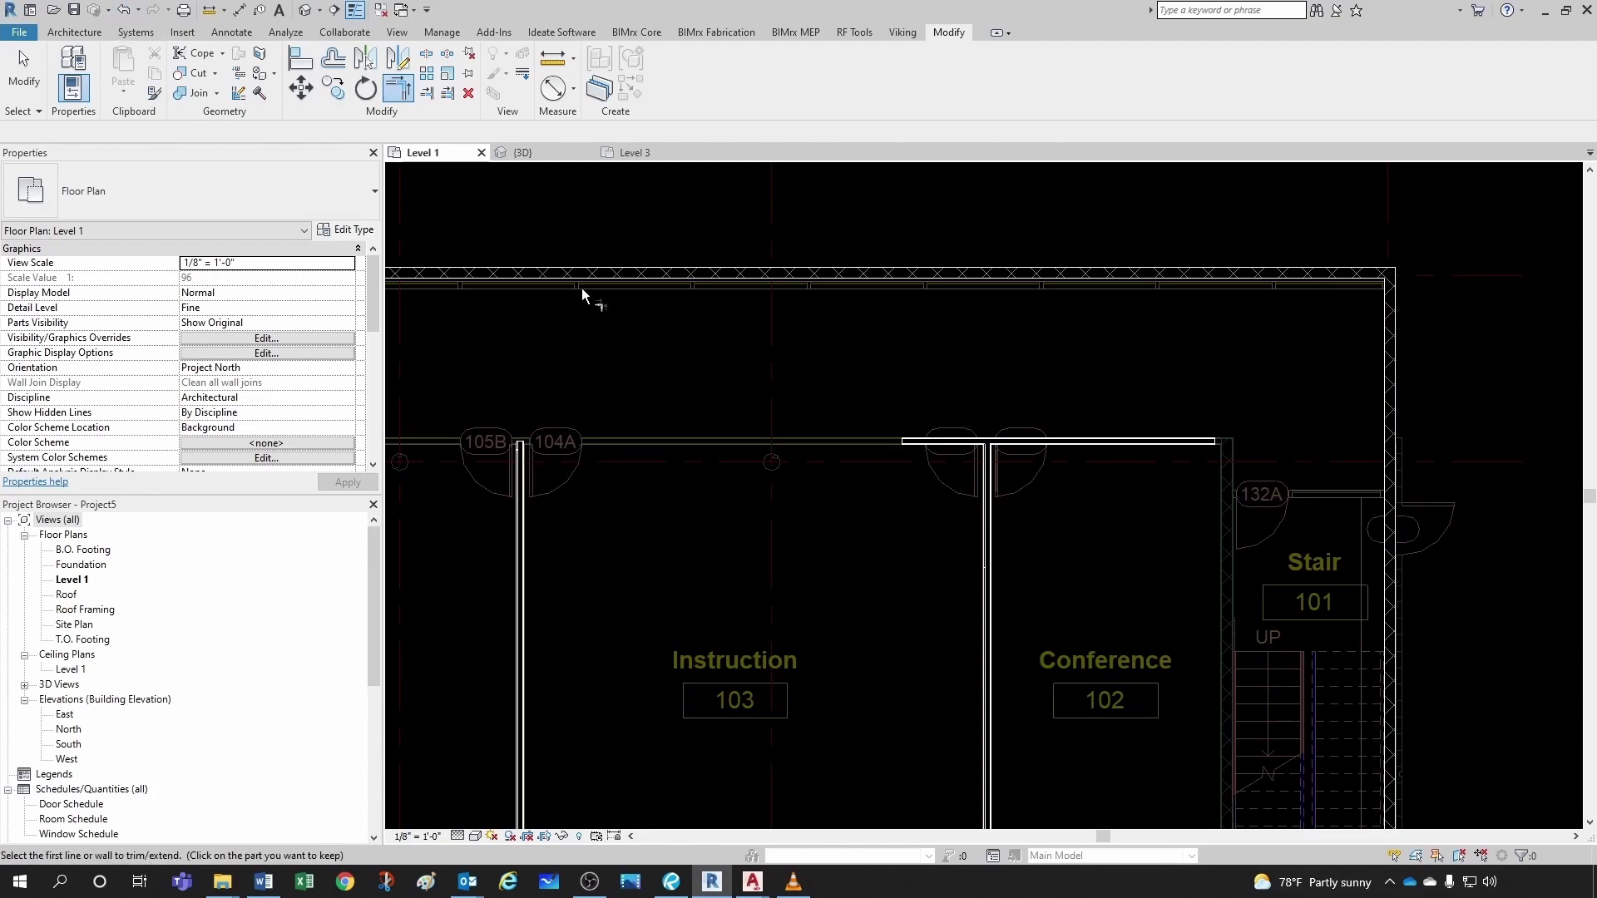
- Stretch the horizontal corridor wall's free end along the DWG partition past rooms 103, 104 and 105 to grid 4 beside Instruction 106
{"action": "scroll", "coordinate": [875, 539], "scroll_direction": "down", "scroll_amount": 4}
{"action": "scroll", "coordinate": [897, 529], "scroll_direction": "down", "scroll_amount": 2}
{"action": "left_click", "coordinate": [891, 502]}
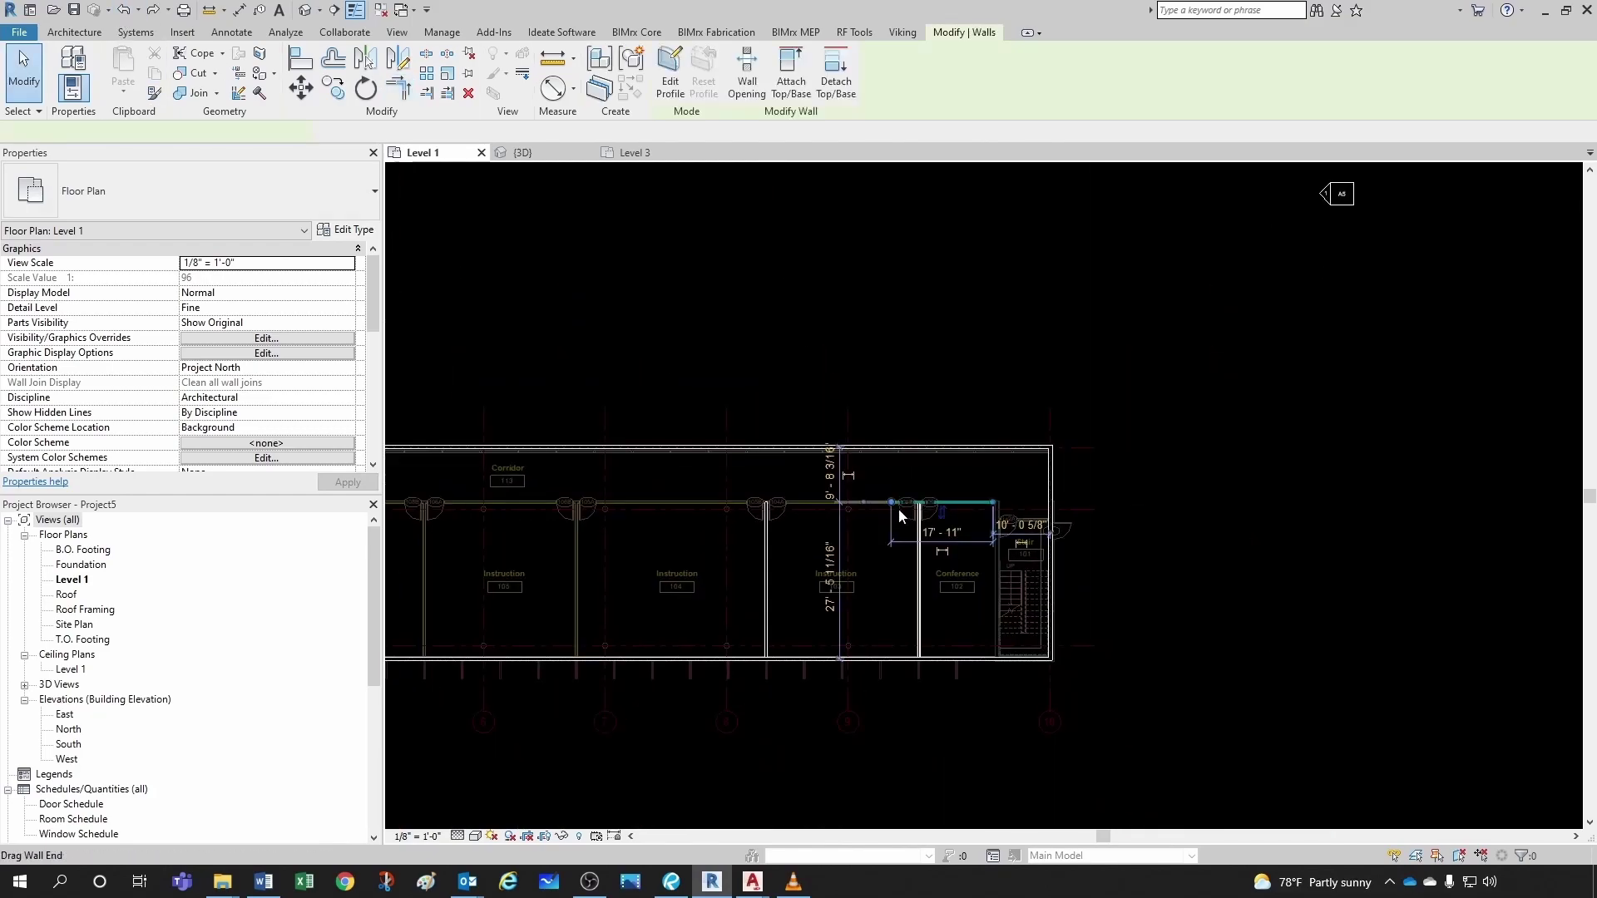
{"action": "left_click_drag", "start_coordinate": [891, 501], "coordinate": [563, 552]}
{"action": "scroll", "coordinate": [624, 528], "scroll_direction": "down", "scroll_amount": 2}
{"action": "scroll", "coordinate": [616, 517], "scroll_direction": "down", "scroll_amount": 2}
{"action": "middle_click_drag", "start_coordinate": [562, 551], "coordinate": [563, 553]}
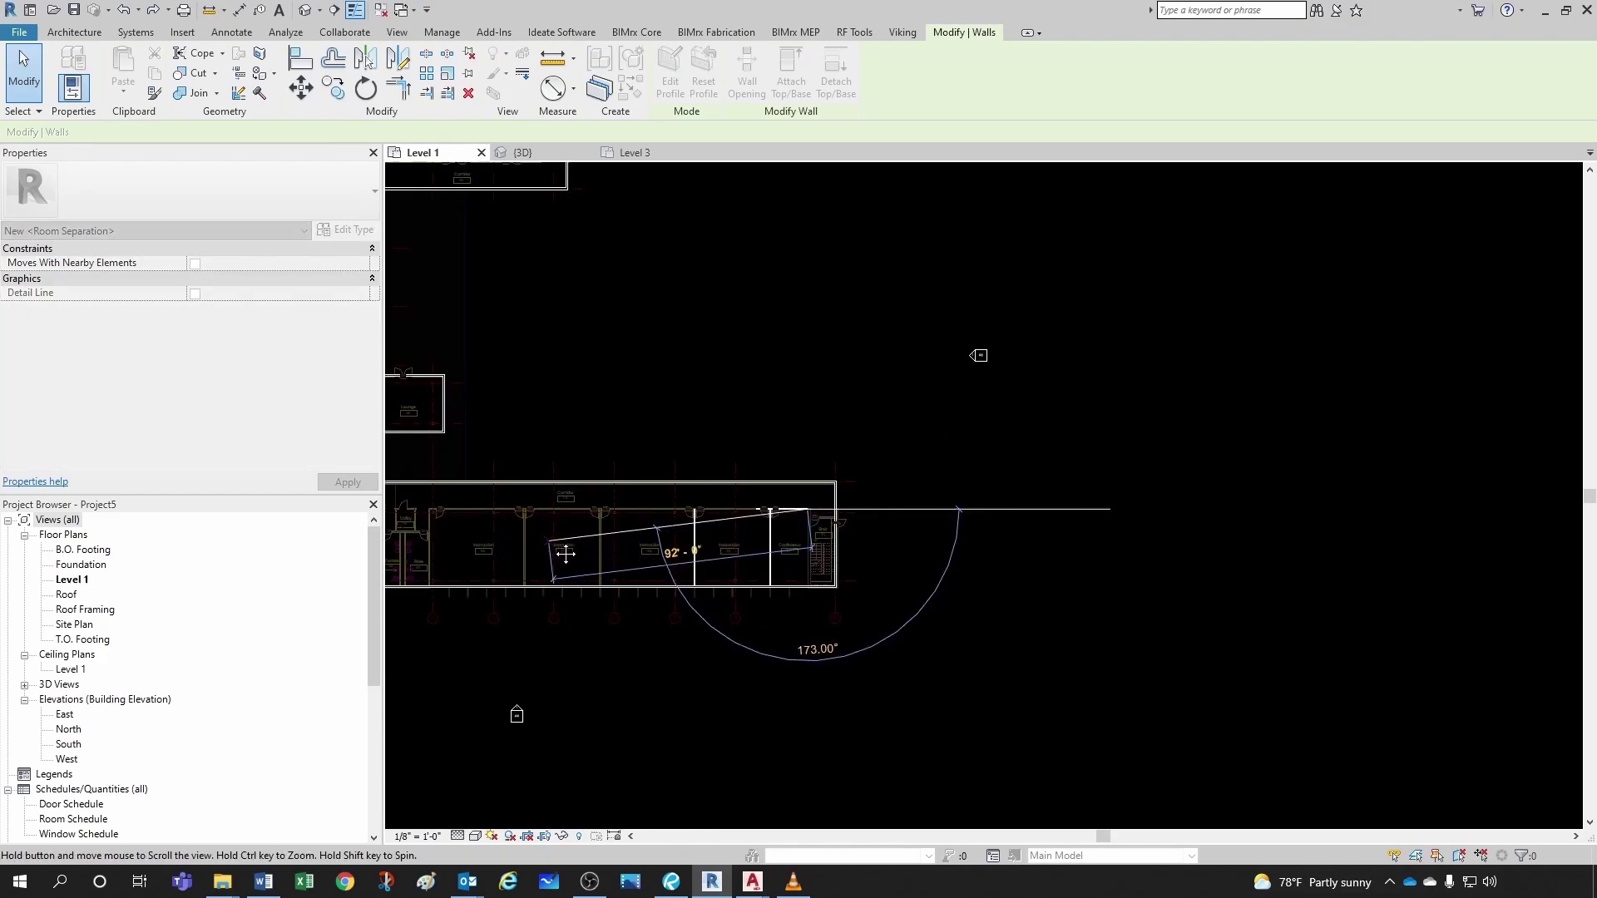
{"action": "left_click_drag", "start_coordinate": [563, 552], "coordinate": [788, 588]}
{"action": "middle_click_drag", "start_coordinate": [563, 552], "coordinate": [796, 588]}
{"action": "left_click_drag", "start_coordinate": [788, 588], "coordinate": [624, 464]}
{"action": "scroll", "coordinate": [677, 581], "scroll_direction": "up", "scroll_amount": 5}
{"action": "scroll", "coordinate": [676, 563], "scroll_direction": "up", "scroll_amount": 2}
{"action": "key", "text": "Escape"}
- Using the Interior - 4 7/8" Partition (1-hr) type, draw a vertical wall between Male 107 and Instruction 106, stopping just below the corridor wall
{"action": "scroll", "coordinate": [624, 470], "scroll_direction": "down", "scroll_amount": 6}
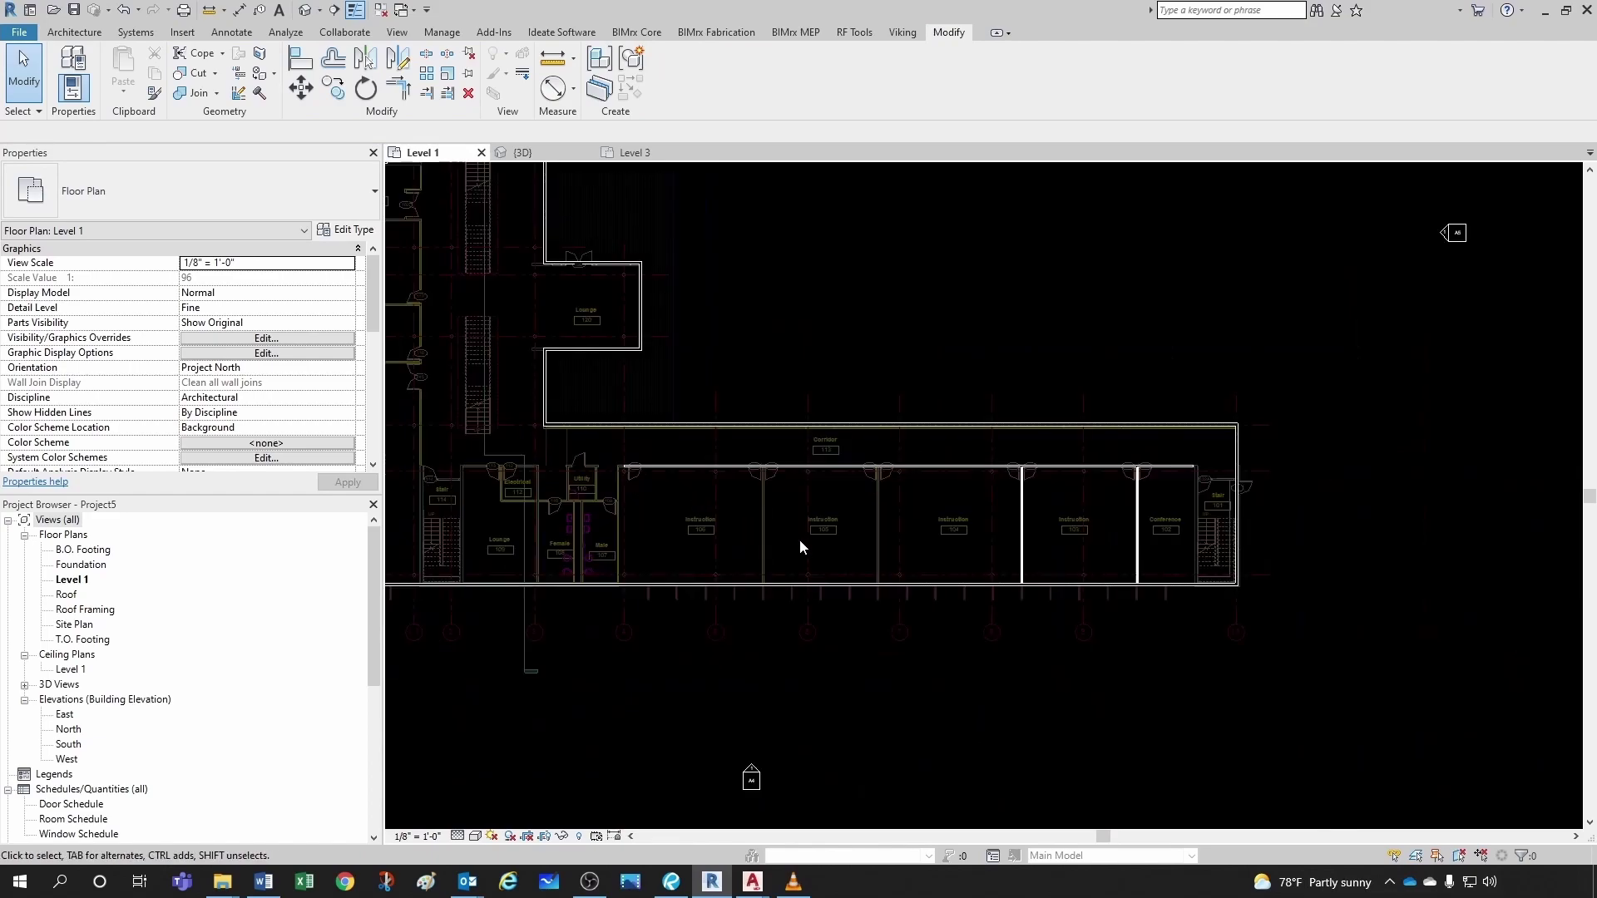
{"action": "key", "text": "w"}
{"action": "key", "text": "a"}
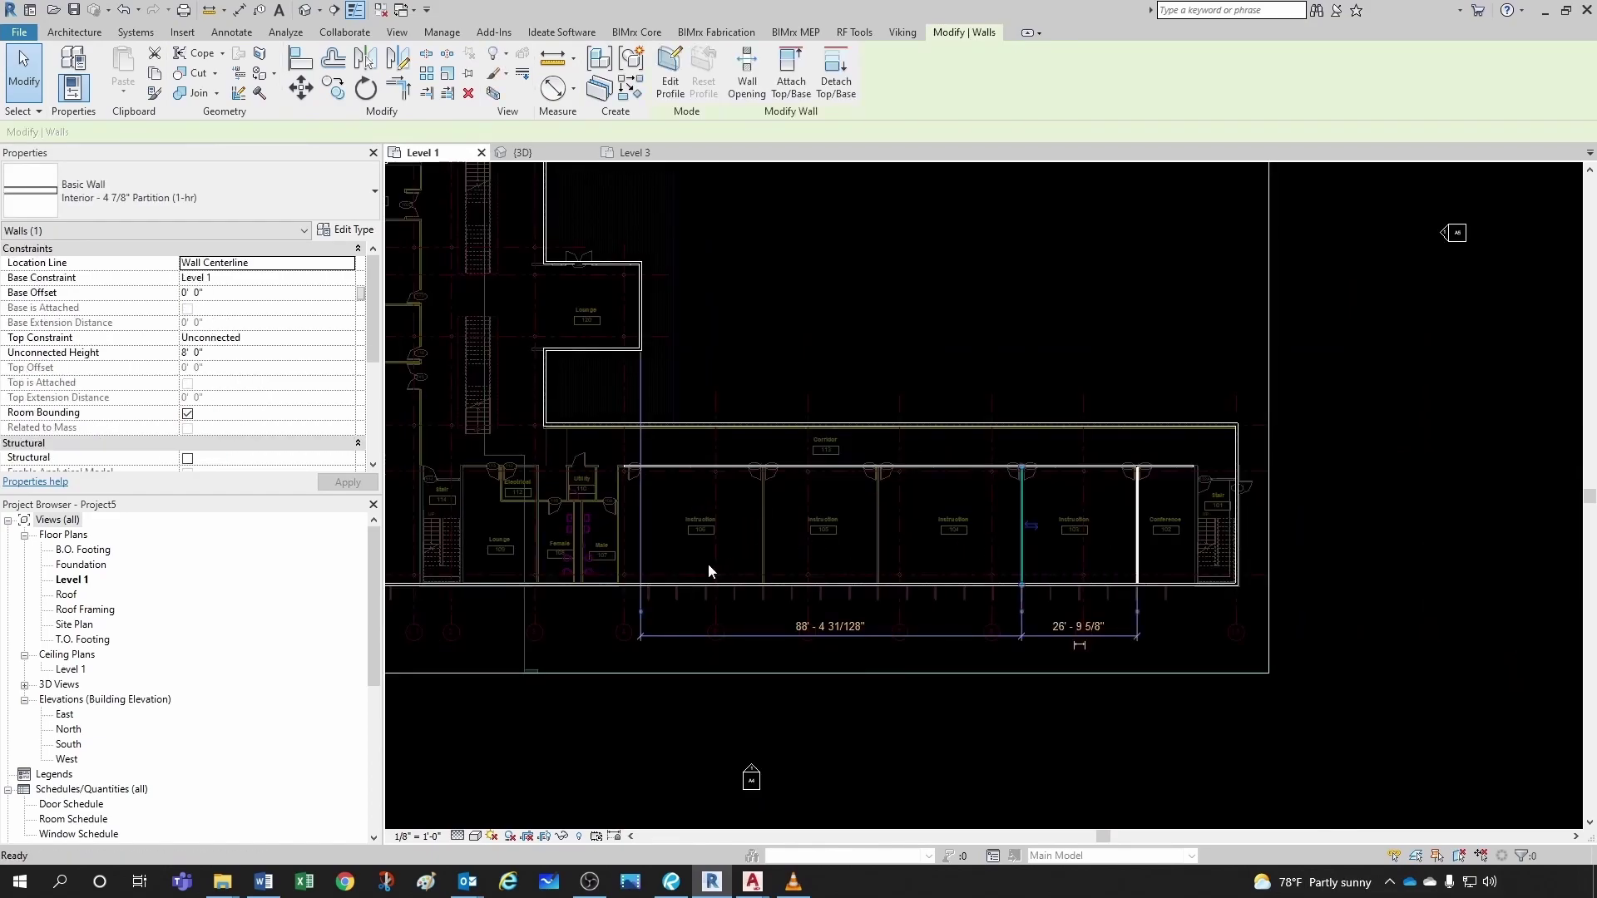
{"action": "scroll", "coordinate": [645, 576], "scroll_direction": "up", "scroll_amount": 2}
{"action": "scroll", "coordinate": [633, 589], "scroll_direction": "up", "scroll_amount": 5}
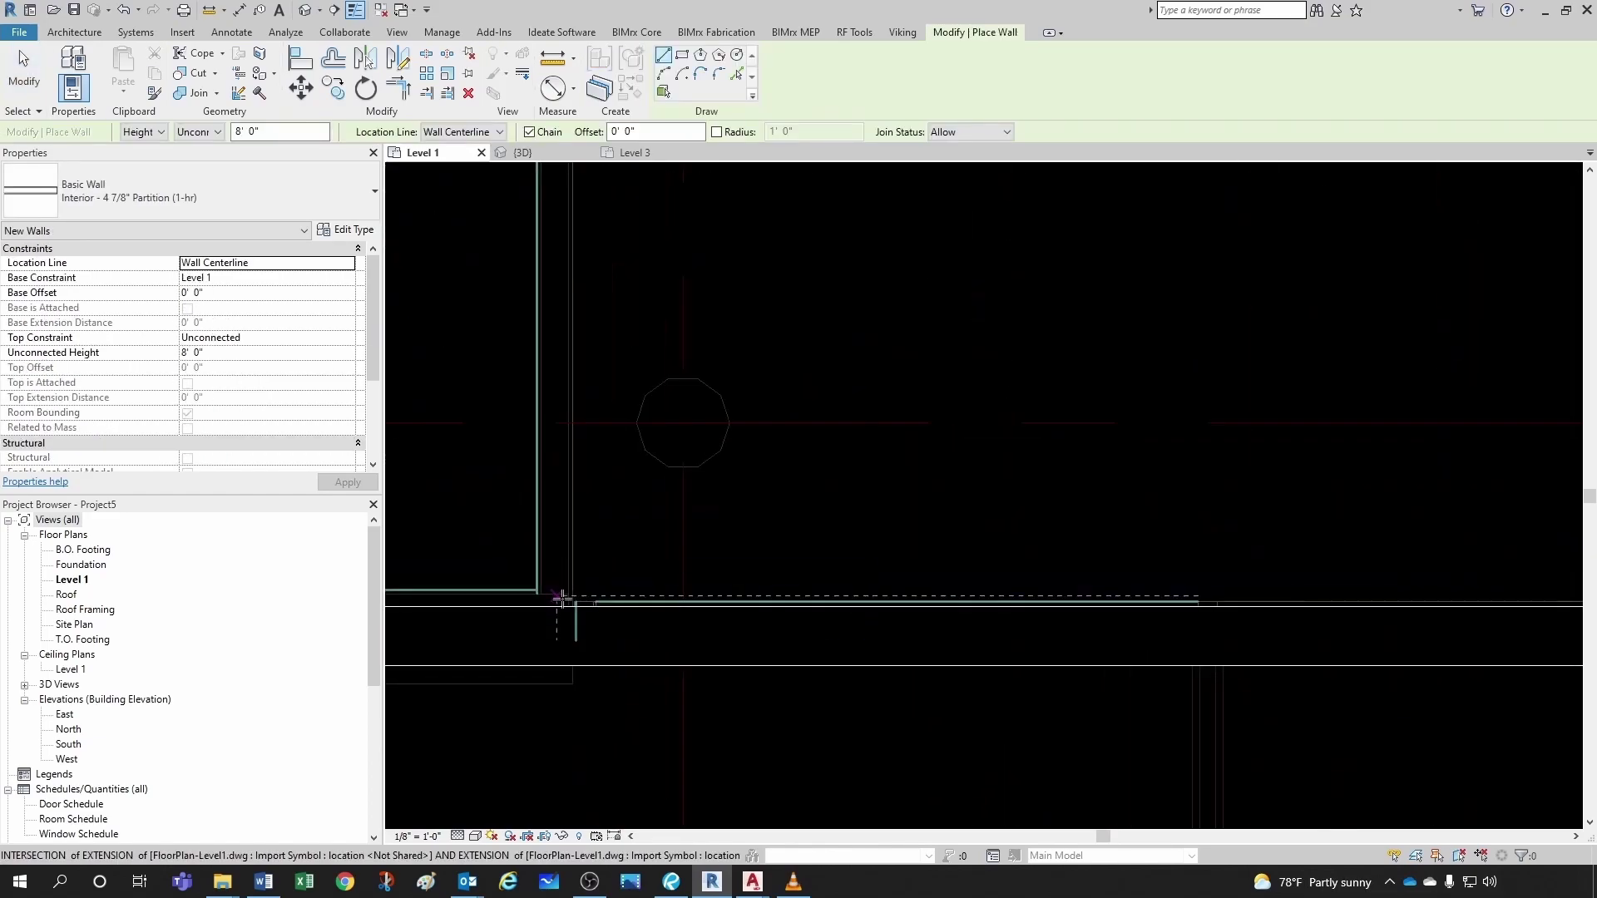
{"action": "left_click", "coordinate": [552, 604]}
{"action": "scroll", "coordinate": [549, 541], "scroll_direction": "down", "scroll_amount": 3}
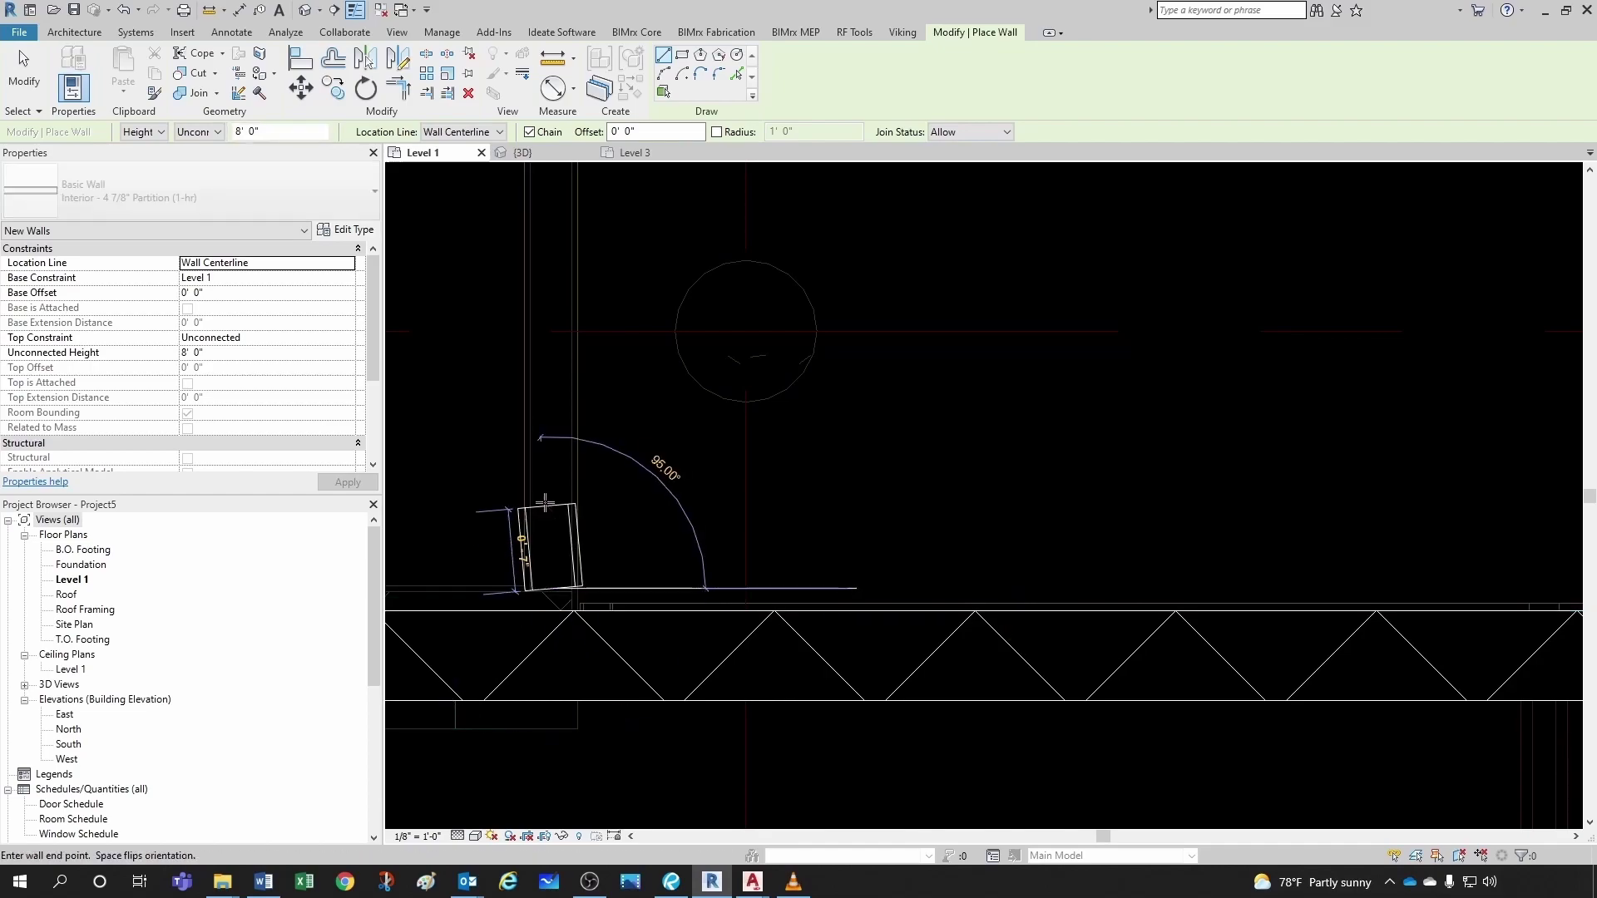
{"action": "scroll", "coordinate": [546, 504], "scroll_direction": "down", "scroll_amount": 4}
{"action": "middle_click_drag", "start_coordinate": [599, 299], "coordinate": [641, 761]}
{"action": "scroll", "coordinate": [641, 762], "scroll_direction": "down", "scroll_amount": 1}
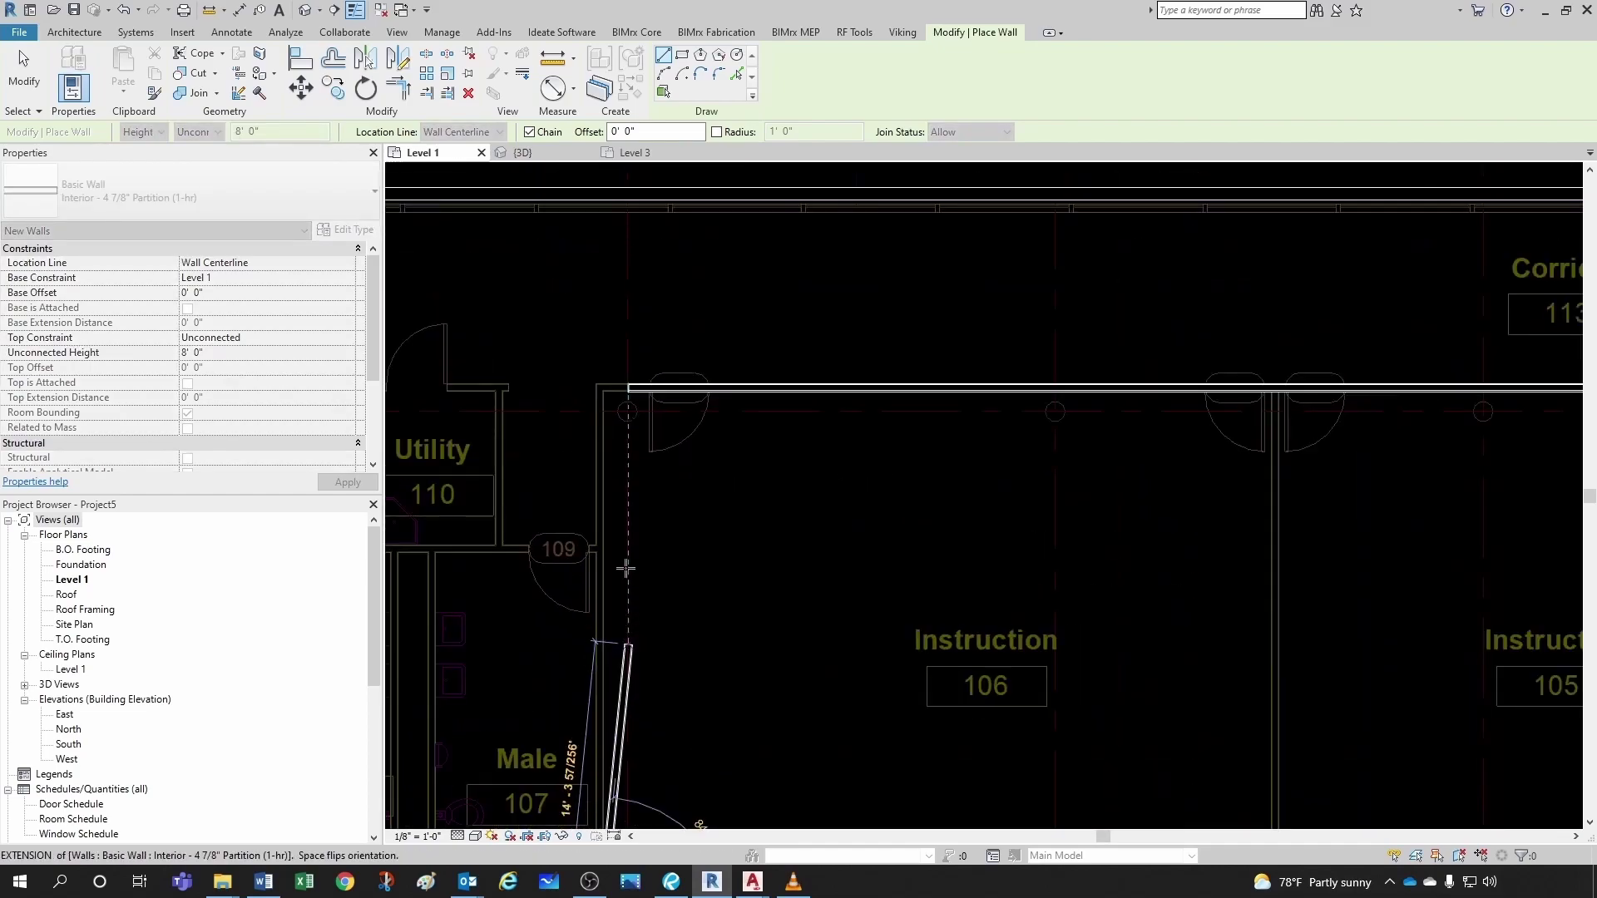
{"action": "scroll", "coordinate": [602, 379], "scroll_direction": "up", "scroll_amount": 2}
{"action": "left_click", "coordinate": [608, 445]}
{"action": "key", "text": "Escape"}
{"action": "key", "text": "Escape"}
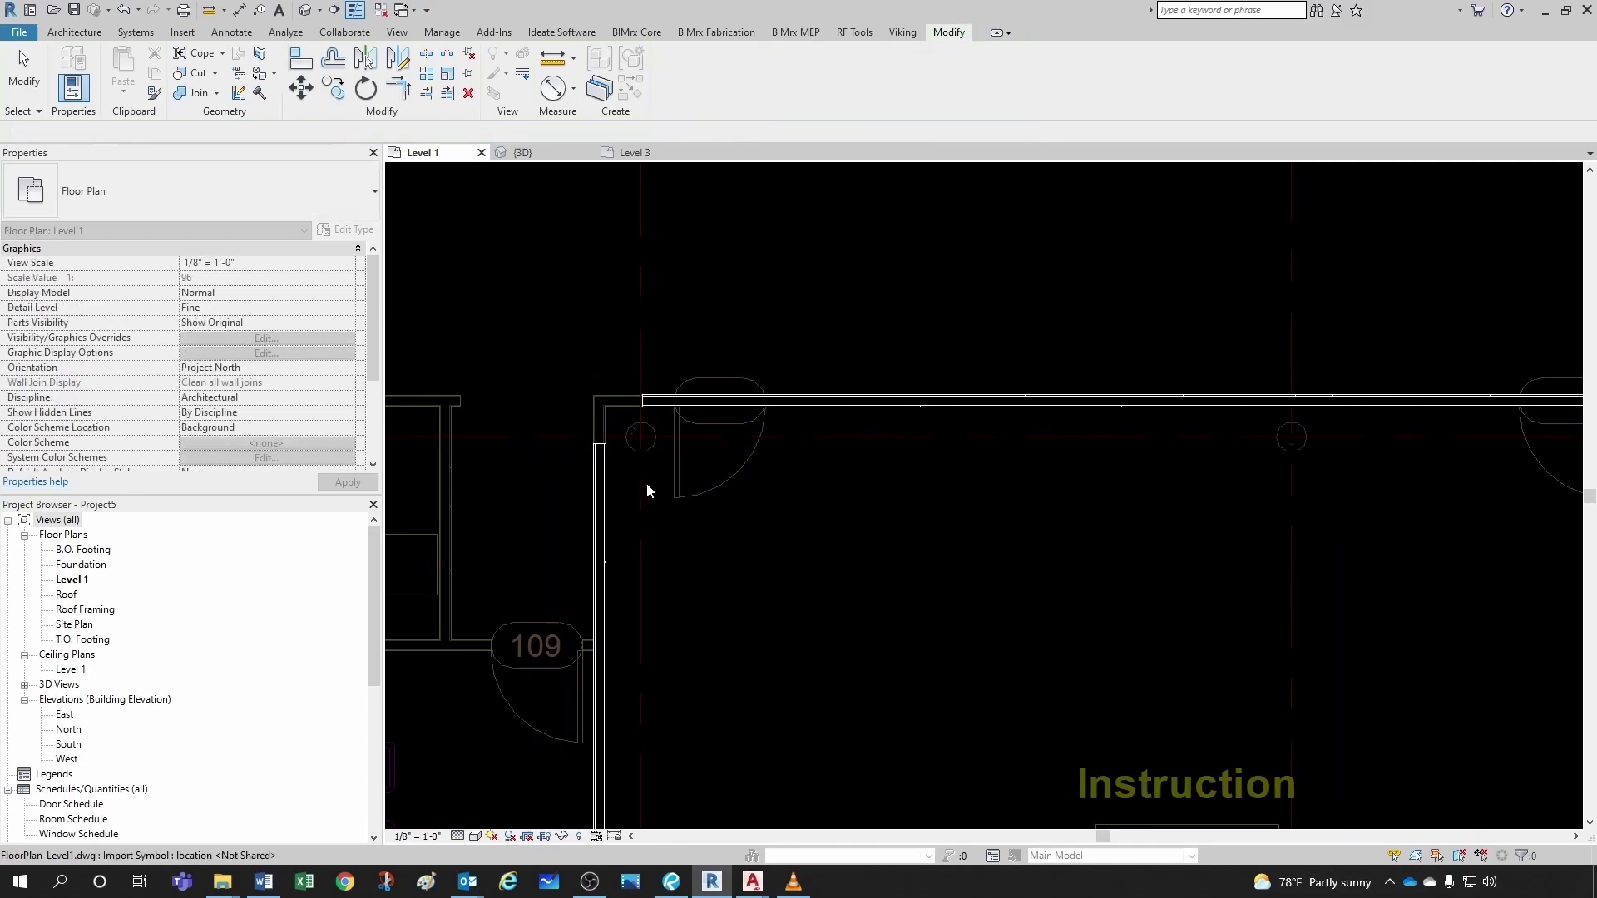
- Trim the new vertical wall and the horizontal corridor wall into a corner at Instruction 106
{"action": "key", "text": "t"}
{"action": "key", "text": "r"}
{"action": "left_click", "coordinate": [604, 520]}
{"action": "left_click", "coordinate": [667, 402]}
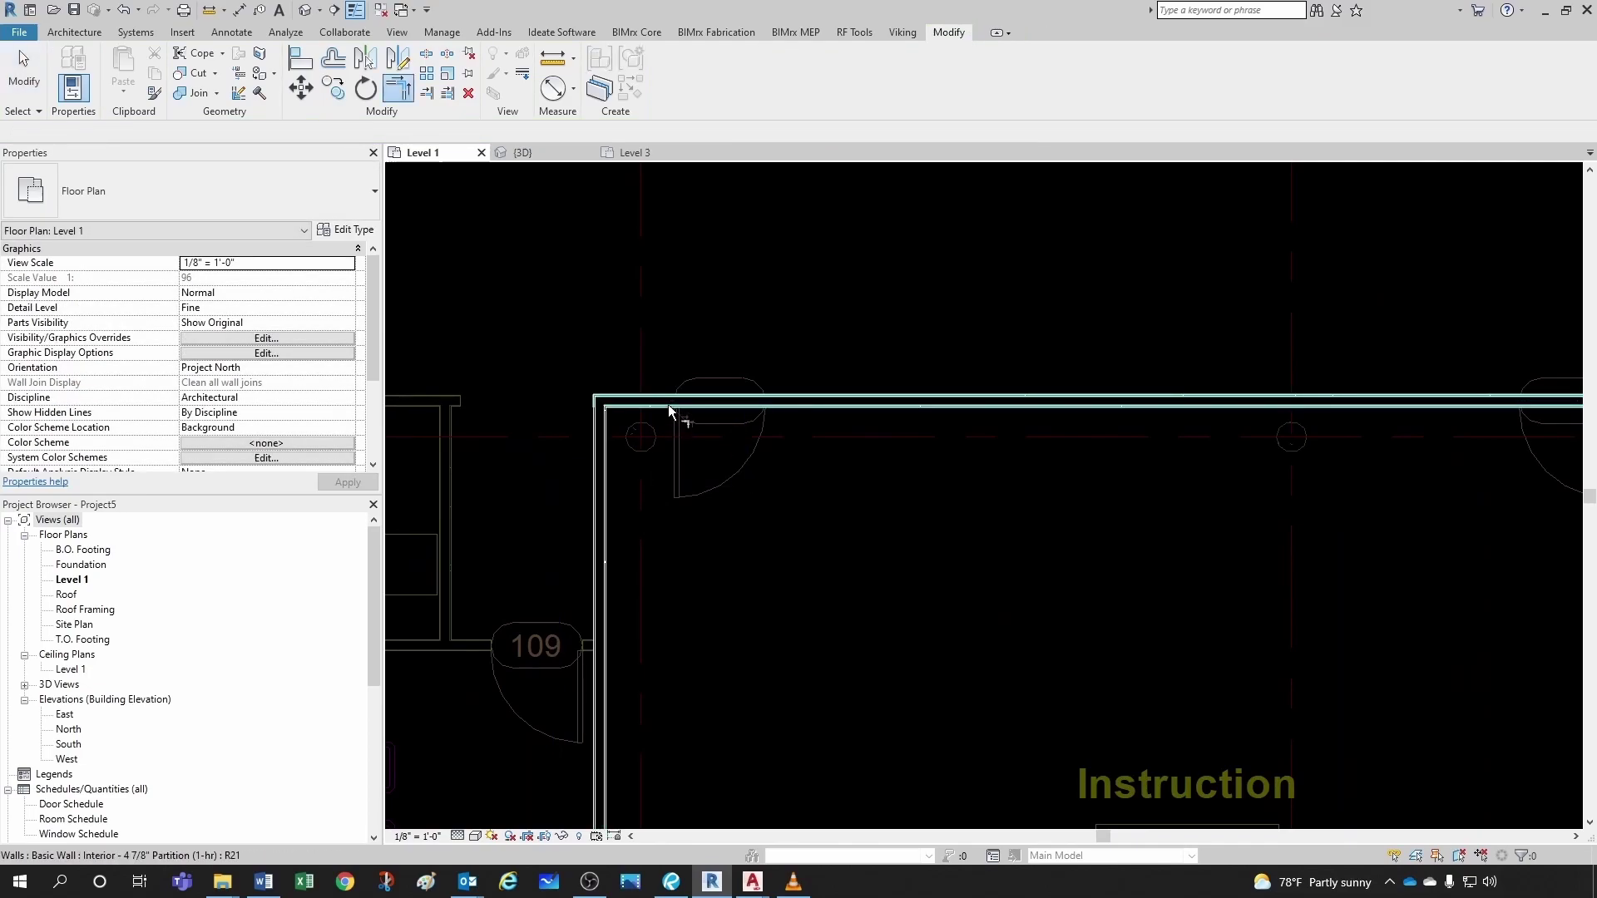
{"action": "key", "text": "Escape"}
- Extend the lower end of the wall between Male 107 and Instruction 106 to meet the exterior masonry wall
{"action": "scroll", "coordinate": [648, 424], "scroll_direction": "down", "scroll_amount": 1}
{"action": "scroll", "coordinate": [692, 582], "scroll_direction": "down", "scroll_amount": 1}
{"action": "scroll", "coordinate": [656, 645], "scroll_direction": "up", "scroll_amount": 2}
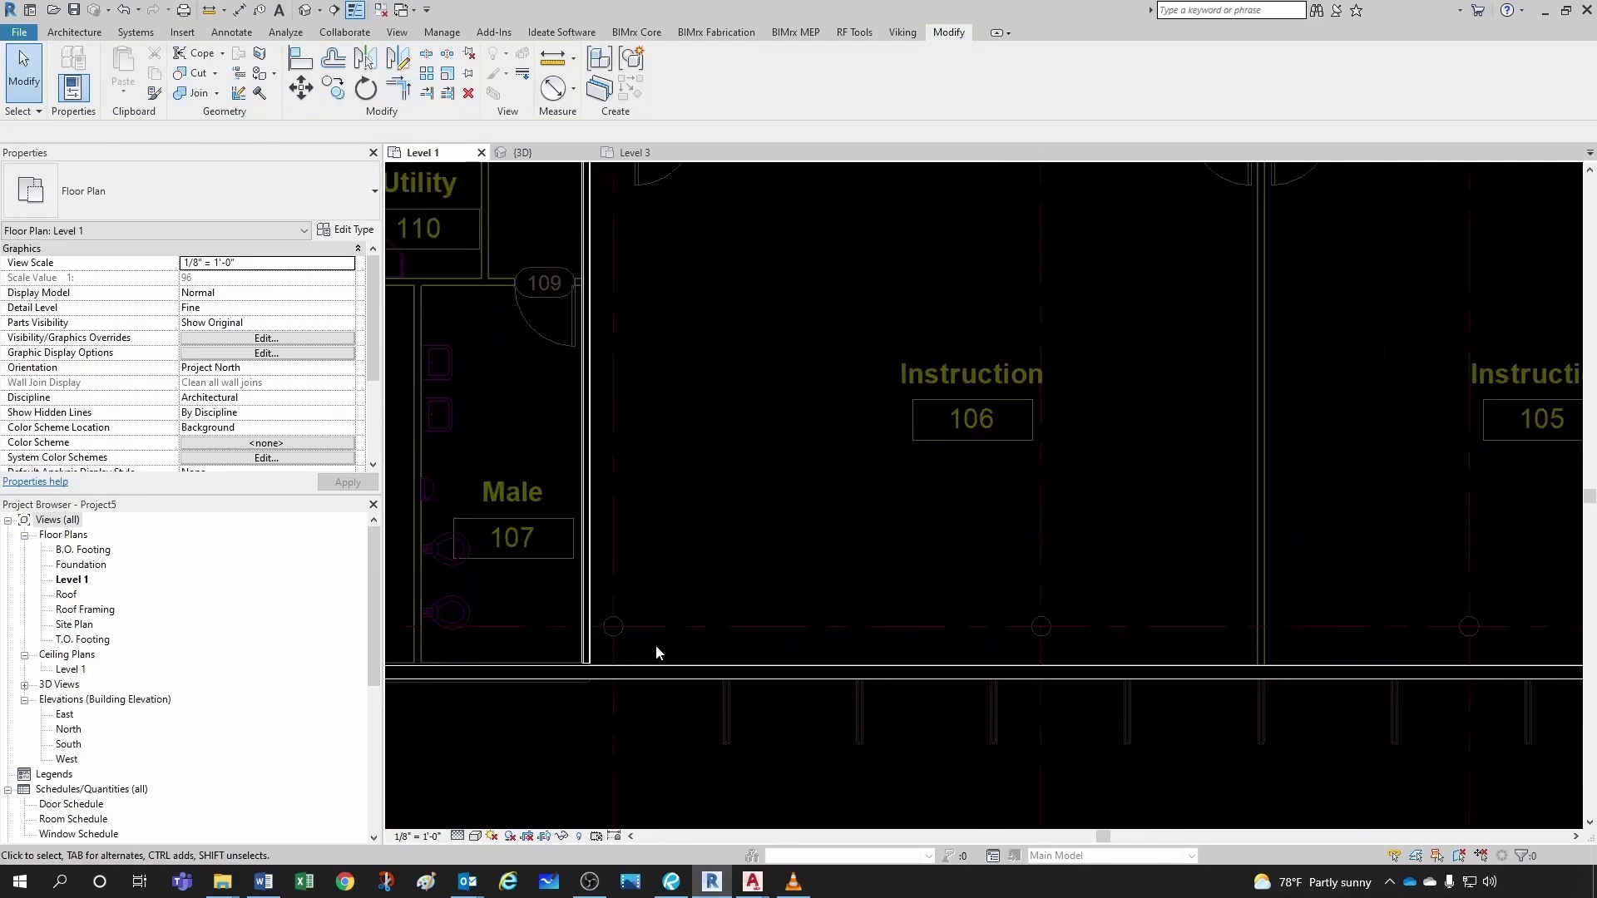
{"action": "scroll", "coordinate": [579, 660], "scroll_direction": "up", "scroll_amount": 4}
{"action": "left_click", "coordinate": [598, 648]}
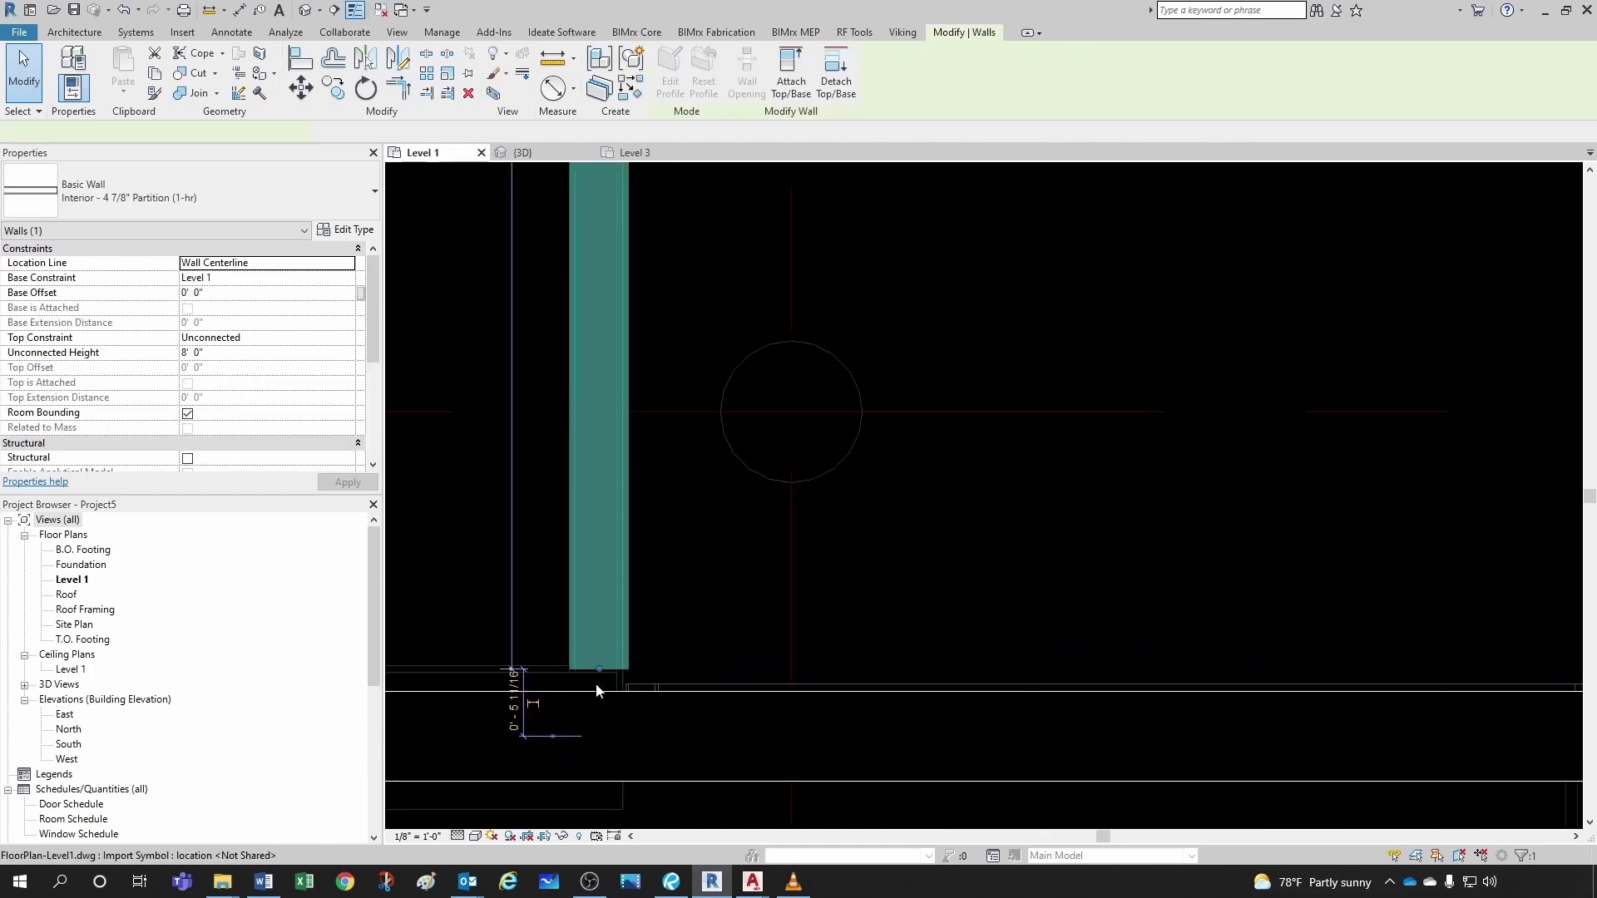
{"action": "scroll", "coordinate": [742, 601], "scroll_direction": "down", "scroll_amount": 5}
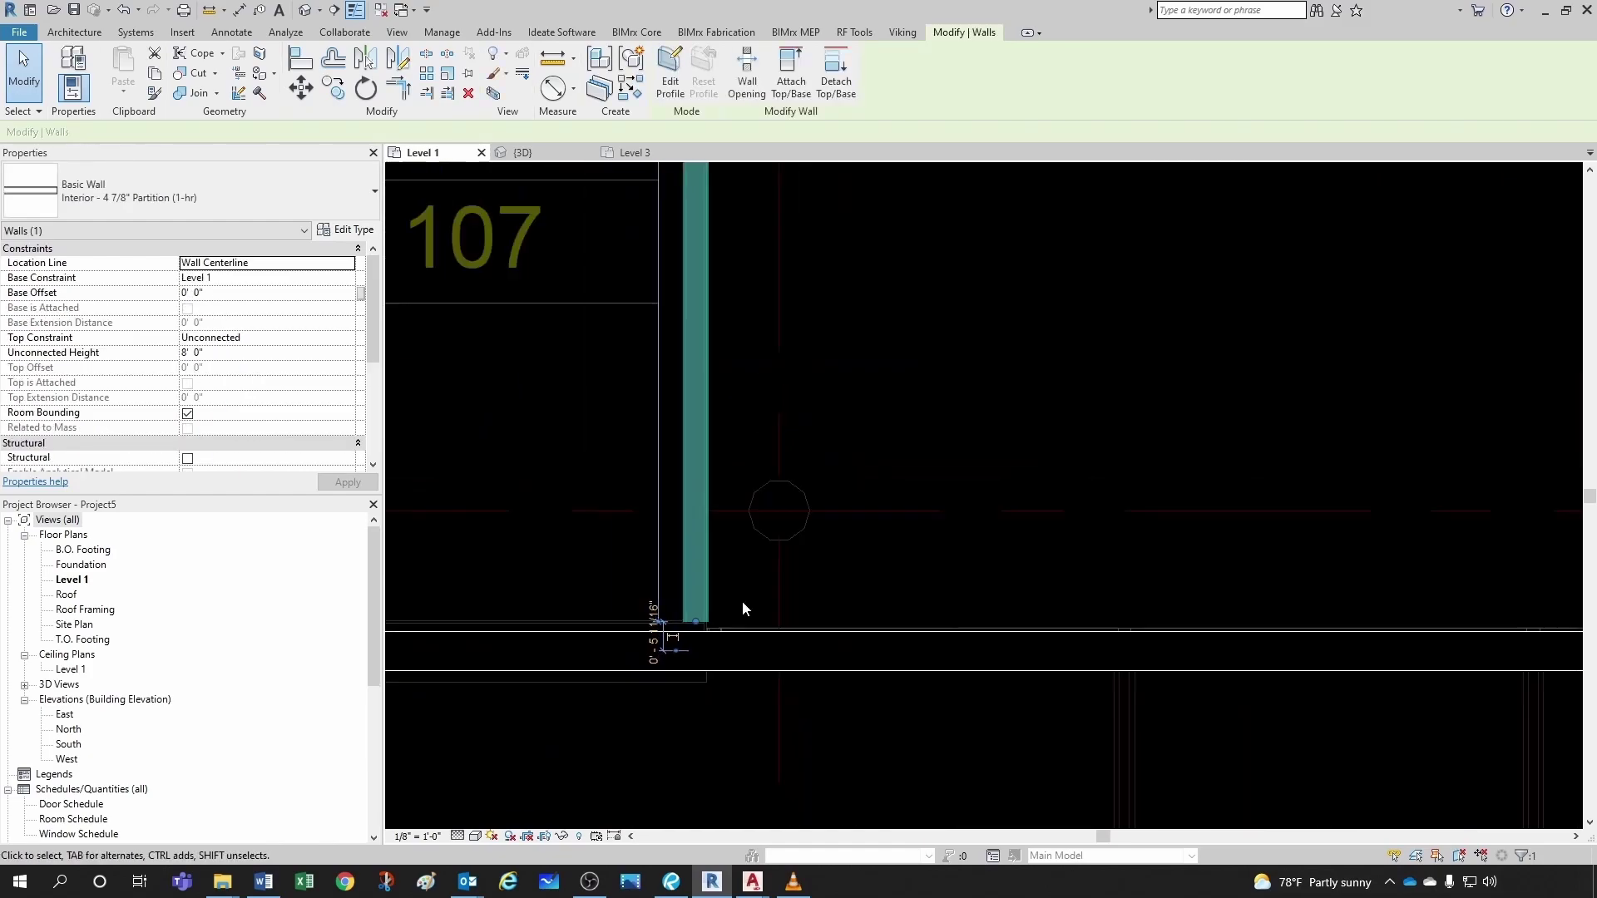
{"action": "left_click", "coordinate": [742, 601]}
{"action": "scroll", "coordinate": [597, 627], "scroll_direction": "down", "scroll_amount": 2}
{"action": "scroll", "coordinate": [582, 636], "scroll_direction": "up", "scroll_amount": 1}
{"action": "scroll", "coordinate": [689, 605], "scroll_direction": "down", "scroll_amount": 5}
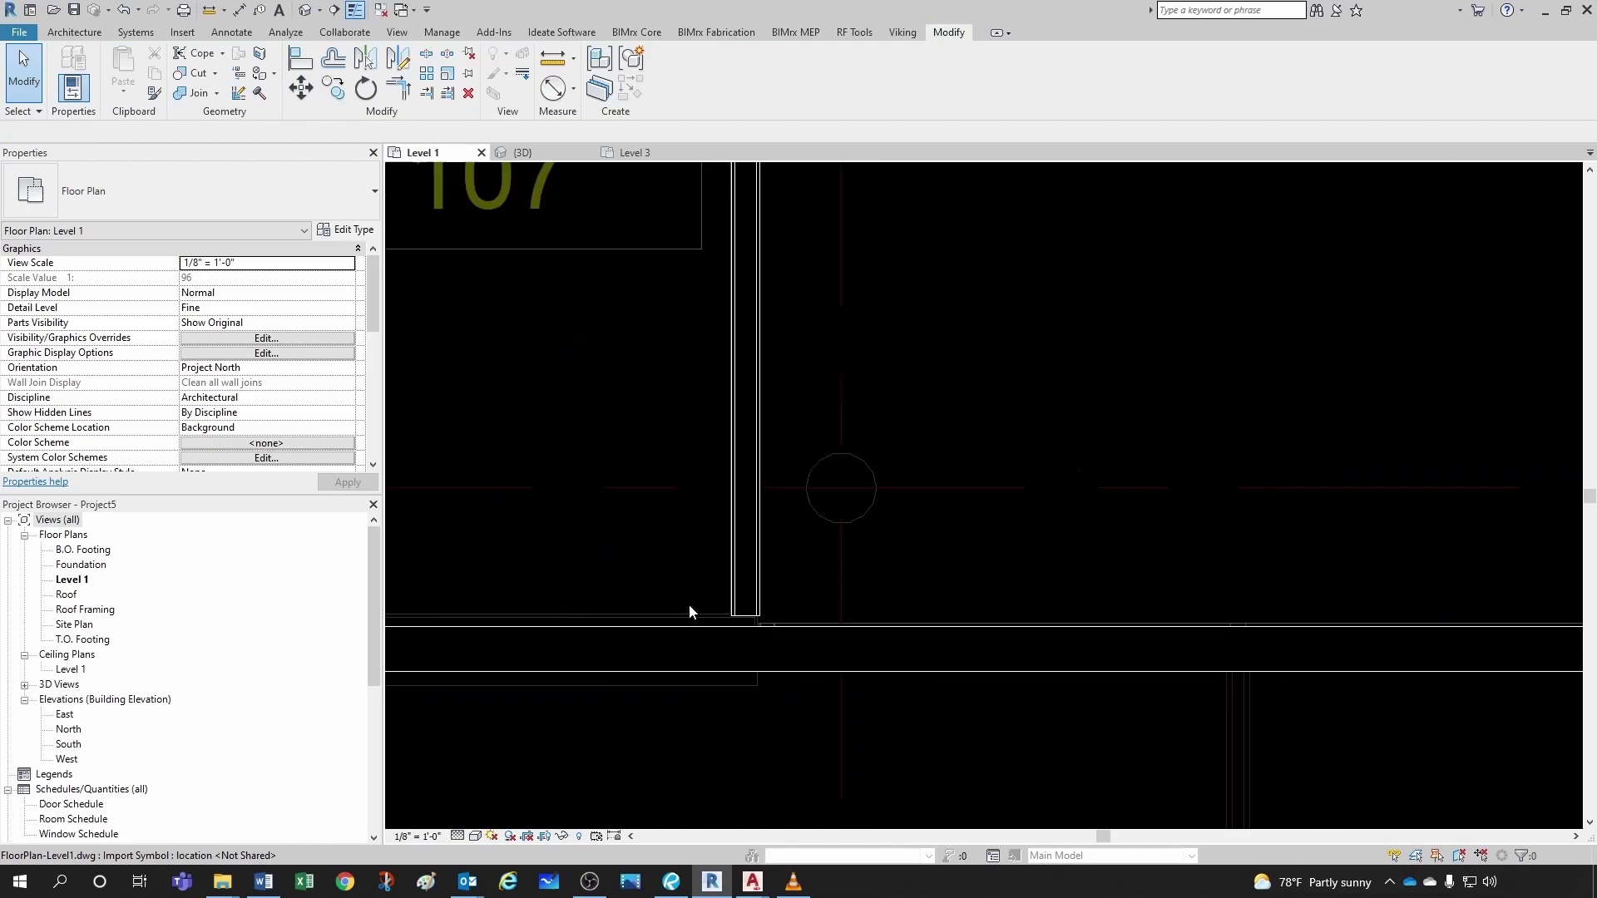
{"action": "scroll", "coordinate": [730, 606], "scroll_direction": "up", "scroll_amount": 6}
{"action": "scroll", "coordinate": [734, 609], "scroll_direction": "up", "scroll_amount": 5}
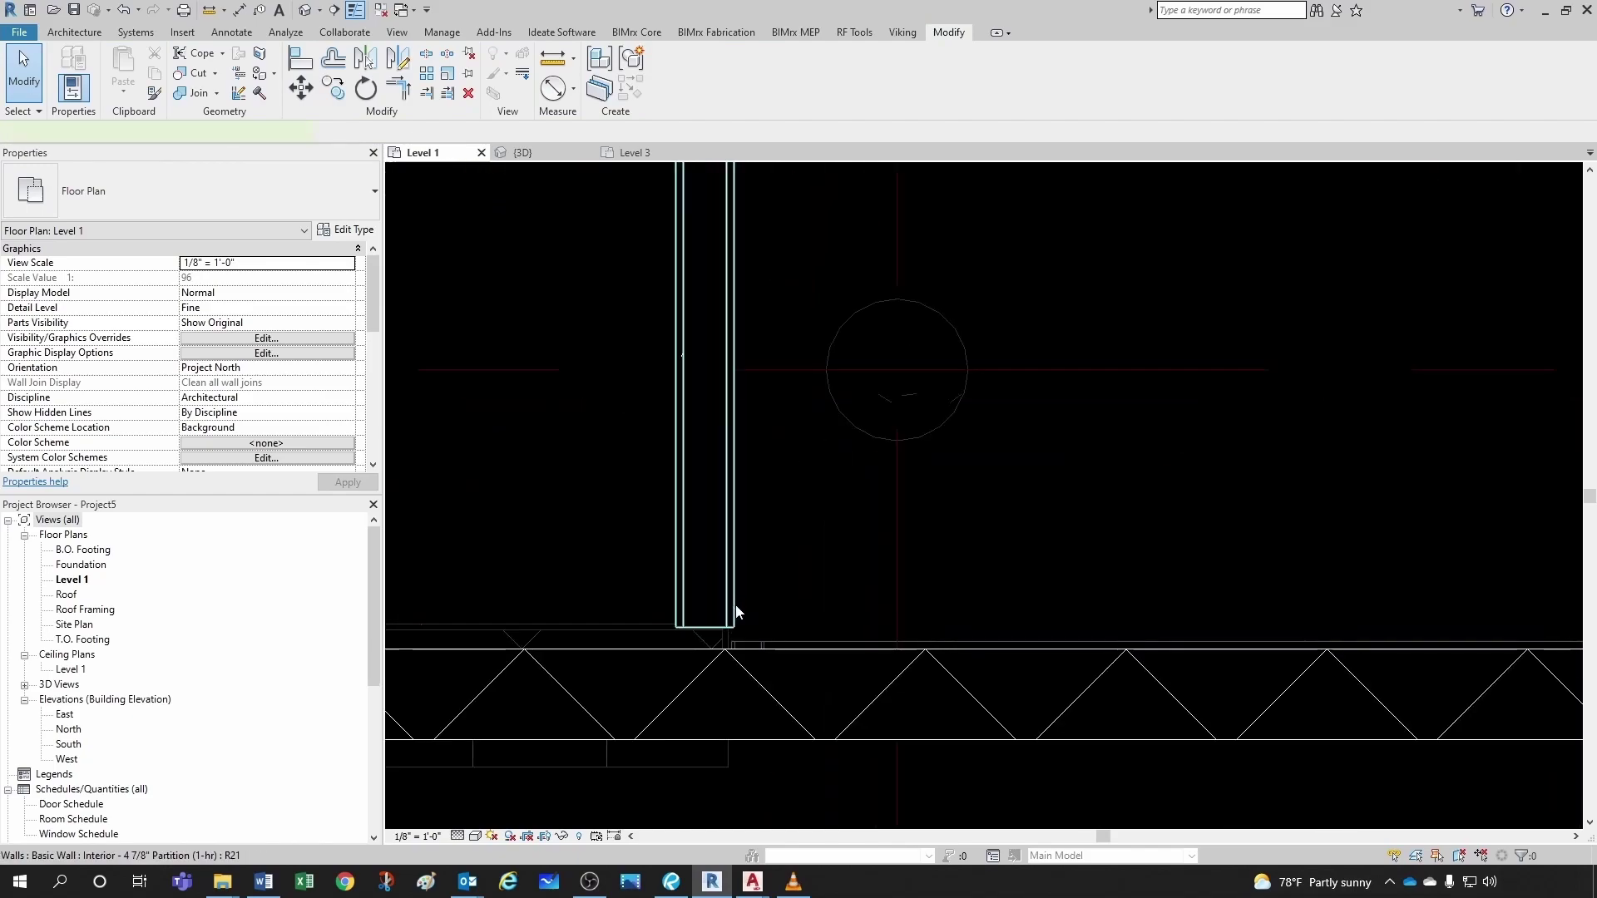
{"action": "left_click", "coordinate": [733, 612]}
{"action": "left_click_drag", "start_coordinate": [703, 608], "coordinate": [701, 664]}
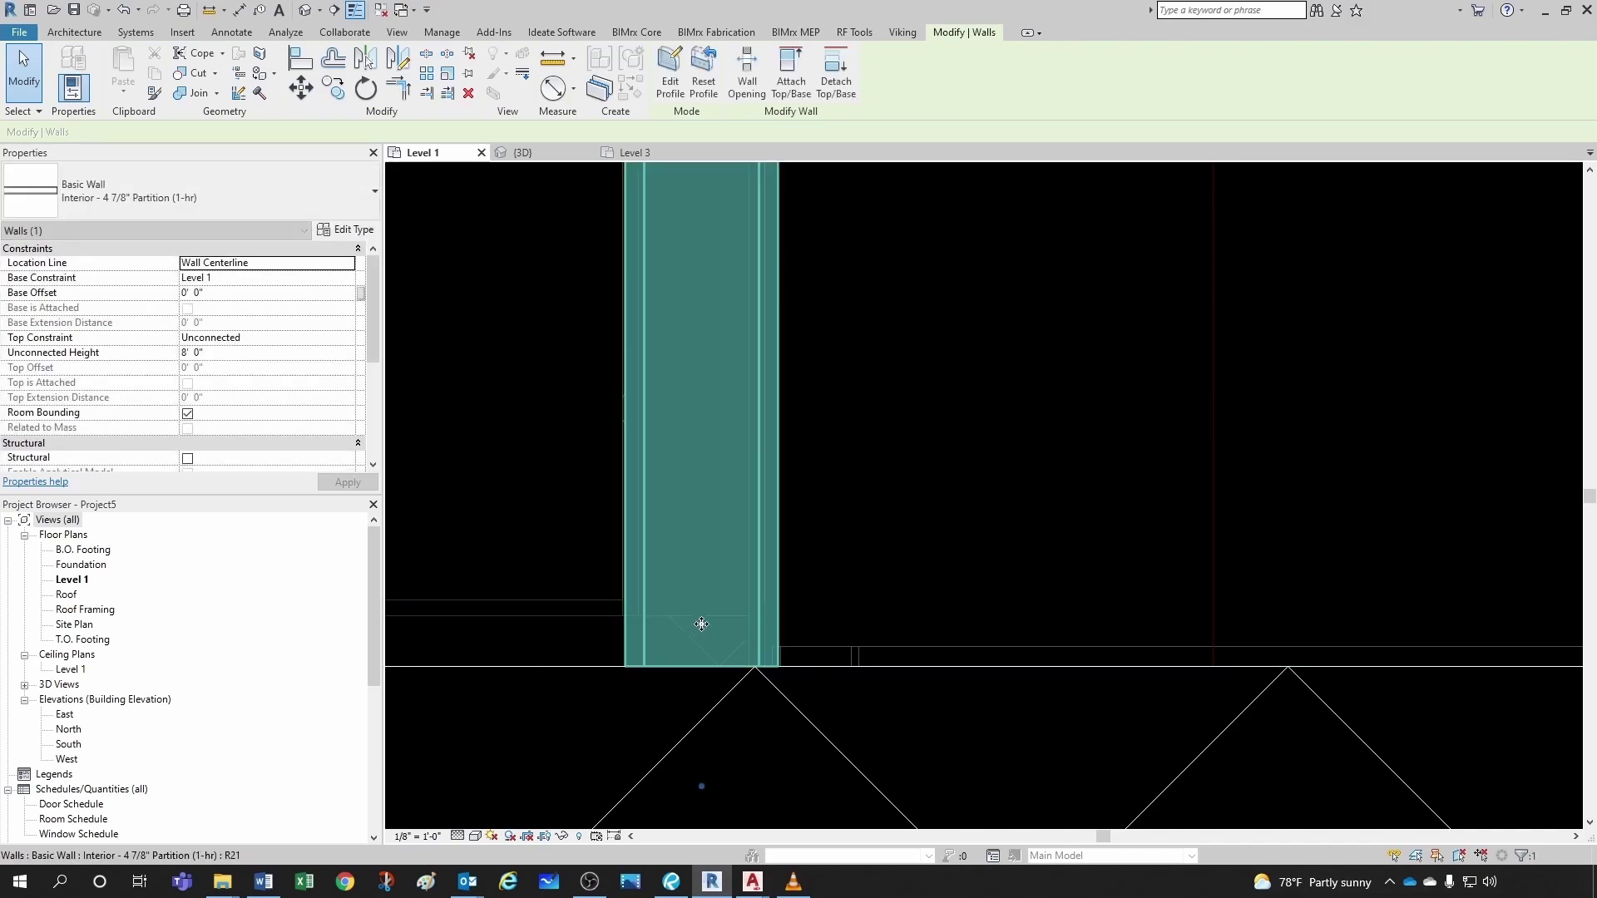
{"action": "key", "text": "Escape"}
- Using the existing partition's type, draw a vertical wall between Instruction 105 and Instruction 104 from the exterior wall to the corridor wall
{"action": "scroll", "coordinate": [685, 535], "scroll_direction": "down", "scroll_amount": 3}
{"action": "scroll", "coordinate": [695, 584], "scroll_direction": "down", "scroll_amount": 6}
{"action": "scroll", "coordinate": [734, 584], "scroll_direction": "down", "scroll_amount": 5}
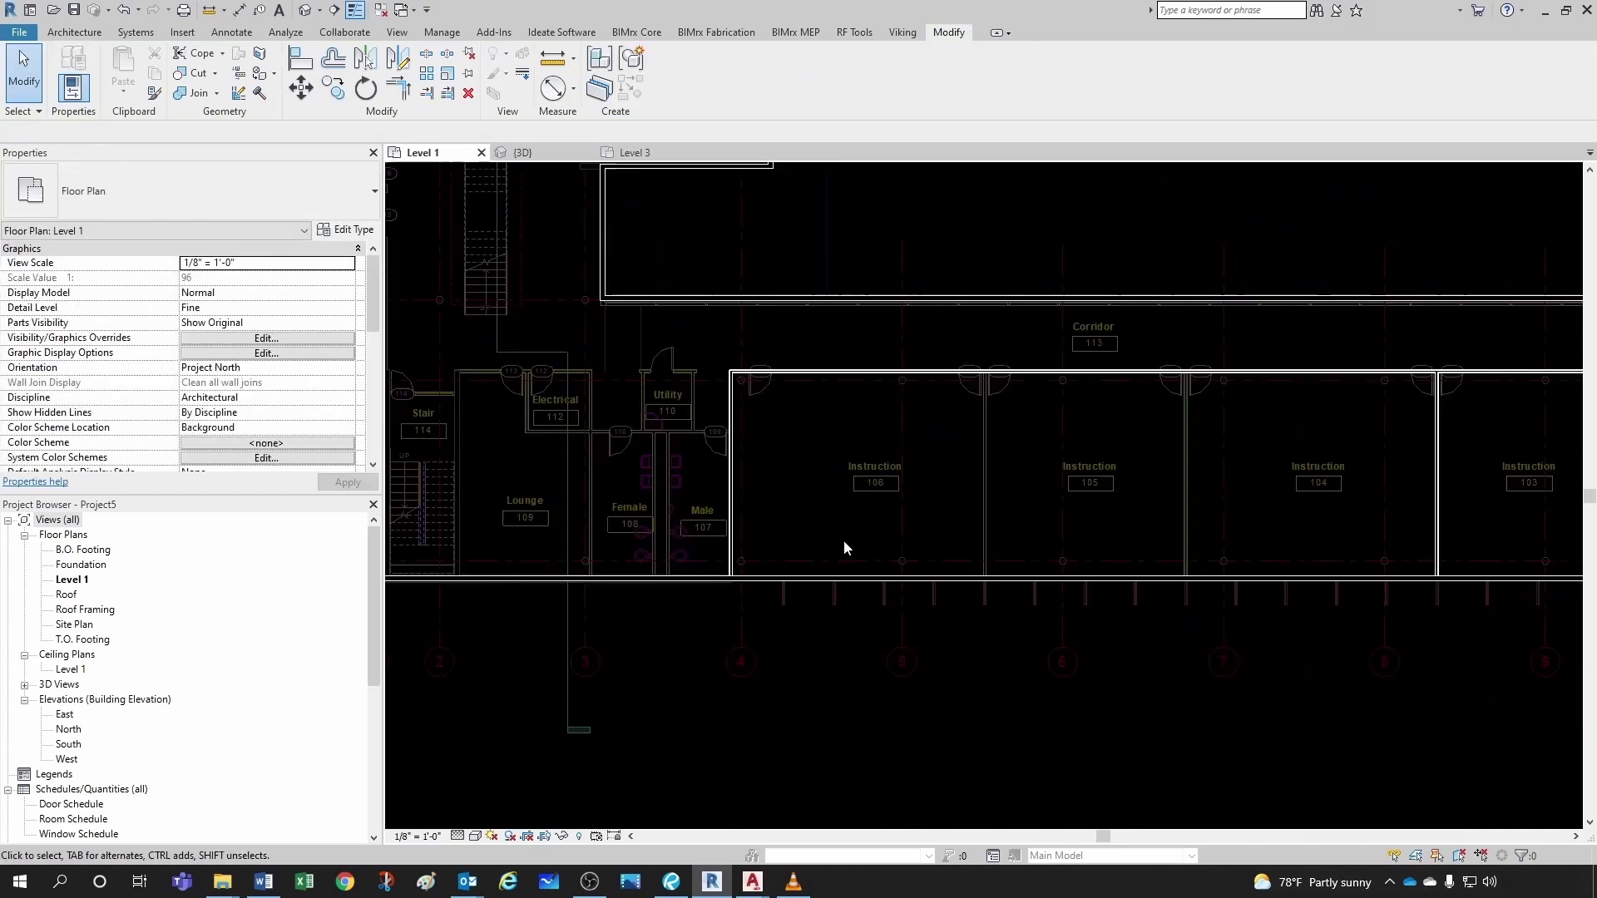
{"action": "middle_click_drag", "start_coordinate": [1119, 499], "coordinate": [810, 571]}
{"action": "scroll", "coordinate": [1025, 561], "scroll_direction": "up", "scroll_amount": 1}
{"action": "scroll", "coordinate": [1026, 561], "scroll_direction": "up", "scroll_amount": 1}
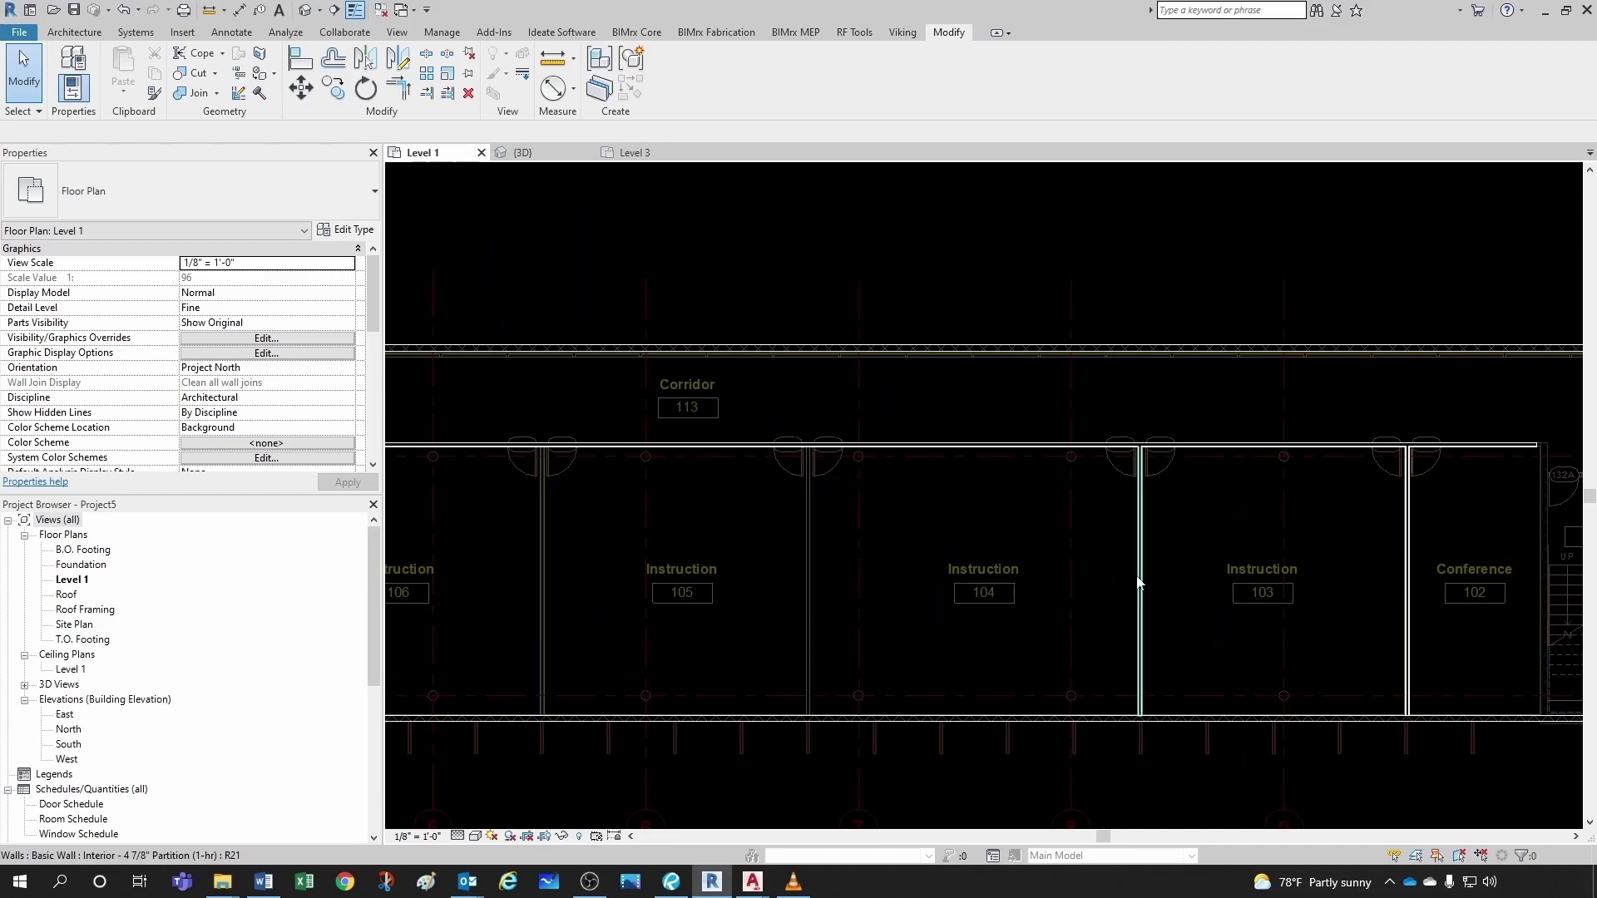
{"action": "left_click", "coordinate": [1145, 581]}
{"action": "key", "text": "s"}
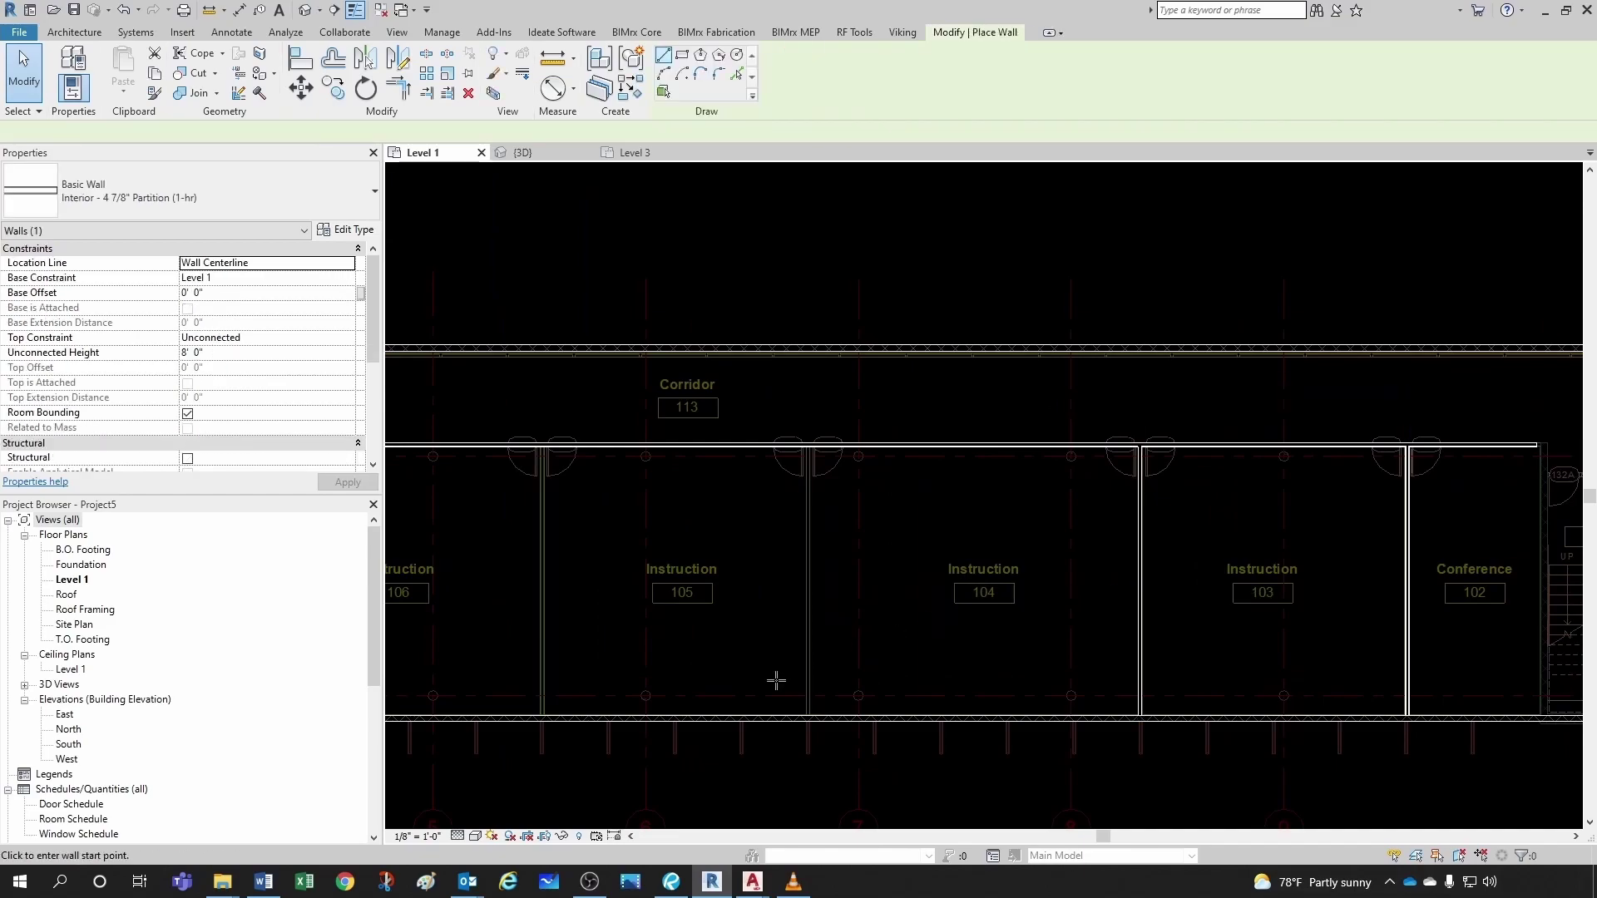
{"action": "scroll", "coordinate": [821, 730], "scroll_direction": "up", "scroll_amount": 5}
{"action": "scroll", "coordinate": [860, 710], "scroll_direction": "down", "scroll_amount": 2}
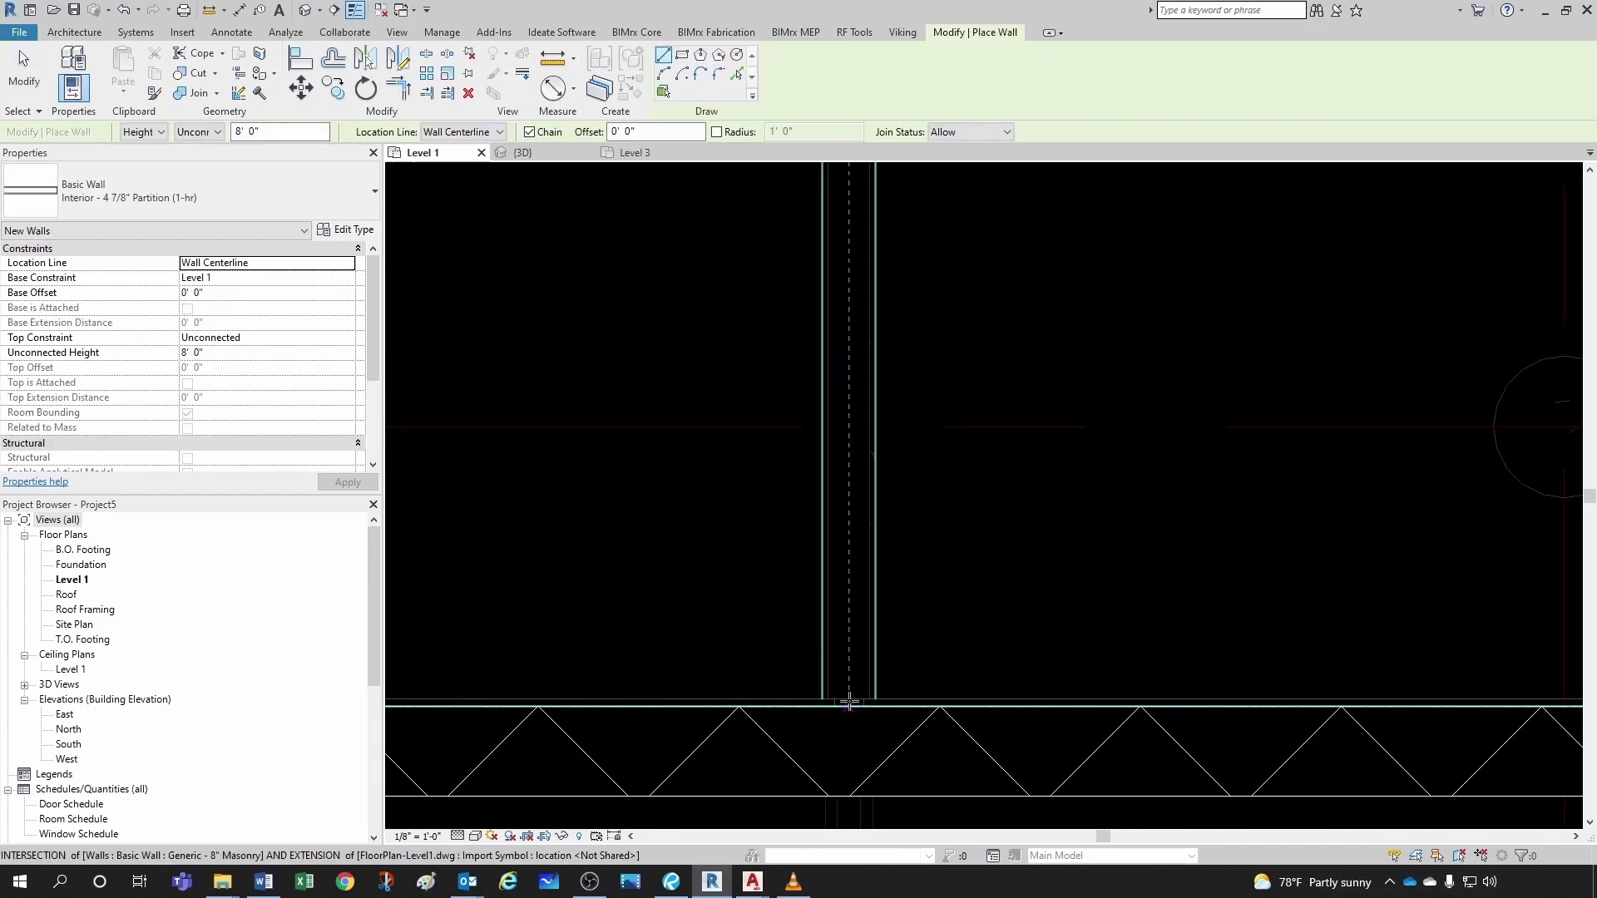
{"action": "left_click", "coordinate": [854, 700]}
{"action": "scroll", "coordinate": [849, 570], "scroll_direction": "down", "scroll_amount": 2}
{"action": "scroll", "coordinate": [854, 527], "scroll_direction": "down", "scroll_amount": 2}
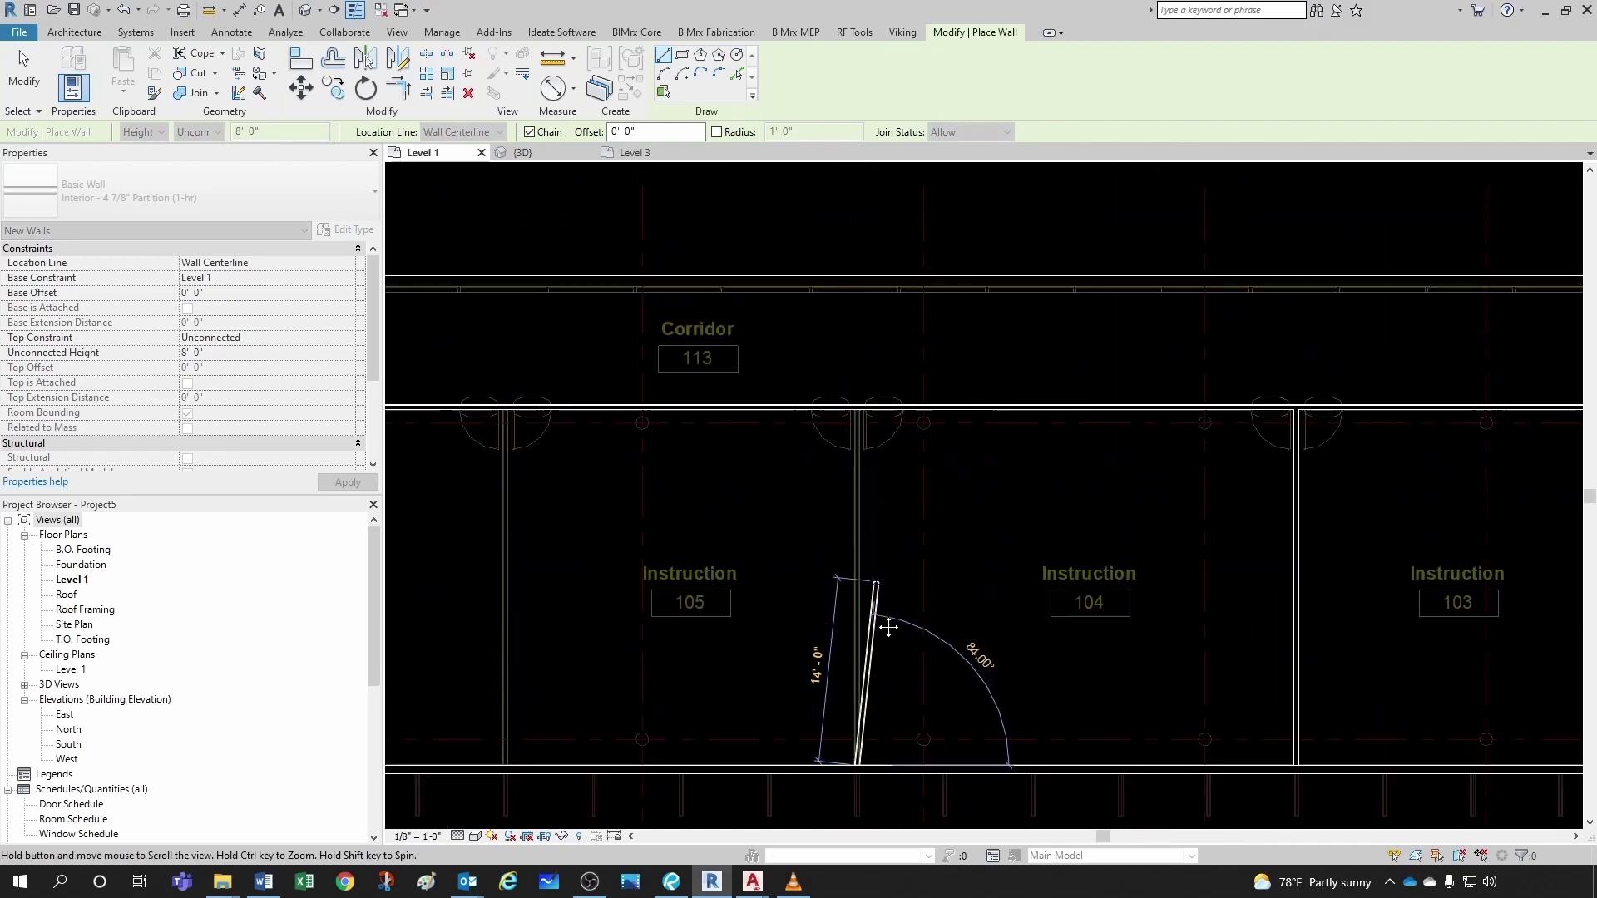
{"action": "scroll", "coordinate": [855, 383], "scroll_direction": "up", "scroll_amount": 4}
{"action": "left_click", "coordinate": [855, 374]}
{"action": "scroll", "coordinate": [861, 416], "scroll_direction": "down", "scroll_amount": 3}
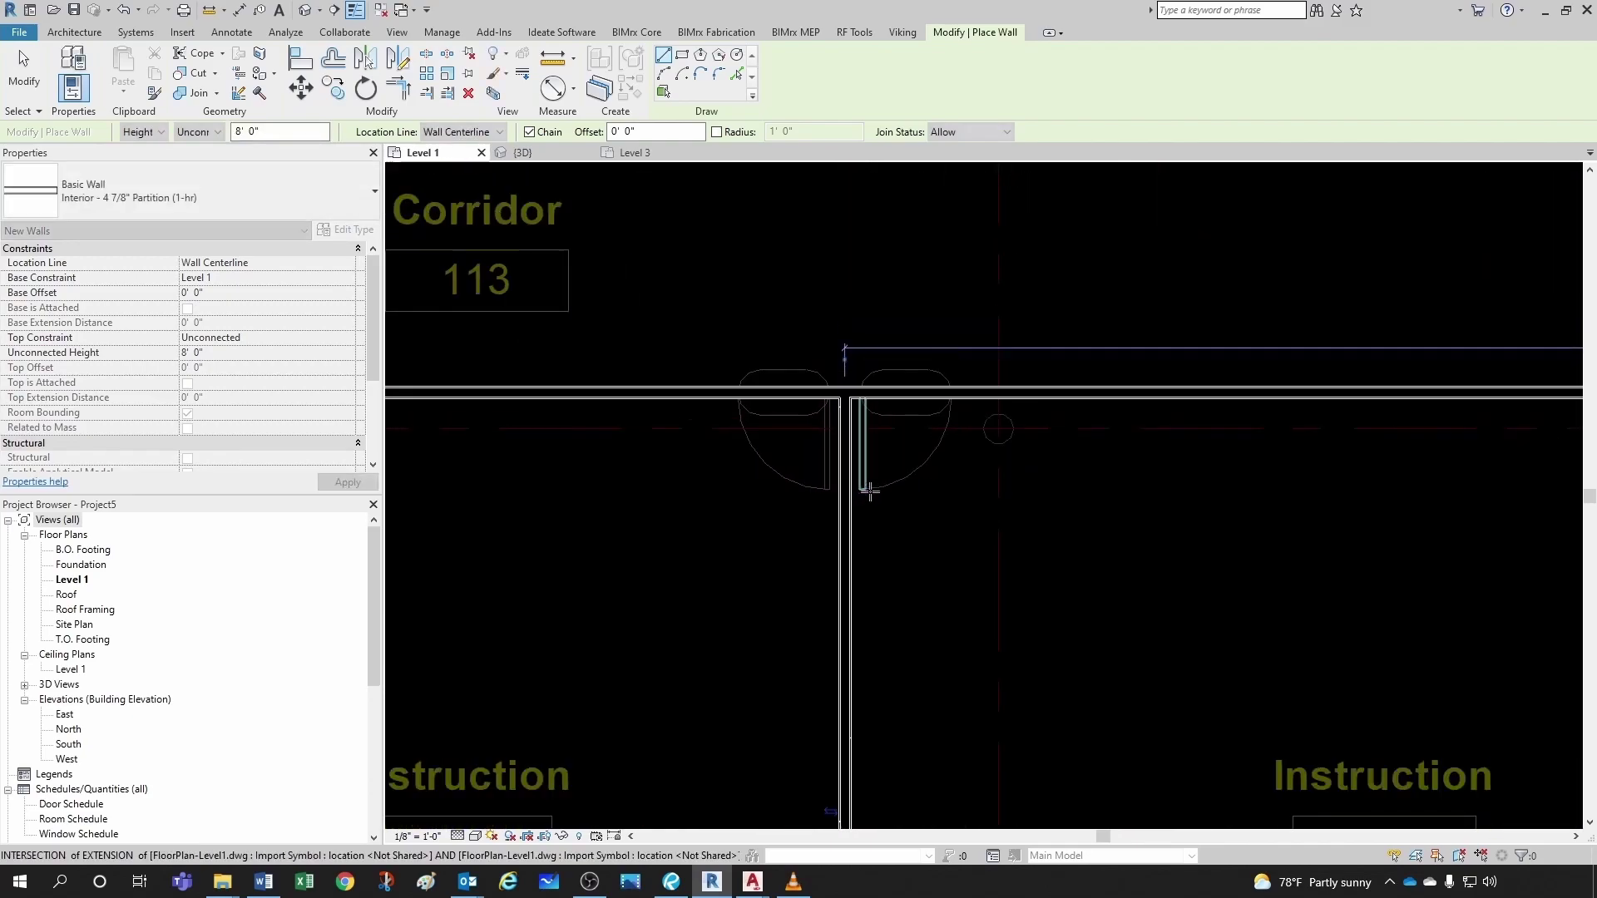
{"action": "key", "text": "Escape"}
- Draw a vertical wall of the same type between Instruction 106 and Instruction 105 from the exterior wall to the corridor wall
{"action": "scroll", "coordinate": [865, 441], "scroll_direction": "down", "scroll_amount": 2}
{"action": "scroll", "coordinate": [633, 703], "scroll_direction": "up", "scroll_amount": 2}
{"action": "scroll", "coordinate": [634, 699], "scroll_direction": "up", "scroll_amount": 3}
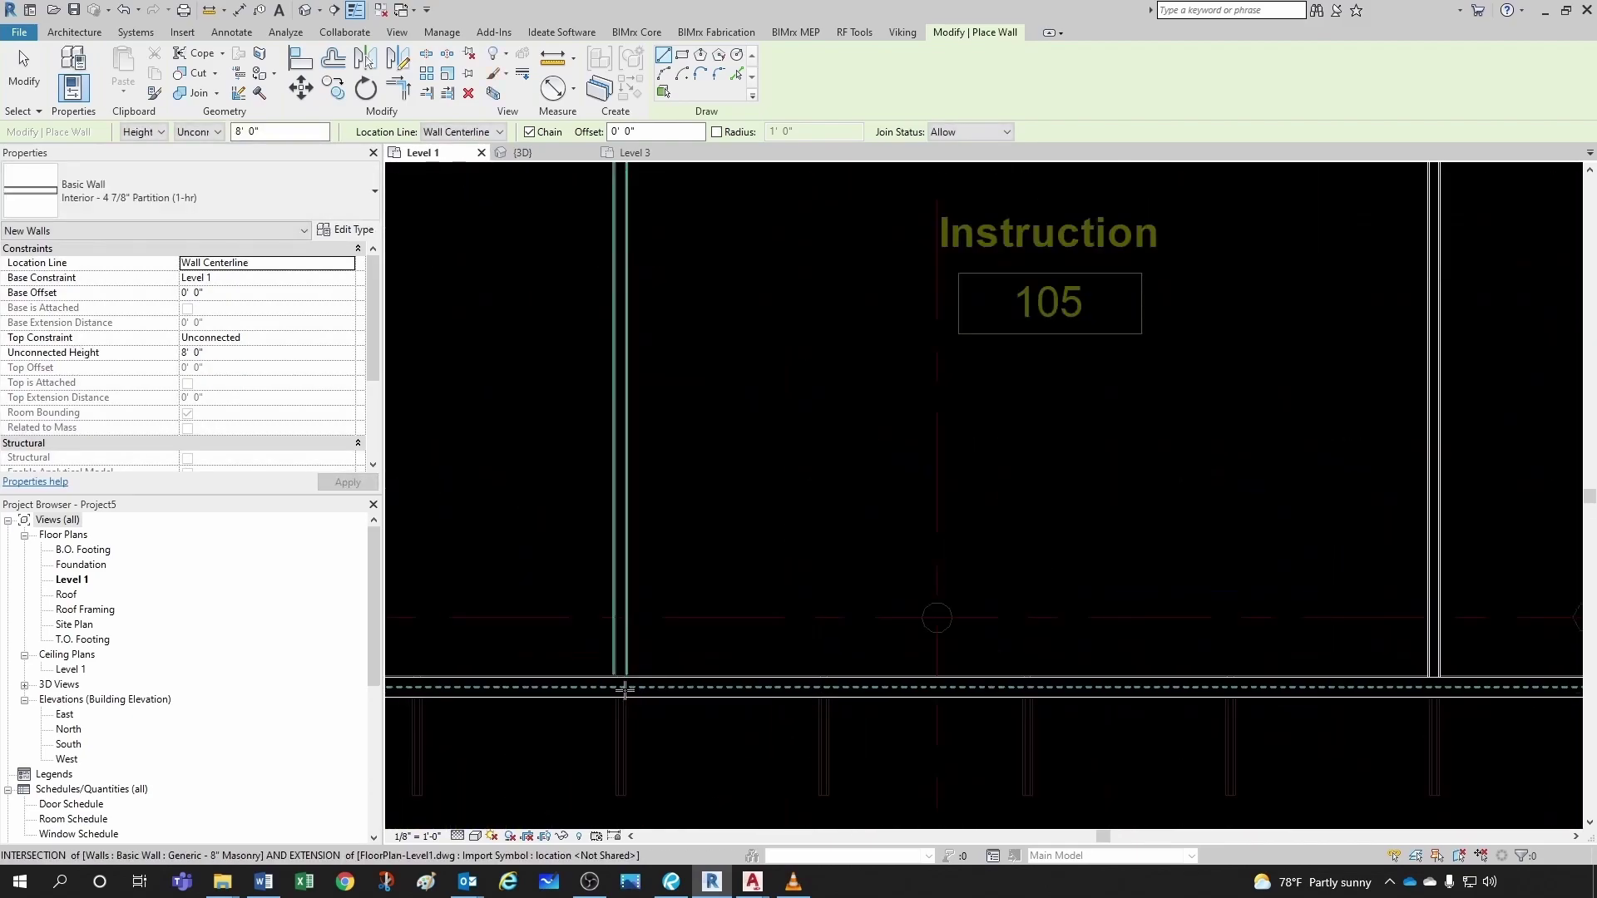
{"action": "left_click", "coordinate": [625, 689]}
{"action": "scroll", "coordinate": [622, 533], "scroll_direction": "down", "scroll_amount": 5}
{"action": "middle_click_drag", "start_coordinate": [645, 433], "coordinate": [669, 615]}
{"action": "scroll", "coordinate": [661, 516], "scroll_direction": "up", "scroll_amount": 5}
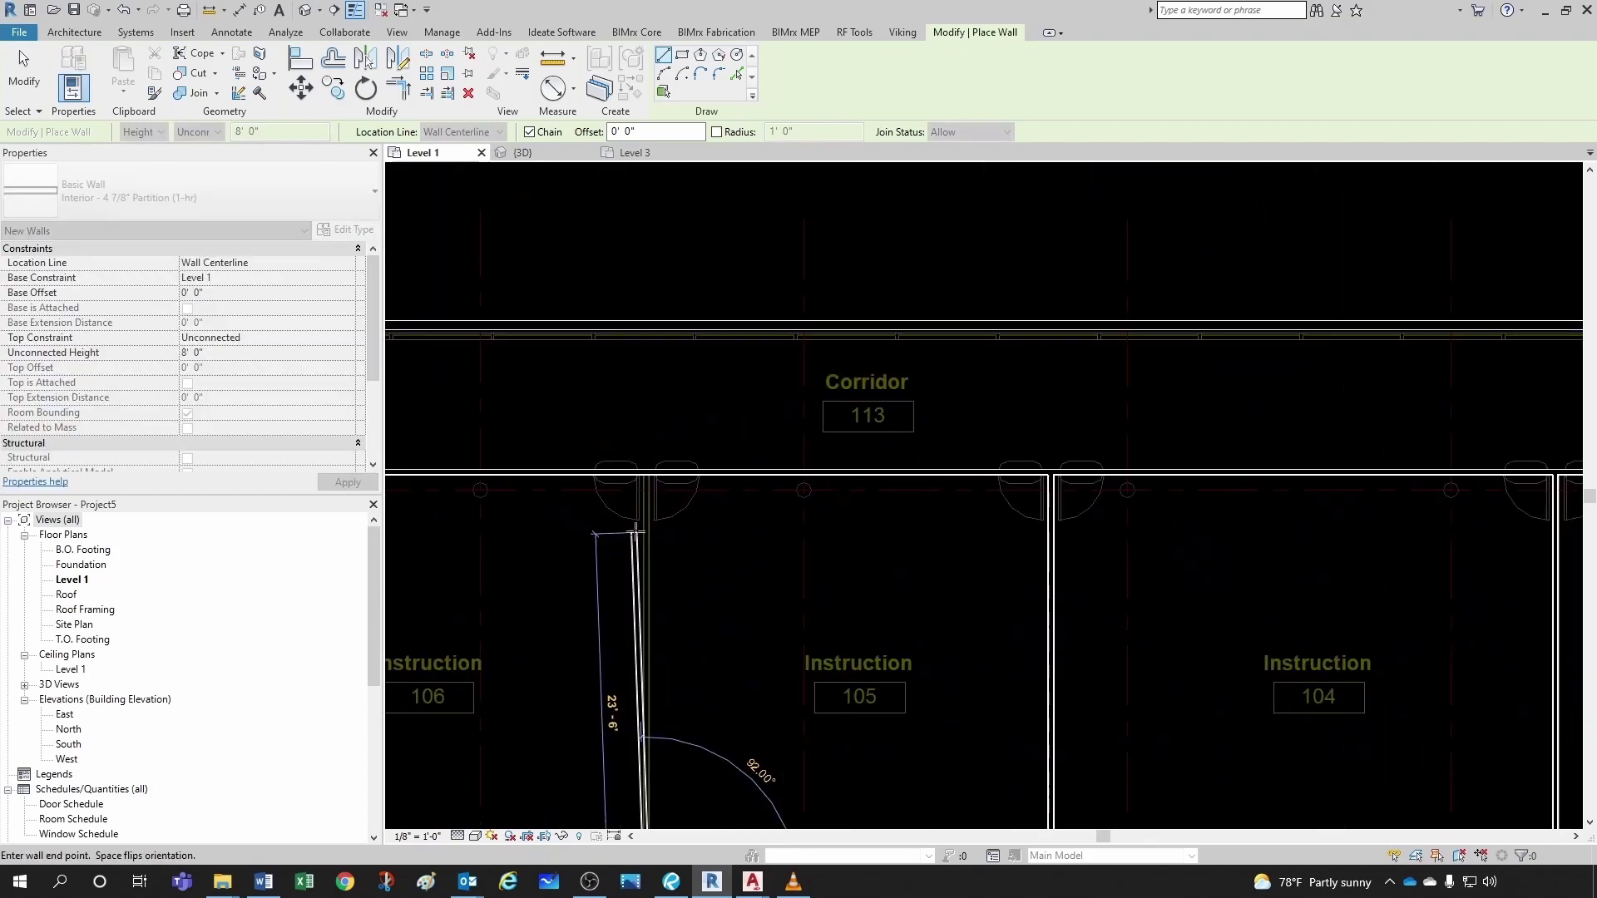
{"action": "left_click", "coordinate": [659, 386]}
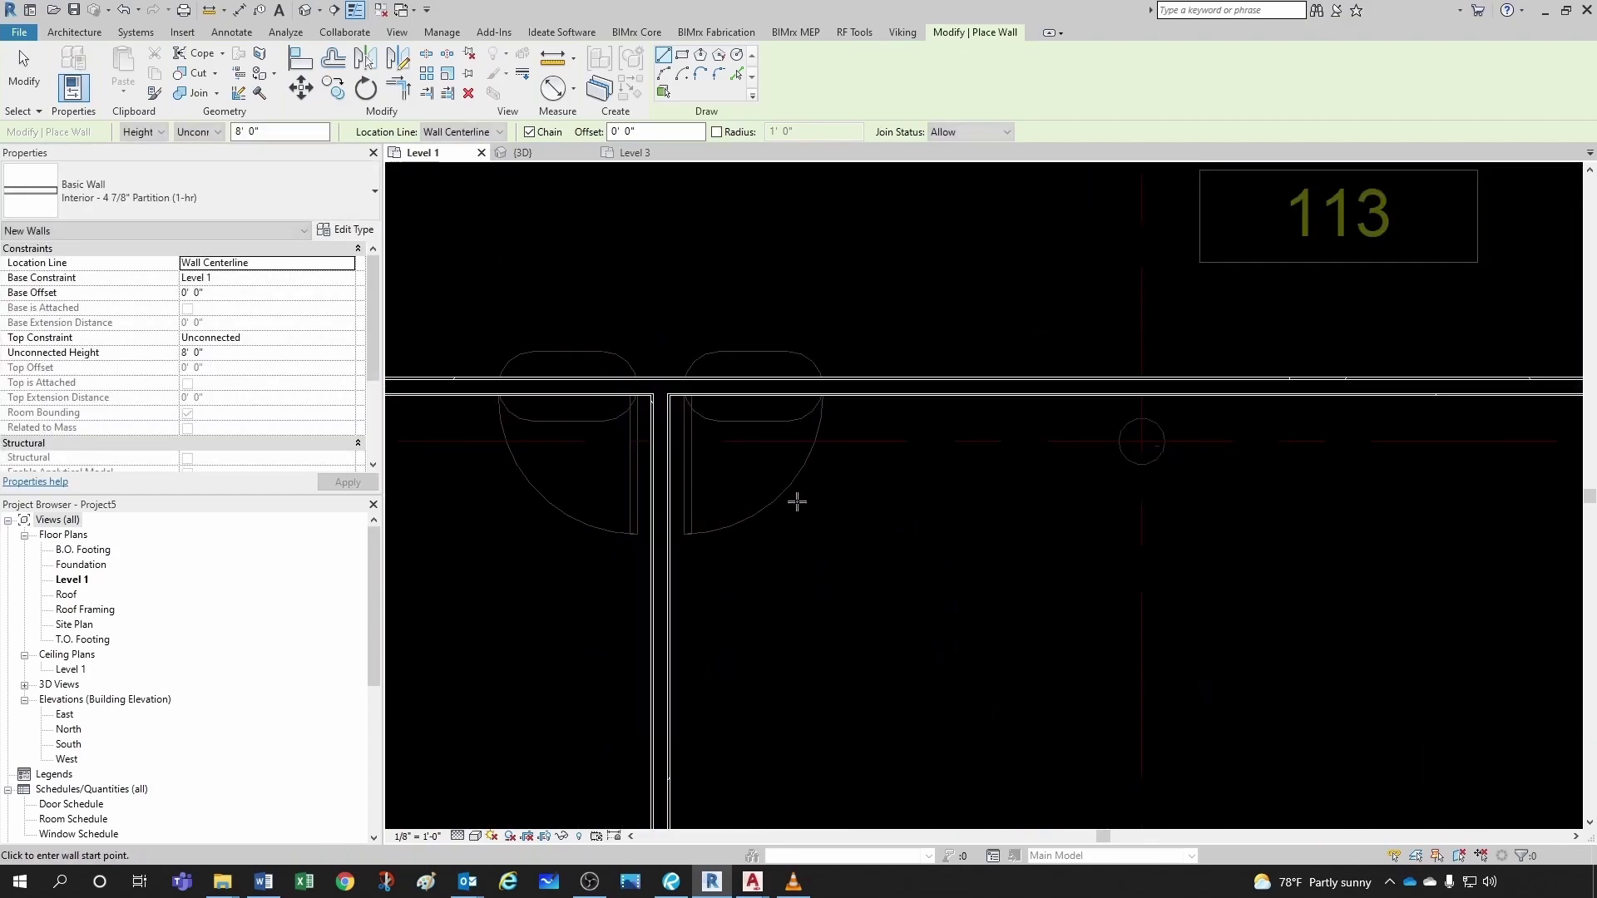
{"action": "scroll", "coordinate": [795, 499], "scroll_direction": "down", "scroll_amount": 6}
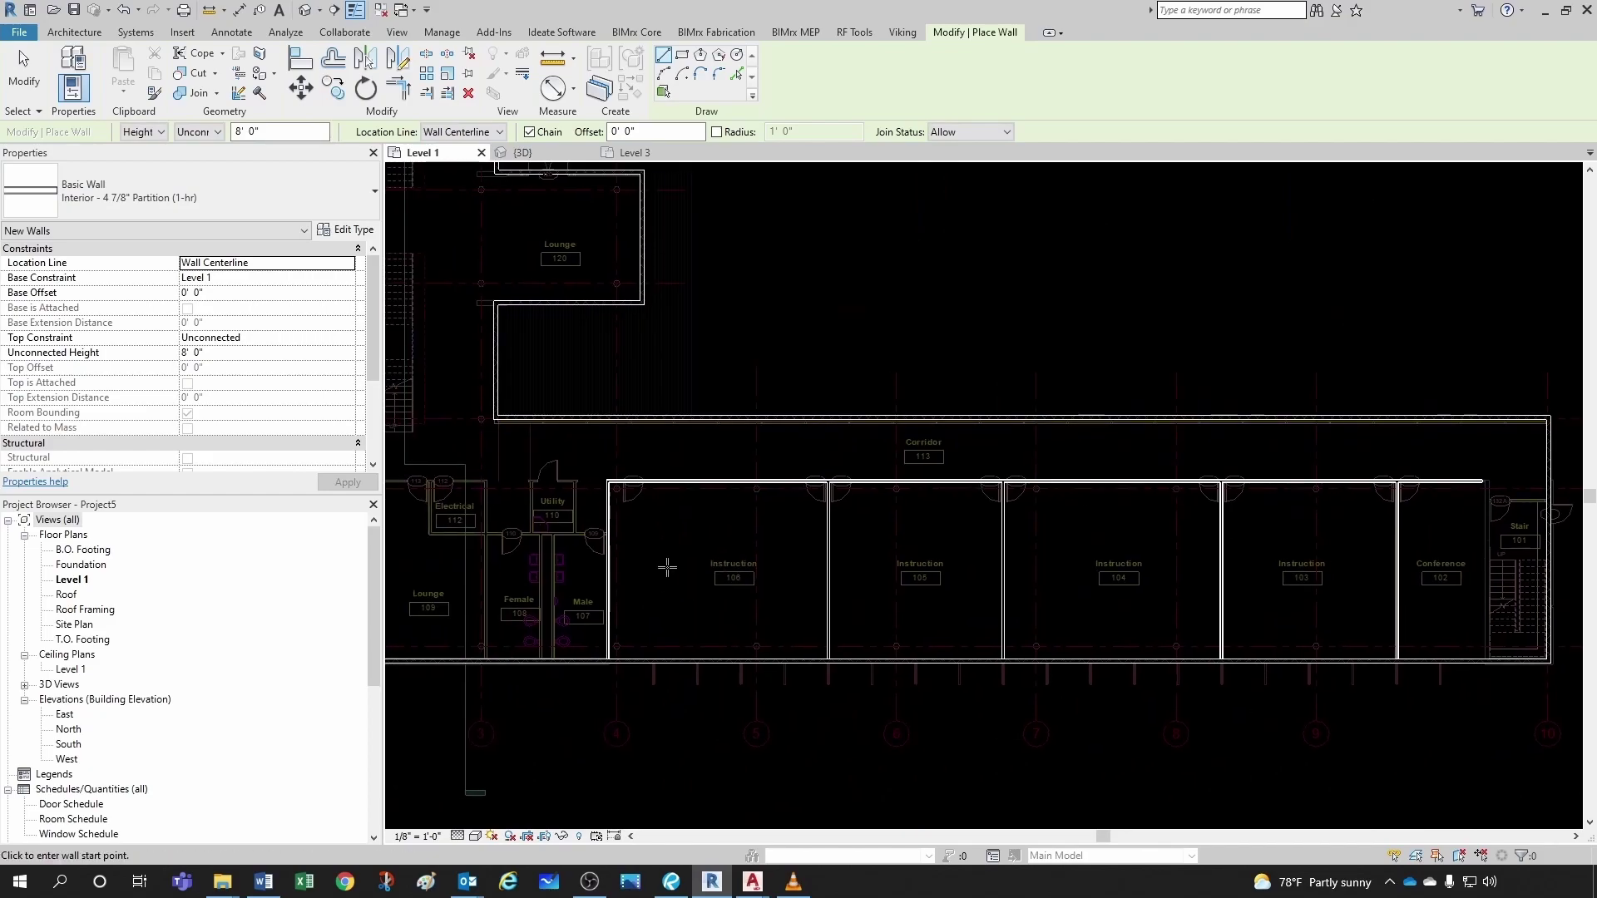
{"action": "key", "text": "Escape"}
{"action": "scroll", "coordinate": [1103, 557], "scroll_direction": "up", "scroll_amount": 4}
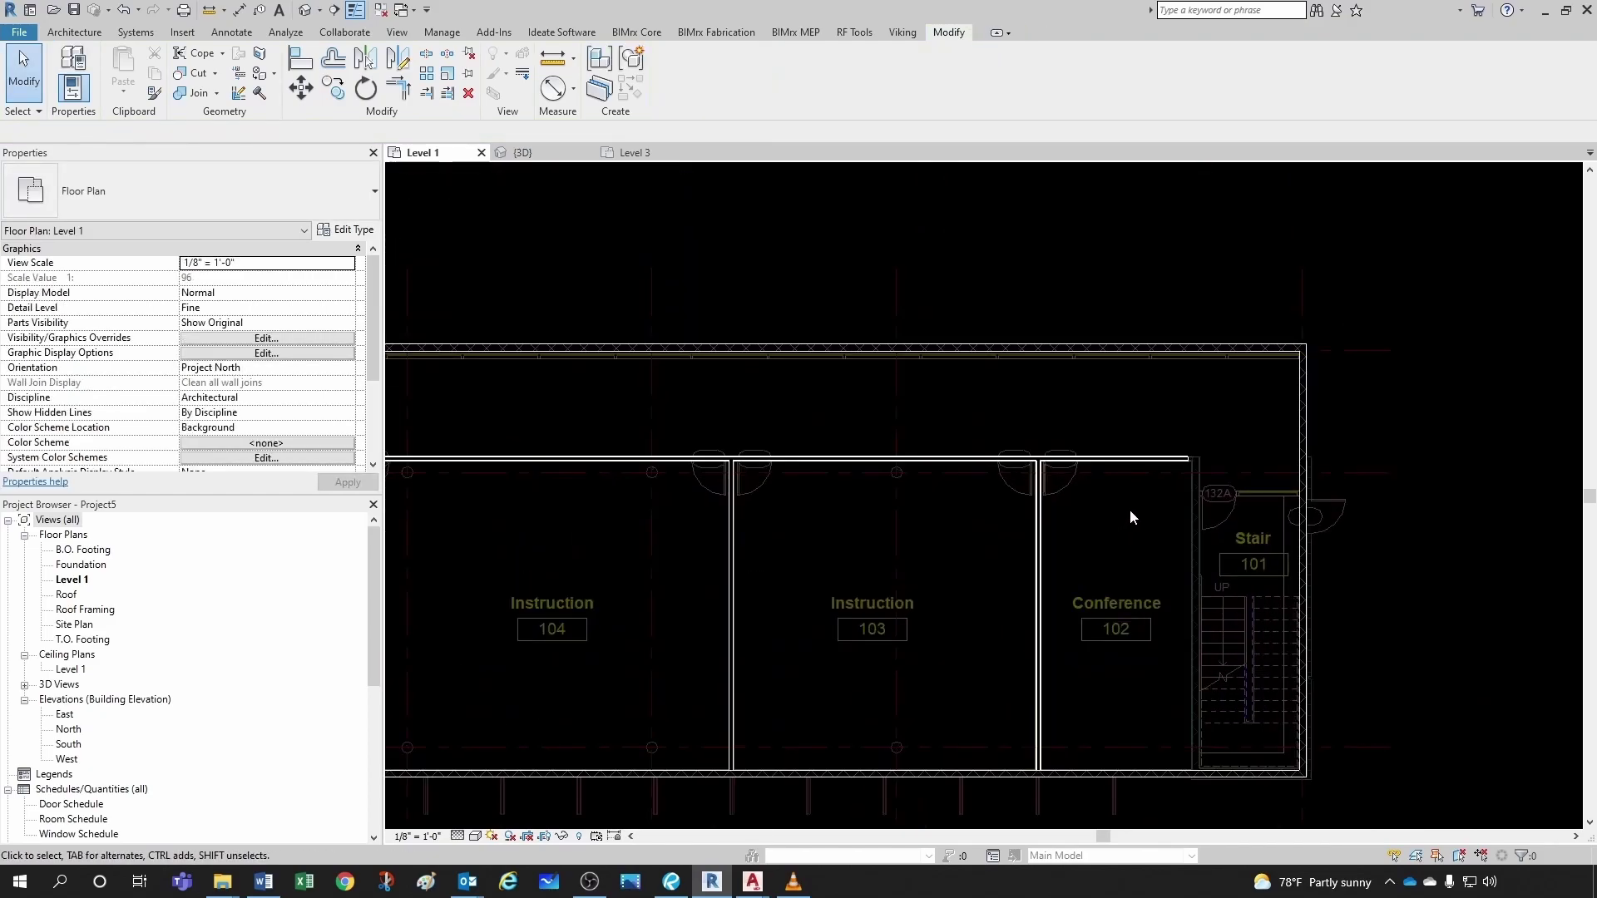
{"action": "scroll", "coordinate": [831, 485], "scroll_direction": "up", "scroll_amount": 3}
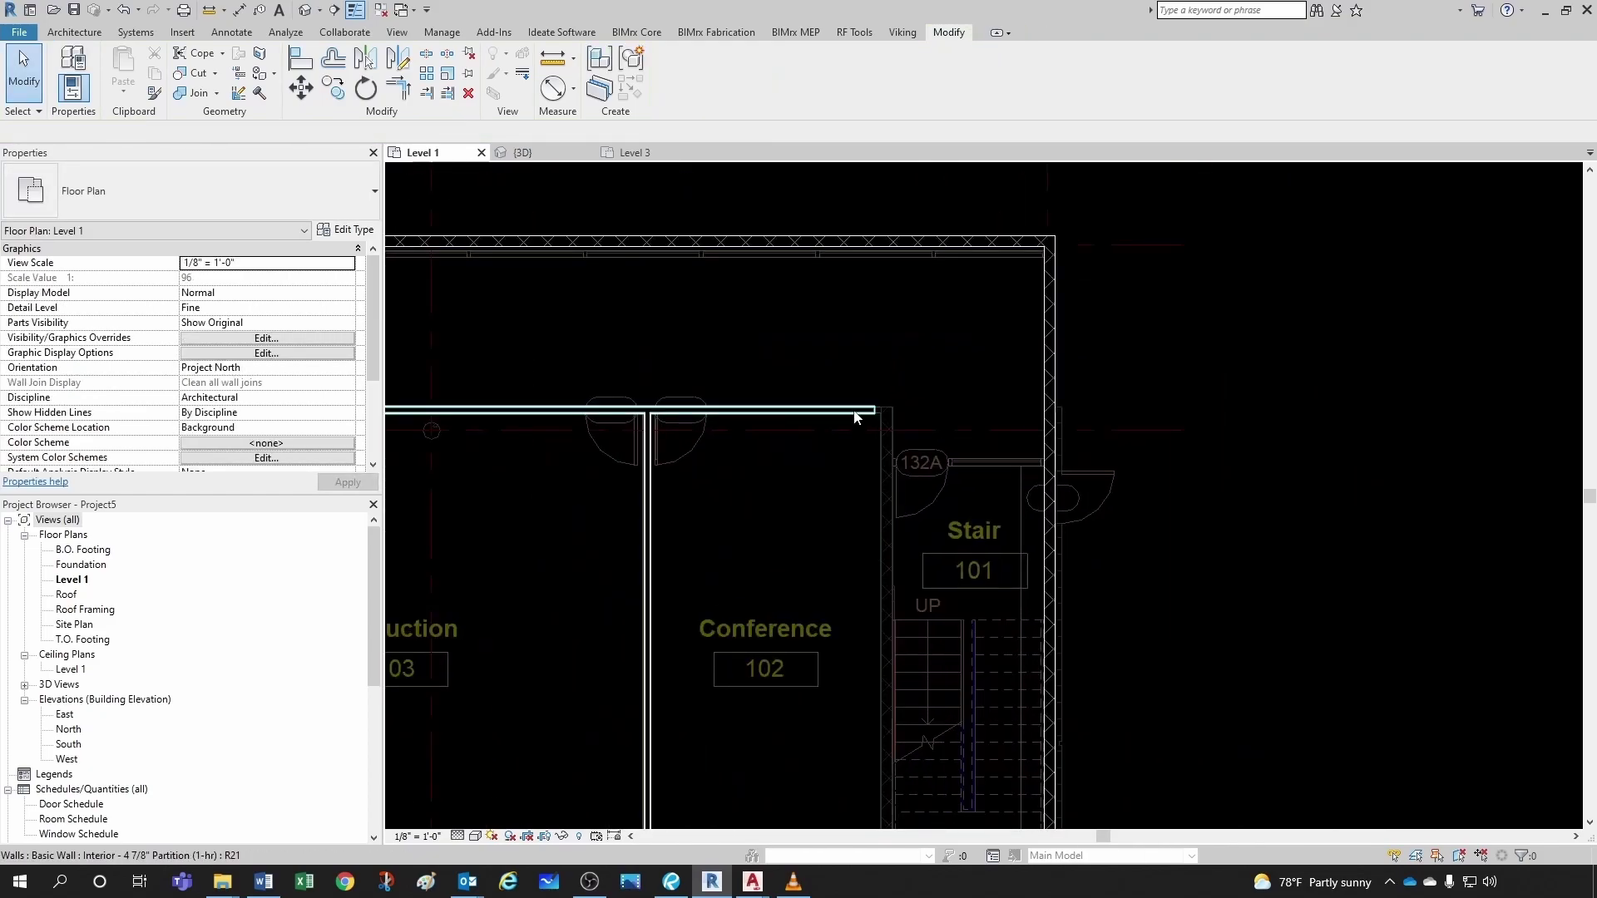
{"action": "left_click", "coordinate": [857, 411]}
{"action": "key", "text": "c"}
{"action": "key", "text": "s"}
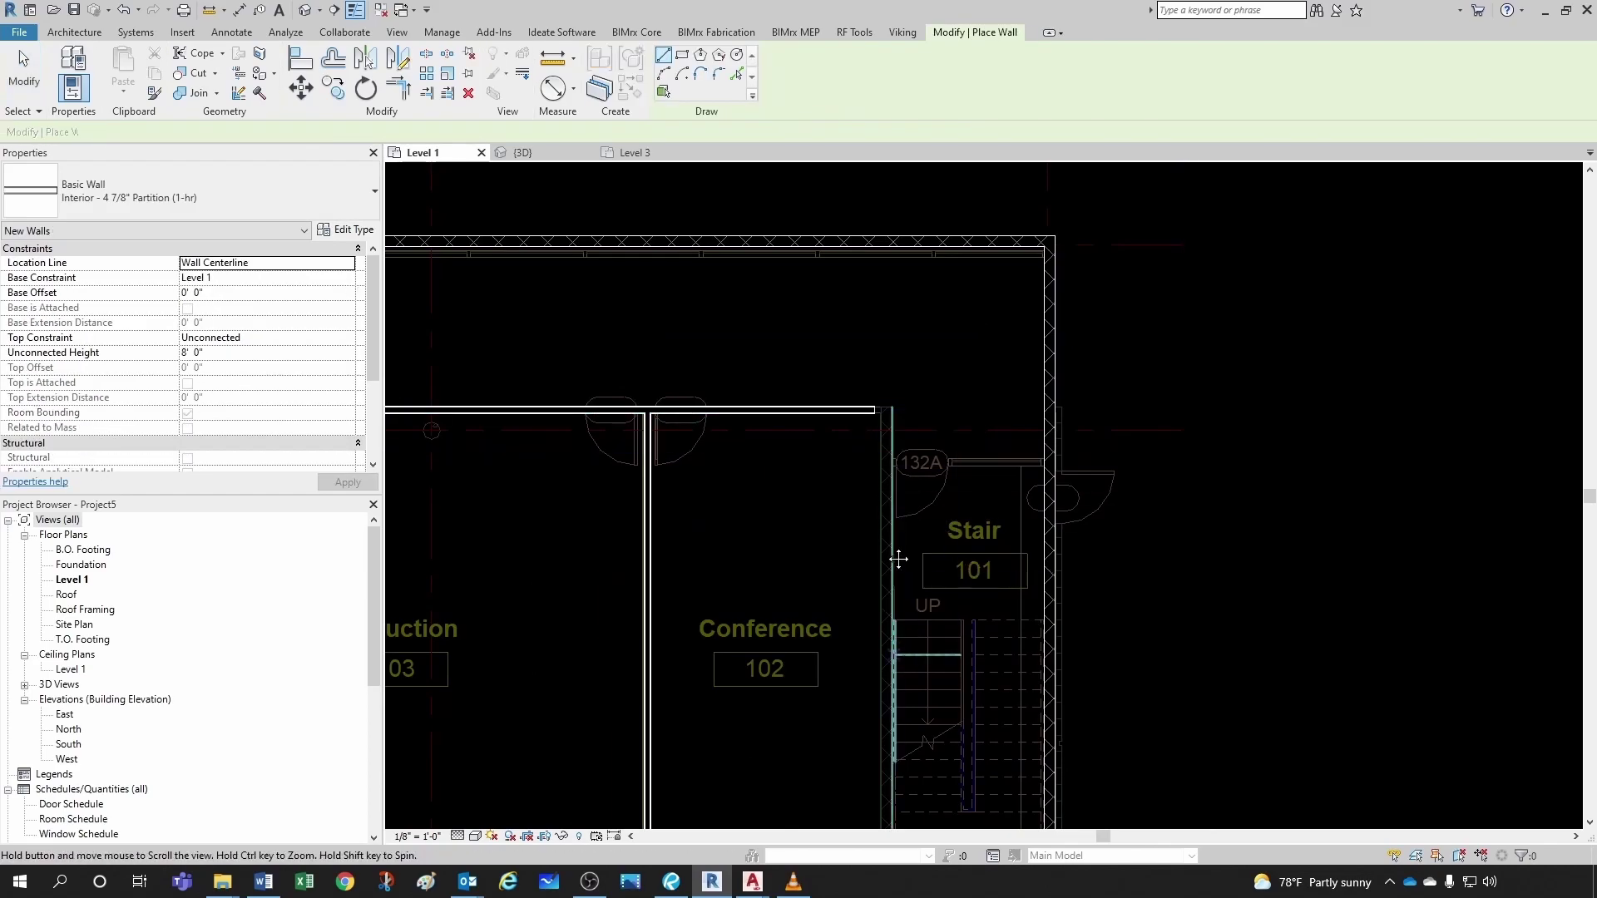
{"action": "middle_click_drag", "start_coordinate": [895, 560], "coordinate": [867, 318]}
{"action": "scroll", "coordinate": [862, 628], "scroll_direction": "up", "scroll_amount": 3}
{"action": "scroll", "coordinate": [865, 671], "scroll_direction": "up", "scroll_amount": 3}
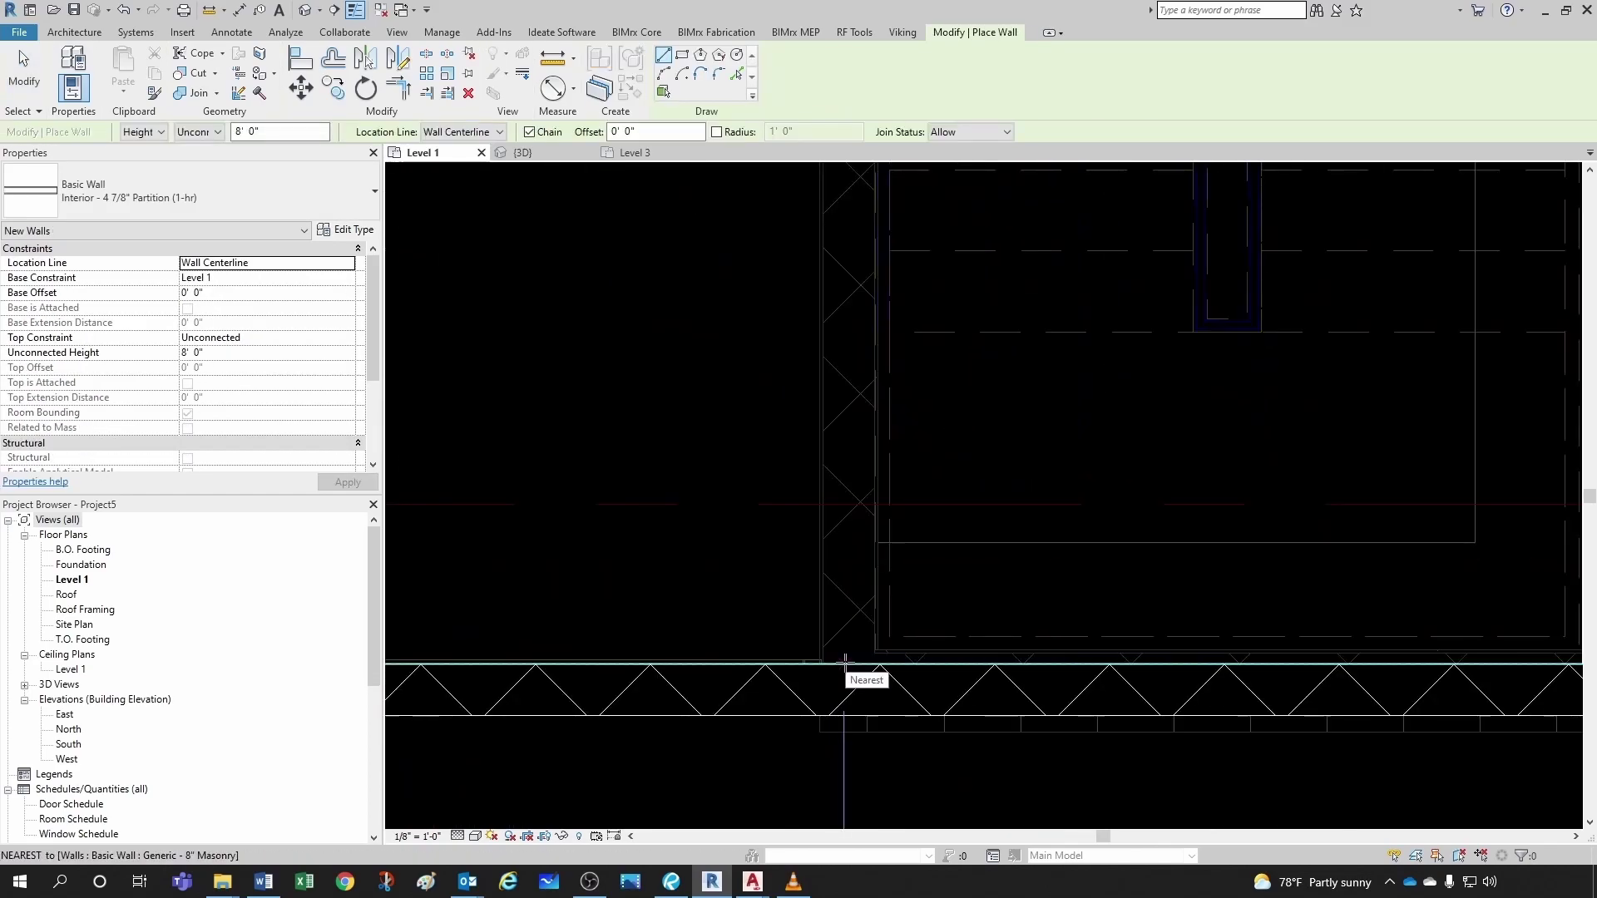
{"action": "key", "text": "Escape"}
{"action": "key", "text": "Escape"}
- Using the exterior wall's Generic - 8" Masonry type, draw a vertical wall between Conference 102 and Stair 101, up to the corridor wall
{"action": "scroll", "coordinate": [820, 613], "scroll_direction": "down", "scroll_amount": 2}
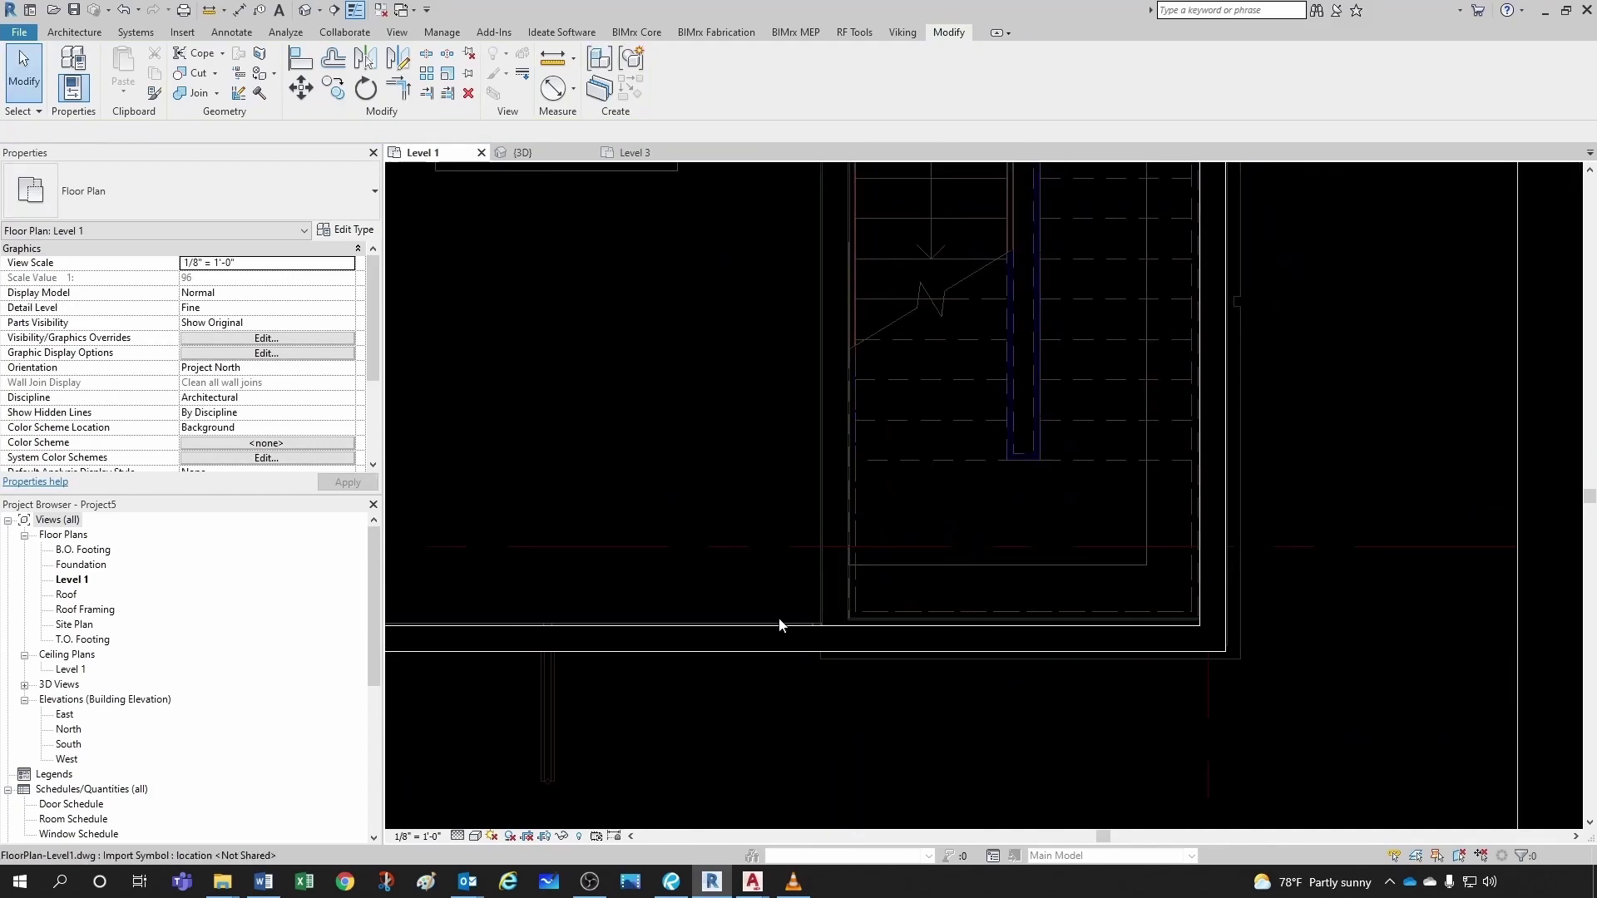
{"action": "left_click", "coordinate": [776, 632]}
{"action": "key", "text": "w"}
{"action": "key", "text": "a"}
{"action": "scroll", "coordinate": [823, 657], "scroll_direction": "up", "scroll_amount": 4}
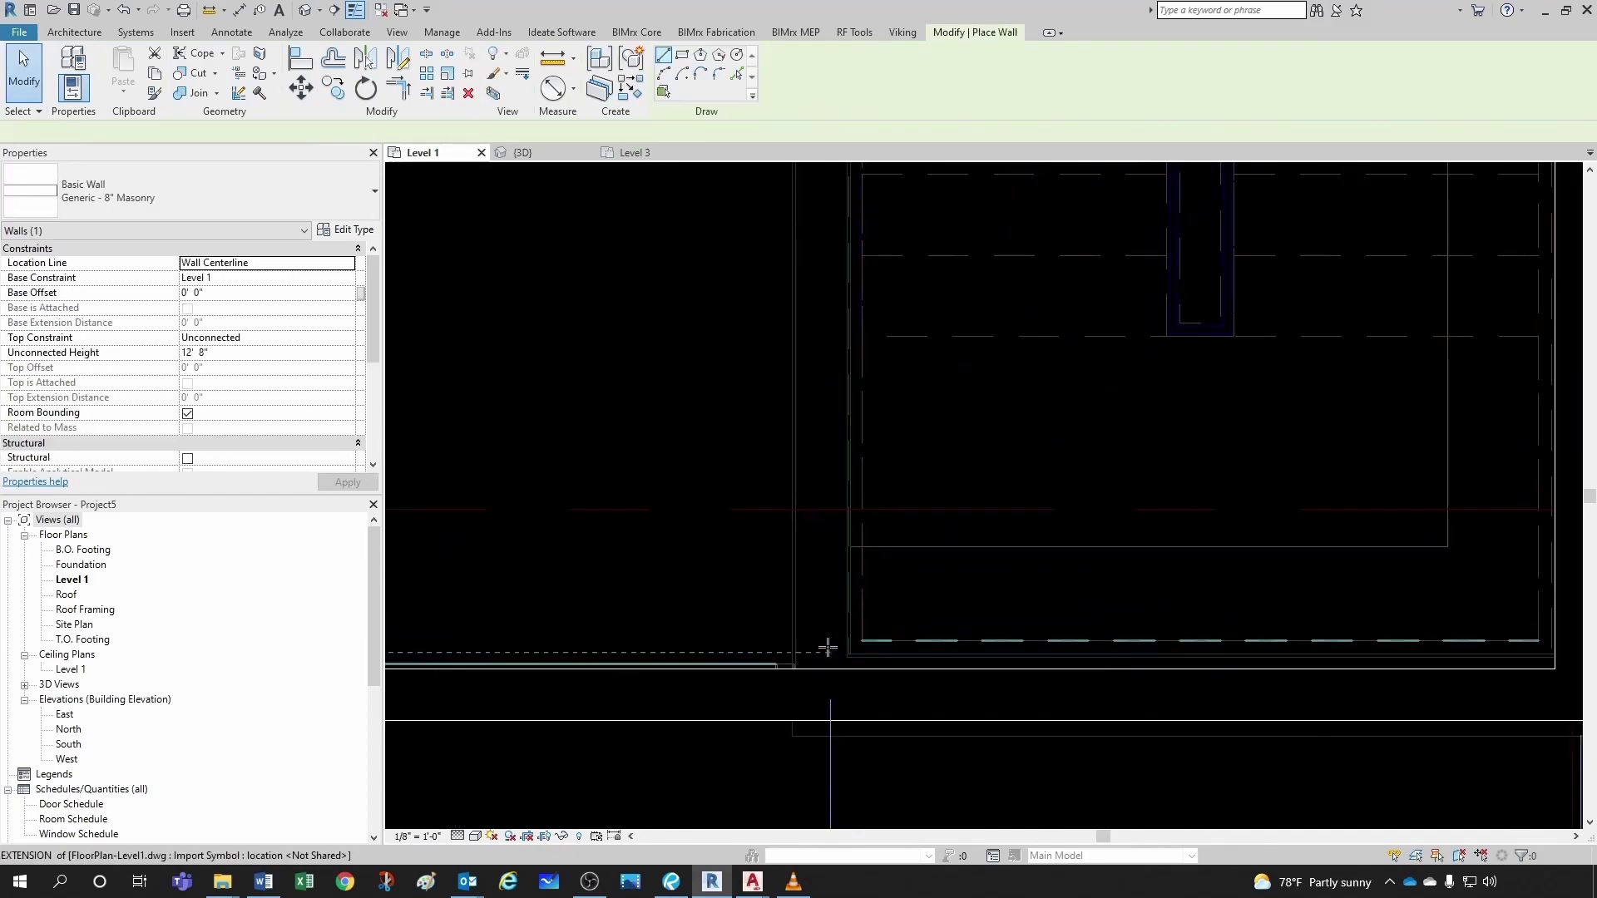
{"action": "scroll", "coordinate": [822, 675], "scroll_direction": "down", "scroll_amount": 2}
{"action": "left_click", "coordinate": [821, 670]}
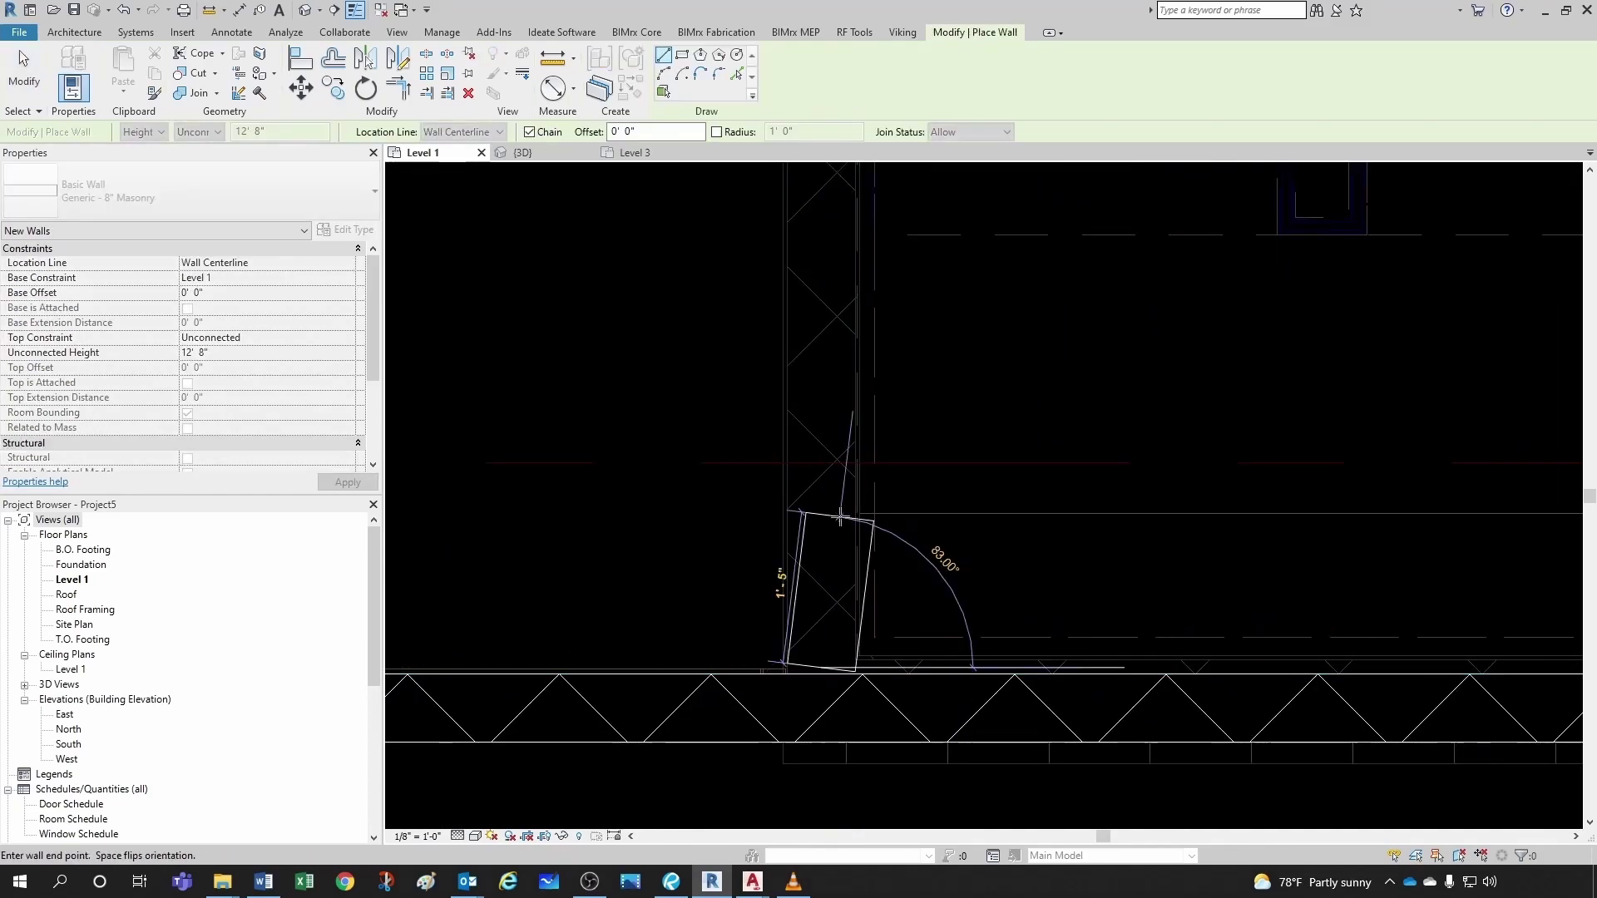
{"action": "scroll", "coordinate": [824, 532], "scroll_direction": "down", "scroll_amount": 3}
{"action": "scroll", "coordinate": [836, 229], "scroll_direction": "up", "scroll_amount": 4}
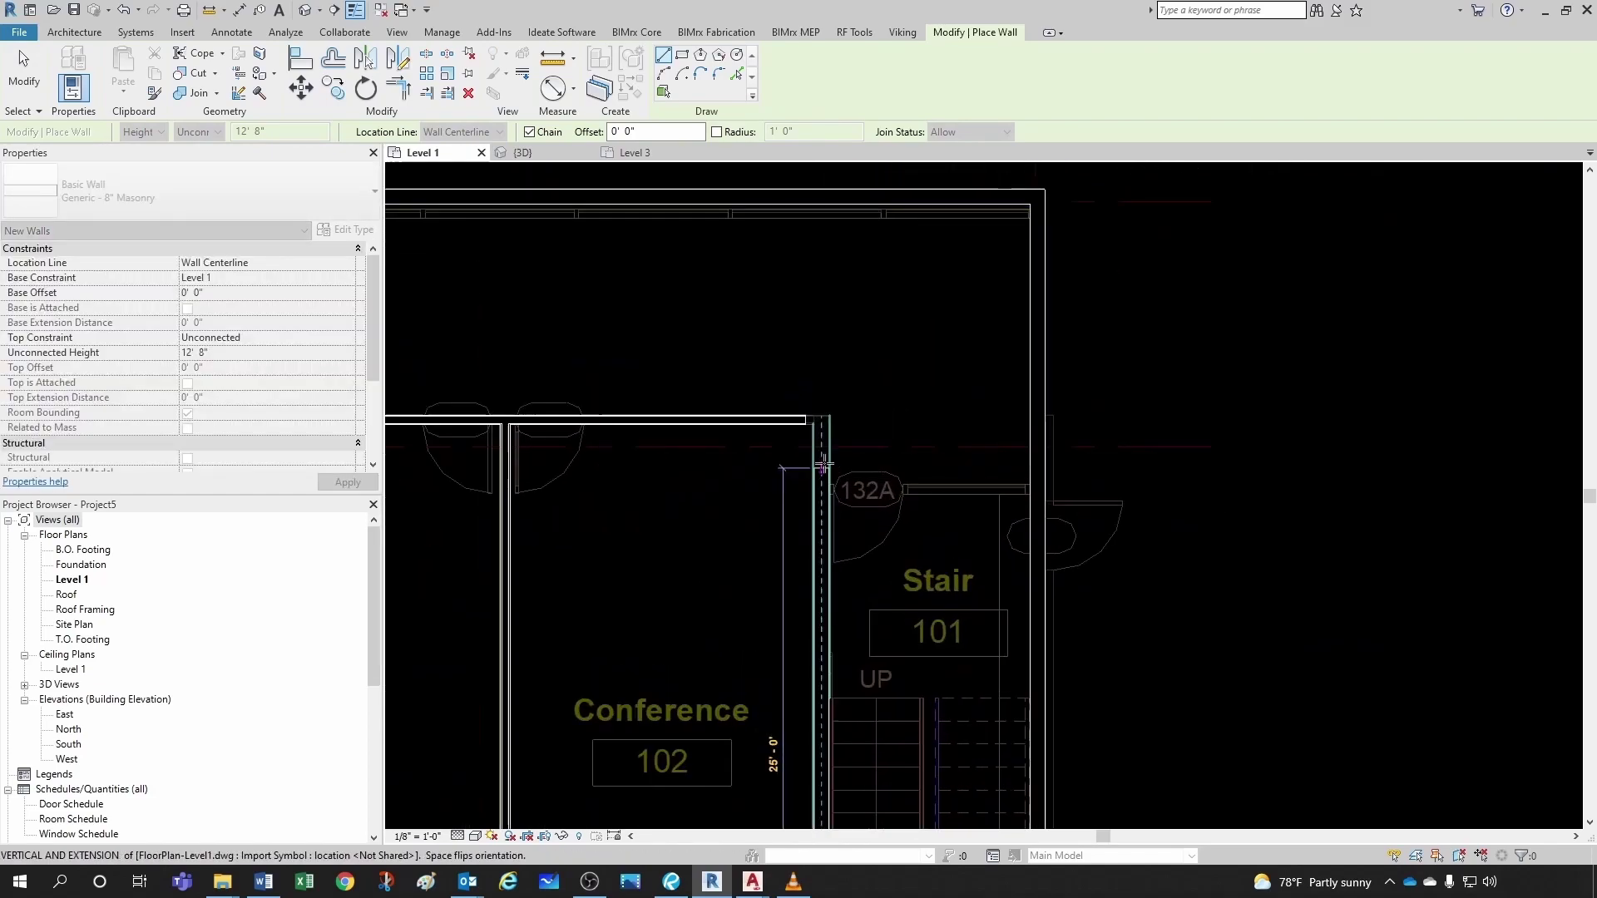
{"action": "scroll", "coordinate": [820, 396], "scroll_direction": "up", "scroll_amount": 4}
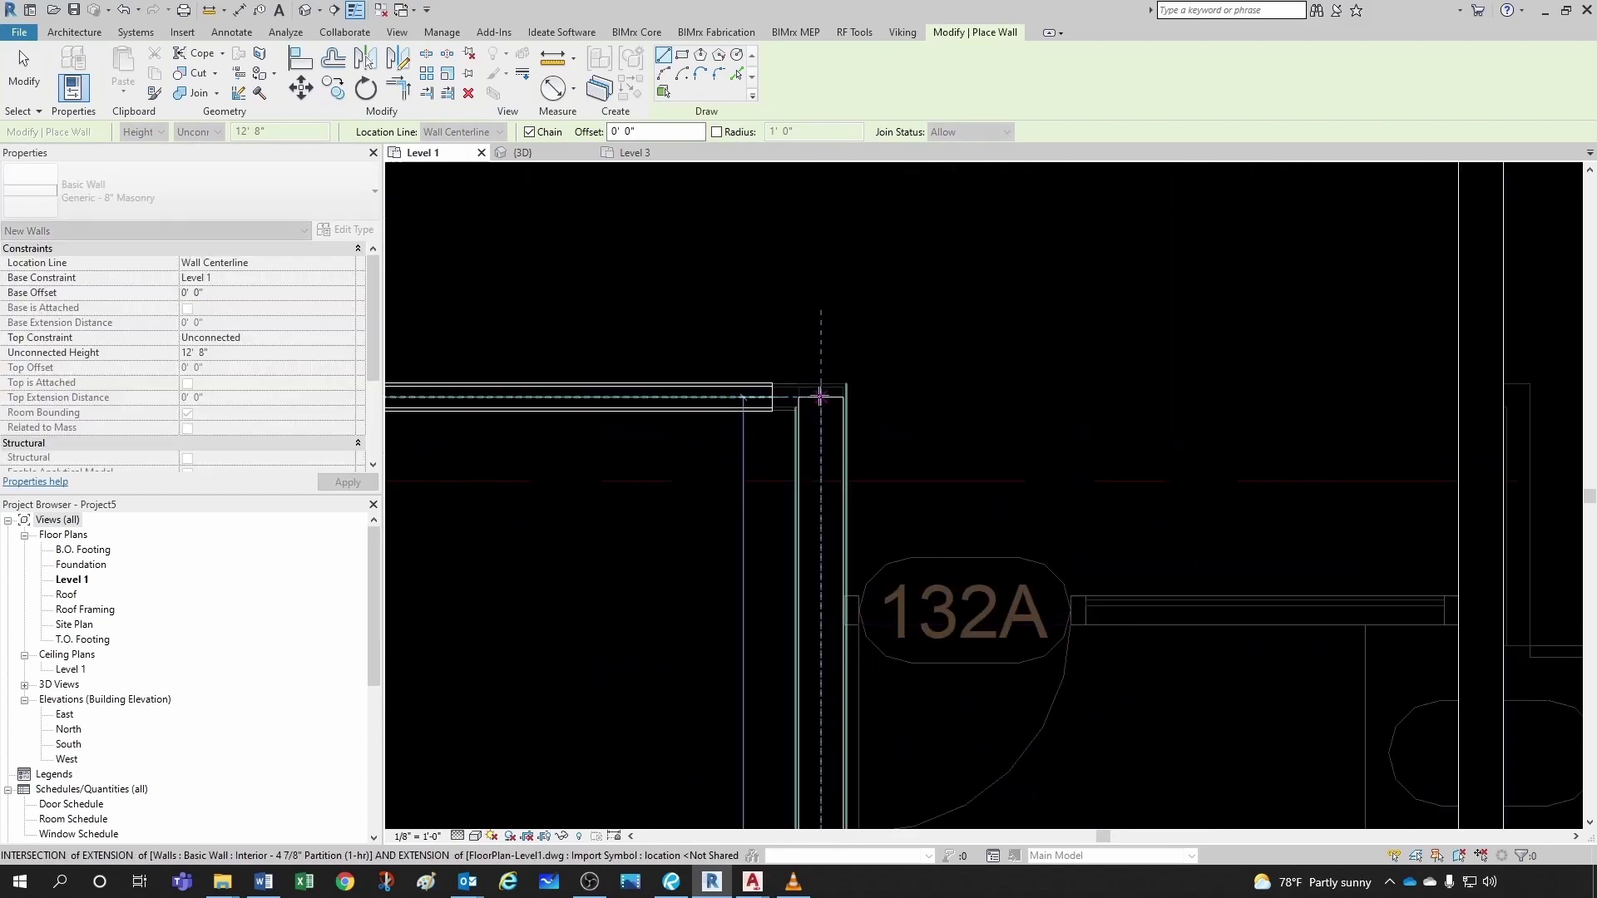
{"action": "scroll", "coordinate": [817, 374], "scroll_direction": "up", "scroll_amount": 2}
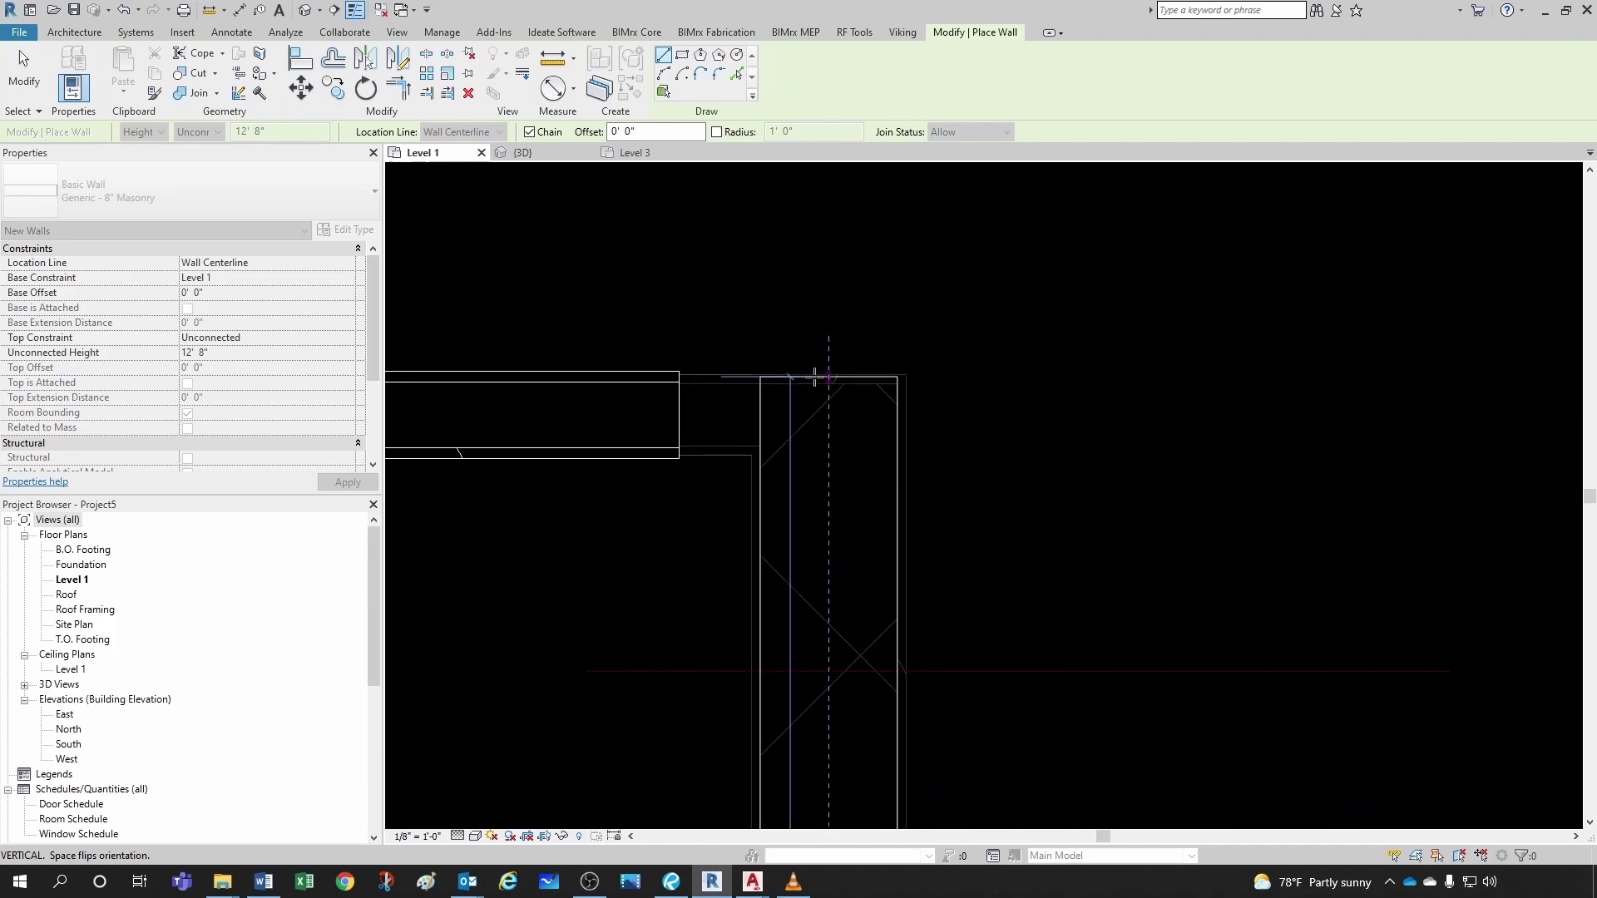
{"action": "key", "text": "Escape"}
{"action": "key", "text": "Escape"}
- Extend the lower end of the new masonry stair wall to meet the exterior masonry wall
{"action": "scroll", "coordinate": [800, 422], "scroll_direction": "down", "scroll_amount": 8}
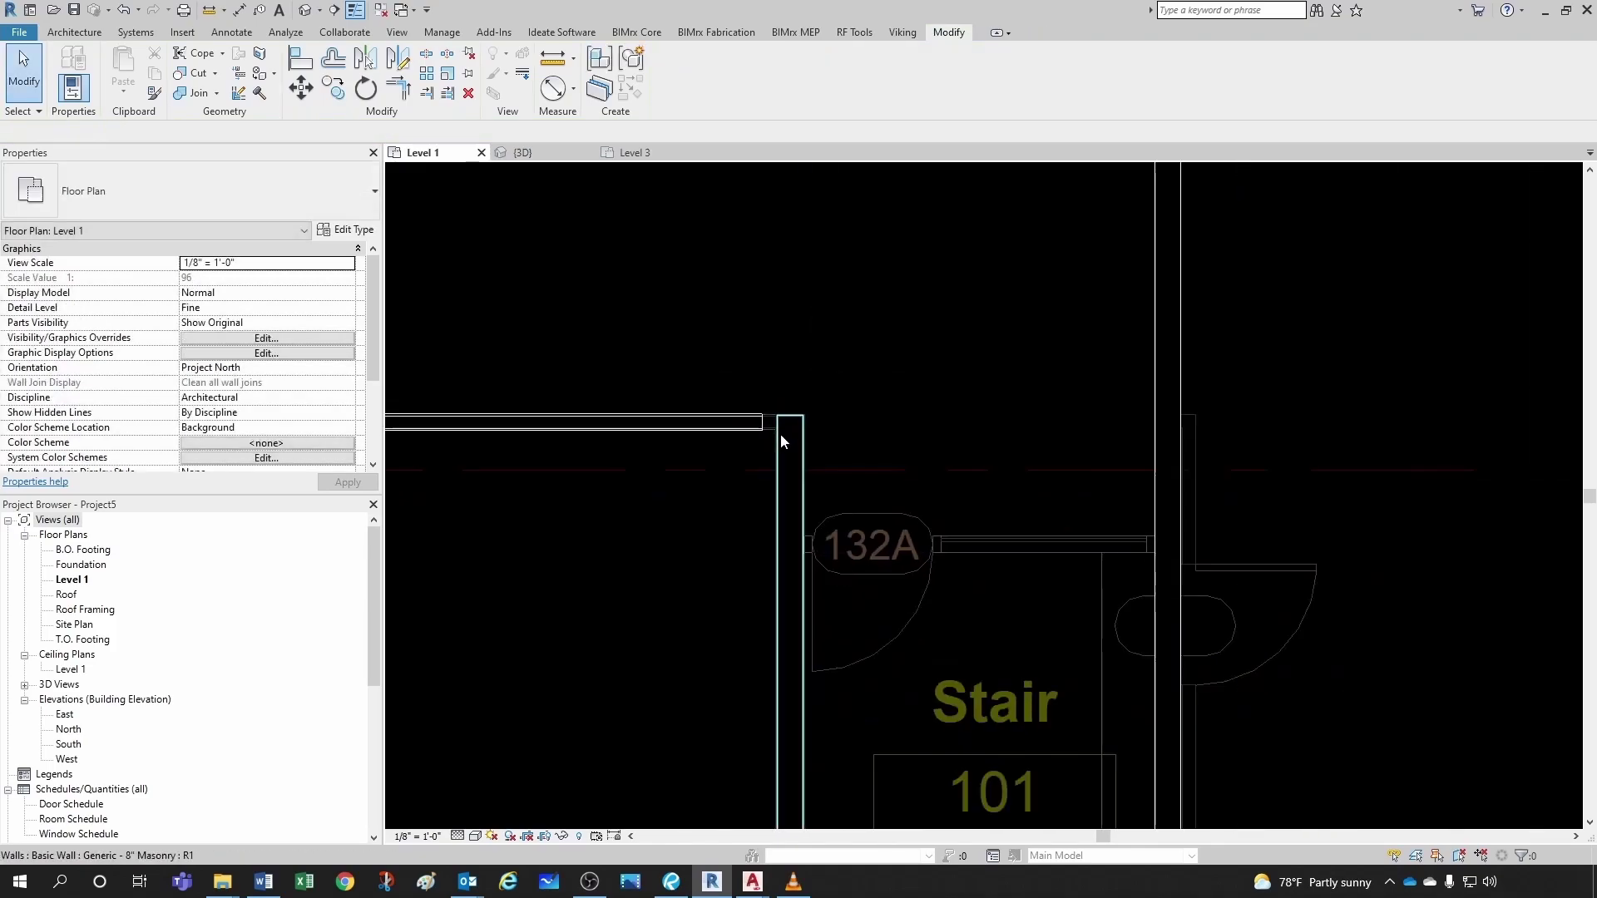
{"action": "middle_click_drag", "start_coordinate": [780, 433], "coordinate": [758, 243]}
{"action": "scroll", "coordinate": [760, 753], "scroll_direction": "up", "scroll_amount": 8}
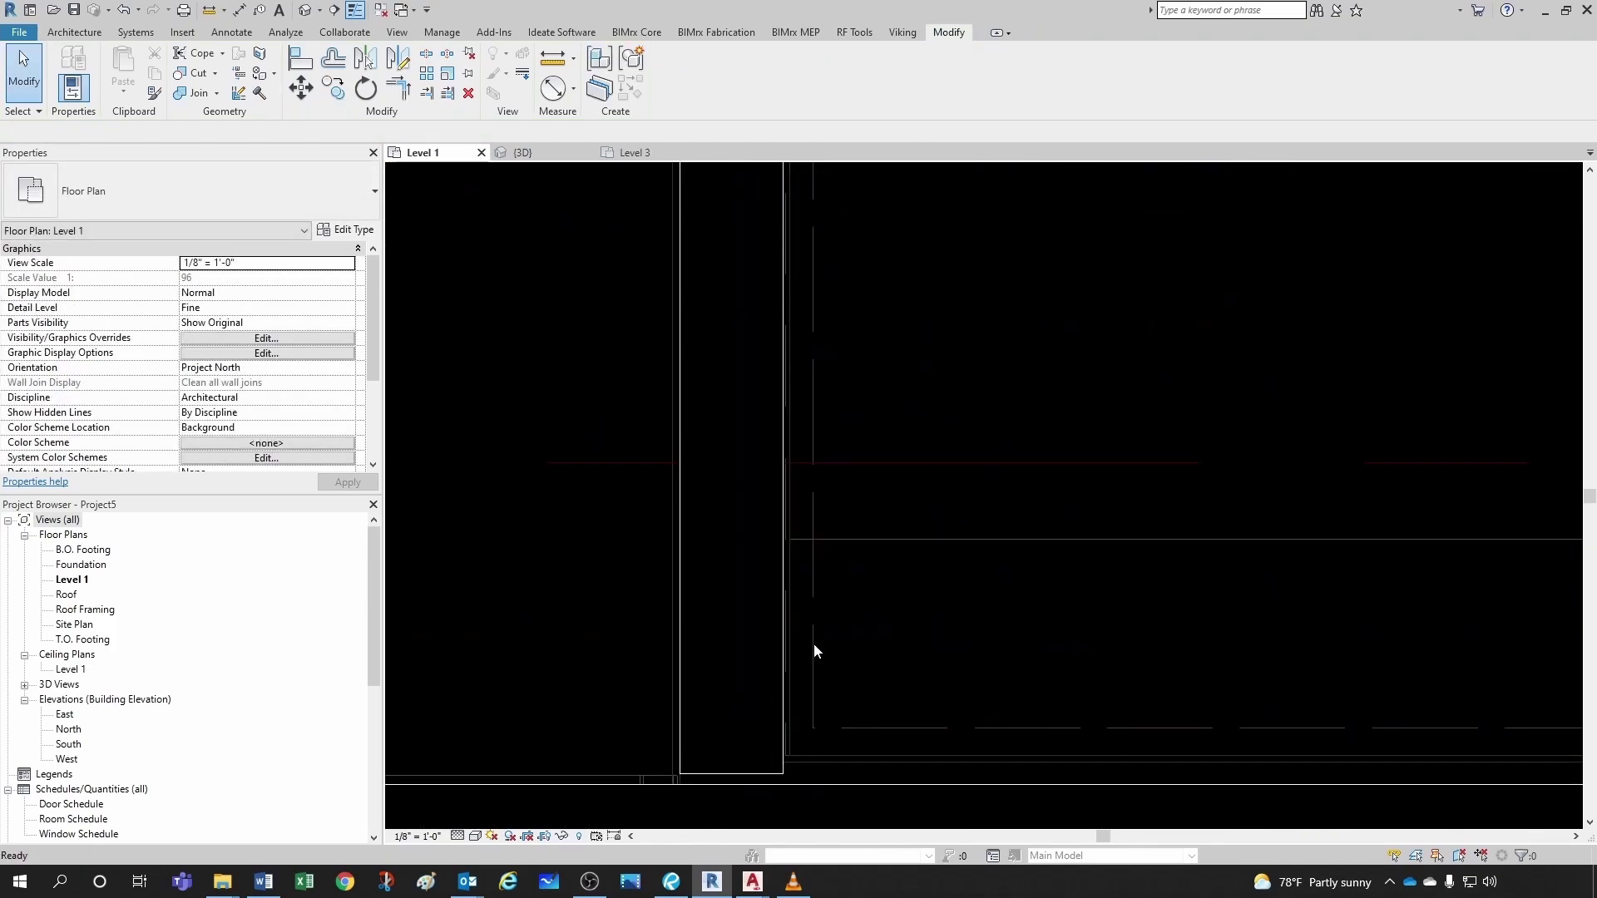
{"action": "scroll", "coordinate": [815, 637], "scroll_direction": "down", "scroll_amount": 2}
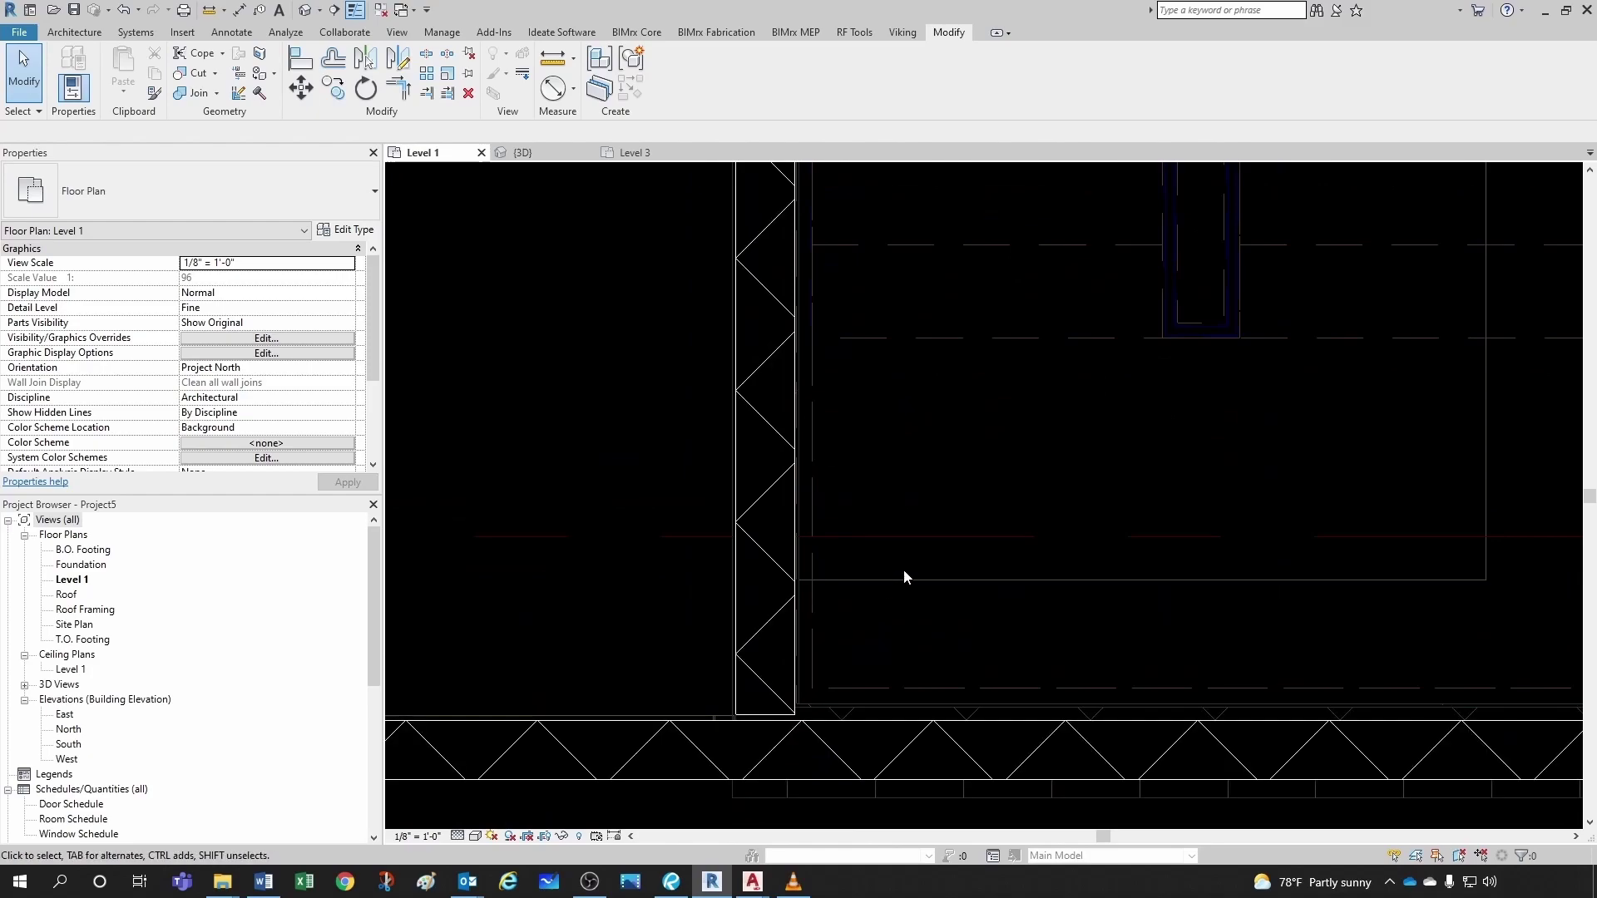
{"action": "key", "text": "t"}
{"action": "key", "text": "e"}
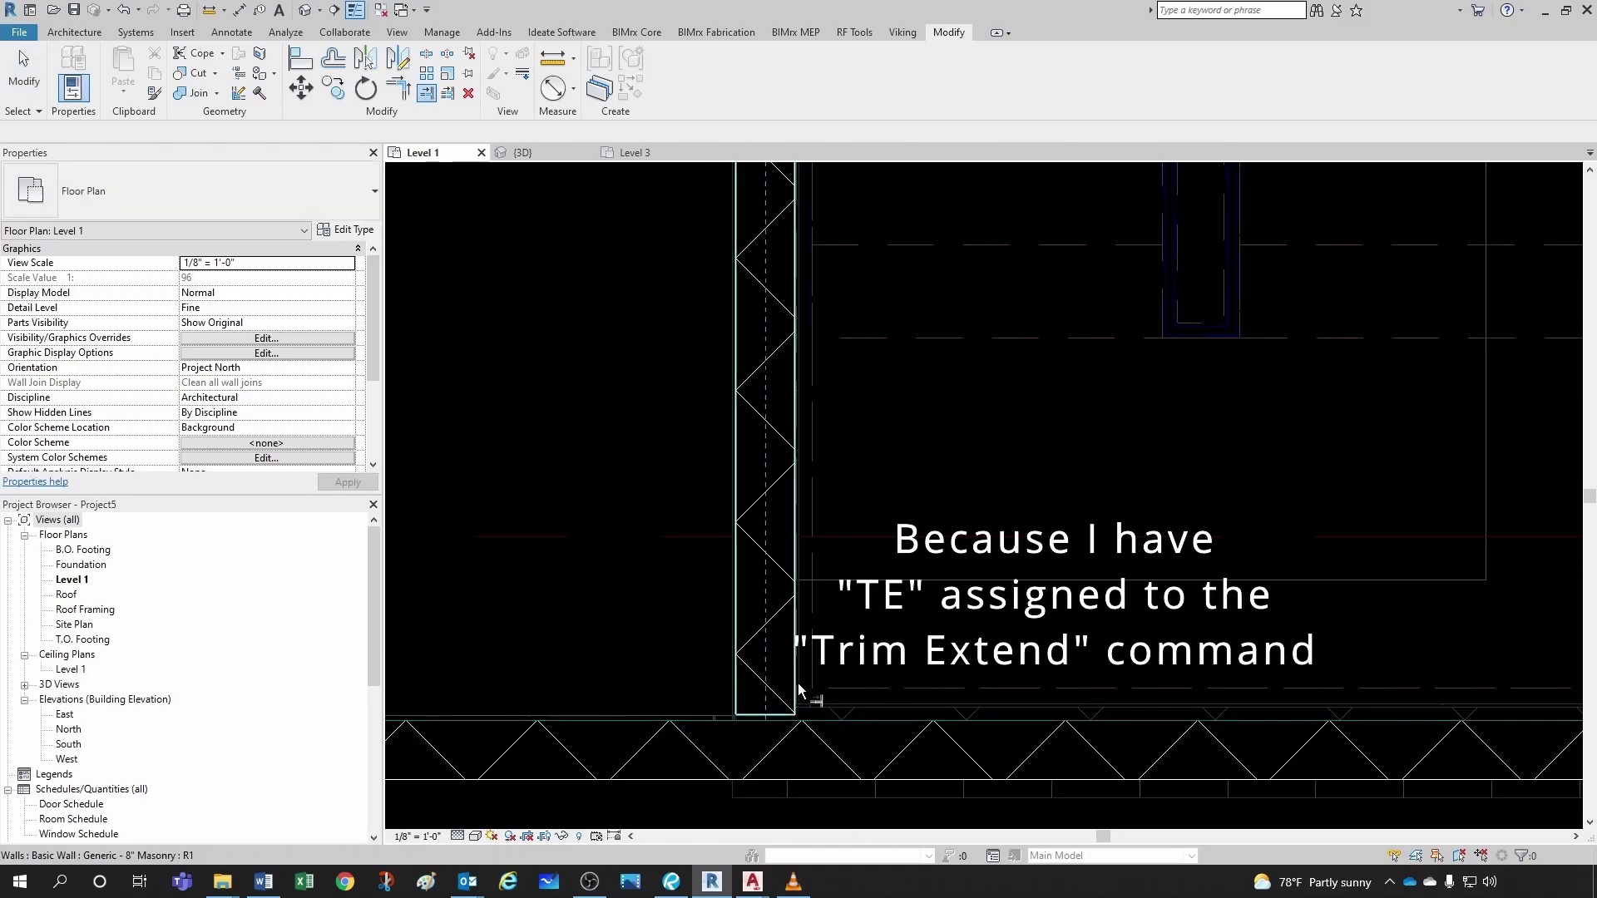
{"action": "left_click", "coordinate": [798, 684]}
{"action": "key", "text": "Escape"}
{"action": "key", "text": "Escape"}
- Align the open end of the horizontal corridor partition with the Conference-side face of the masonry stair wall
{"action": "scroll", "coordinate": [802, 685], "scroll_direction": "down", "scroll_amount": 2}
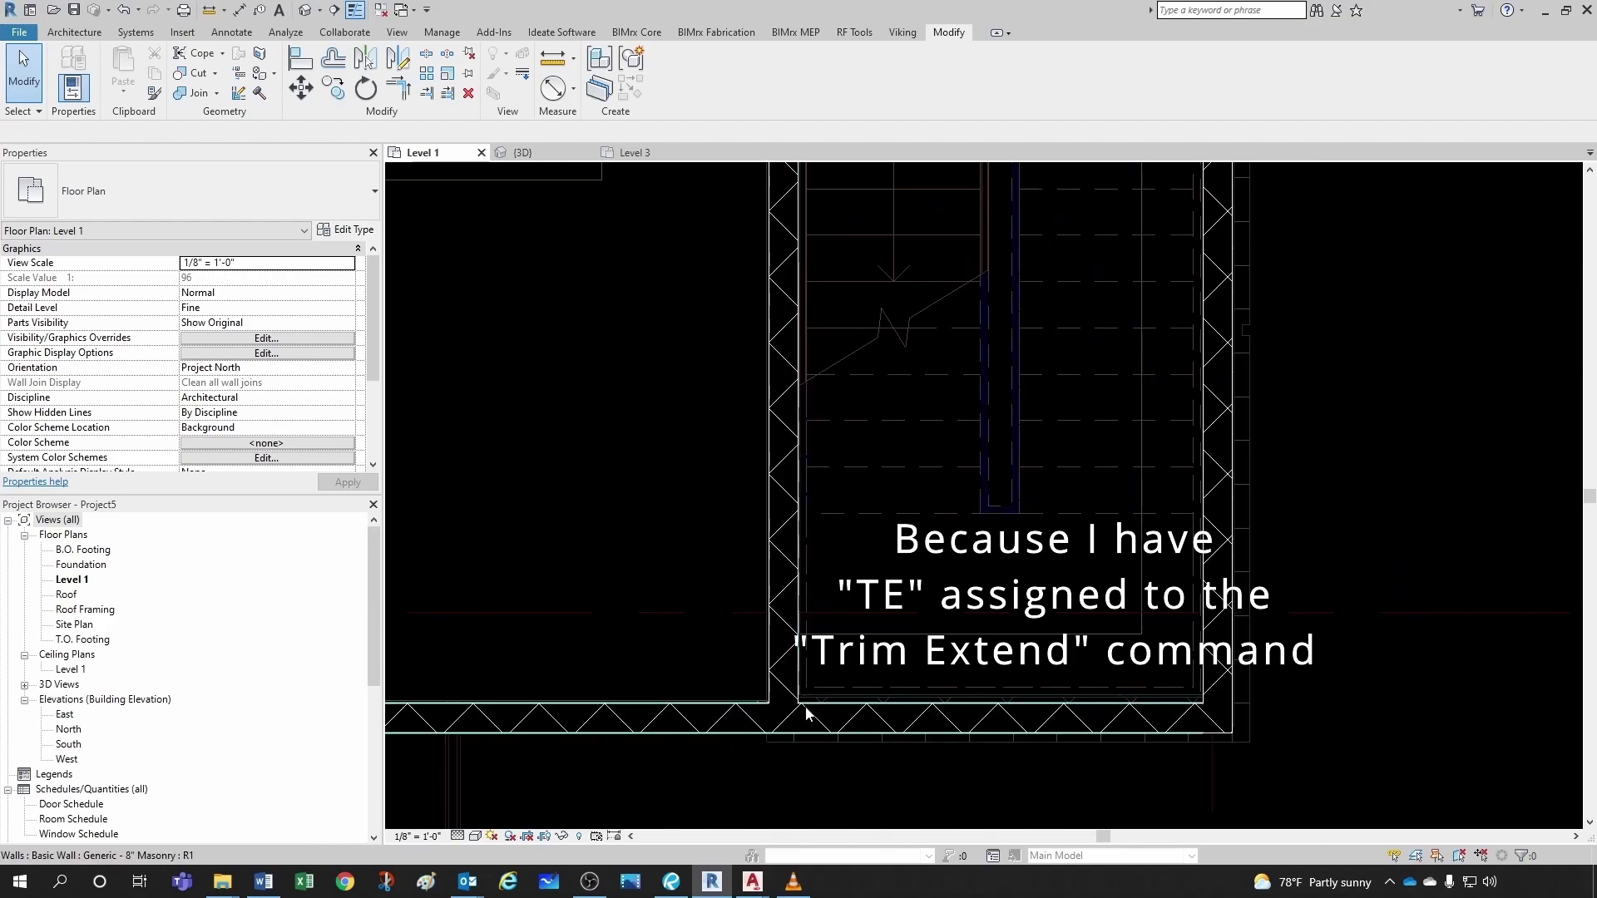
{"action": "scroll", "coordinate": [849, 682], "scroll_direction": "down", "scroll_amount": 4}
{"action": "scroll", "coordinate": [1007, 546], "scroll_direction": "up", "scroll_amount": 4}
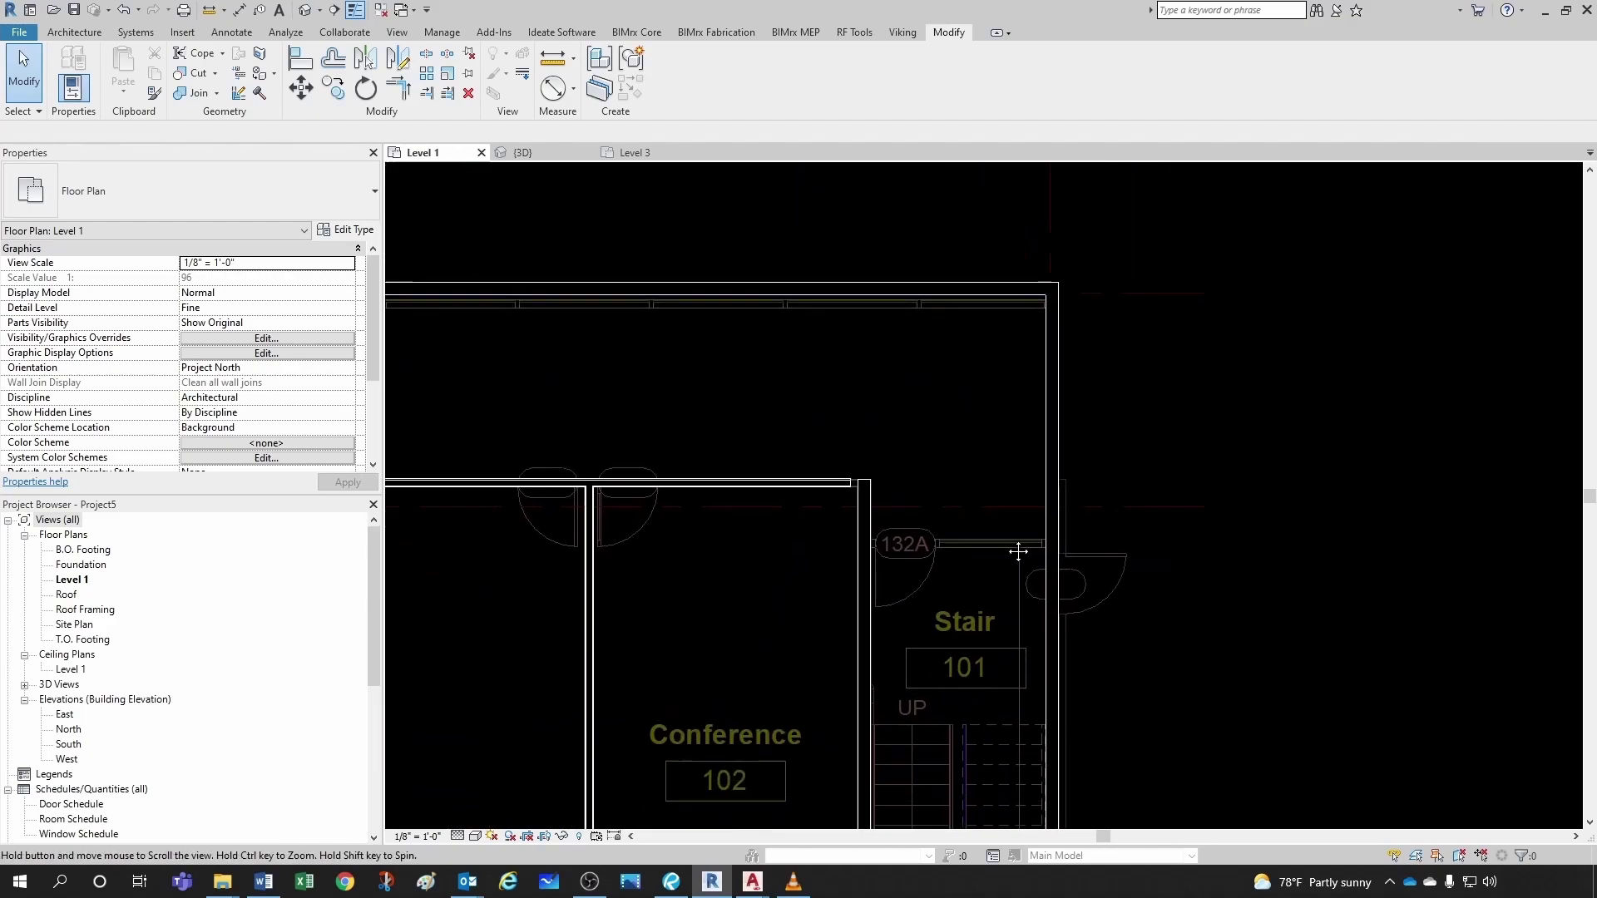
{"action": "scroll", "coordinate": [915, 471], "scroll_direction": "up", "scroll_amount": 4}
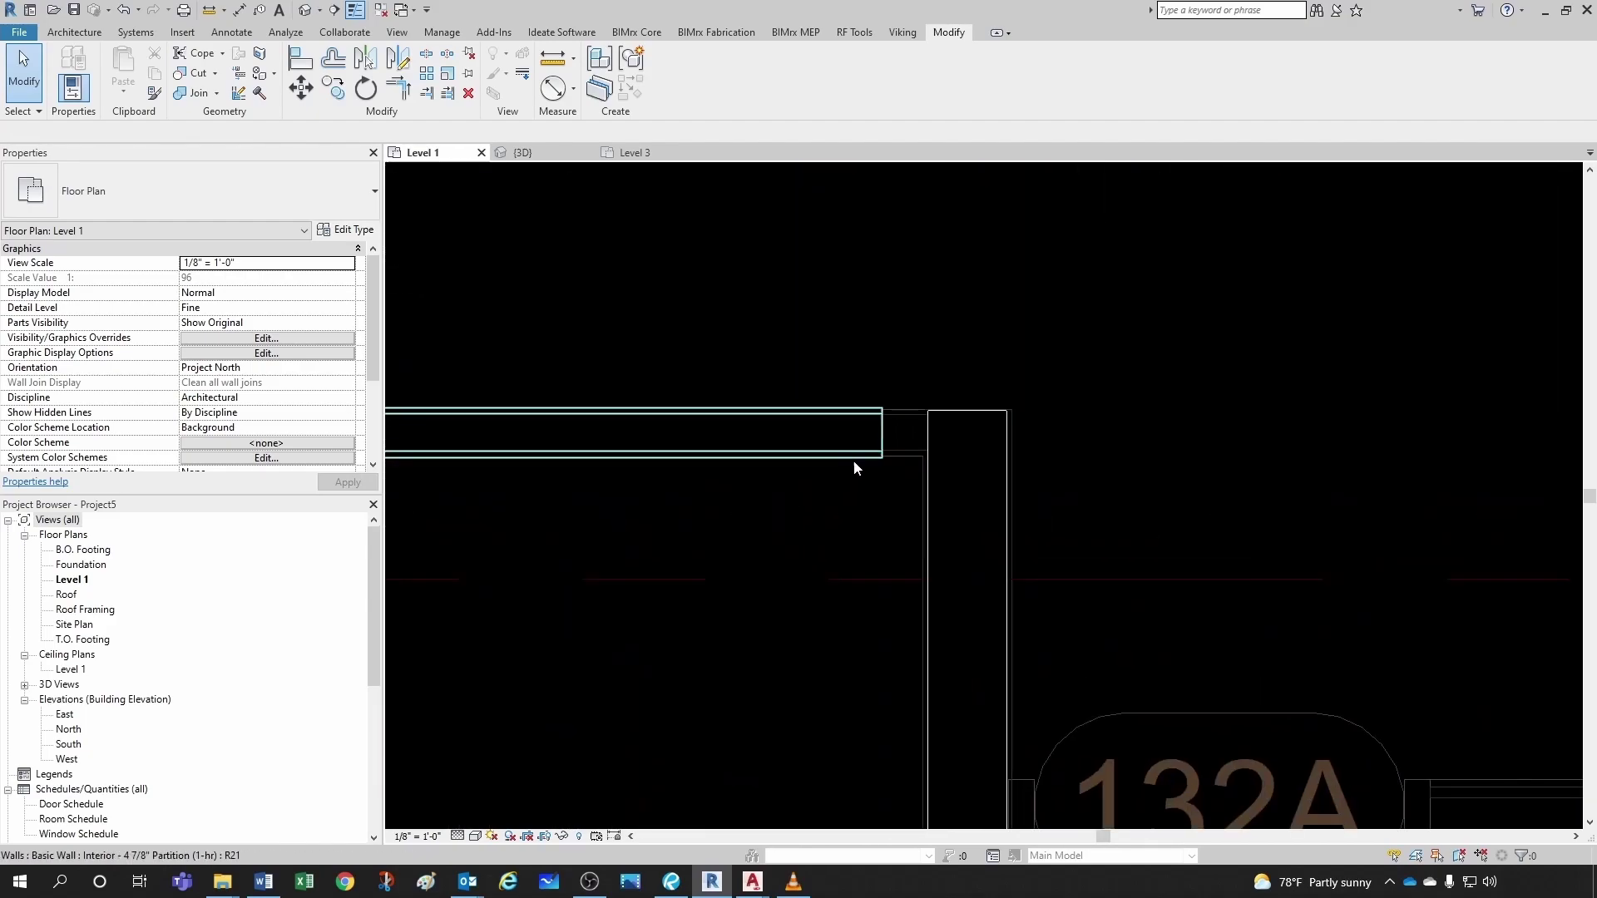
{"action": "key", "text": "a"}
{"action": "key", "text": "l"}
{"action": "scroll", "coordinate": [924, 465], "scroll_direction": "up", "scroll_amount": 2}
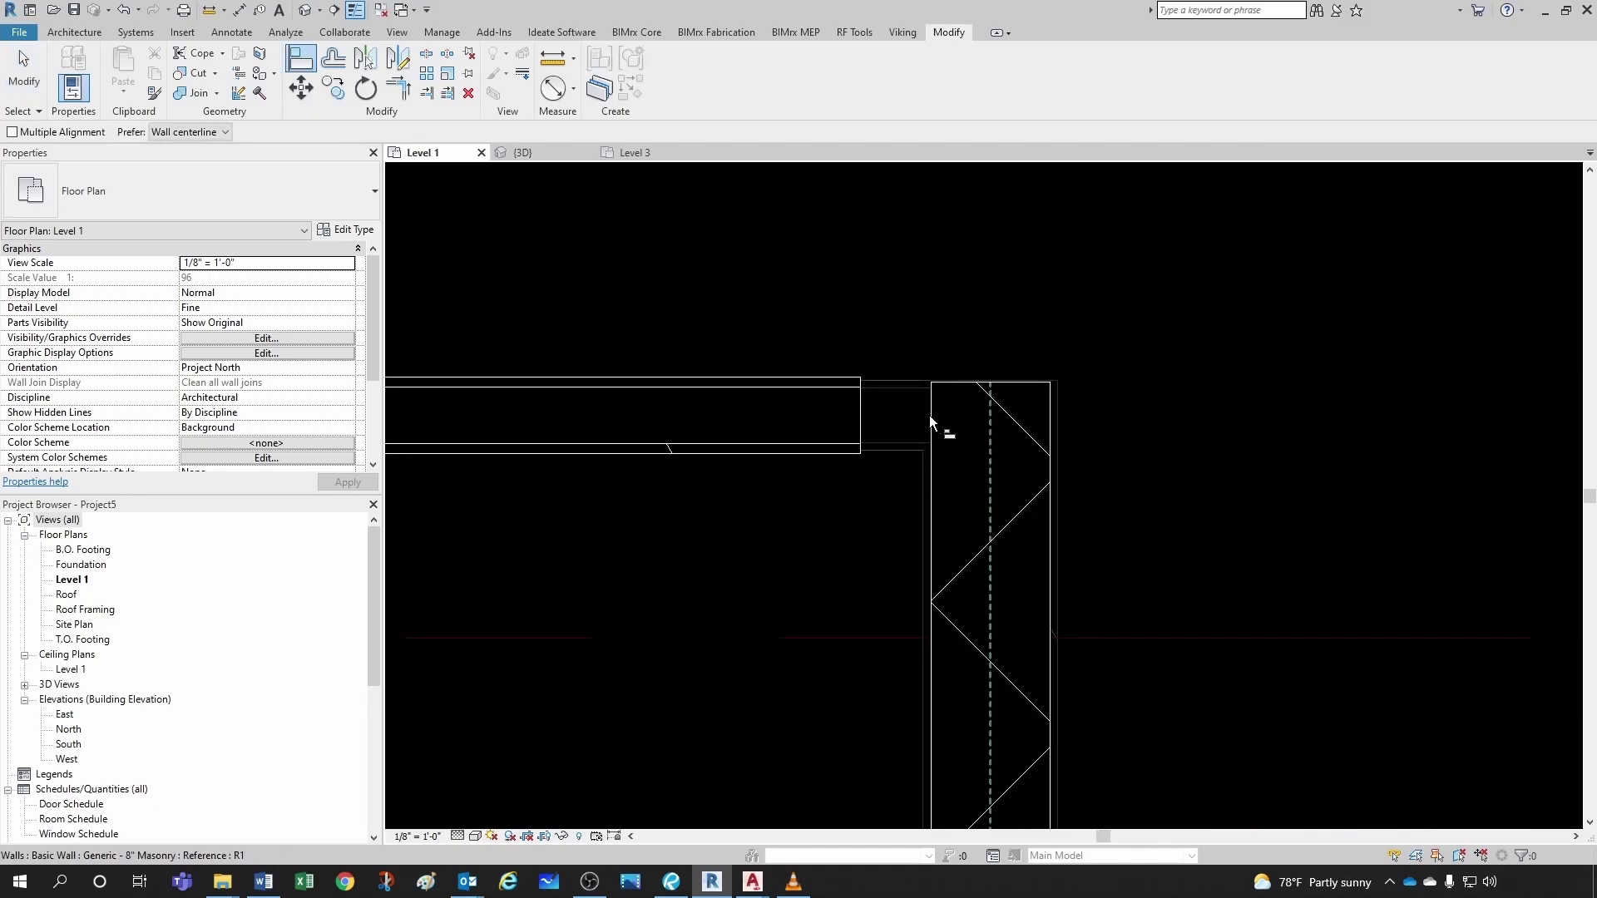
{"action": "left_click", "coordinate": [930, 414]}
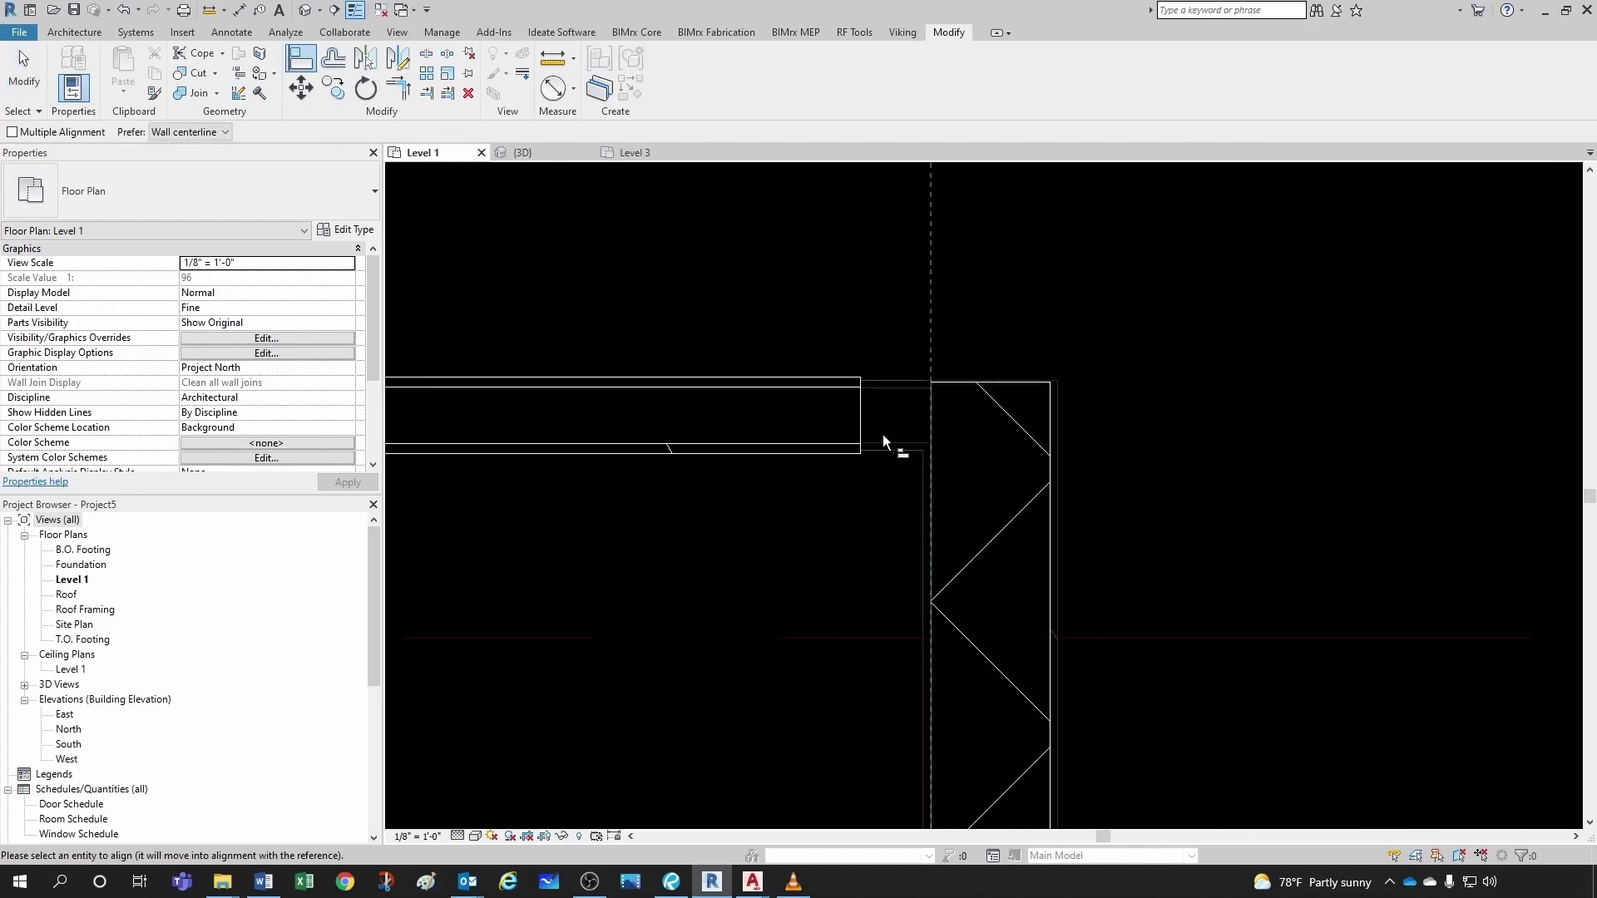
{"action": "left_click", "coordinate": [861, 422]}
{"action": "key", "text": "Escape"}
{"action": "key", "text": "Escape"}
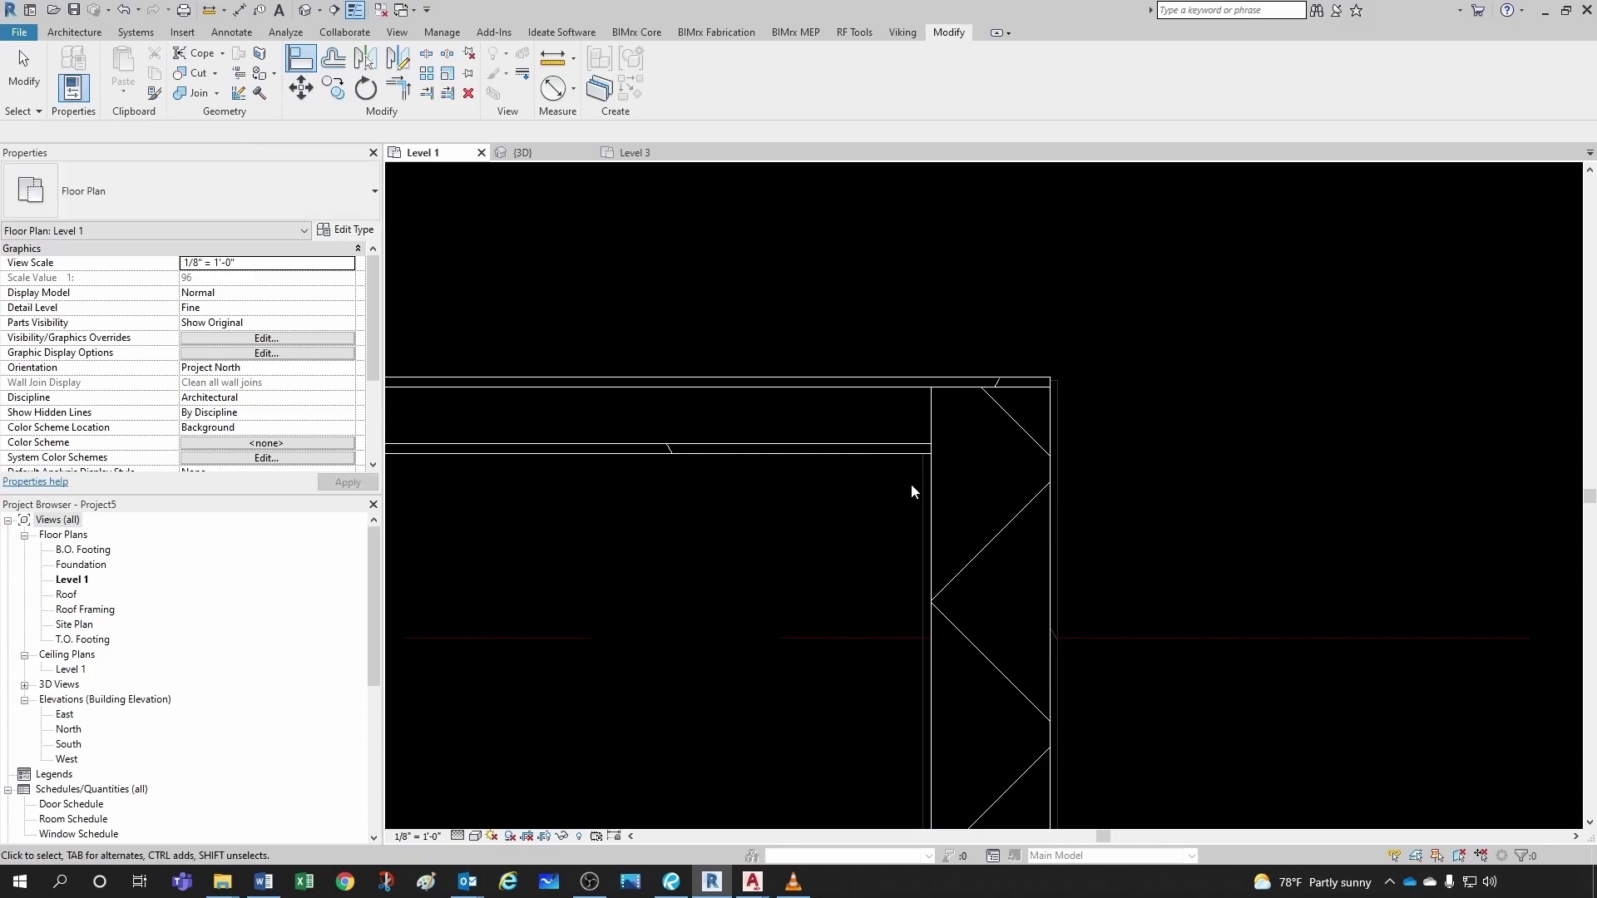
- Place a Single-Flush 36" x 84" door in the corridor wall at Conference 102, swinging into the room
{"action": "scroll", "coordinate": [911, 483], "scroll_direction": "down", "scroll_amount": 5}
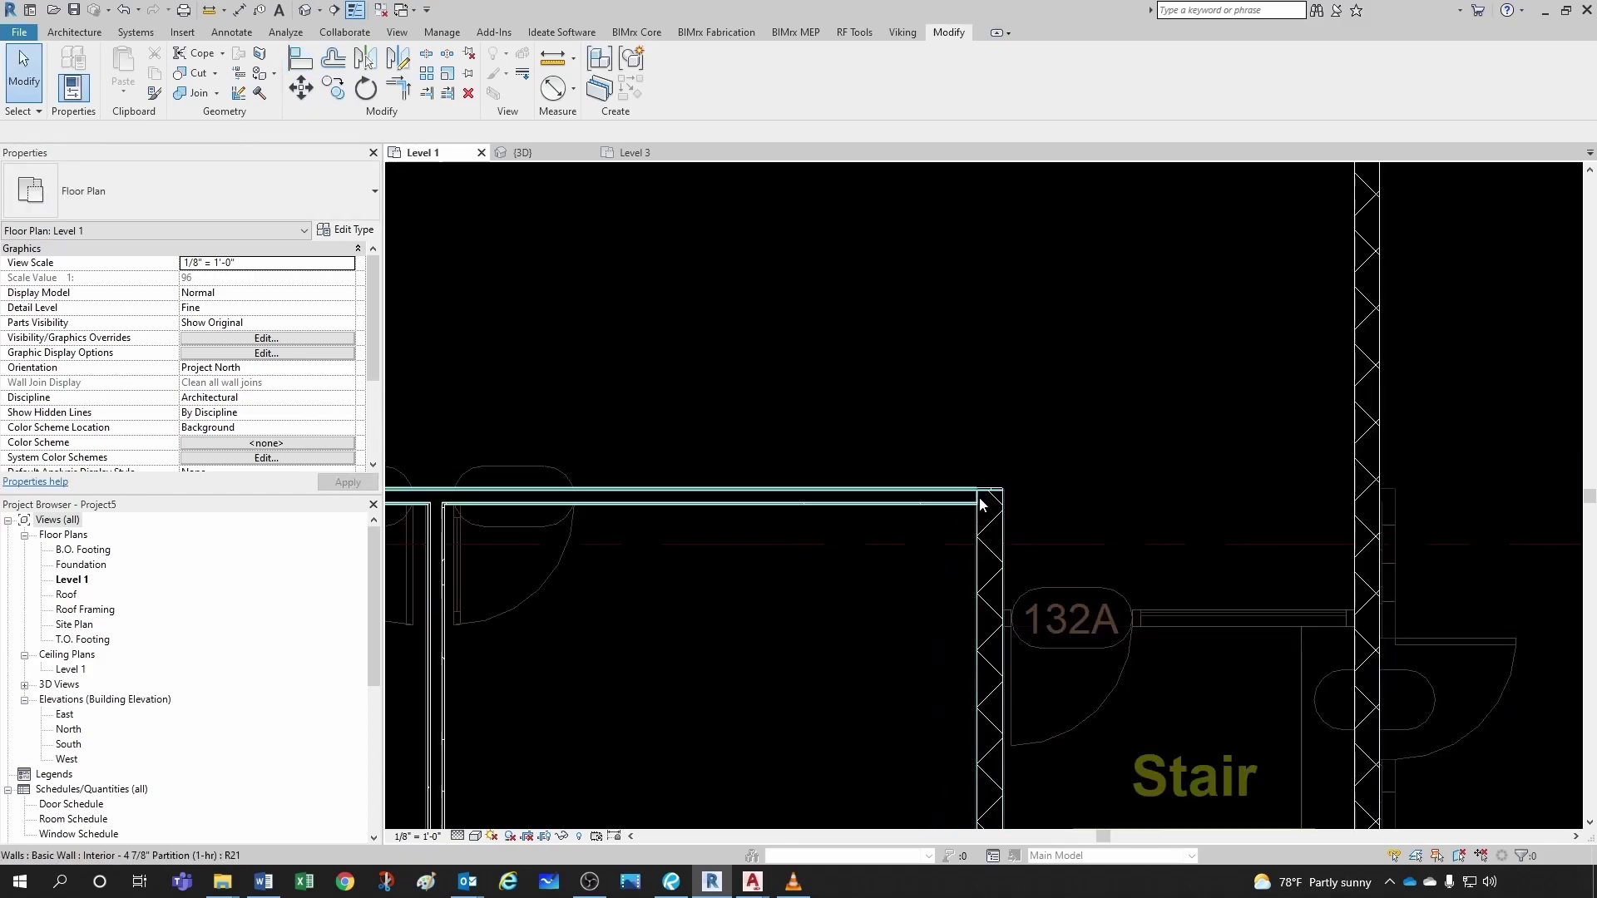
{"action": "scroll", "coordinate": [1003, 503], "scroll_direction": "up", "scroll_amount": 3}
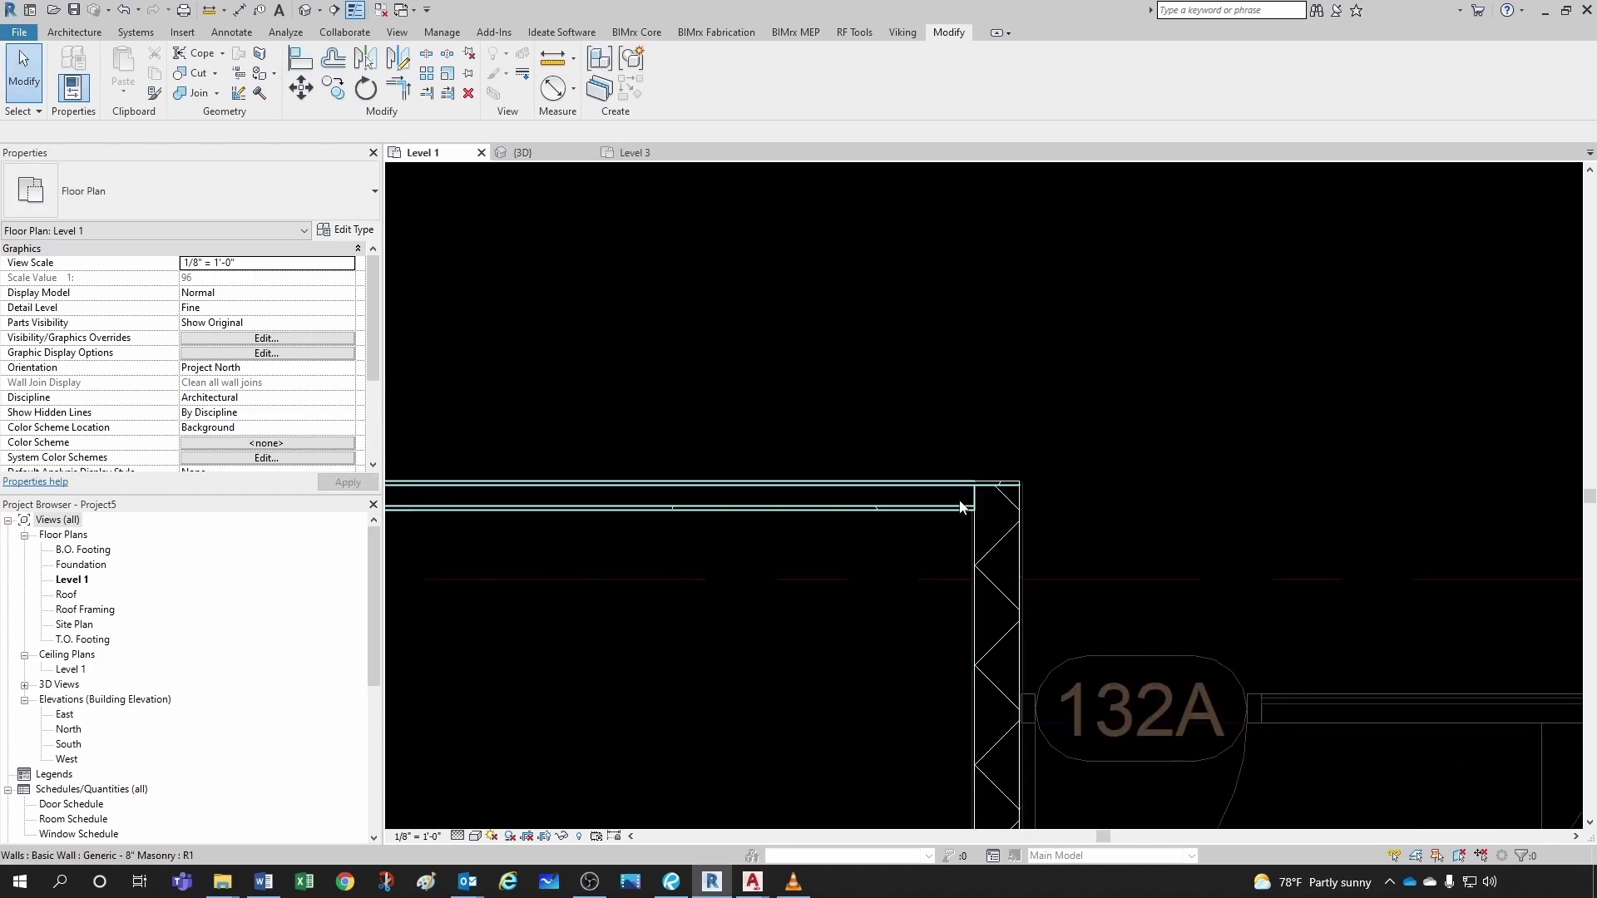
{"action": "scroll", "coordinate": [949, 533], "scroll_direction": "down", "scroll_amount": 4}
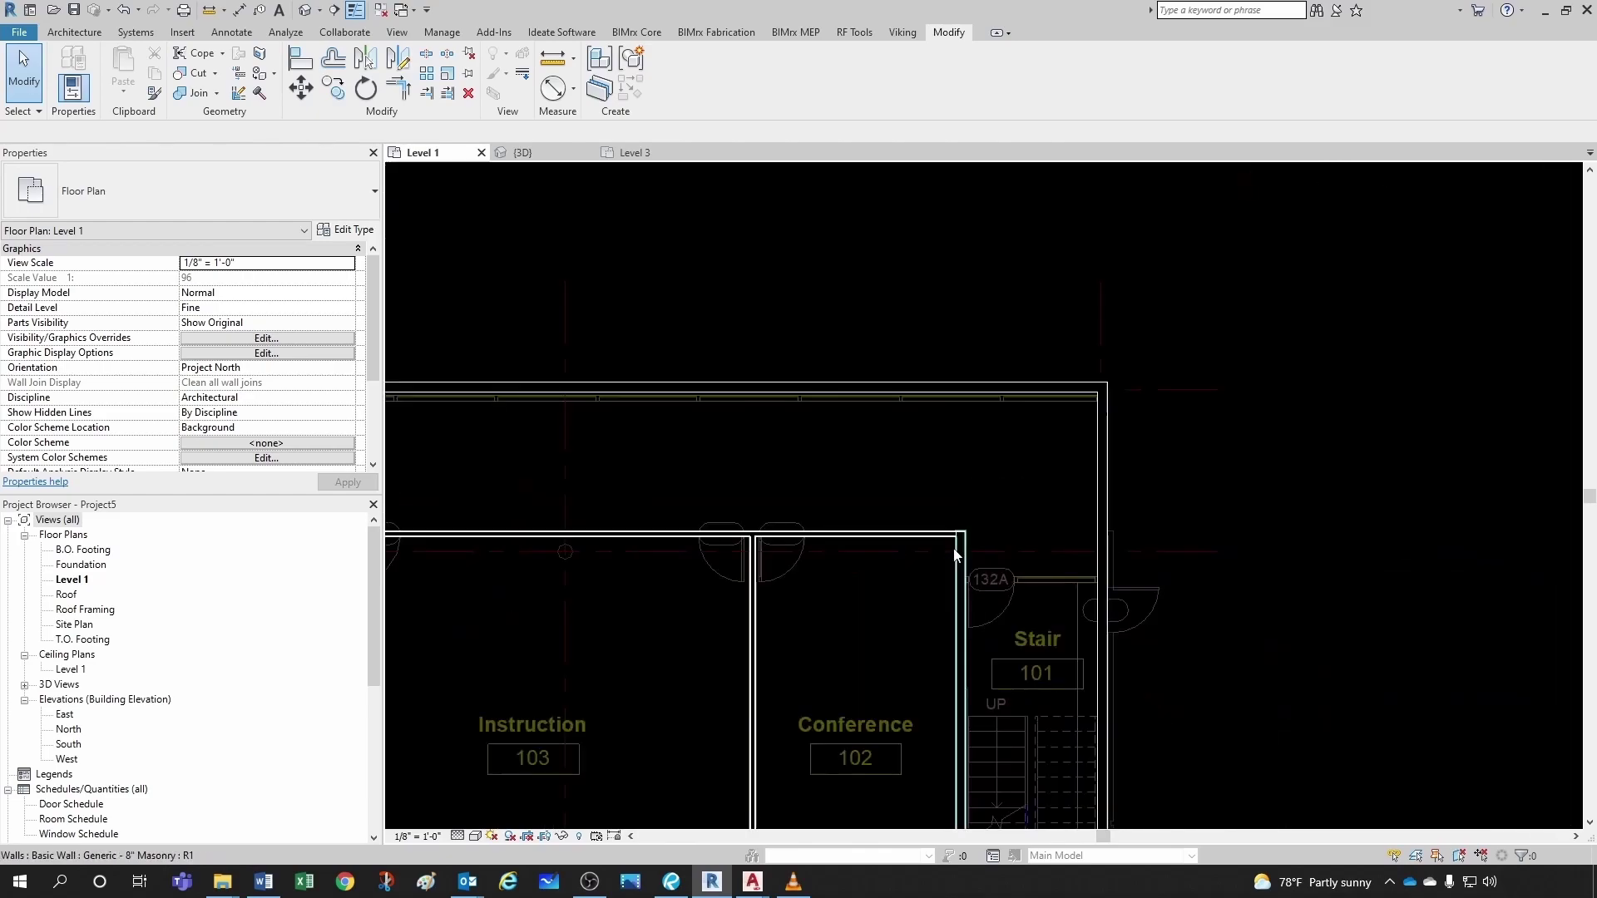
{"action": "scroll", "coordinate": [930, 536], "scroll_direction": "down", "scroll_amount": 2}
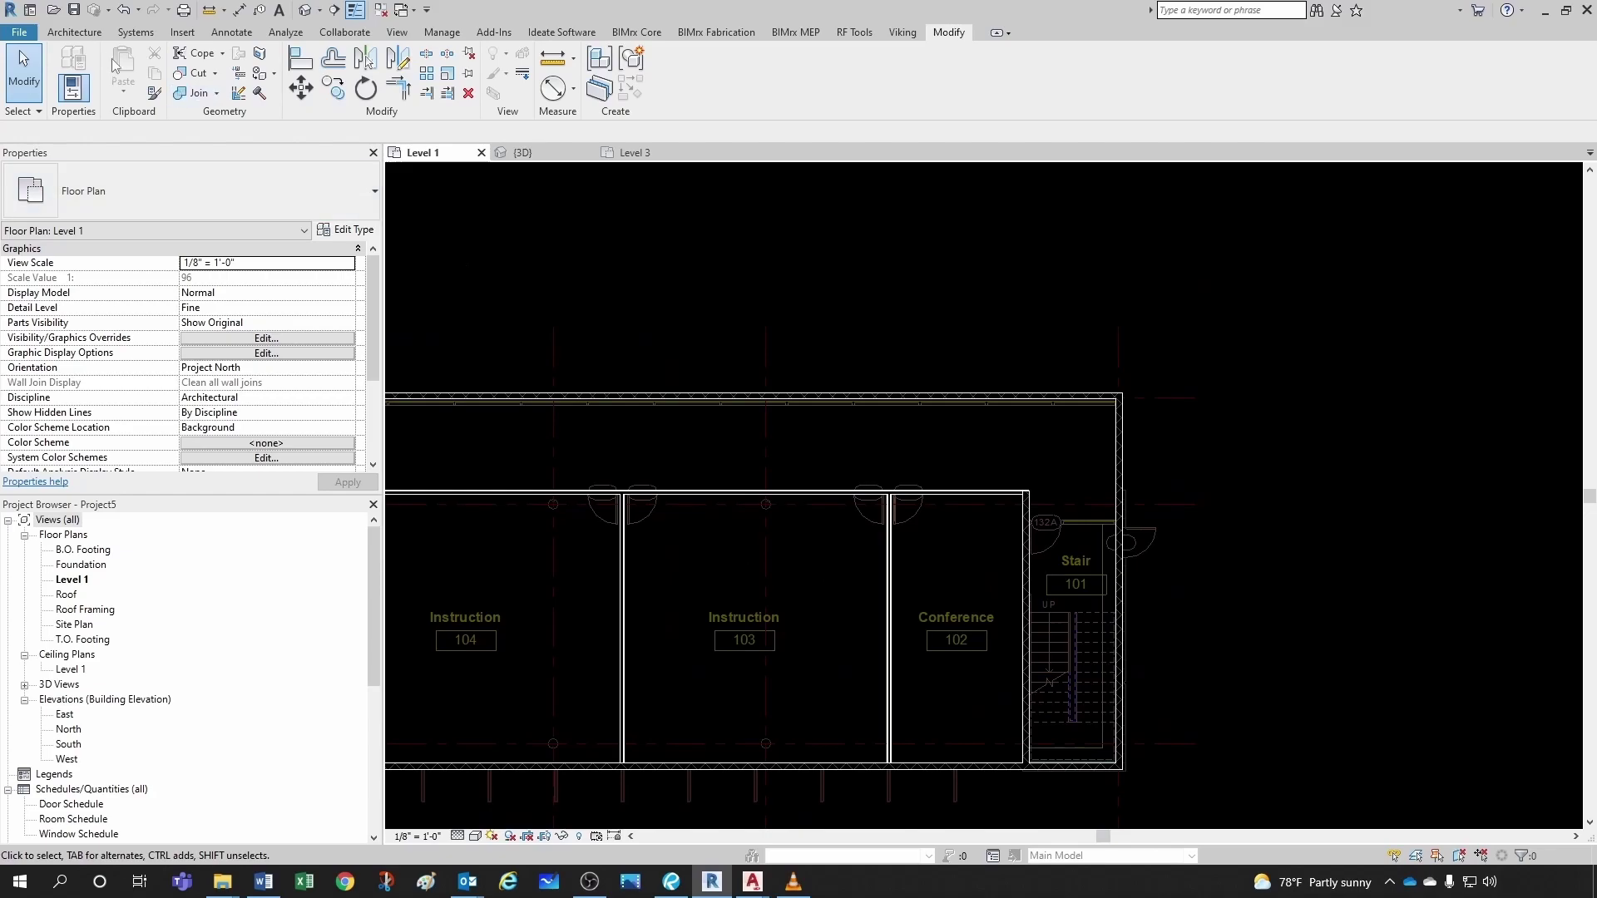
{"action": "left_click", "coordinate": [83, 33]}
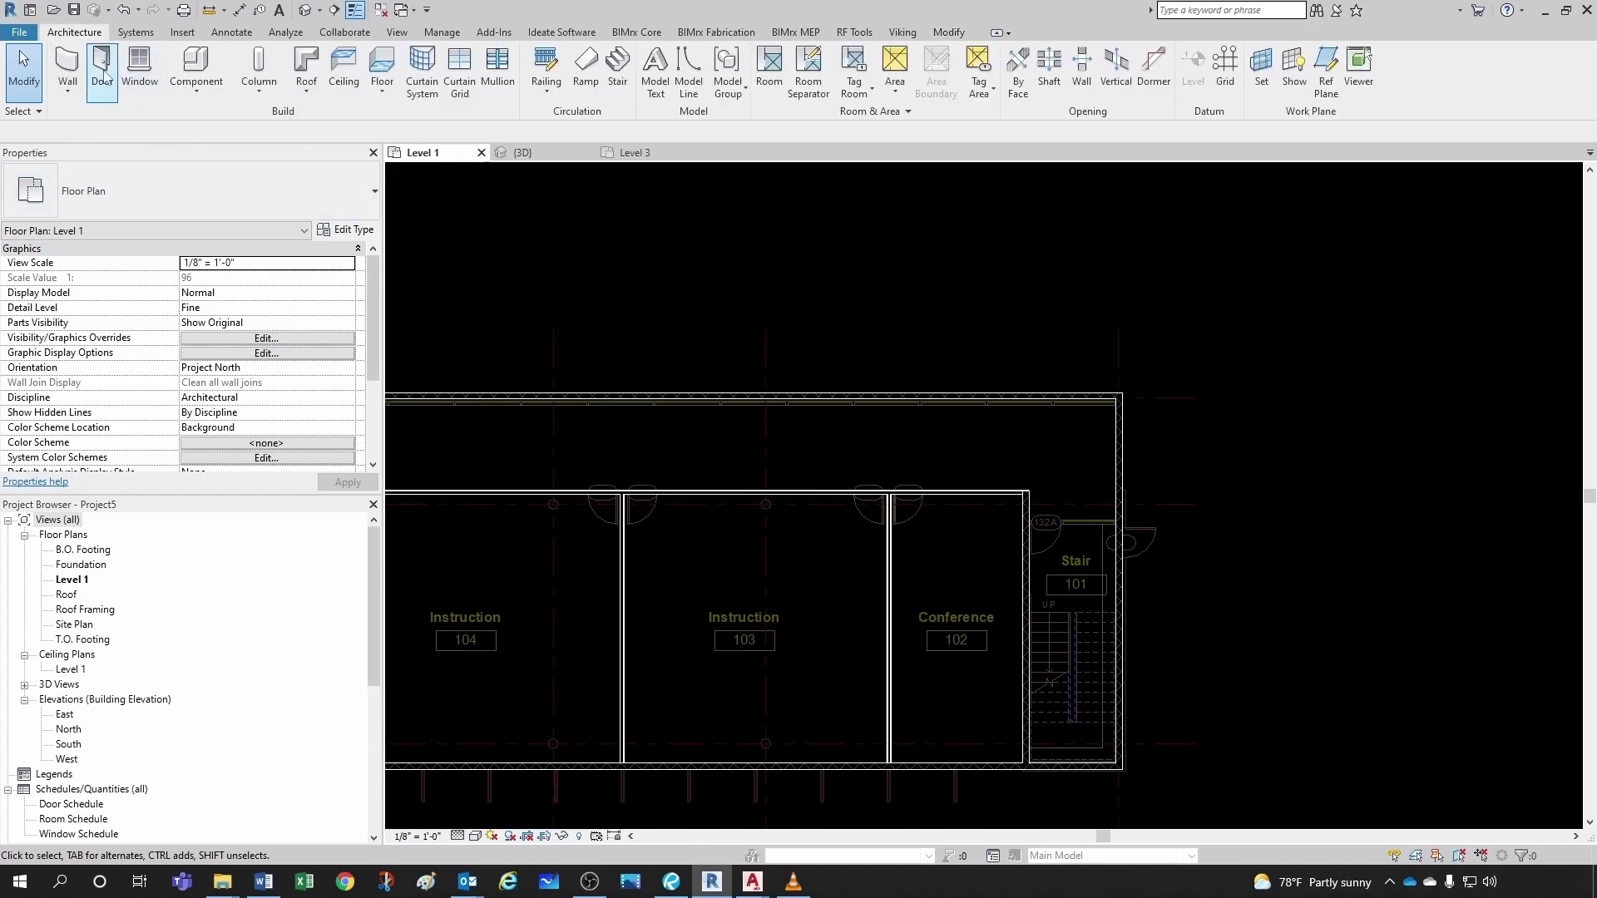
{"action": "scroll", "coordinate": [956, 474], "scroll_direction": "up", "scroll_amount": 8}
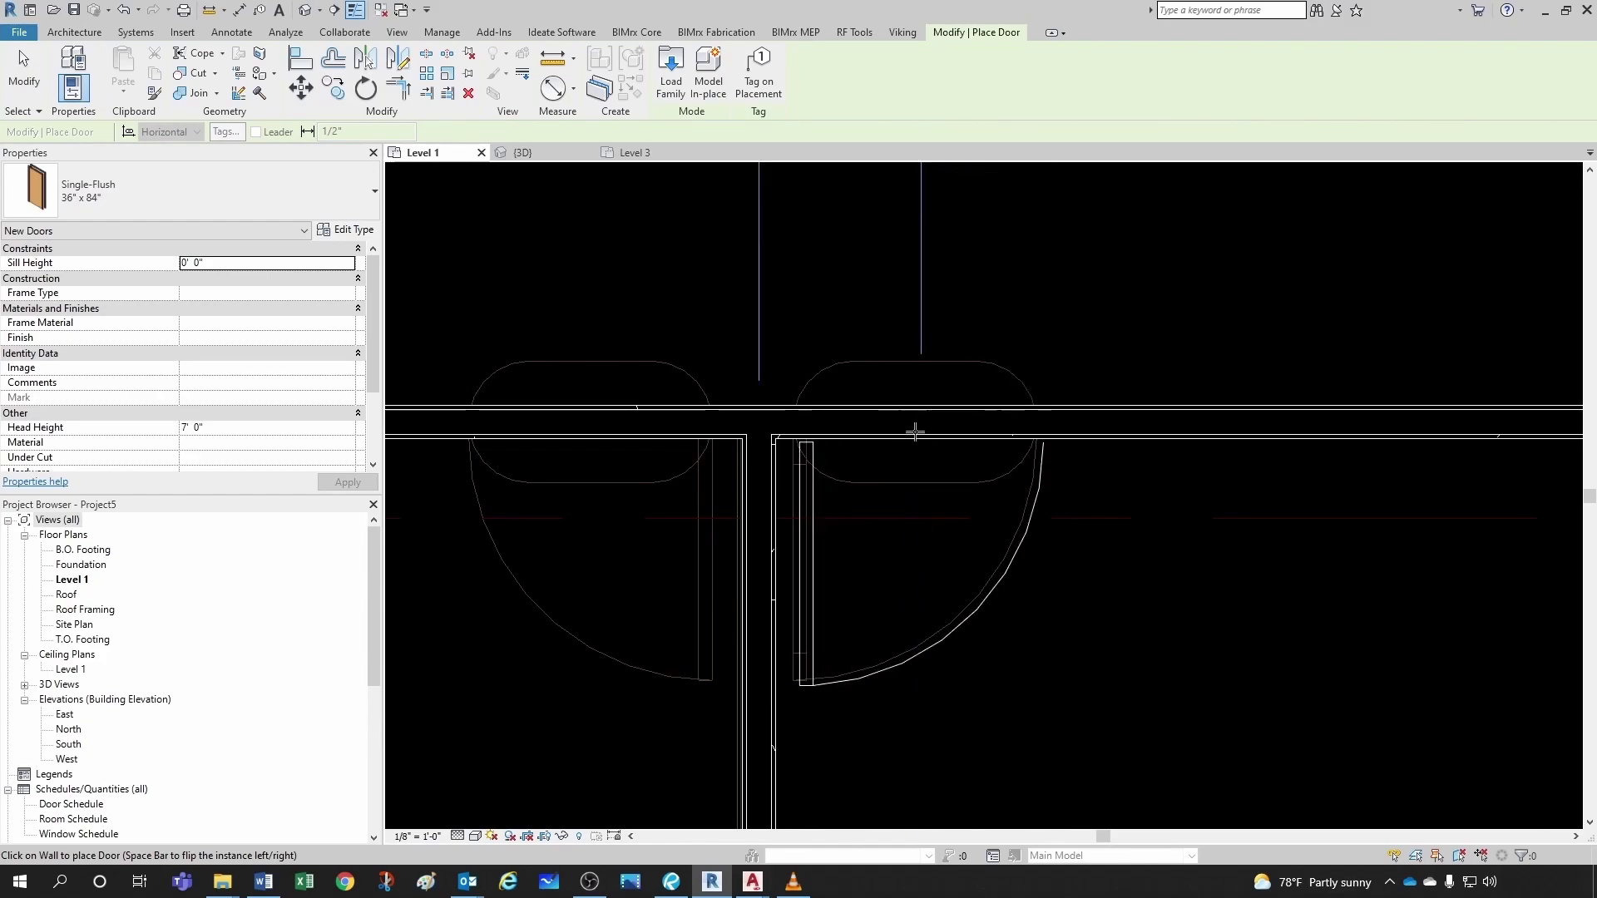
{"action": "key", "text": "space"}
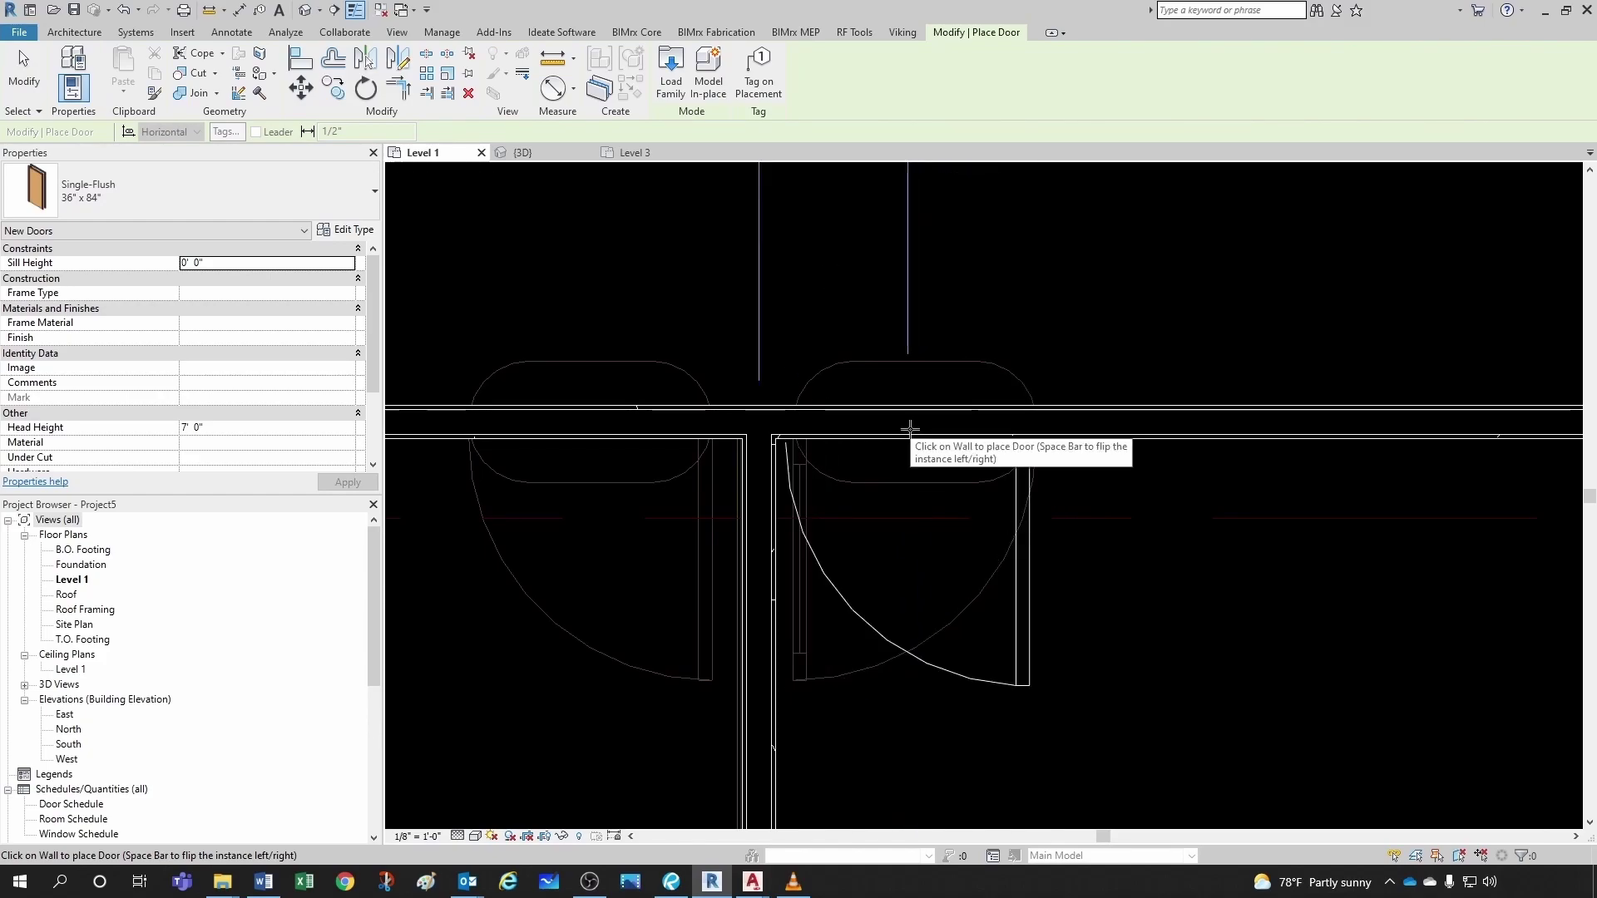
{"action": "key", "text": "space"}
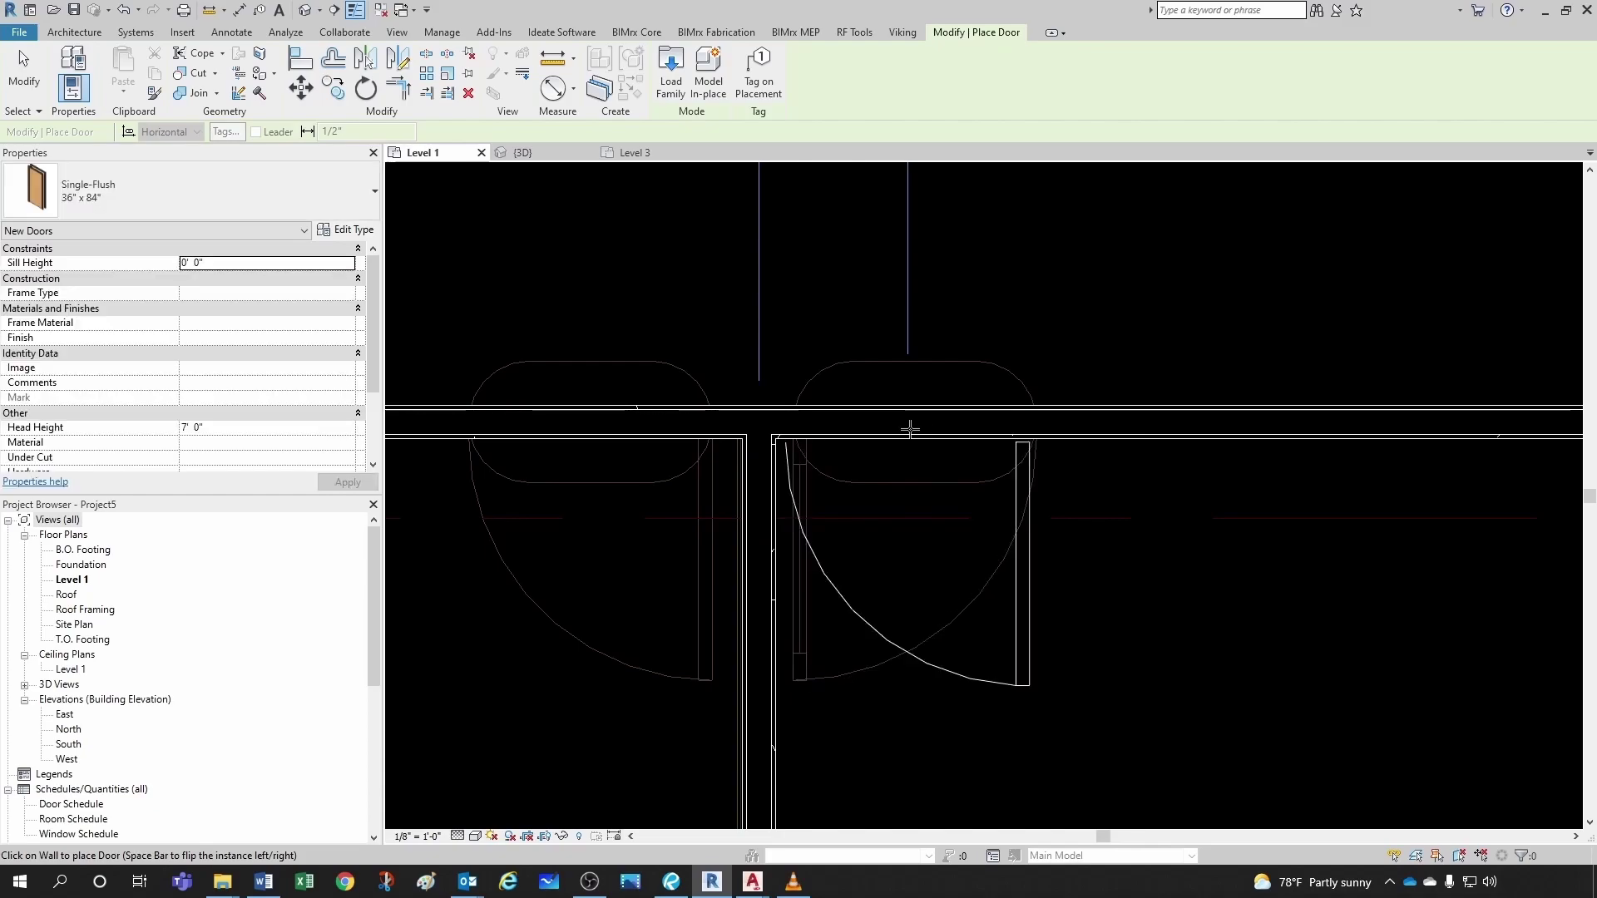
{"action": "scroll", "coordinate": [910, 429], "scroll_direction": "up", "scroll_amount": 1}
{"action": "scroll", "coordinate": [911, 429], "scroll_direction": "down", "scroll_amount": 1}
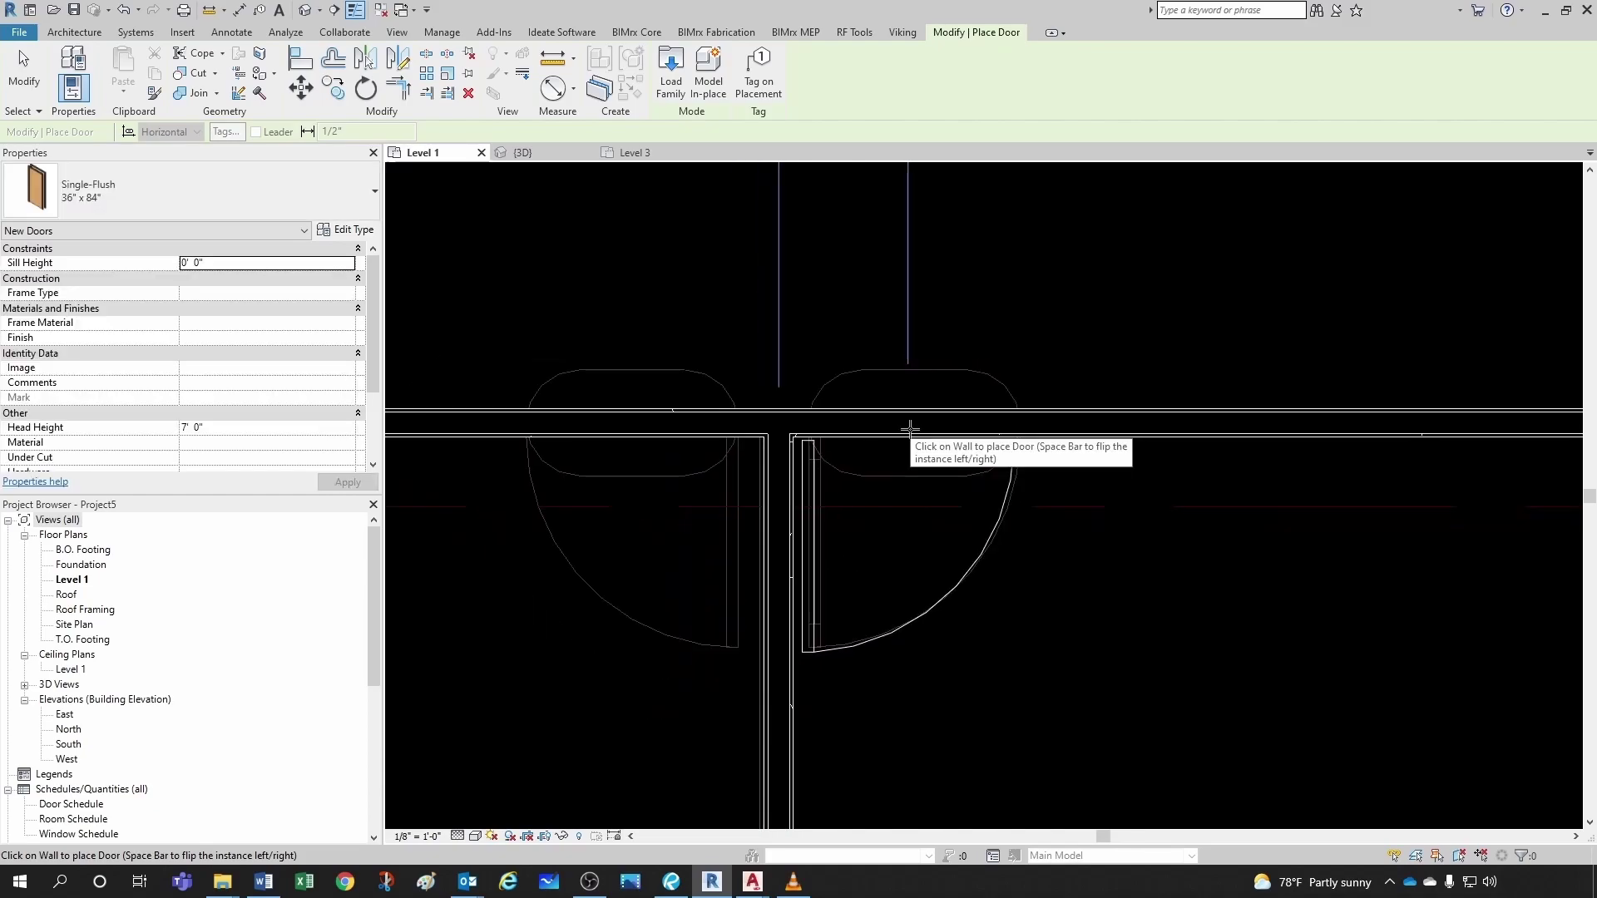
{"action": "left_click", "coordinate": [1121, 427]}
{"action": "key", "text": "Escape"}
{"action": "key", "text": "Escape"}
- Align the Conference 102 door's open panel with the matching door panel line in the DWG plan
{"action": "scroll", "coordinate": [1175, 366], "scroll_direction": "up", "scroll_amount": 1}
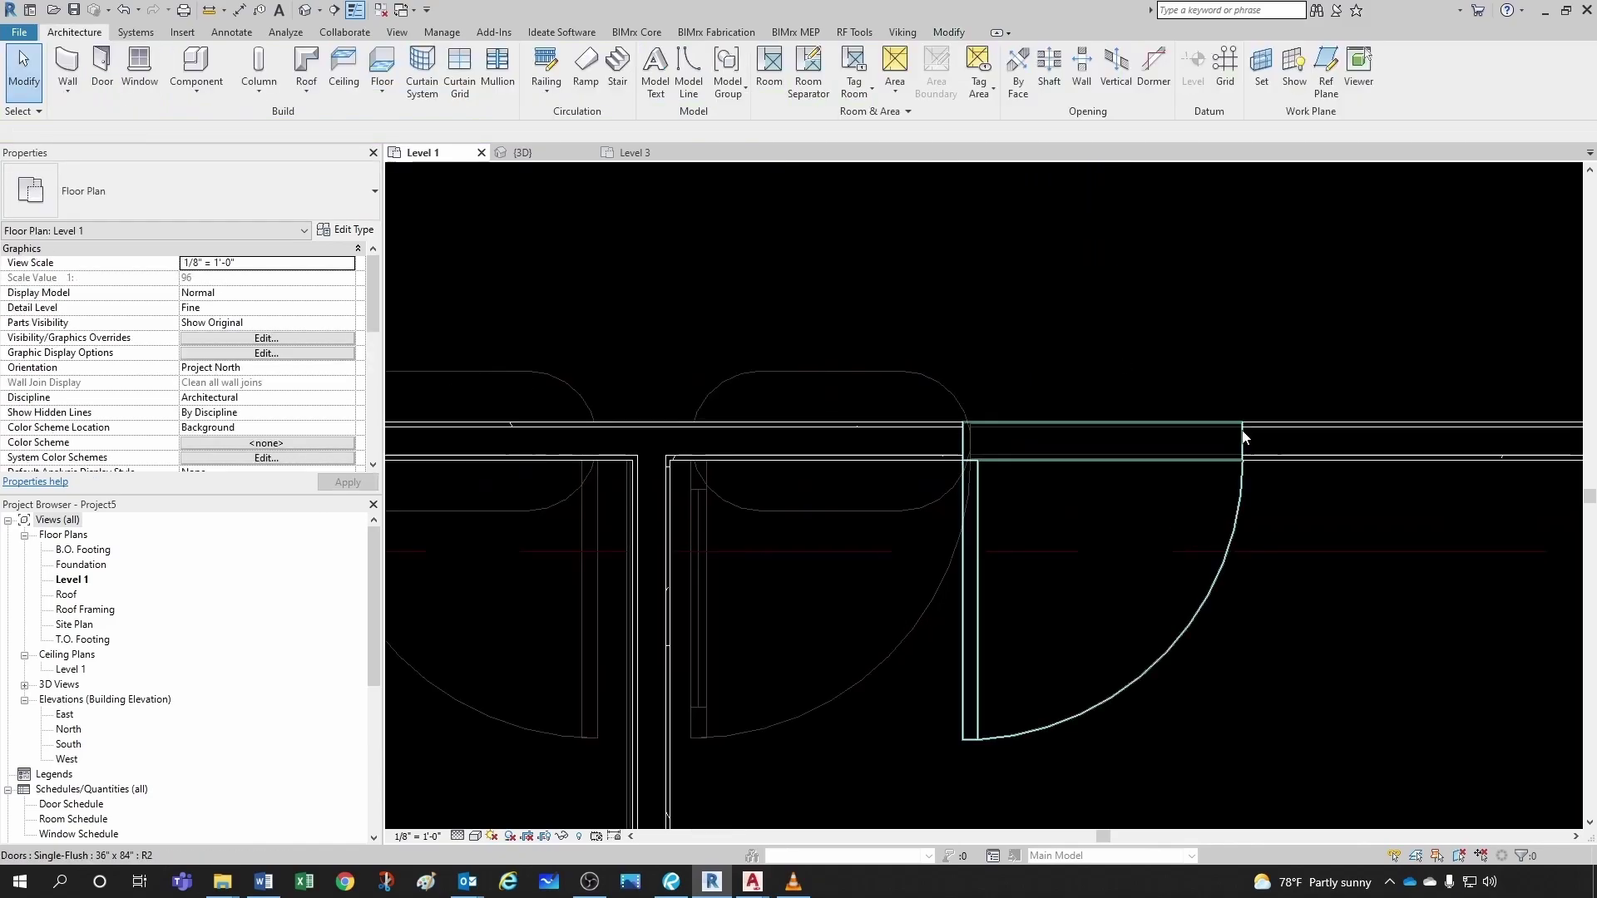
{"action": "scroll", "coordinate": [1256, 416], "scroll_direction": "down", "scroll_amount": 1}
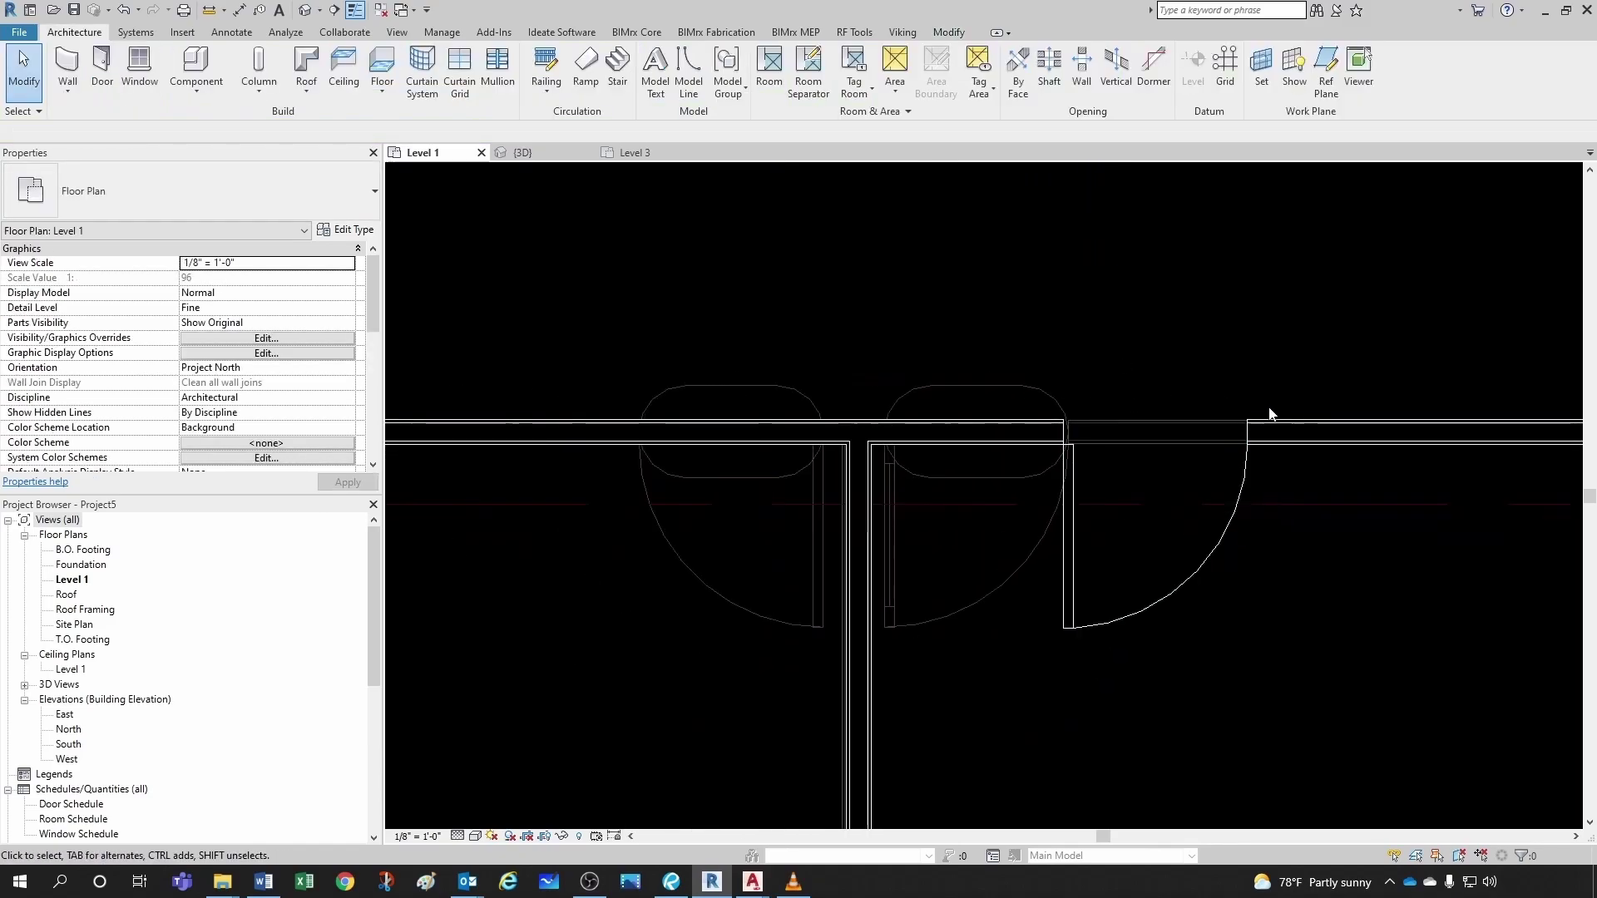
{"action": "key", "text": "a"}
{"action": "key", "text": "l"}
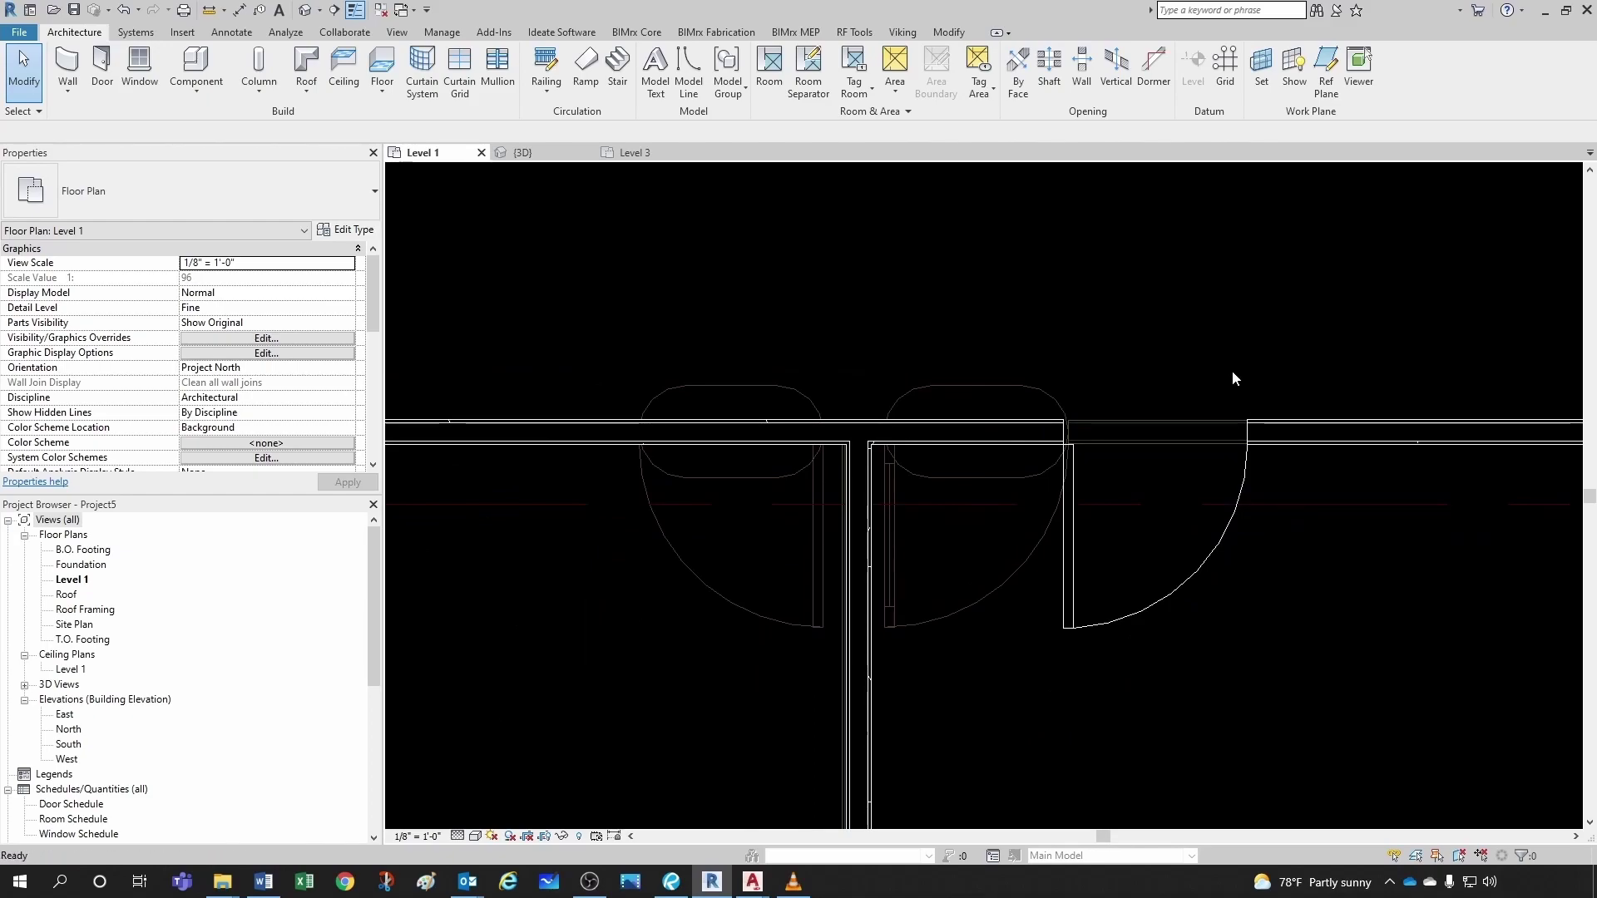
{"action": "scroll", "coordinate": [925, 559], "scroll_direction": "up", "scroll_amount": 2}
{"action": "left_click", "coordinate": [875, 526]}
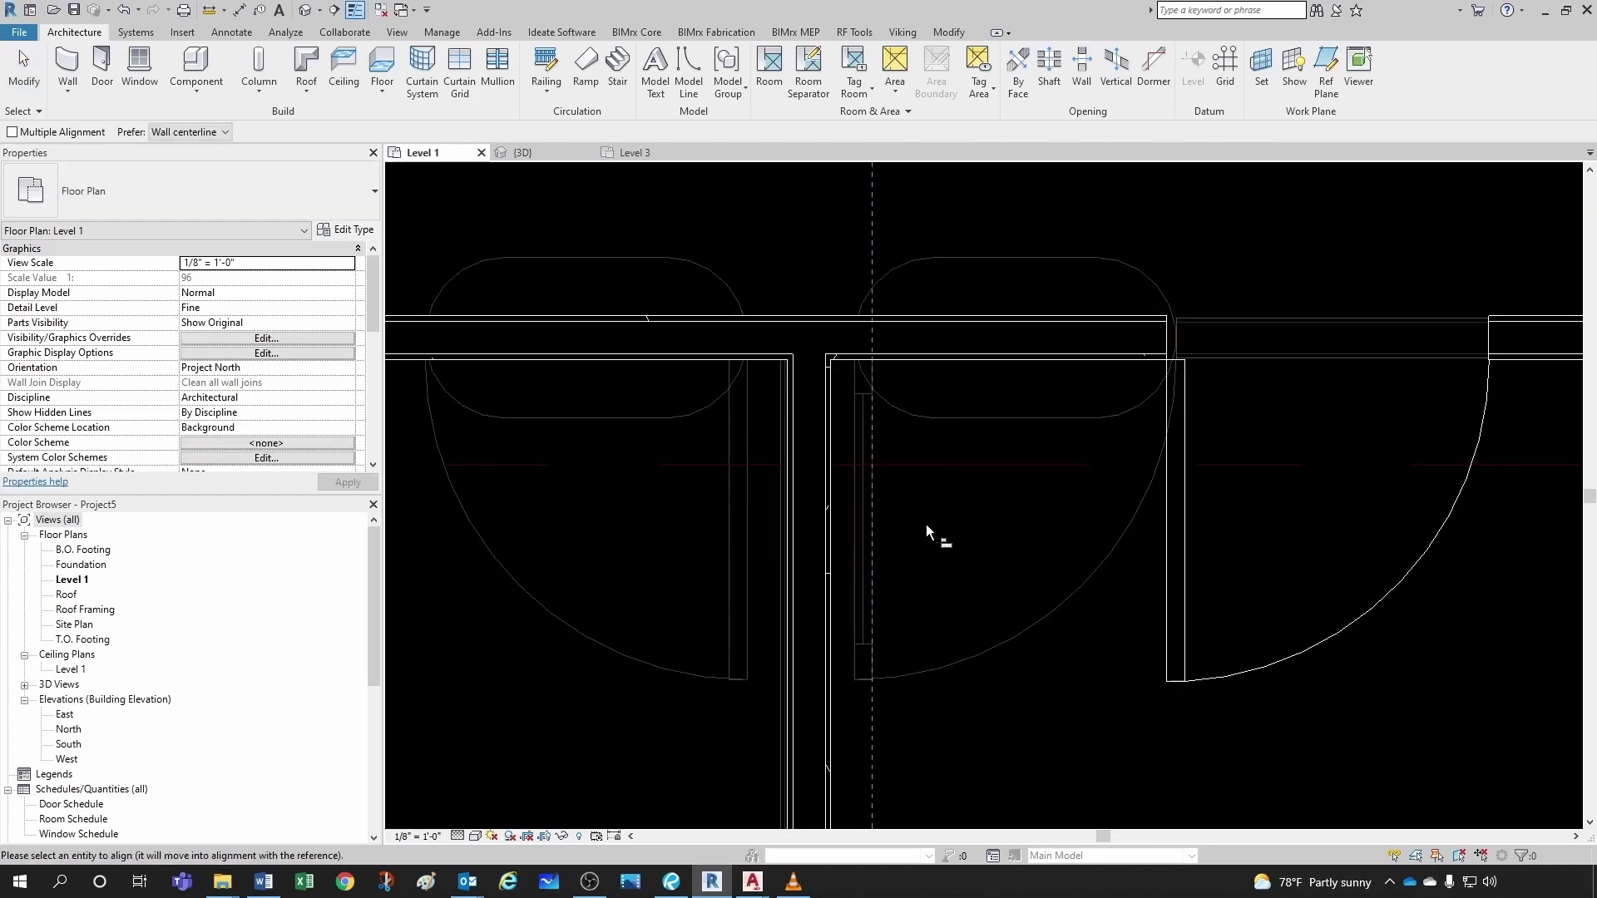
{"action": "left_click", "coordinate": [1183, 525]}
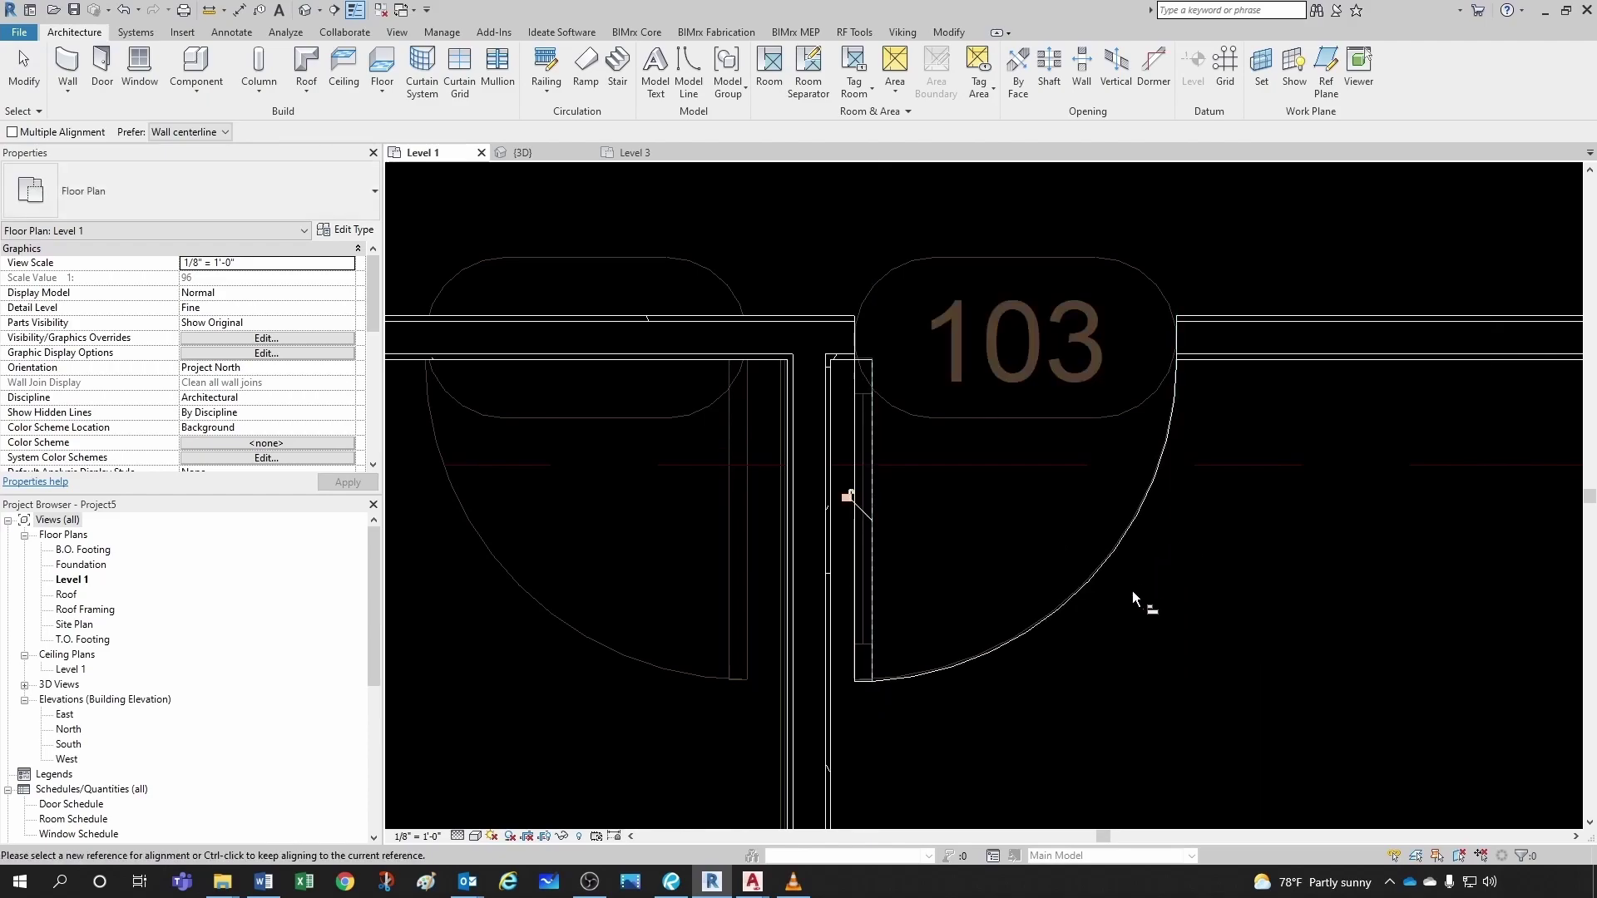
{"action": "key", "text": "Escape"}
- Using the Conference 102 door's type, place doors near both ends of Instruction 103's corridor wall, swinging into the room
{"action": "scroll", "coordinate": [1082, 574], "scroll_direction": "down", "scroll_amount": 2}
{"action": "scroll", "coordinate": [1048, 572], "scroll_direction": "down", "scroll_amount": 2}
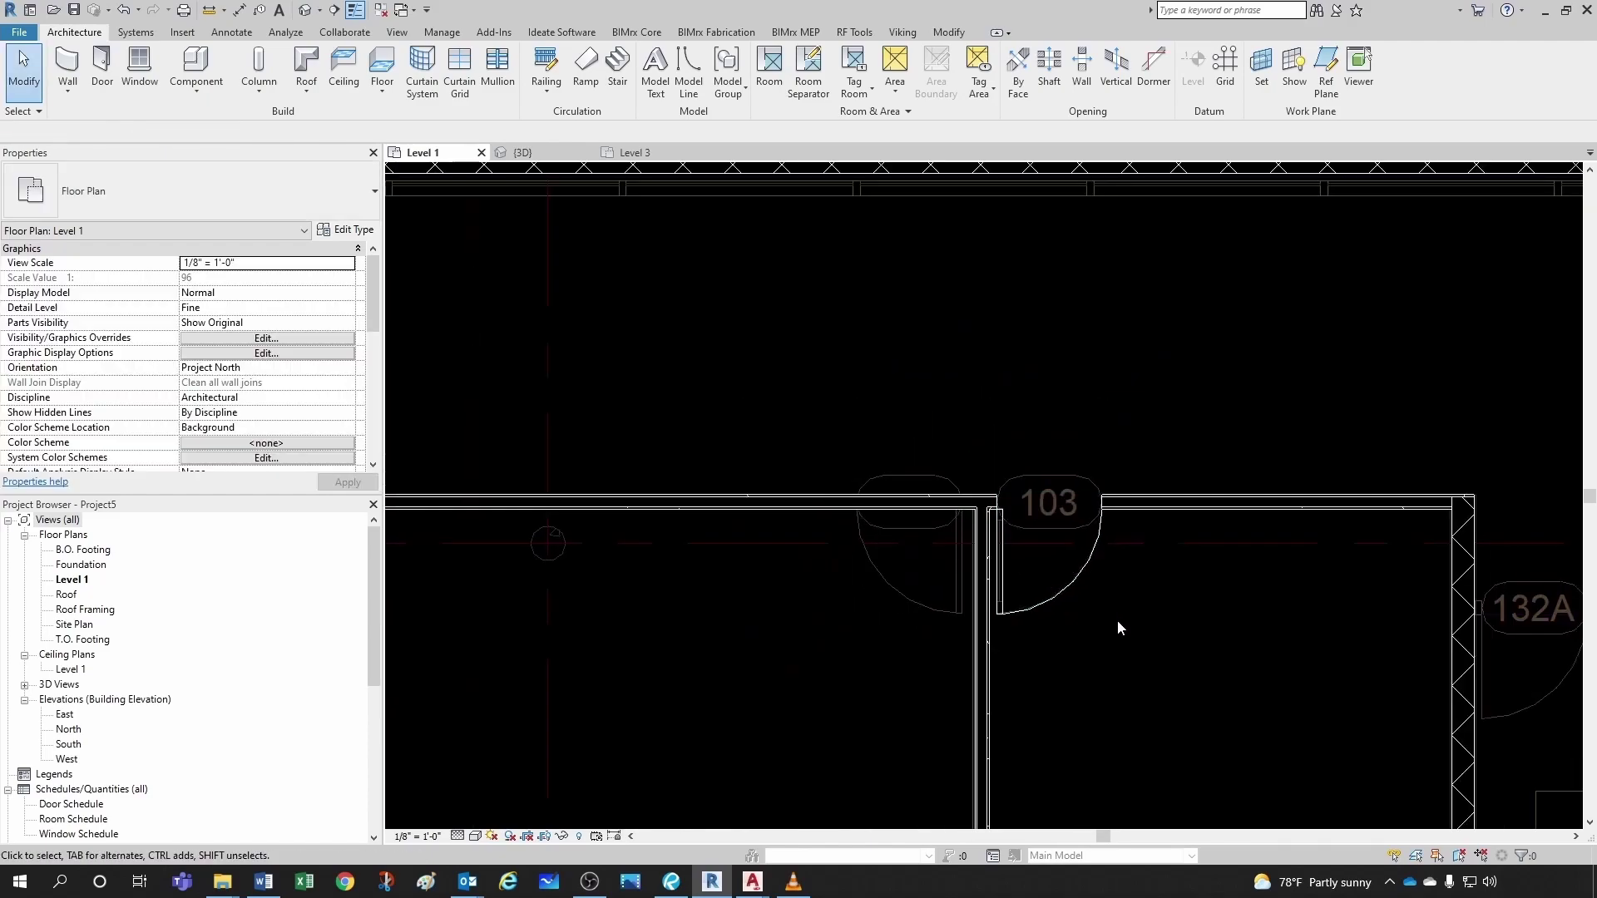
{"action": "left_click", "coordinate": [1085, 574]}
{"action": "key", "text": "c"}
{"action": "key", "text": "s"}
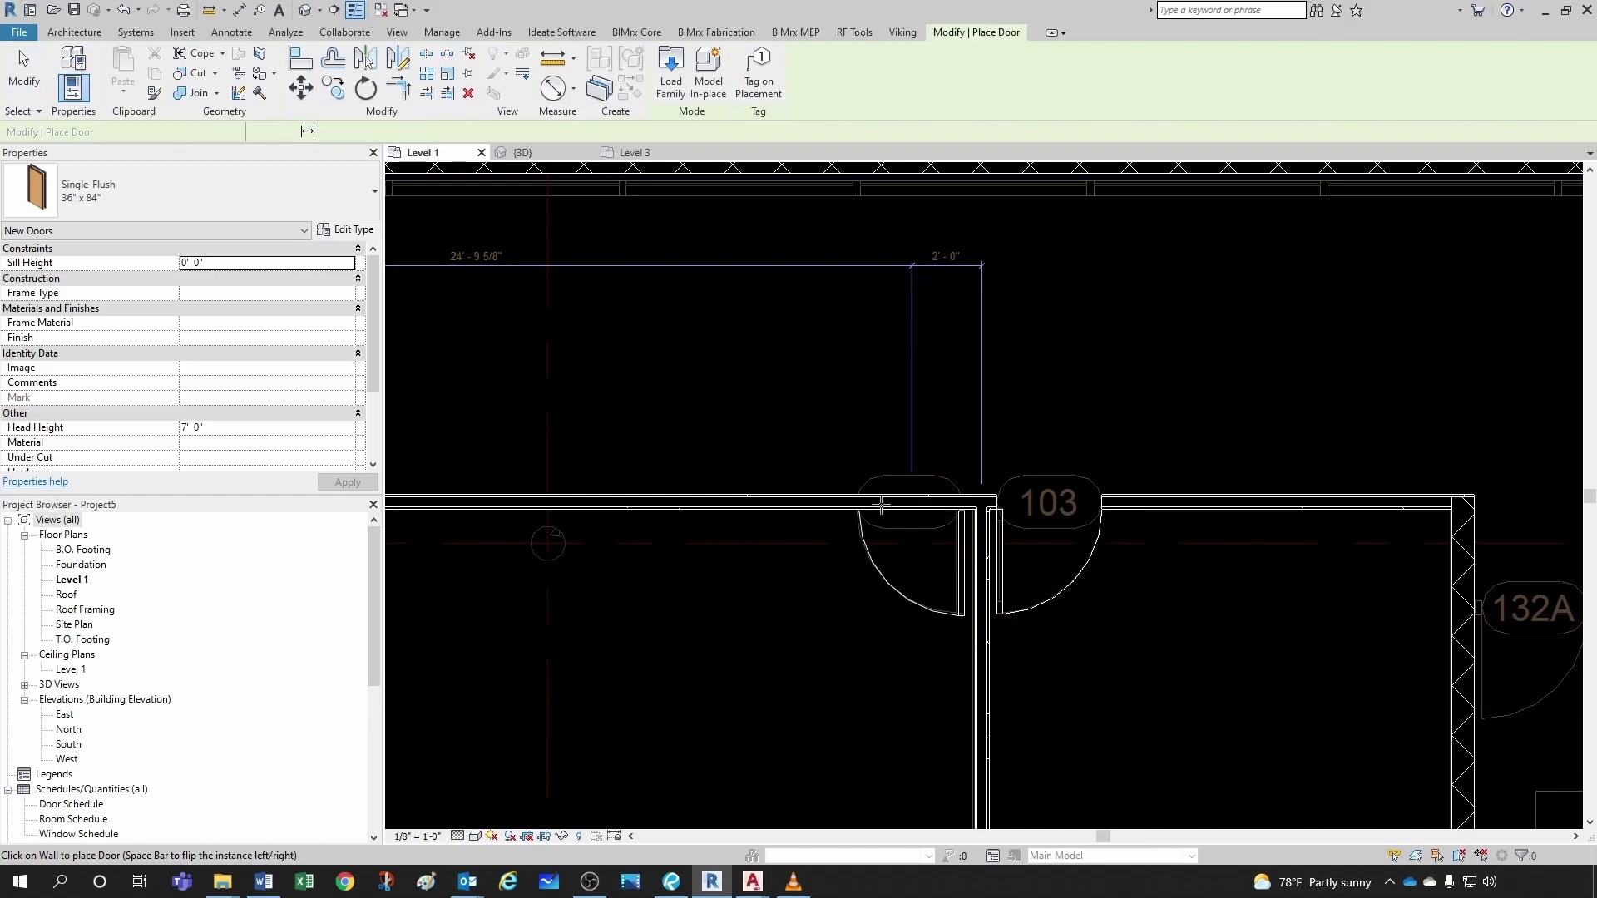
{"action": "scroll", "coordinate": [832, 574], "scroll_direction": "down", "scroll_amount": 3}
{"action": "scroll", "coordinate": [740, 499], "scroll_direction": "up", "scroll_amount": 4}
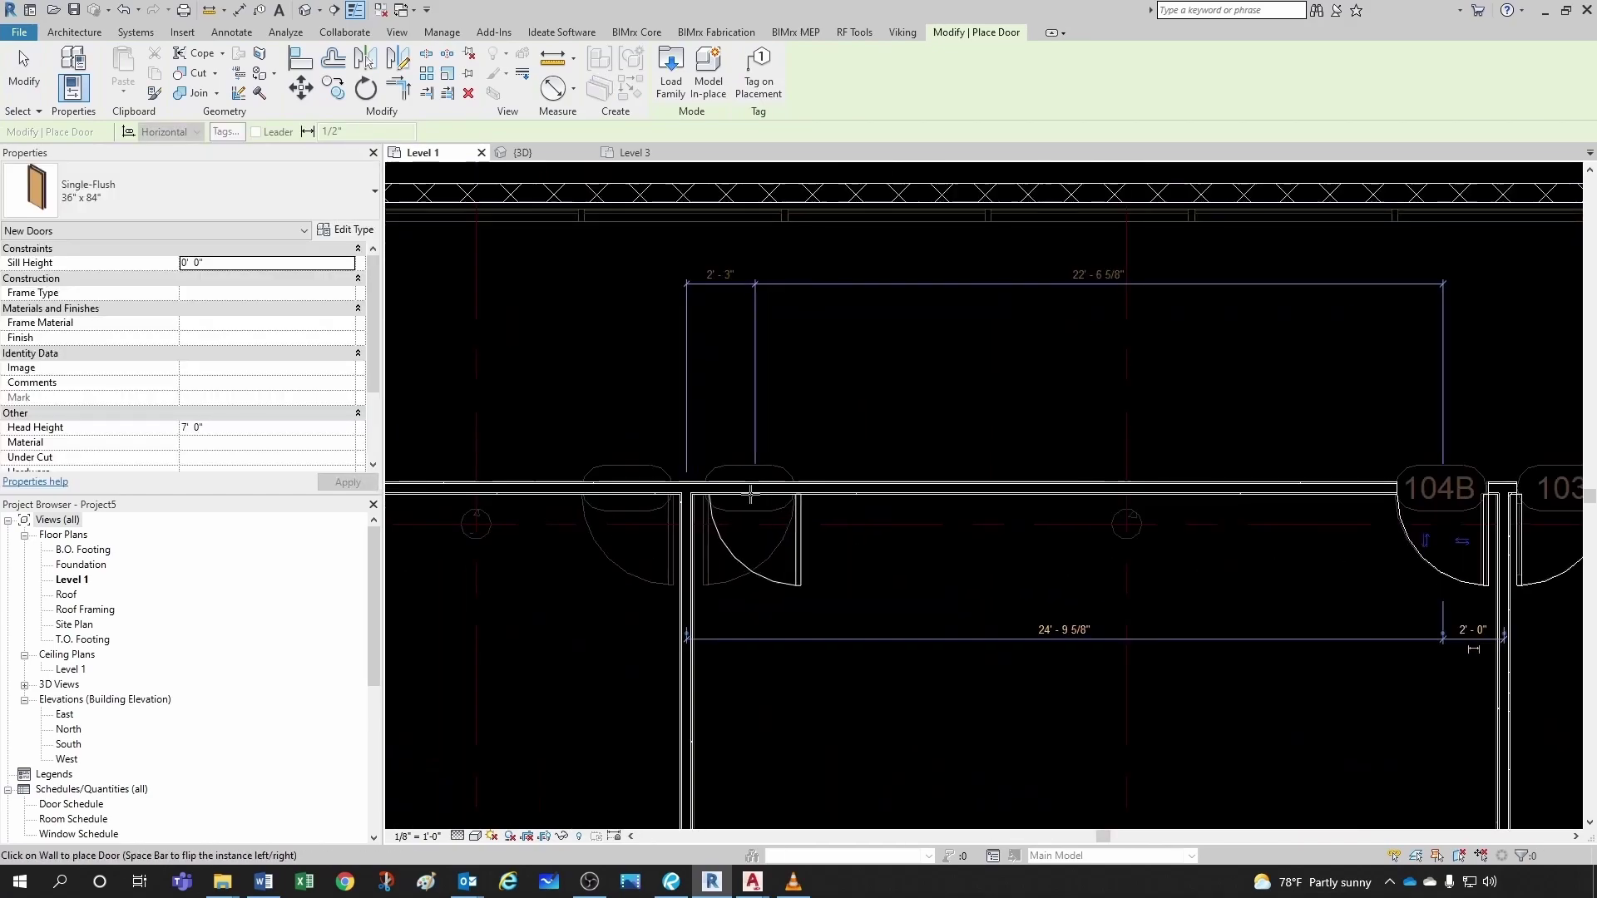
{"action": "scroll", "coordinate": [751, 494], "scroll_direction": "up", "scroll_amount": 2}
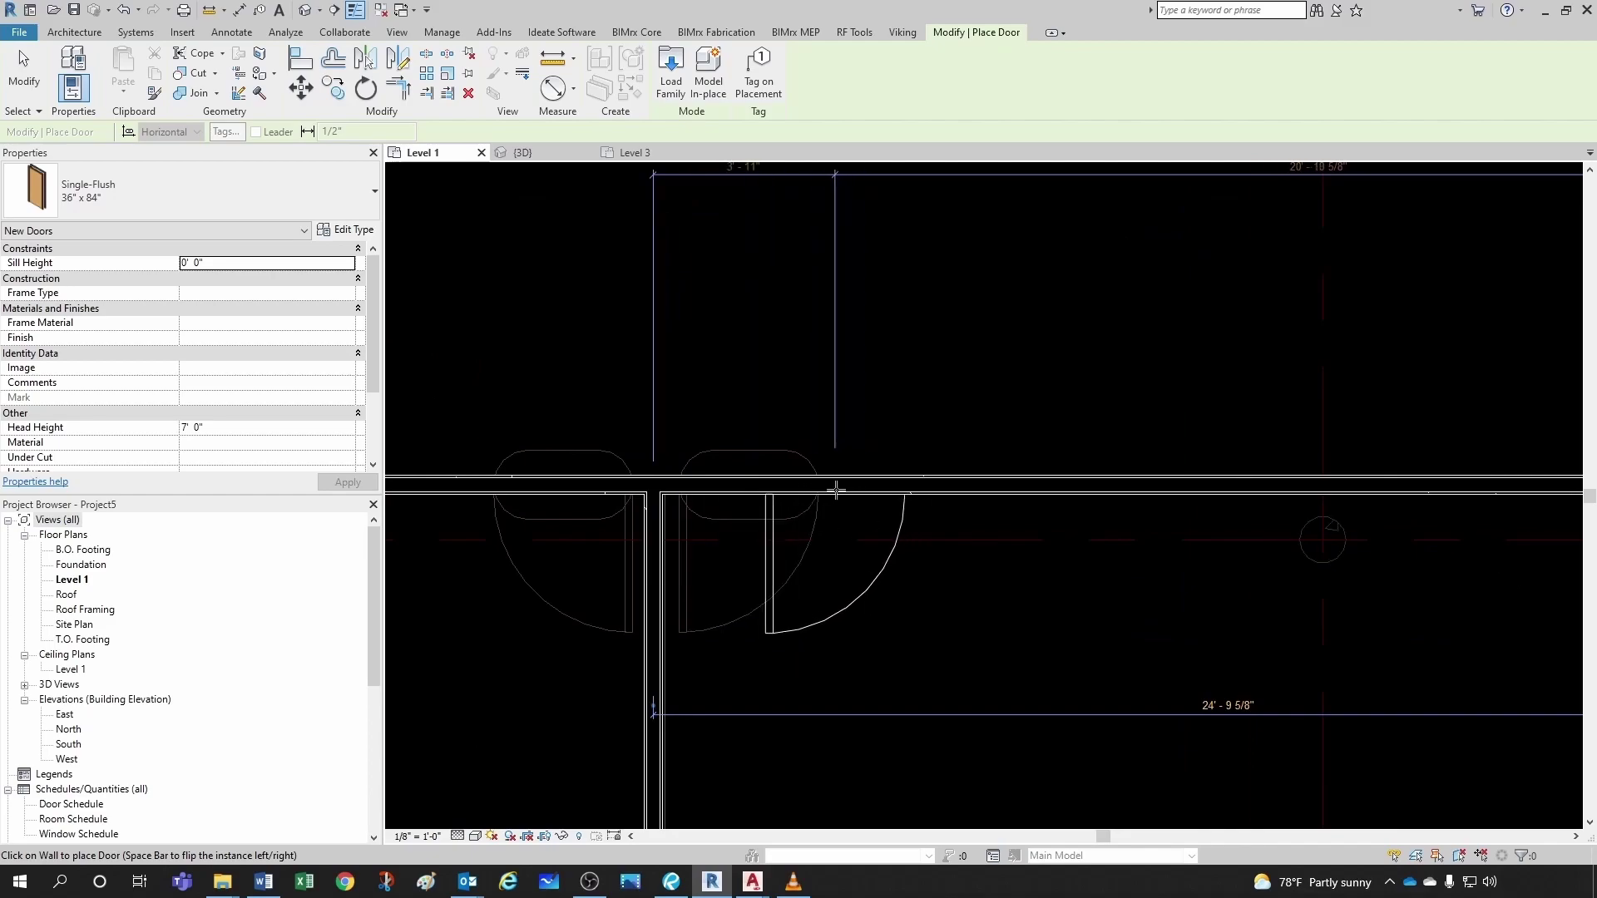
{"action": "left_click", "coordinate": [860, 491]}
{"action": "scroll", "coordinate": [816, 496], "scroll_direction": "down", "scroll_amount": 2}
{"action": "scroll", "coordinate": [553, 485], "scroll_direction": "up", "scroll_amount": 2}
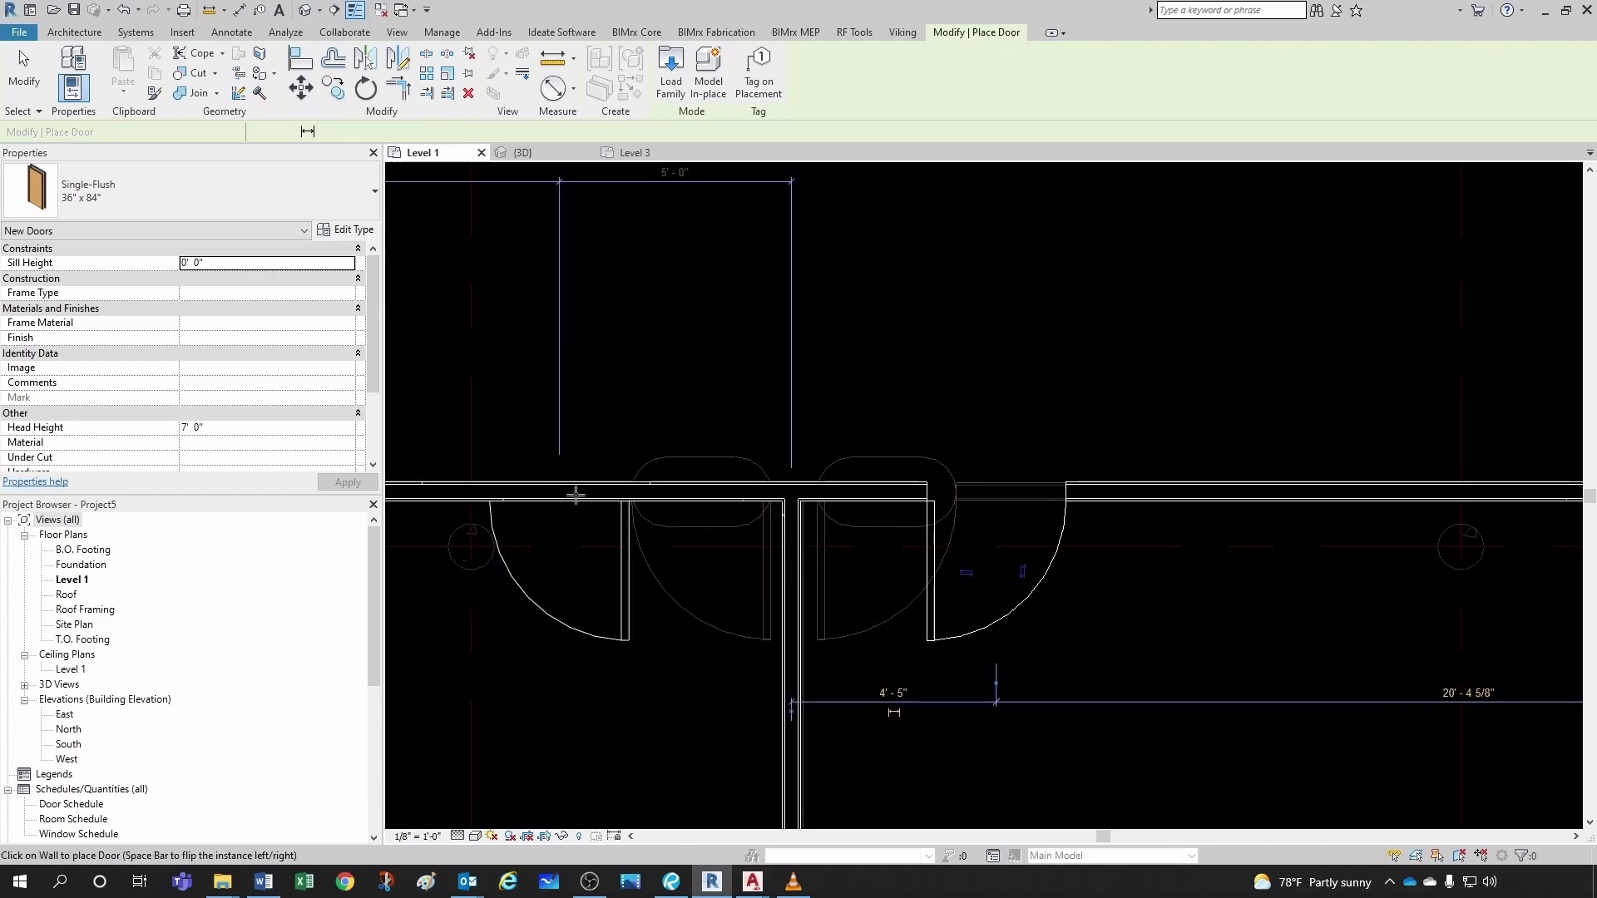
- Place Single-Flush 36" x 84" doors in the corridor wall near the east ends of Instruction 104 and Instruction 105, swinging into the rooms
{"action": "scroll", "coordinate": [615, 533], "scroll_direction": "down", "scroll_amount": 3}
{"action": "scroll", "coordinate": [715, 532], "scroll_direction": "up", "scroll_amount": 3}
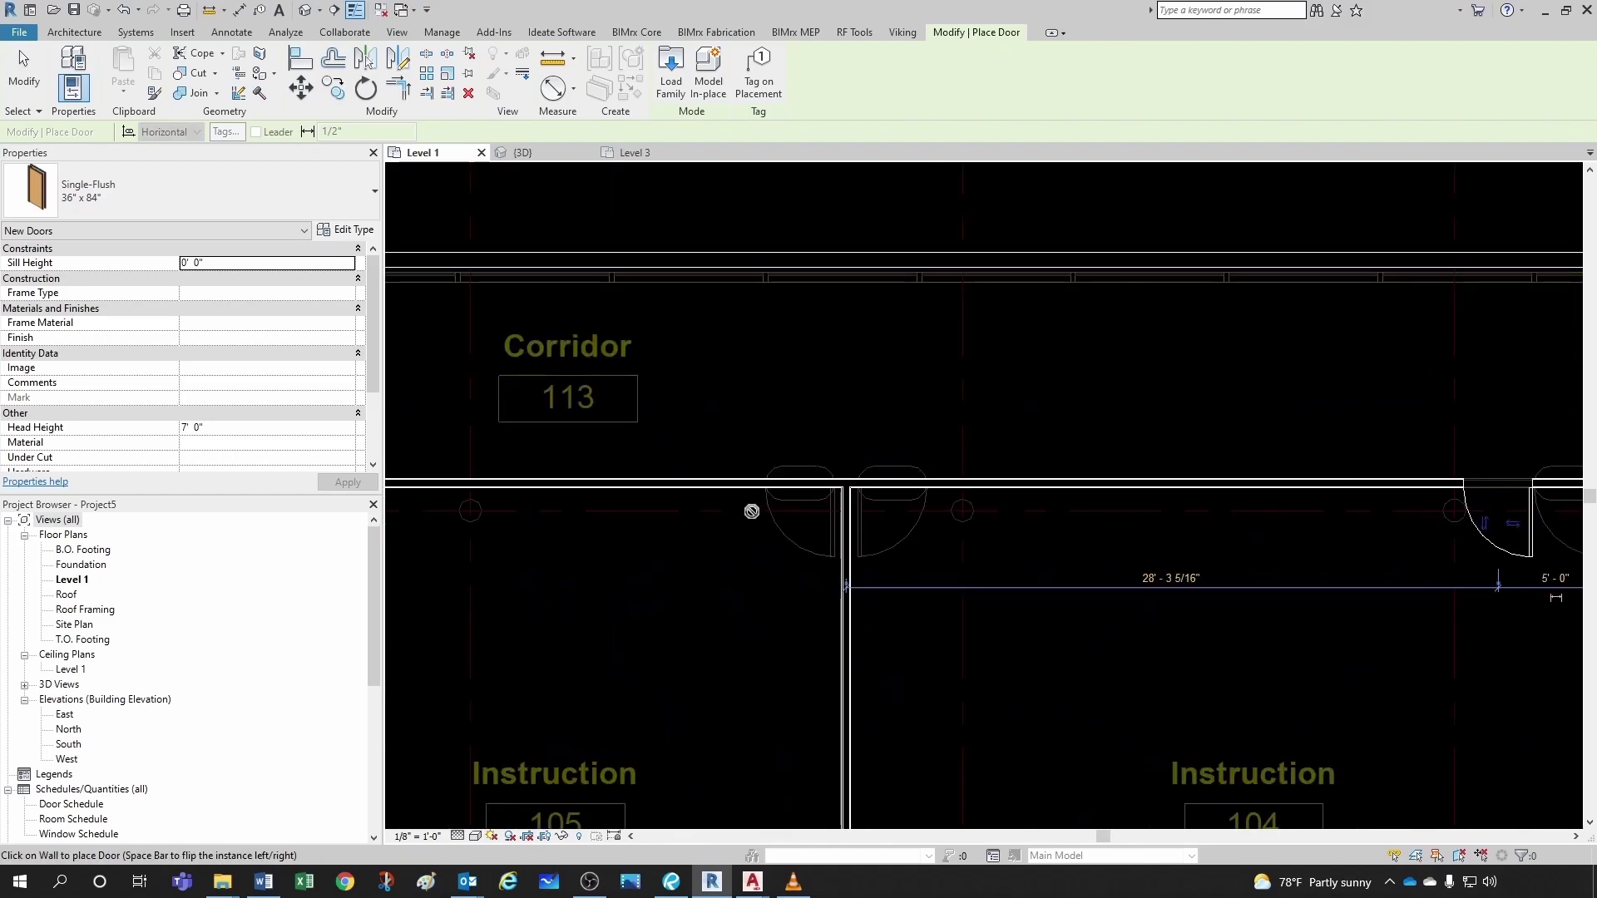
{"action": "left_click", "coordinate": [775, 489]}
- Place doors in the corridor wall at the east end of Instruction 106 and west end of Instruction 105, swinging into the rooms
{"action": "scroll", "coordinate": [684, 569], "scroll_direction": "down", "scroll_amount": 2}
{"action": "middle_click_drag", "start_coordinate": [490, 556], "coordinate": [766, 556]}
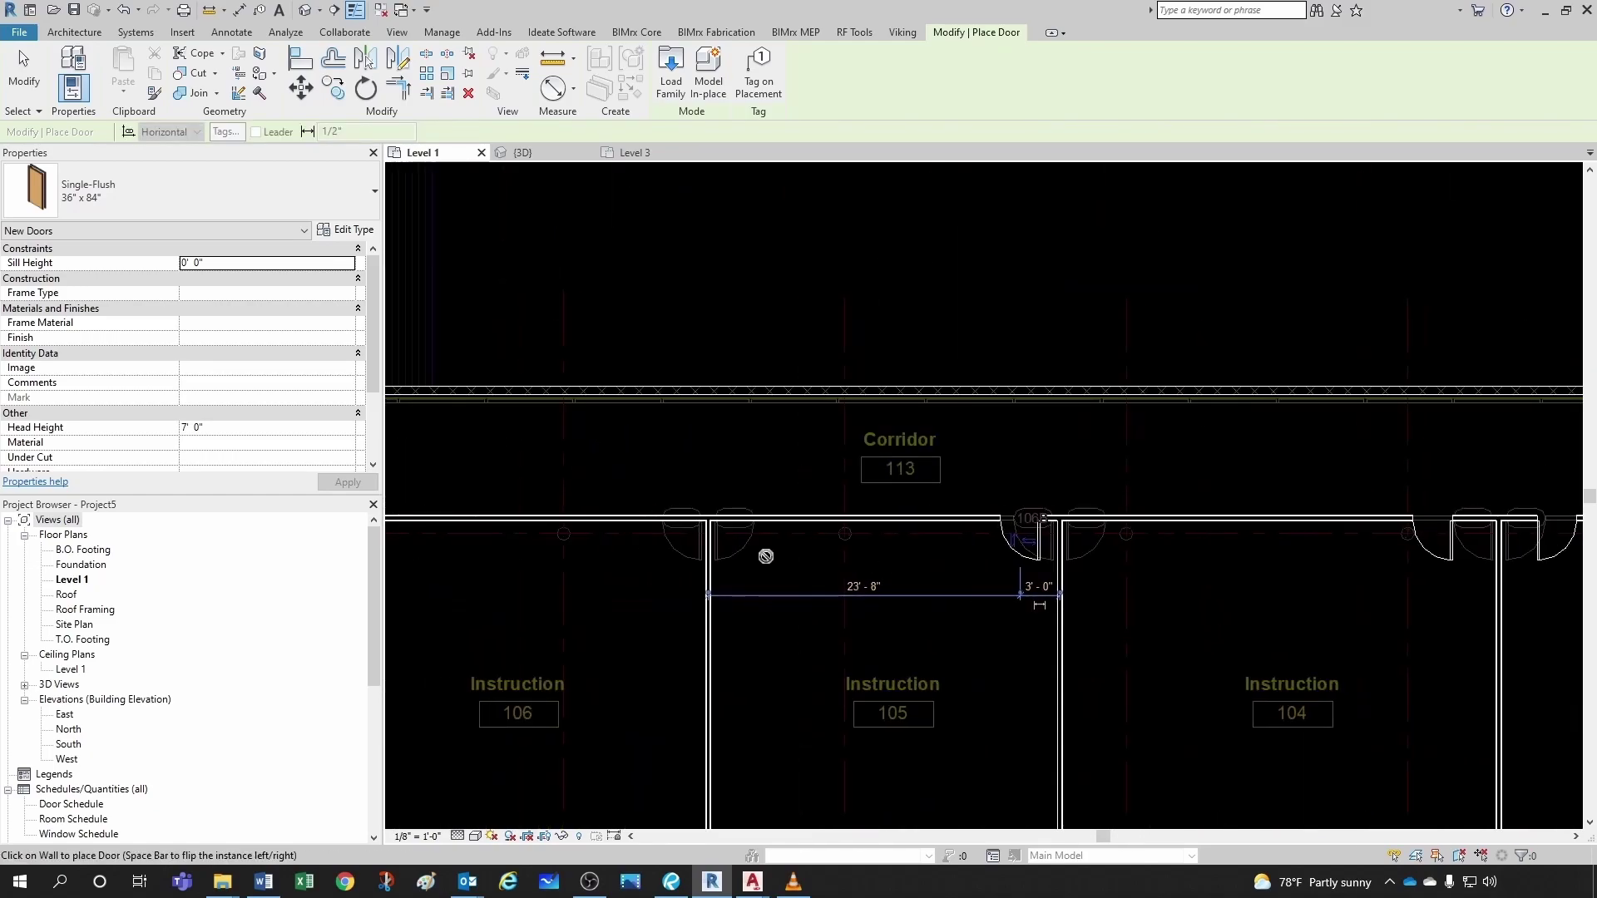
{"action": "scroll", "coordinate": [765, 556], "scroll_direction": "up", "scroll_amount": 2}
{"action": "left_click", "coordinate": [637, 503]}
{"action": "scroll", "coordinate": [760, 506], "scroll_direction": "up", "scroll_amount": 2}
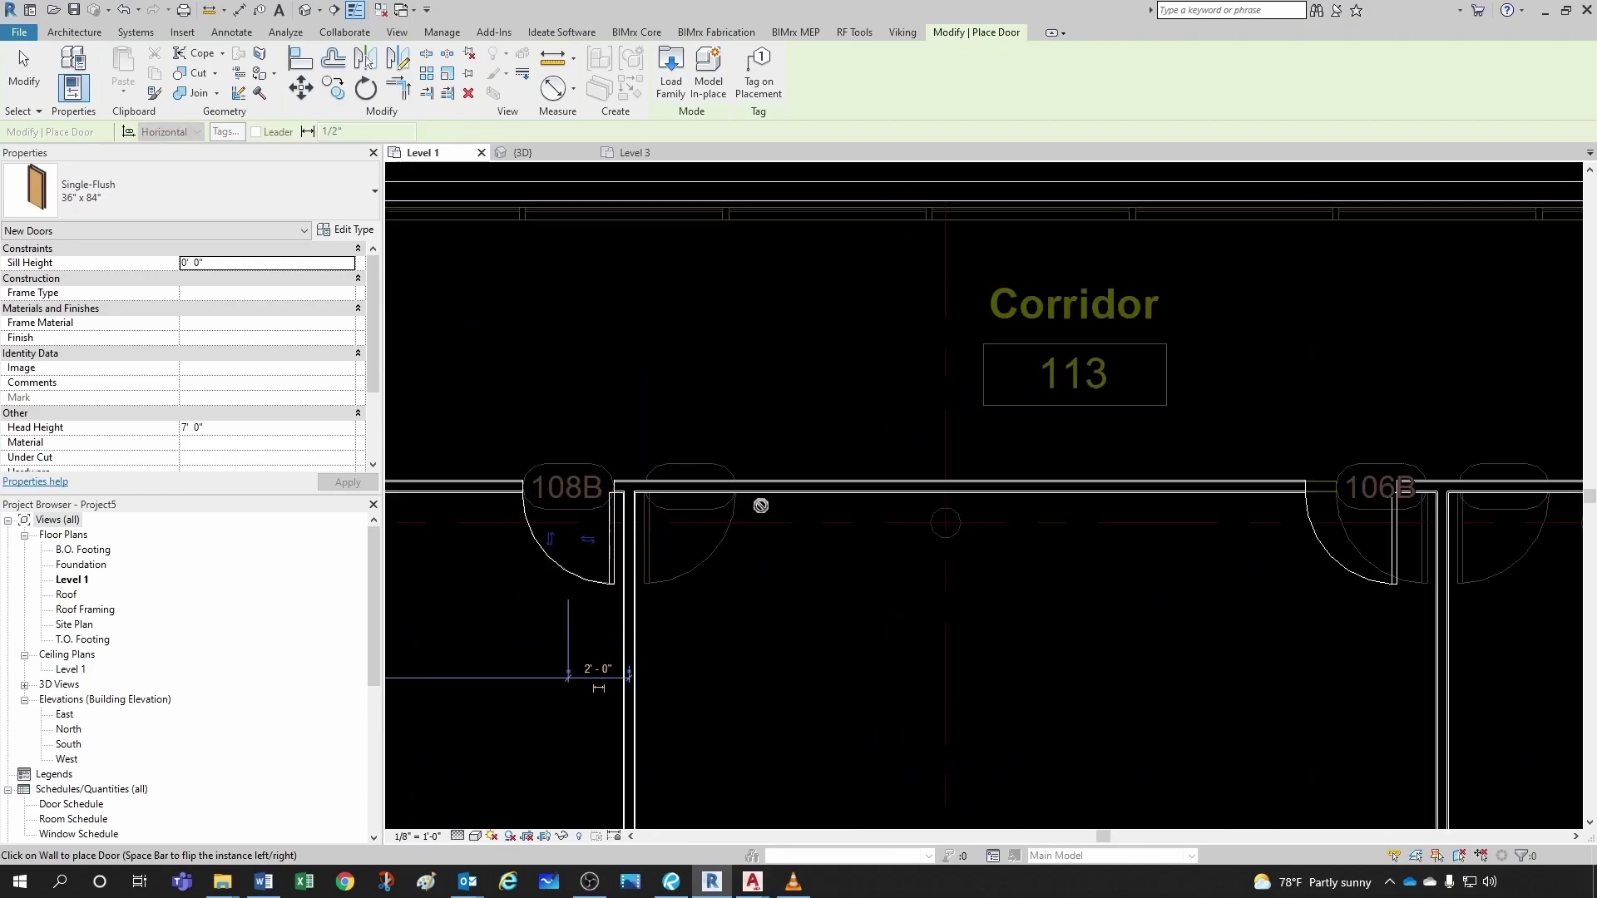
{"action": "scroll", "coordinate": [705, 485], "scroll_direction": "up", "scroll_amount": 2}
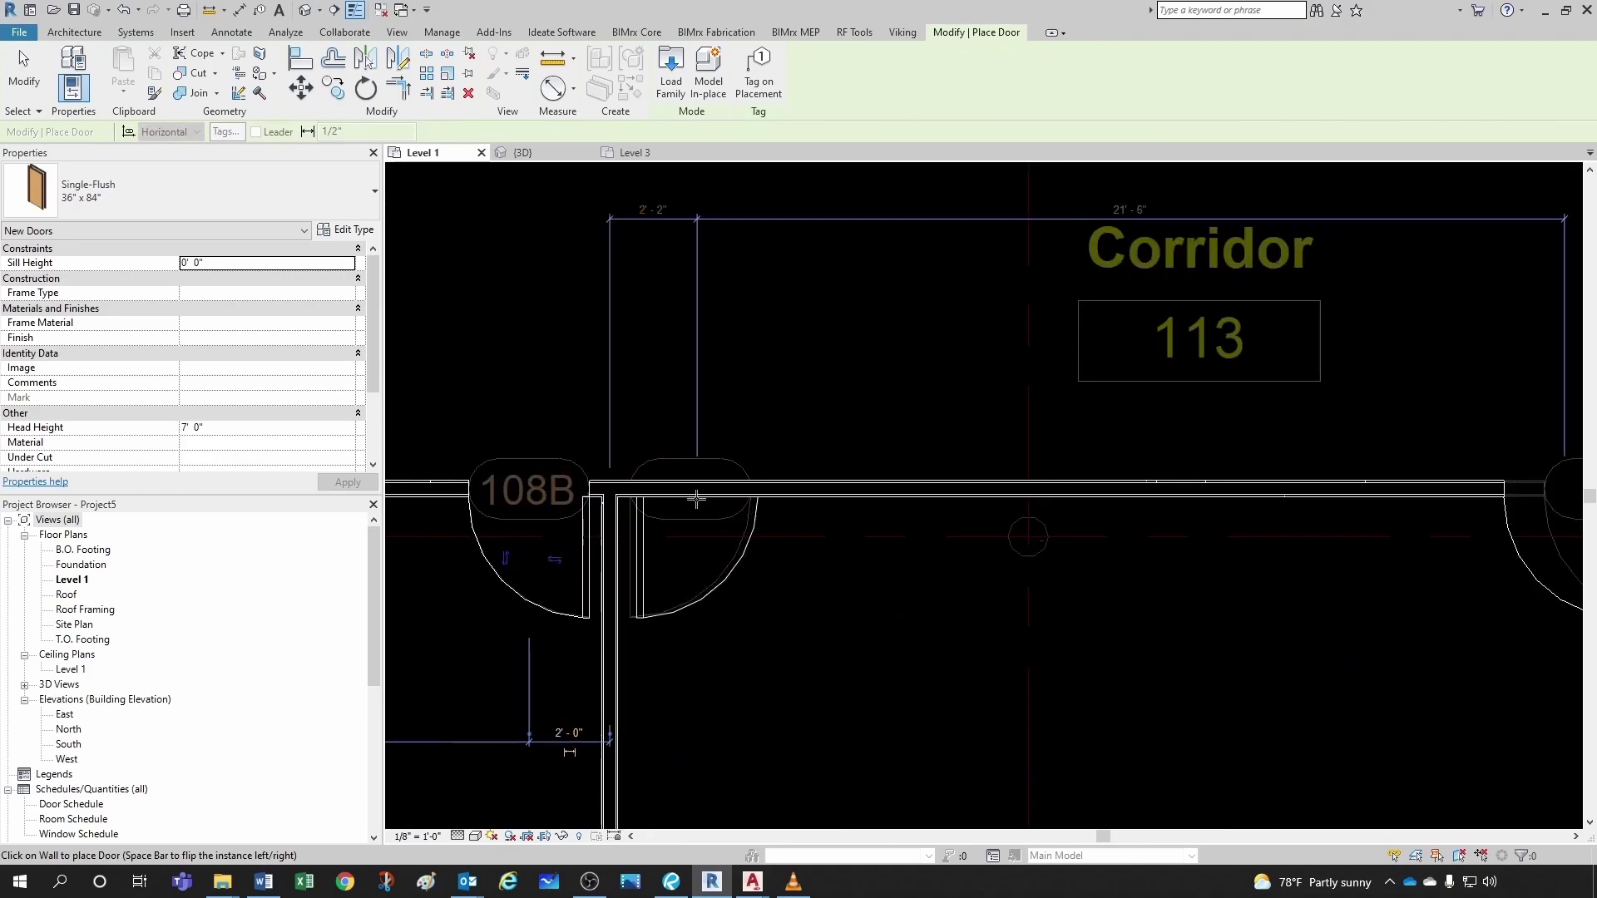
{"action": "scroll", "coordinate": [697, 499], "scroll_direction": "up", "scroll_amount": 2}
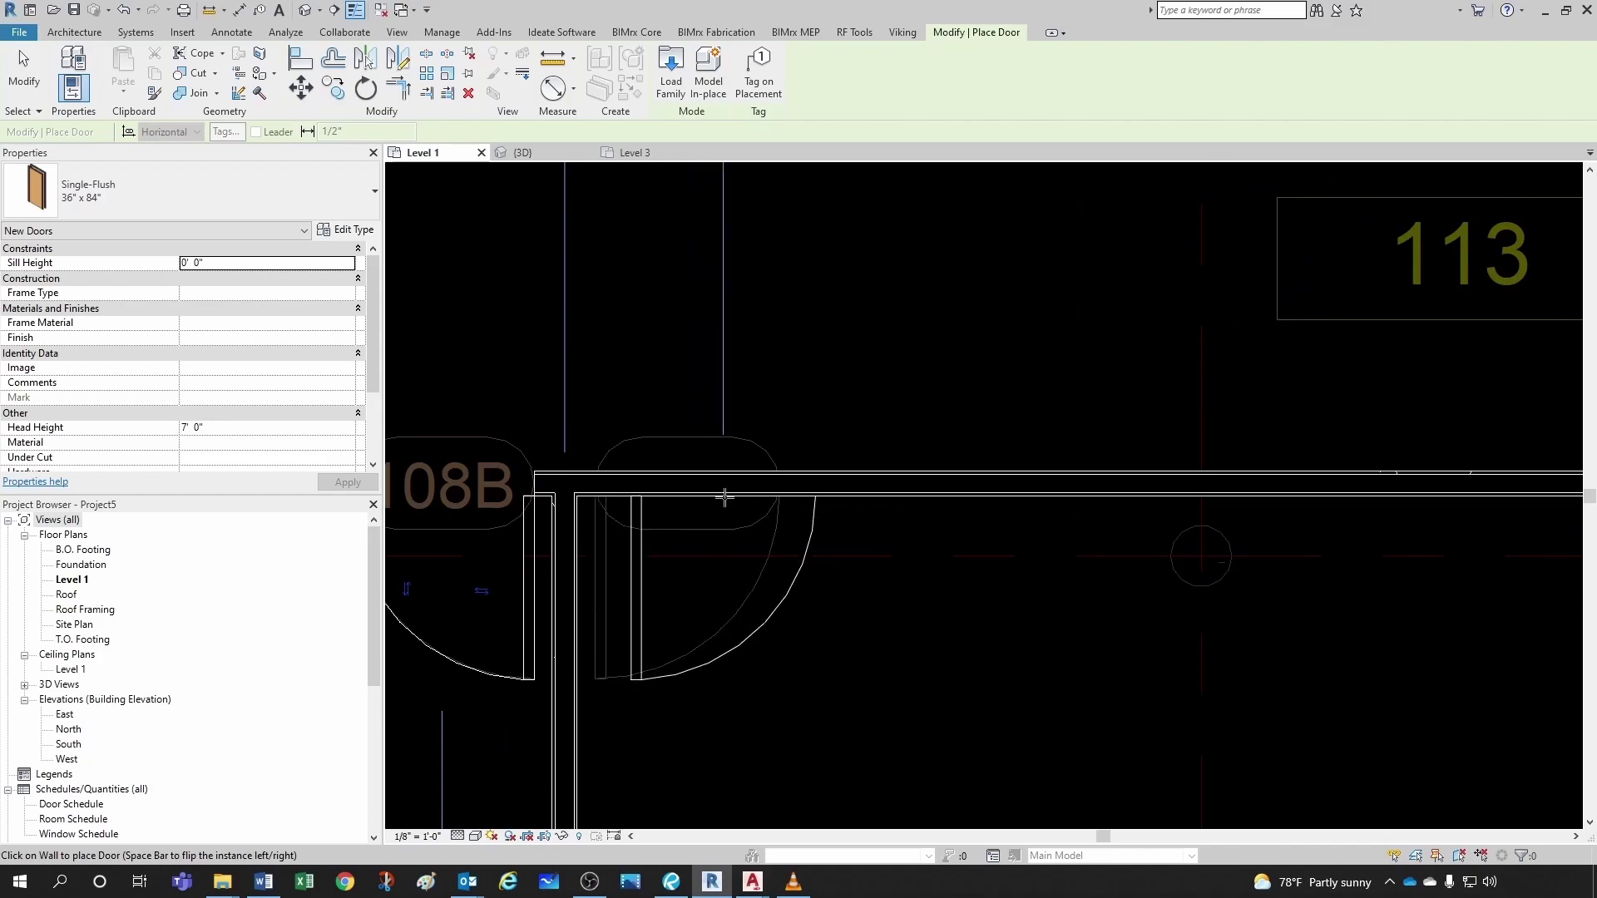
{"action": "left_click", "coordinate": [686, 499]}
- Place a door in the corridor wall near the west end of Instruction 106, swinging into the room over the DWG door
{"action": "scroll", "coordinate": [804, 532], "scroll_direction": "down", "scroll_amount": 3}
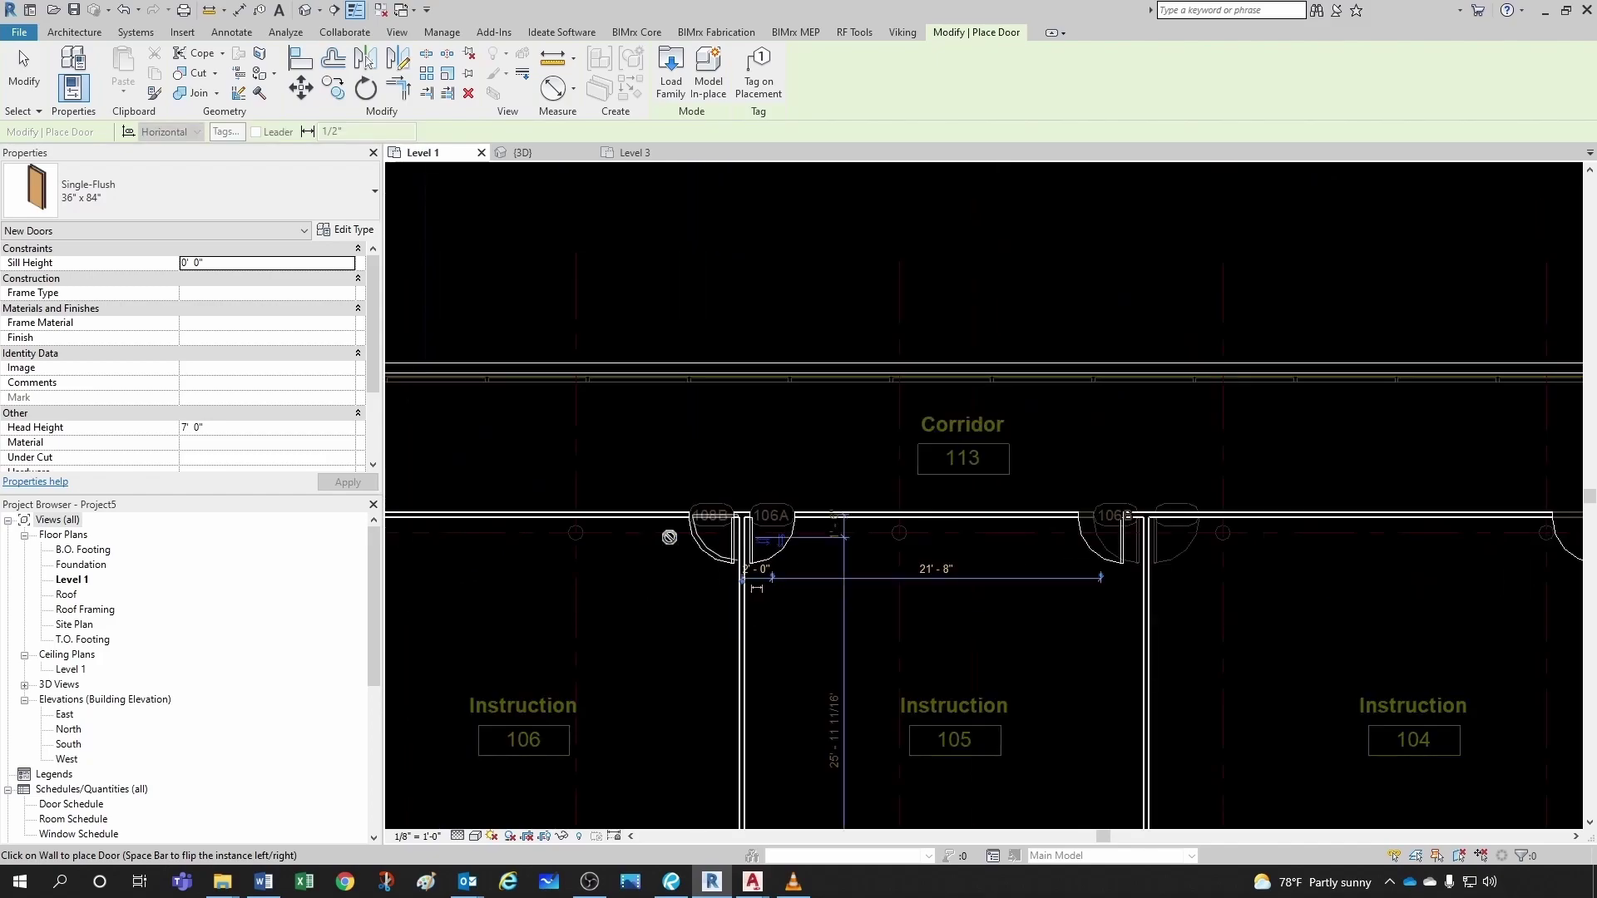
{"action": "middle_click_drag", "start_coordinate": [727, 560], "coordinate": [1355, 575]}
{"action": "scroll", "coordinate": [930, 553], "scroll_direction": "up", "scroll_amount": 1}
{"action": "scroll", "coordinate": [930, 553], "scroll_direction": "up", "scroll_amount": 4}
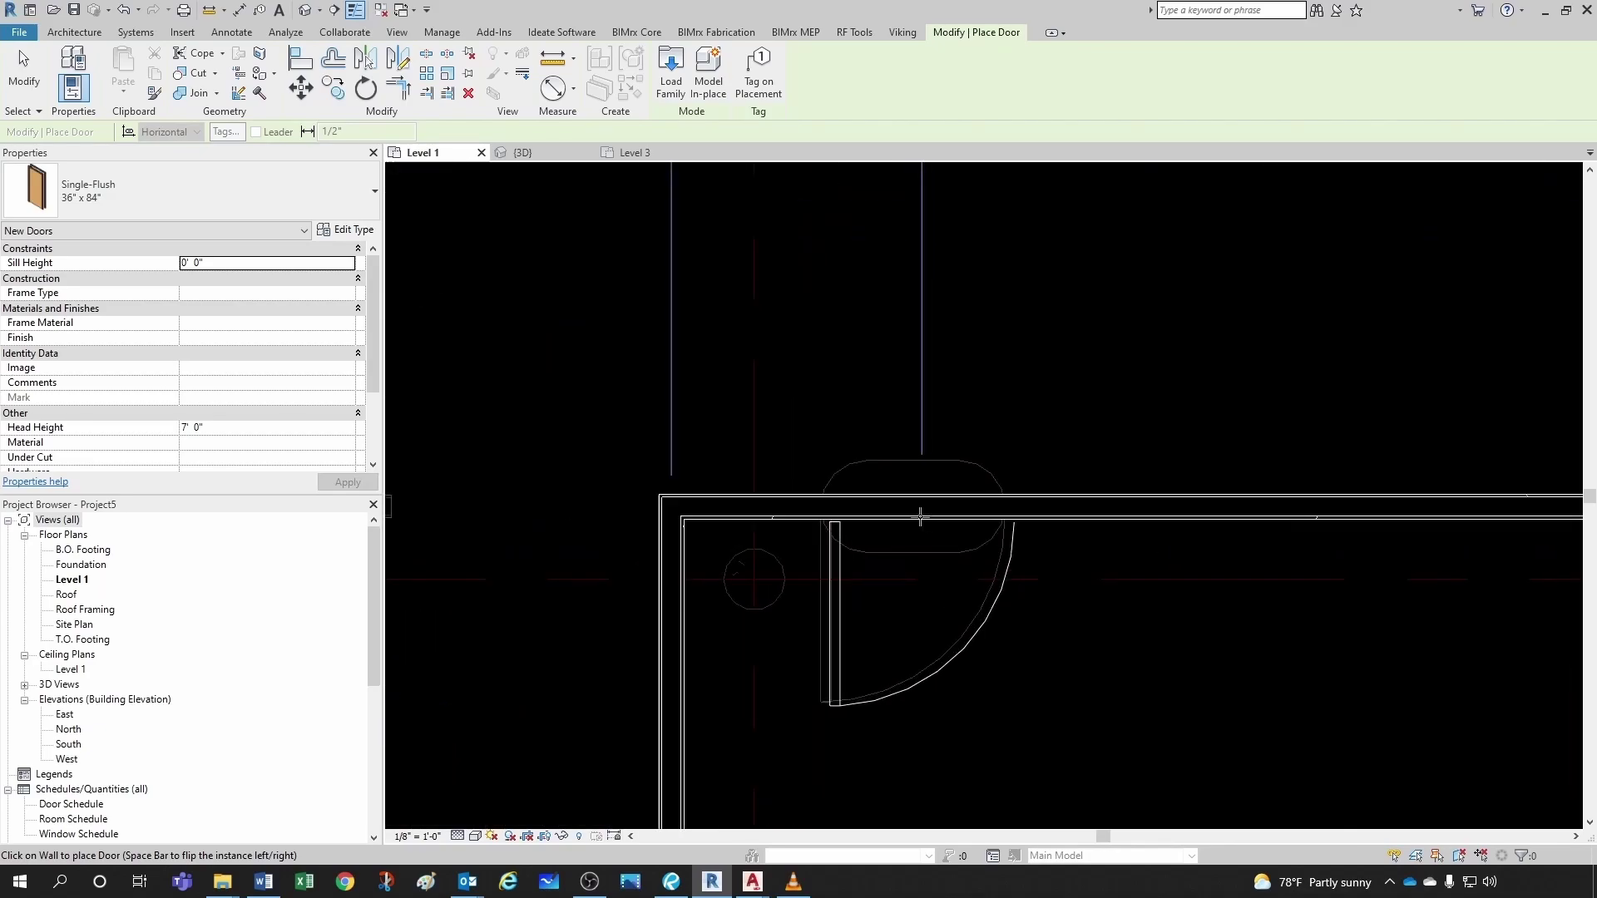
{"action": "left_click", "coordinate": [910, 517]}
{"action": "scroll", "coordinate": [910, 516], "scroll_direction": "down", "scroll_amount": 5}
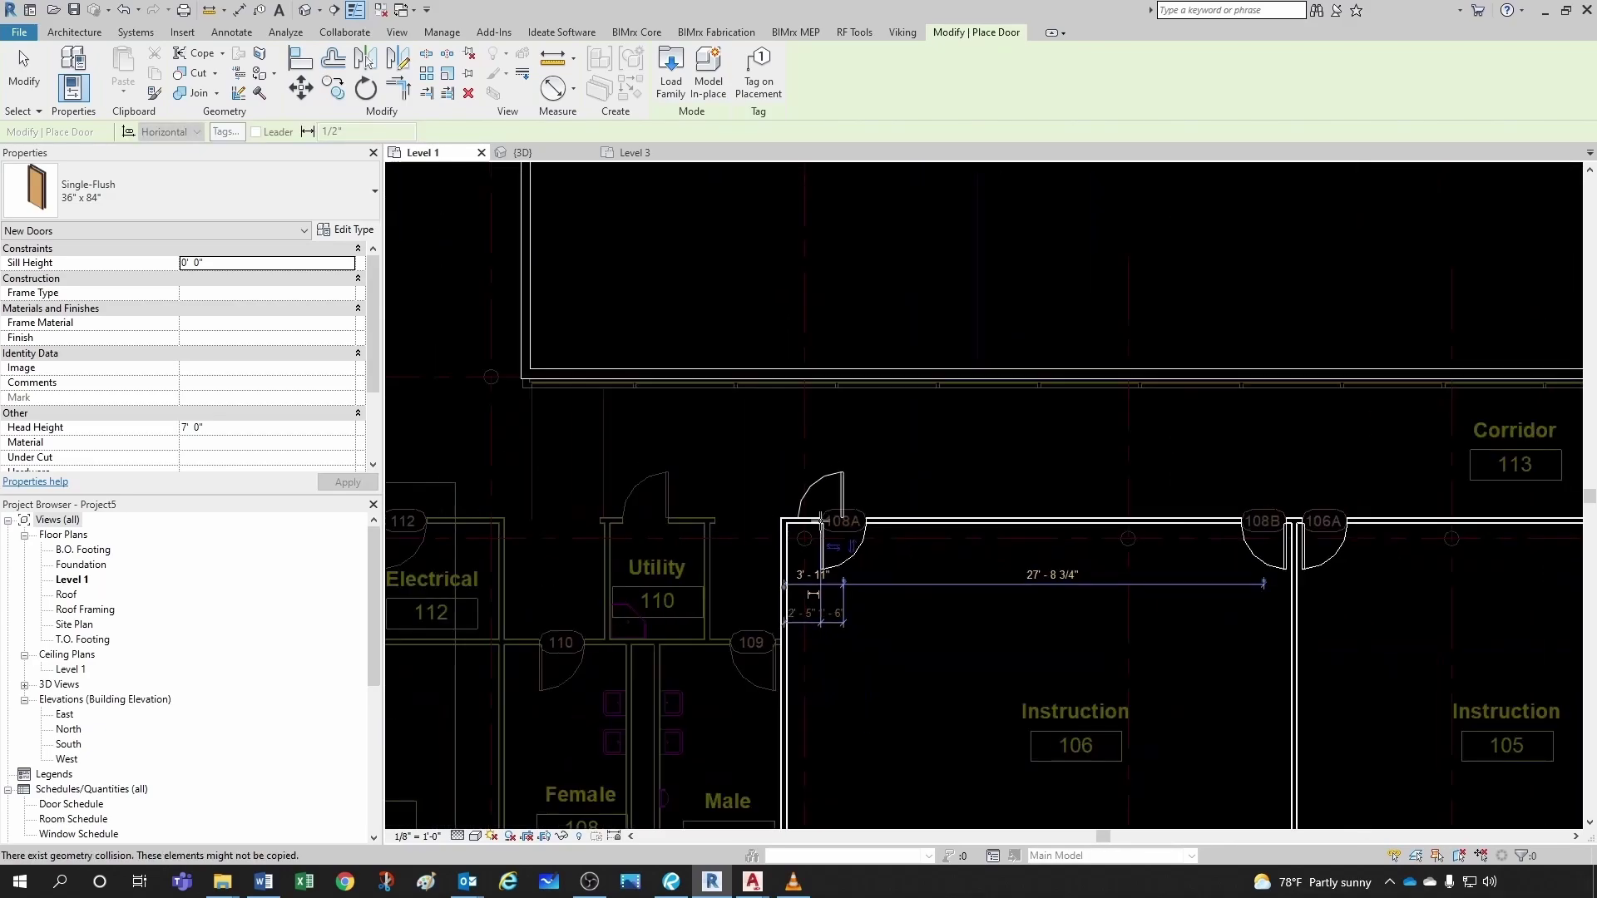
{"action": "key", "text": "Escape"}
{"action": "key", "text": "Escape"}
- Align the open panel of Instruction 105's east door with the matching door panel line in the DWG plan
{"action": "scroll", "coordinate": [964, 628], "scroll_direction": "up", "scroll_amount": 6}
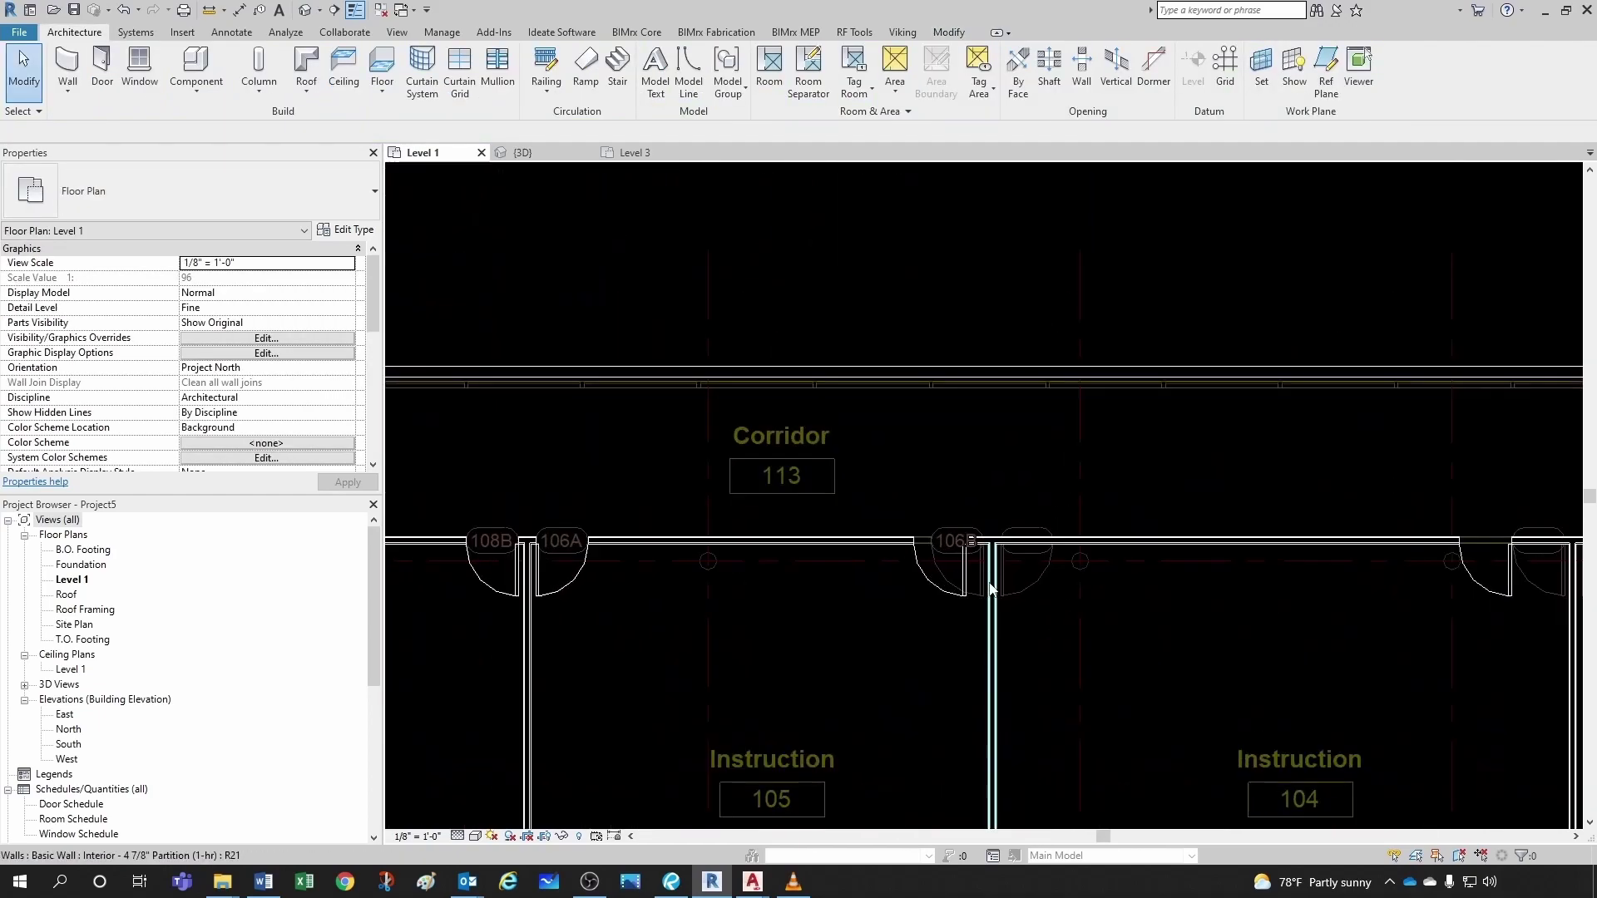
{"action": "key", "text": "a"}
{"action": "key", "text": "l"}
{"action": "scroll", "coordinate": [969, 601], "scroll_direction": "up", "scroll_amount": 2}
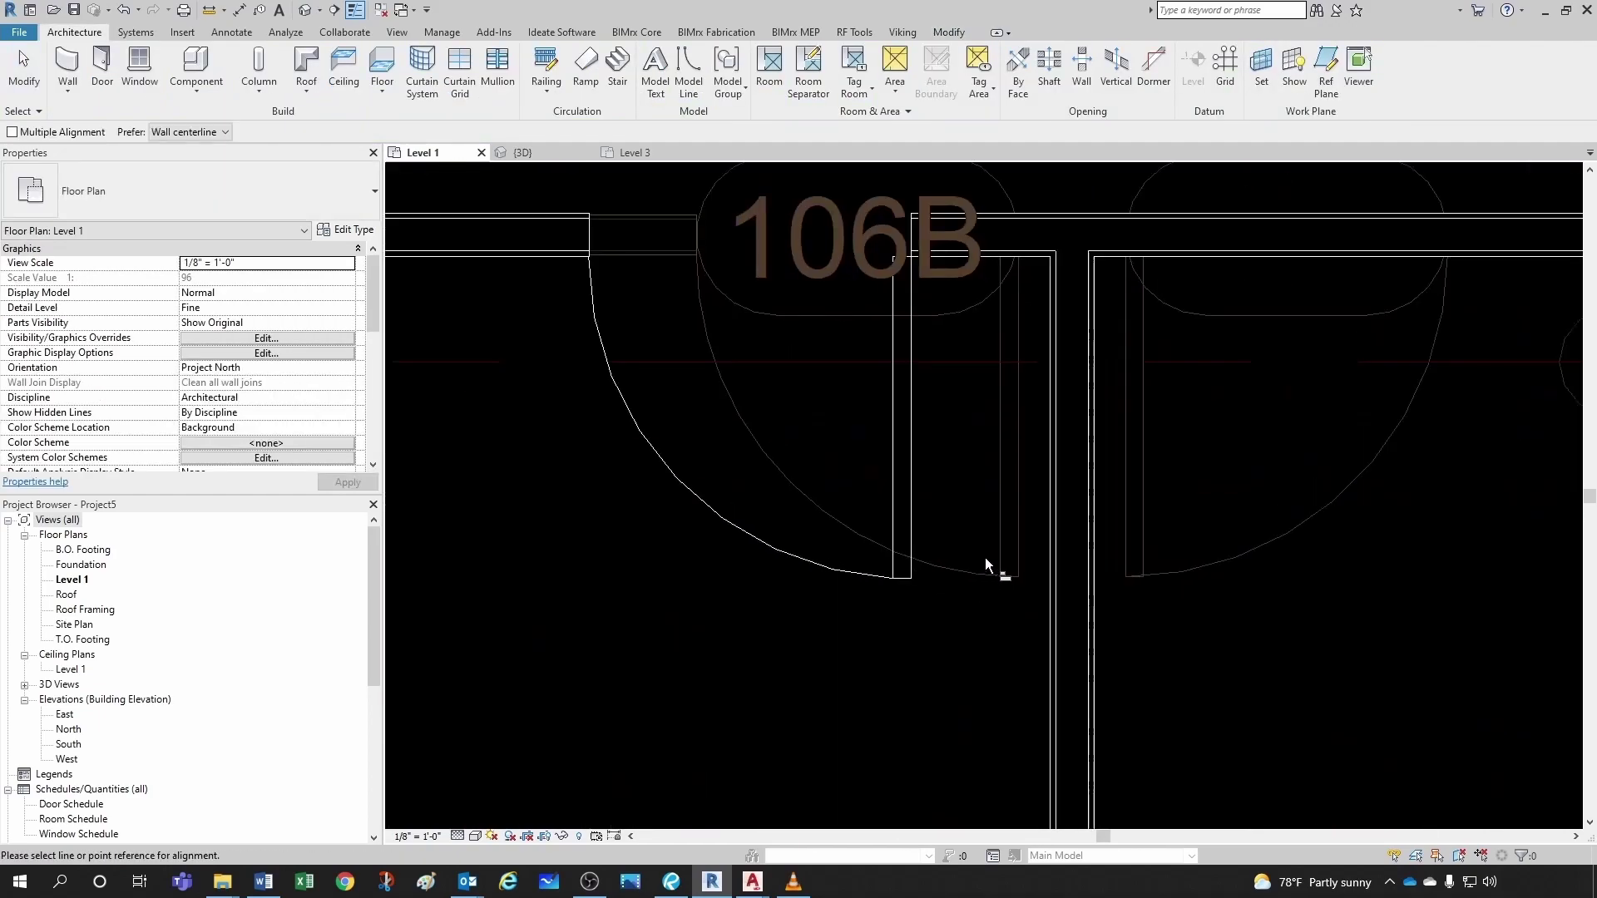
{"action": "left_click", "coordinate": [1022, 472]}
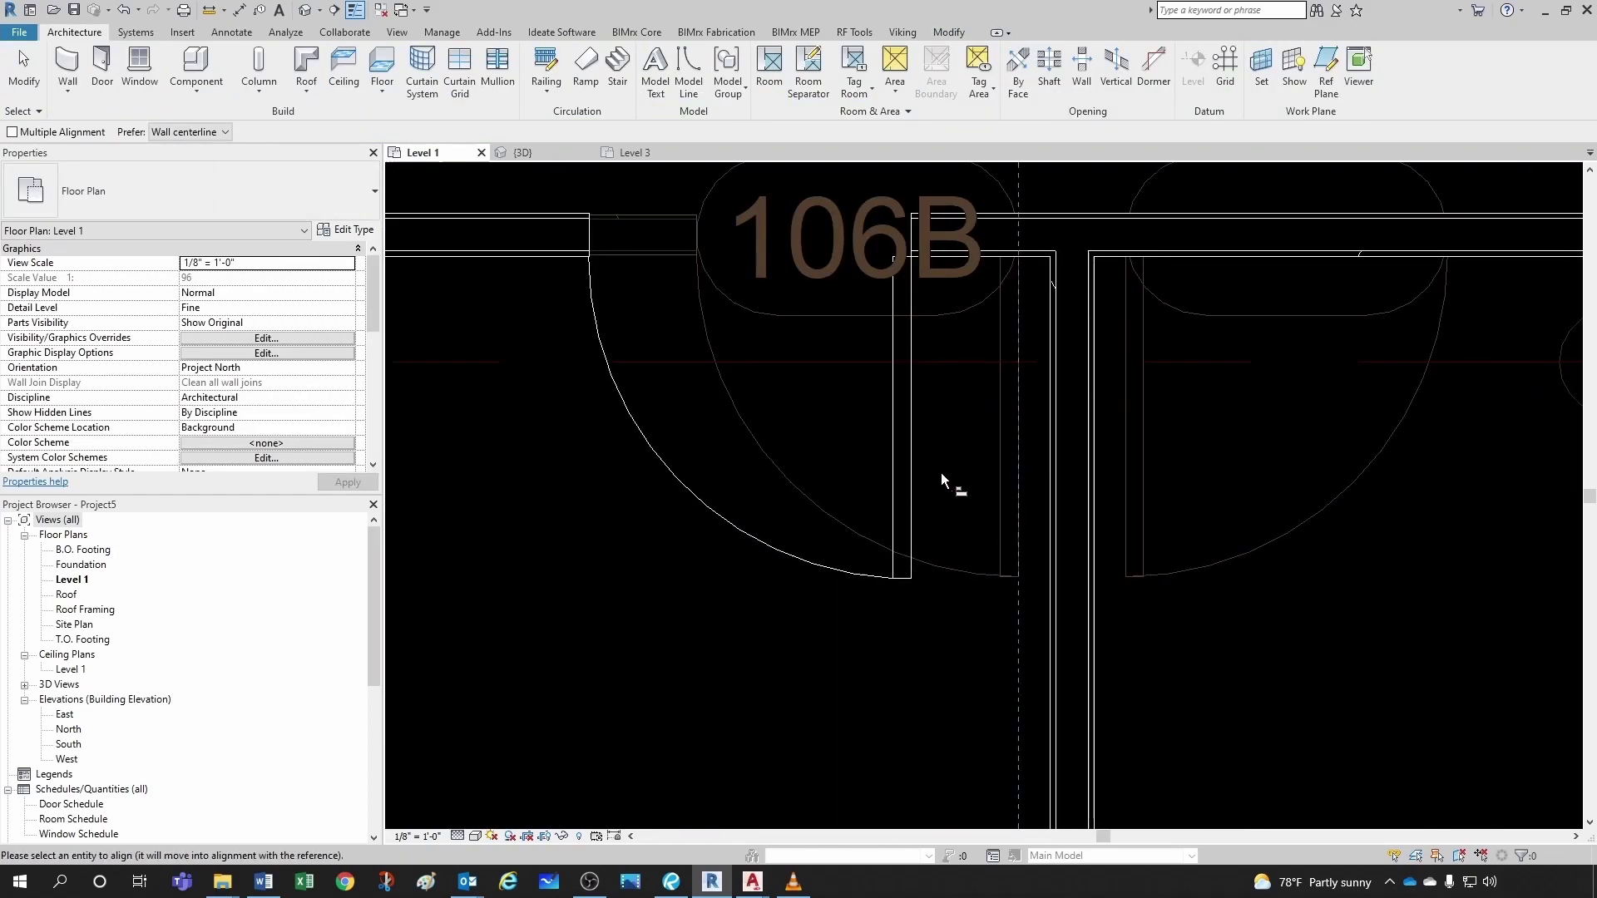
{"action": "left_click", "coordinate": [912, 439]}
{"action": "scroll", "coordinate": [920, 525], "scroll_direction": "down", "scroll_amount": 2}
{"action": "scroll", "coordinate": [919, 541], "scroll_direction": "down", "scroll_amount": 3}
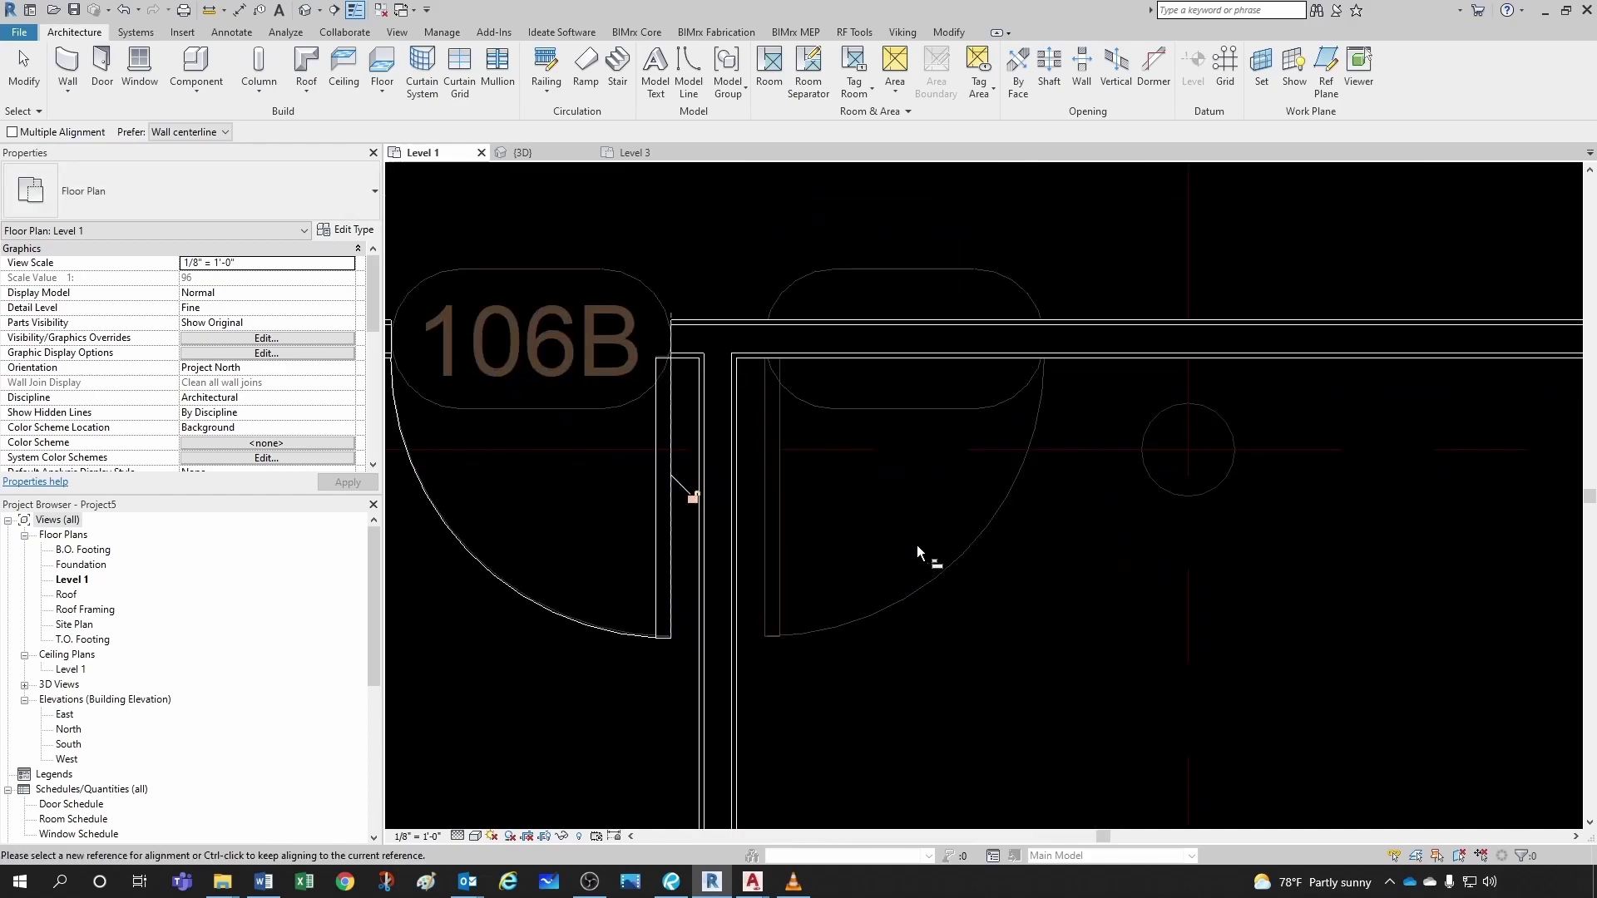
{"action": "key", "text": "Escape"}
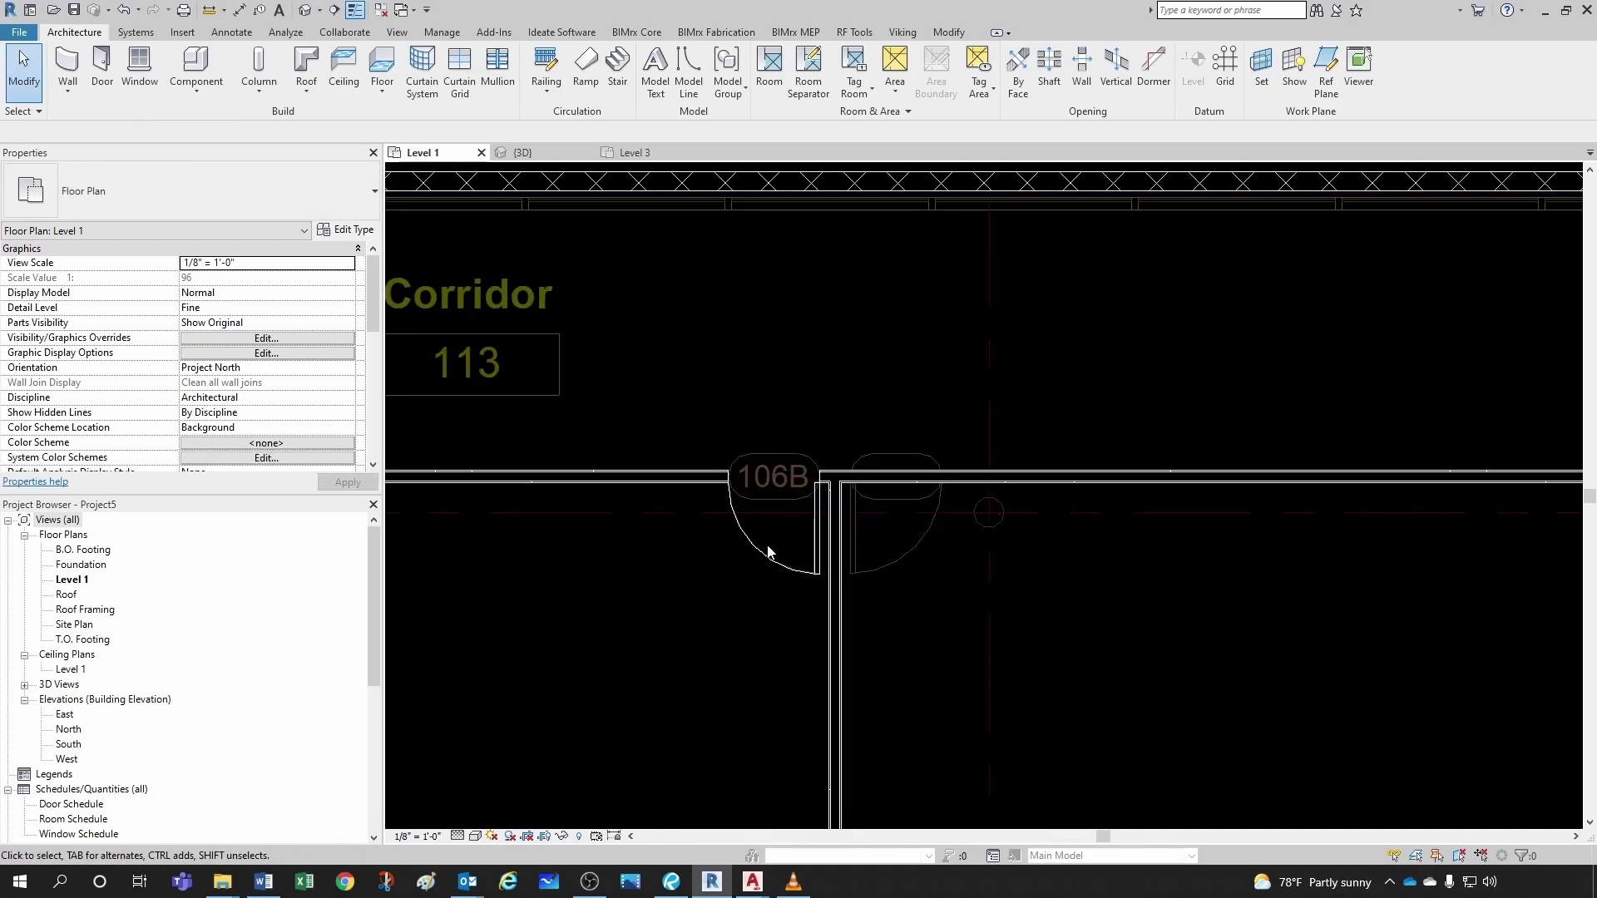
- Using Instruction 105's east door as the type, place a door at the west end of Instruction 104's corridor wall, swinging into the room
{"action": "left_click", "coordinate": [767, 559]}
{"action": "key", "text": "c"}
{"action": "key", "text": "s"}
{"action": "scroll", "coordinate": [897, 510], "scroll_direction": "up", "scroll_amount": 1}
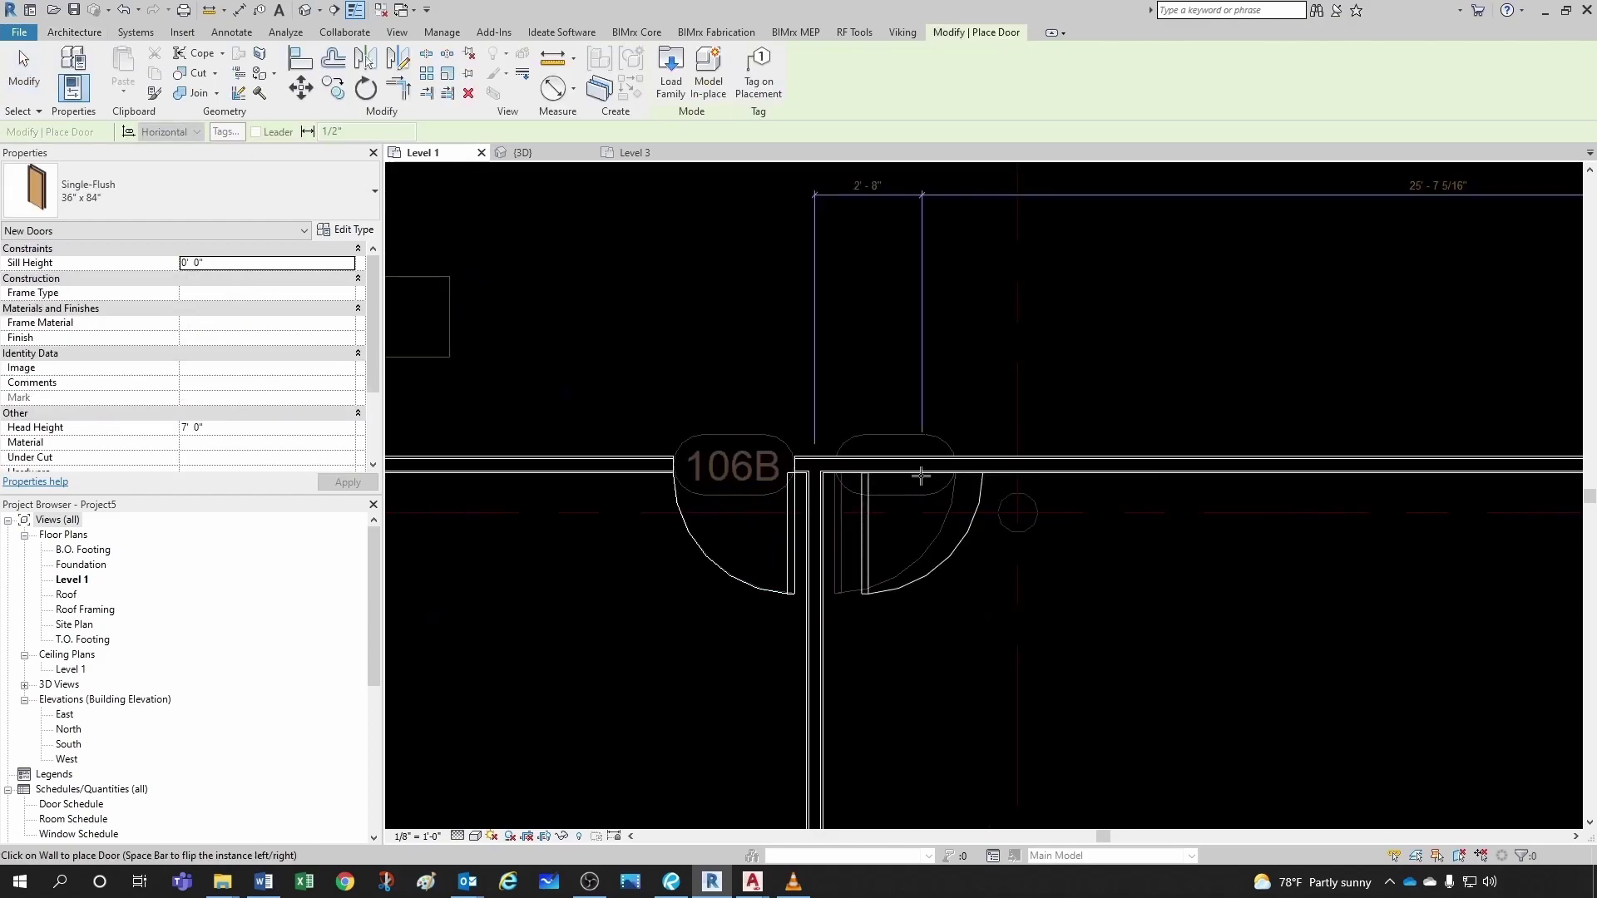
{"action": "scroll", "coordinate": [896, 472], "scroll_direction": "up", "scroll_amount": 2}
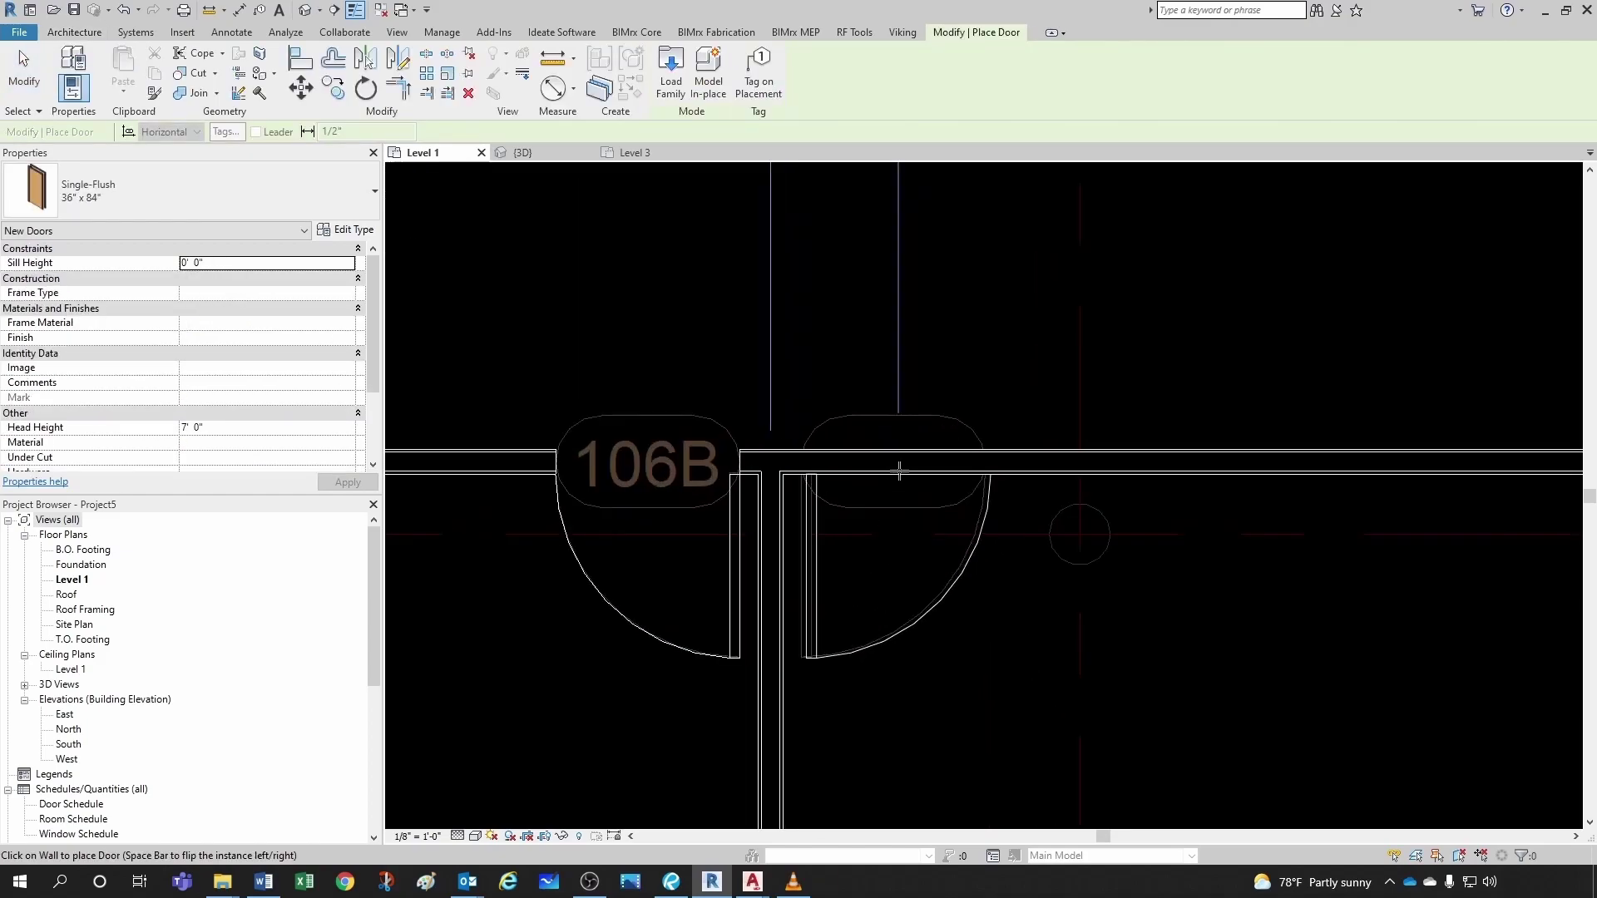
{"action": "scroll", "coordinate": [892, 472], "scroll_direction": "down", "scroll_amount": 5}
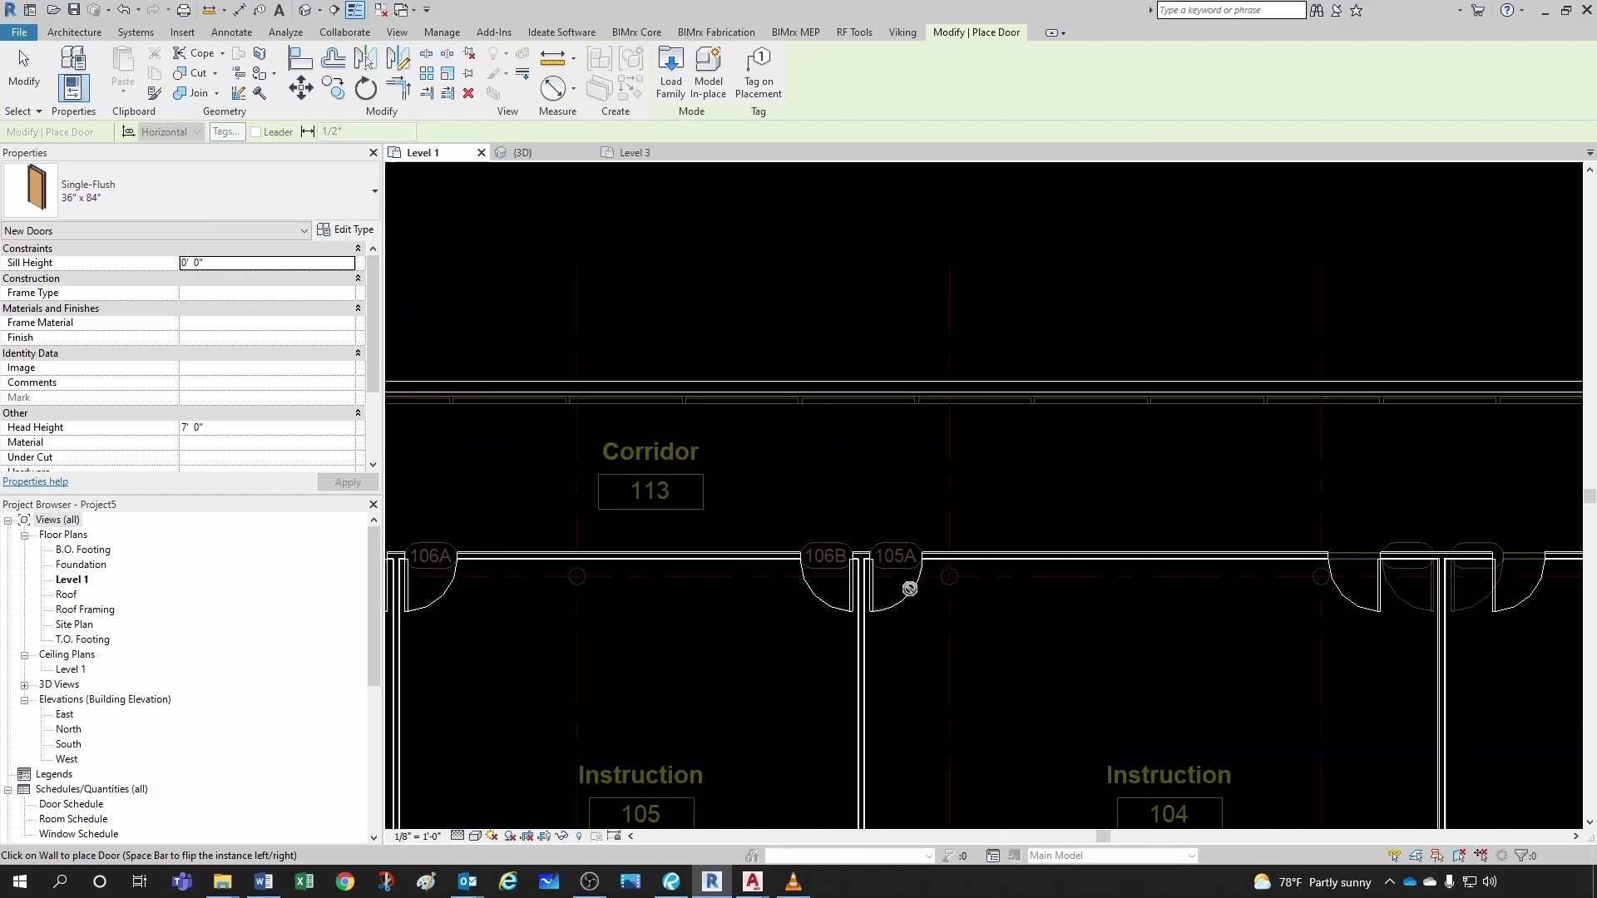
{"action": "scroll", "coordinate": [1245, 612], "scroll_direction": "up", "scroll_amount": 2}
{"action": "scroll", "coordinate": [1245, 612], "scroll_direction": "up", "scroll_amount": 1}
{"action": "middle_click_drag", "start_coordinate": [1244, 611], "coordinate": [961, 618]}
{"action": "key", "text": "Escape"}
- Align the open panel of Instruction 104's east door with the DWG door panel line beside the 104/103 partition
{"action": "scroll", "coordinate": [892, 632], "scroll_direction": "up", "scroll_amount": 4}
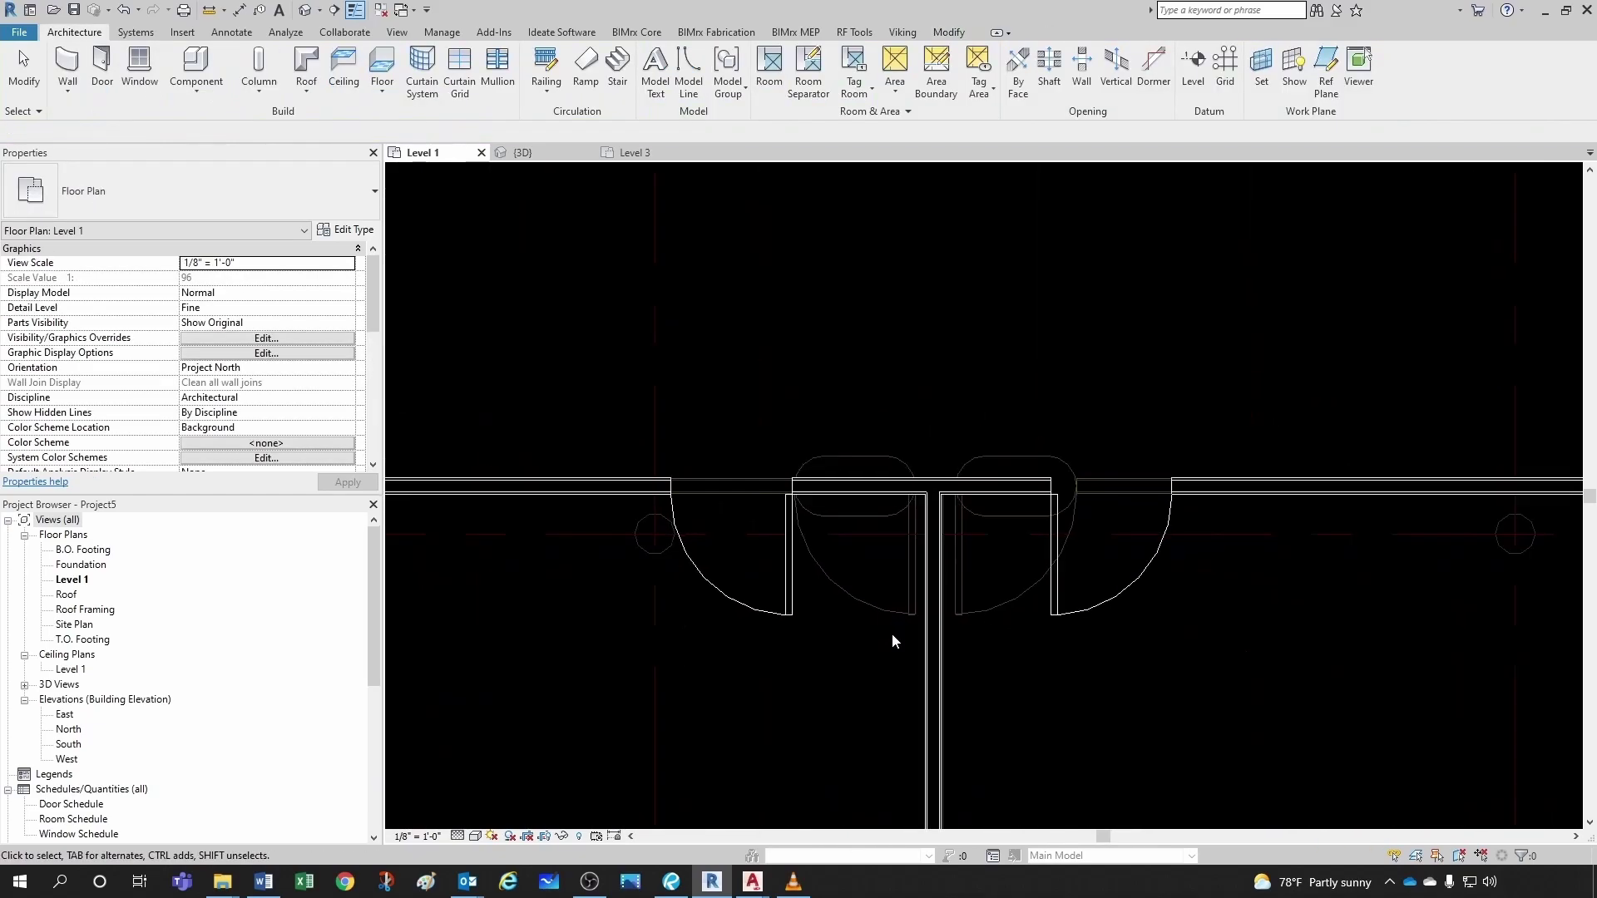
{"action": "scroll", "coordinate": [892, 632], "scroll_direction": "down", "scroll_amount": 1}
{"action": "scroll", "coordinate": [895, 622], "scroll_direction": "up", "scroll_amount": 2}
{"action": "key", "text": "a"}
{"action": "key", "text": "l"}
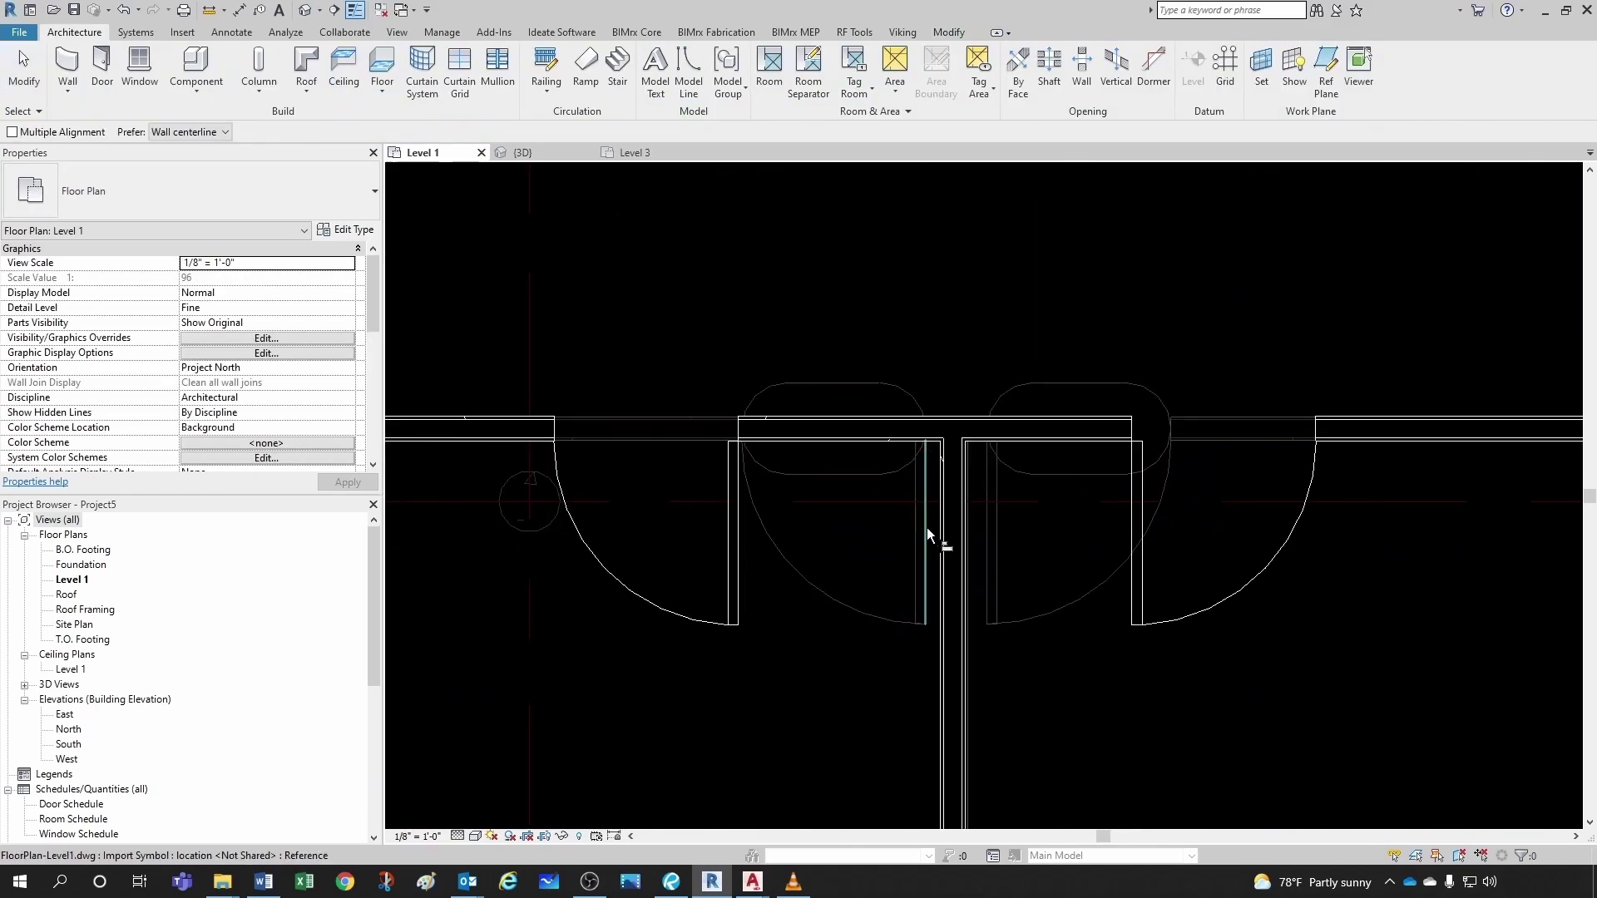
{"action": "left_click", "coordinate": [926, 528]}
{"action": "left_click", "coordinate": [737, 526]}
{"action": "scroll", "coordinate": [816, 624], "scroll_direction": "down", "scroll_amount": 1}
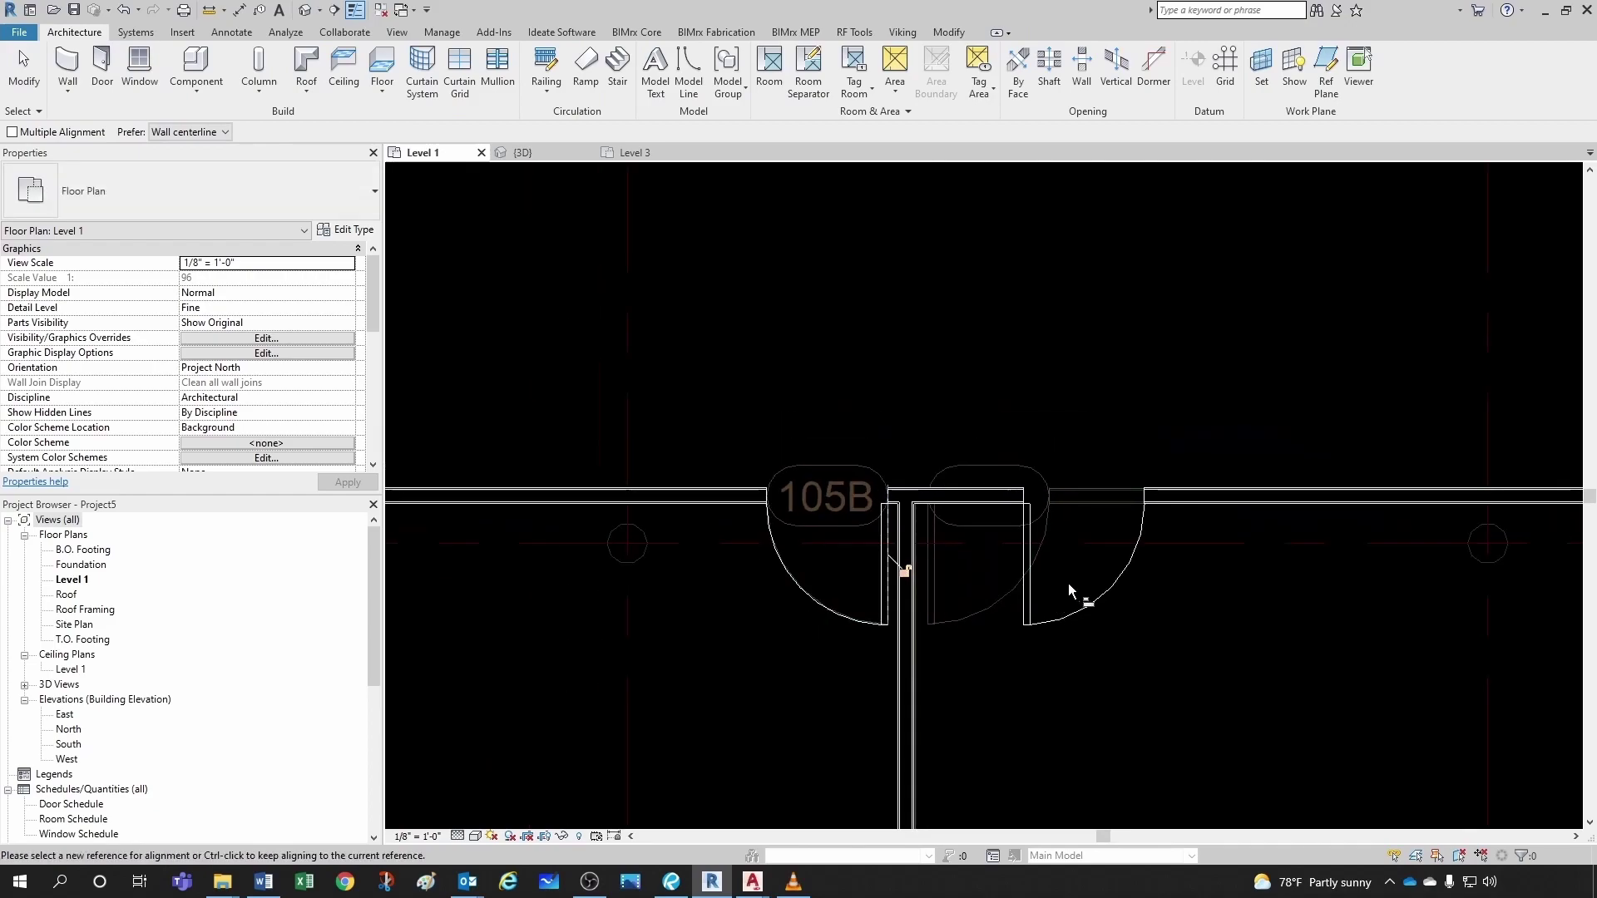
- Align the open panel of Instruction 103's west door with the matching door panel line in the DWG plan
{"action": "scroll", "coordinate": [1023, 575], "scroll_direction": "up", "scroll_amount": 3}
{"action": "left_click", "coordinate": [792, 519]}
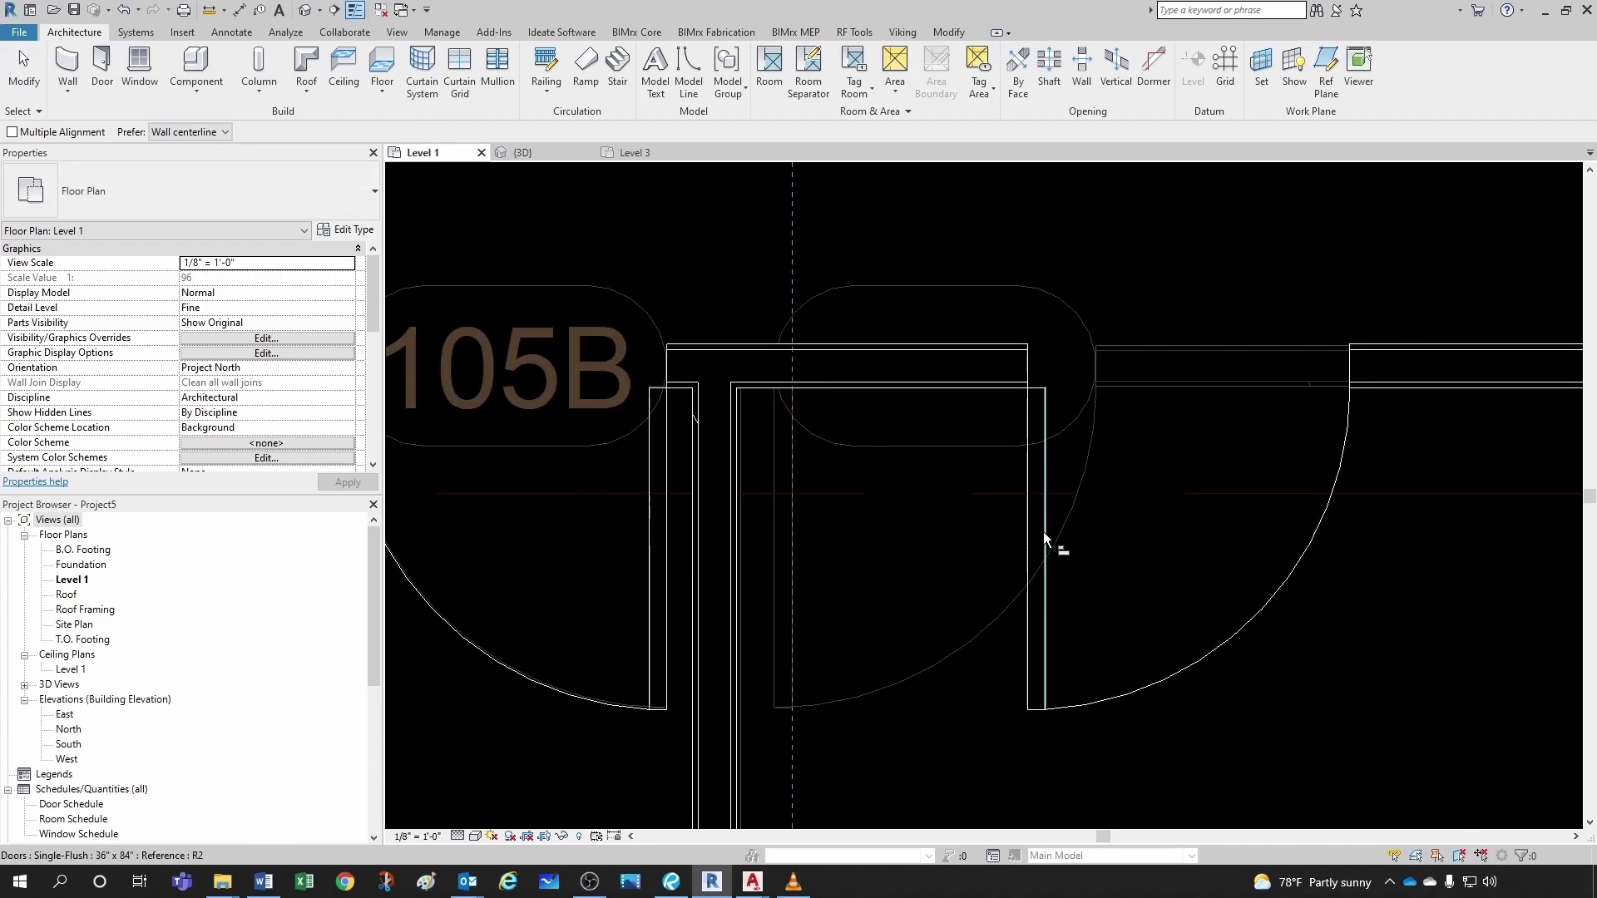
{"action": "left_click", "coordinate": [1043, 529]}
{"action": "scroll", "coordinate": [882, 529], "scroll_direction": "down", "scroll_amount": 5}
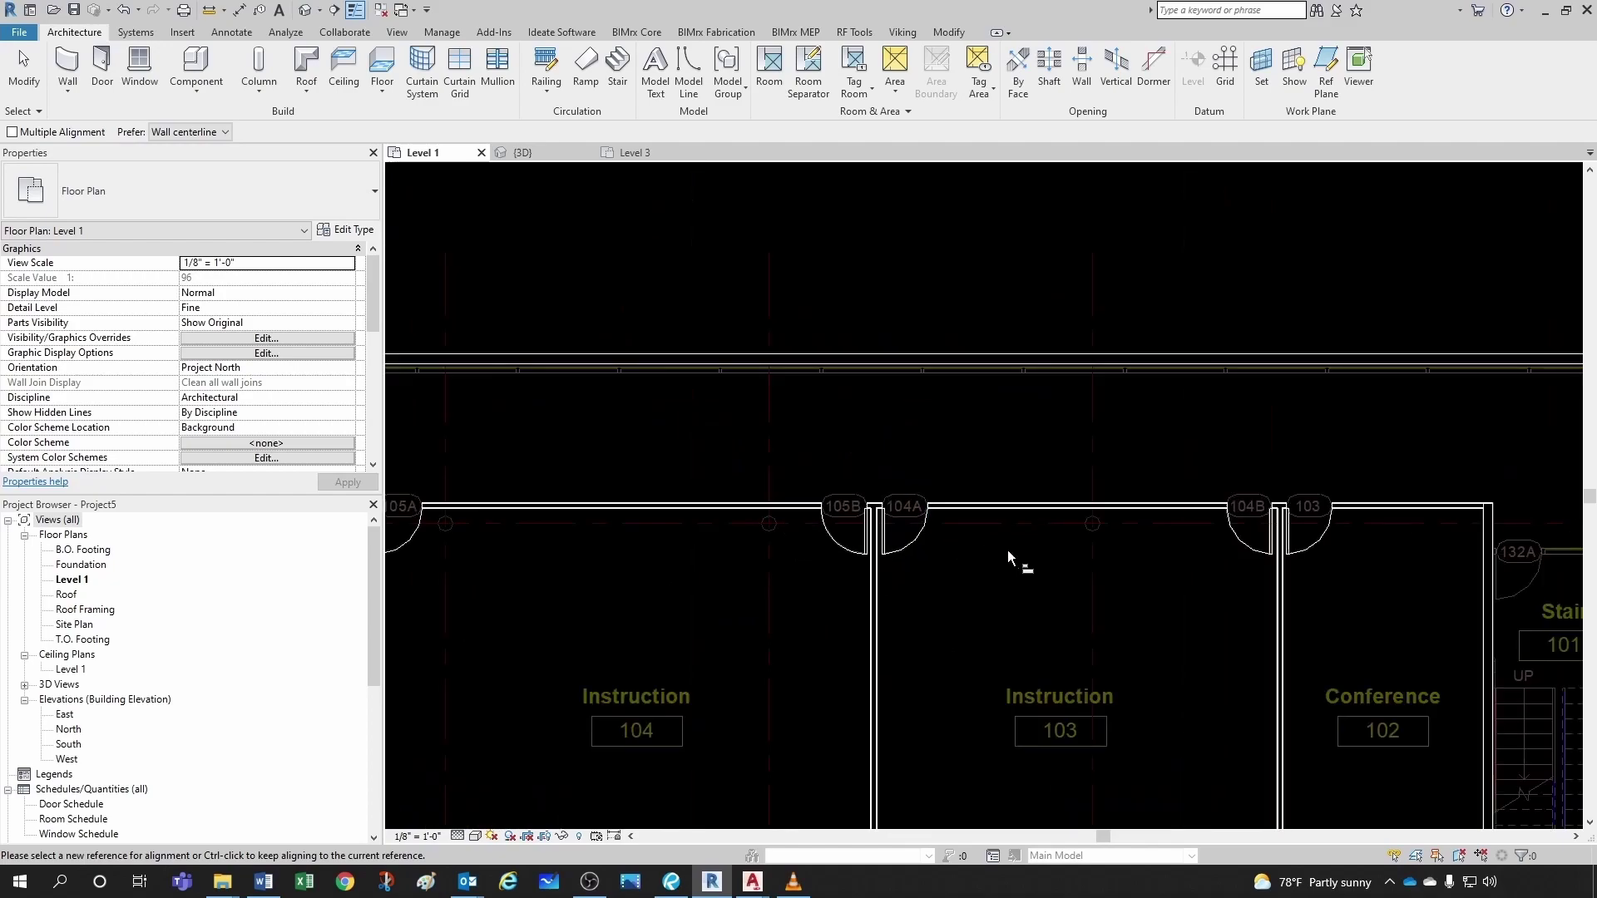
{"action": "scroll", "coordinate": [1012, 560], "scroll_direction": "up", "scroll_amount": 3}
{"action": "scroll", "coordinate": [985, 534], "scroll_direction": "up", "scroll_amount": 5}
{"action": "key", "text": "Escape"}
{"action": "key", "text": "Escape"}
- Review the partitions and corridor doors from Instruction 106 to the stair in the context of the whole Level 1 plan
{"action": "scroll", "coordinate": [1036, 499], "scroll_direction": "down", "scroll_amount": 10}
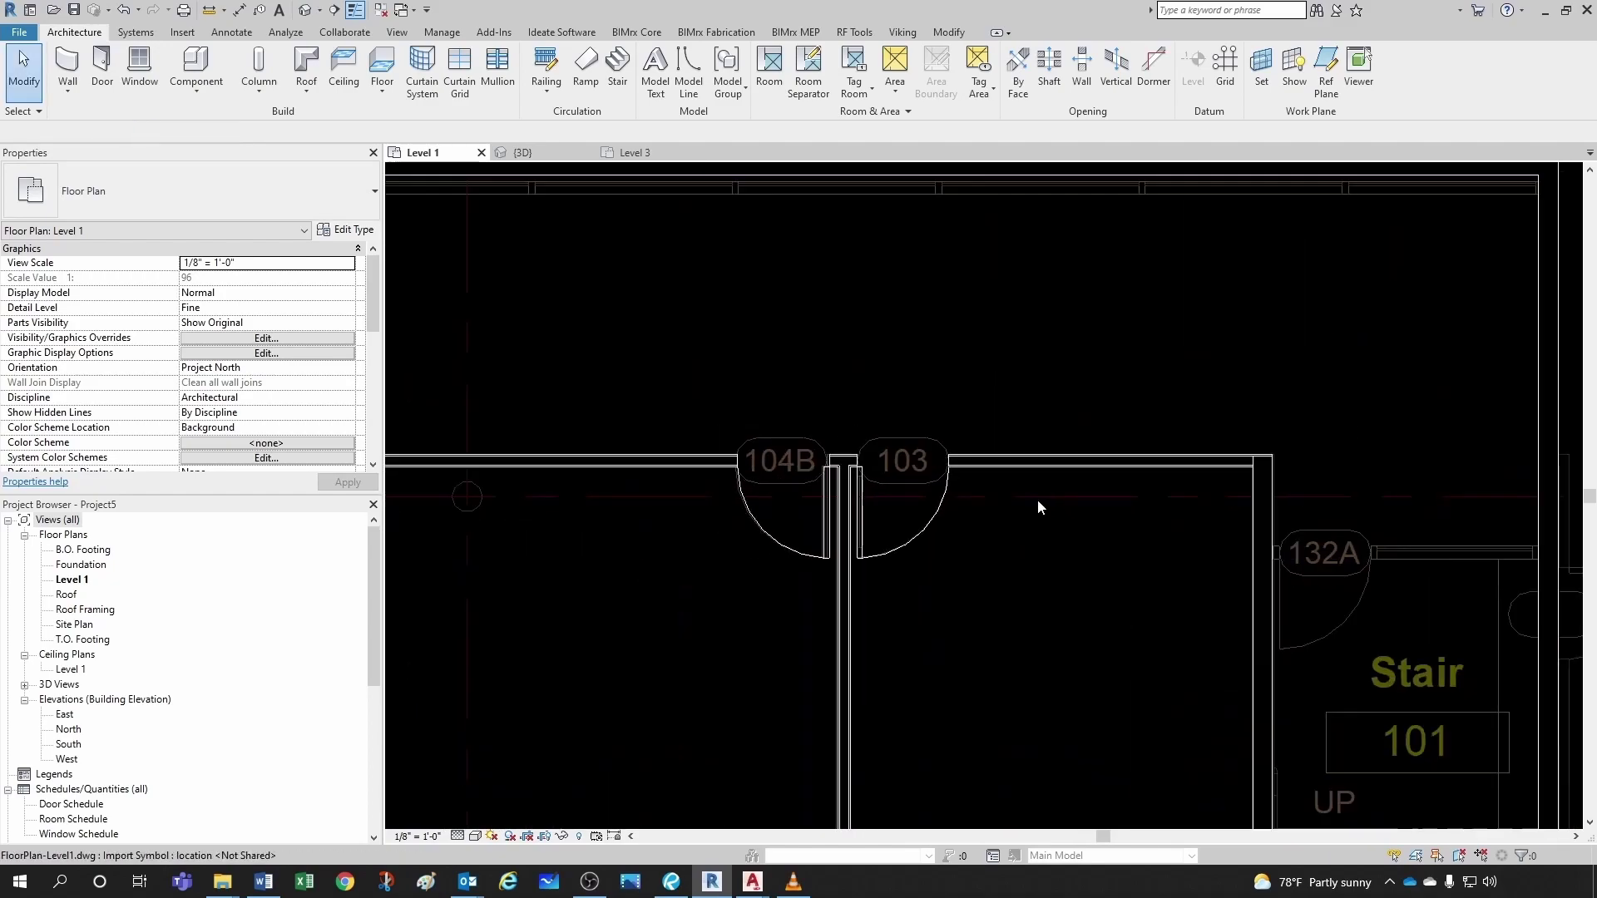
{"action": "scroll", "coordinate": [725, 586], "scroll_direction": "down", "scroll_amount": 1}
{"action": "middle_click_drag", "start_coordinate": [727, 588], "coordinate": [1178, 634]}
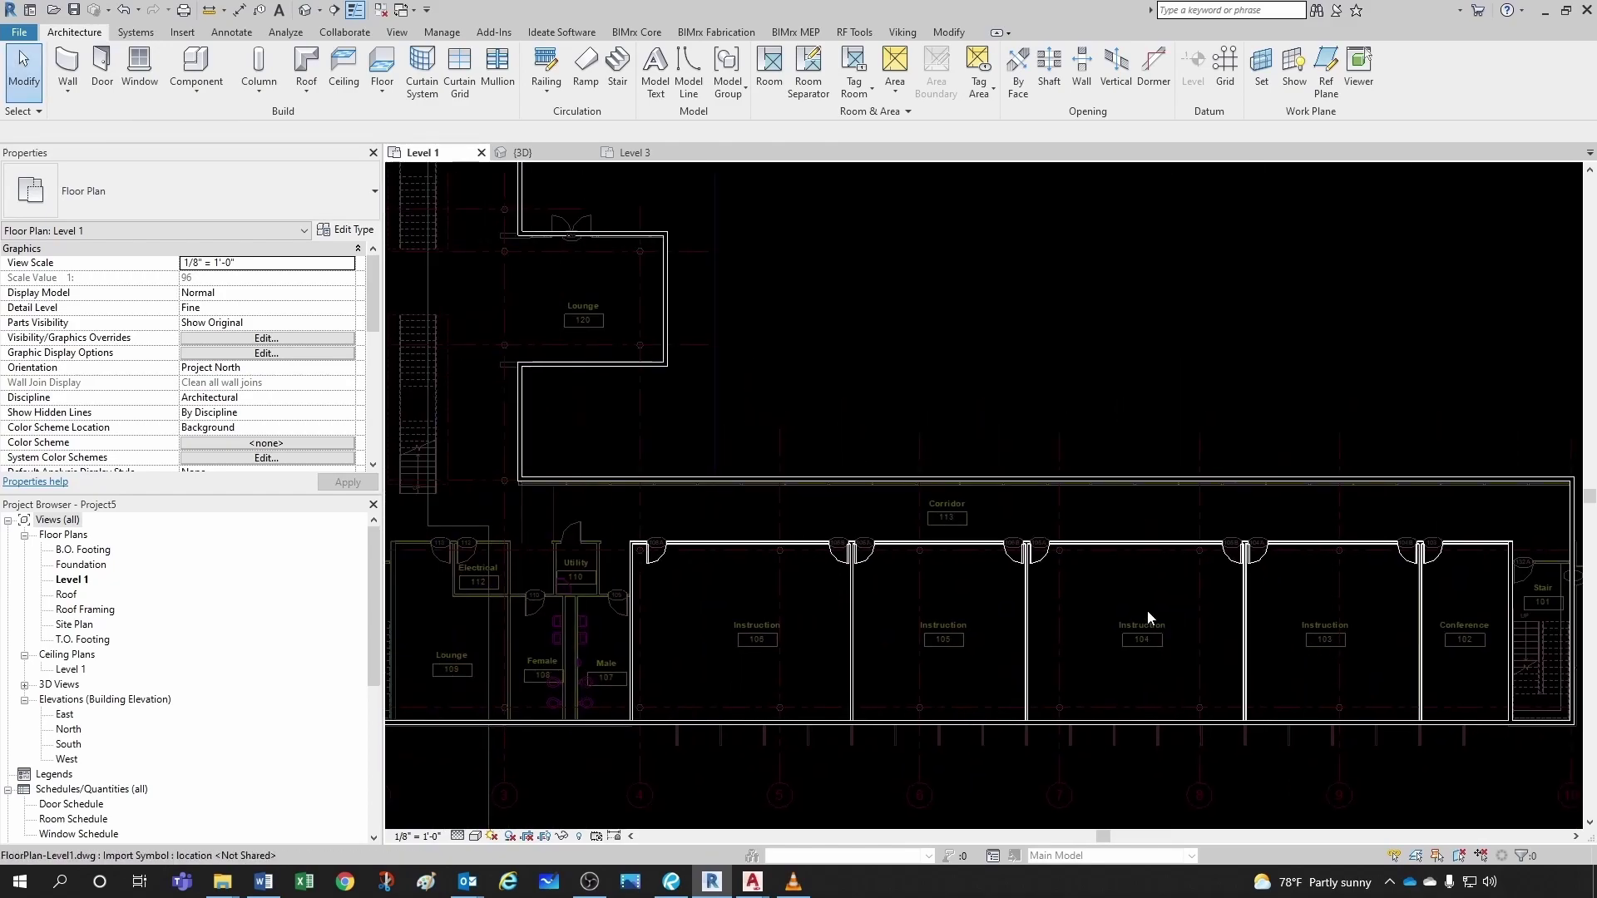
{"action": "scroll", "coordinate": [915, 587], "scroll_direction": "down", "scroll_amount": 1}
{"action": "scroll", "coordinate": [732, 585], "scroll_direction": "up", "scroll_amount": 4}
{"action": "scroll", "coordinate": [667, 584], "scroll_direction": "down", "scroll_amount": 3}
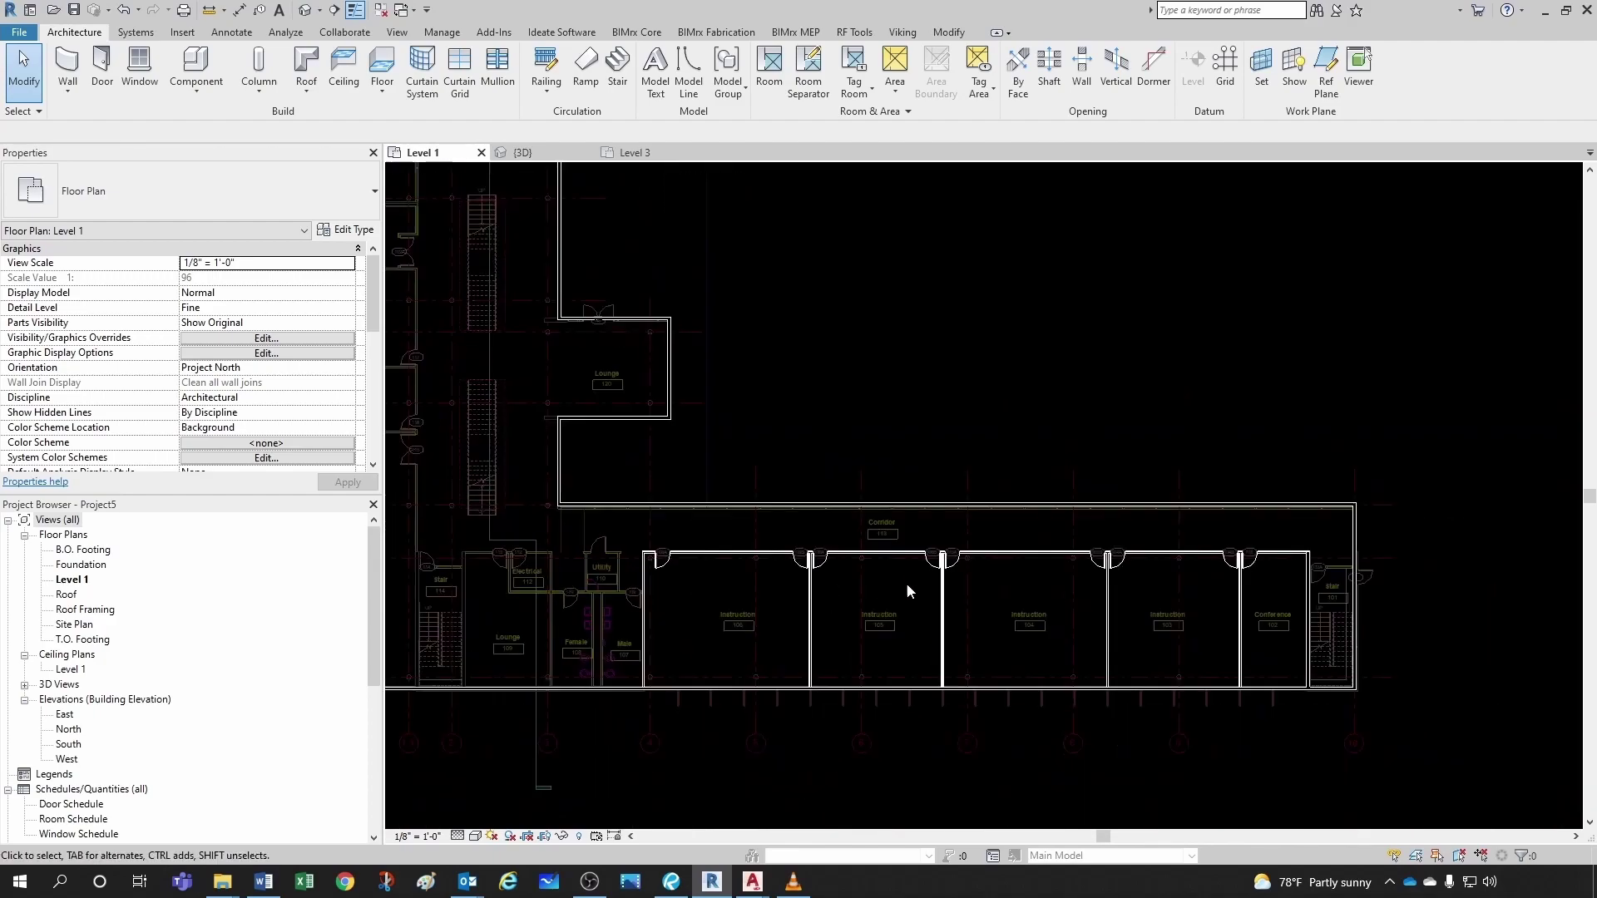
{"action": "scroll", "coordinate": [1086, 621], "scroll_direction": "down", "scroll_amount": 1}
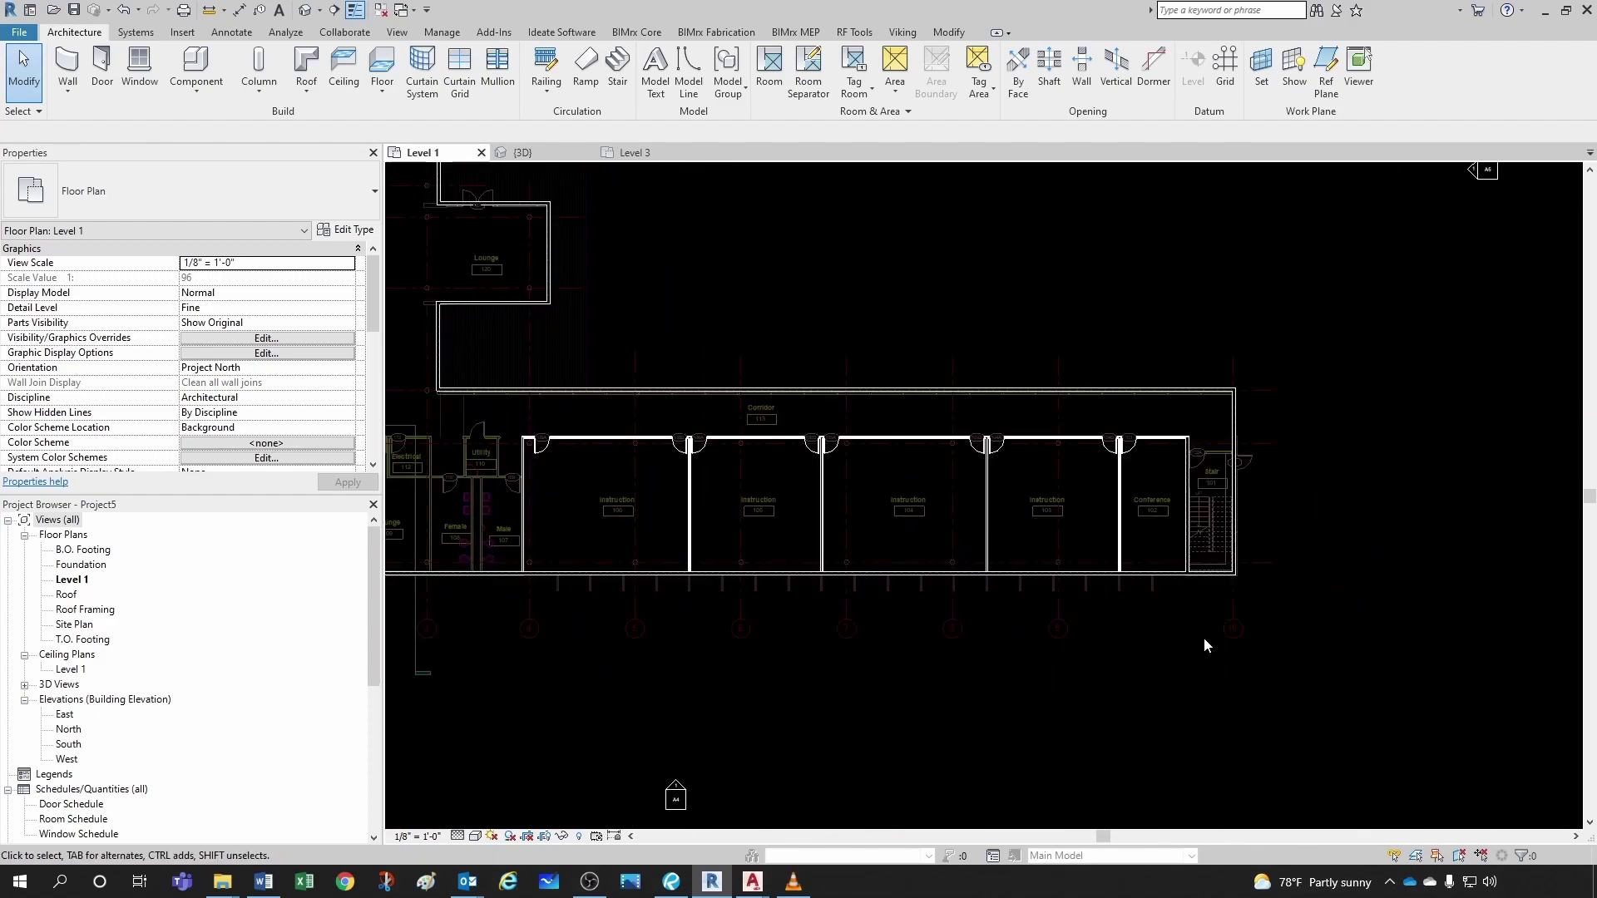
{"action": "scroll", "coordinate": [1206, 641], "scroll_direction": "down", "scroll_amount": 2}
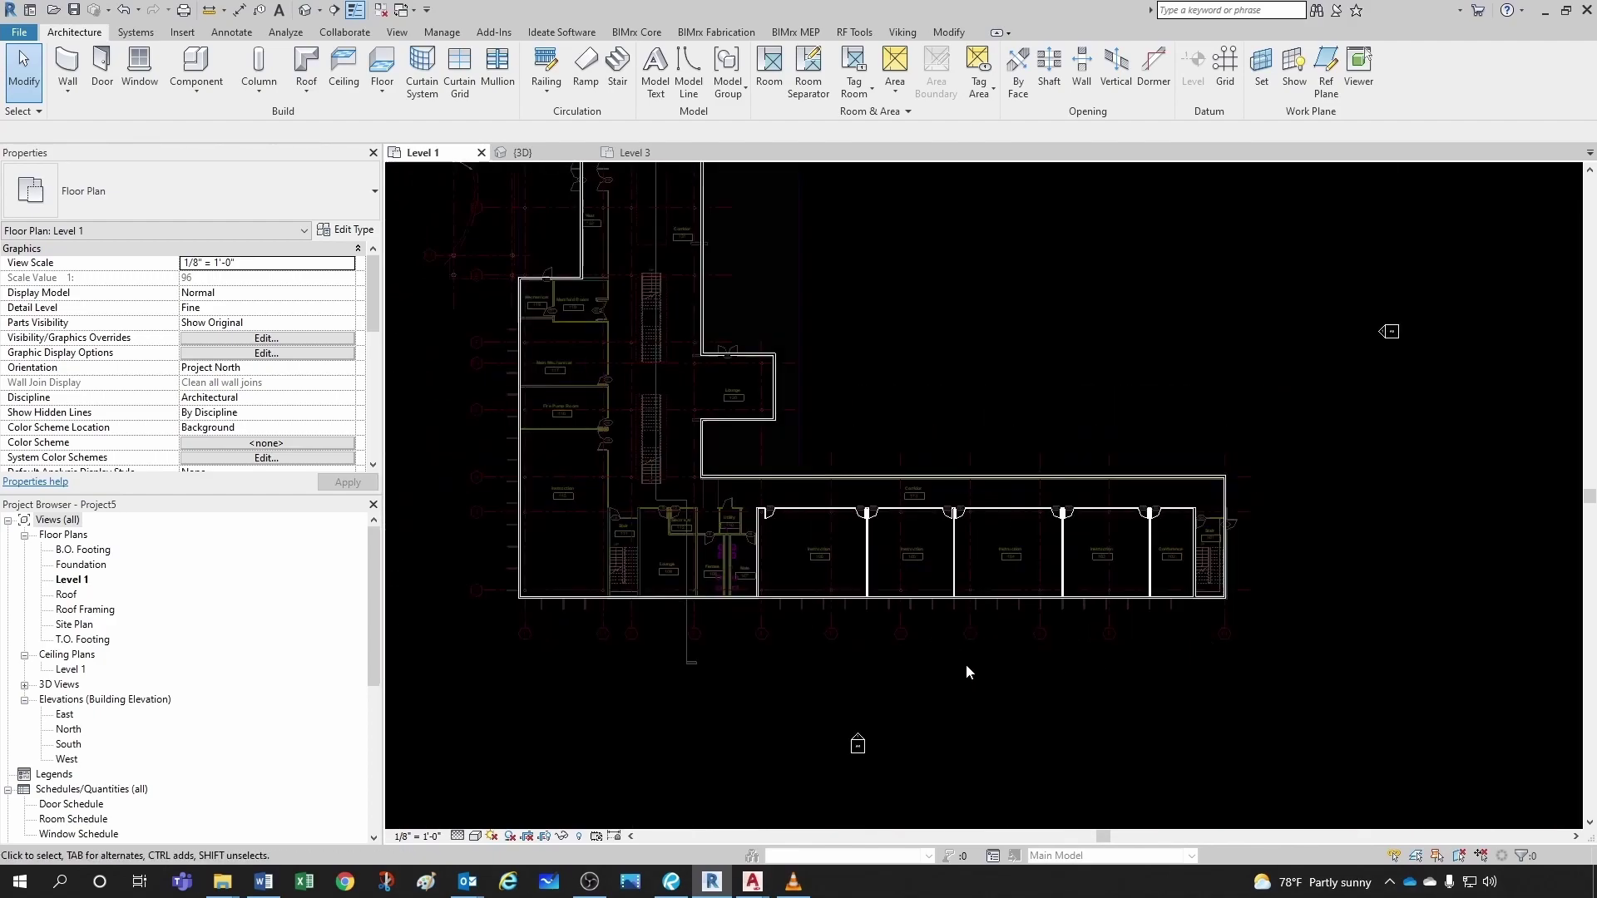
{"action": "scroll", "coordinate": [677, 665], "scroll_direction": "up", "scroll_amount": 2}
{"action": "scroll", "coordinate": [758, 669], "scroll_direction": "up", "scroll_amount": 2}
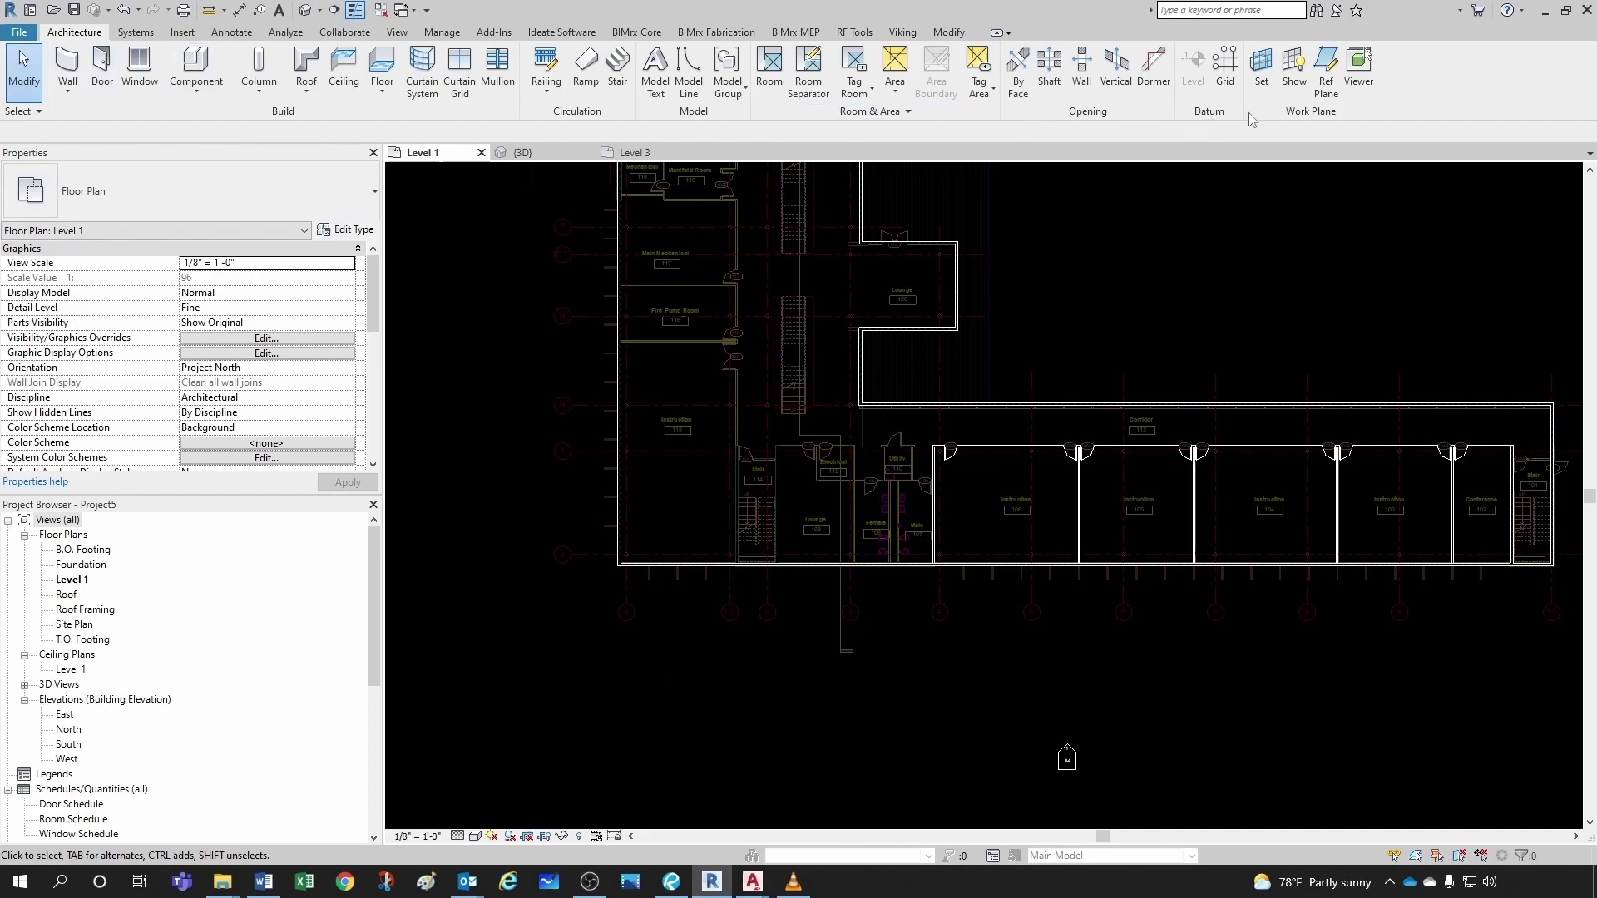
- Draw a vertical grid with a 1/4" bubble over the DWG's grid line 1, from outside Vest 132 down to the DWG bubble
{"action": "left_click", "coordinate": [1227, 70]}
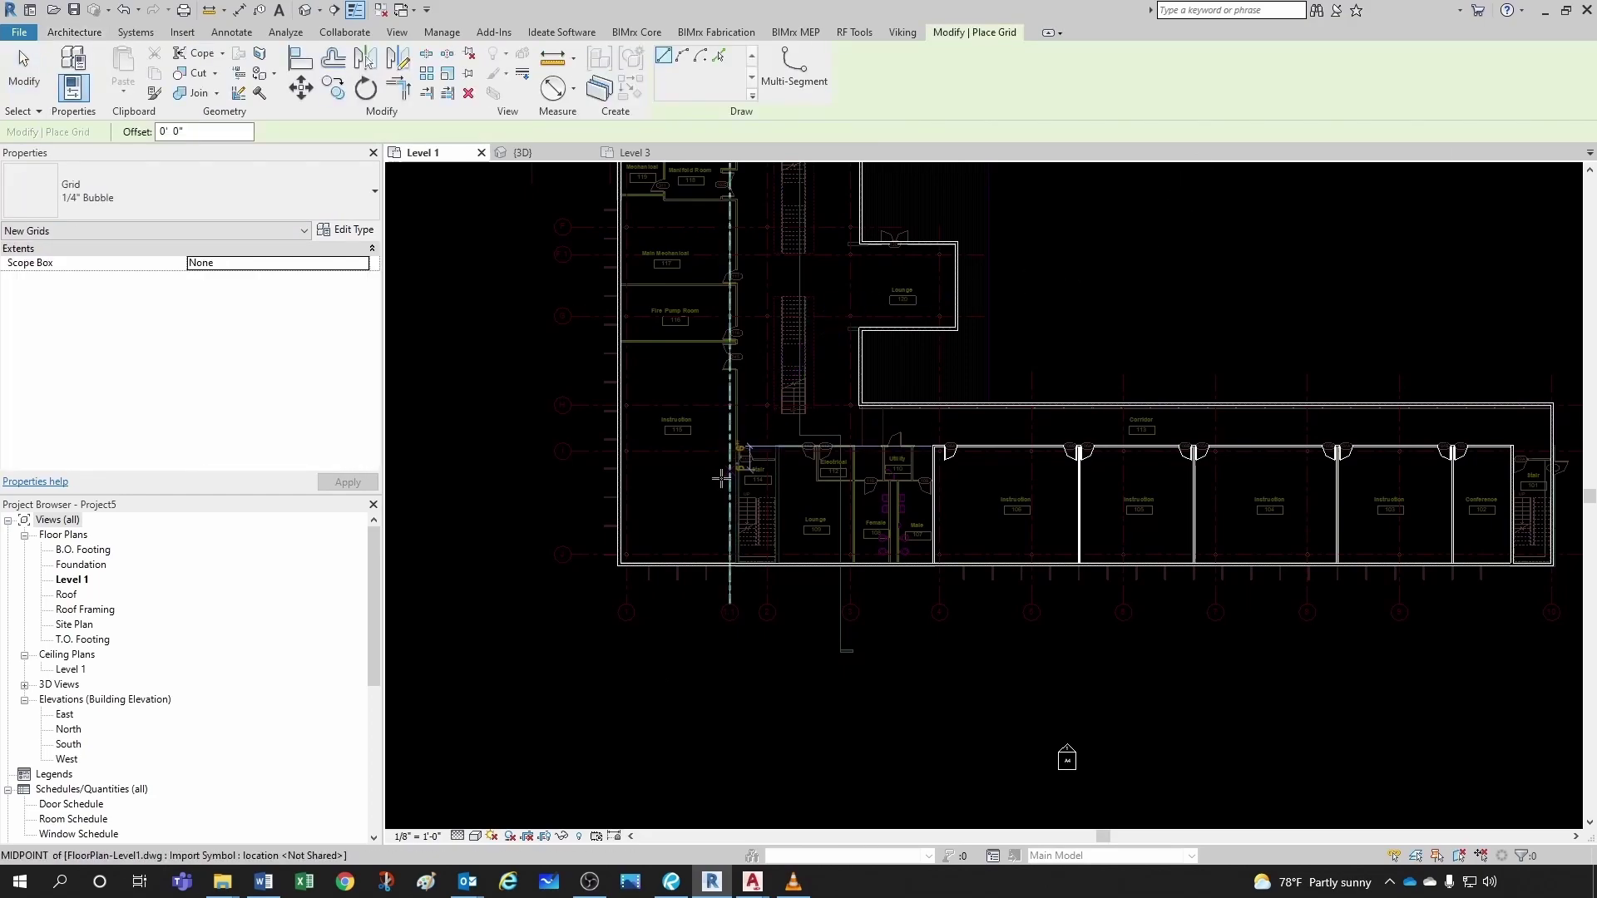
{"action": "scroll", "coordinate": [674, 466], "scroll_direction": "down", "scroll_amount": 3}
{"action": "scroll", "coordinate": [672, 276], "scroll_direction": "up", "scroll_amount": 5}
{"action": "scroll", "coordinate": [633, 331], "scroll_direction": "up", "scroll_amount": 5}
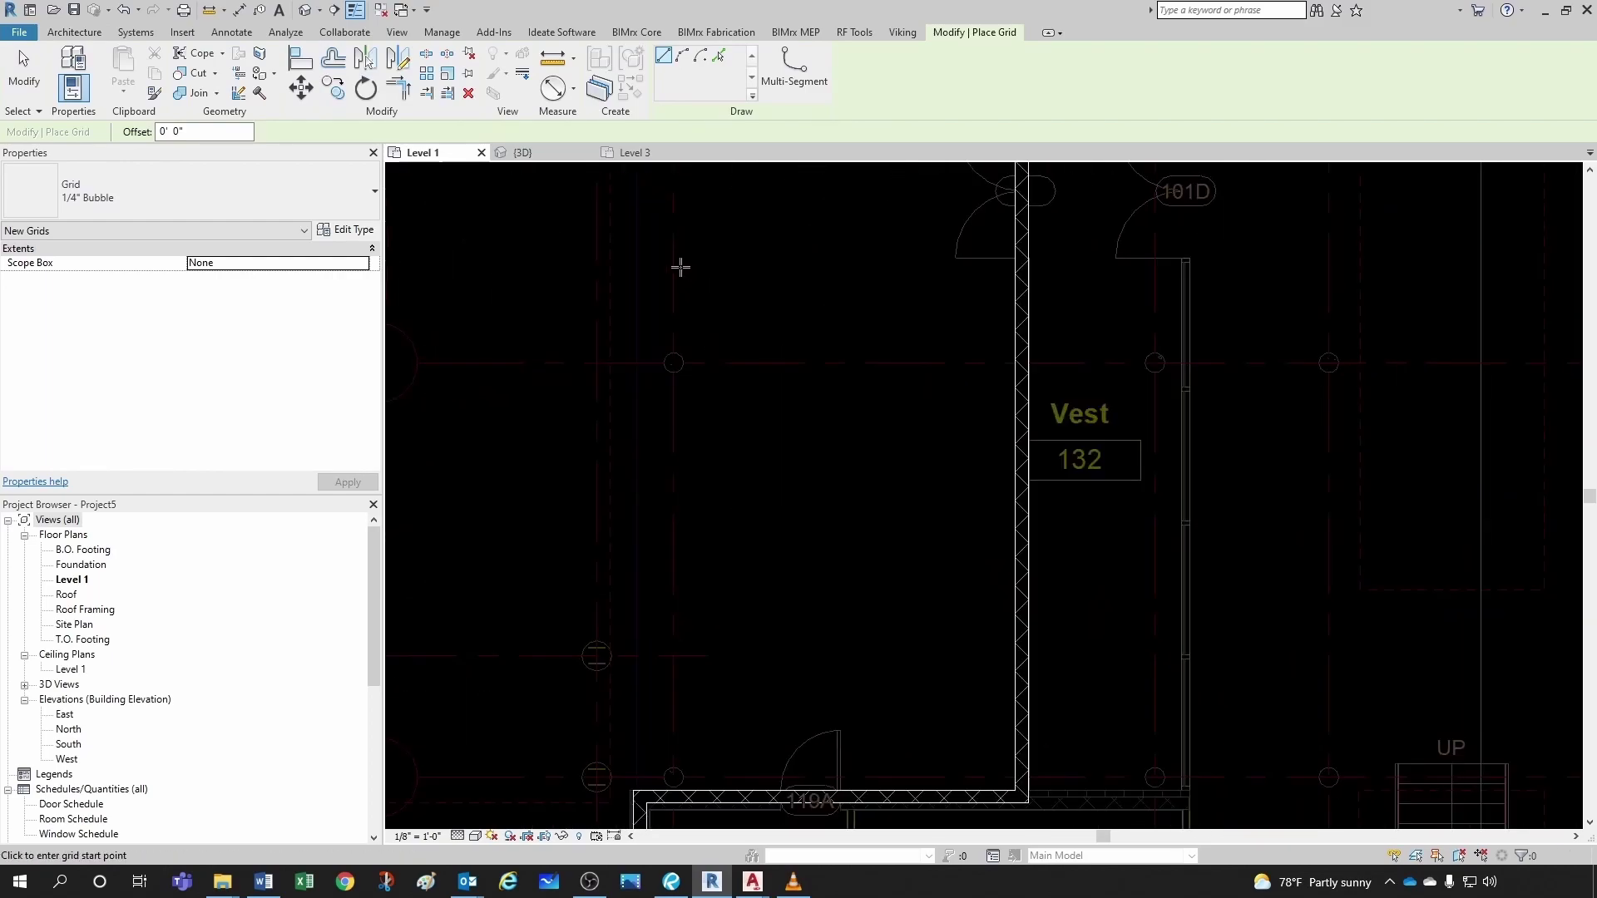
{"action": "scroll", "coordinate": [692, 351], "scroll_direction": "up", "scroll_amount": 3}
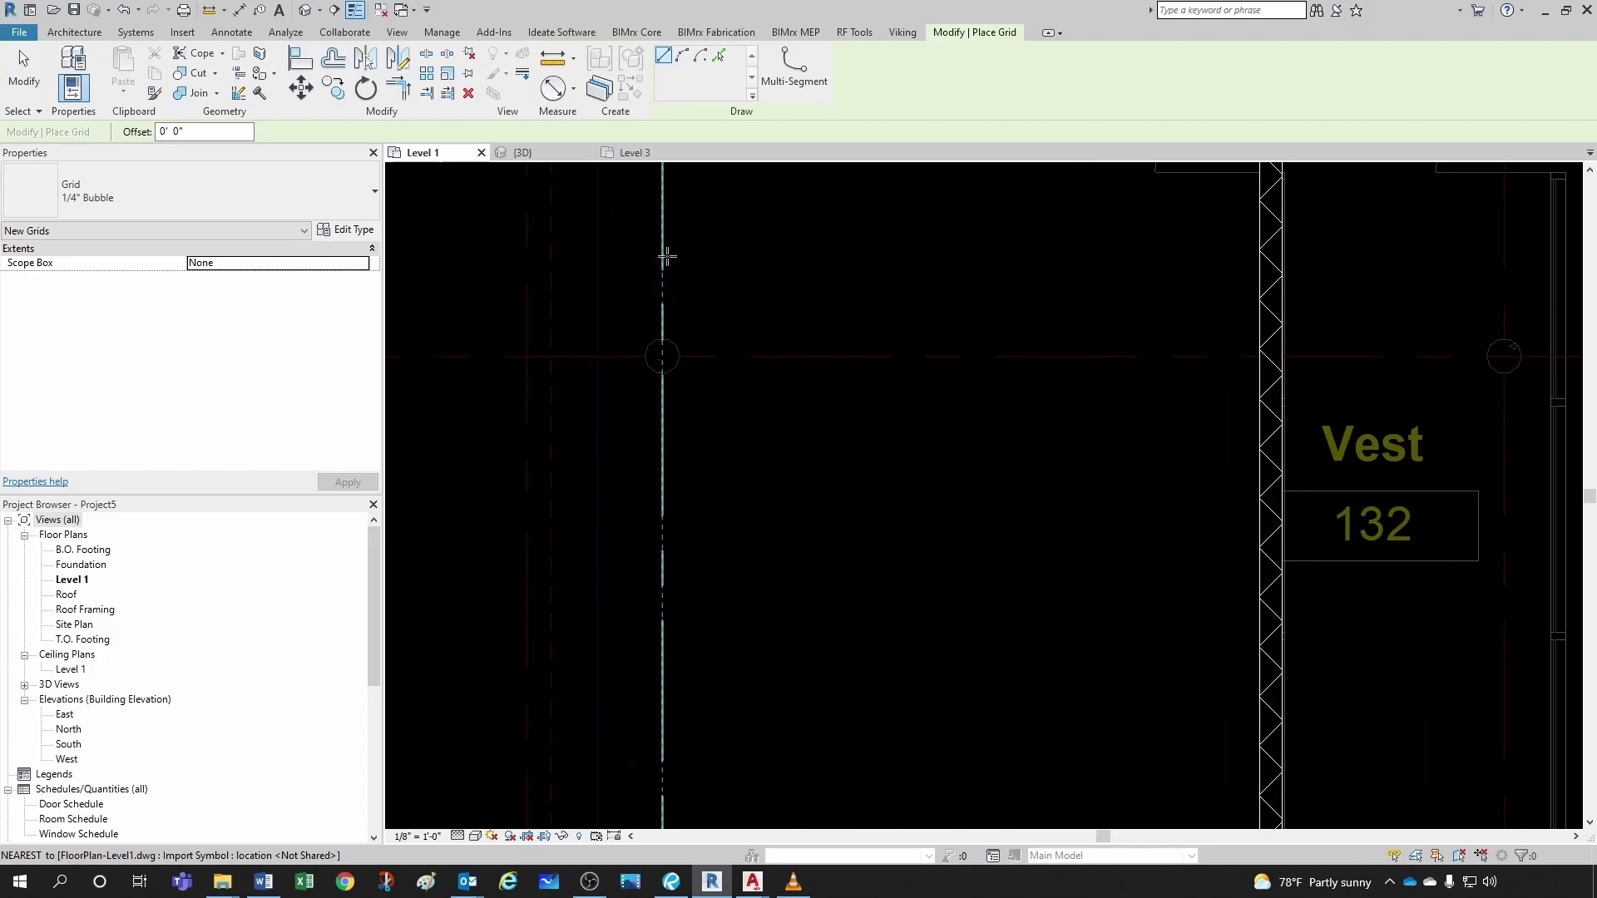
{"action": "scroll", "coordinate": [663, 250], "scroll_direction": "down", "scroll_amount": 6}
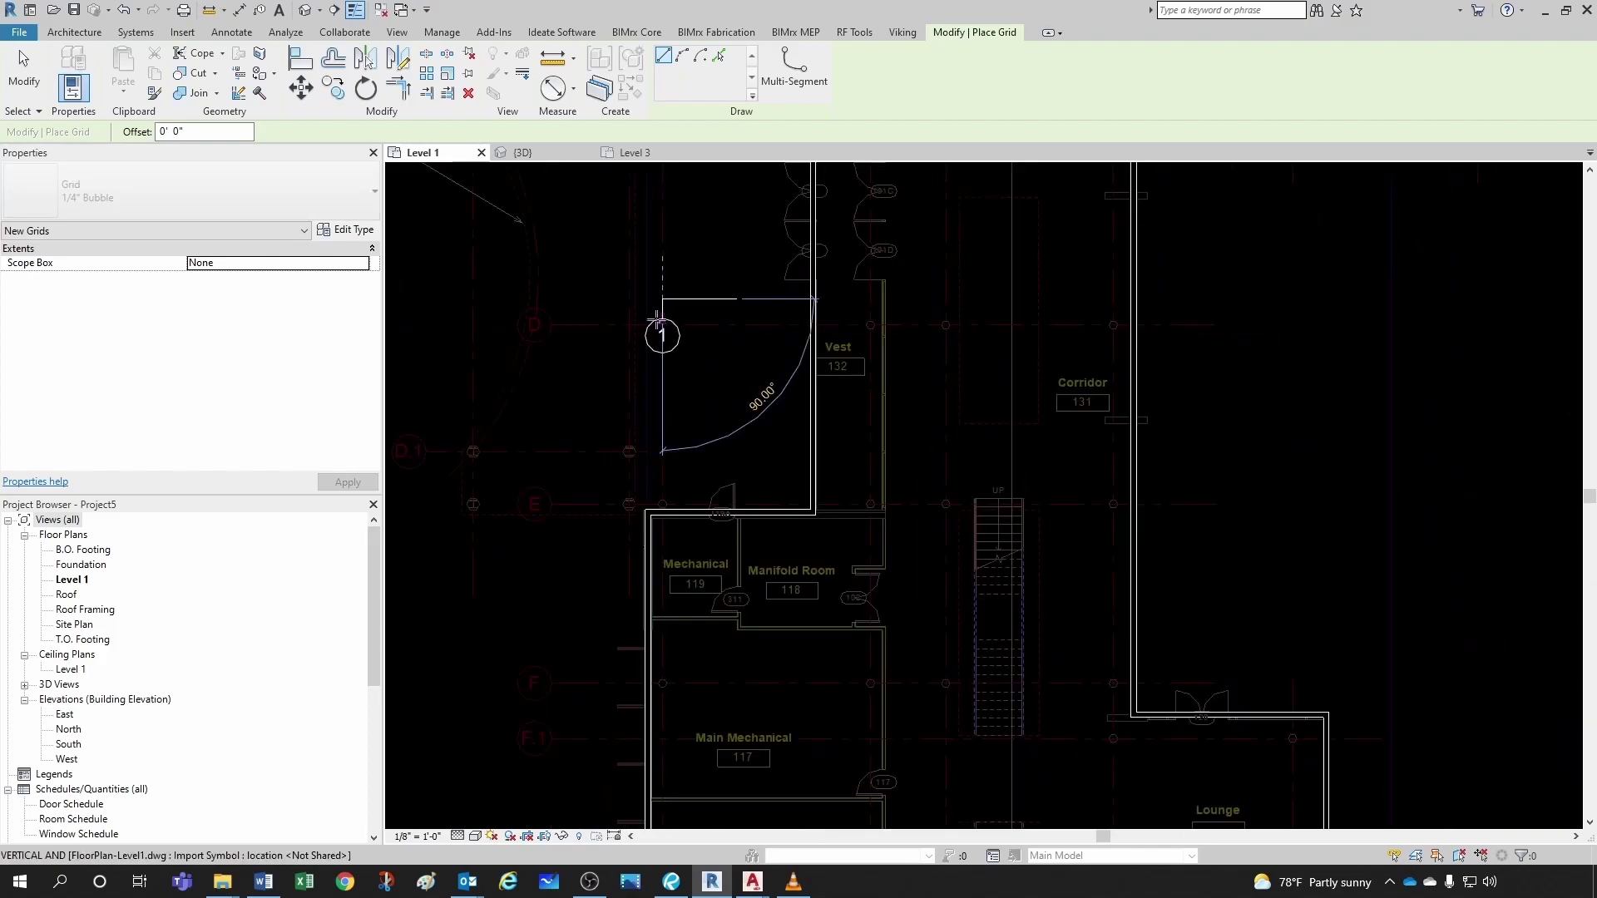
{"action": "middle_click_drag", "start_coordinate": [657, 275], "coordinate": [676, 241]}
{"action": "scroll", "coordinate": [663, 619], "scroll_direction": "up", "scroll_amount": 7}
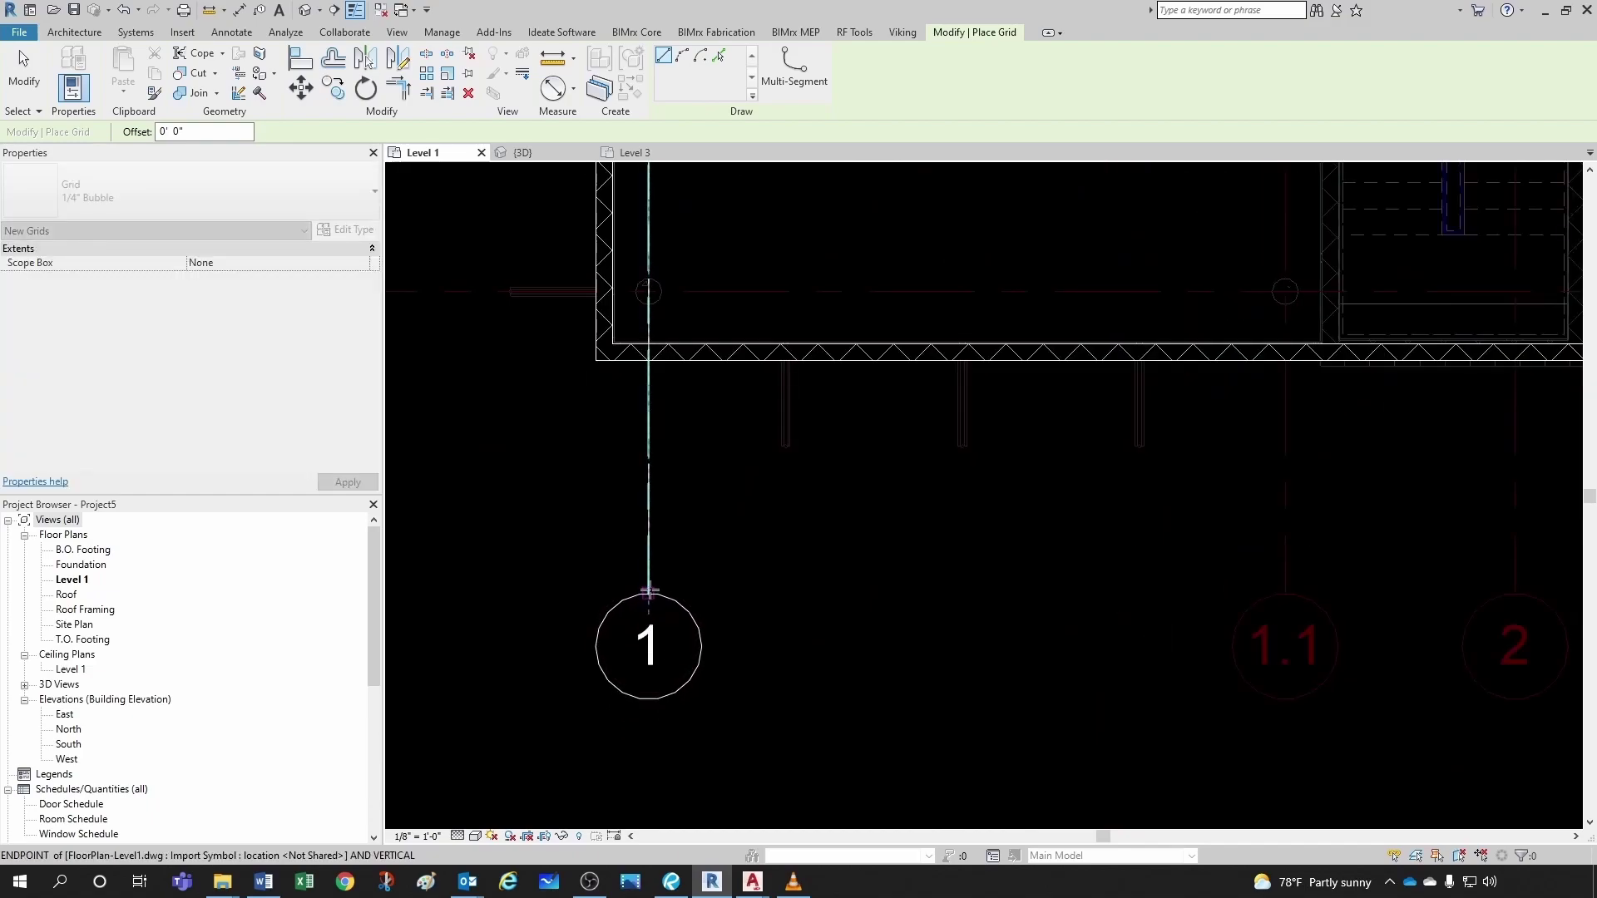
{"action": "left_click", "coordinate": [649, 590]}
{"action": "scroll", "coordinate": [806, 570], "scroll_direction": "down", "scroll_amount": 5}
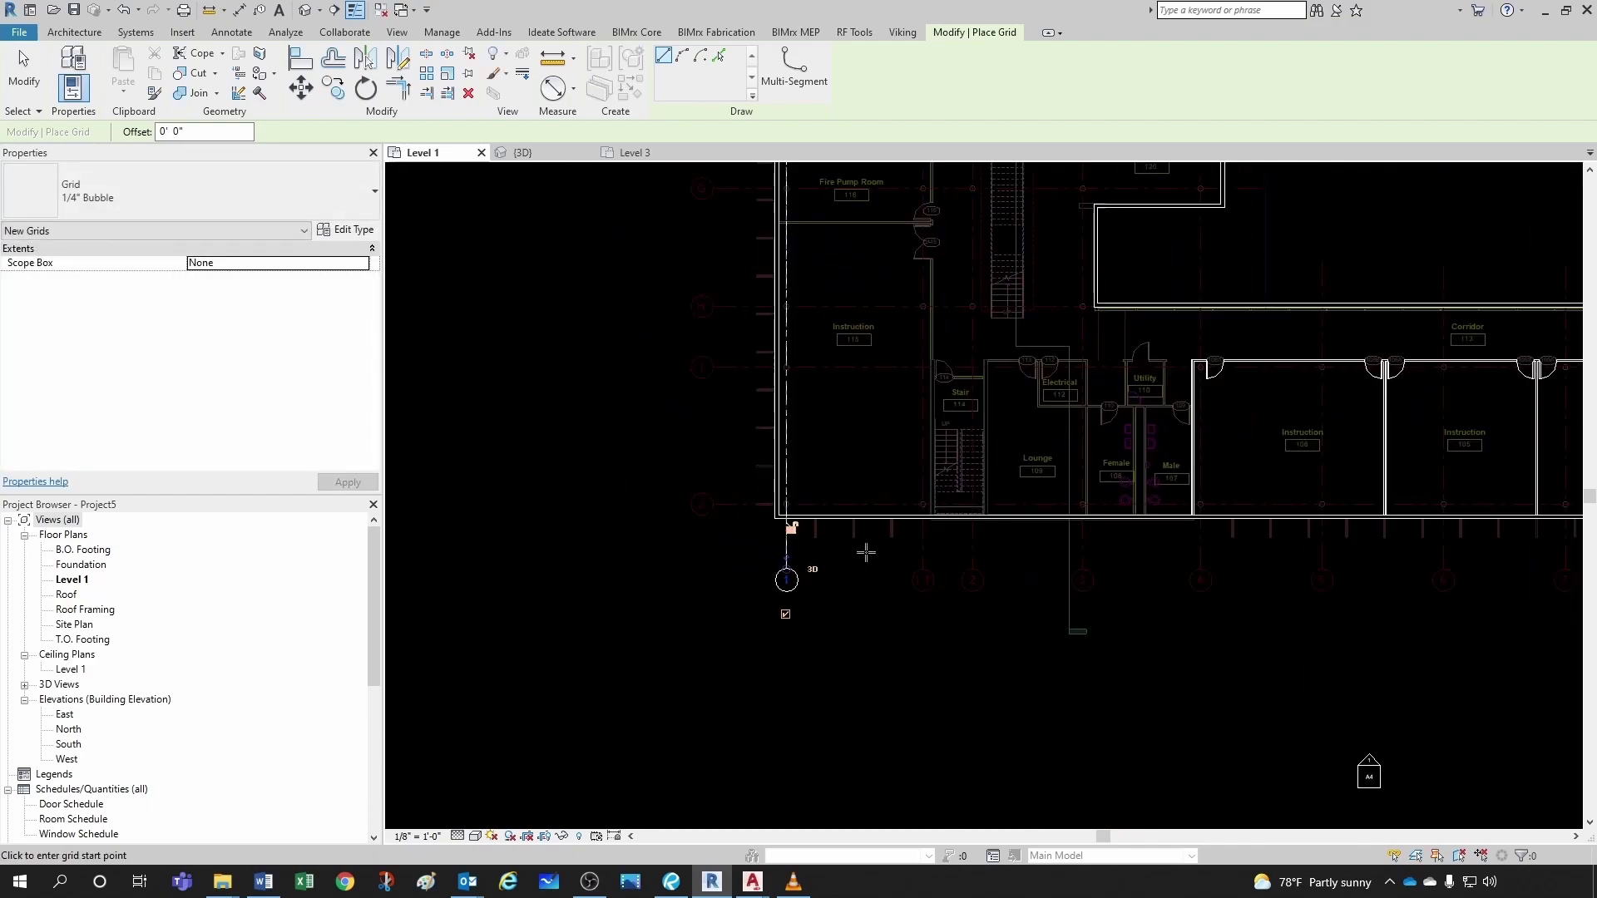
{"action": "scroll", "coordinate": [713, 652], "scroll_direction": "down", "scroll_amount": 5}
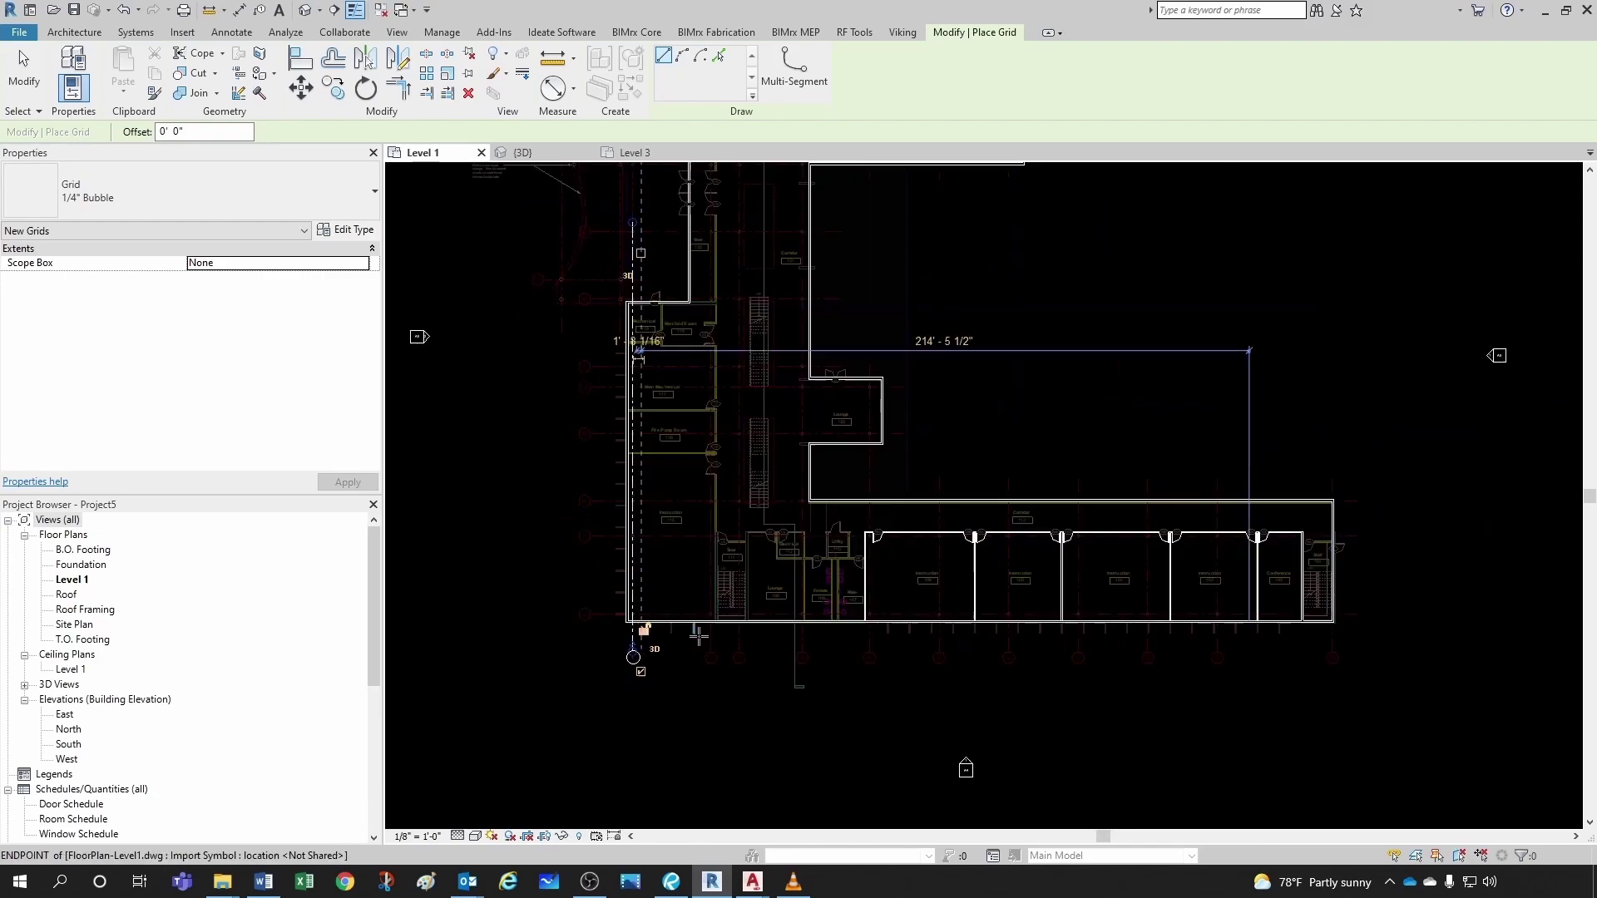
{"action": "scroll", "coordinate": [648, 394], "scroll_direction": "up", "scroll_amount": 8}
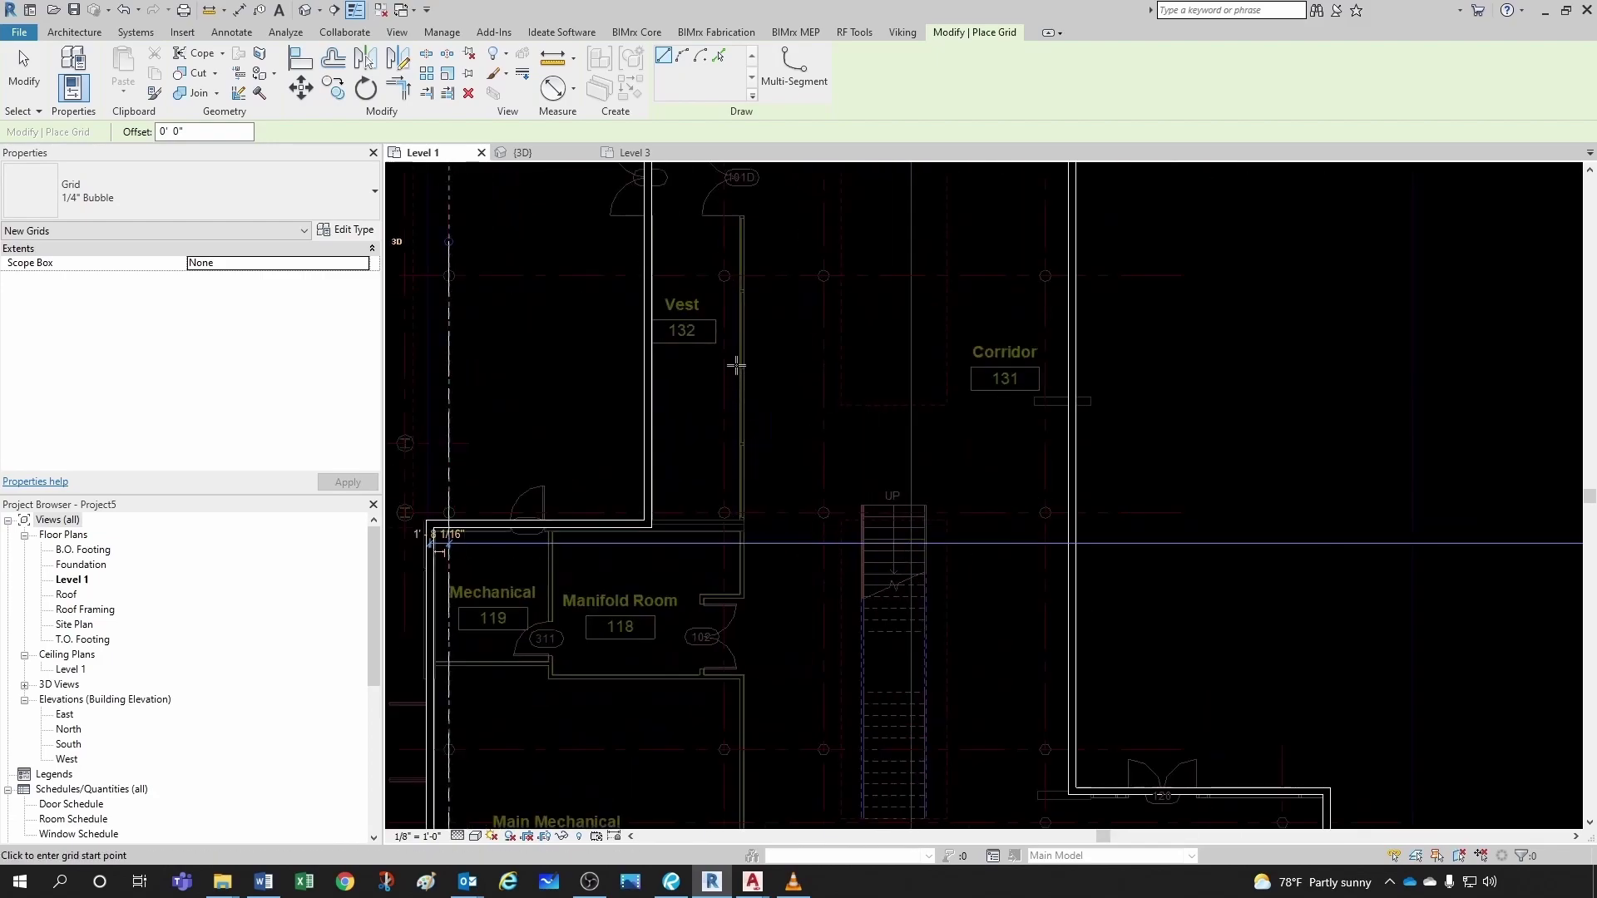
- Draw a vertical grid over the DWG's grid line 1.1, from beside Vest 132 down to the DWG bubble below Instruction 115
{"action": "left_click", "coordinate": [721, 278]}
{"action": "scroll", "coordinate": [724, 333], "scroll_direction": "down", "scroll_amount": 5}
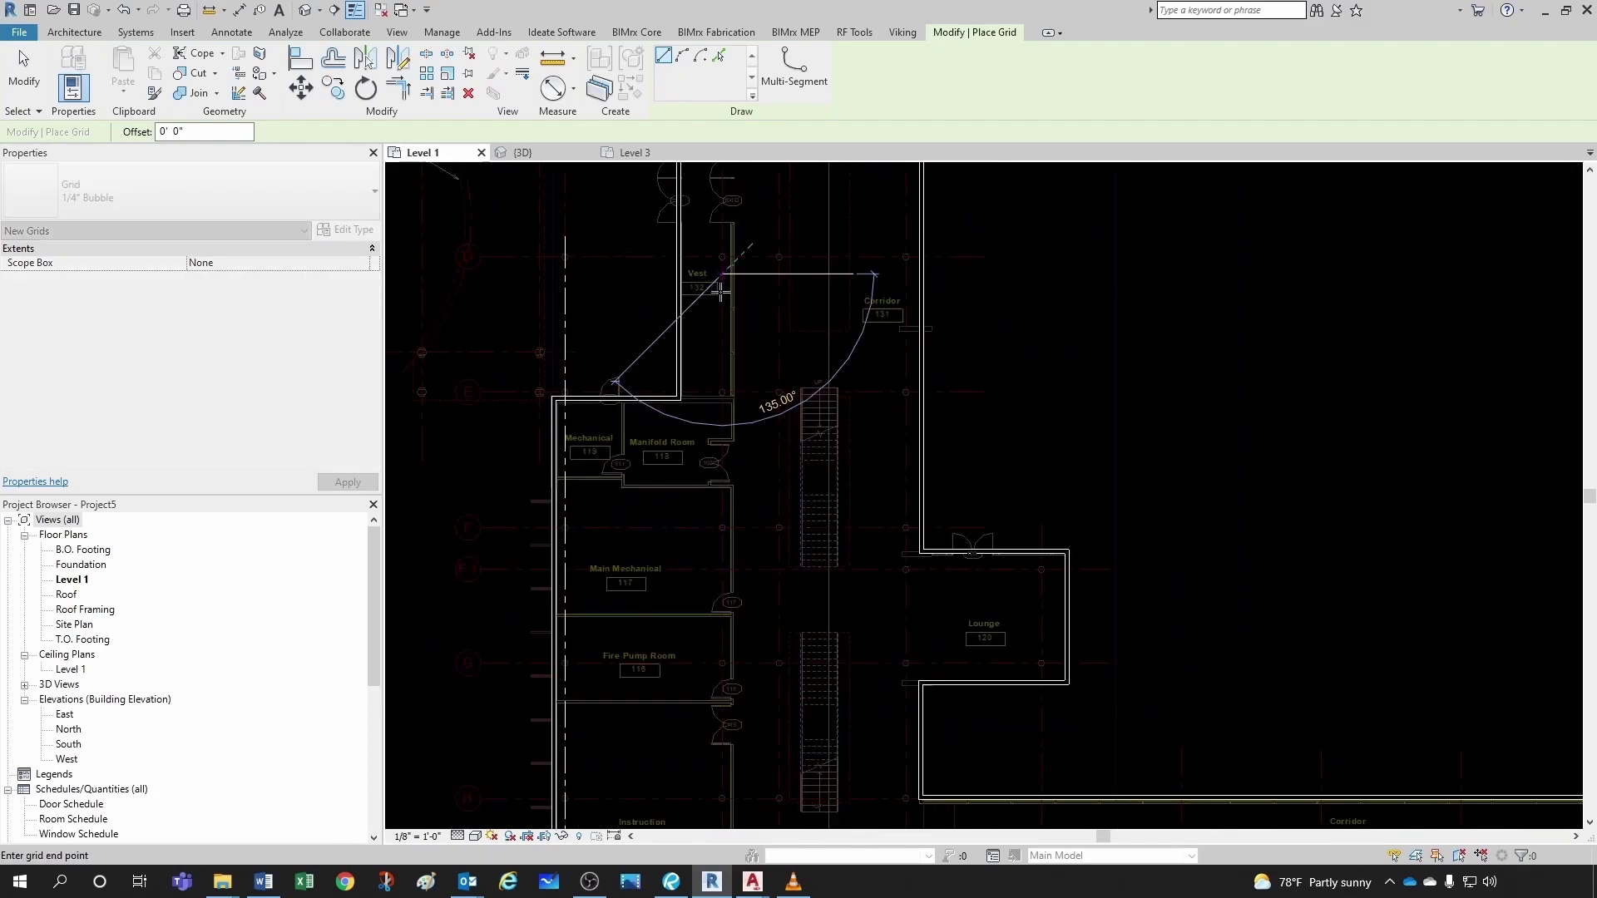
{"action": "scroll", "coordinate": [707, 583], "scroll_direction": "up", "scroll_amount": 5}
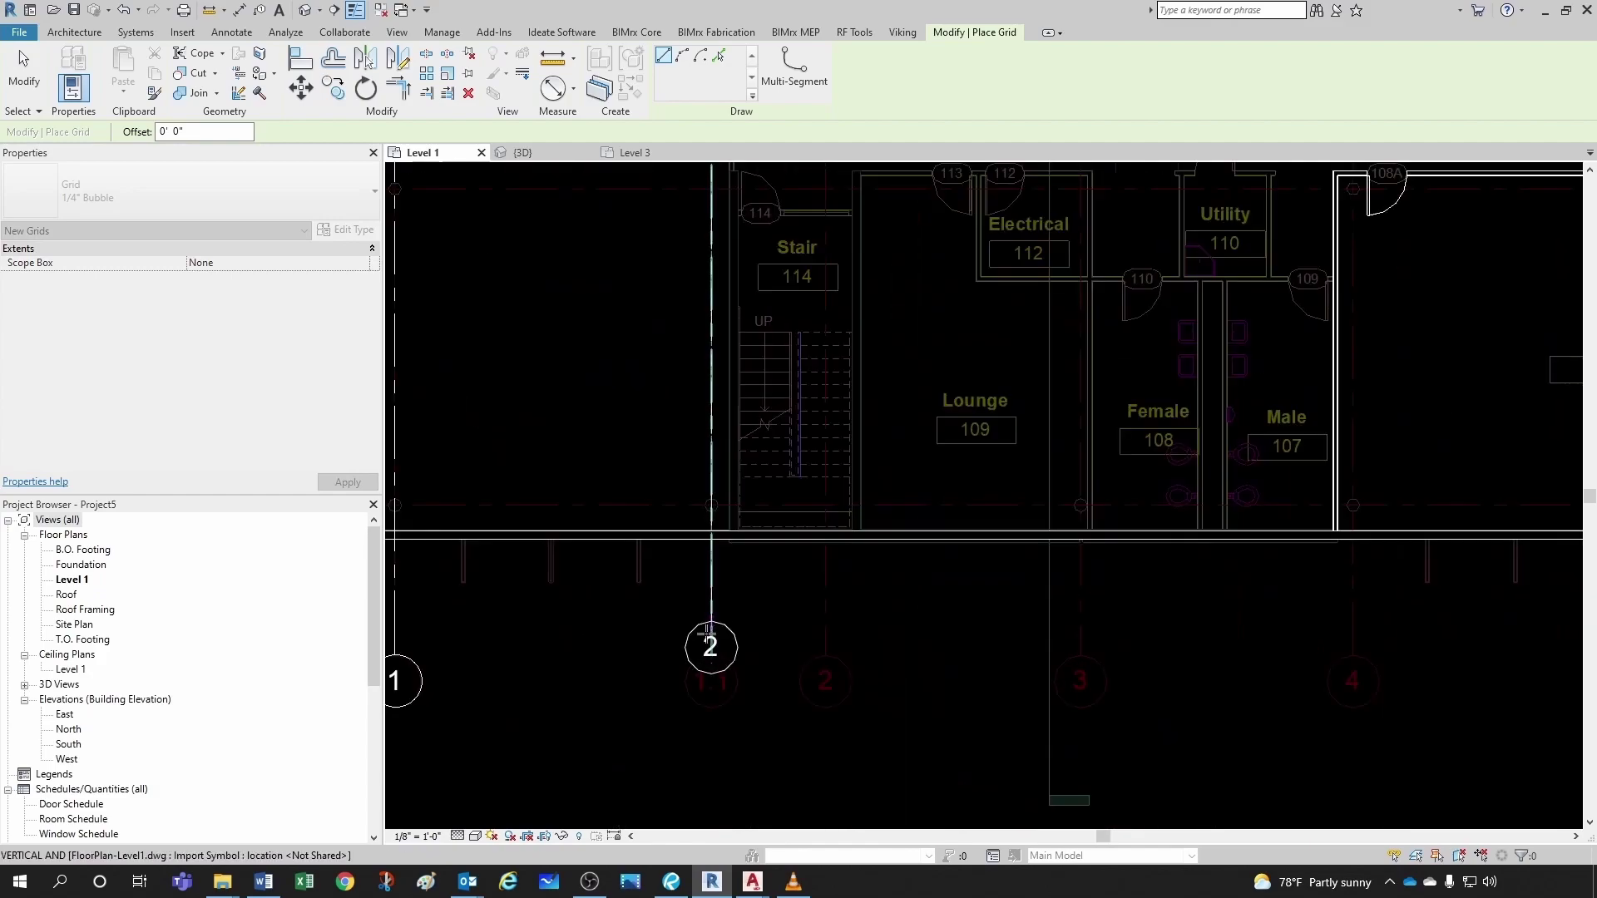
{"action": "left_click", "coordinate": [714, 660]}
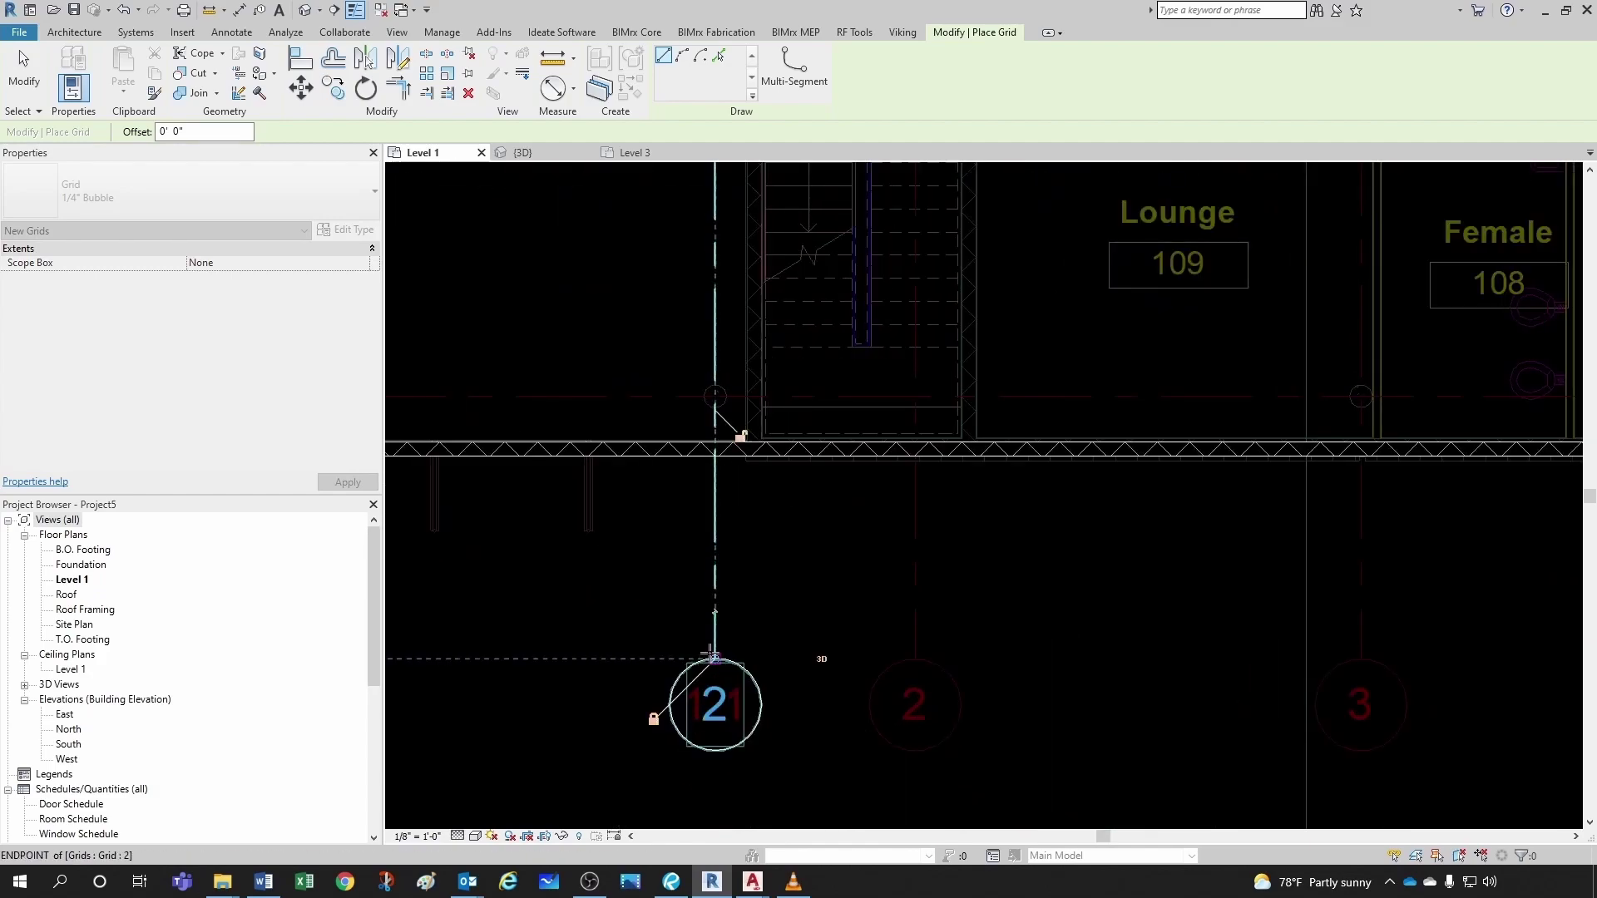
{"action": "scroll", "coordinate": [721, 673], "scroll_direction": "down", "scroll_amount": 3}
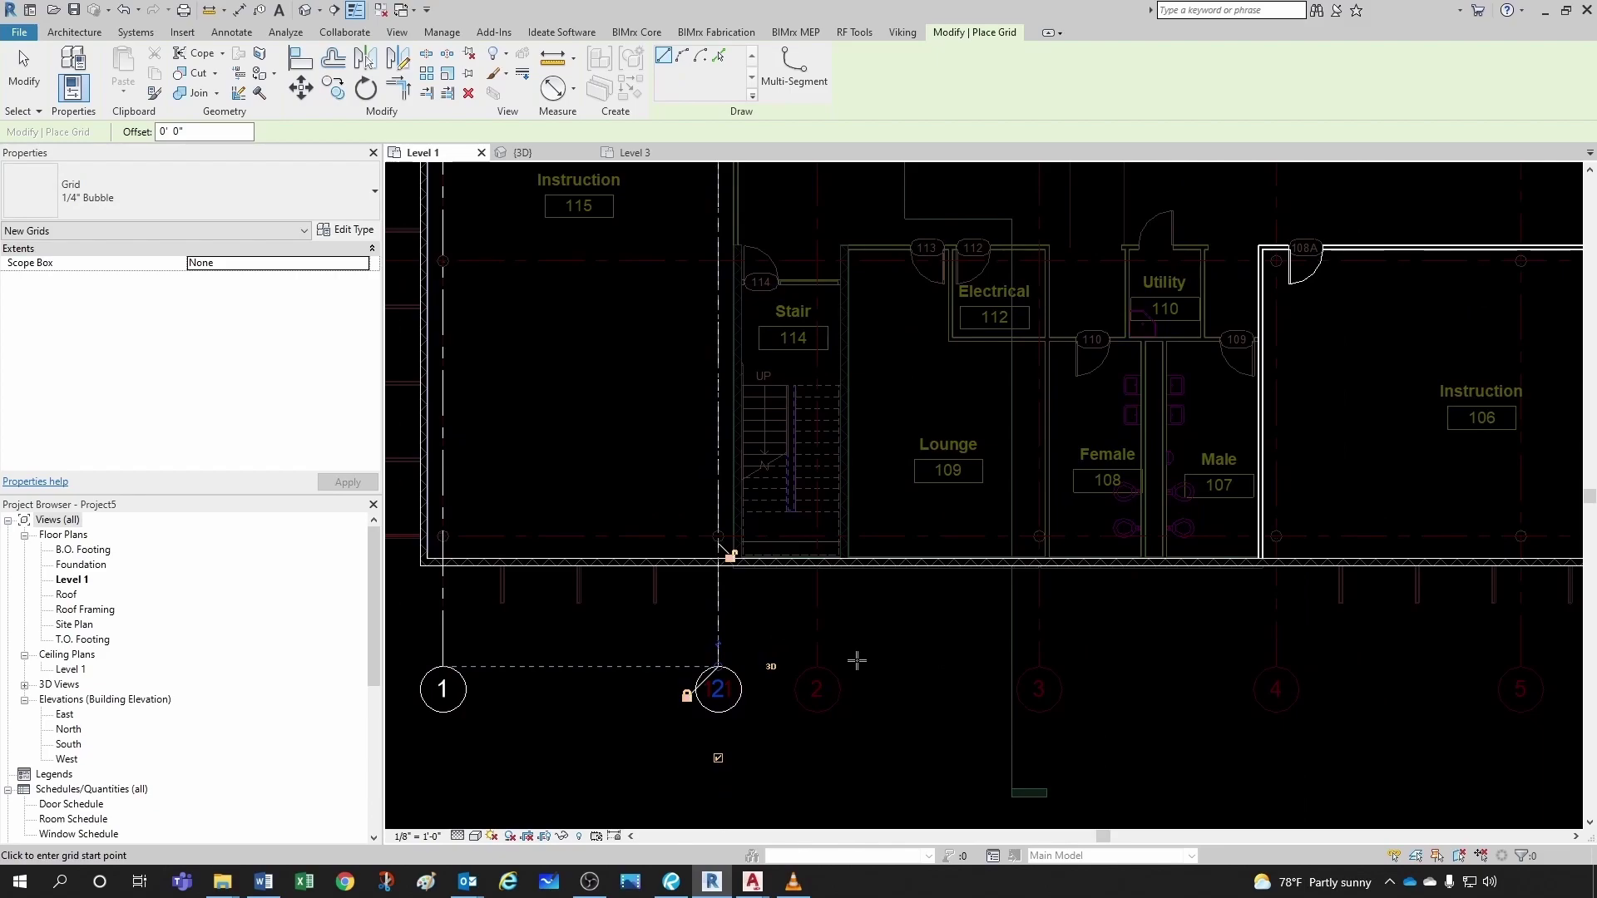
{"action": "key", "text": "Escape"}
{"action": "key", "text": "Escape"}
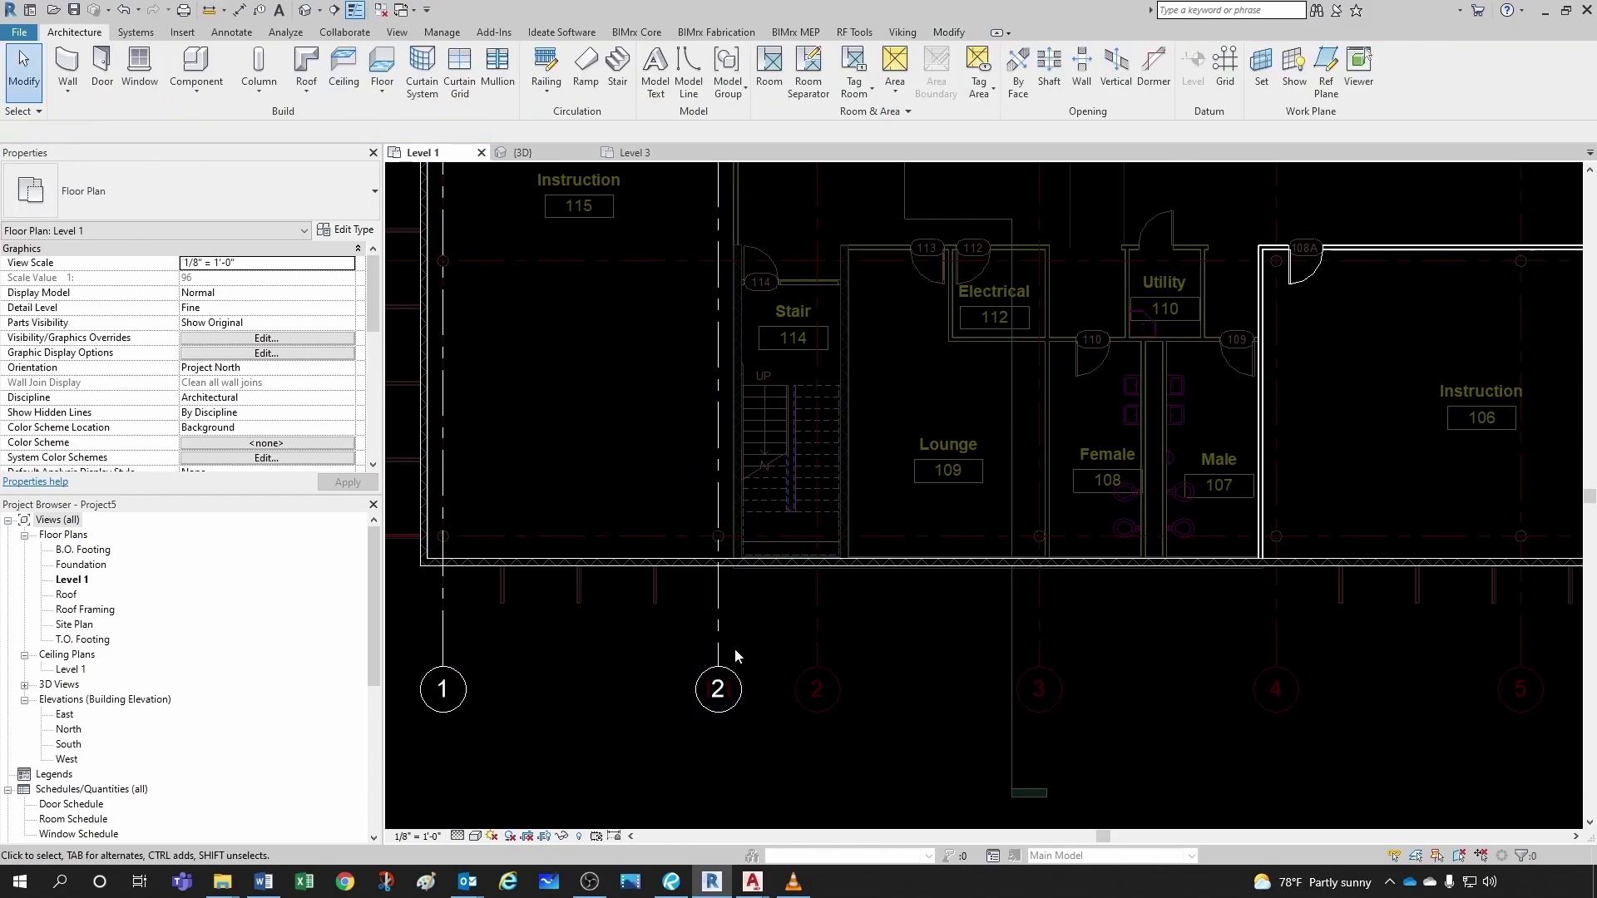
- Align the new grid beside Stair 114 with the DWG's grid line 2
{"action": "key", "text": "l"}
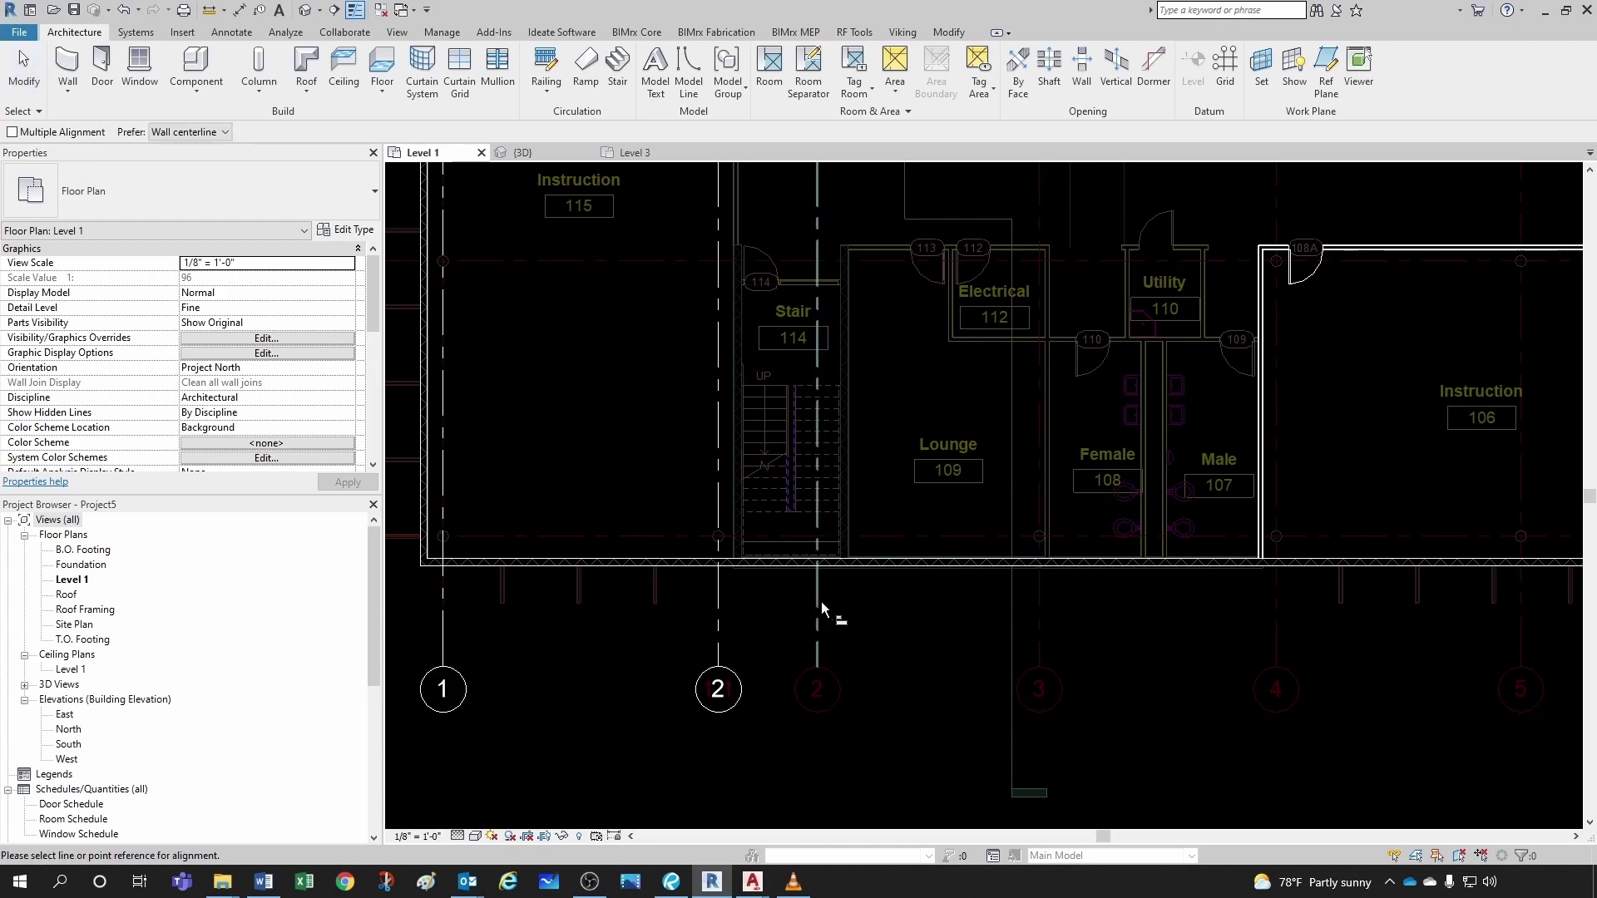
{"action": "left_click", "coordinate": [817, 600]}
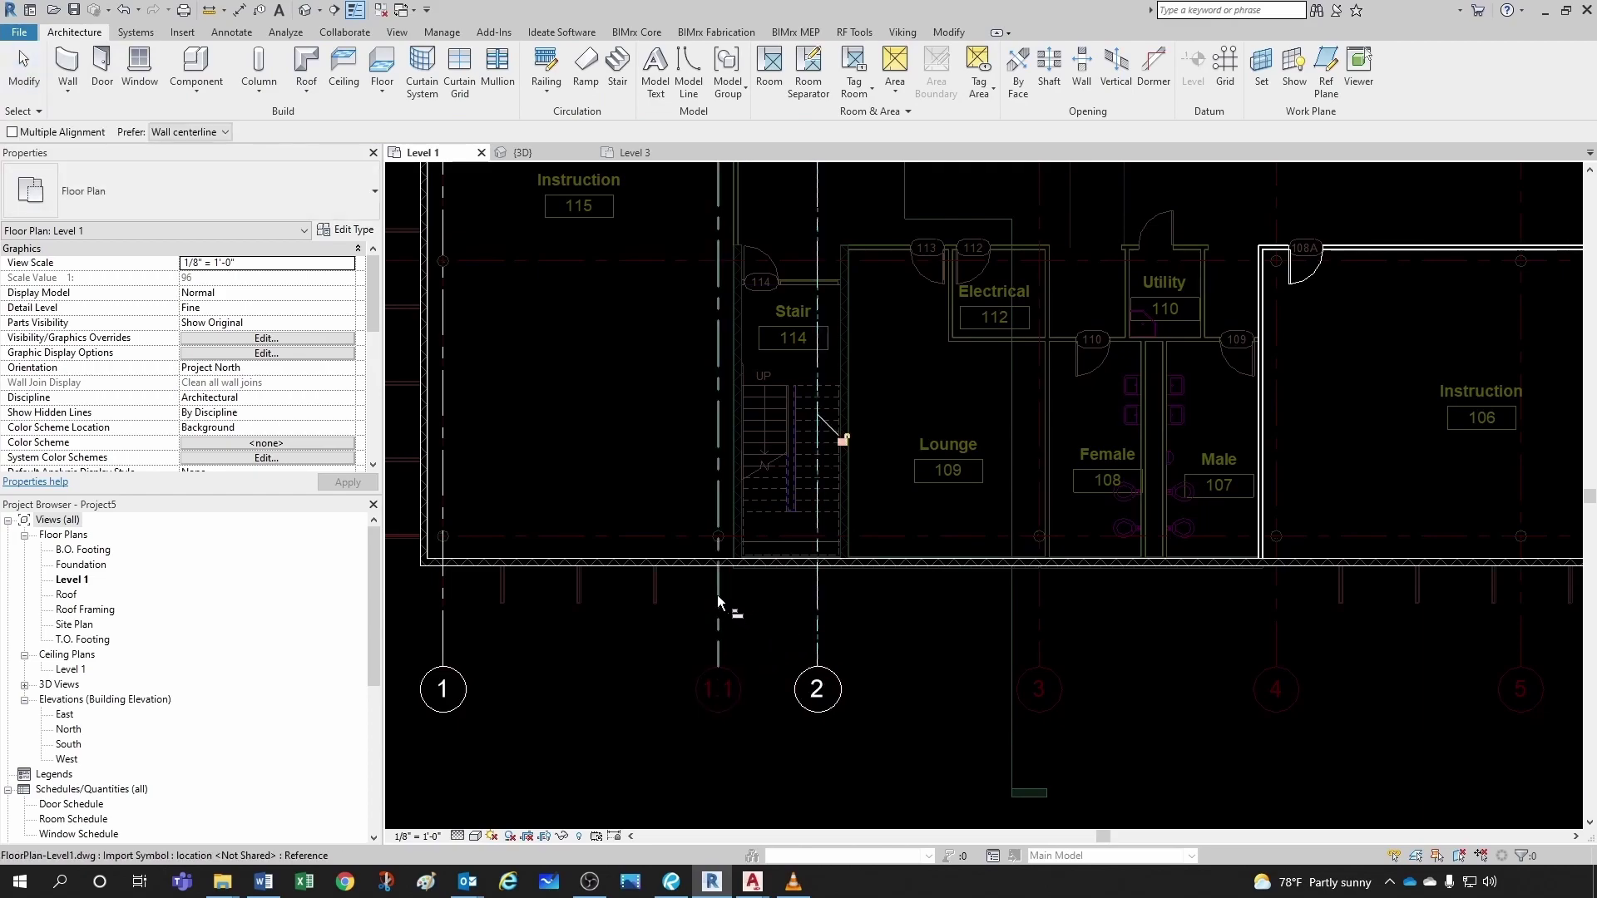
{"action": "key", "text": "Escape"}
{"action": "key", "text": "Escape"}
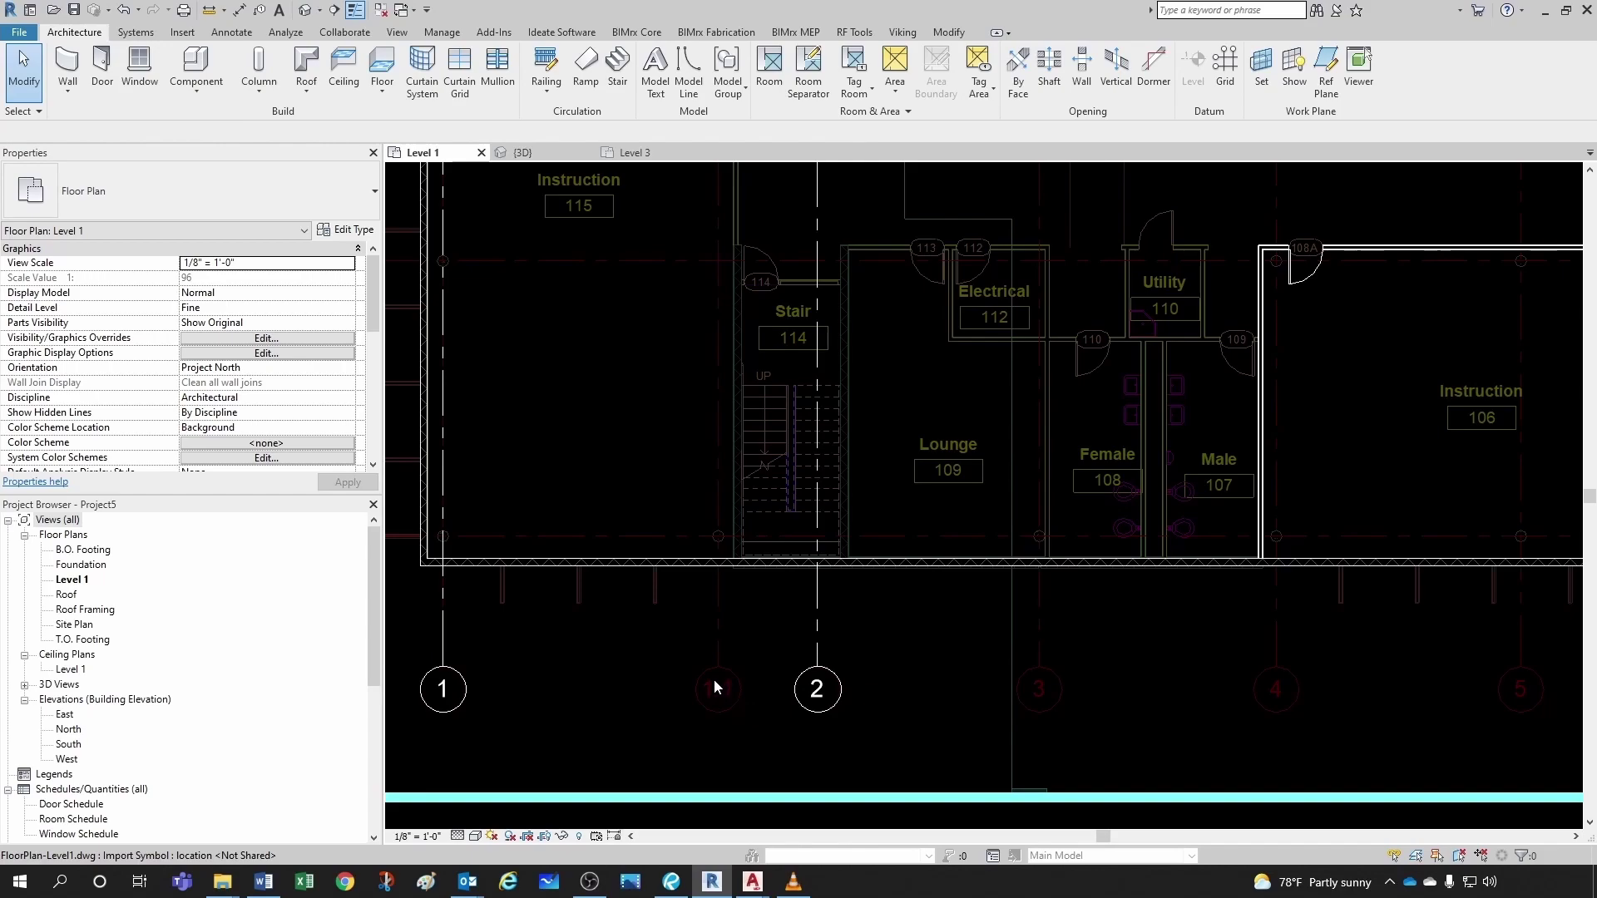
{"action": "scroll", "coordinate": [723, 645], "scroll_direction": "down", "scroll_amount": 2}
{"action": "scroll", "coordinate": [800, 656], "scroll_direction": "up", "scroll_amount": 2}
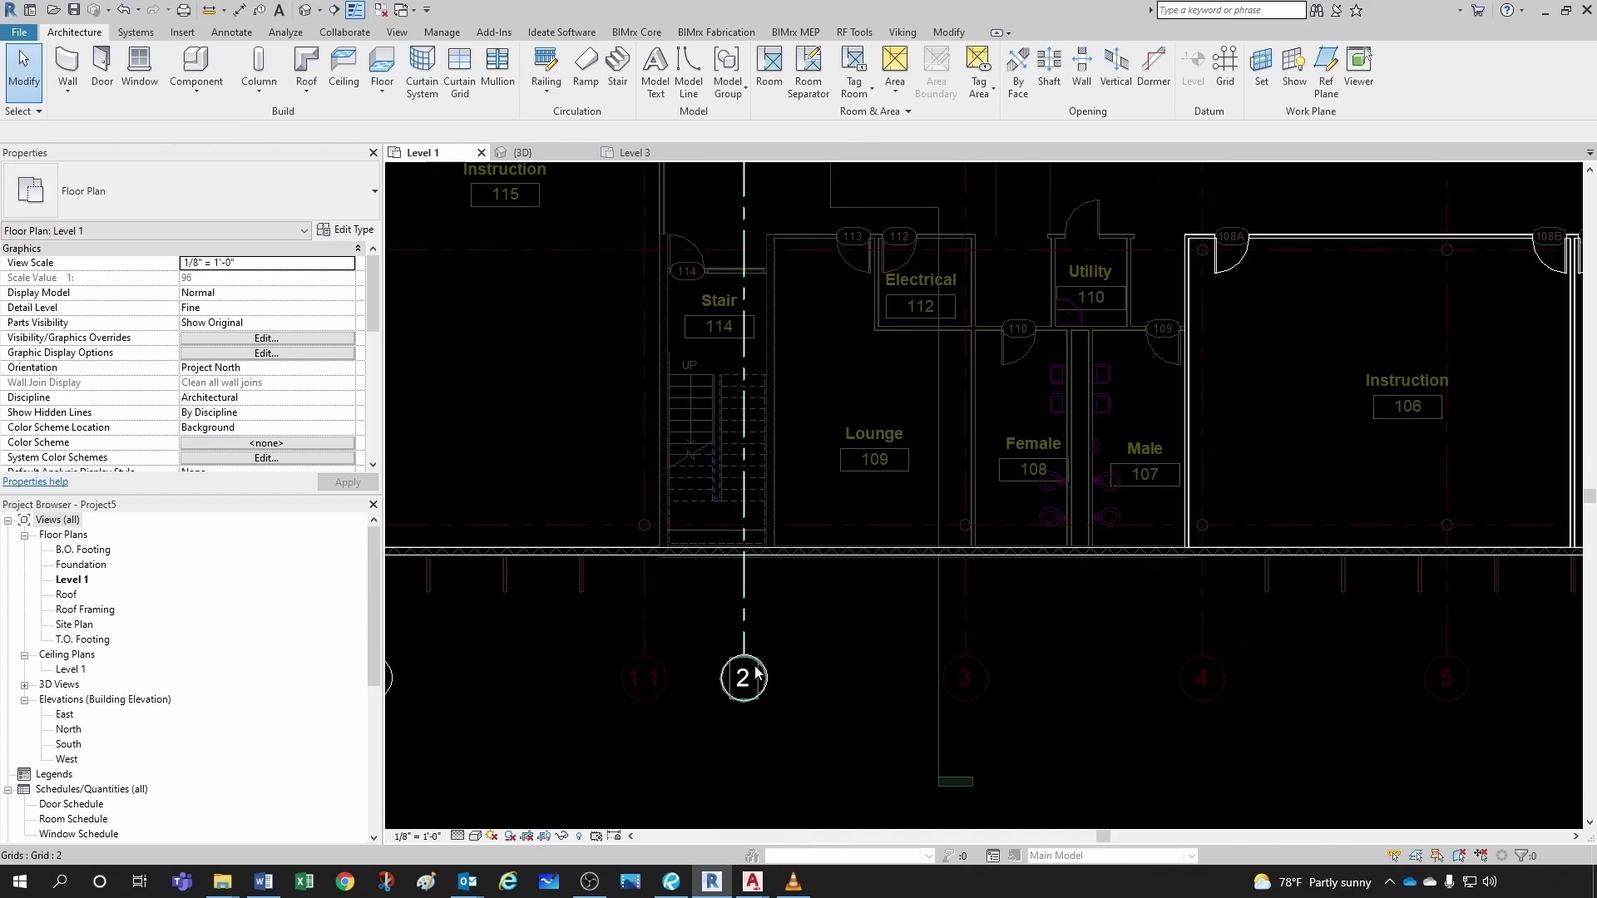
{"action": "scroll", "coordinate": [753, 649], "scroll_direction": "up", "scroll_amount": 3}
{"action": "scroll", "coordinate": [657, 653], "scroll_direction": "down", "scroll_amount": 4}
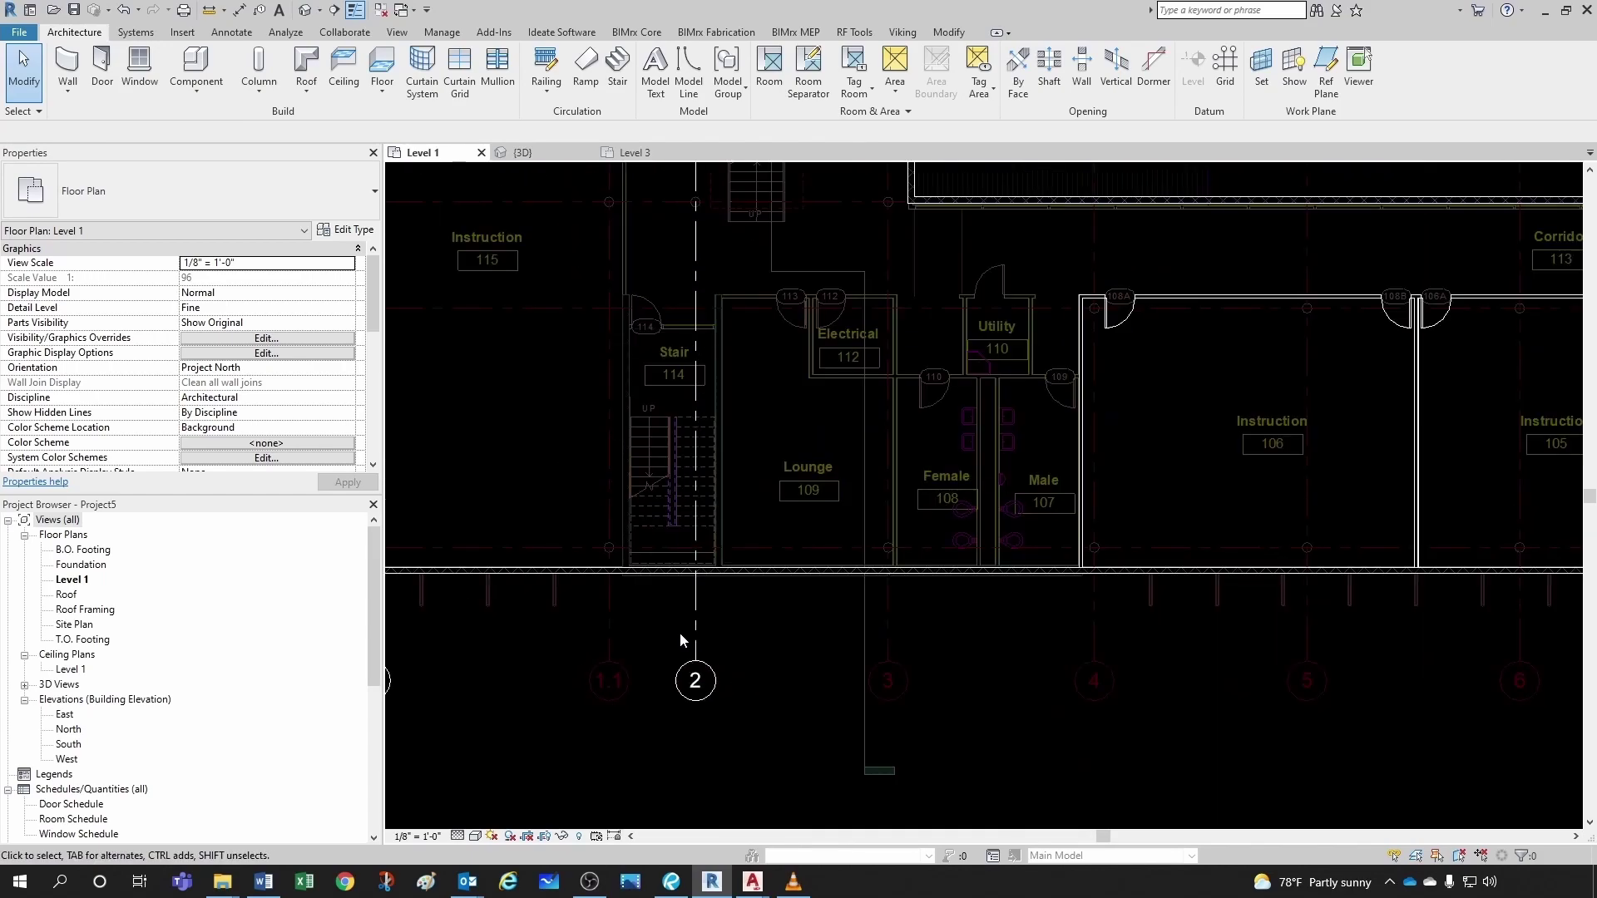
- Draw a vertical grid over the DWG's grid line 3, from the DWG bubble north of the Cafeteria wing down level with grid 2's bubble
{"action": "left_click", "coordinate": [700, 596]}
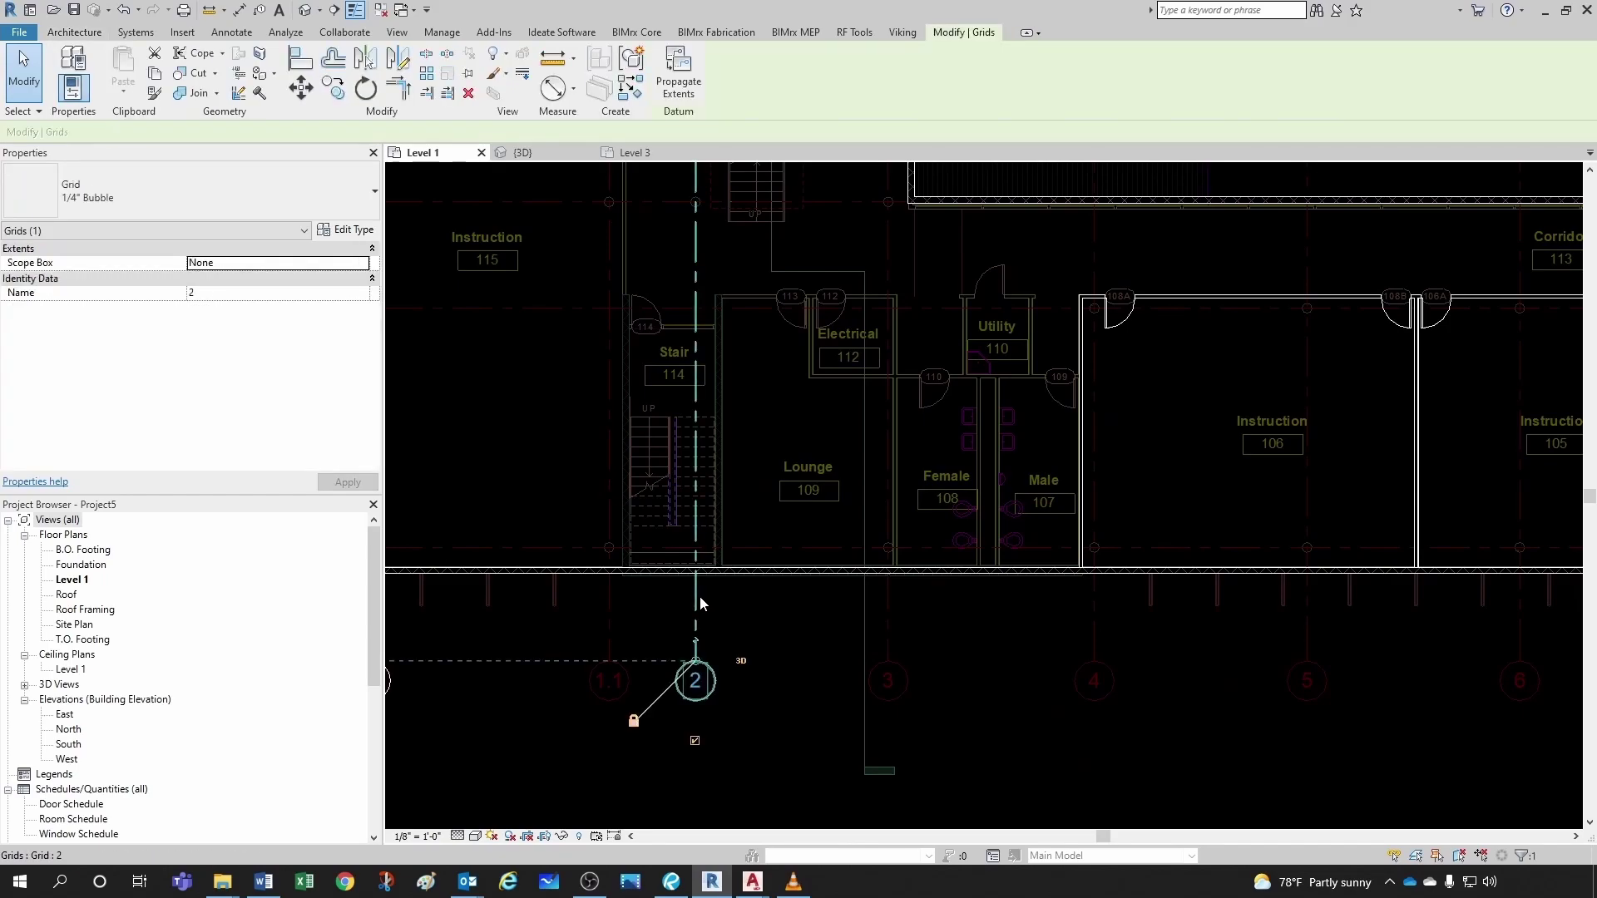
{"action": "key", "text": "g"}
{"action": "key", "text": "r"}
{"action": "scroll", "coordinate": [839, 599], "scroll_direction": "down", "scroll_amount": 1}
{"action": "scroll", "coordinate": [839, 599], "scroll_direction": "down", "scroll_amount": 6}
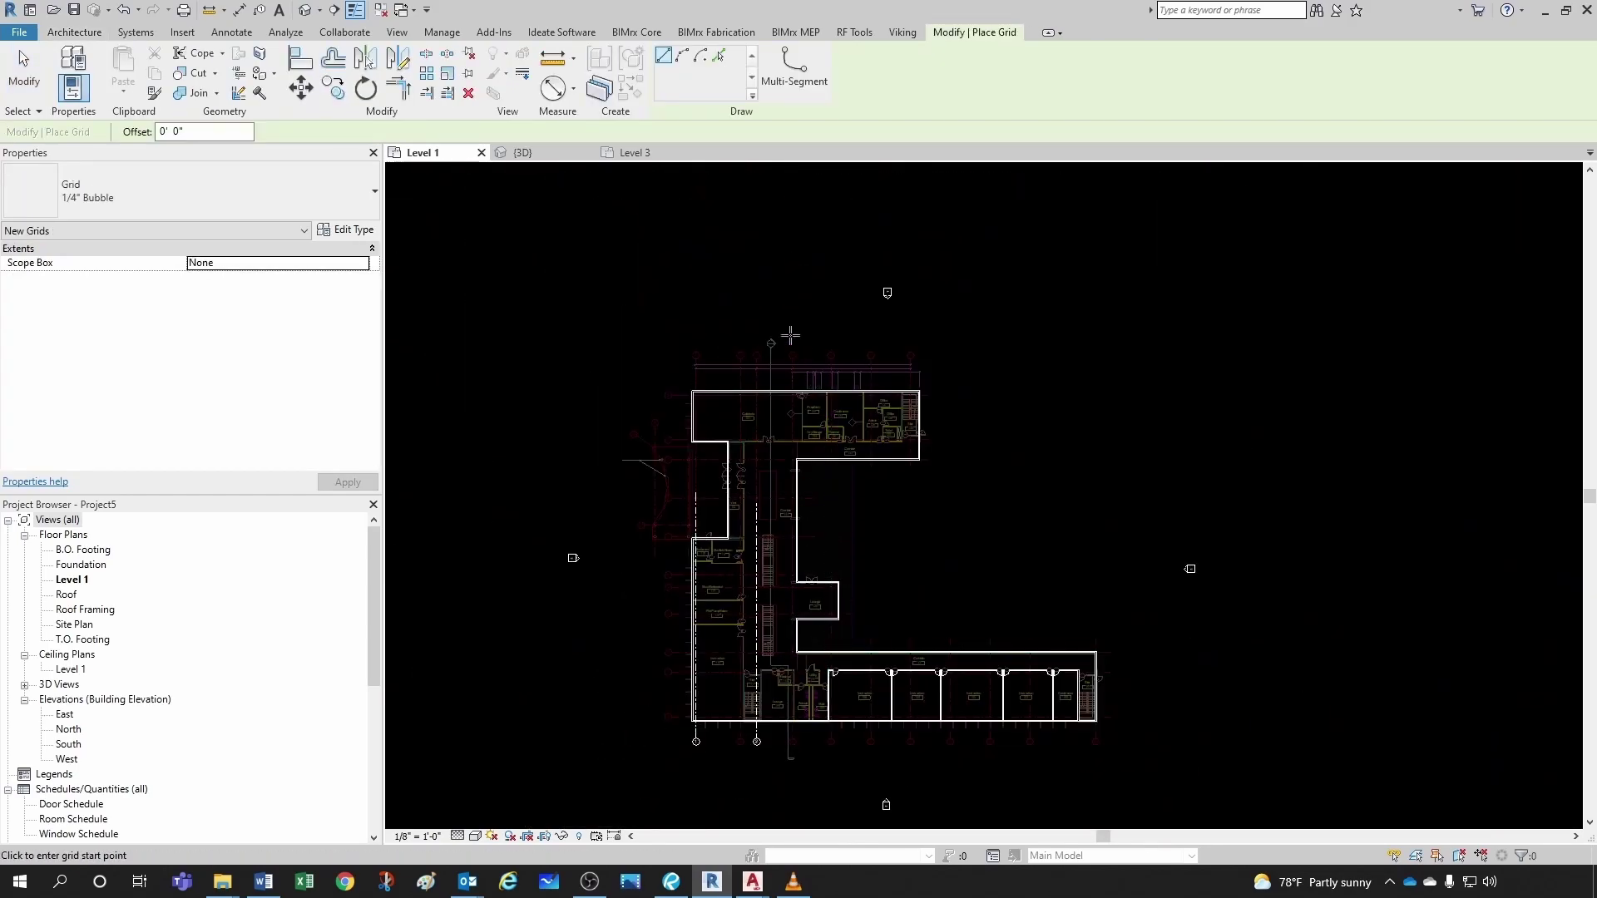
{"action": "scroll", "coordinate": [732, 291], "scroll_direction": "up", "scroll_amount": 8}
{"action": "scroll", "coordinate": [765, 369], "scroll_direction": "up", "scroll_amount": 2}
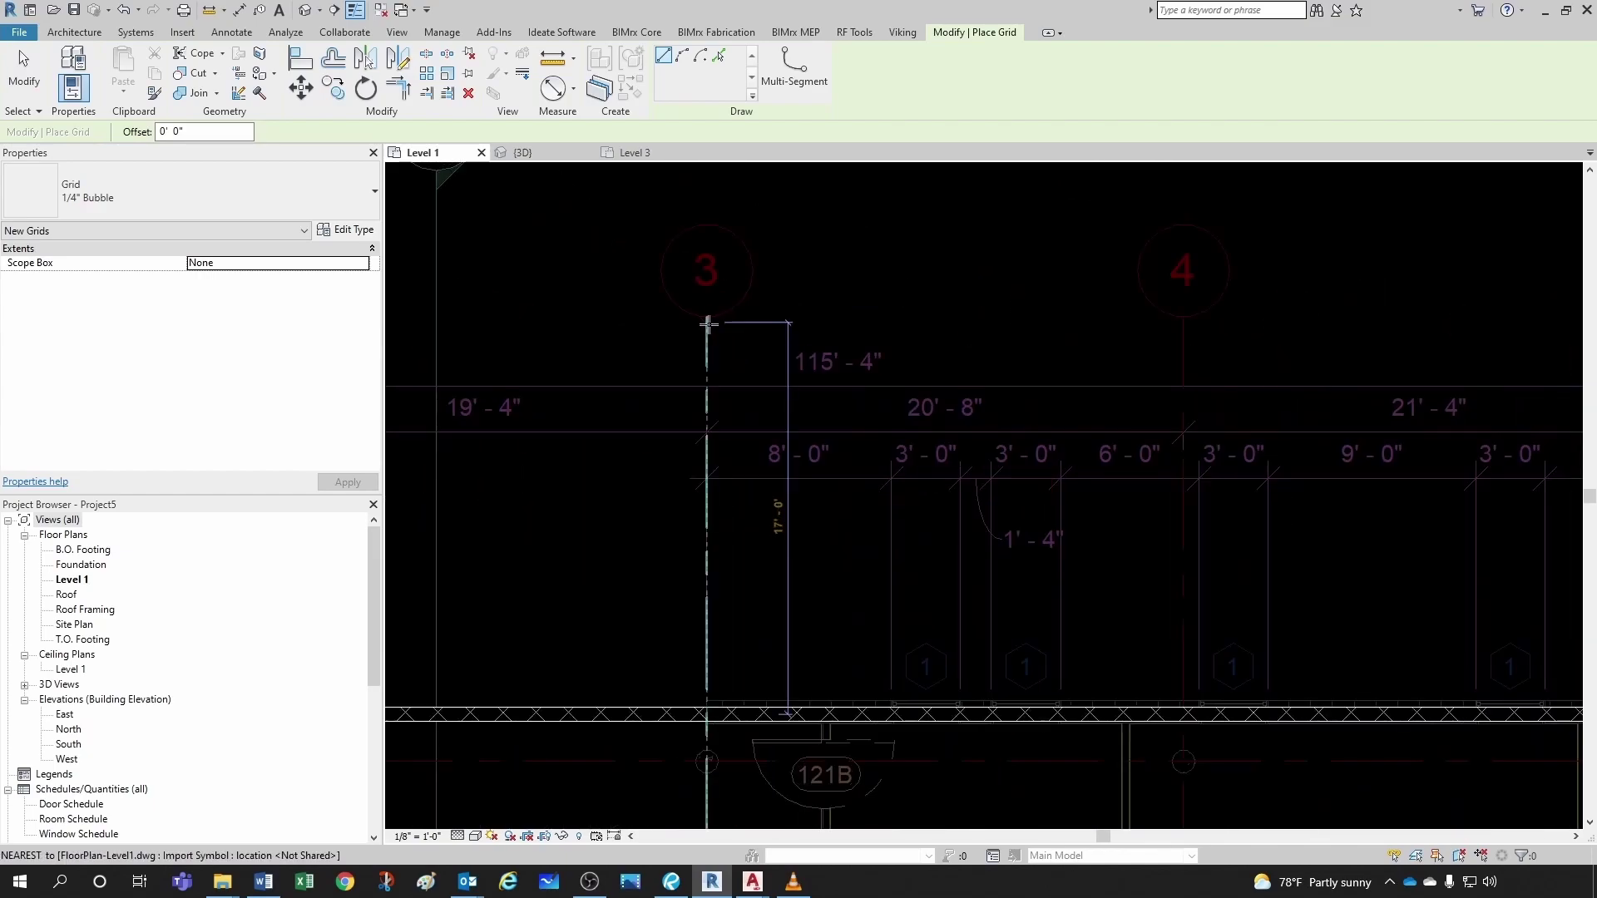
{"action": "left_click", "coordinate": [707, 318]}
{"action": "scroll", "coordinate": [724, 466], "scroll_direction": "down", "scroll_amount": 8}
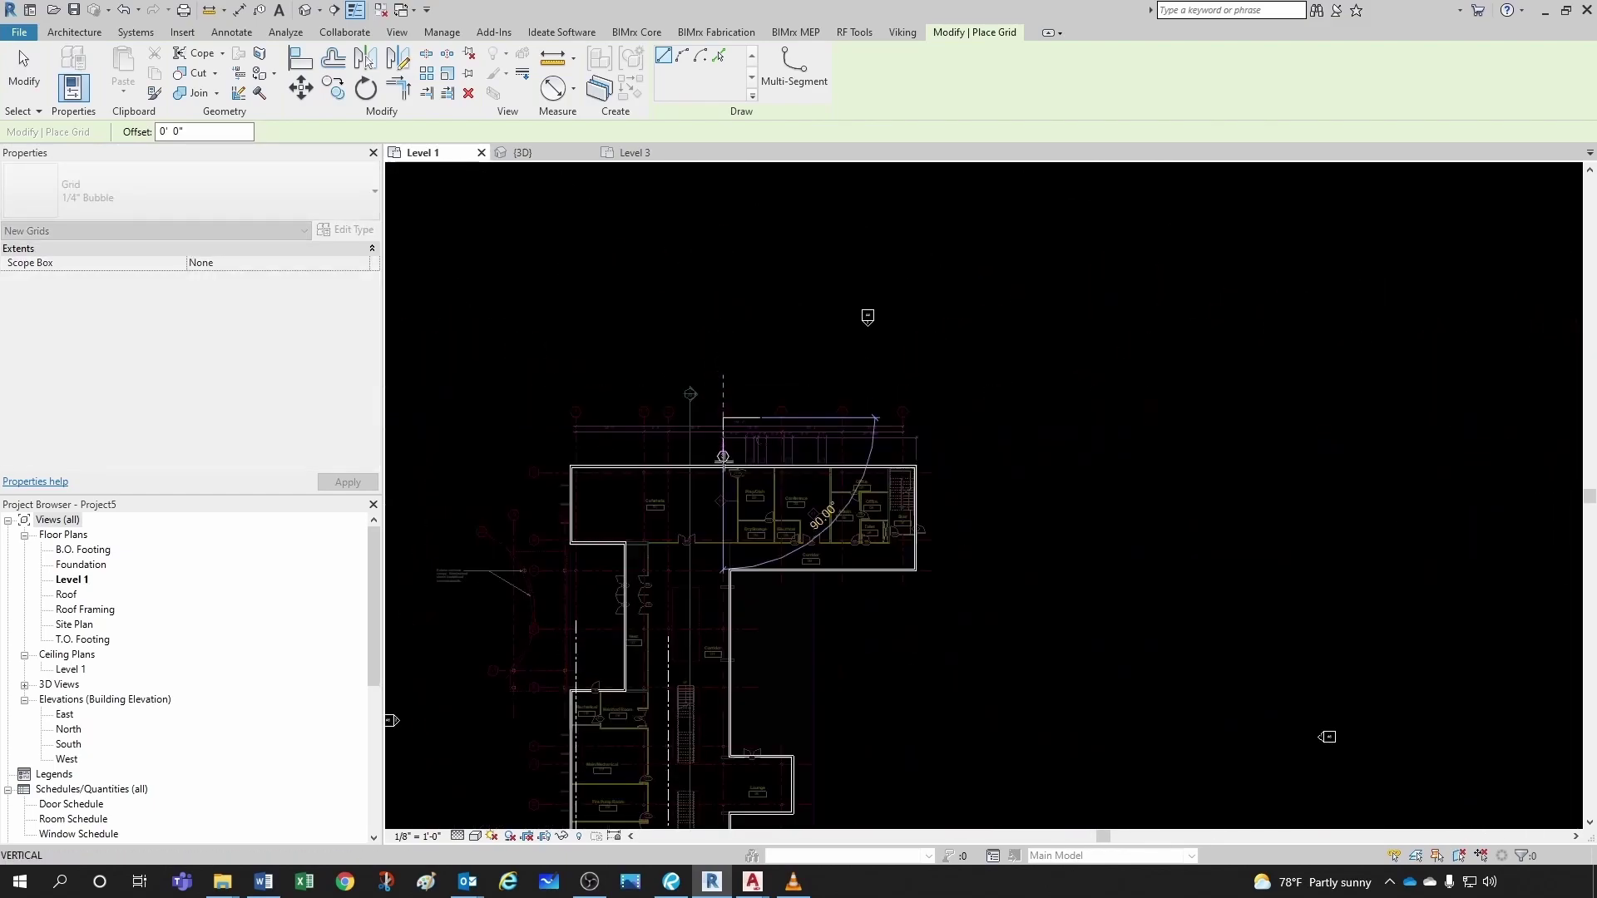
{"action": "scroll", "coordinate": [734, 632], "scroll_direction": "up", "scroll_amount": 6}
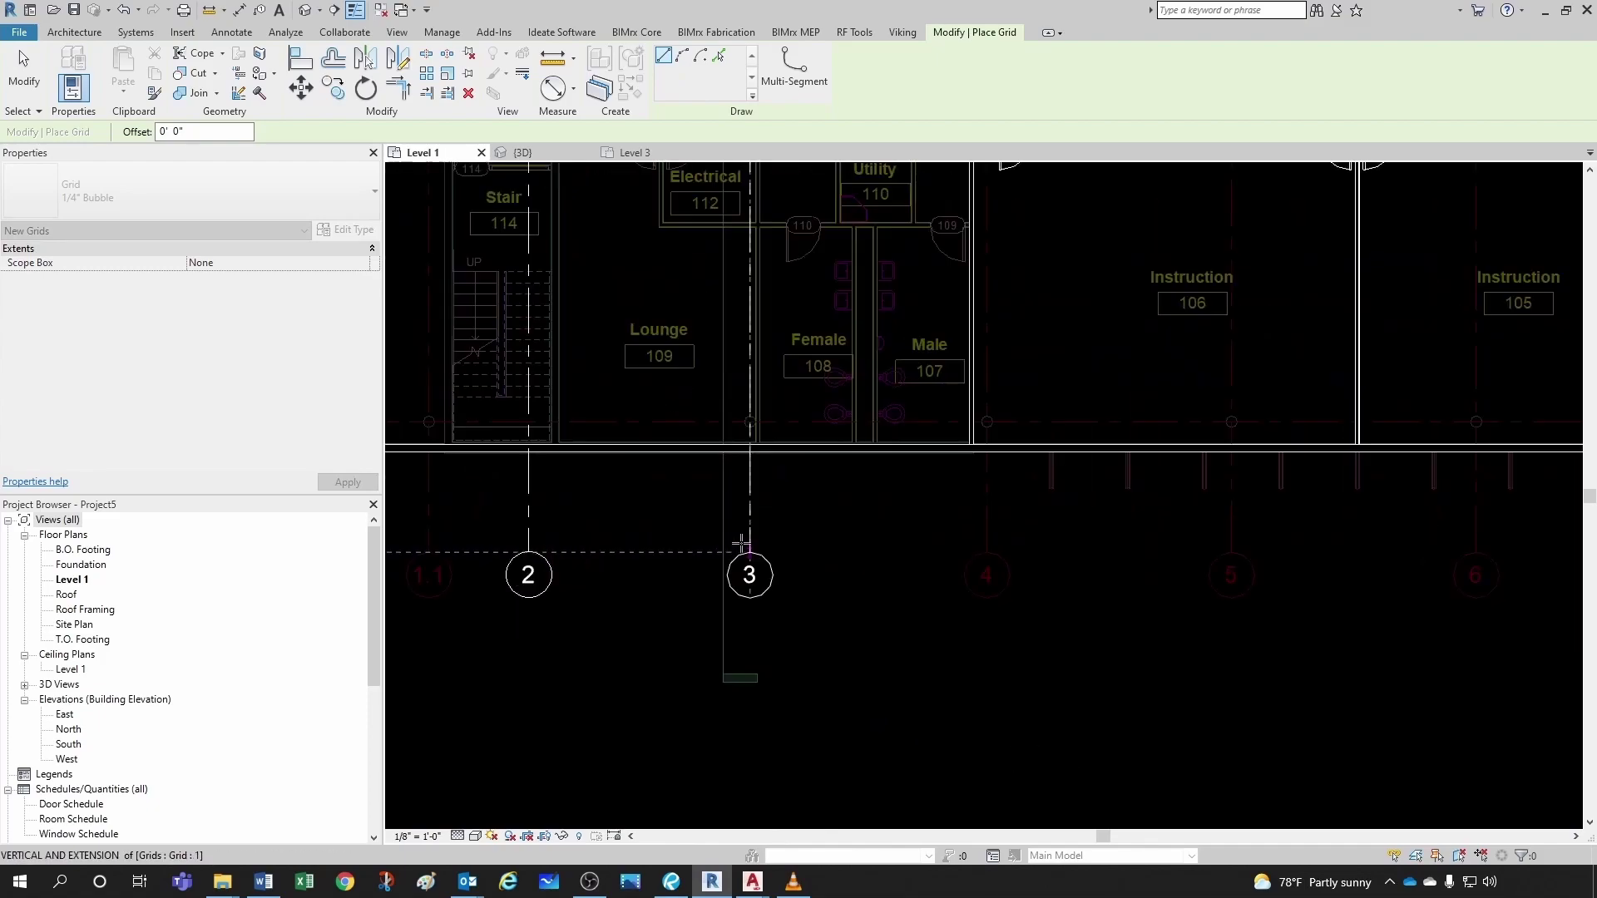
{"action": "scroll", "coordinate": [737, 550], "scroll_direction": "down", "scroll_amount": 5}
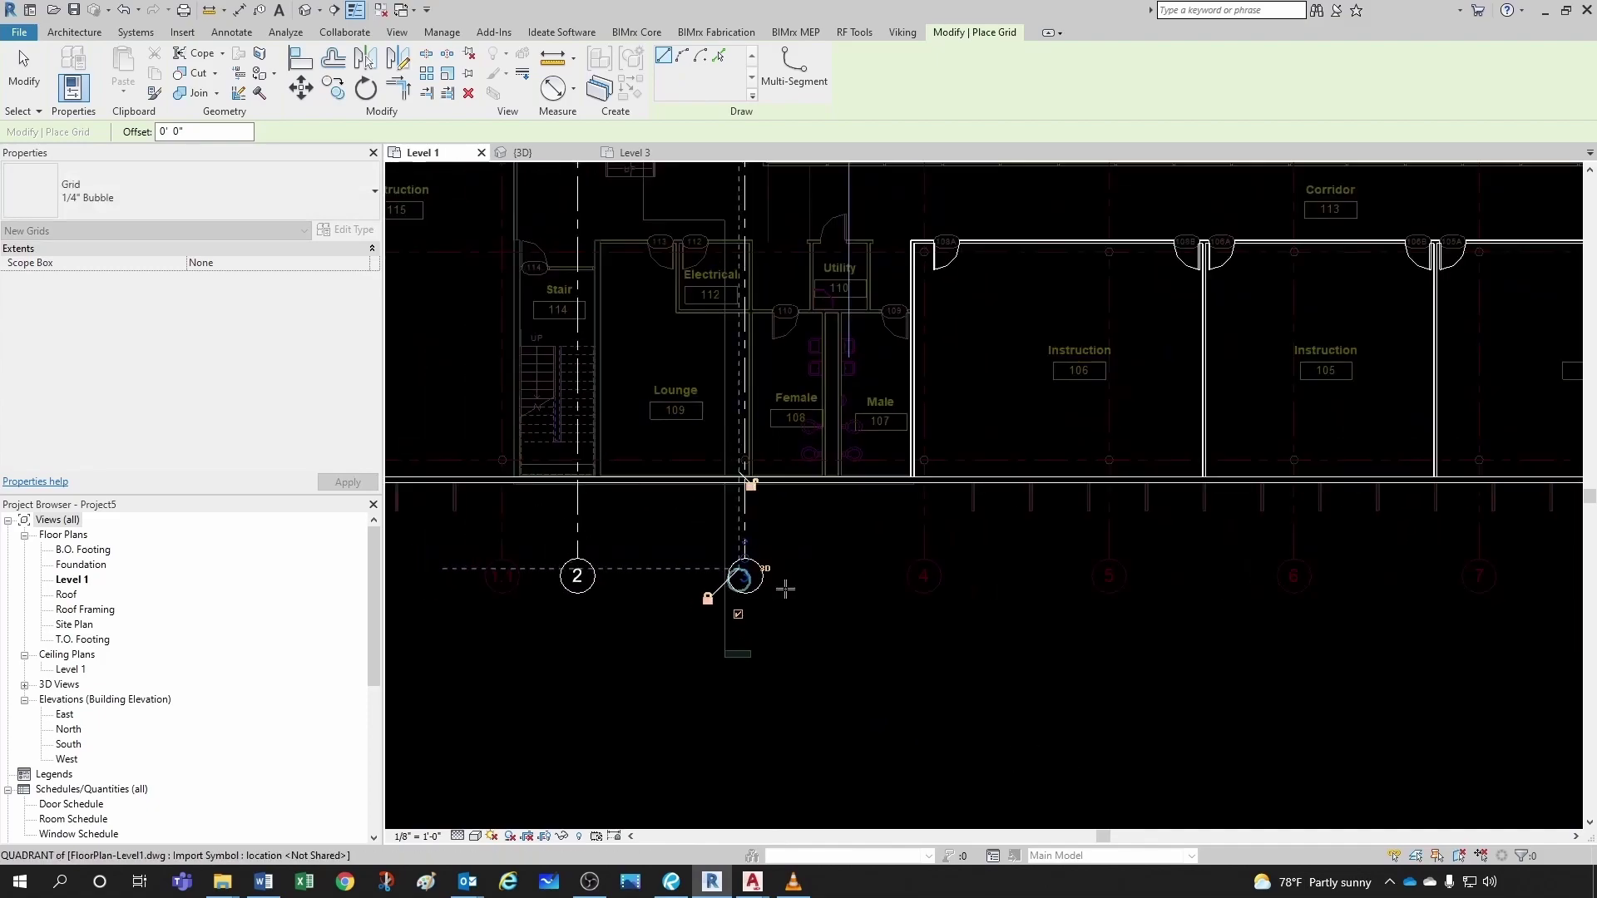
- Draw a vertical grid over the DWG's grid line 4, from its north bubble down to the bubble row below Instruction 106
{"action": "scroll", "coordinate": [749, 432], "scroll_direction": "up", "scroll_amount": 8}
{"action": "mouse_move", "coordinate": [793, 529]}
{"action": "middle_mouse_down"}
{"action": "mouse_move", "coordinate": [727, 819]}
{"action": "mouse_move", "coordinate": [771, 507]}
{"action": "middle_mouse_up"}
{"action": "left_click", "coordinate": [751, 386]}
{"action": "scroll", "coordinate": [757, 471], "scroll_direction": "down", "scroll_amount": 8}
{"action": "scroll", "coordinate": [753, 779], "scroll_direction": "up", "scroll_amount": 4}
{"action": "scroll", "coordinate": [733, 633], "scroll_direction": "up", "scroll_amount": 1}
{"action": "left_click", "coordinate": [732, 600]}
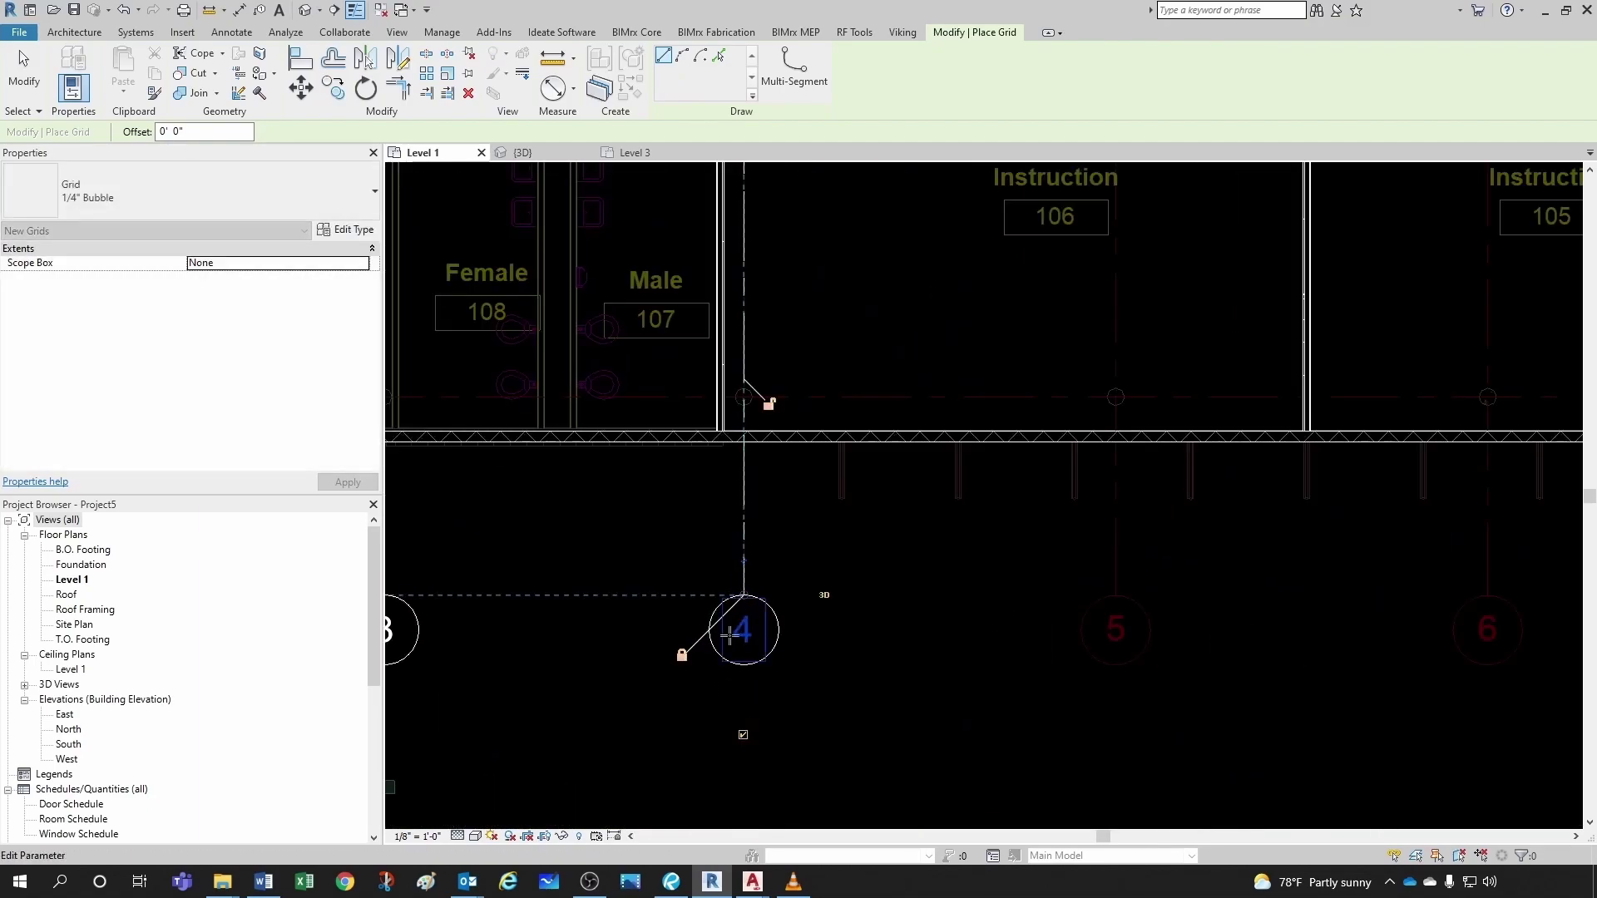
- Draw a vertical grid over the DWG's grid line 5, from its north bubble down level with grid 4's bubble
{"action": "scroll", "coordinate": [684, 653], "scroll_direction": "down", "scroll_amount": 6}
{"action": "scroll", "coordinate": [749, 350], "scroll_direction": "up", "scroll_amount": 4}
{"action": "scroll", "coordinate": [716, 392], "scroll_direction": "up", "scroll_amount": 3}
{"action": "left_click", "coordinate": [695, 282]}
{"action": "scroll", "coordinate": [685, 415], "scroll_direction": "down", "scroll_amount": 4}
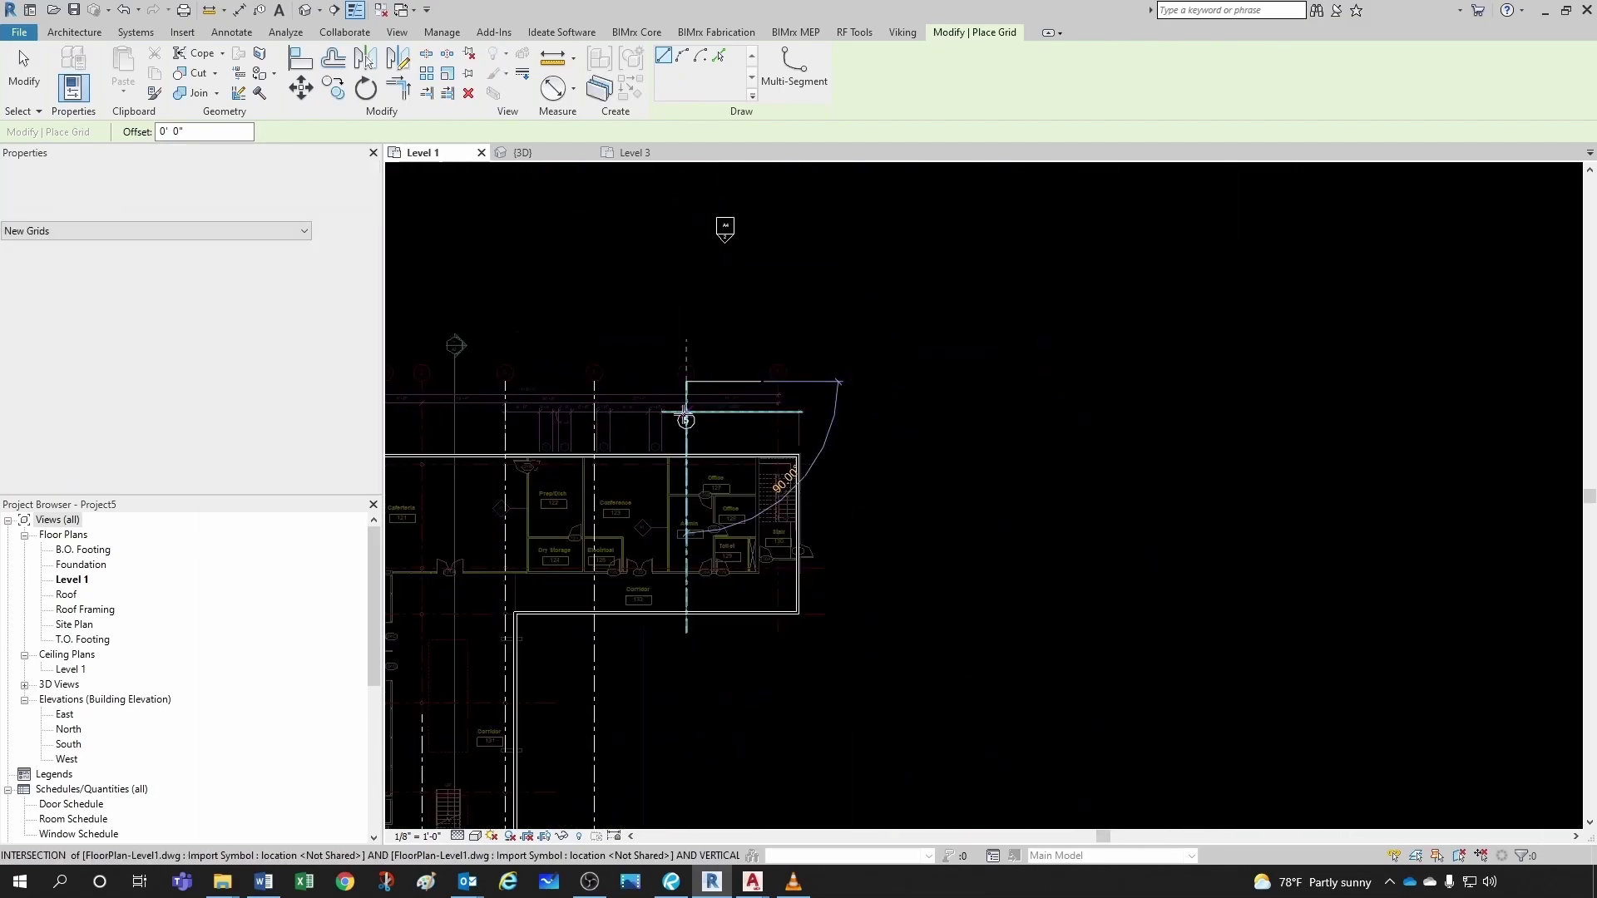
{"action": "middle_click_drag", "start_coordinate": [682, 650], "coordinate": [681, 556]}
{"action": "scroll", "coordinate": [687, 639], "scroll_direction": "up", "scroll_amount": 7}
{"action": "left_click", "coordinate": [684, 681]}
- Draw a vertical grid over the DWG's grid line 6, from above Corridor 113 through Instruction 105 to the south bubble row
{"action": "scroll", "coordinate": [685, 646], "scroll_direction": "down", "scroll_amount": 5}
{"action": "middle_click_drag", "start_coordinate": [849, 257], "coordinate": [743, 441]}
{"action": "scroll", "coordinate": [786, 341], "scroll_direction": "up", "scroll_amount": 3}
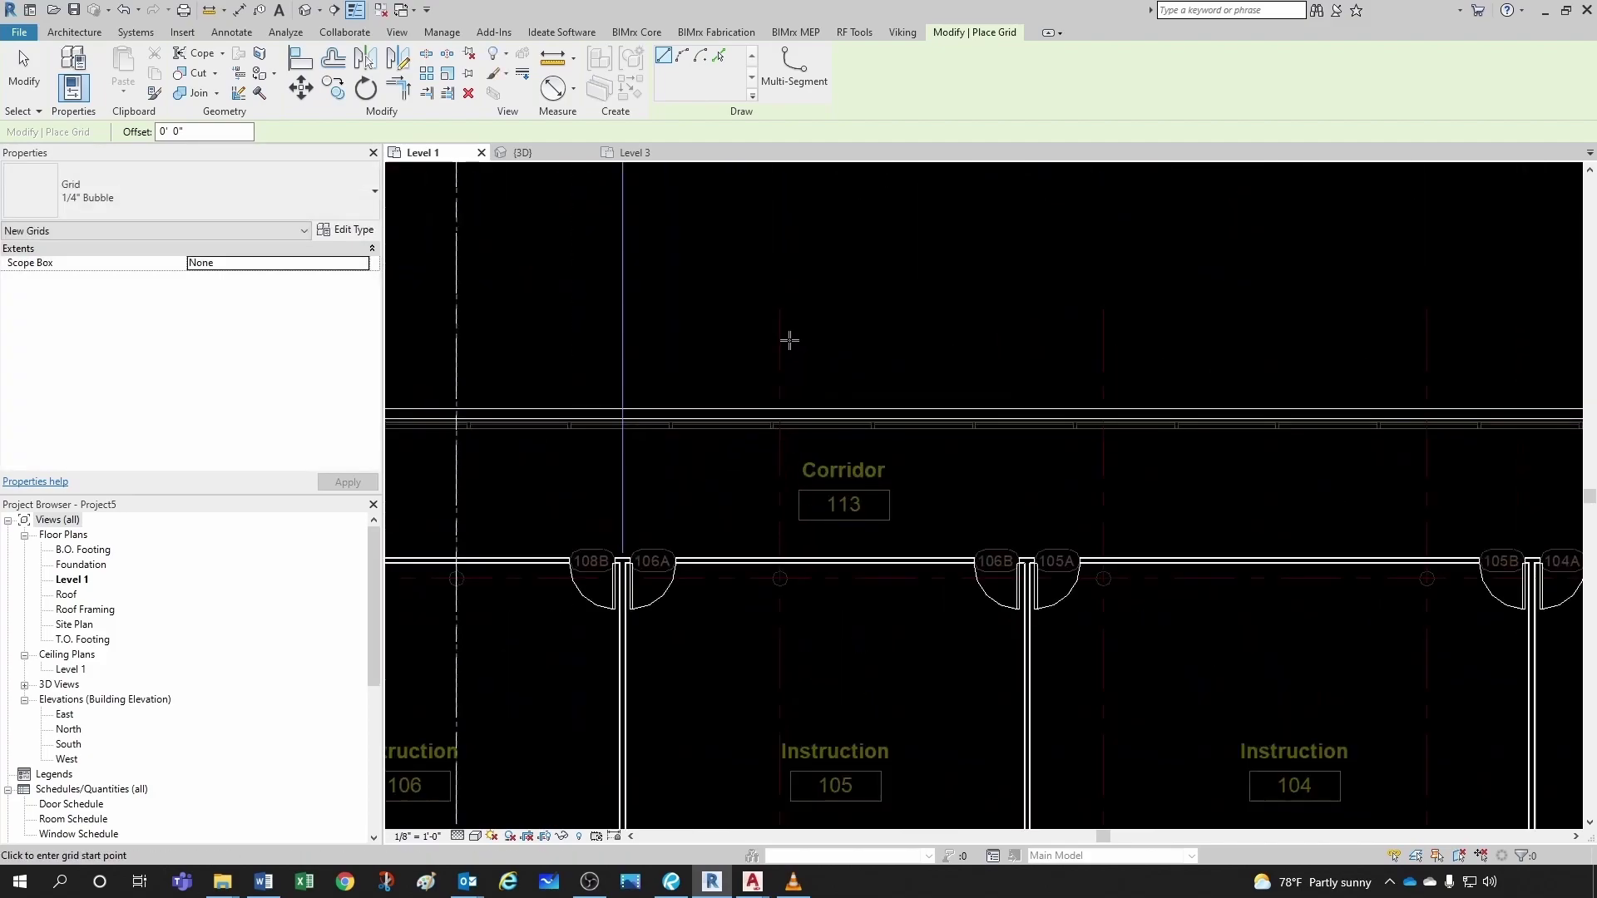
{"action": "left_click", "coordinate": [784, 313]}
{"action": "scroll", "coordinate": [782, 457], "scroll_direction": "down", "scroll_amount": 4}
{"action": "middle_click_drag", "start_coordinate": [785, 707], "coordinate": [784, 570]}
{"action": "scroll", "coordinate": [784, 692], "scroll_direction": "up", "scroll_amount": 4}
{"action": "left_click", "coordinate": [782, 684]}
- Draw a vertical grid over the DWG's grid line 7 through Instruction 104, with both ends level with grid 6
{"action": "scroll", "coordinate": [731, 671], "scroll_direction": "down", "scroll_amount": 5}
{"action": "middle_click_drag", "start_coordinate": [886, 316], "coordinate": [812, 415]}
{"action": "scroll", "coordinate": [815, 399], "scroll_direction": "up", "scroll_amount": 1}
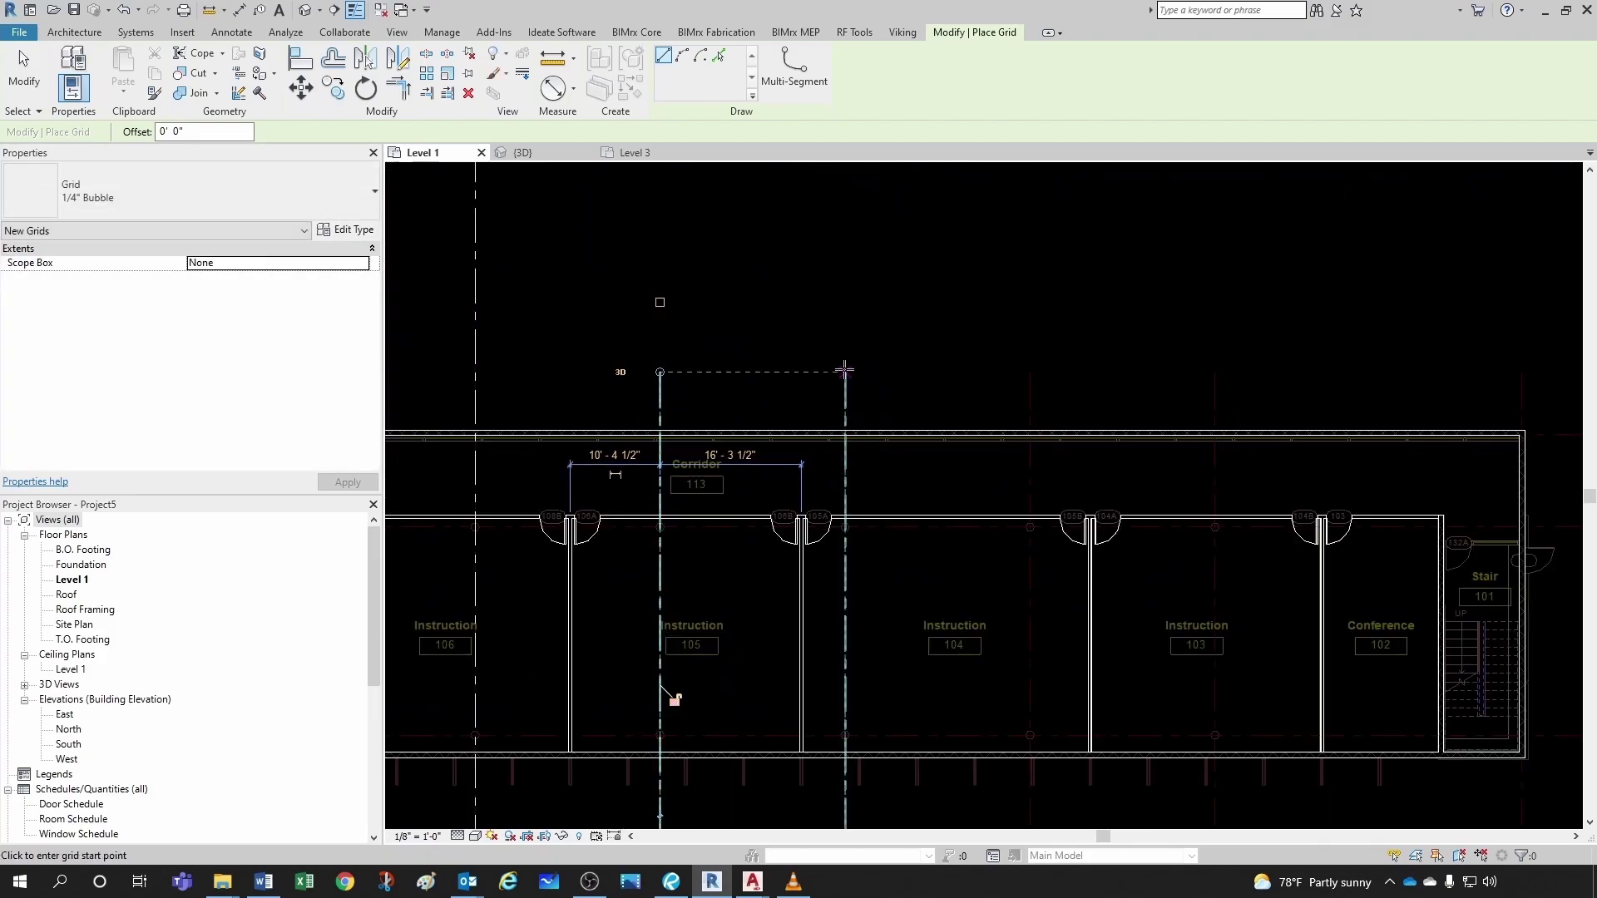
{"action": "left_click", "coordinate": [845, 371]}
{"action": "scroll", "coordinate": [846, 497], "scroll_direction": "down", "scroll_amount": 3}
{"action": "scroll", "coordinate": [860, 722], "scroll_direction": "up", "scroll_amount": 7}
{"action": "left_click", "coordinate": [818, 696]}
- Draw a vertical grid over the DWG's grid line 8 at the east side of Instruction 104, with both ends level with grid 7
{"action": "scroll", "coordinate": [815, 698], "scroll_direction": "down", "scroll_amount": 4}
{"action": "middle_click_drag", "start_coordinate": [1026, 274], "coordinate": [934, 396]}
{"action": "scroll", "coordinate": [930, 381], "scroll_direction": "up", "scroll_amount": 2}
{"action": "left_click", "coordinate": [906, 346]}
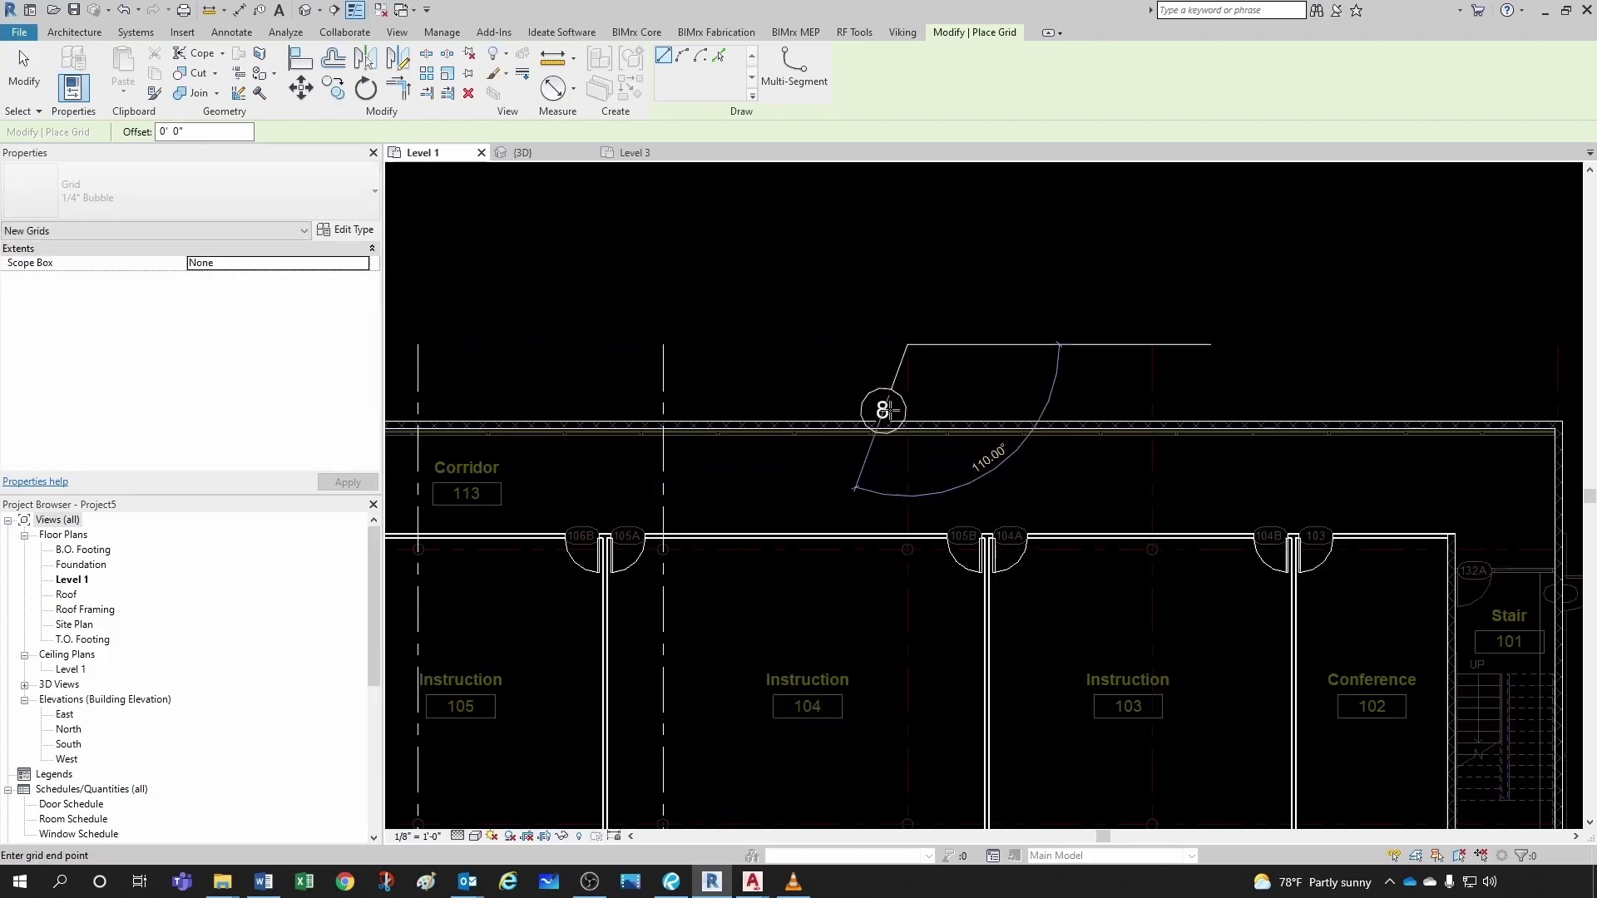
{"action": "scroll", "coordinate": [892, 399], "scroll_direction": "down", "scroll_amount": 6}
{"action": "scroll", "coordinate": [892, 648], "scroll_direction": "up", "scroll_amount": 7}
{"action": "left_click", "coordinate": [890, 640]}
- Draw a vertical grid over the DWG's grid line 9 through Instruction 103, with both ends level with grid 8
{"action": "scroll", "coordinate": [892, 639], "scroll_direction": "down", "scroll_amount": 6}
{"action": "scroll", "coordinate": [1012, 329], "scroll_direction": "up", "scroll_amount": 6}
{"action": "left_click", "coordinate": [1013, 346]}
{"action": "scroll", "coordinate": [997, 433], "scroll_direction": "down", "scroll_amount": 5}
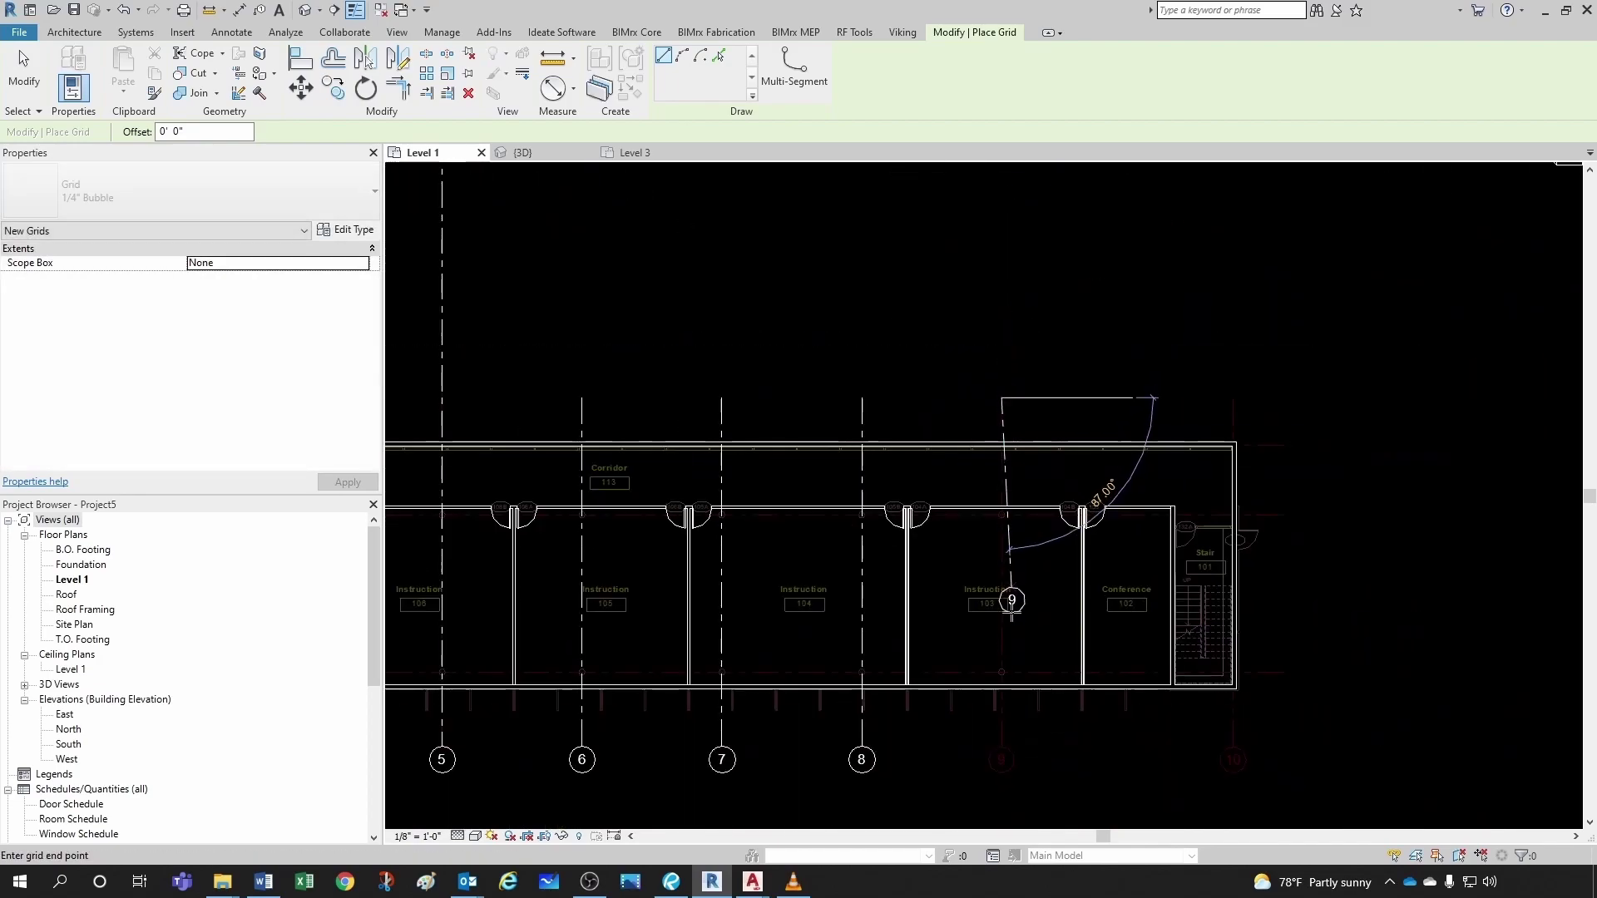
{"action": "scroll", "coordinate": [1036, 778], "scroll_direction": "up", "scroll_amount": 7}
{"action": "left_click", "coordinate": [914, 658]}
- Draw a vertical grid over the DWG's grid line 10 along the exterior east wall at Stair 101, level with grid 9's ends
{"action": "scroll", "coordinate": [860, 574], "scroll_direction": "down", "scroll_amount": 7}
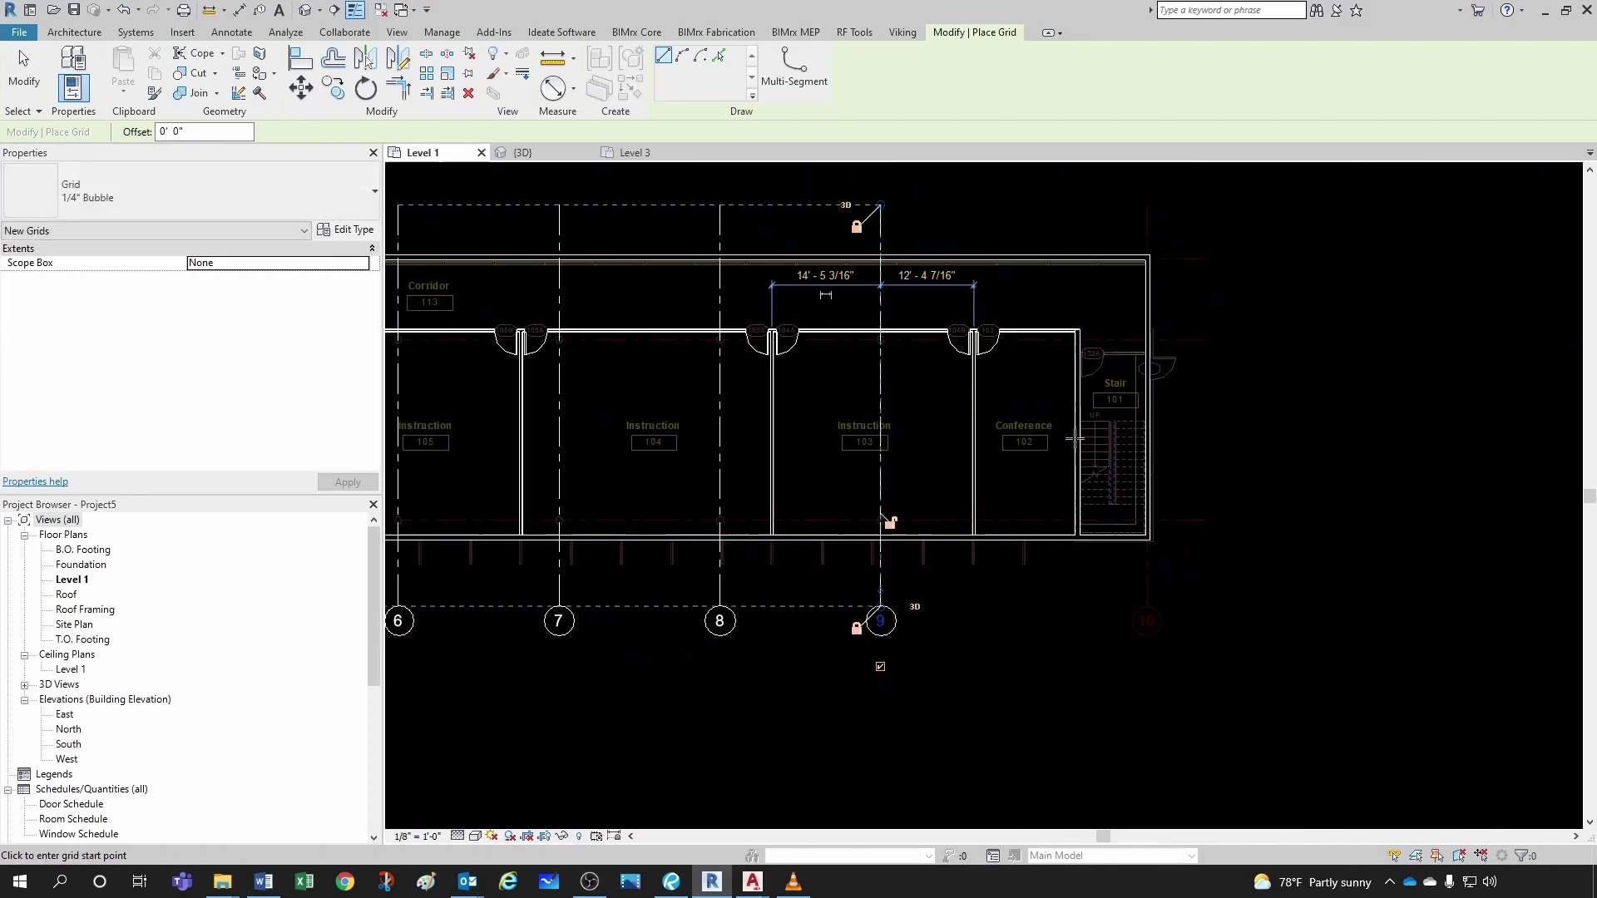
{"action": "scroll", "coordinate": [1165, 233], "scroll_direction": "up", "scroll_amount": 4}
{"action": "middle_click_drag", "start_coordinate": [1120, 321], "coordinate": [1002, 466]}
{"action": "scroll", "coordinate": [1042, 372], "scroll_direction": "up", "scroll_amount": 2}
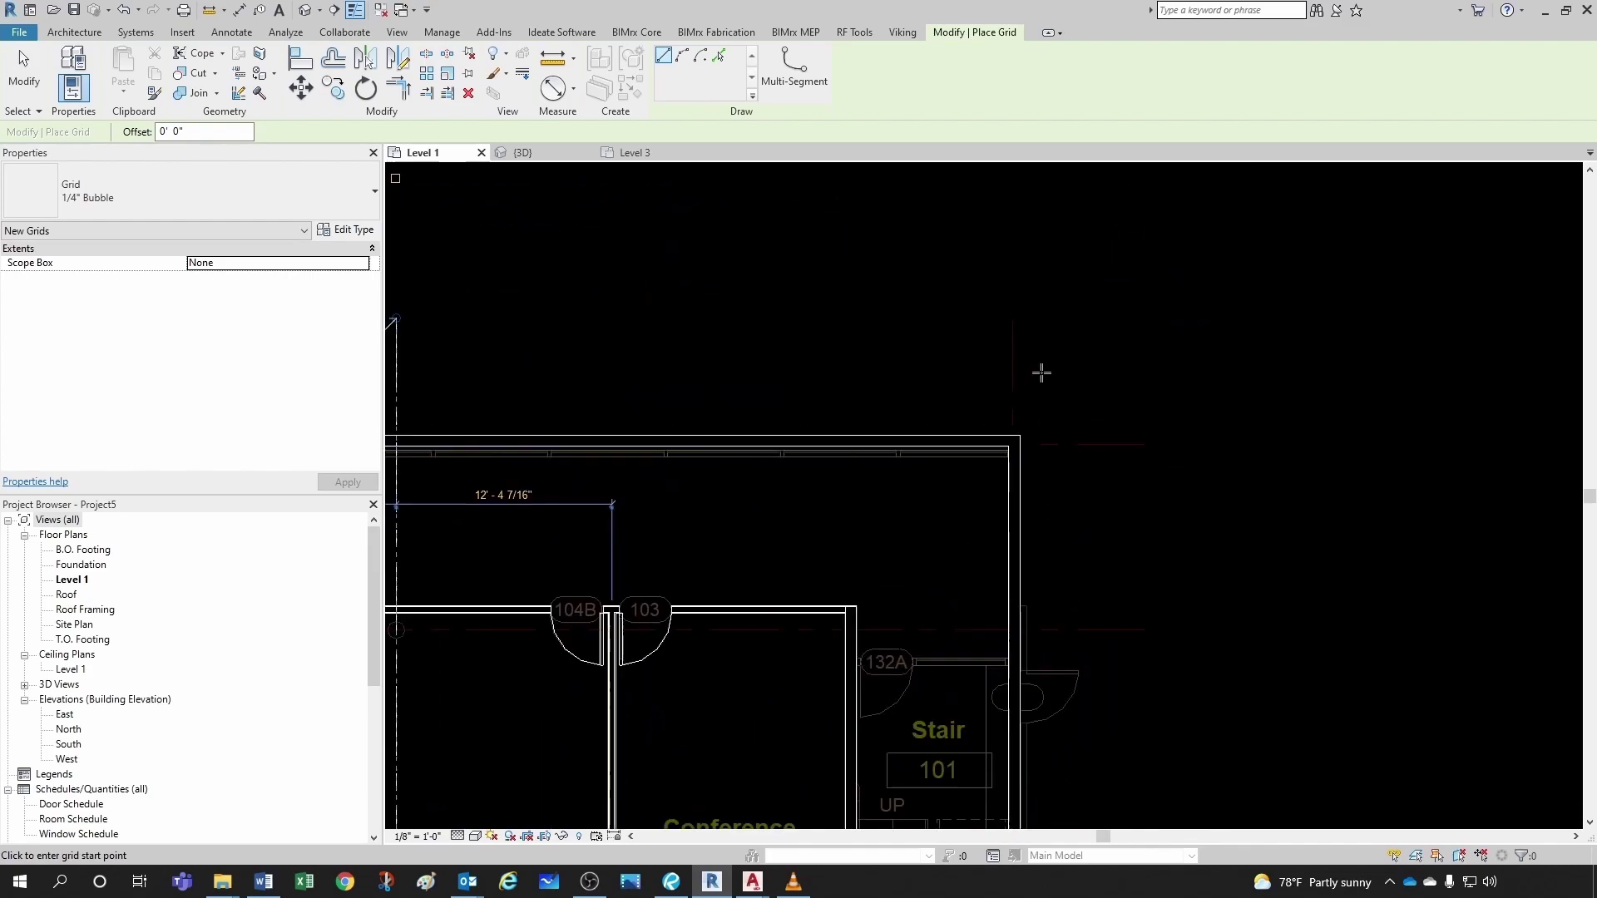
{"action": "left_click", "coordinate": [1013, 319]}
{"action": "scroll", "coordinate": [998, 499], "scroll_direction": "down", "scroll_amount": 5}
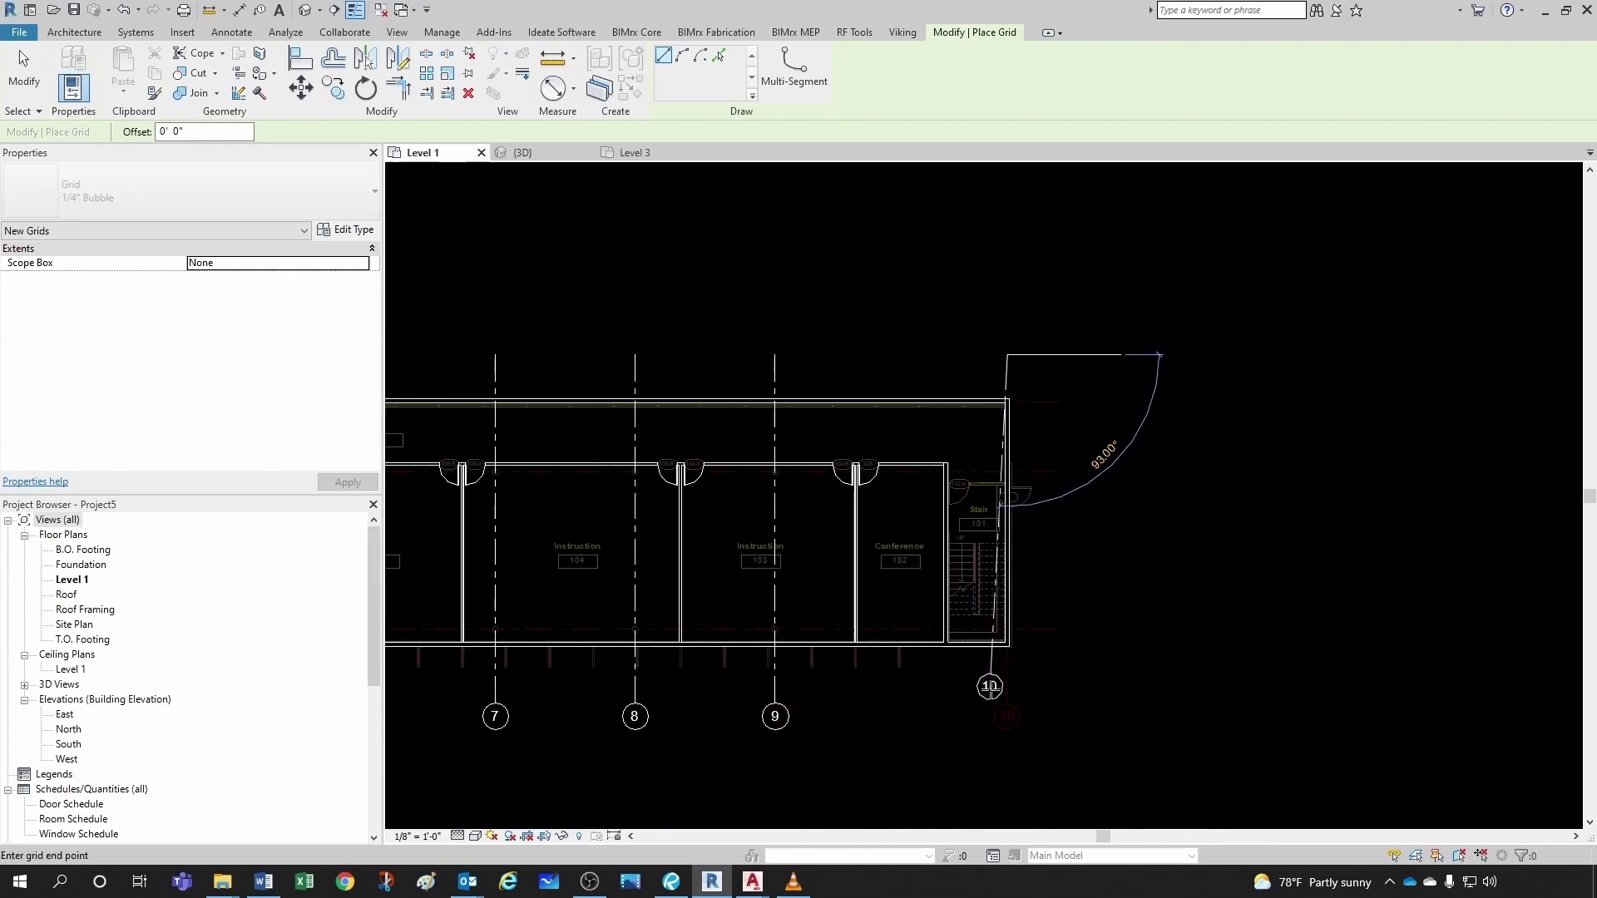
{"action": "scroll", "coordinate": [989, 689], "scroll_direction": "up", "scroll_amount": 5}
{"action": "left_click", "coordinate": [1108, 552]}
- Draw a vertical grid over the DWG's grid line 1.1, from its bubble north of Cafeteria 121 down level with grid 2's bubble
{"action": "scroll", "coordinate": [1117, 542], "scroll_direction": "down", "scroll_amount": 2}
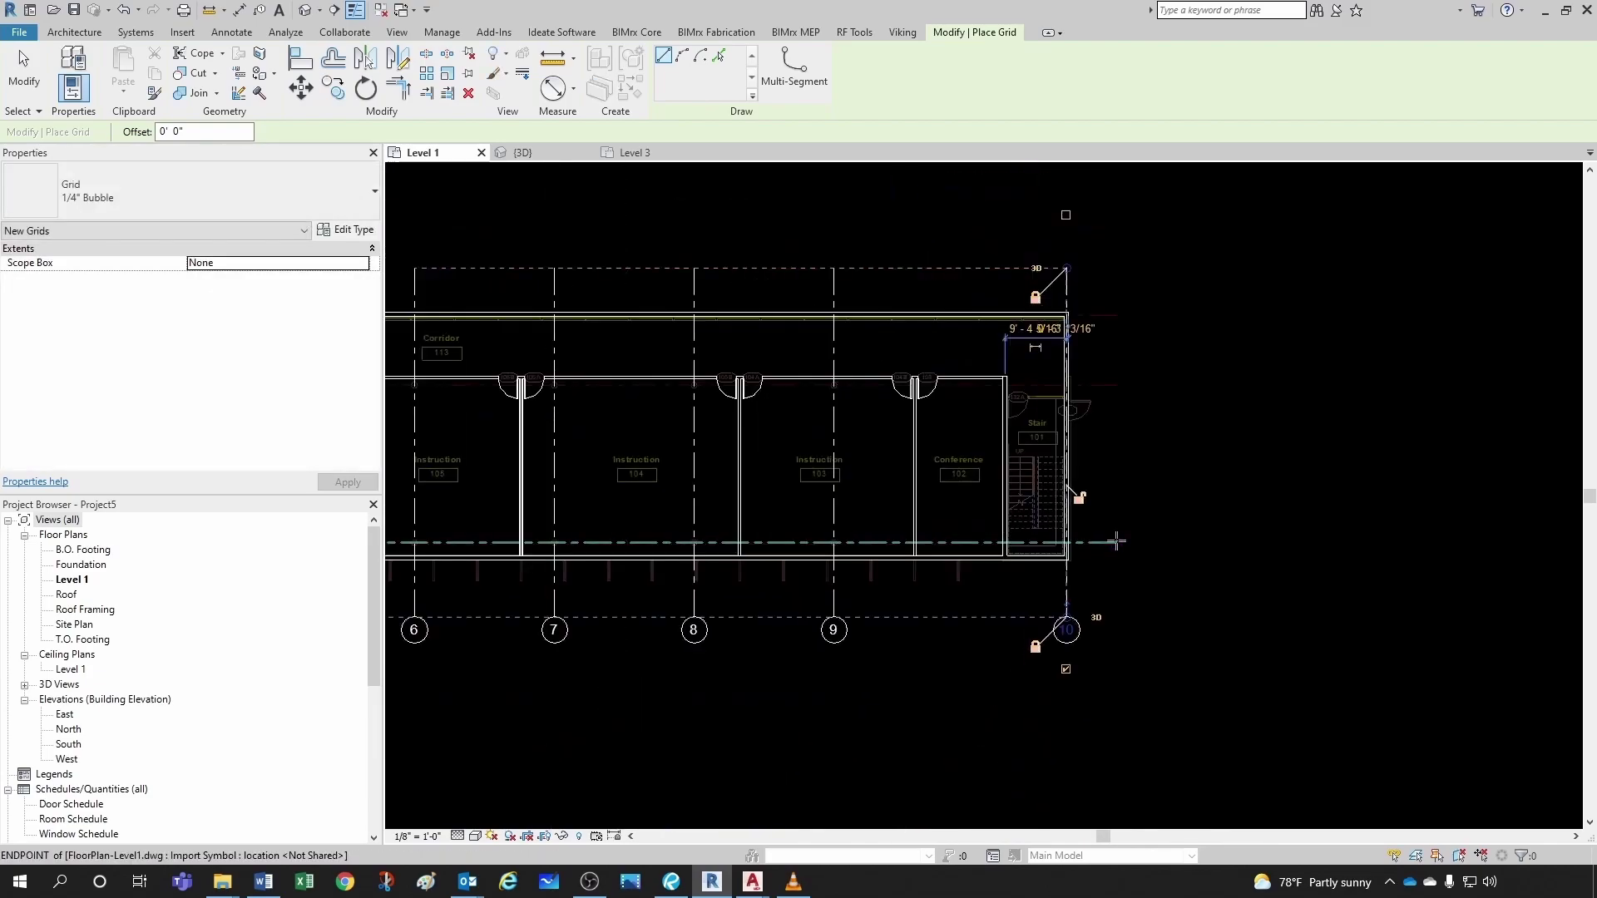
{"action": "scroll", "coordinate": [1153, 610], "scroll_direction": "down", "scroll_amount": 2}
{"action": "scroll", "coordinate": [1160, 617], "scroll_direction": "down", "scroll_amount": 2}
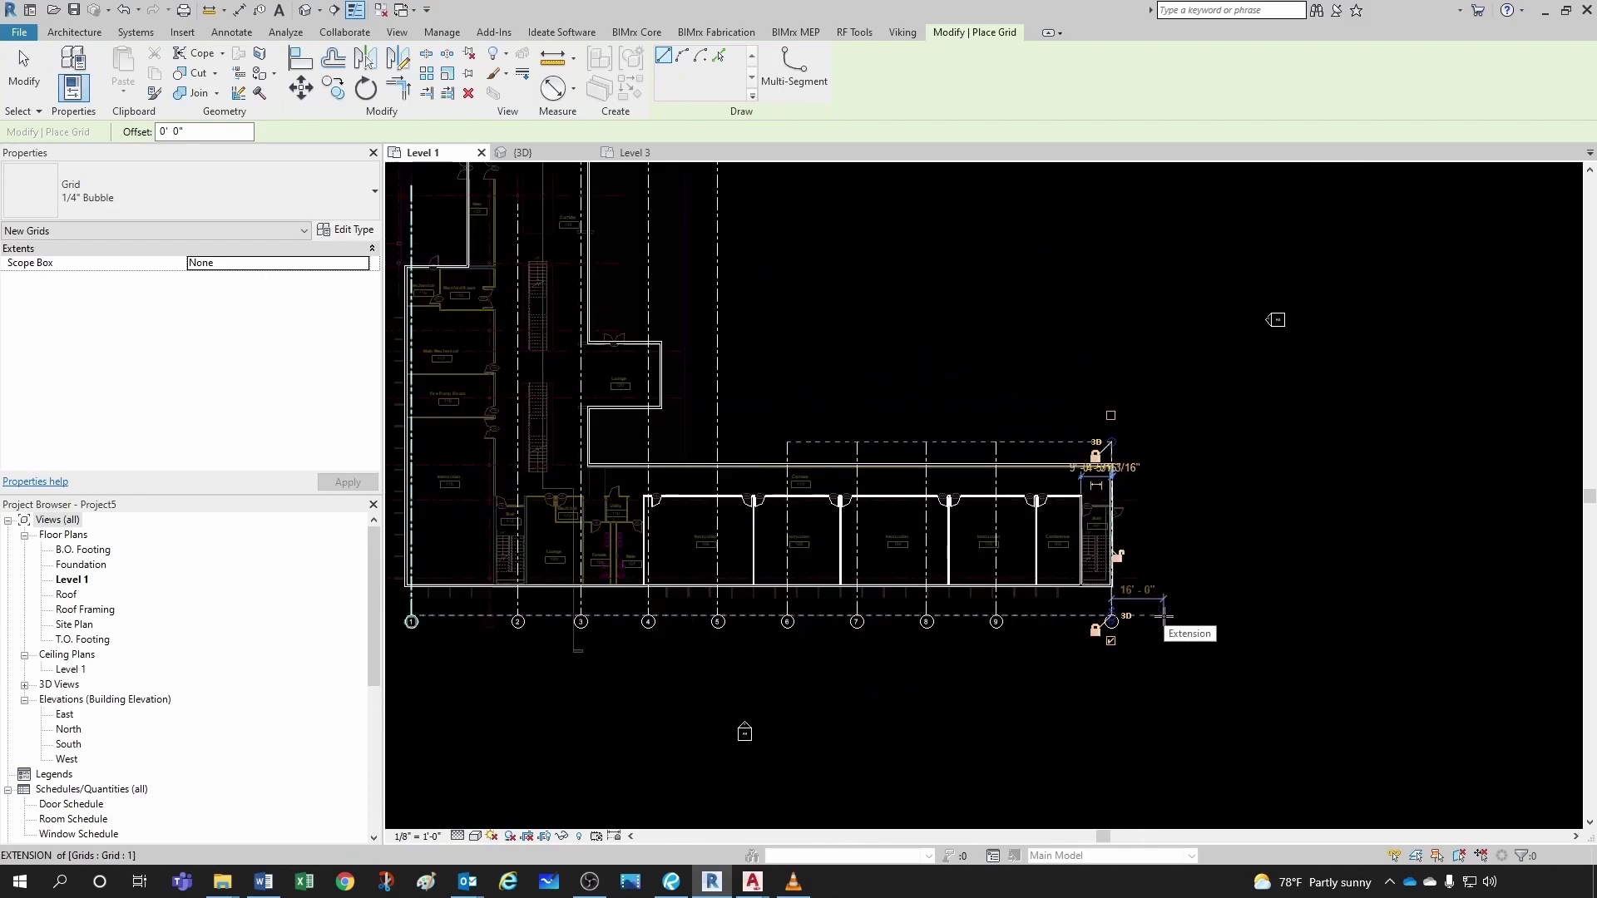
{"action": "scroll", "coordinate": [467, 645], "scroll_direction": "up", "scroll_amount": 4}
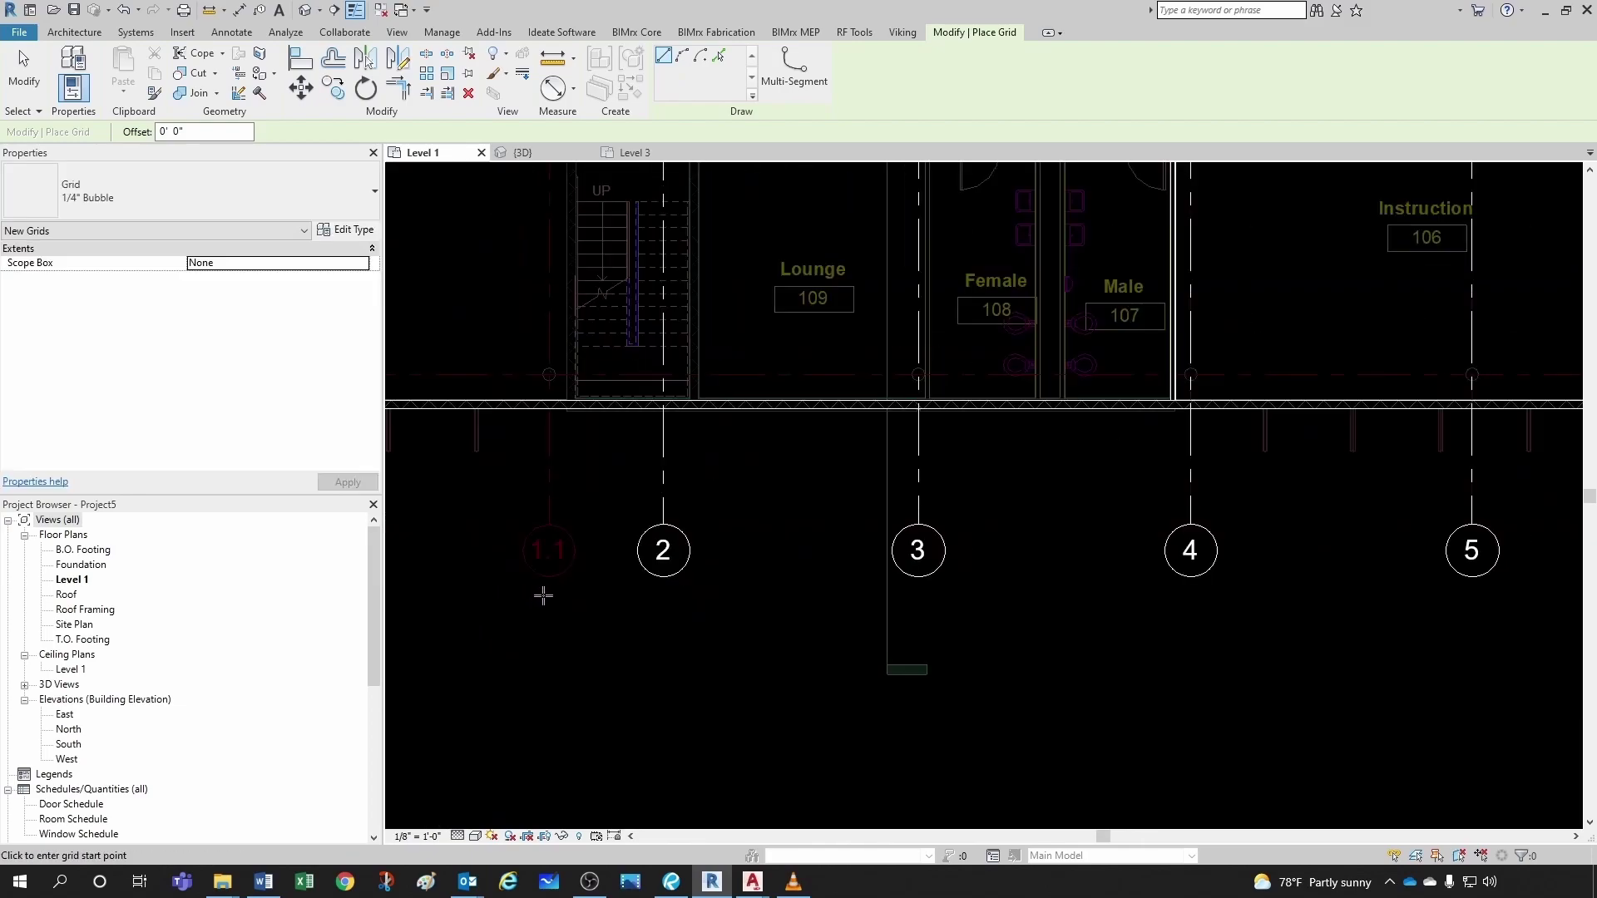
{"action": "scroll", "coordinate": [624, 628], "scroll_direction": "down", "scroll_amount": 6}
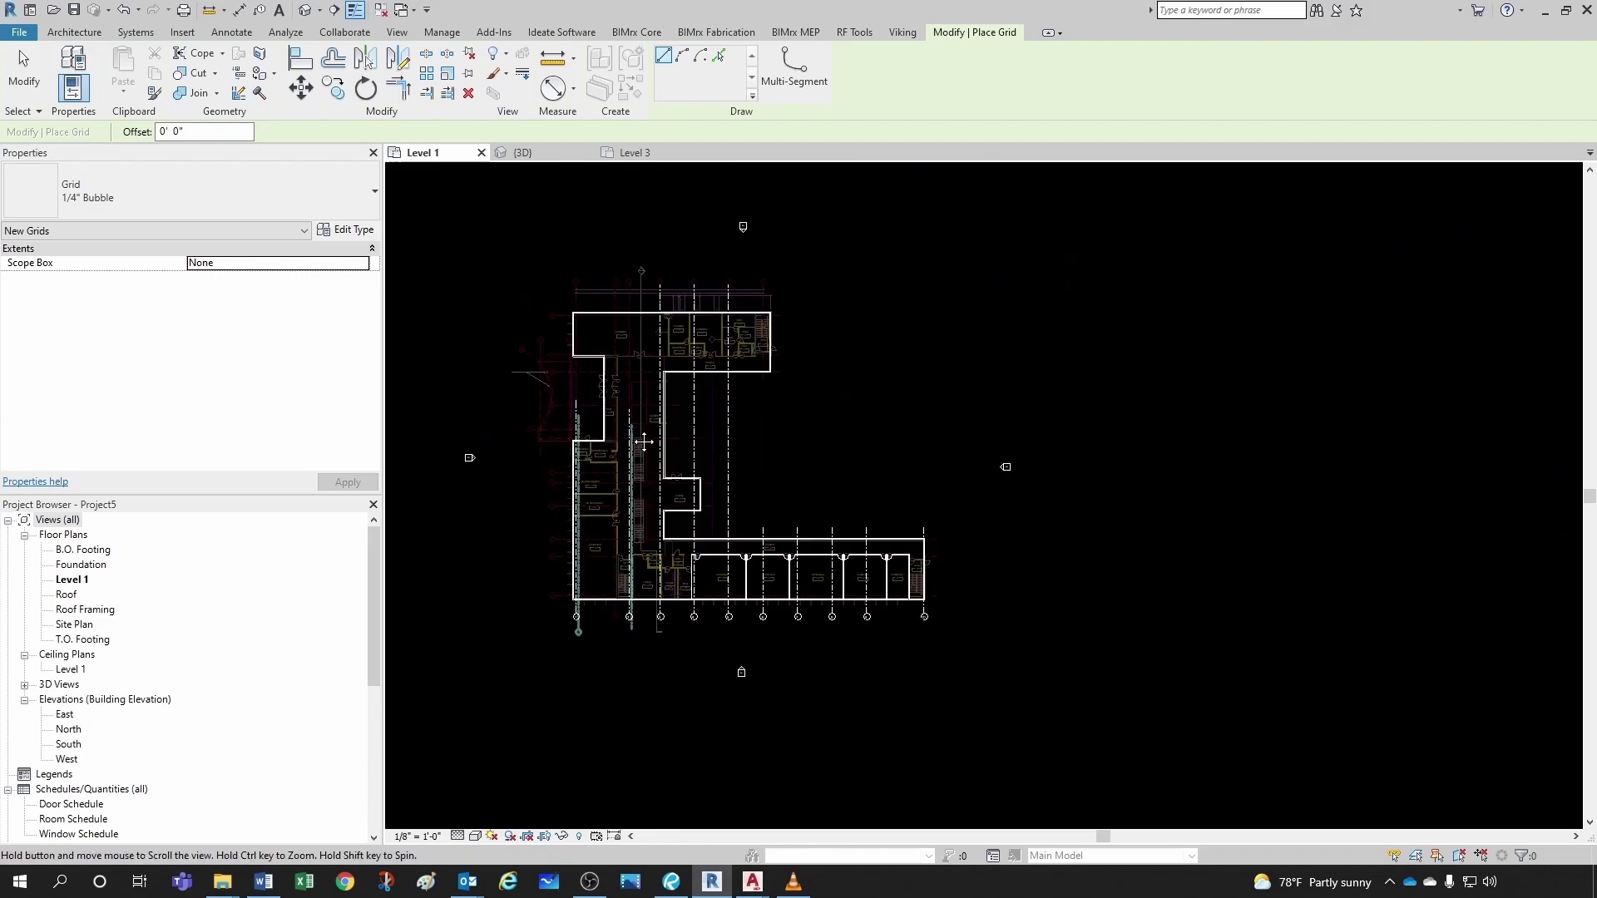
{"action": "scroll", "coordinate": [630, 320], "scroll_direction": "up", "scroll_amount": 5}
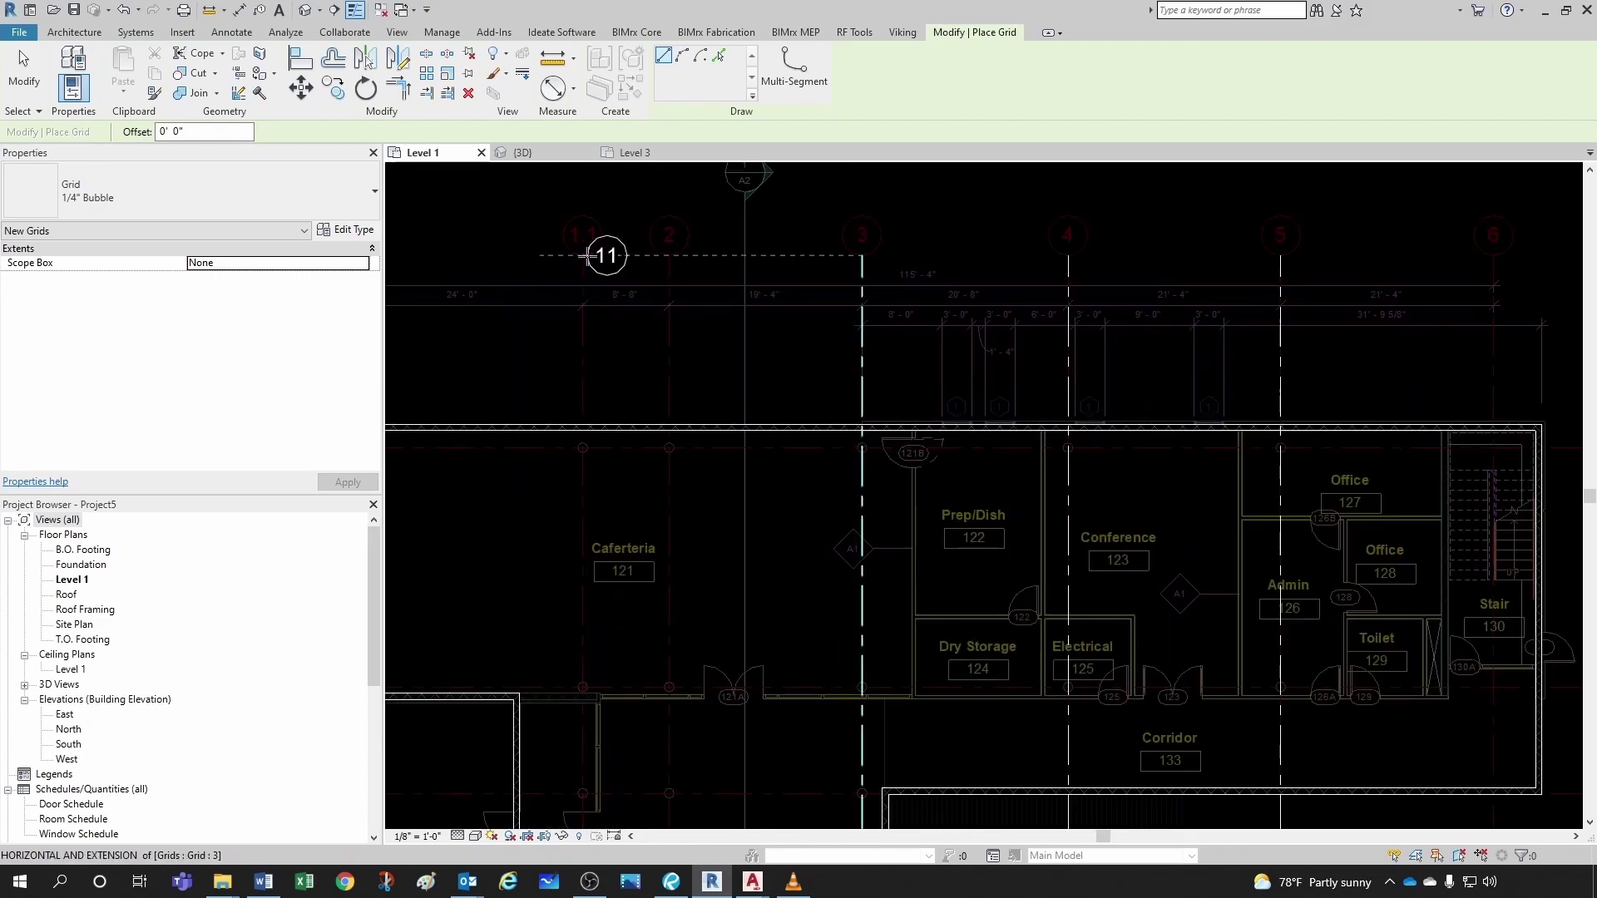
{"action": "scroll", "coordinate": [589, 256], "scroll_direction": "down", "scroll_amount": 5}
{"action": "scroll", "coordinate": [589, 688], "scroll_direction": "up", "scroll_amount": 5}
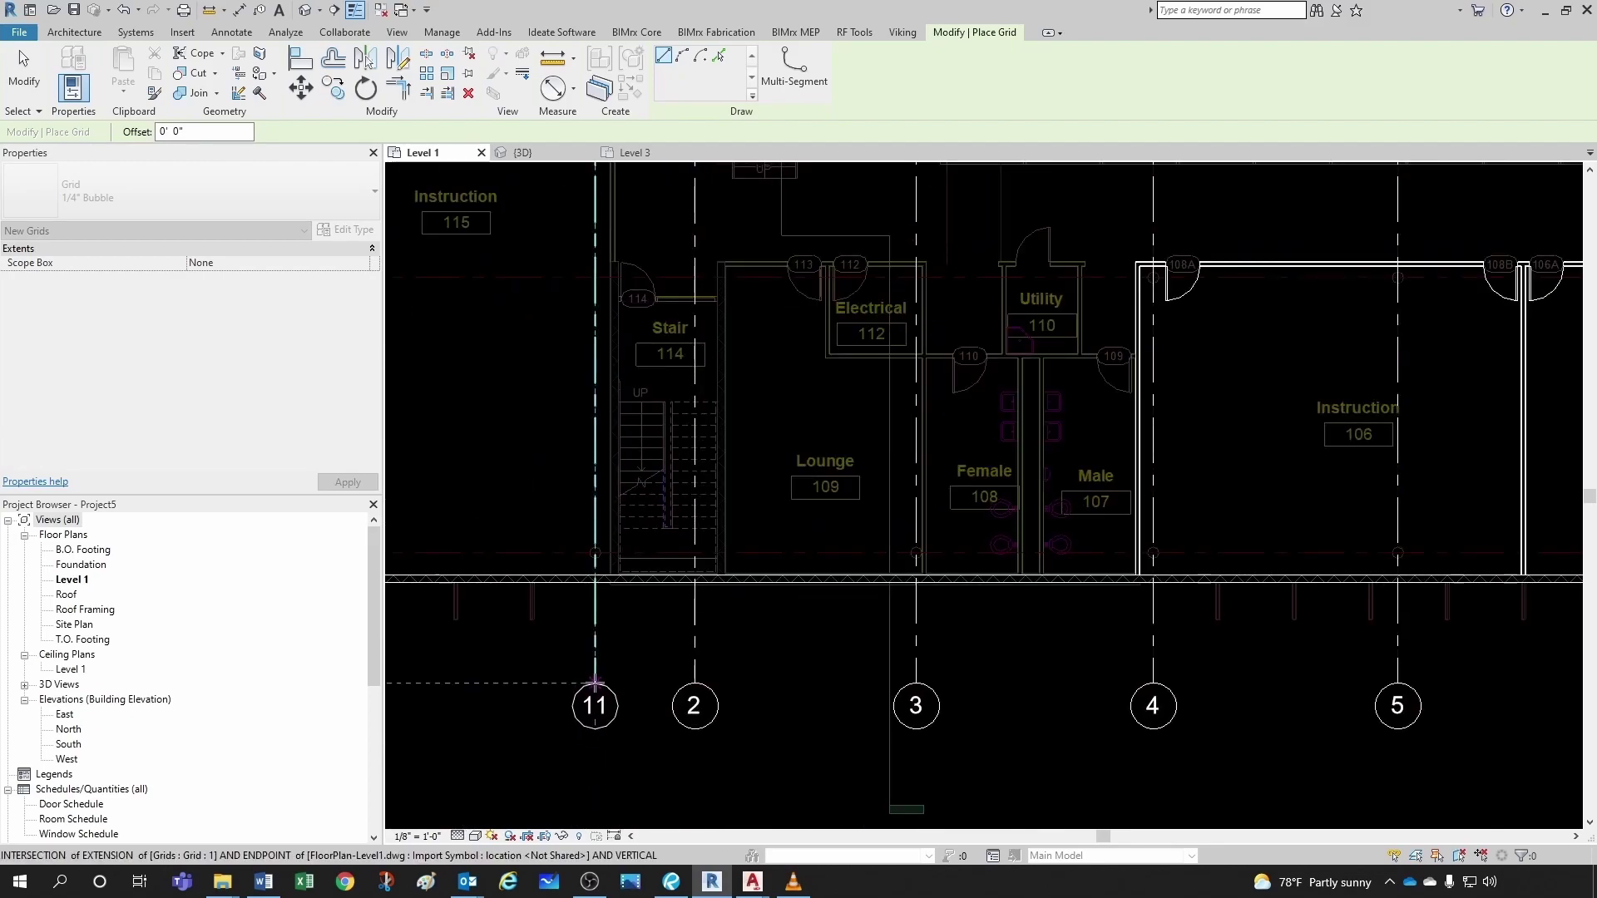
{"action": "left_click", "coordinate": [595, 683]}
{"action": "key", "text": "Escape"}
{"action": "key", "text": "Escape"}
- Open the name of the grid over the DWG's grid line 1.1 for editing
{"action": "scroll", "coordinate": [607, 742], "scroll_direction": "up", "scroll_amount": 2}
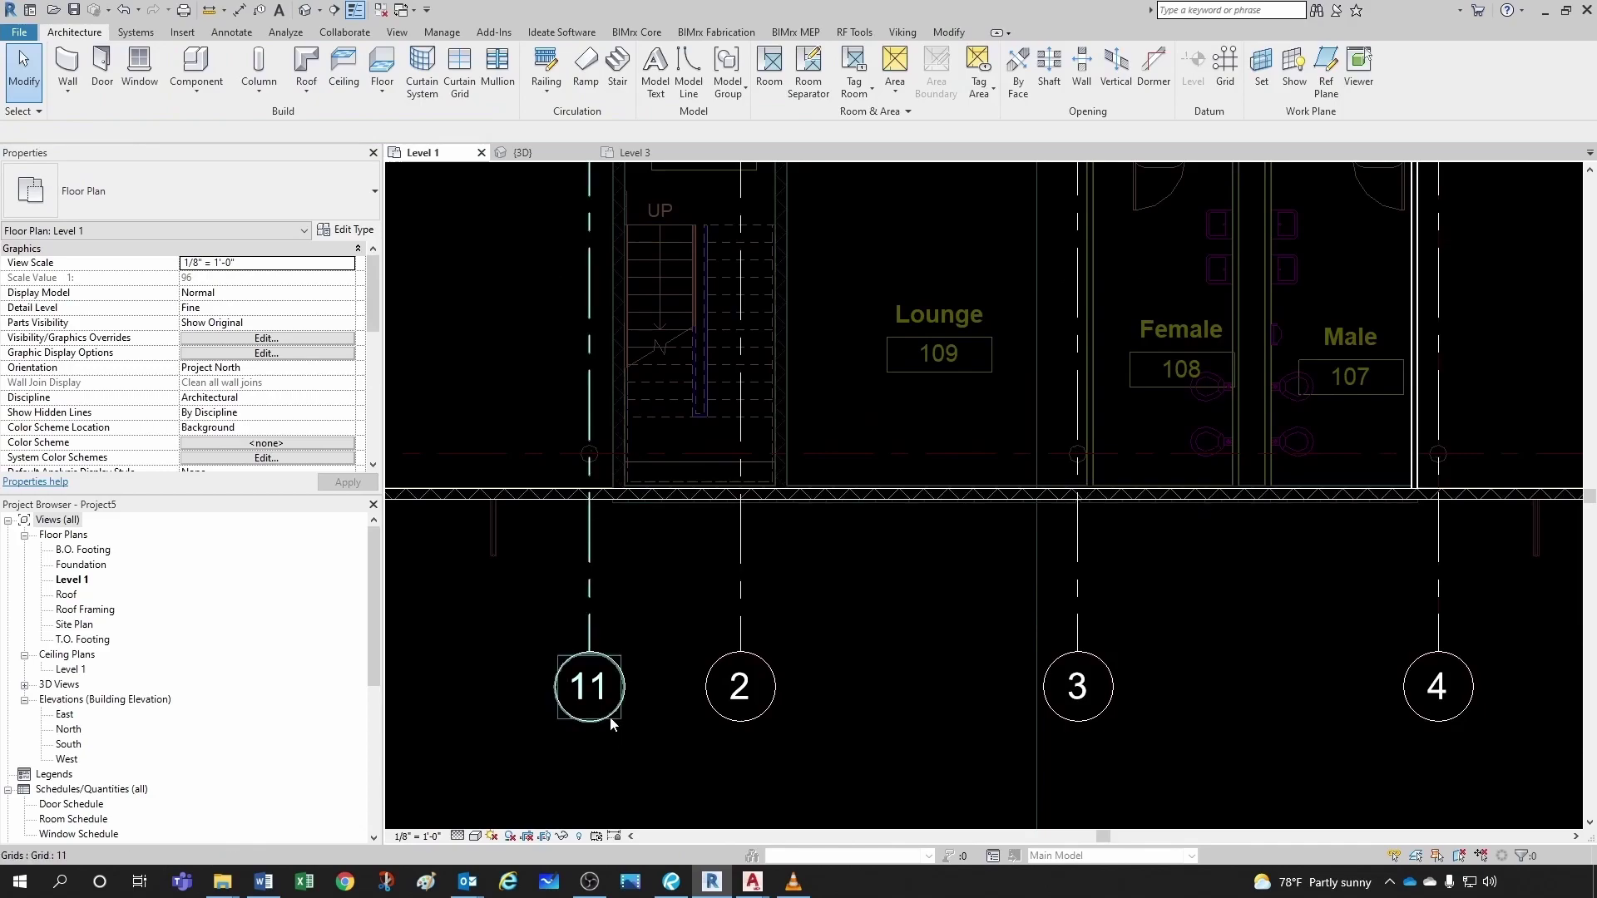
{"action": "left_click", "coordinate": [608, 715]}
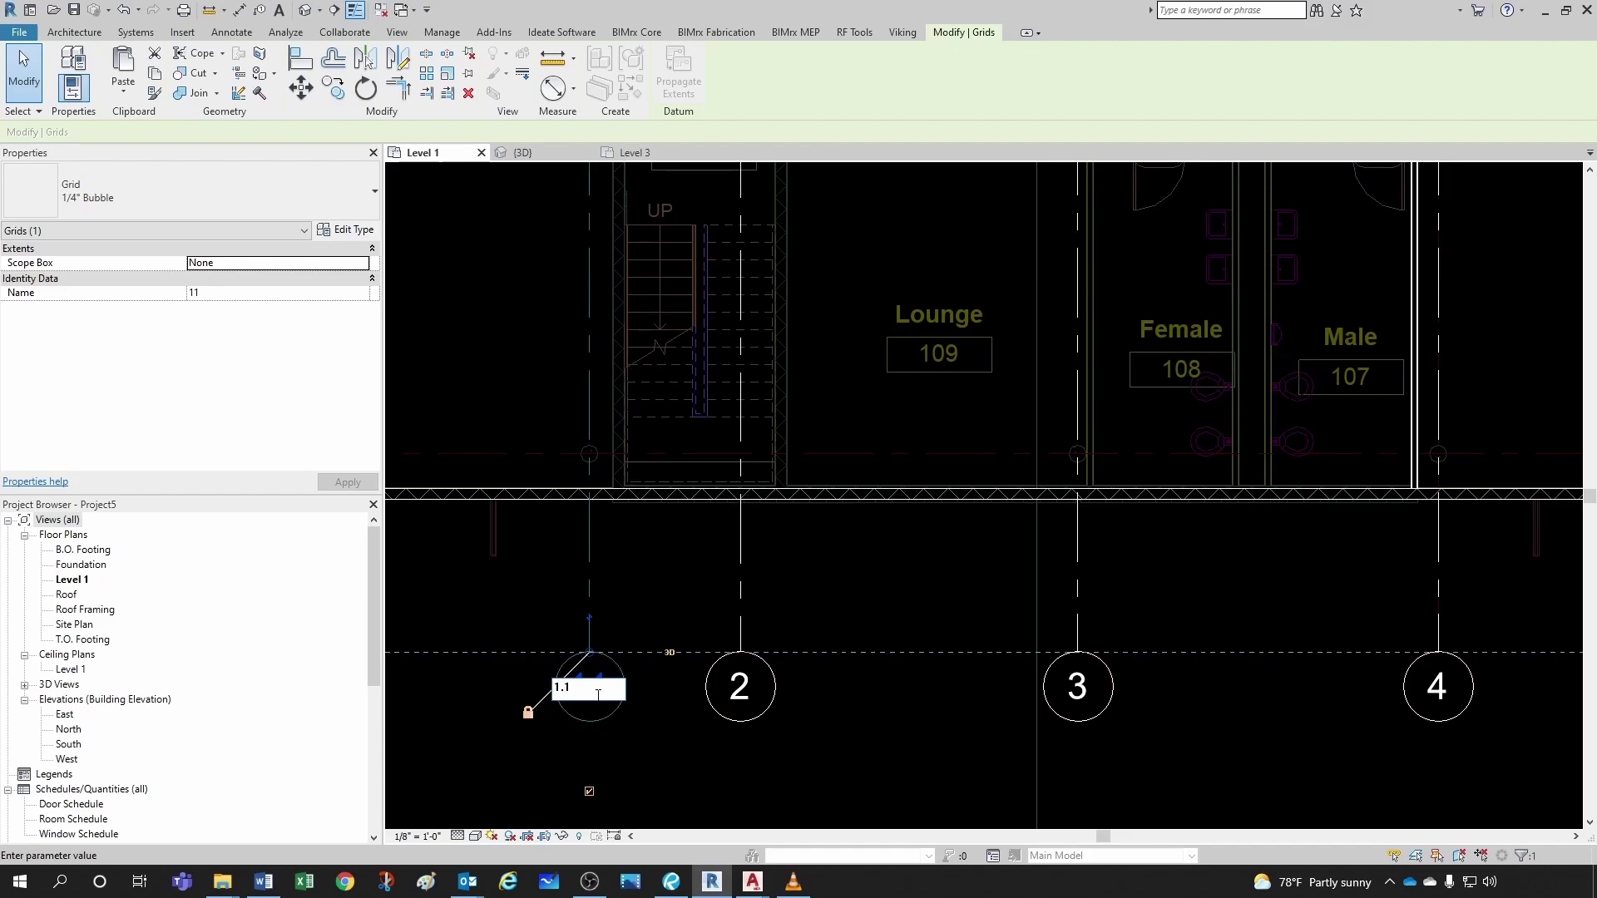
- Name the grid over the DWG's grid line 1.1 as 1.1
{"action": "key", "text": "Return"}
{"action": "key", "text": "Escape"}
- Extend the north end of grid 2 past Cafeteria 121 until it is level with grid 1.1's north end
{"action": "scroll", "coordinate": [656, 707], "scroll_direction": "down", "scroll_amount": 4}
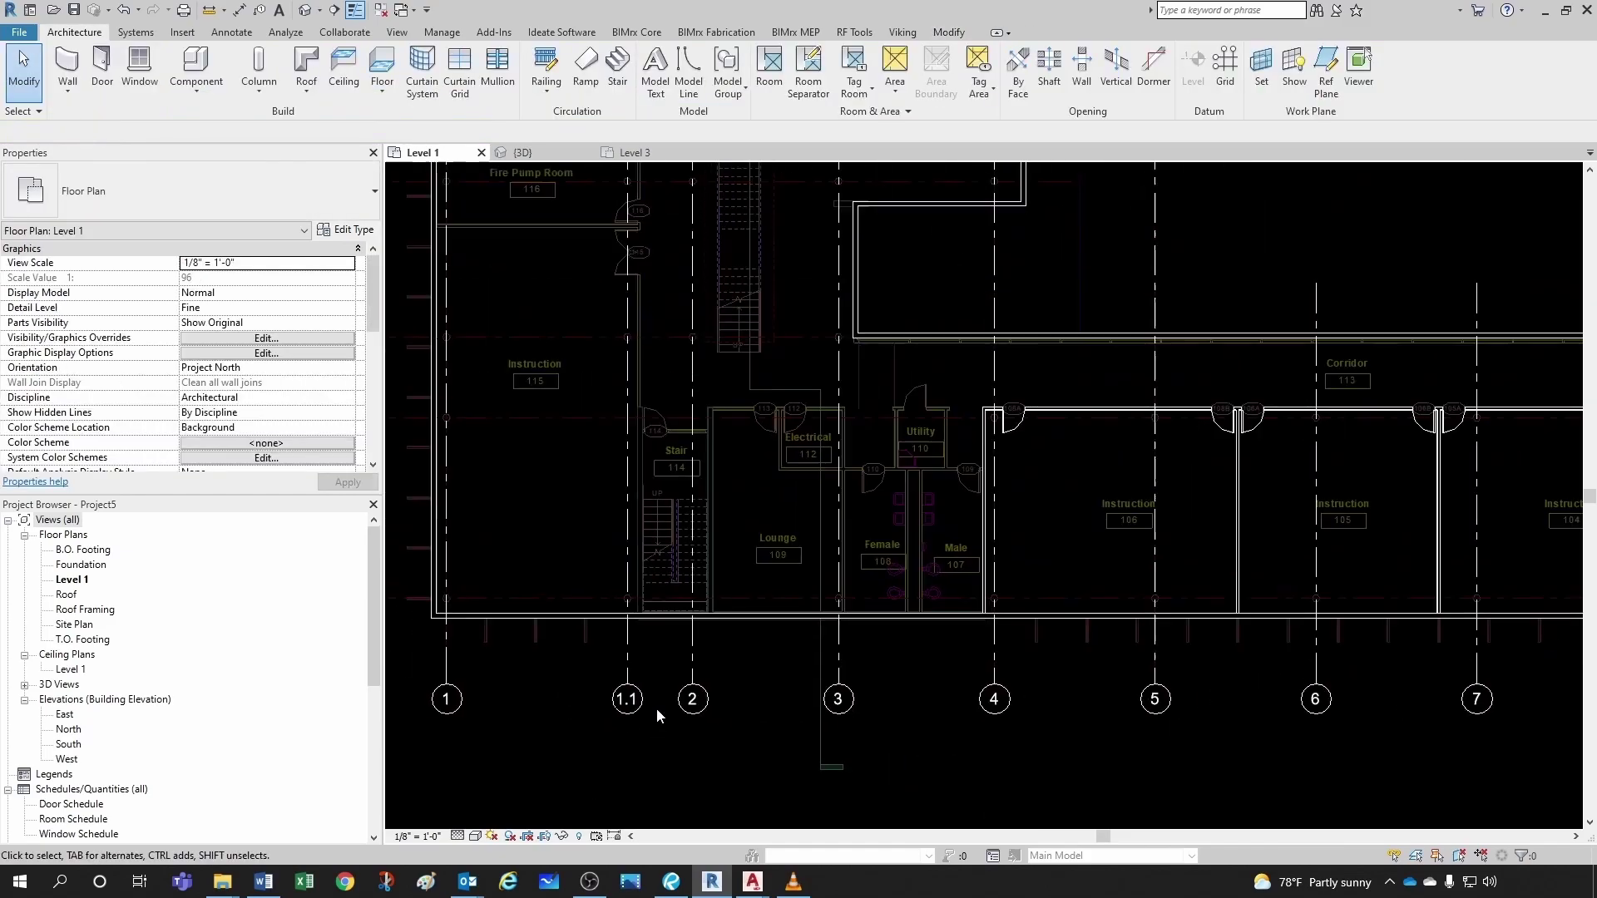
{"action": "scroll", "coordinate": [655, 707], "scroll_direction": "down", "scroll_amount": 5}
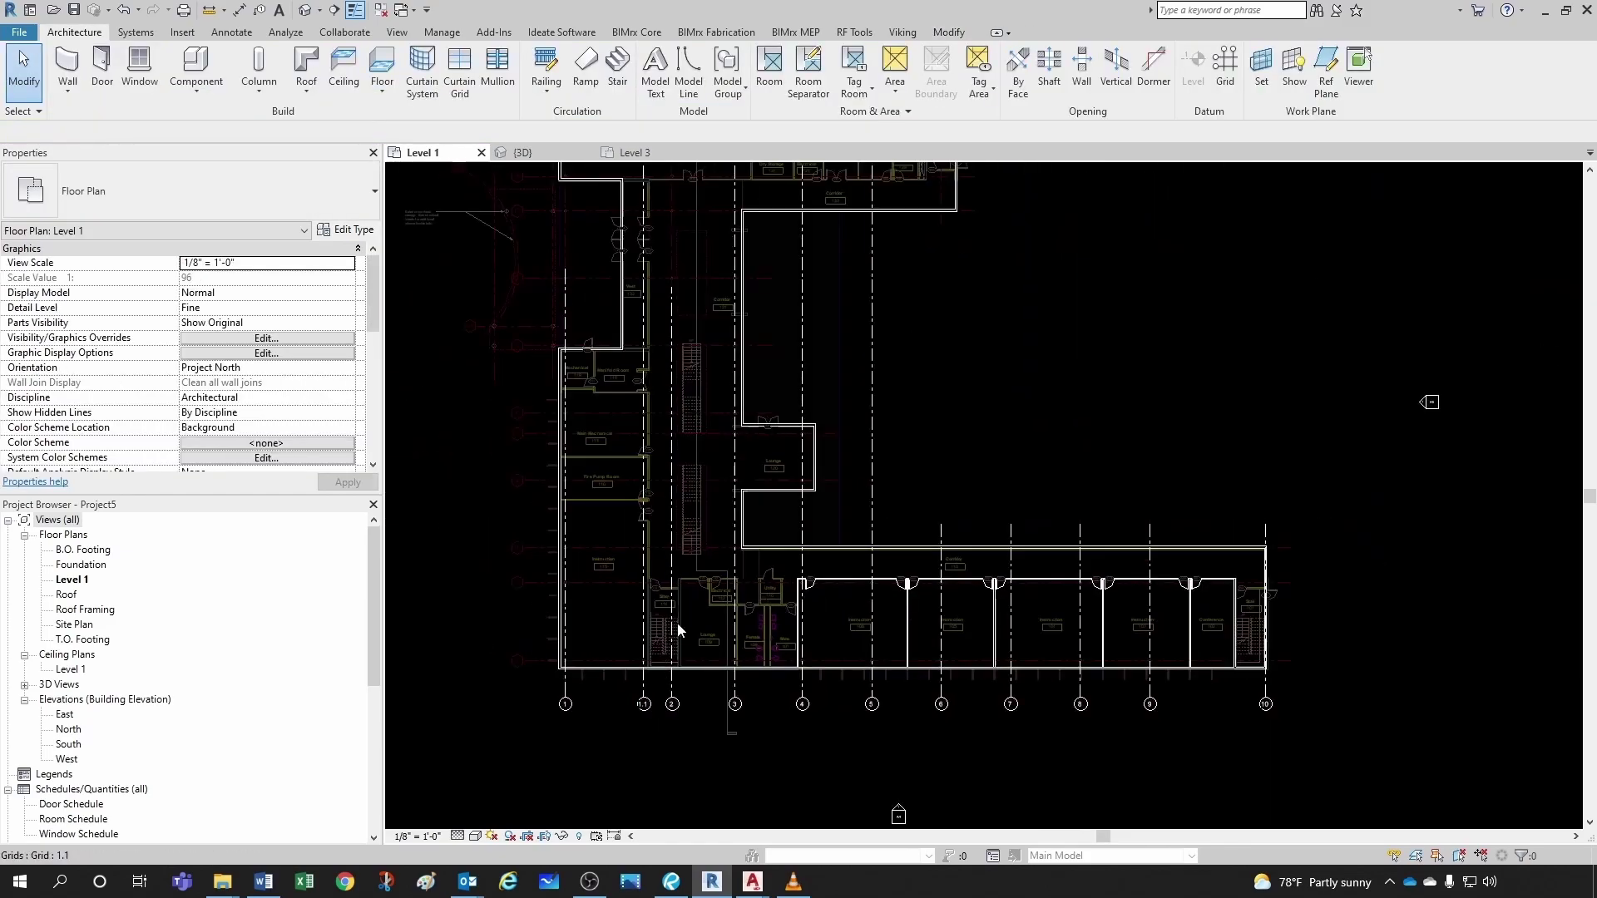
{"action": "left_click", "coordinate": [675, 482]}
{"action": "scroll", "coordinate": [670, 382], "scroll_direction": "up", "scroll_amount": 2}
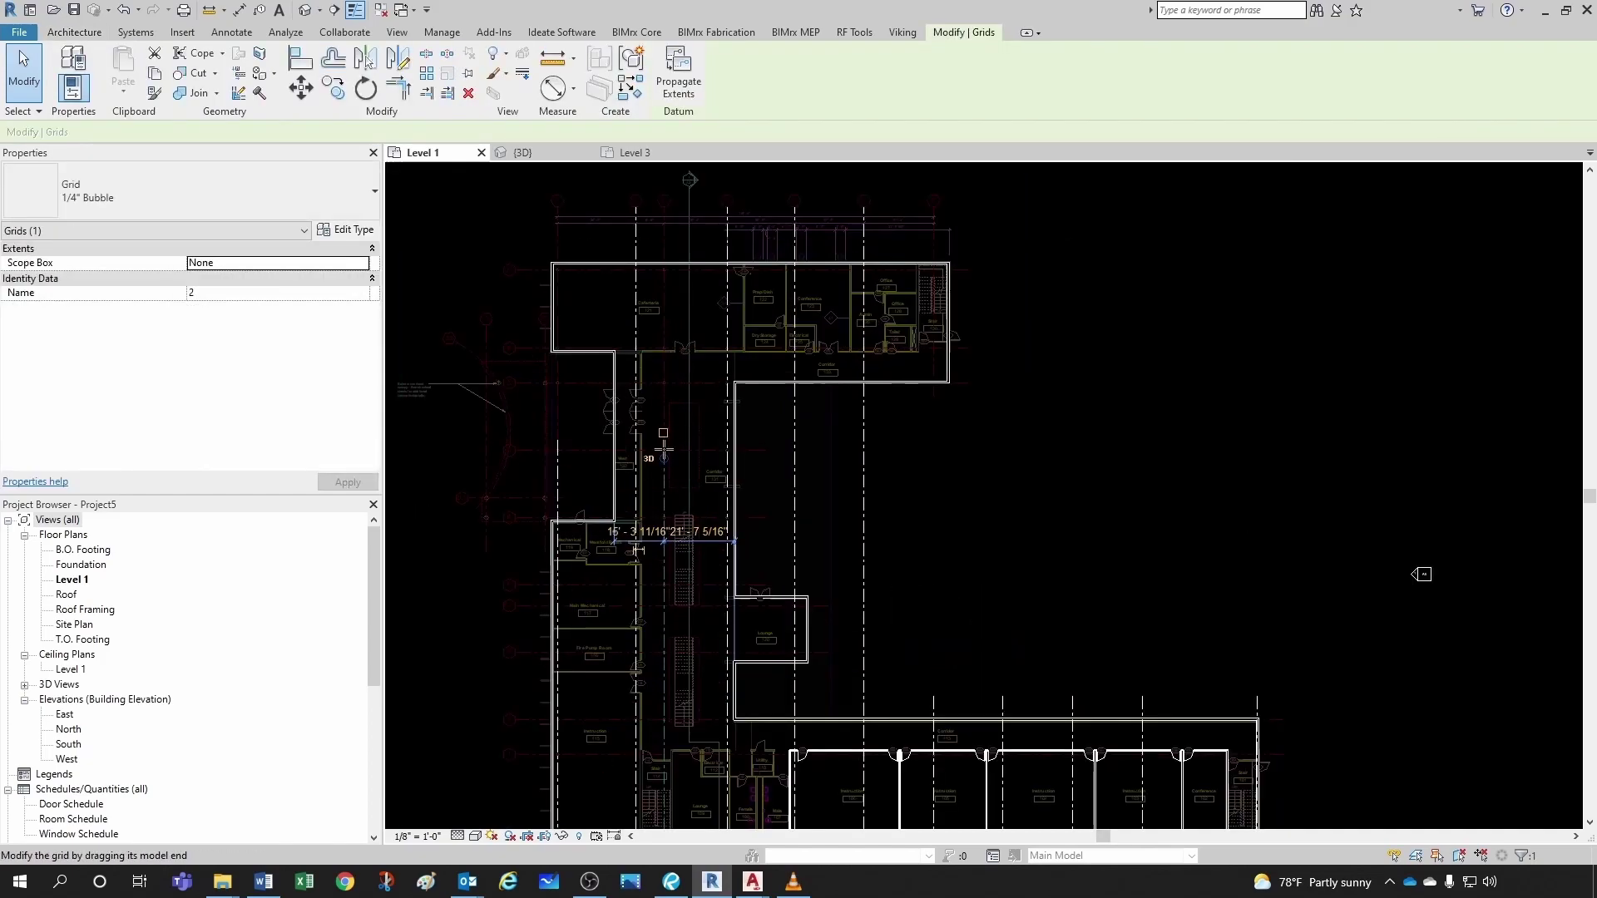
{"action": "left_click_drag", "start_coordinate": [664, 458], "coordinate": [664, 207]}
{"action": "left_click", "coordinate": [670, 281]}
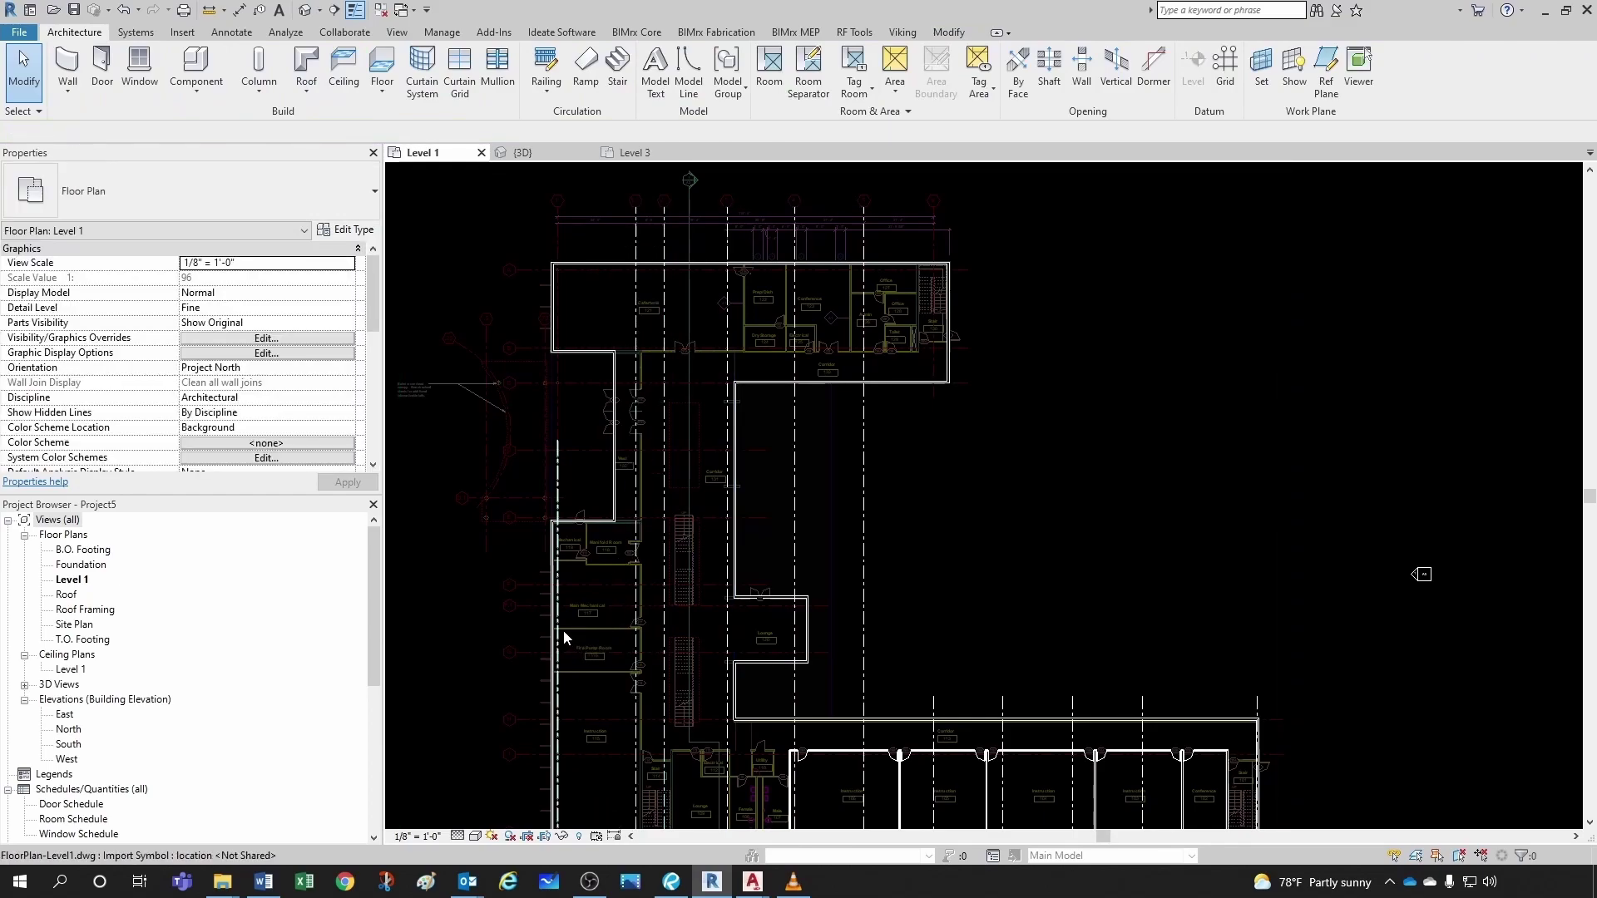
- Extend the north end of grid 1 past the cafeteria's north wall, level with the north ends of grids 1.1 and 2
{"action": "left_click", "coordinate": [563, 507]}
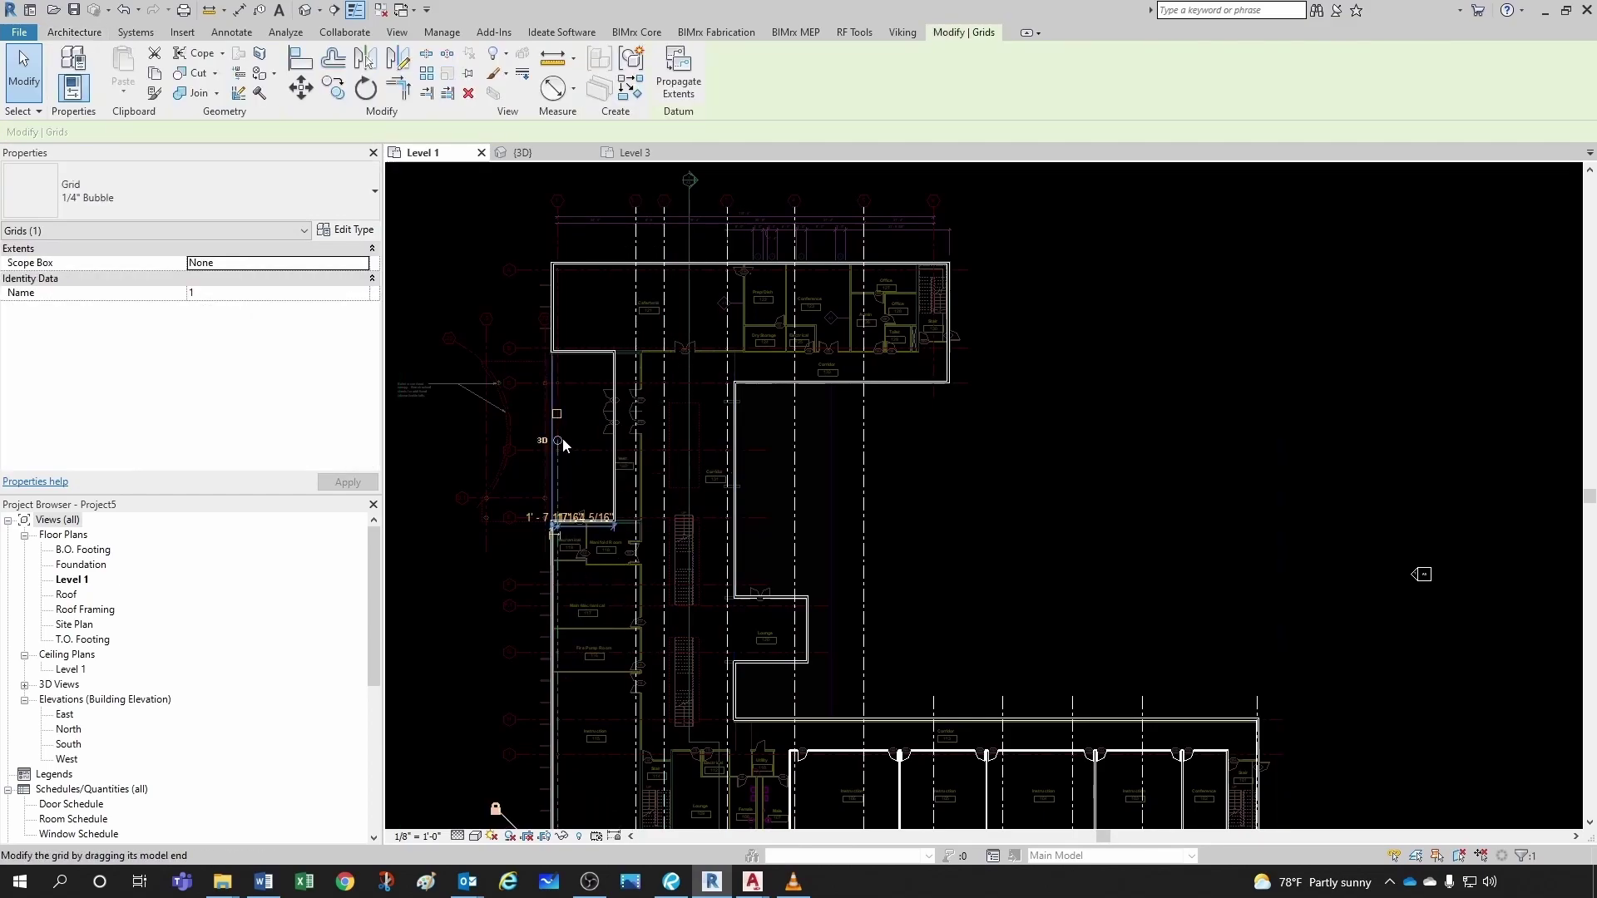
{"action": "left_click_drag", "start_coordinate": [560, 444], "coordinate": [568, 278]}
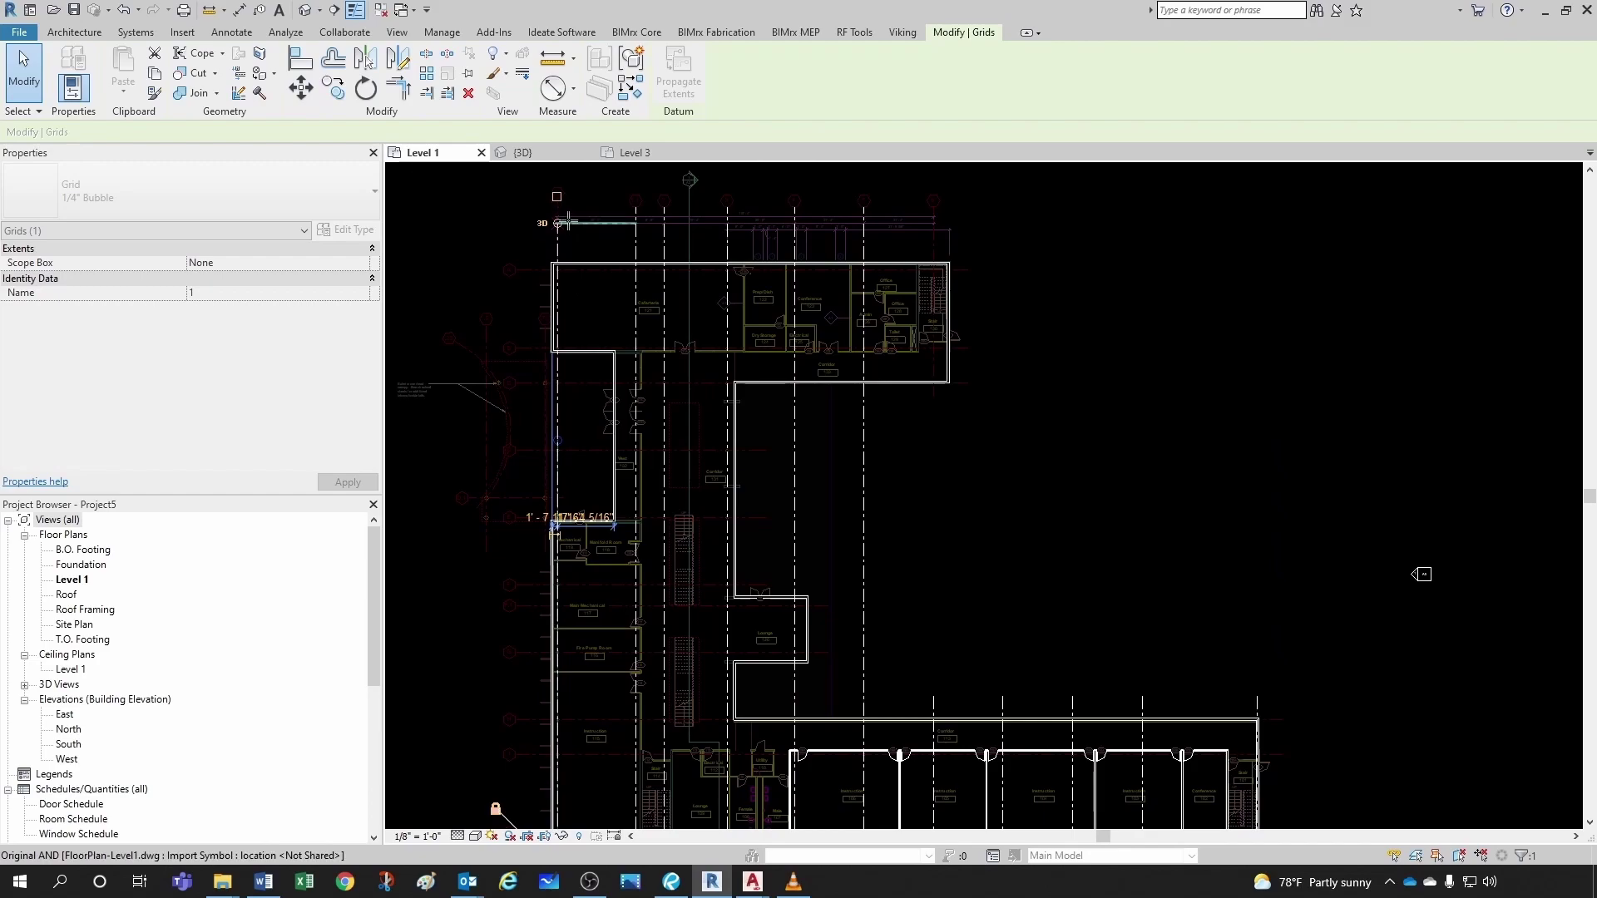
{"action": "left_click_drag", "start_coordinate": [567, 221], "coordinate": [566, 208]}
{"action": "key", "text": "Escape"}
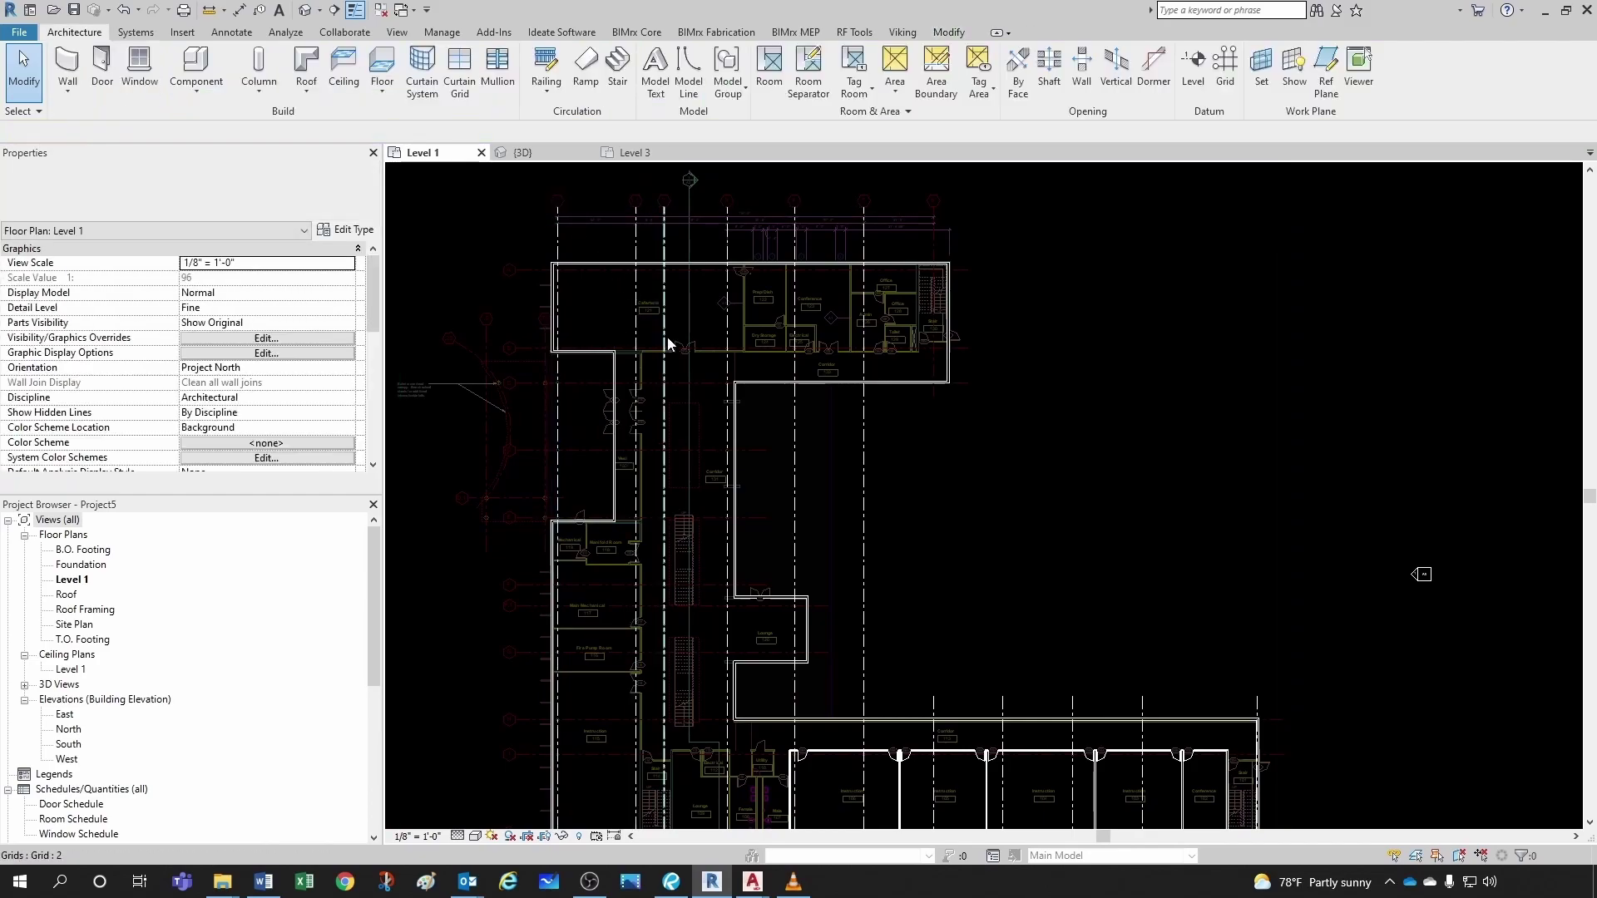
- Examine the numbered grids along the south wall and the DWG's grid line J at the building's southwest corner
{"action": "scroll", "coordinate": [667, 337], "scroll_direction": "down", "scroll_amount": 2}
{"action": "scroll", "coordinate": [644, 624], "scroll_direction": "up", "scroll_amount": 1}
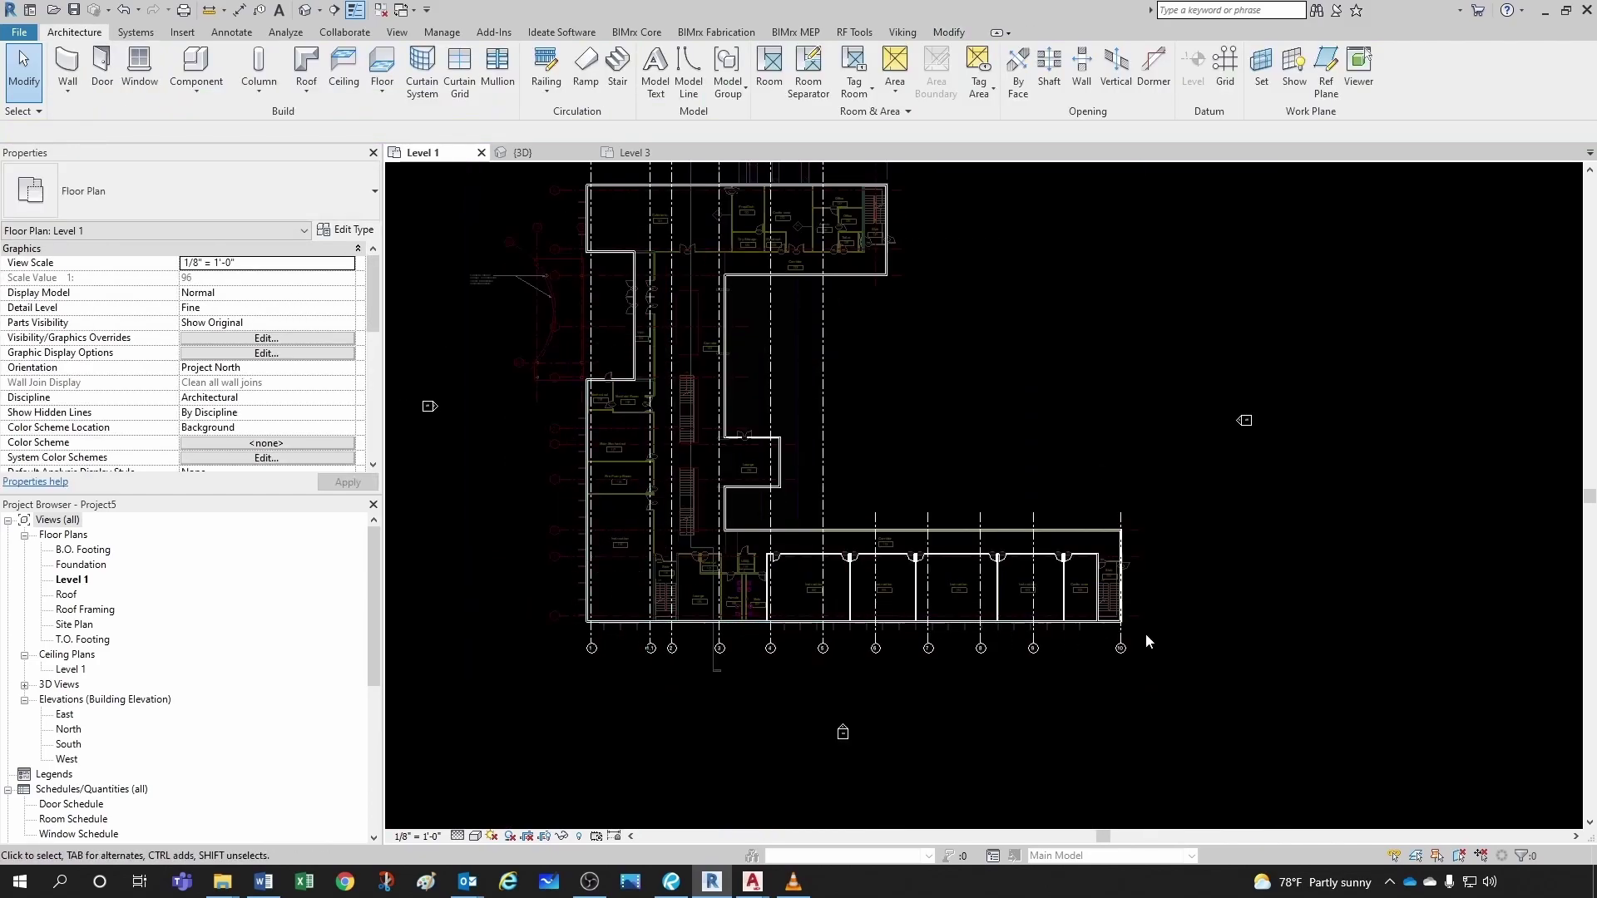
{"action": "scroll", "coordinate": [532, 634], "scroll_direction": "up", "scroll_amount": 3}
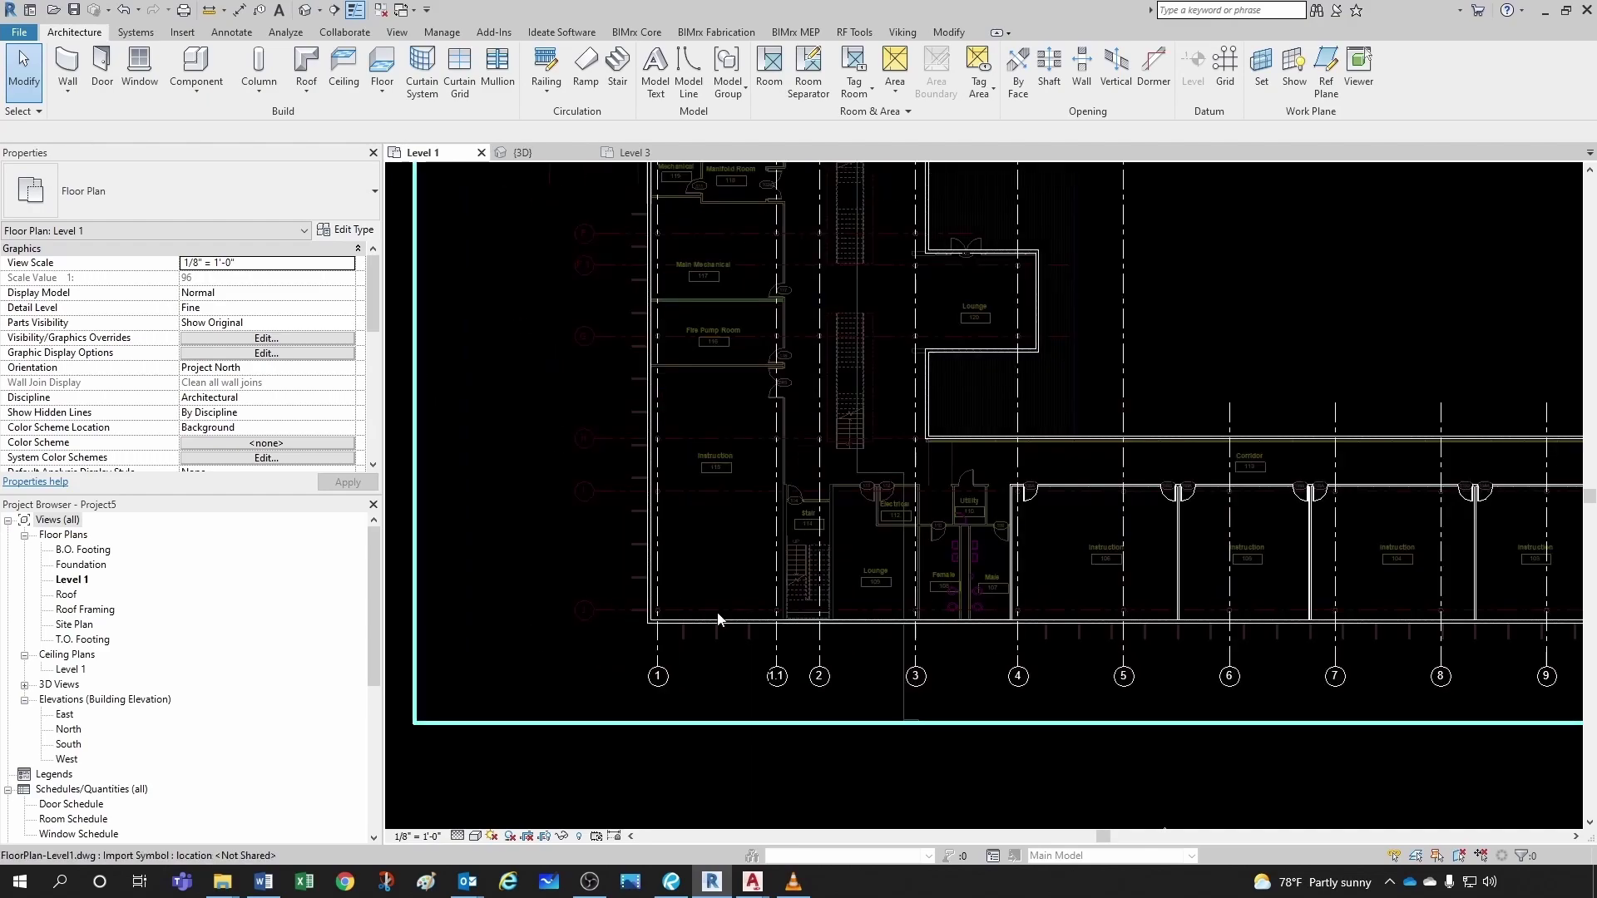
{"action": "scroll", "coordinate": [603, 632], "scroll_direction": "up", "scroll_amount": 2}
{"action": "scroll", "coordinate": [586, 625], "scroll_direction": "up", "scroll_amount": 4}
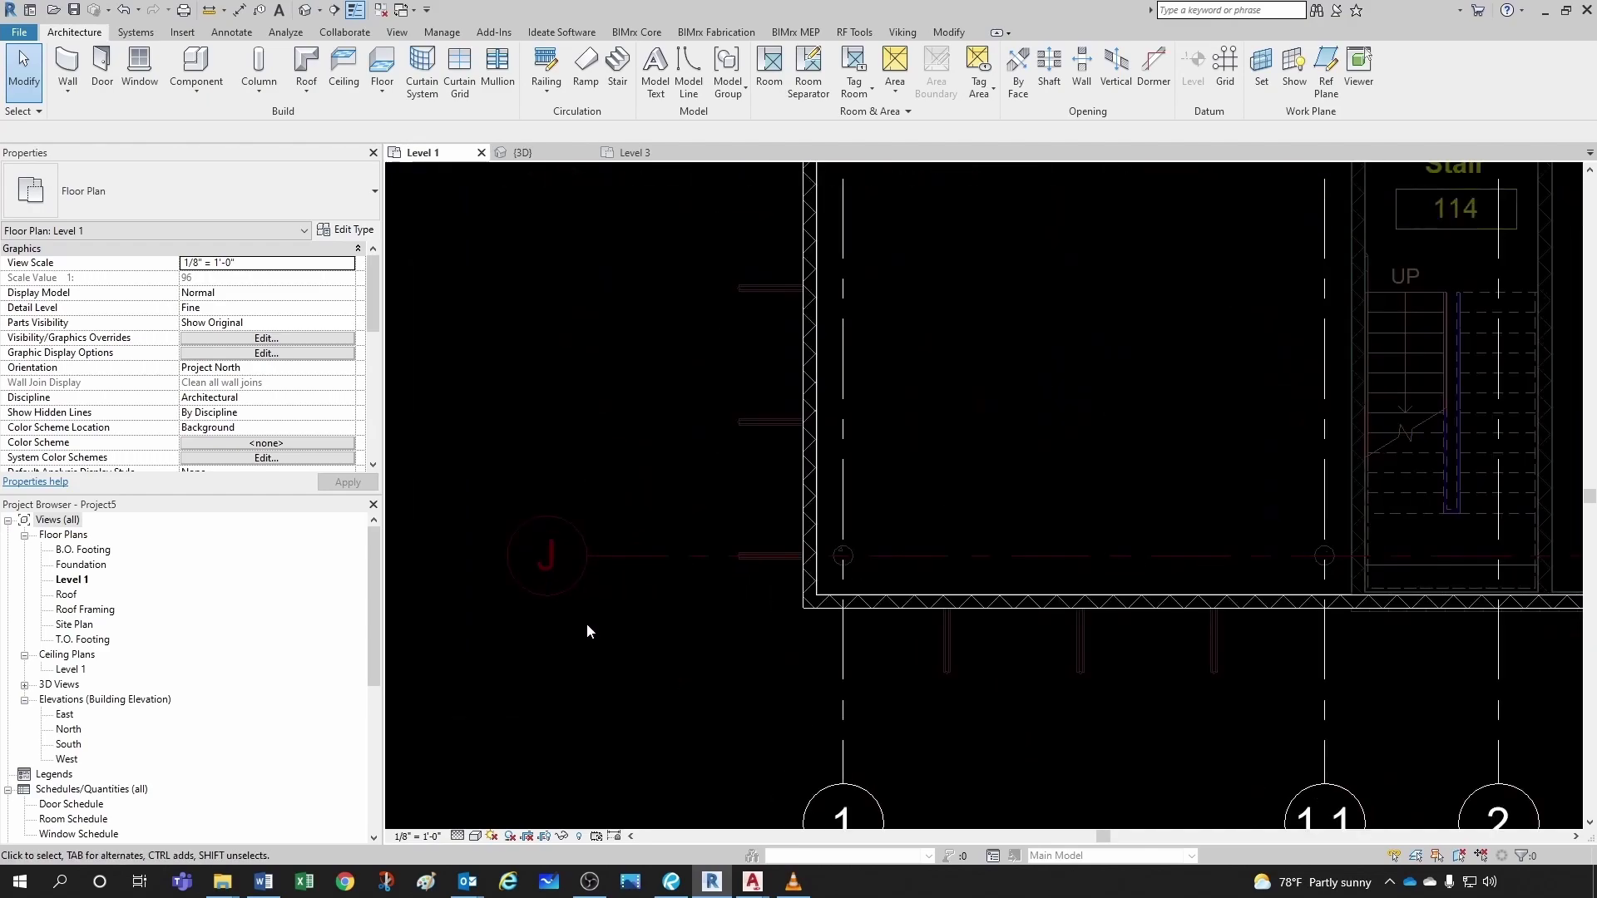
{"action": "scroll", "coordinate": [586, 612], "scroll_direction": "down", "scroll_amount": 5}
{"action": "scroll", "coordinate": [607, 655], "scroll_direction": "down", "scroll_amount": 3}
{"action": "scroll", "coordinate": [621, 667], "scroll_direction": "up", "scroll_amount": 2}
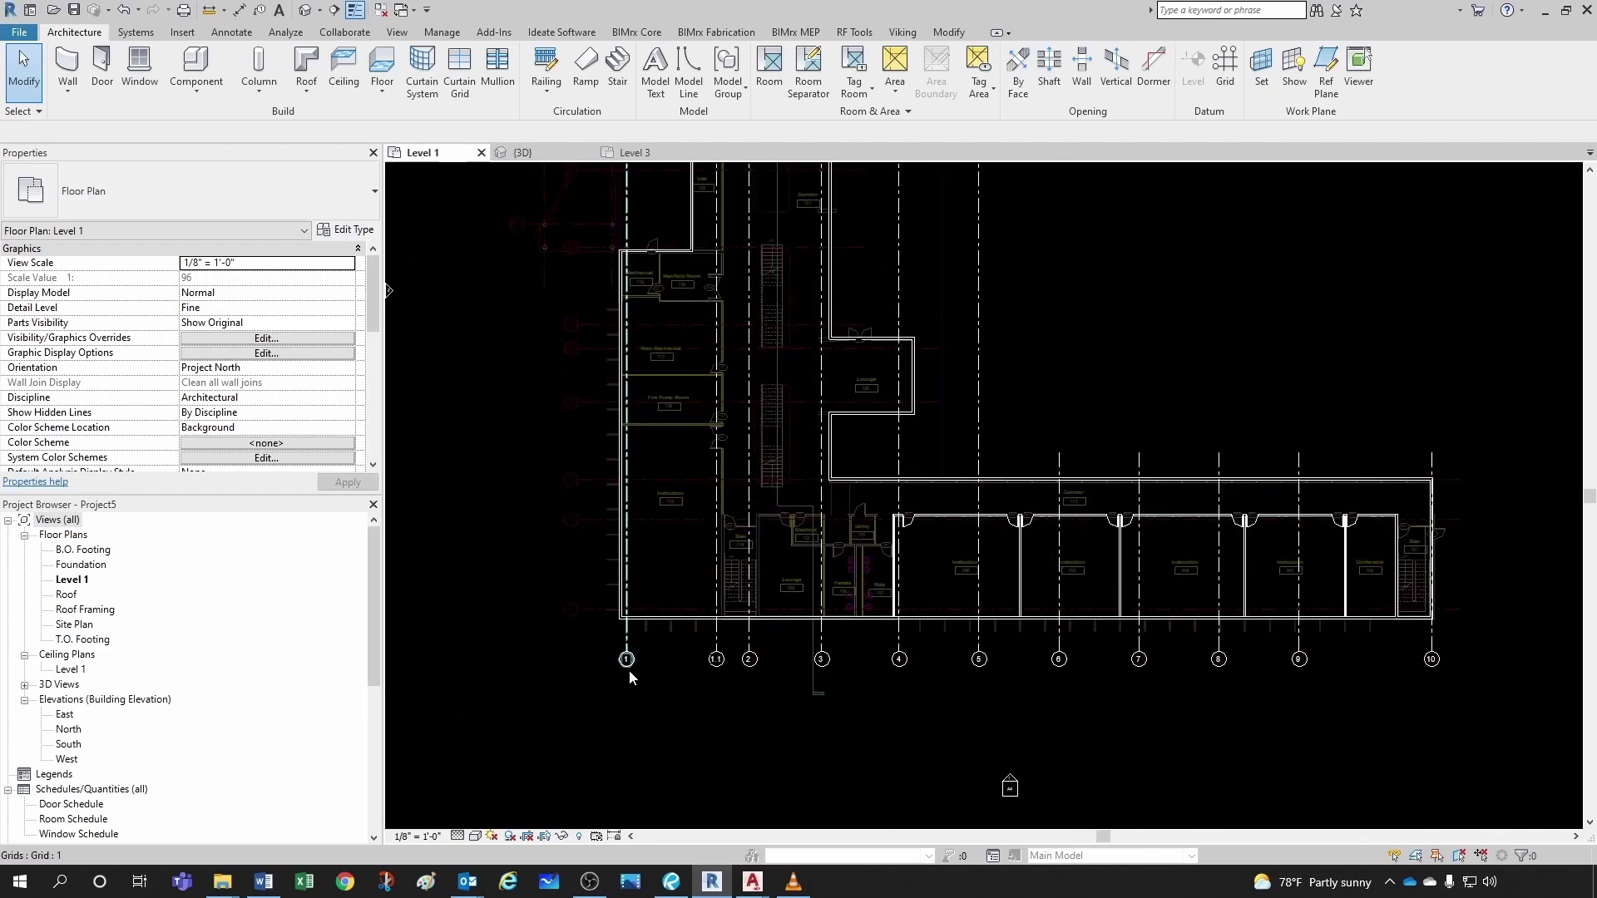
- Draw a short horizontal grid over the DWG's grid line A, from Cafeteria 121's west wall out to the line's bubble
{"action": "left_click", "coordinate": [629, 668]}
{"action": "key", "text": "c"}
{"action": "key", "text": "s"}
{"action": "scroll", "coordinate": [639, 692], "scroll_direction": "down", "scroll_amount": 3}
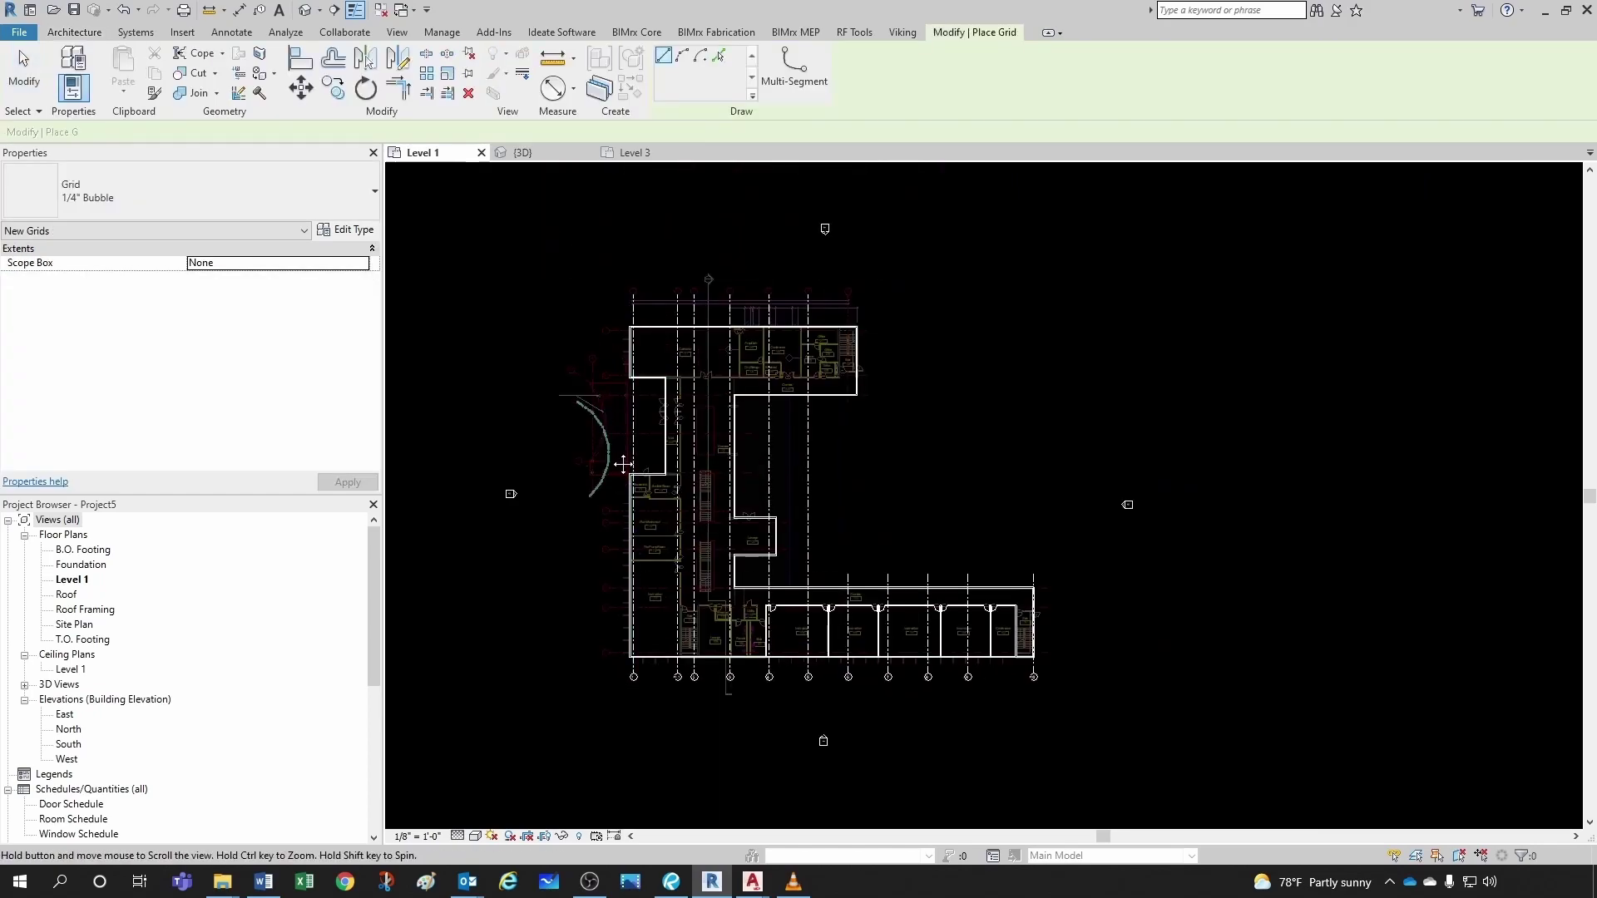
{"action": "middle_click_drag", "start_coordinate": [622, 463], "coordinate": [637, 631]}
{"action": "scroll", "coordinate": [663, 455], "scroll_direction": "up", "scroll_amount": 5}
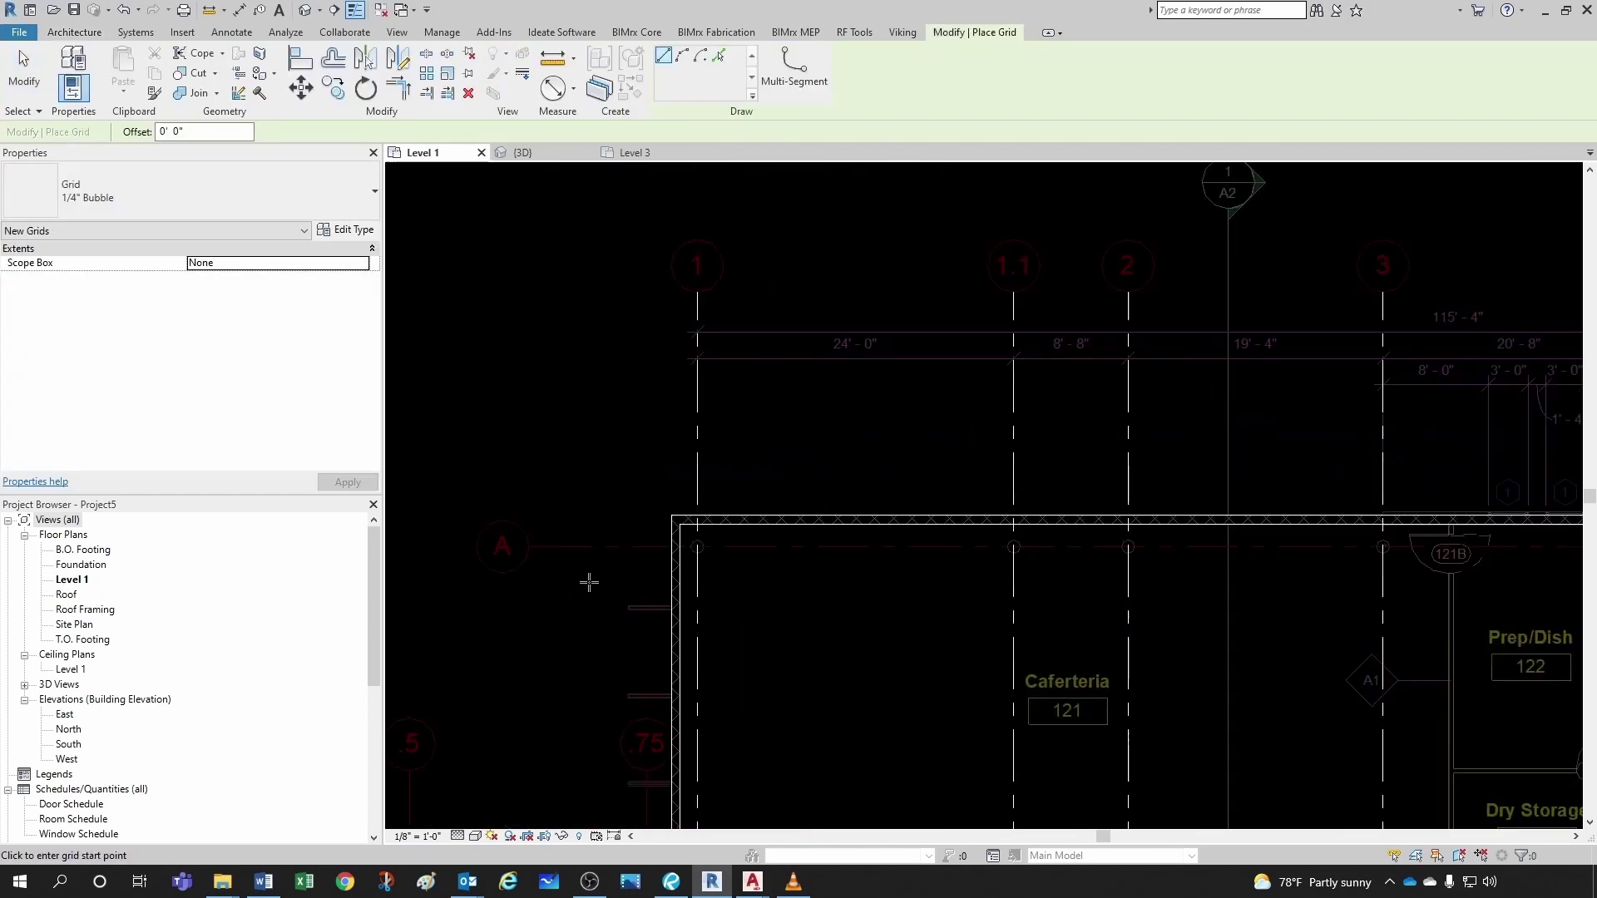
{"action": "scroll", "coordinate": [840, 524], "scroll_direction": "up", "scroll_amount": 4}
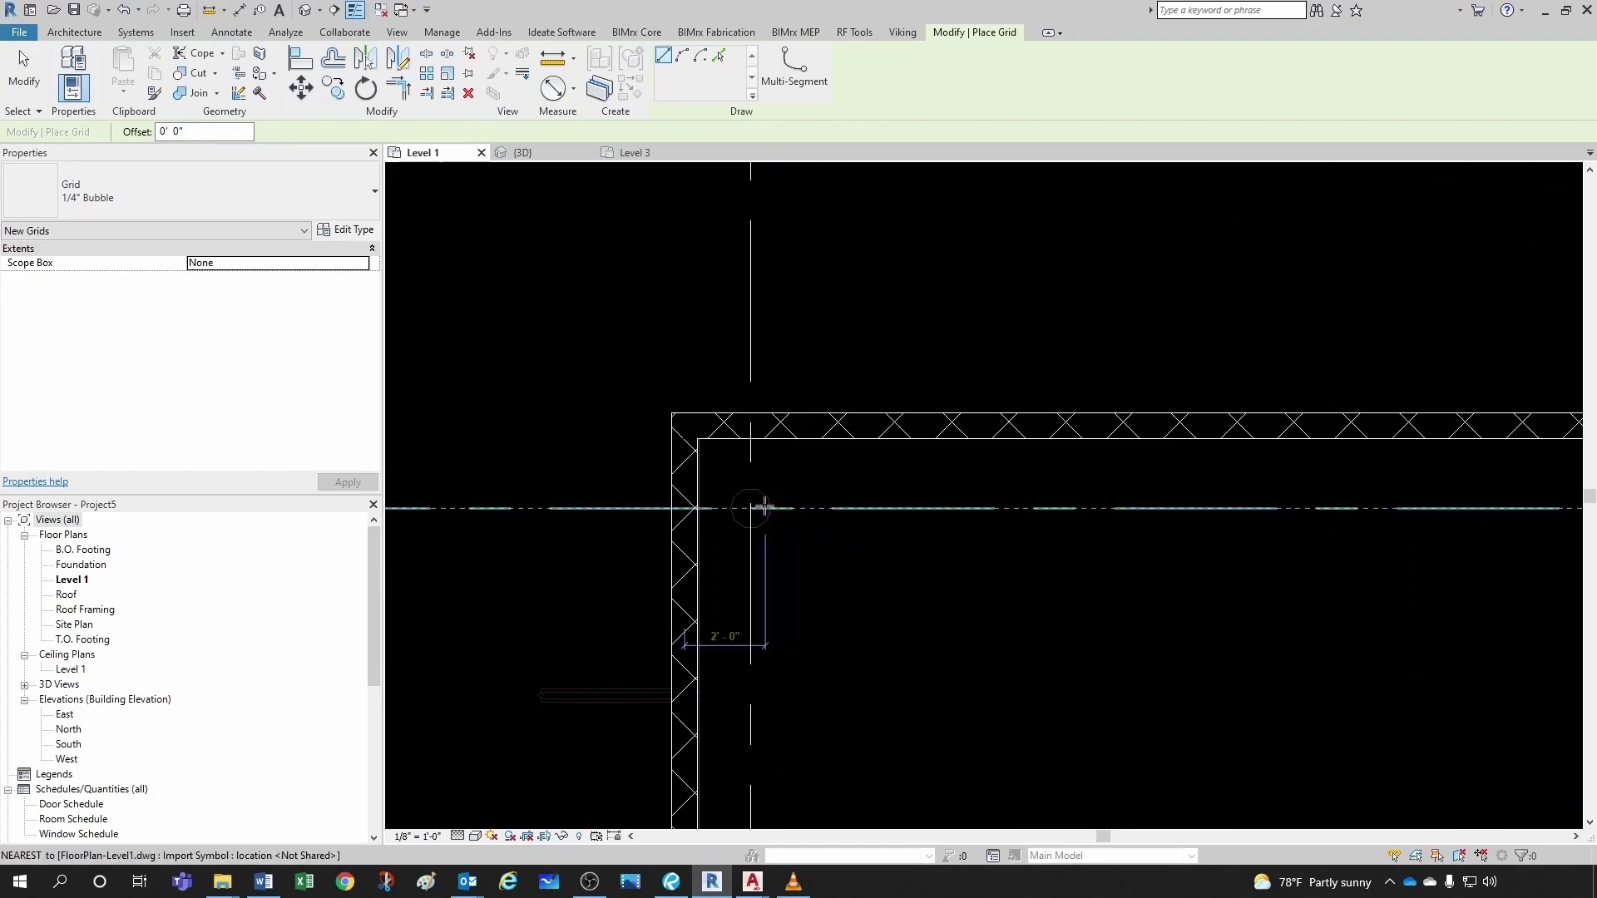
{"action": "left_click", "coordinate": [636, 506]}
{"action": "scroll", "coordinate": [503, 485], "scroll_direction": "down", "scroll_amount": 2}
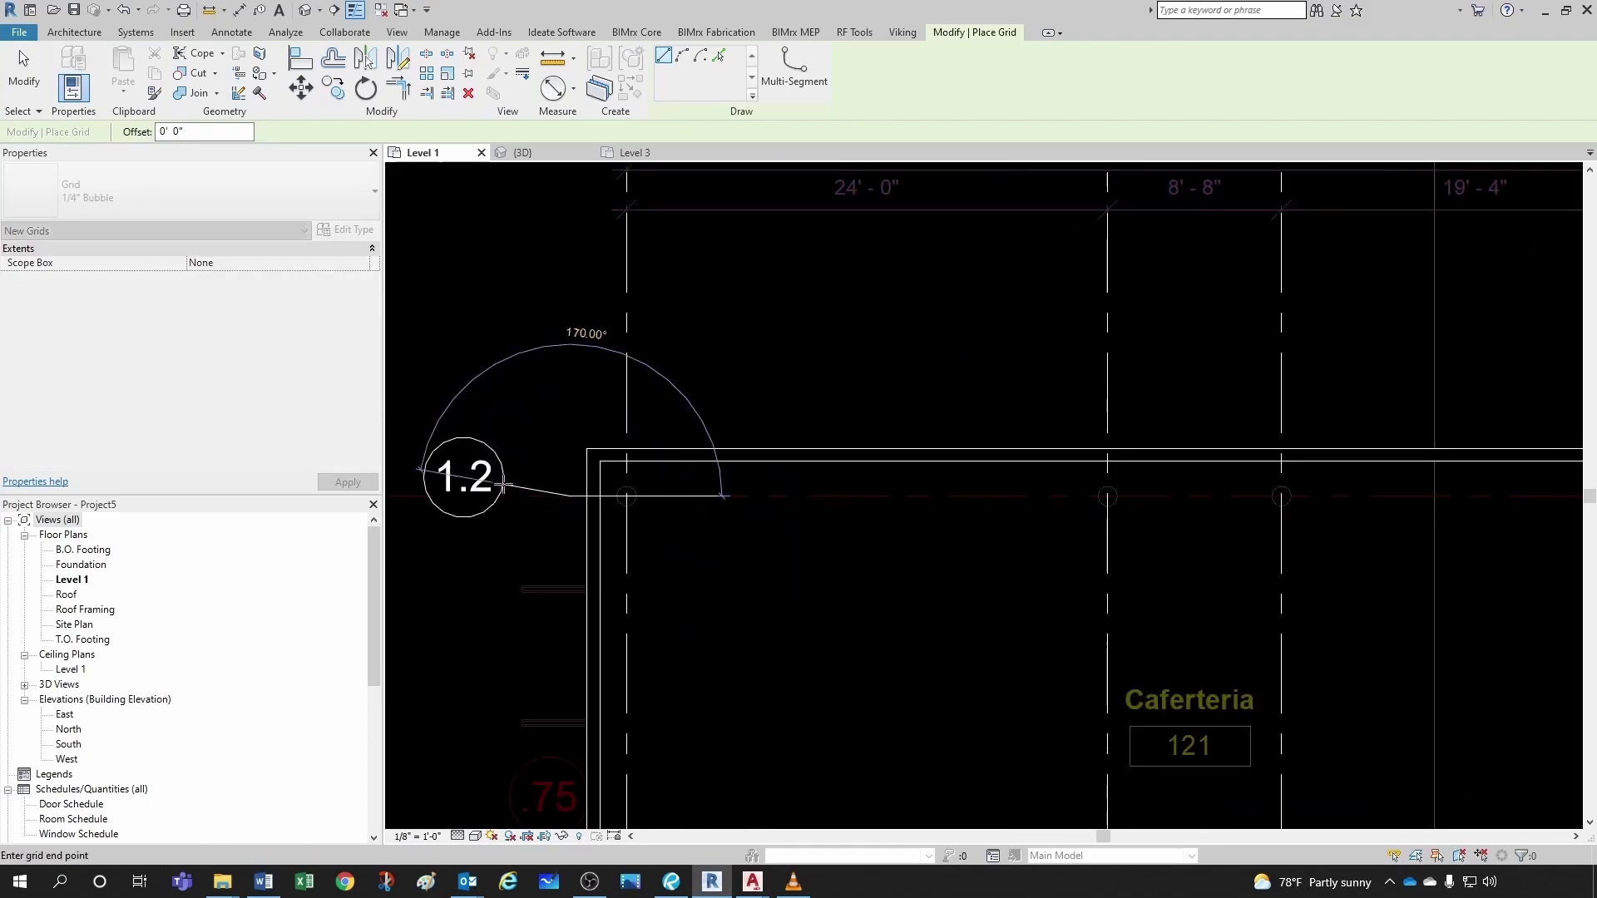
{"action": "scroll", "coordinate": [599, 499], "scroll_direction": "up", "scroll_amount": 3}
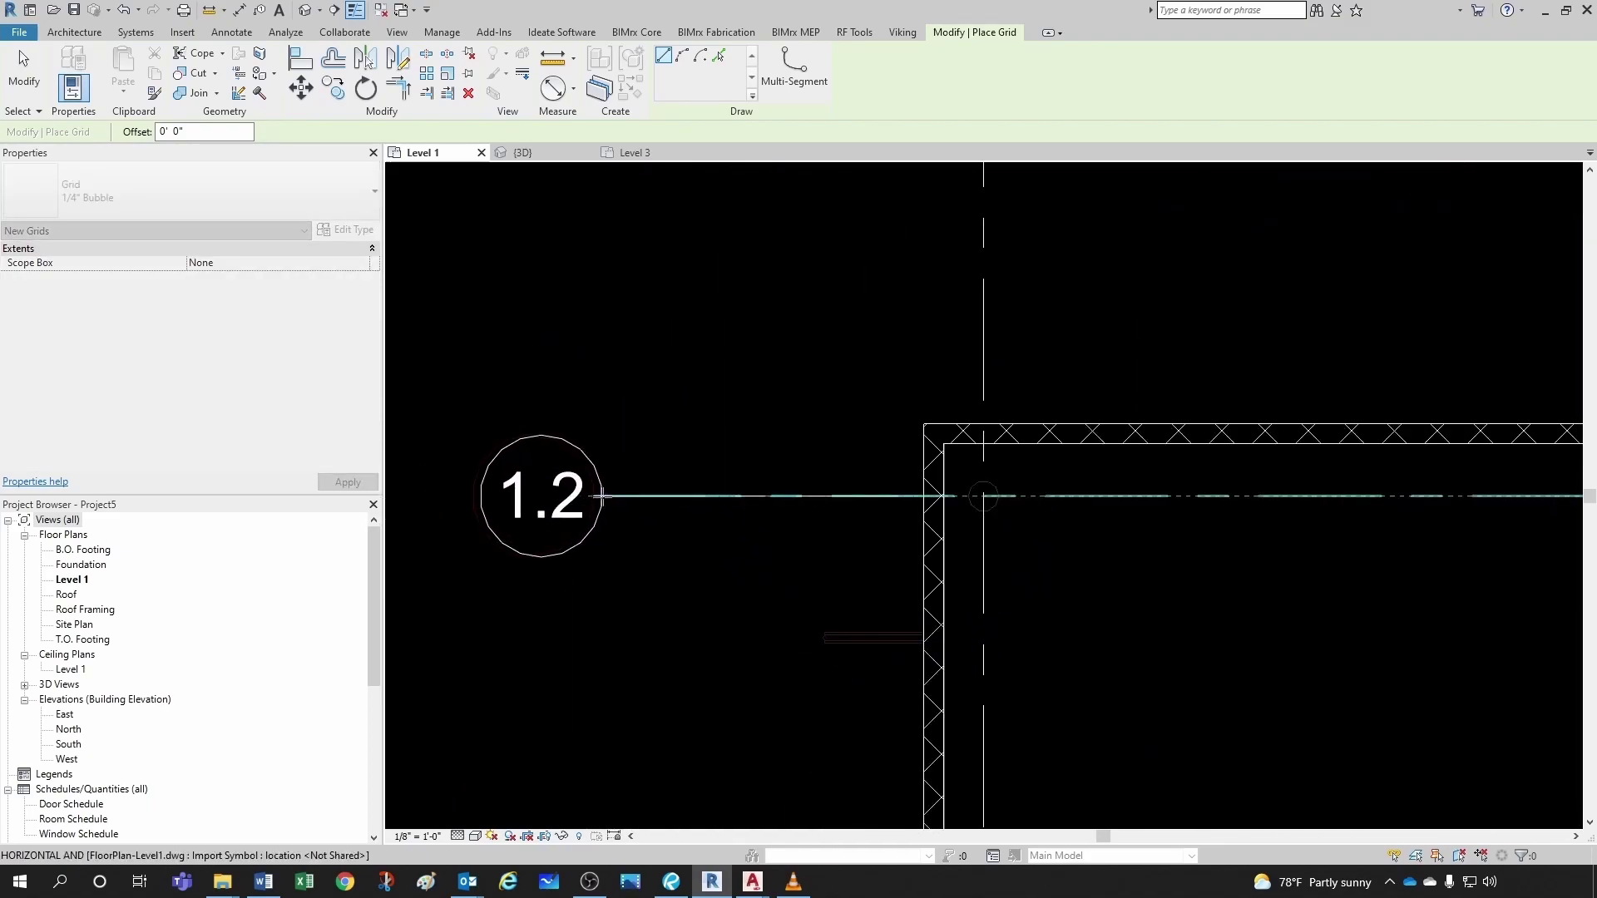
{"action": "left_click", "coordinate": [598, 497]}
{"action": "key", "text": "Escape"}
{"action": "key", "text": "Escape"}
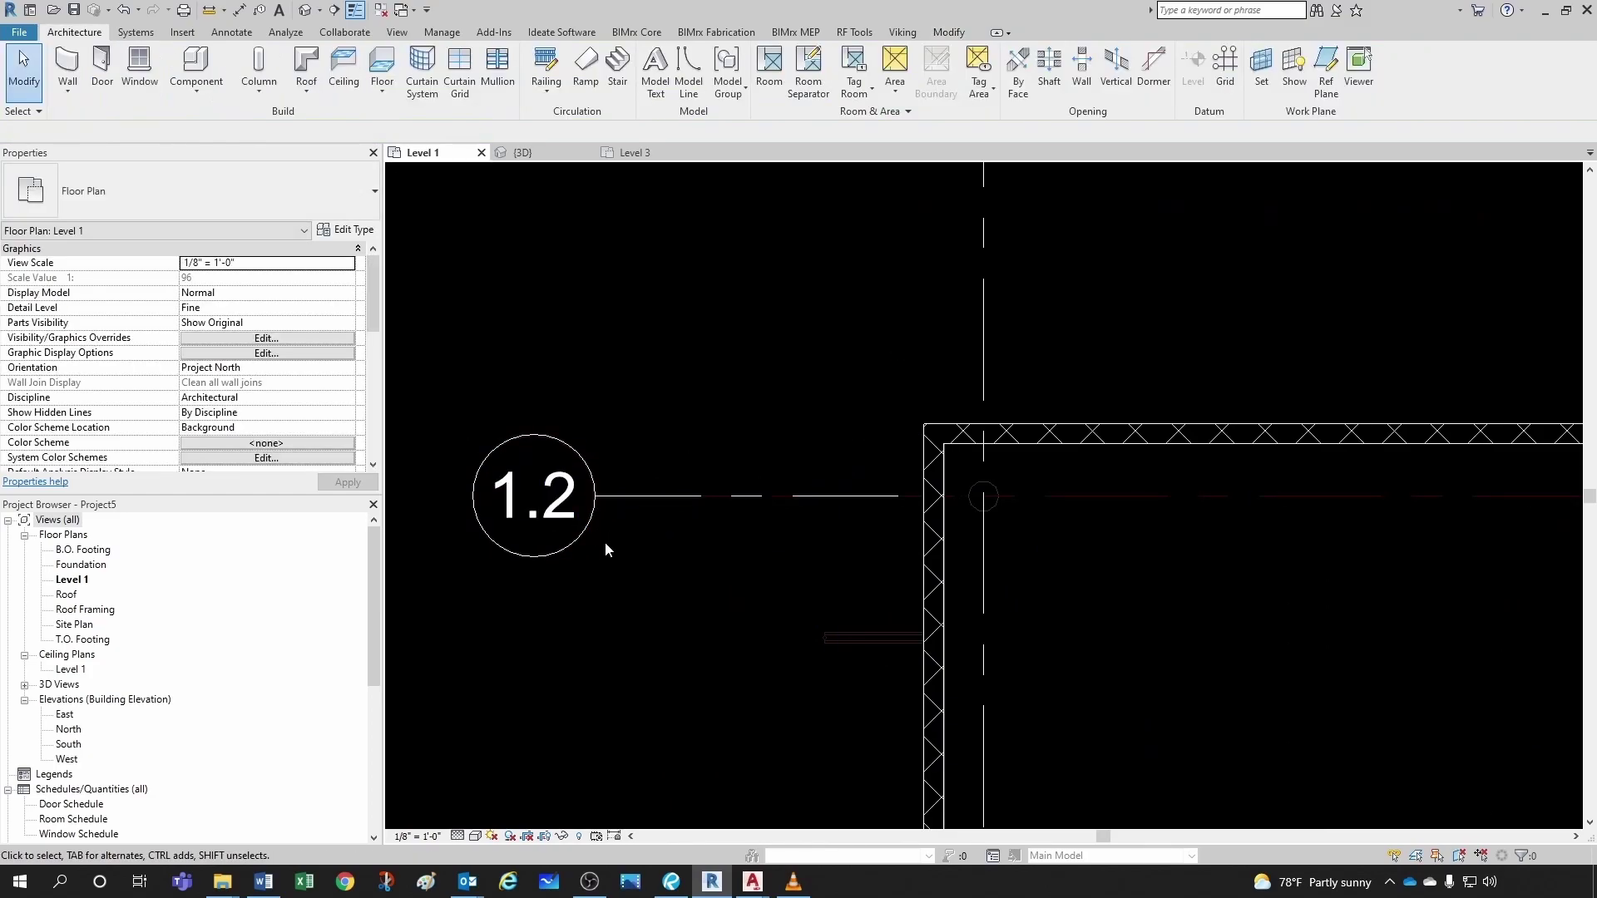
- Rename the new horizontal grid as A
{"action": "left_click", "coordinate": [569, 516]}
{"action": "left_click", "coordinate": [557, 512]}
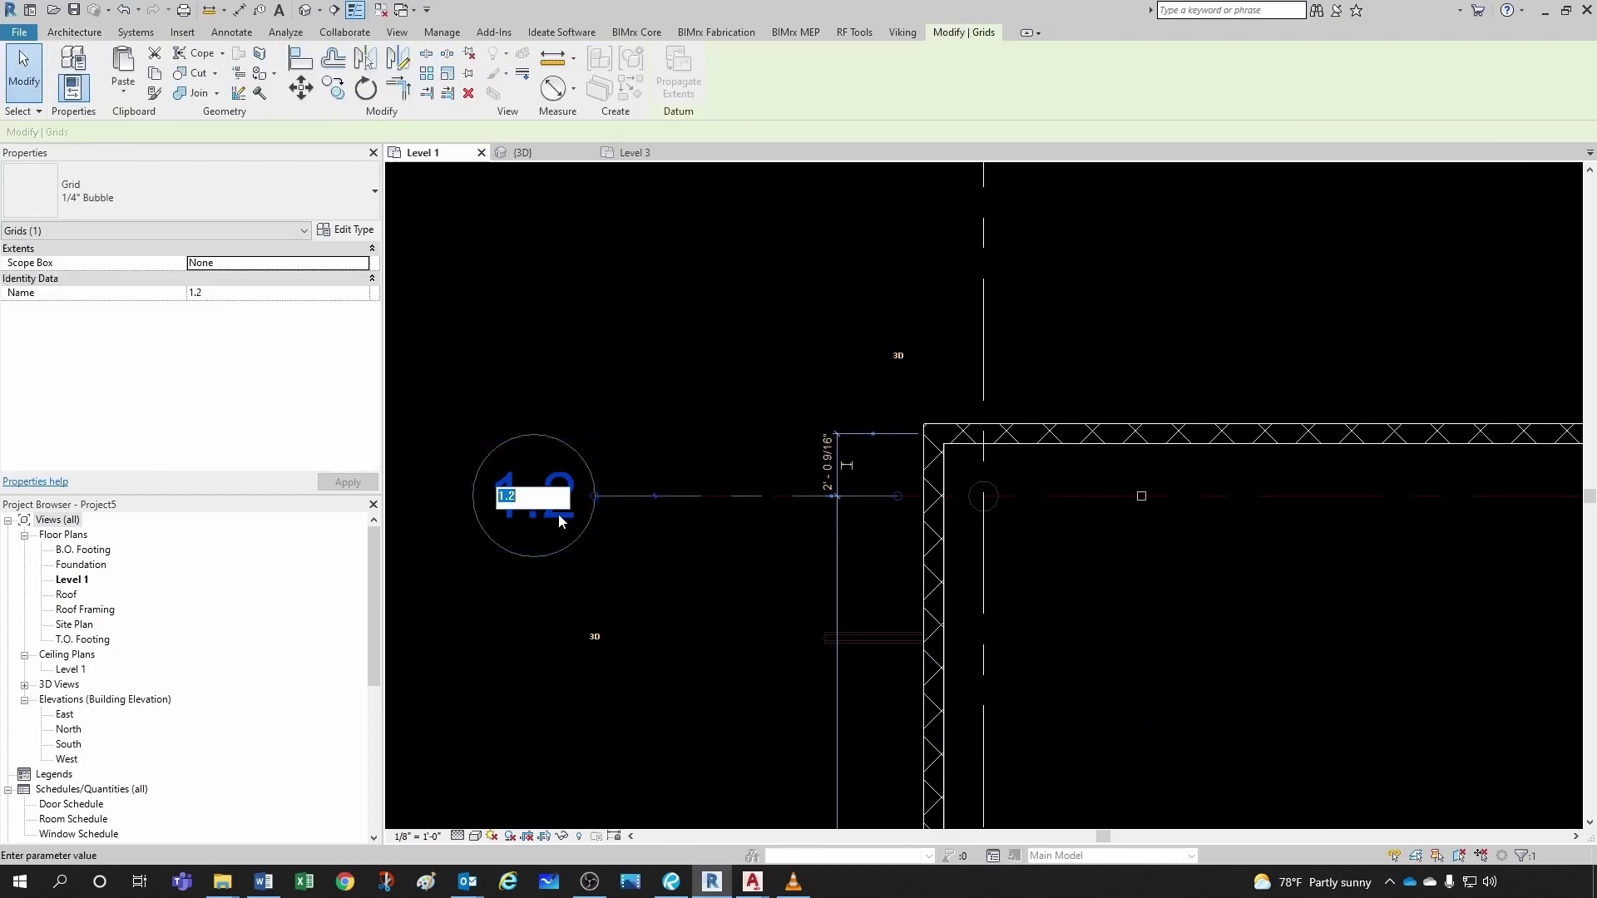
{"action": "left_click", "coordinate": [653, 636]}
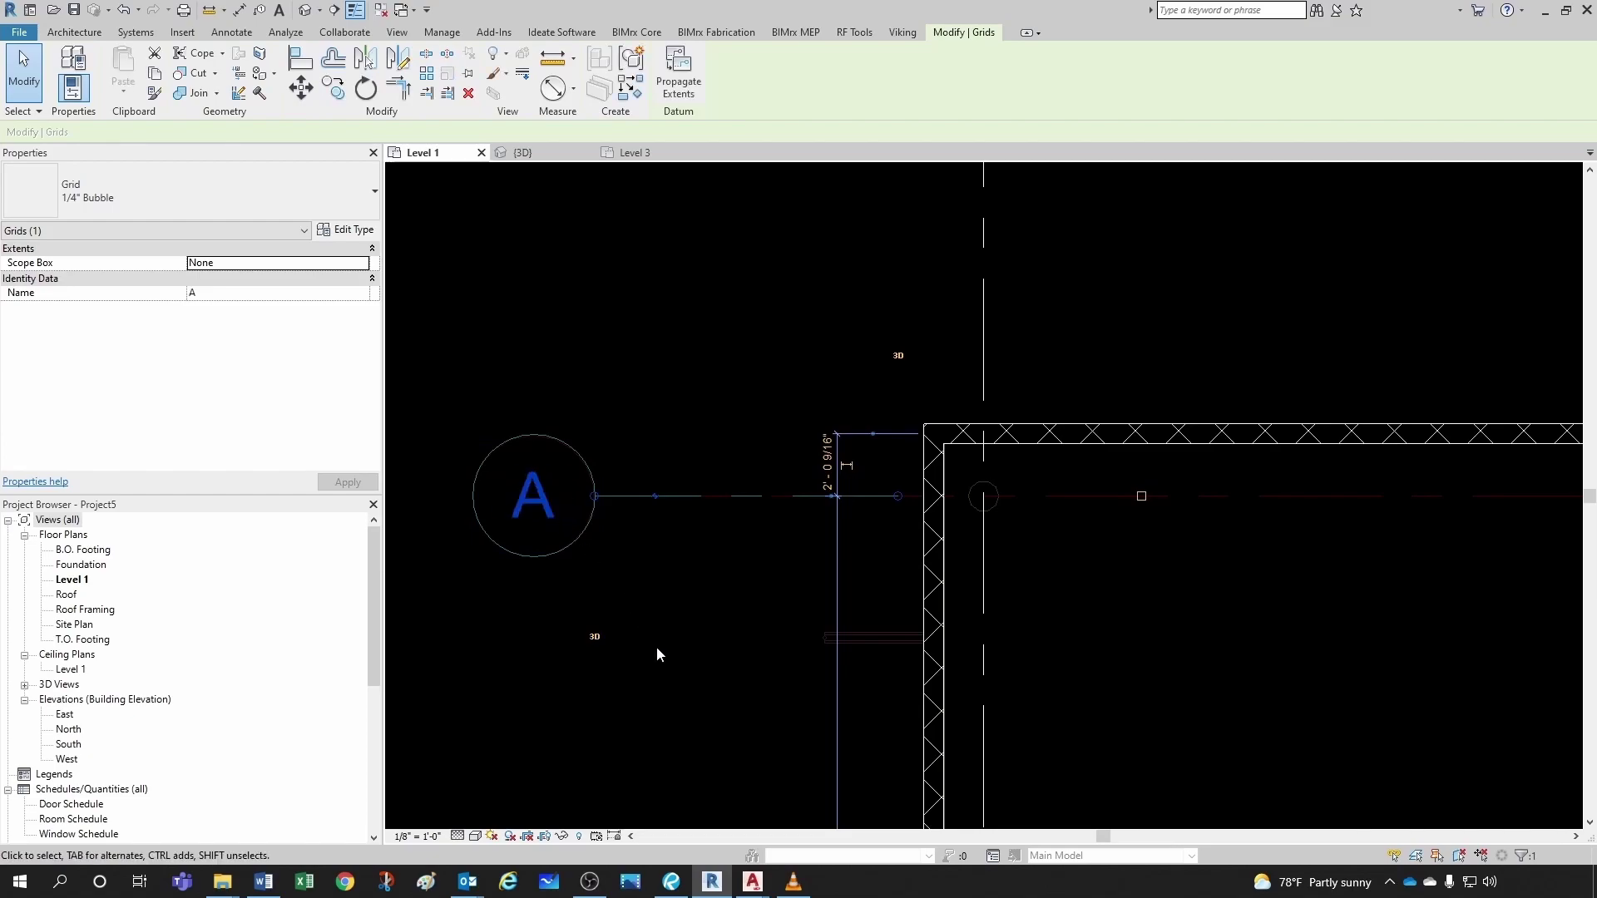
- Draw a horizontal grid over the DWG's grid line B, from the cafeteria's south wall west to align with grid A's bubble
{"action": "scroll", "coordinate": [680, 502], "scroll_direction": "down", "scroll_amount": 3}
{"action": "left_click", "coordinate": [674, 504]}
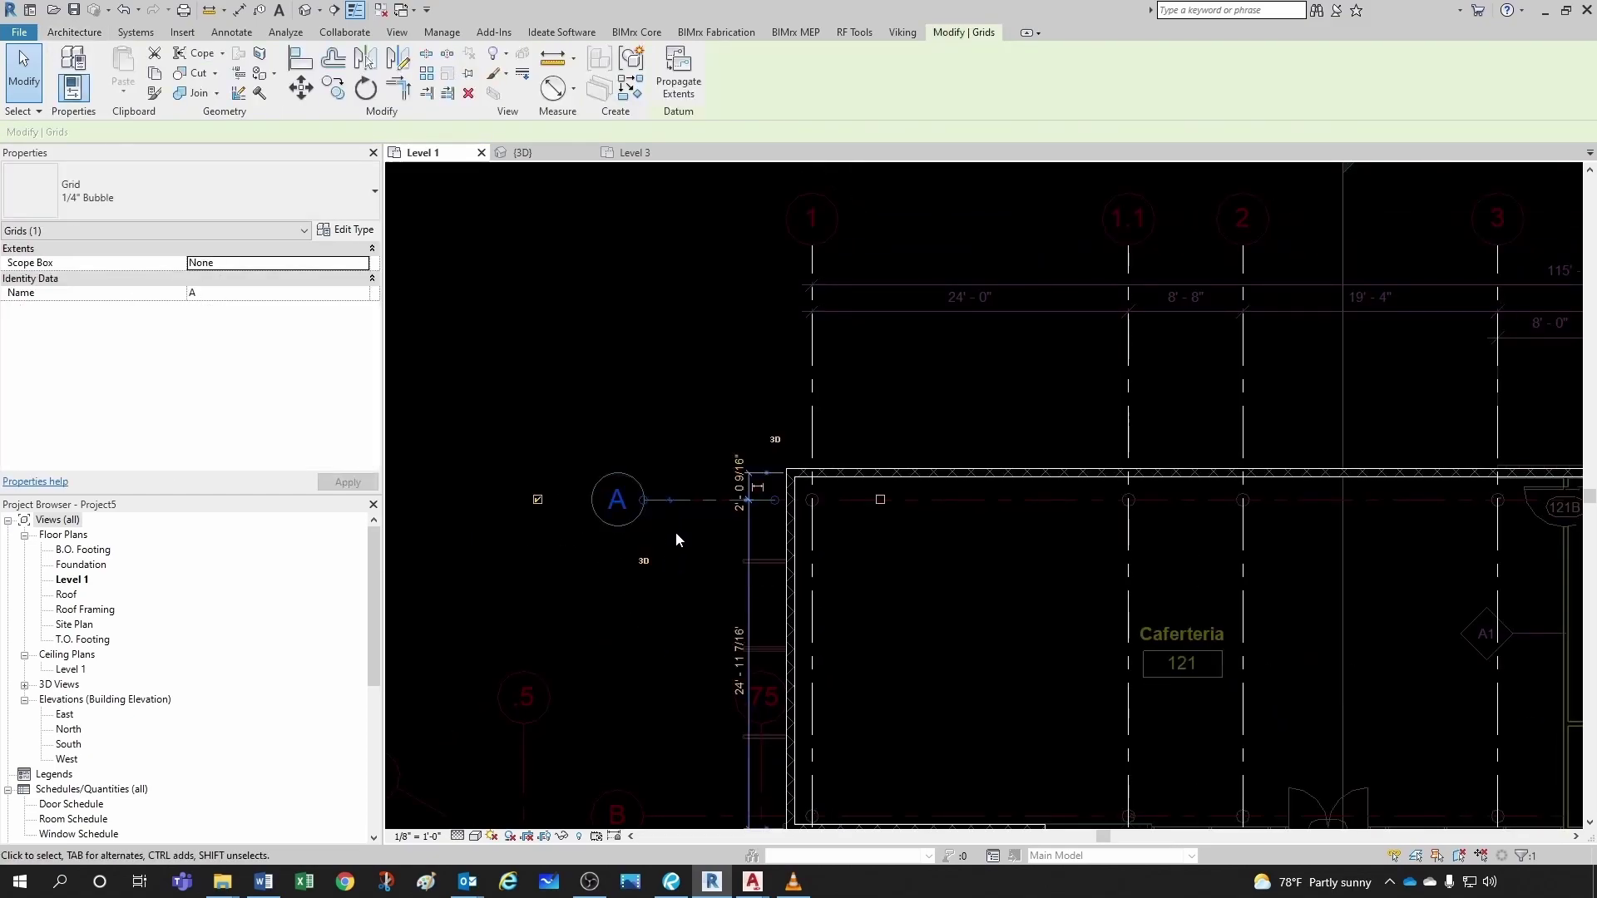
{"action": "key", "text": "g"}
{"action": "key", "text": "r"}
{"action": "scroll", "coordinate": [677, 533], "scroll_direction": "down", "scroll_amount": 4}
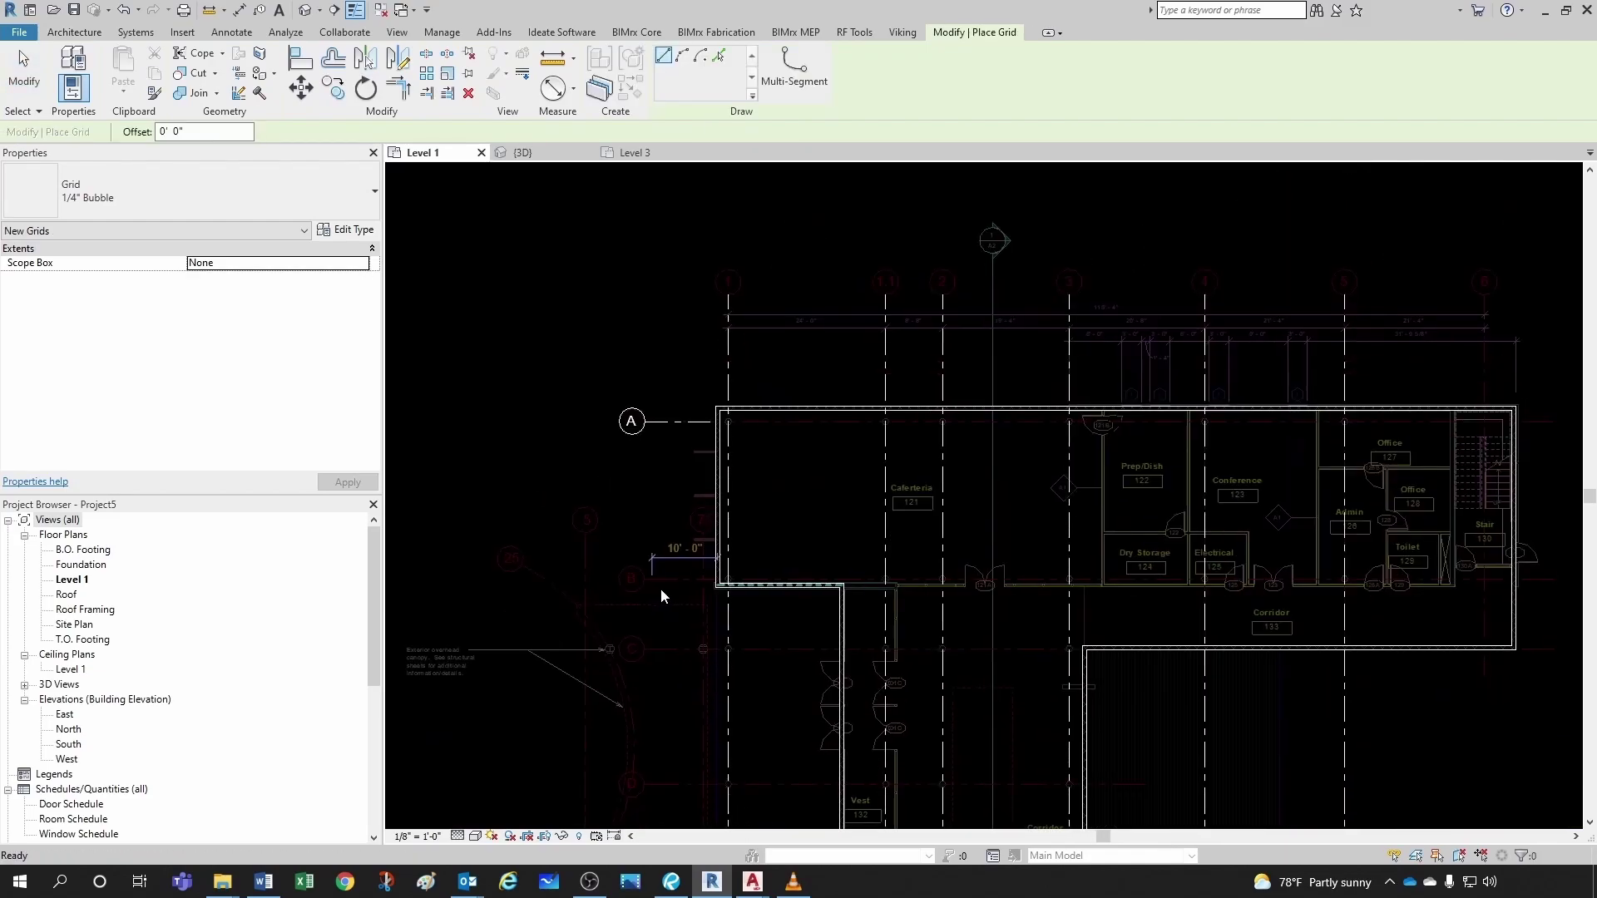
{"action": "scroll", "coordinate": [661, 589], "scroll_direction": "up", "scroll_amount": 5}
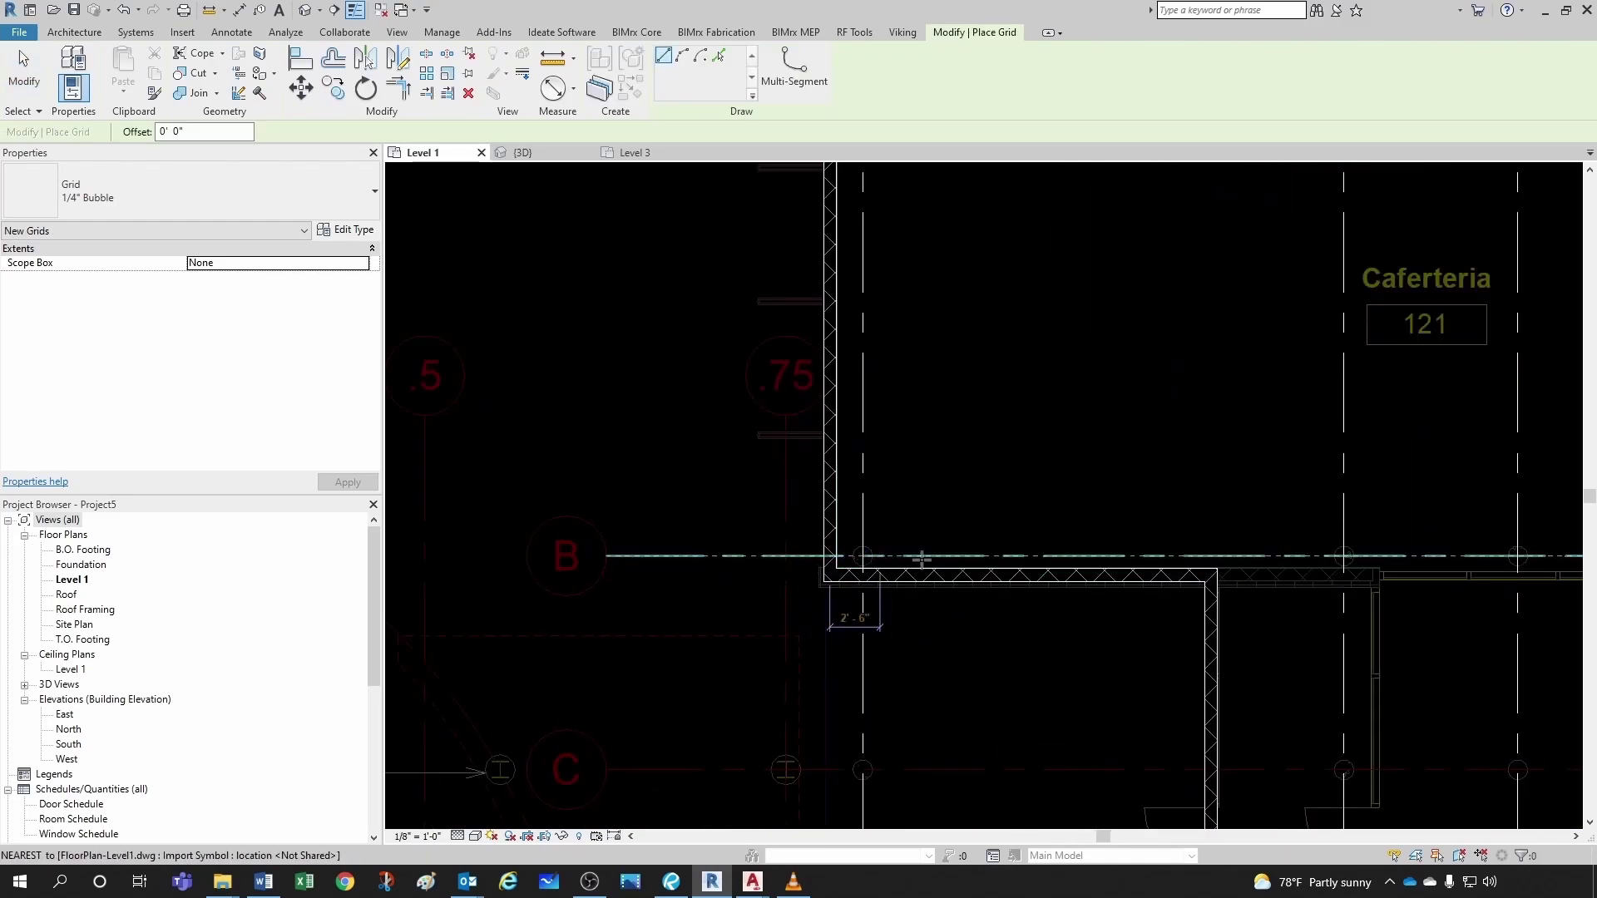
{"action": "left_click", "coordinate": [1019, 556]}
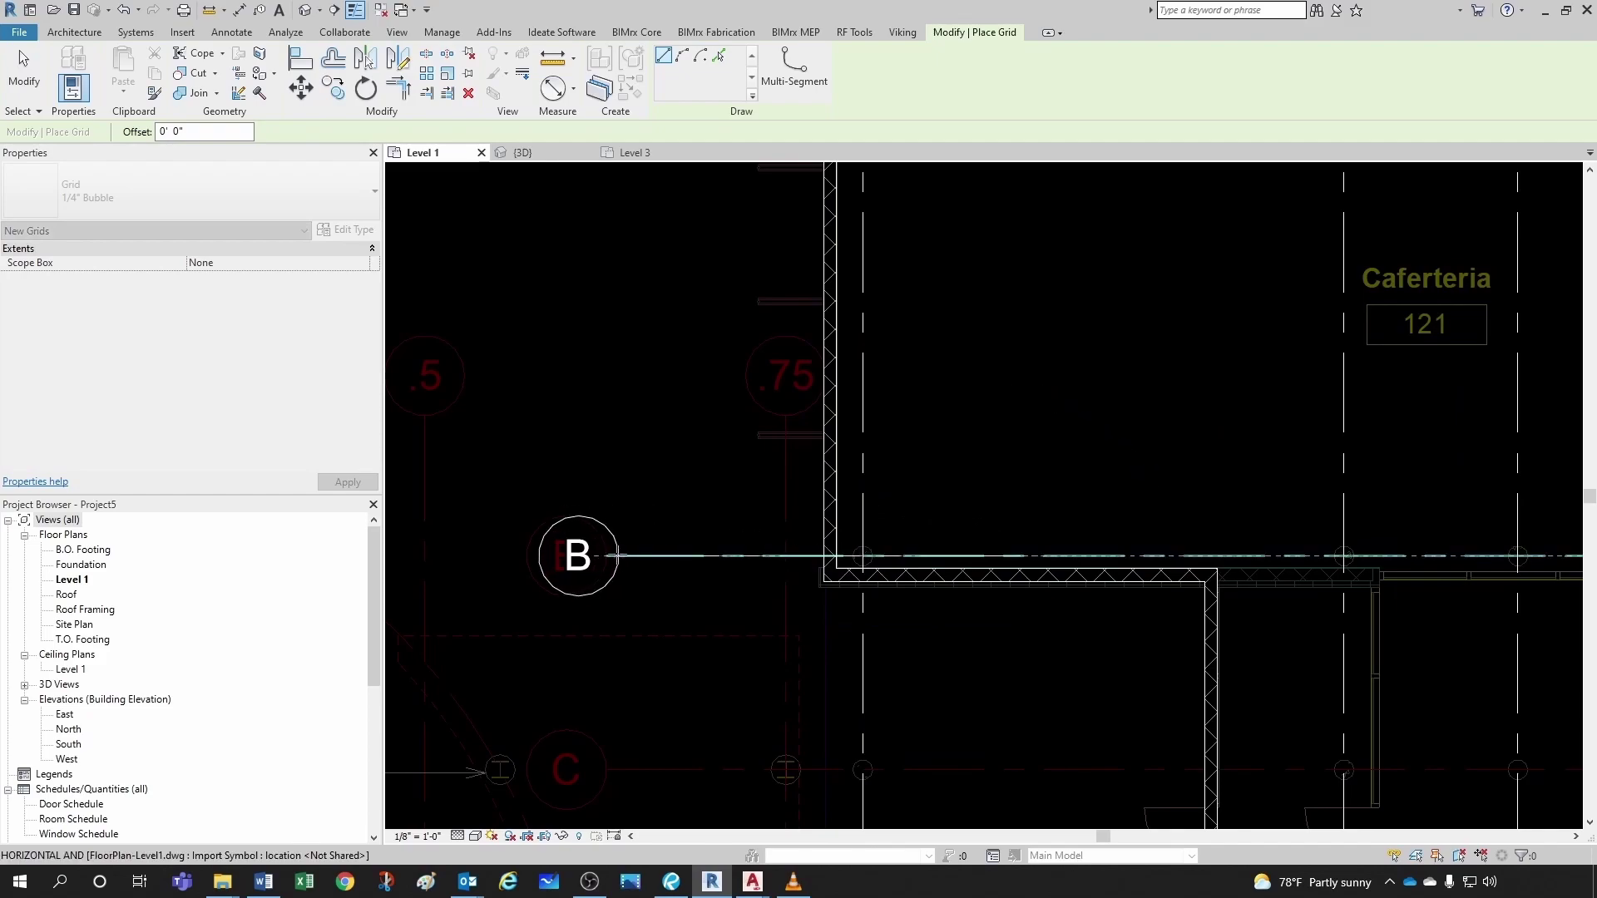
{"action": "left_click", "coordinate": [609, 555]}
- Draw a horizontal grid over the DWG's grid line C, from its endpoint east of Corridor 133 west to align with grid B's bubble
{"action": "scroll", "coordinate": [764, 545], "scroll_direction": "down", "scroll_amount": 5}
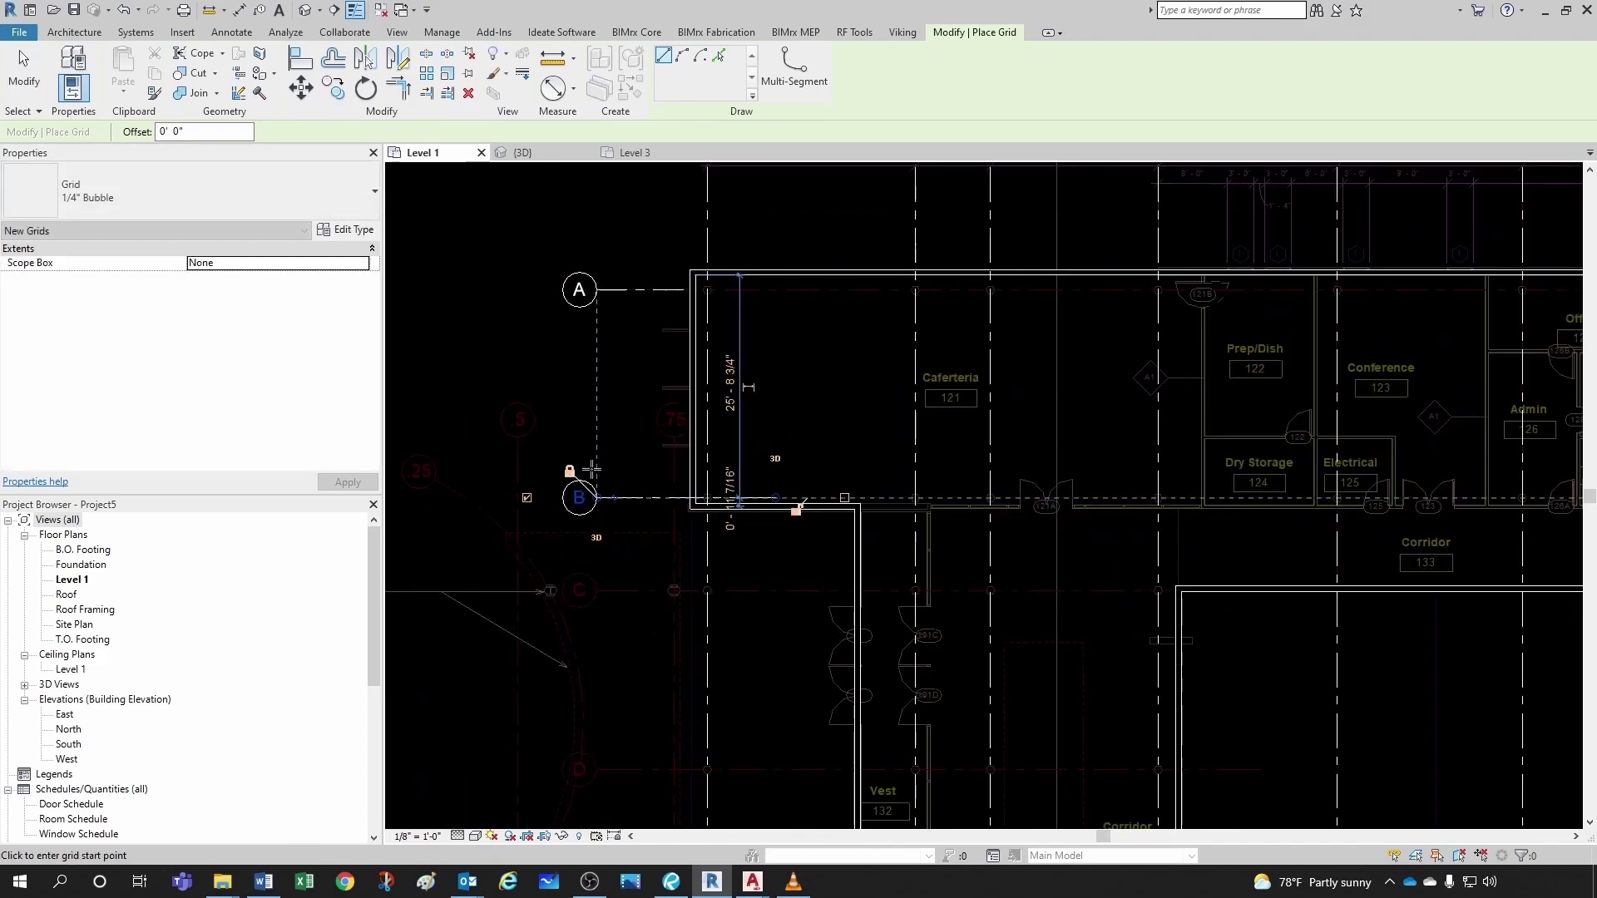
{"action": "scroll", "coordinate": [764, 545], "scroll_direction": "up", "scroll_amount": 3}
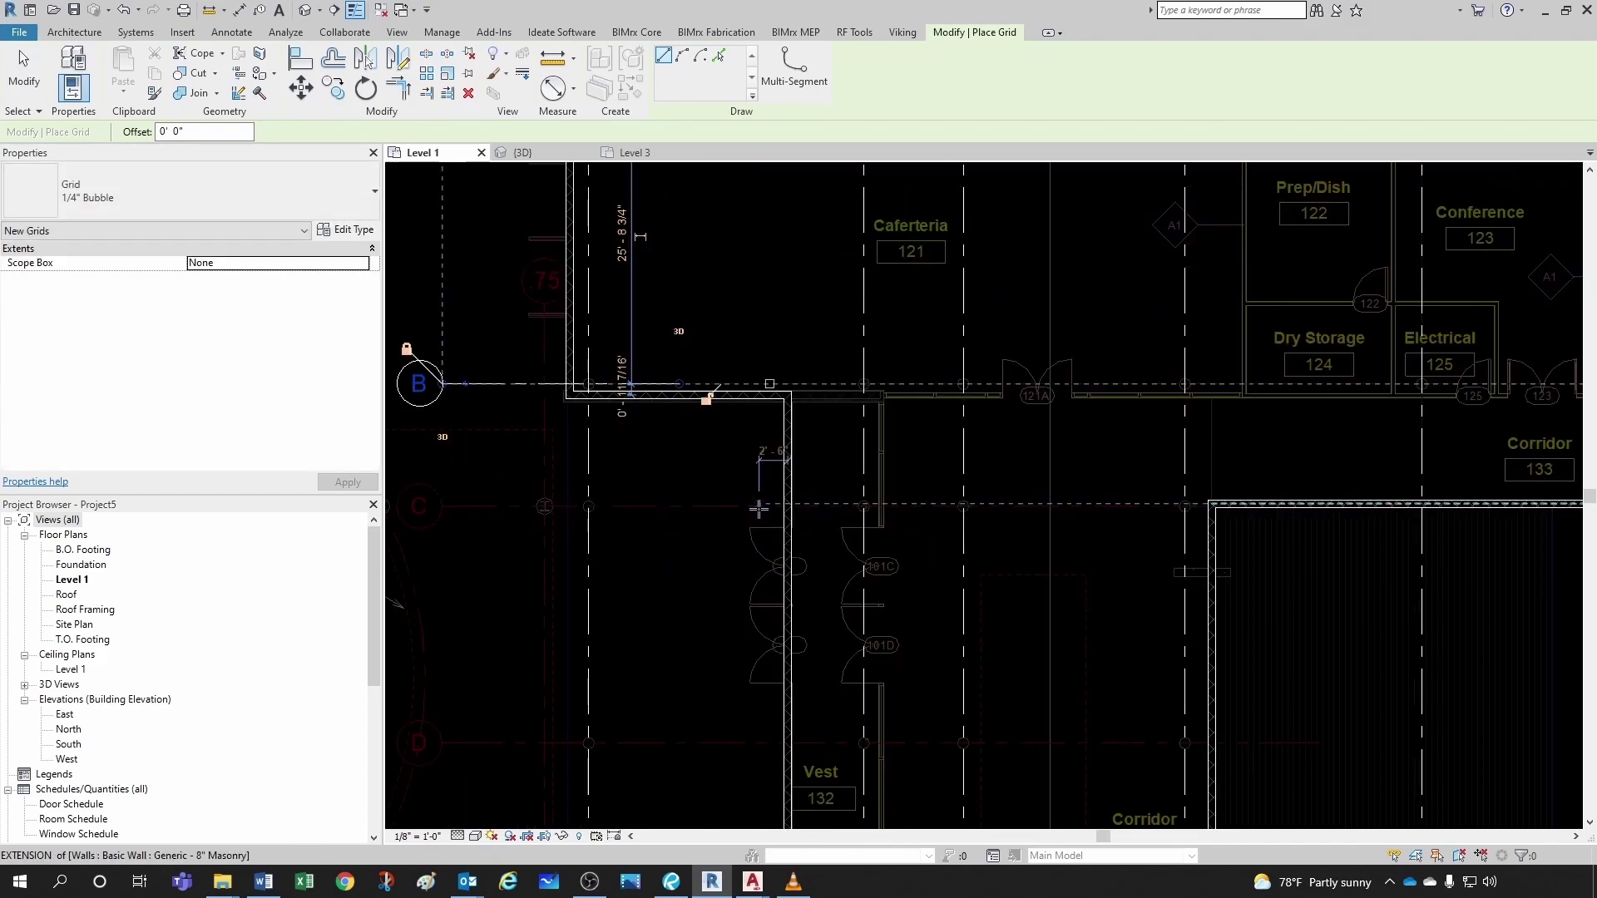
{"action": "scroll", "coordinate": [772, 520], "scroll_direction": "down", "scroll_amount": 5}
{"action": "scroll", "coordinate": [1135, 528], "scroll_direction": "up", "scroll_amount": 5}
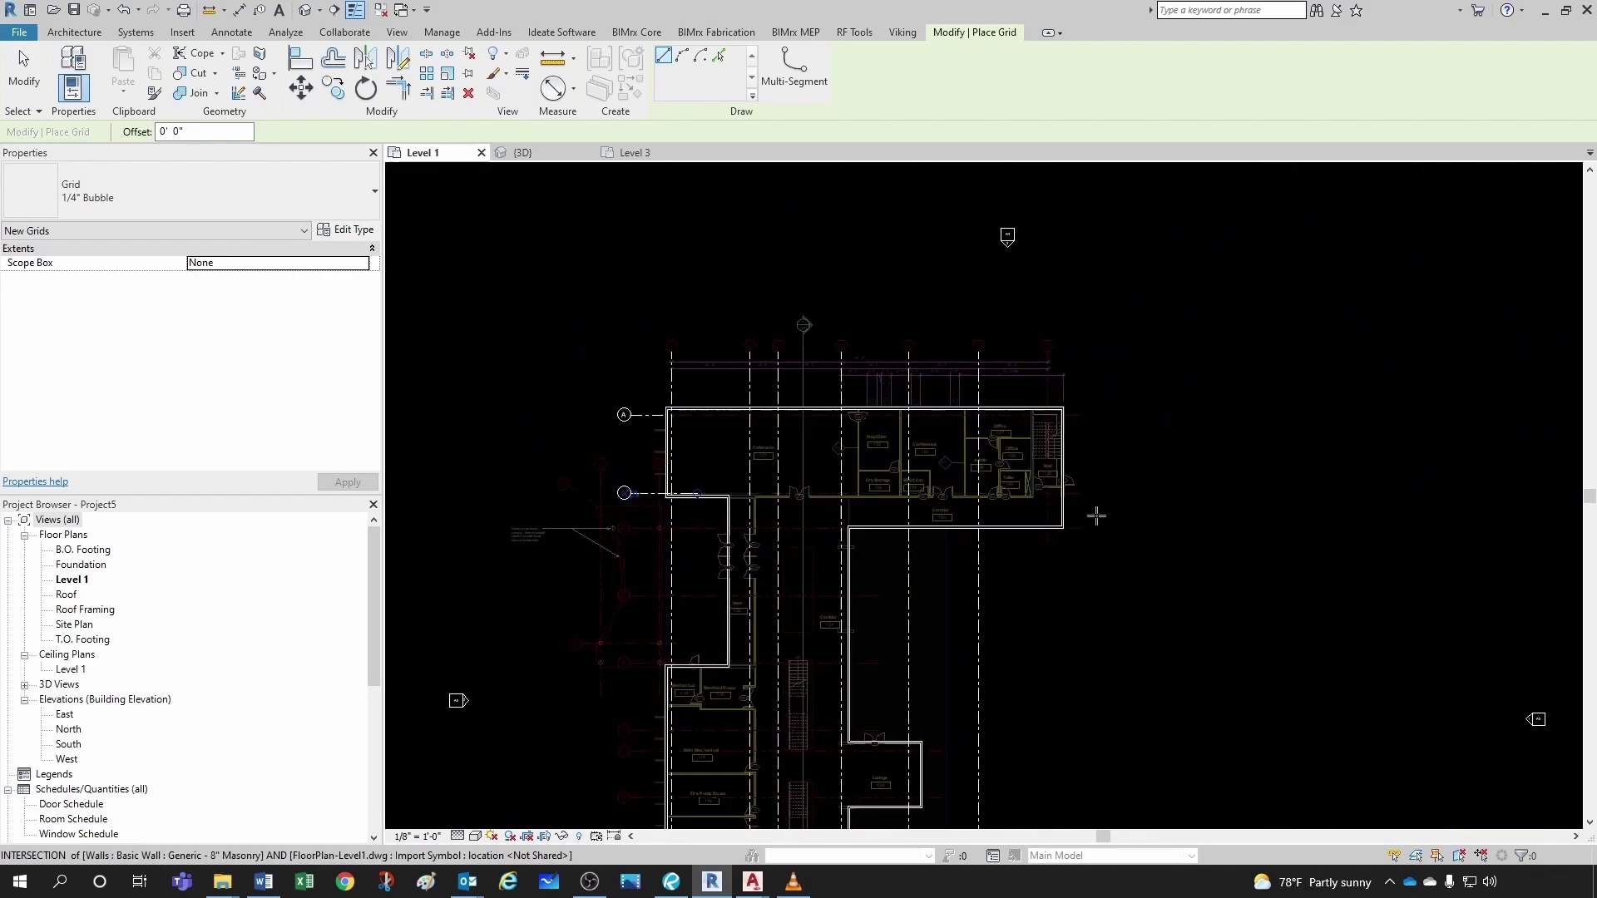
{"action": "scroll", "coordinate": [1126, 516], "scroll_direction": "up", "scroll_amount": 2}
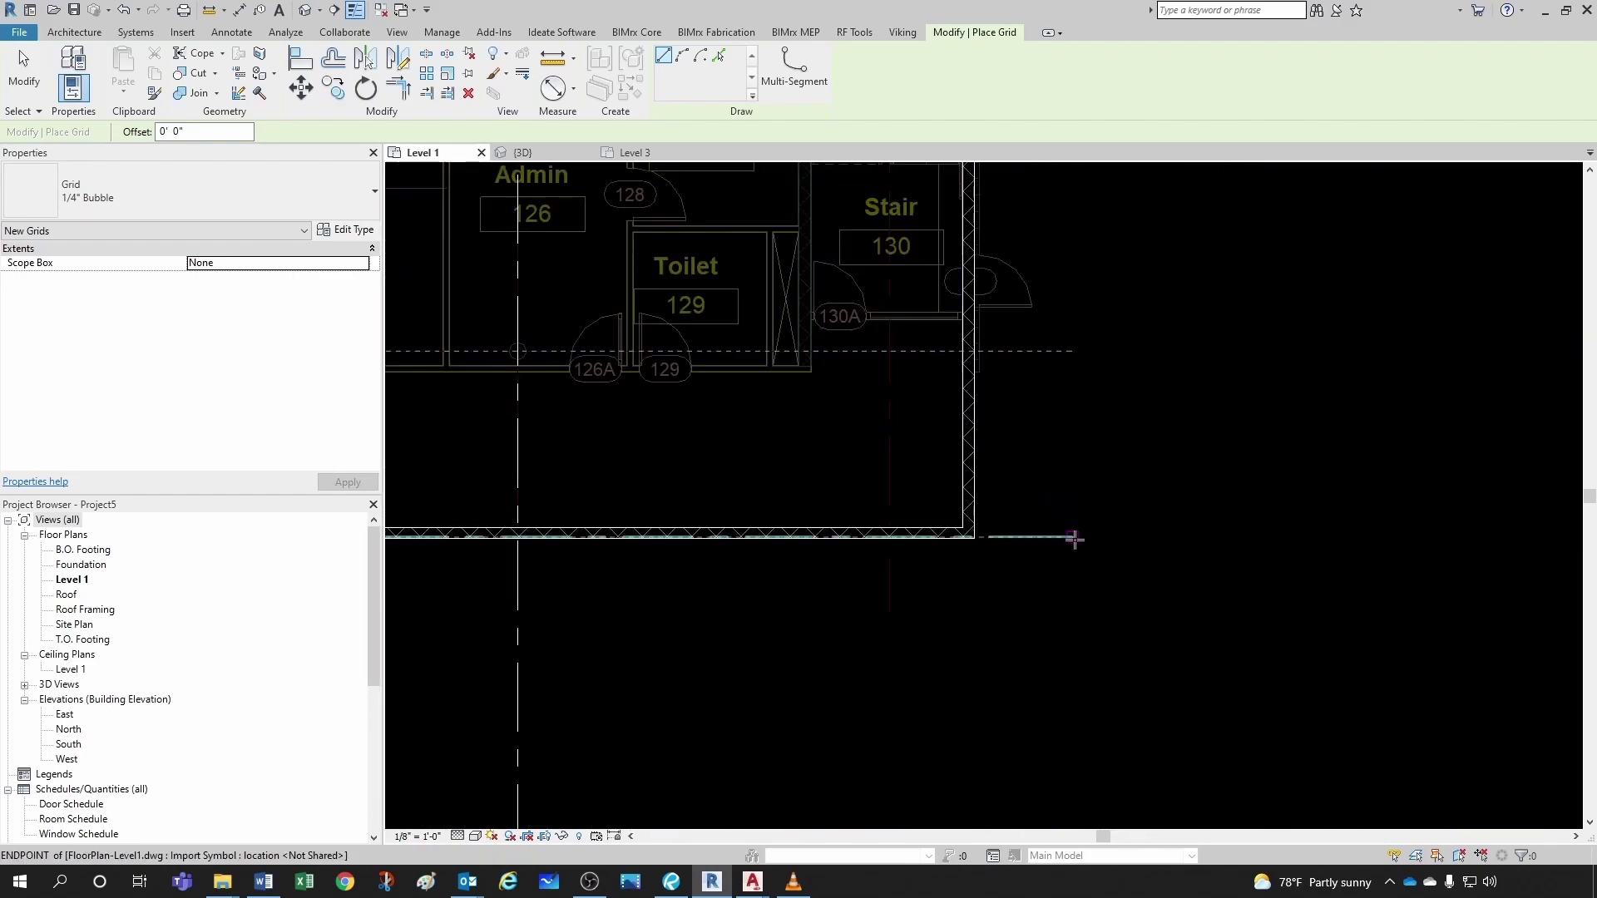
{"action": "scroll", "coordinate": [919, 521], "scroll_direction": "down", "scroll_amount": 7}
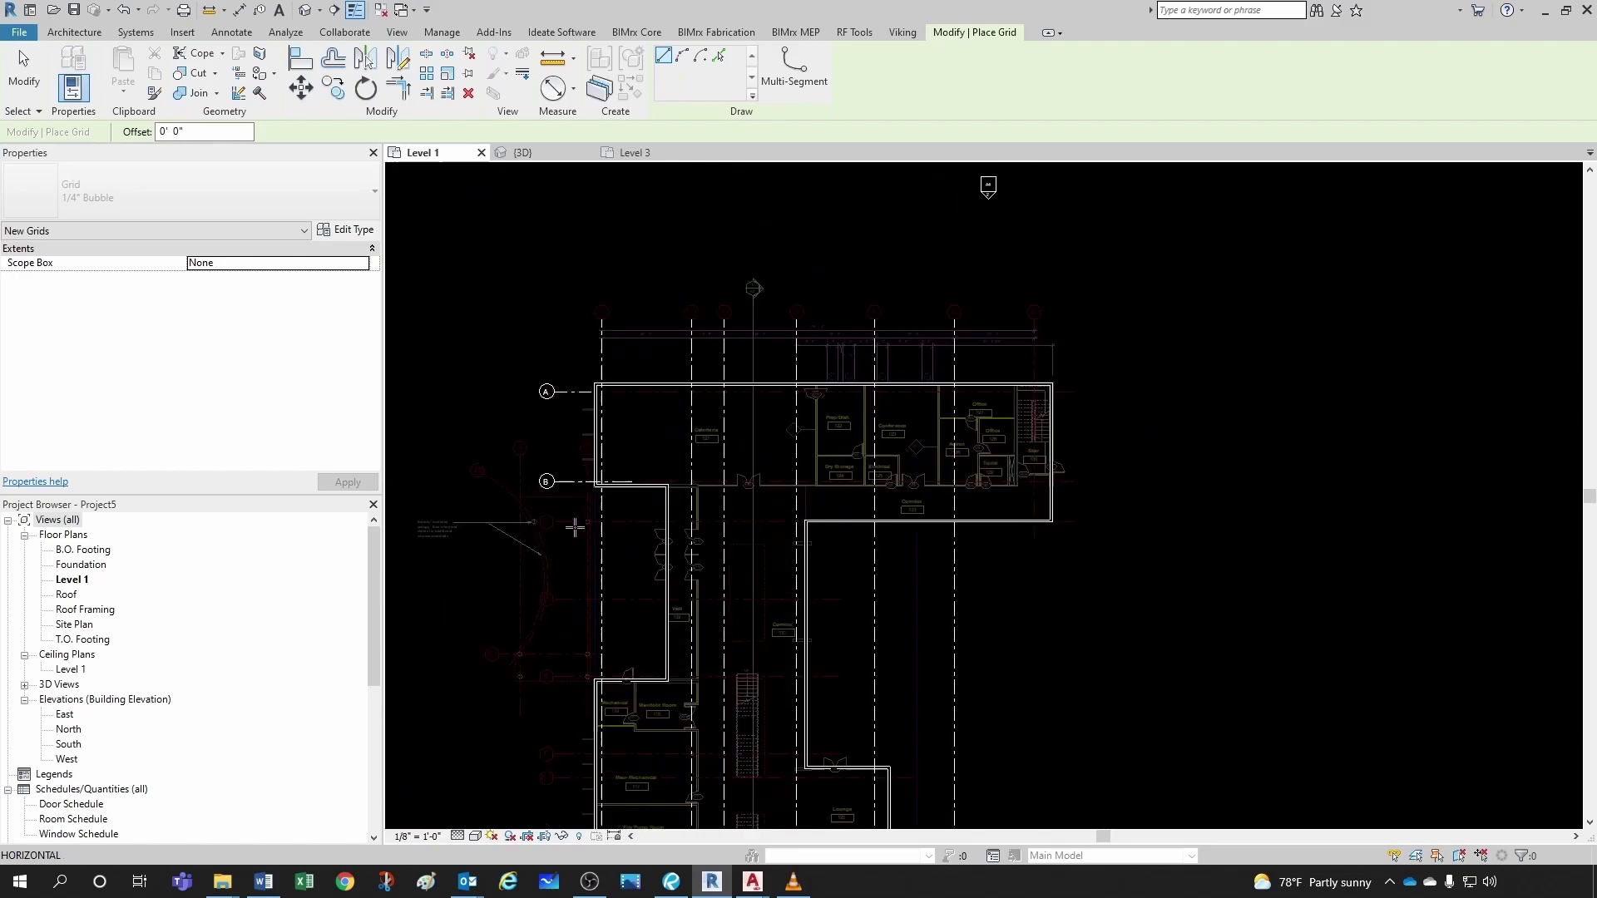
{"action": "scroll", "coordinate": [572, 516], "scroll_direction": "up", "scroll_amount": 3}
{"action": "scroll", "coordinate": [574, 512], "scroll_direction": "up", "scroll_amount": 4}
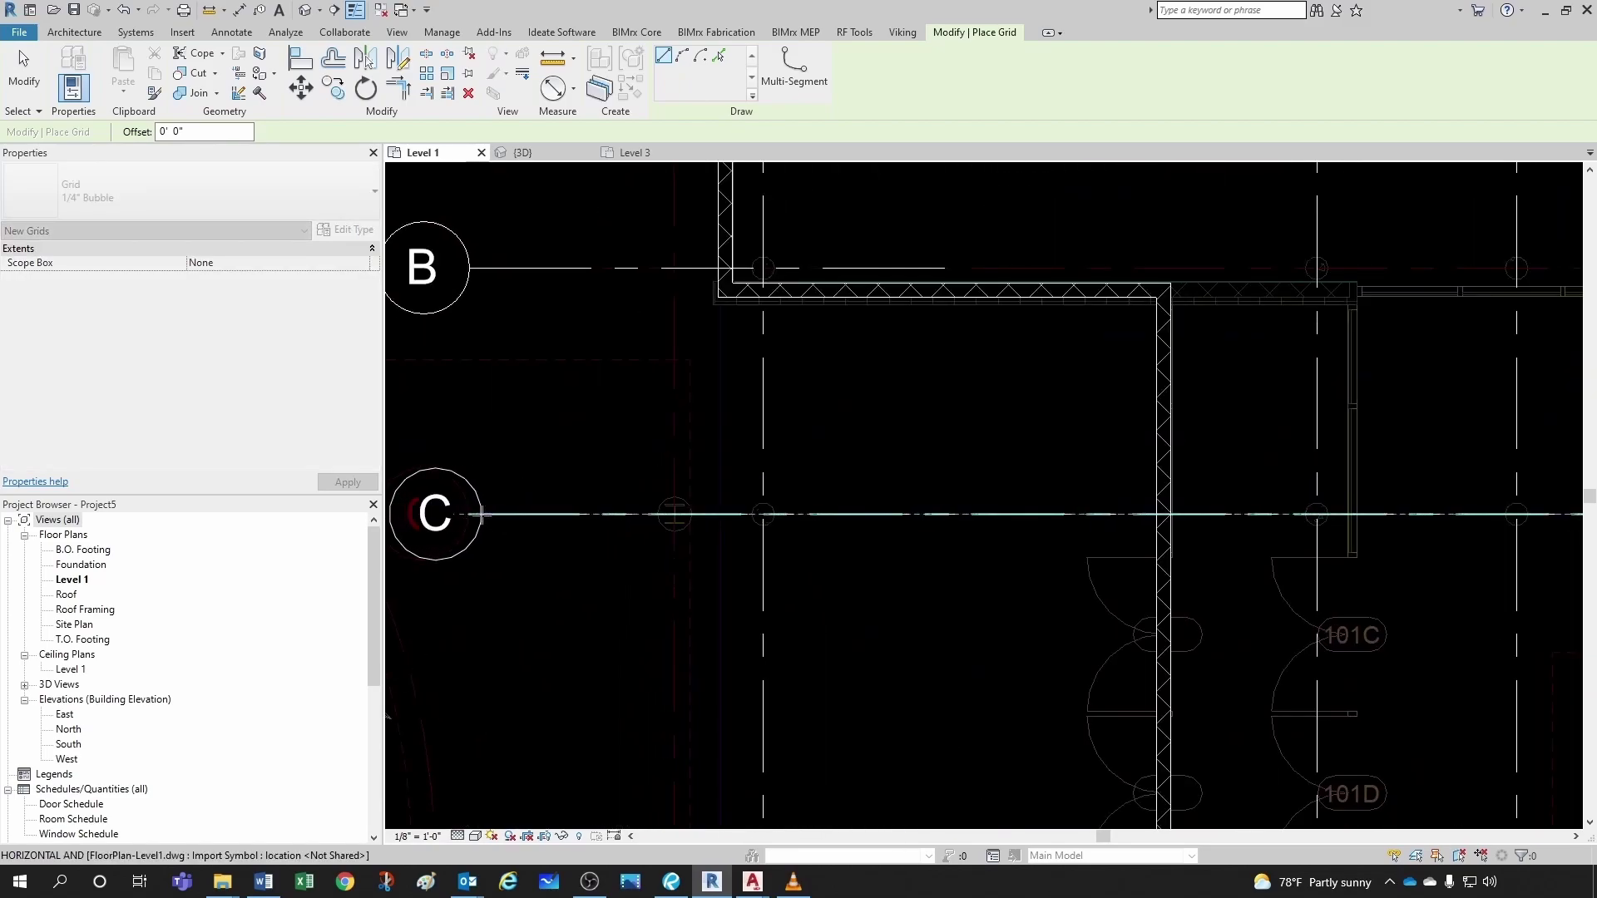
{"action": "left_click", "coordinate": [470, 514]}
- Draw a horizontal grid over the DWG's grid line D, from its endpoint east of Corridor 131 west to align with grid C's bubble
{"action": "scroll", "coordinate": [823, 499], "scroll_direction": "down", "scroll_amount": 5}
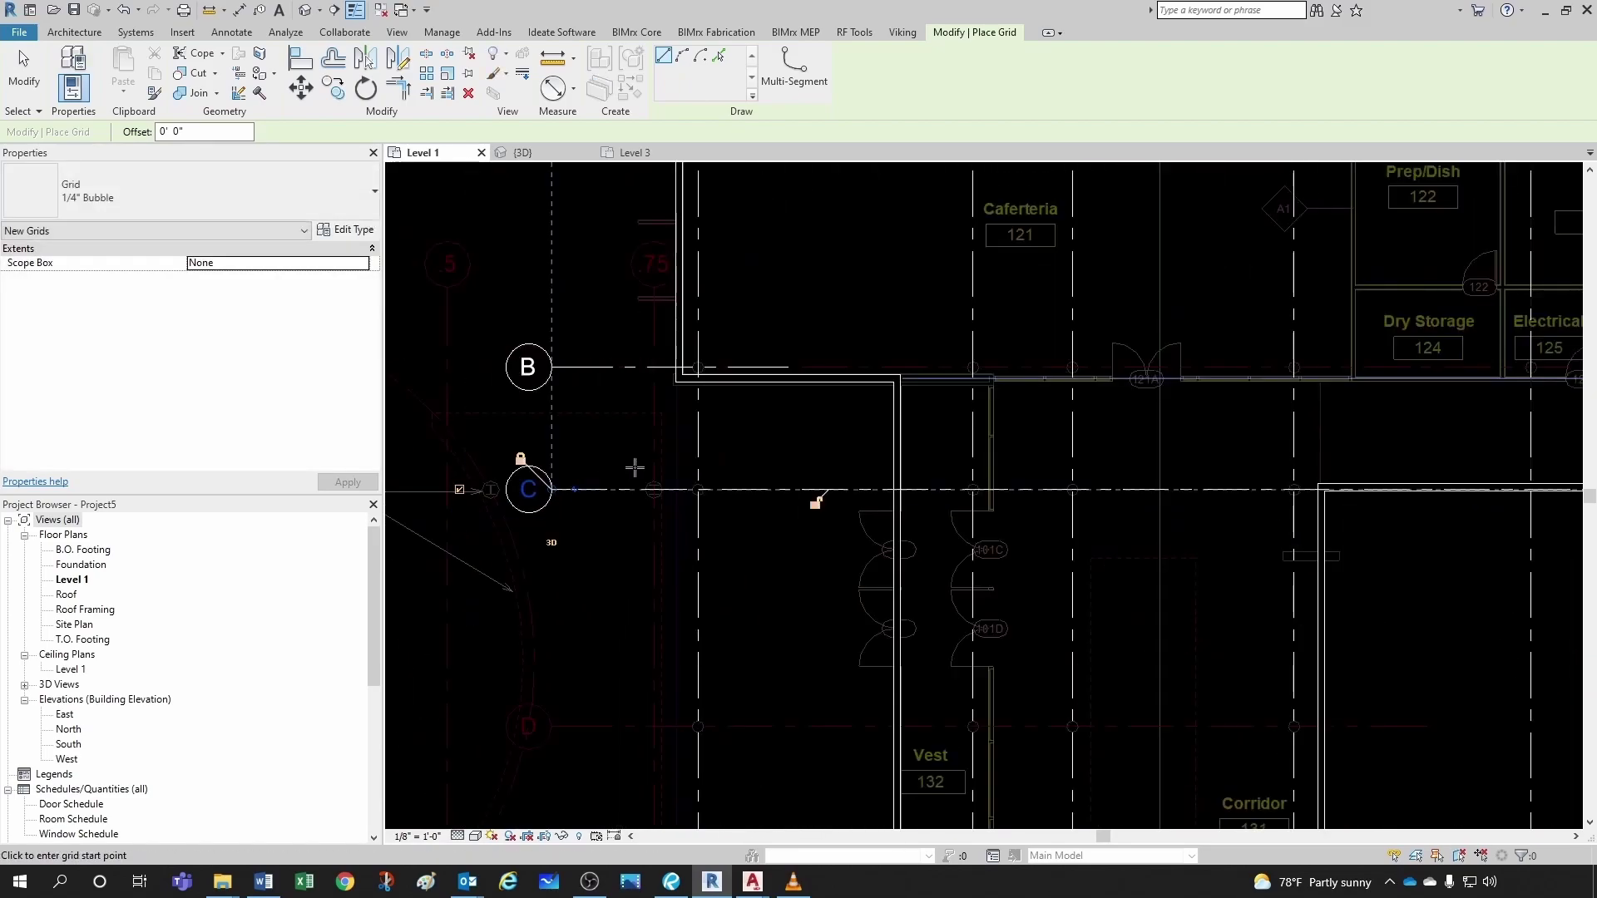
{"action": "scroll", "coordinate": [636, 599], "scroll_direction": "up", "scroll_amount": 3}
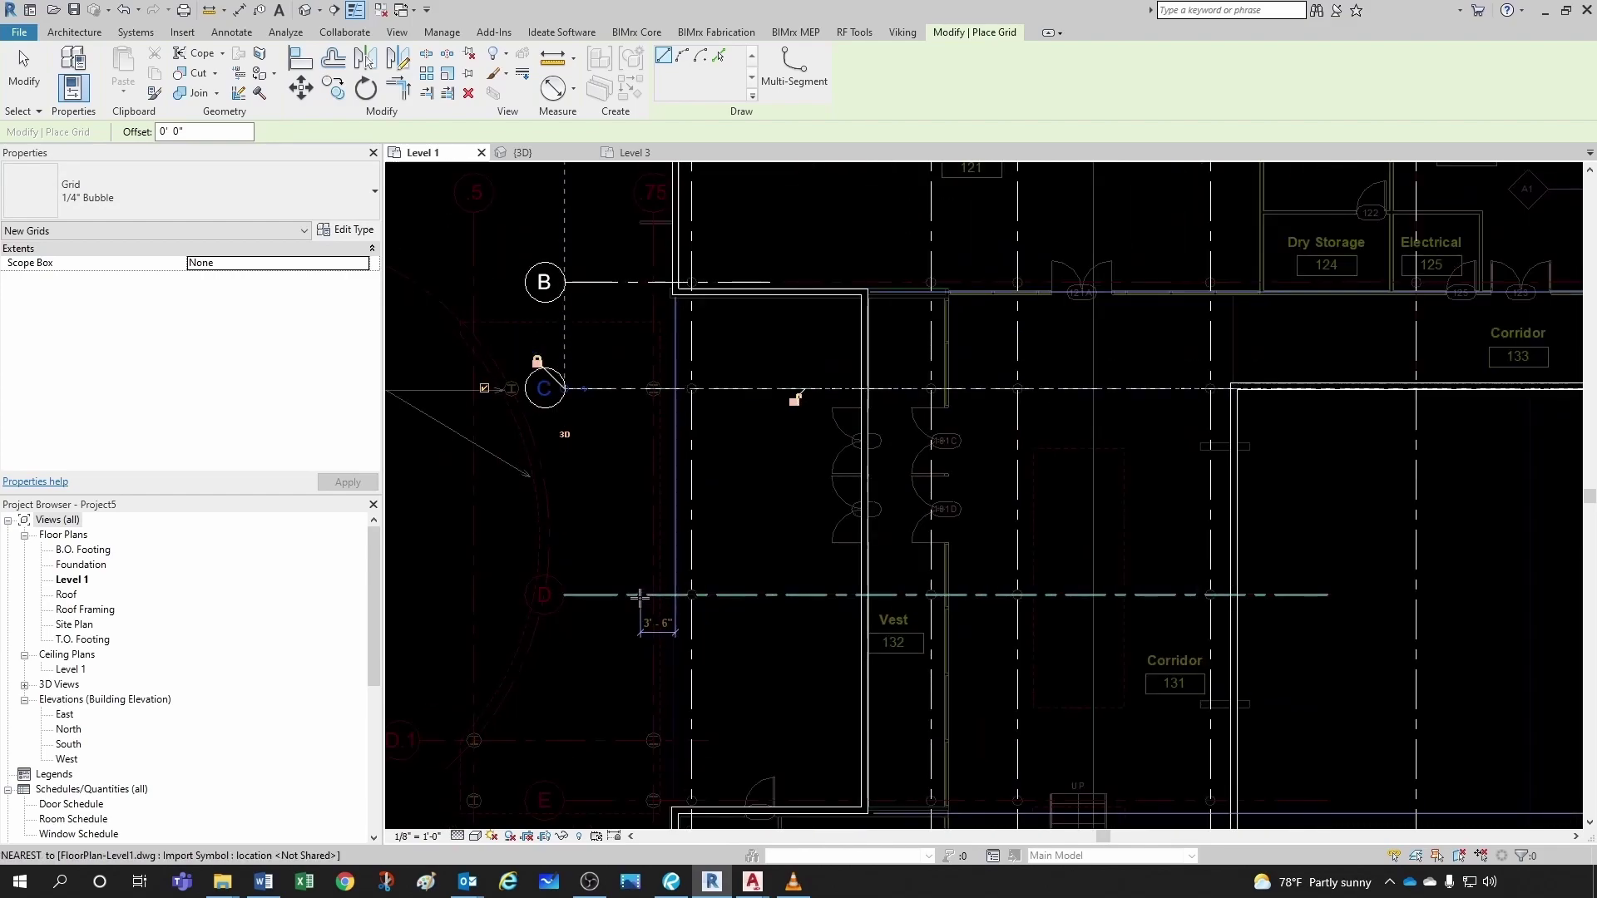
{"action": "scroll", "coordinate": [716, 496], "scroll_direction": "down", "scroll_amount": 4}
{"action": "scroll", "coordinate": [985, 620], "scroll_direction": "up", "scroll_amount": 4}
{"action": "scroll", "coordinate": [978, 599], "scroll_direction": "up", "scroll_amount": 1}
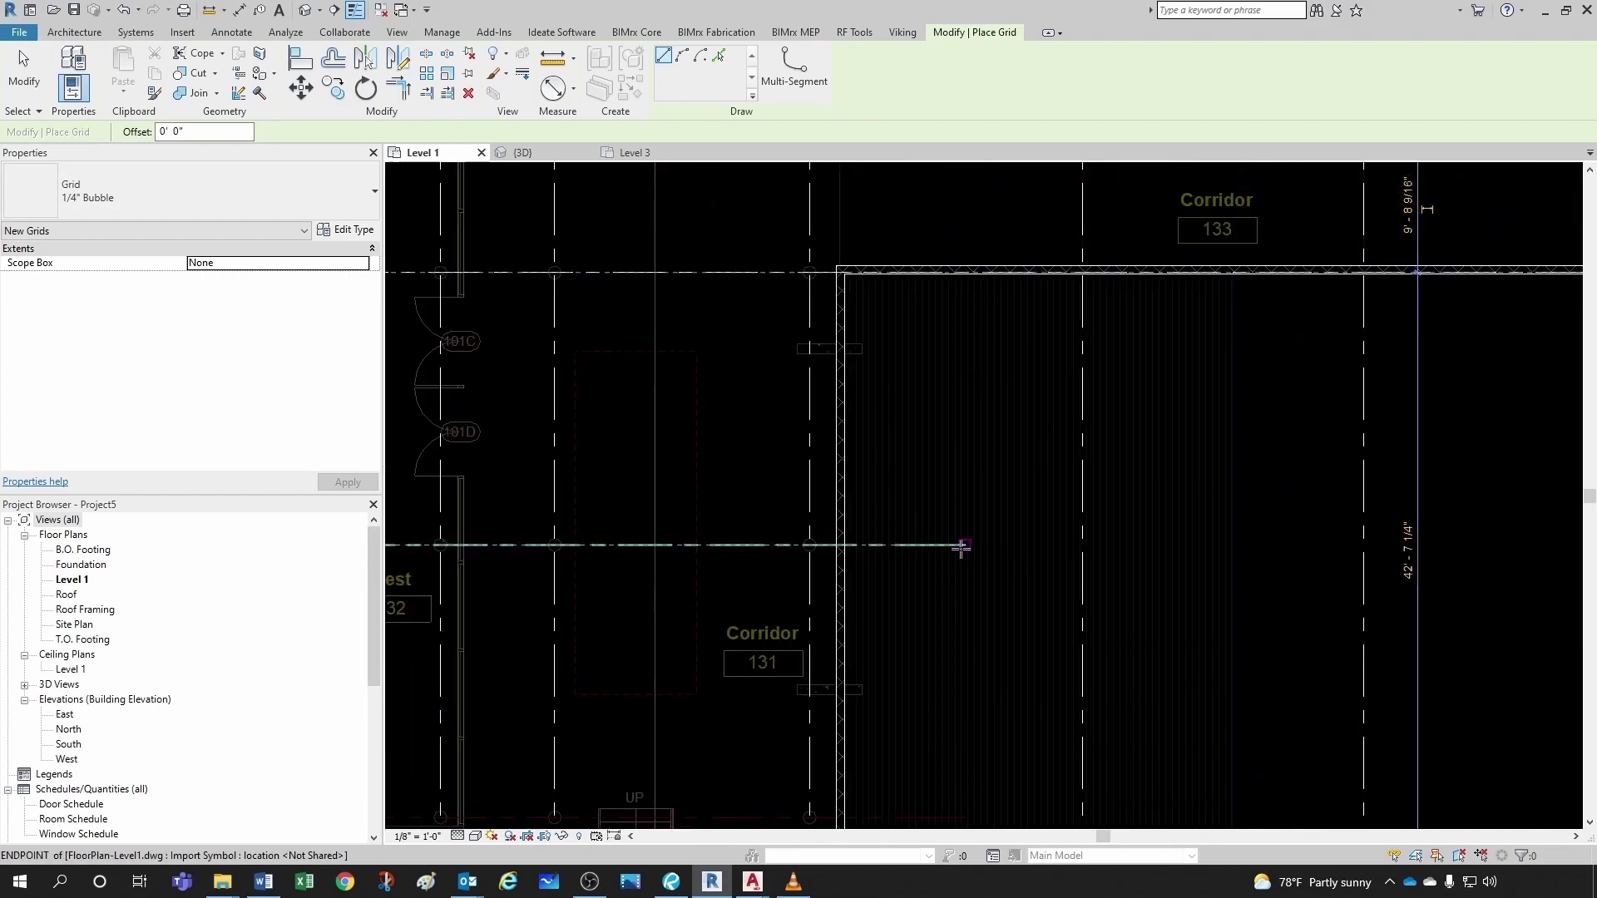
{"action": "scroll", "coordinate": [953, 546], "scroll_direction": "down", "scroll_amount": 6}
{"action": "scroll", "coordinate": [606, 541], "scroll_direction": "up", "scroll_amount": 6}
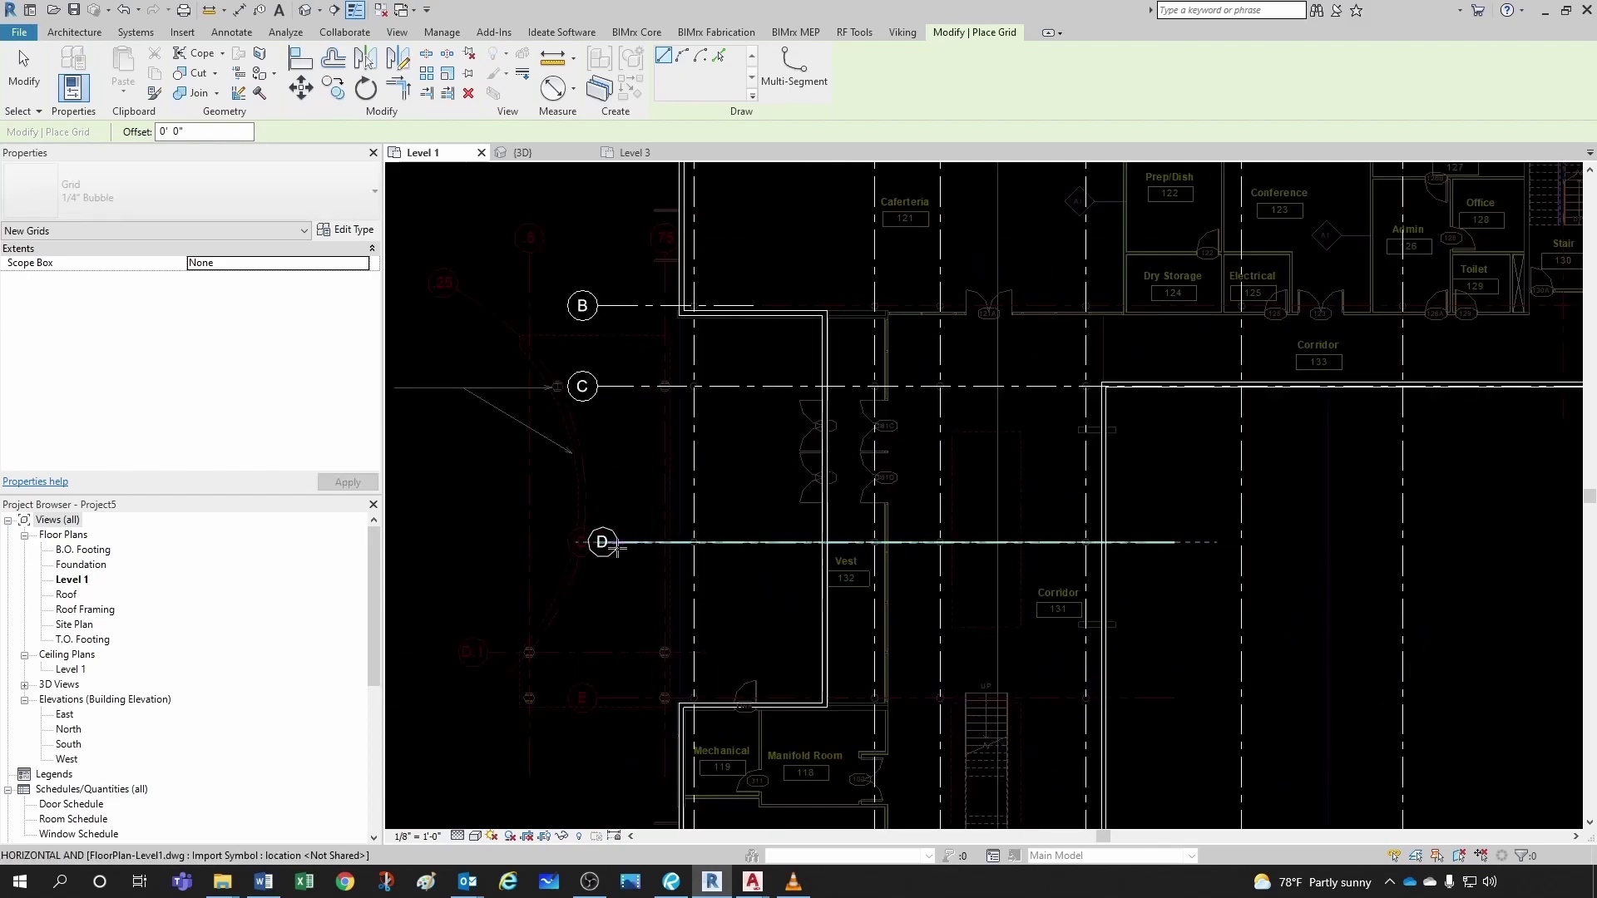
{"action": "left_click", "coordinate": [585, 539]}
{"action": "scroll", "coordinate": [585, 539], "scroll_direction": "down", "scroll_amount": 3}
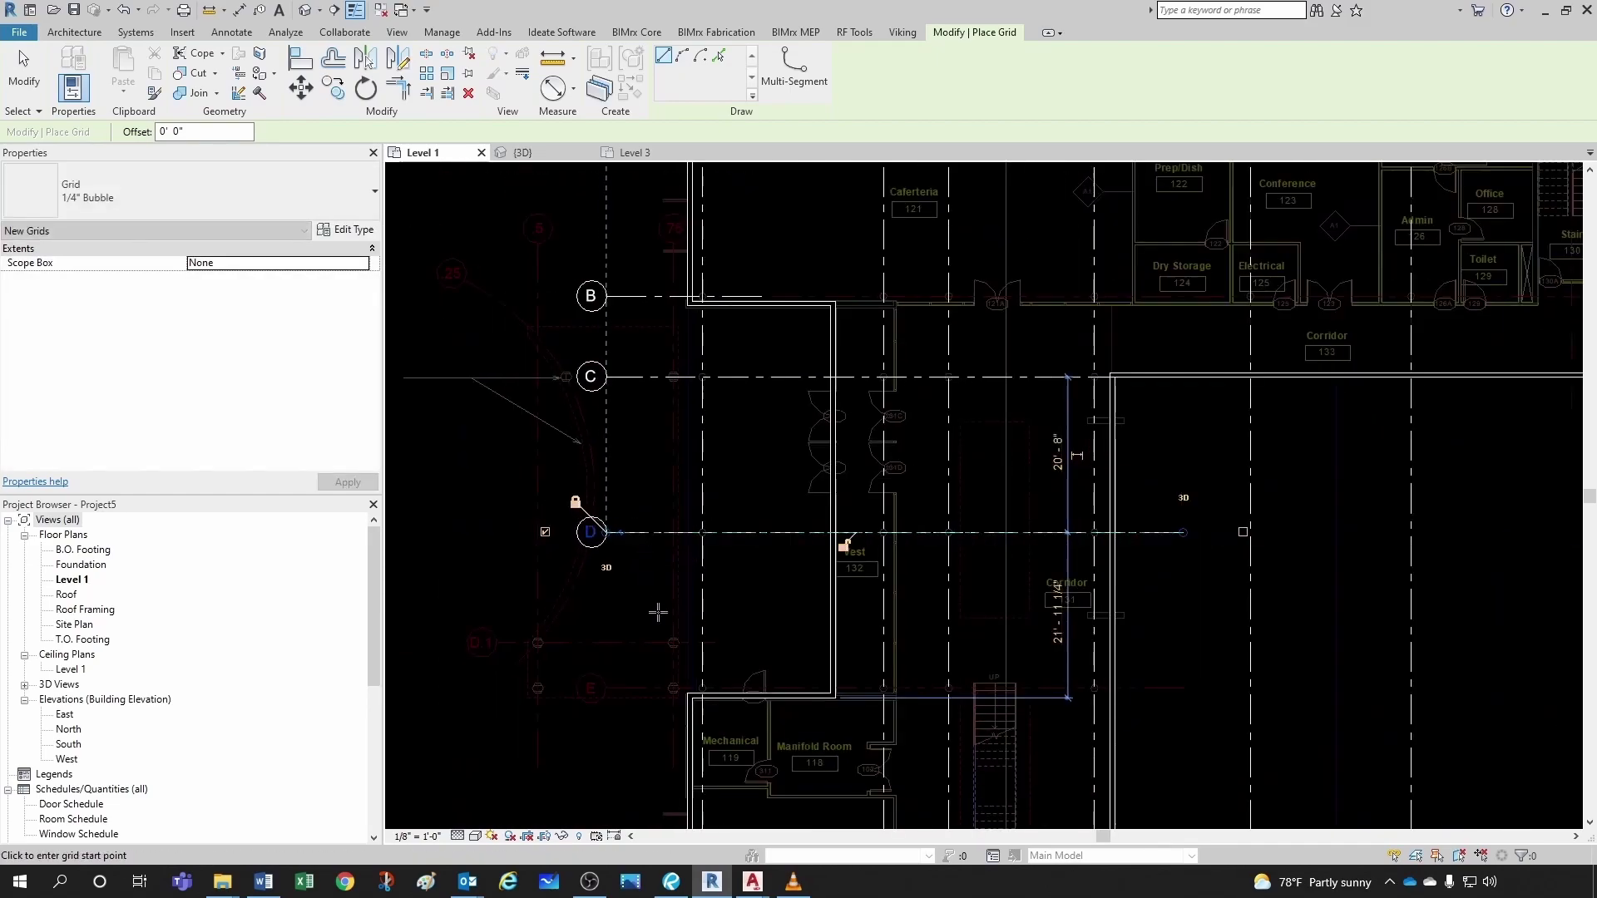
{"action": "scroll", "coordinate": [639, 697], "scroll_direction": "up", "scroll_amount": 2}
{"action": "scroll", "coordinate": [639, 691], "scroll_direction": "down", "scroll_amount": 1}
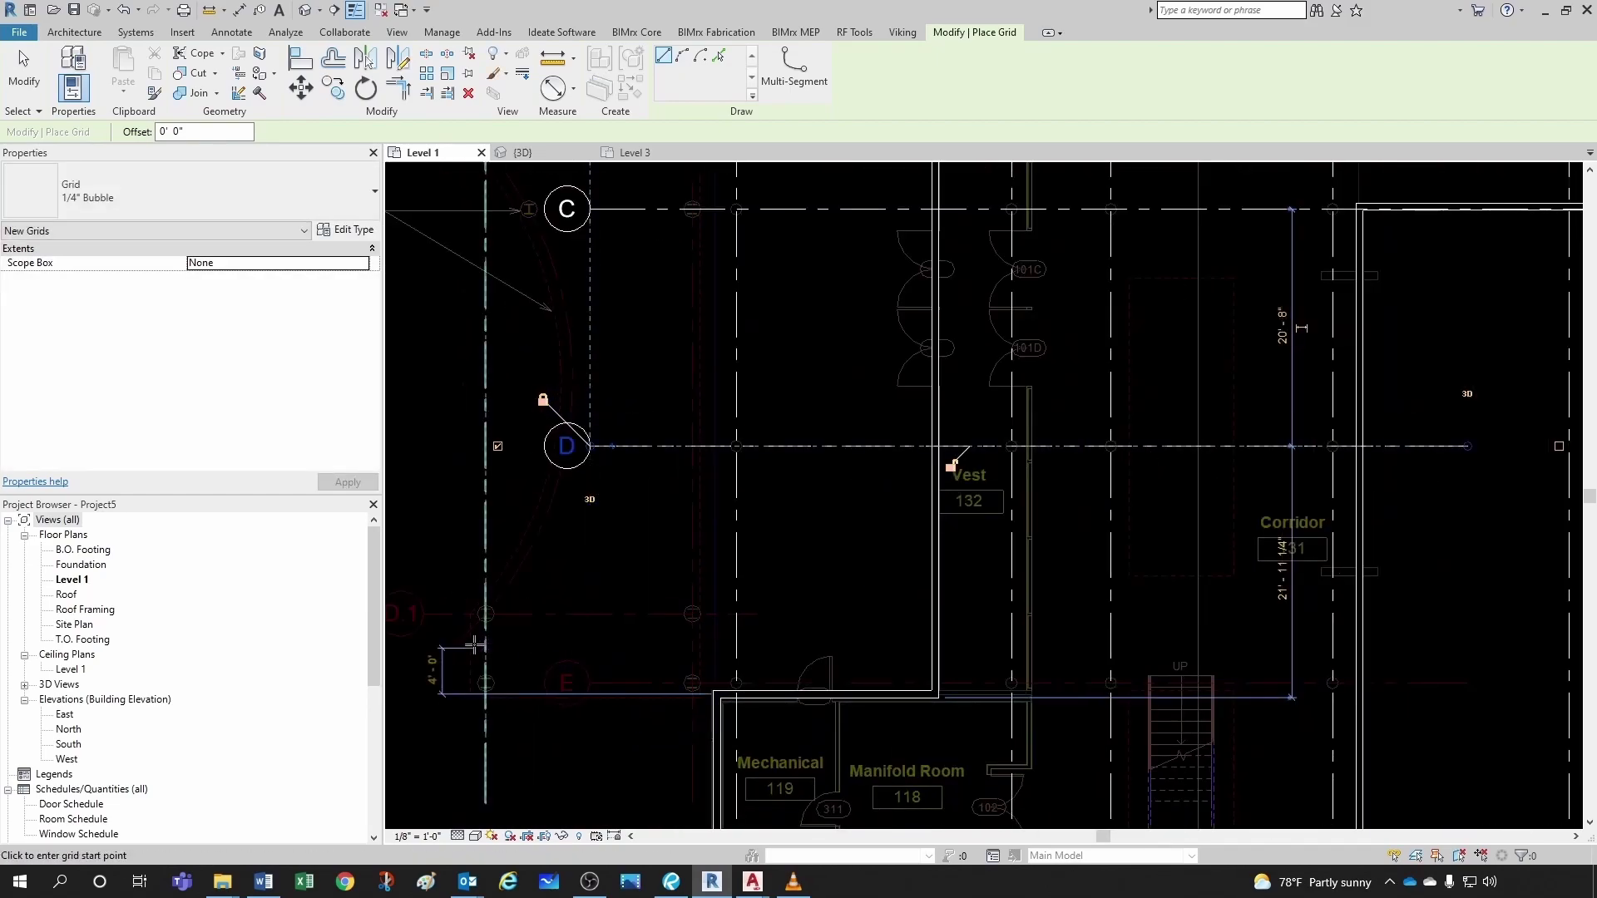
- Draw a horizontal grid over the DWG's grid line E, from grid D's east end west to align with grid D's bubble
{"action": "scroll", "coordinate": [492, 657], "scroll_direction": "up", "scroll_amount": 1}
{"action": "middle_click_drag", "start_coordinate": [494, 658], "coordinate": [588, 656]}
{"action": "scroll", "coordinate": [506, 628], "scroll_direction": "up", "scroll_amount": 1}
{"action": "scroll", "coordinate": [513, 624], "scroll_direction": "down", "scroll_amount": 6}
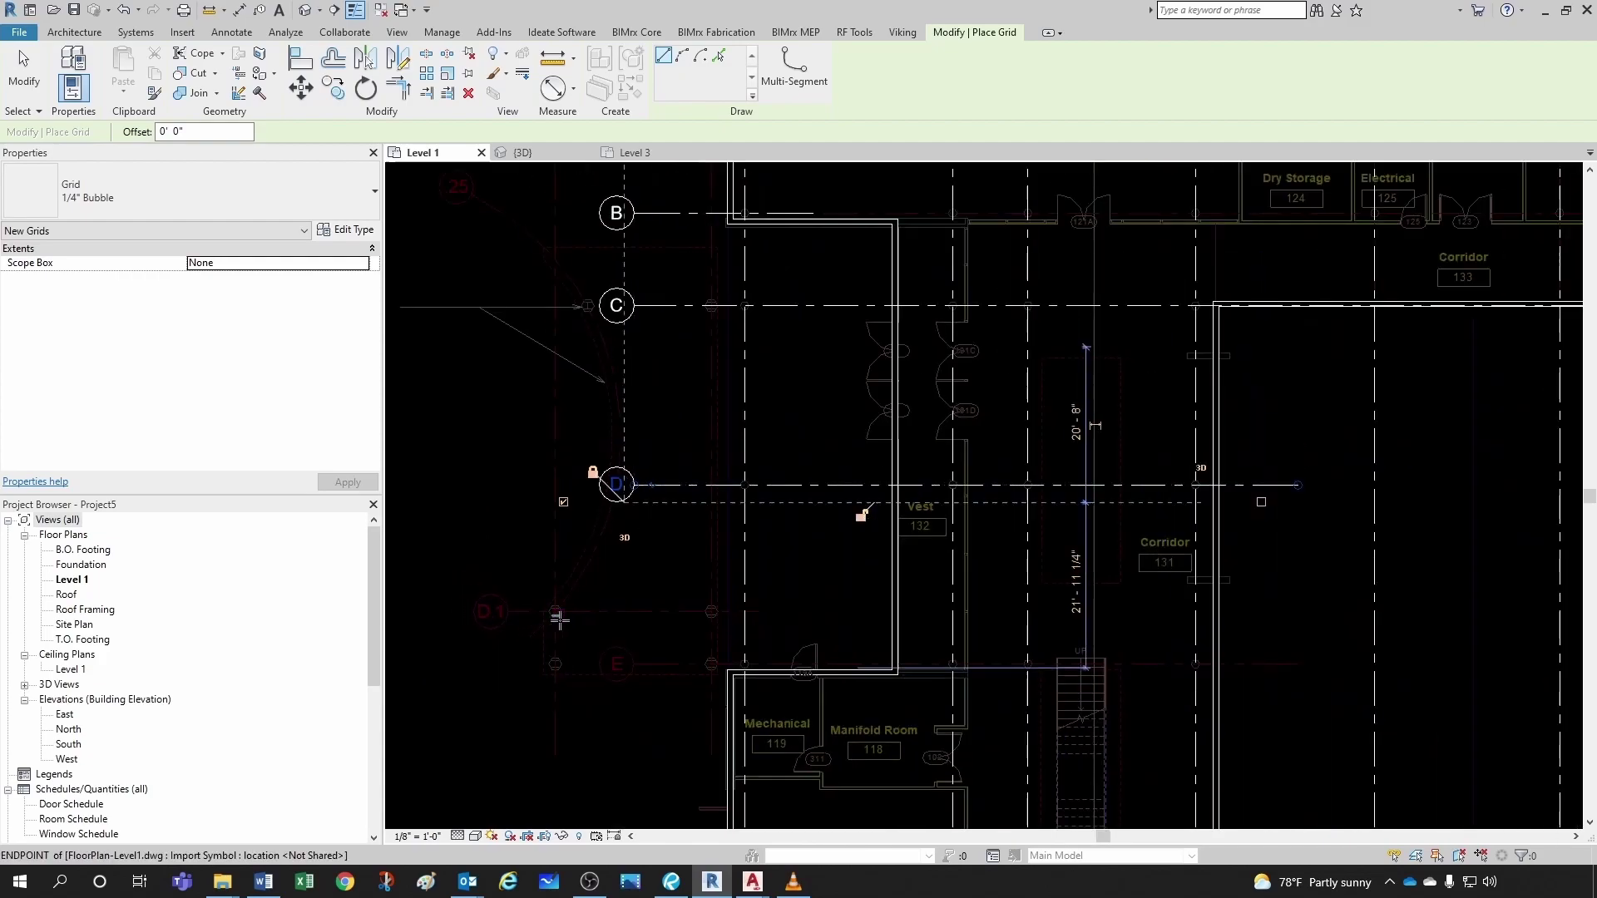
{"action": "scroll", "coordinate": [1158, 689], "scroll_direction": "up", "scroll_amount": 2}
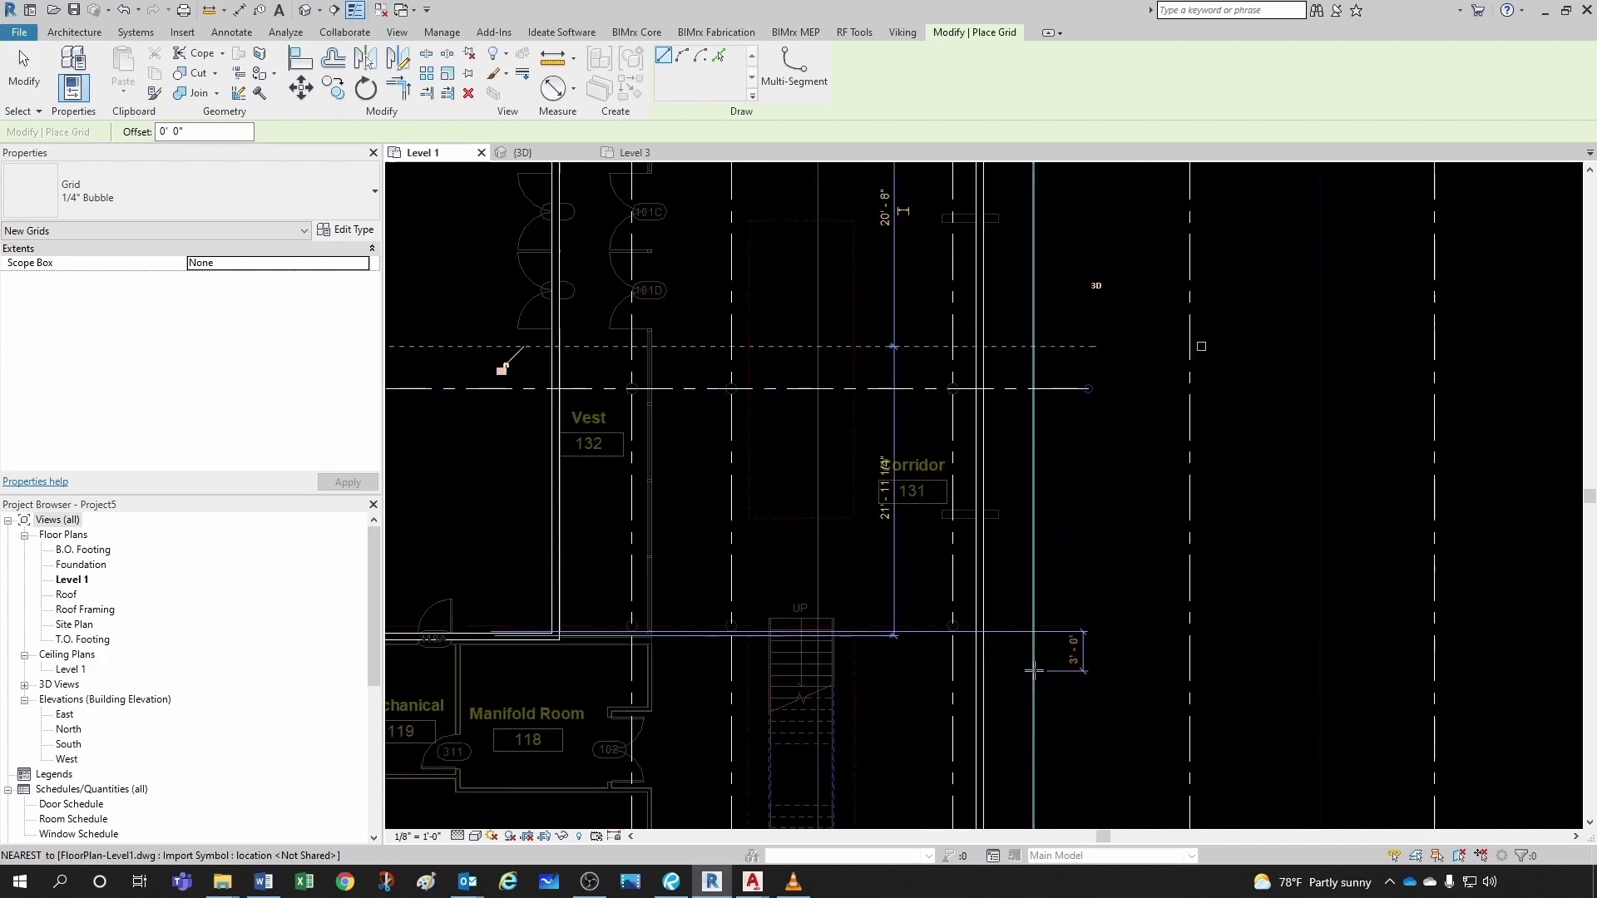
{"action": "scroll", "coordinate": [1034, 669], "scroll_direction": "up", "scroll_amount": 2}
{"action": "scroll", "coordinate": [932, 599], "scroll_direction": "down", "scroll_amount": 8}
{"action": "scroll", "coordinate": [639, 597], "scroll_direction": "up", "scroll_amount": 7}
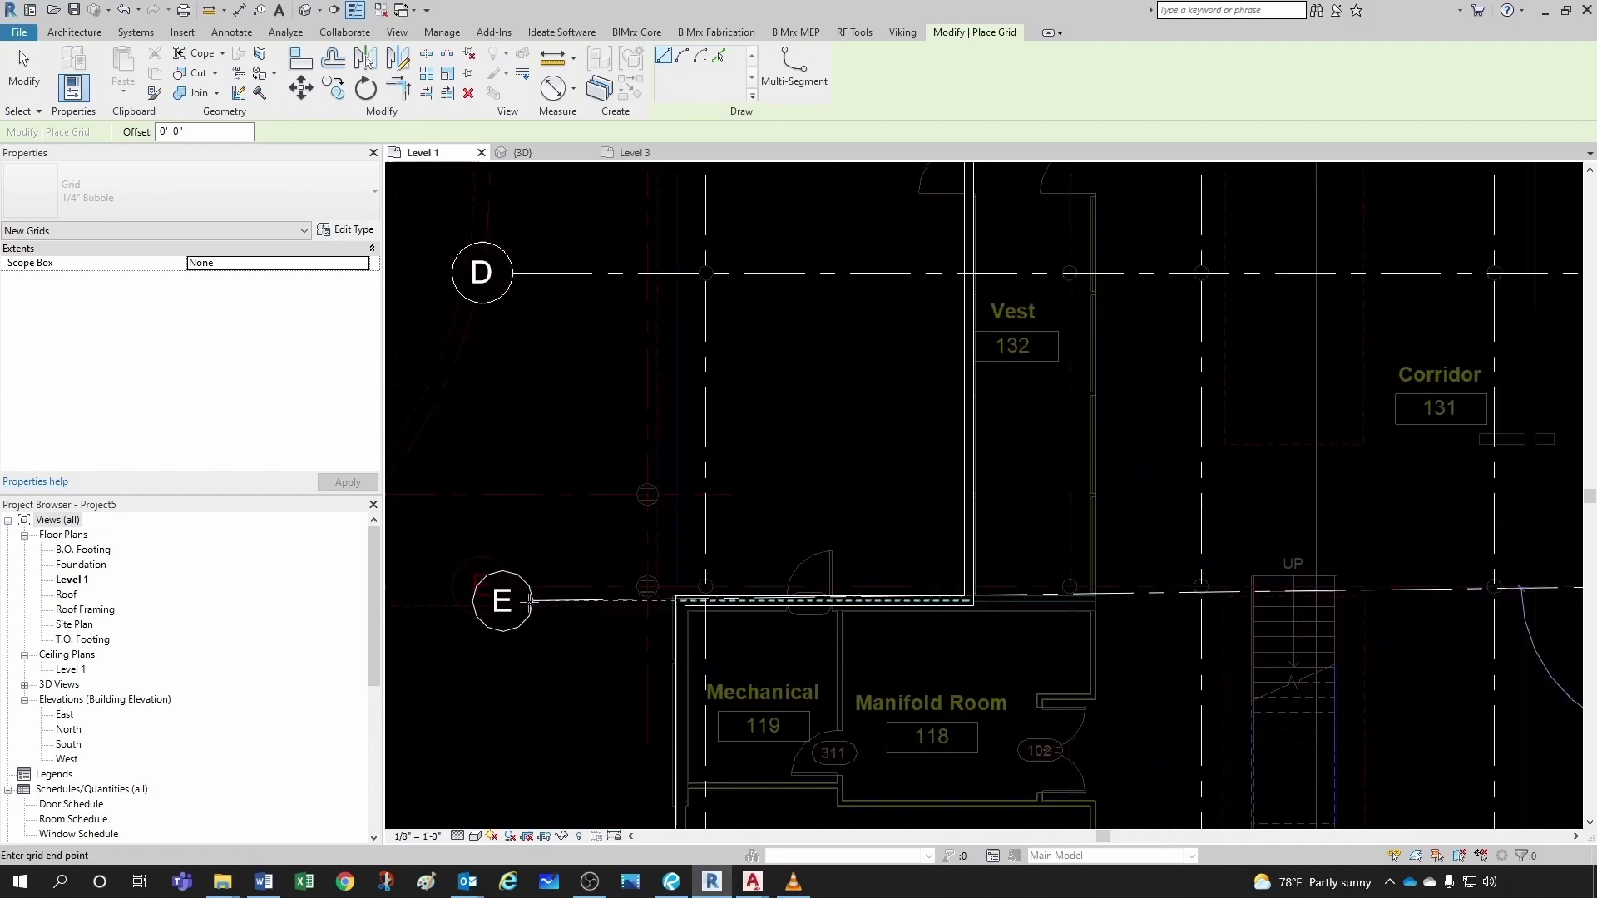
{"action": "left_click", "coordinate": [514, 586]}
- Draw a horizontal grid over the DWG's grid line F, from grid E's east end west to align with grid E's bubble
{"action": "scroll", "coordinate": [633, 545], "scroll_direction": "down", "scroll_amount": 1}
{"action": "scroll", "coordinate": [635, 541], "scroll_direction": "down", "scroll_amount": 7}
{"action": "scroll", "coordinate": [633, 657], "scroll_direction": "up", "scroll_amount": 4}
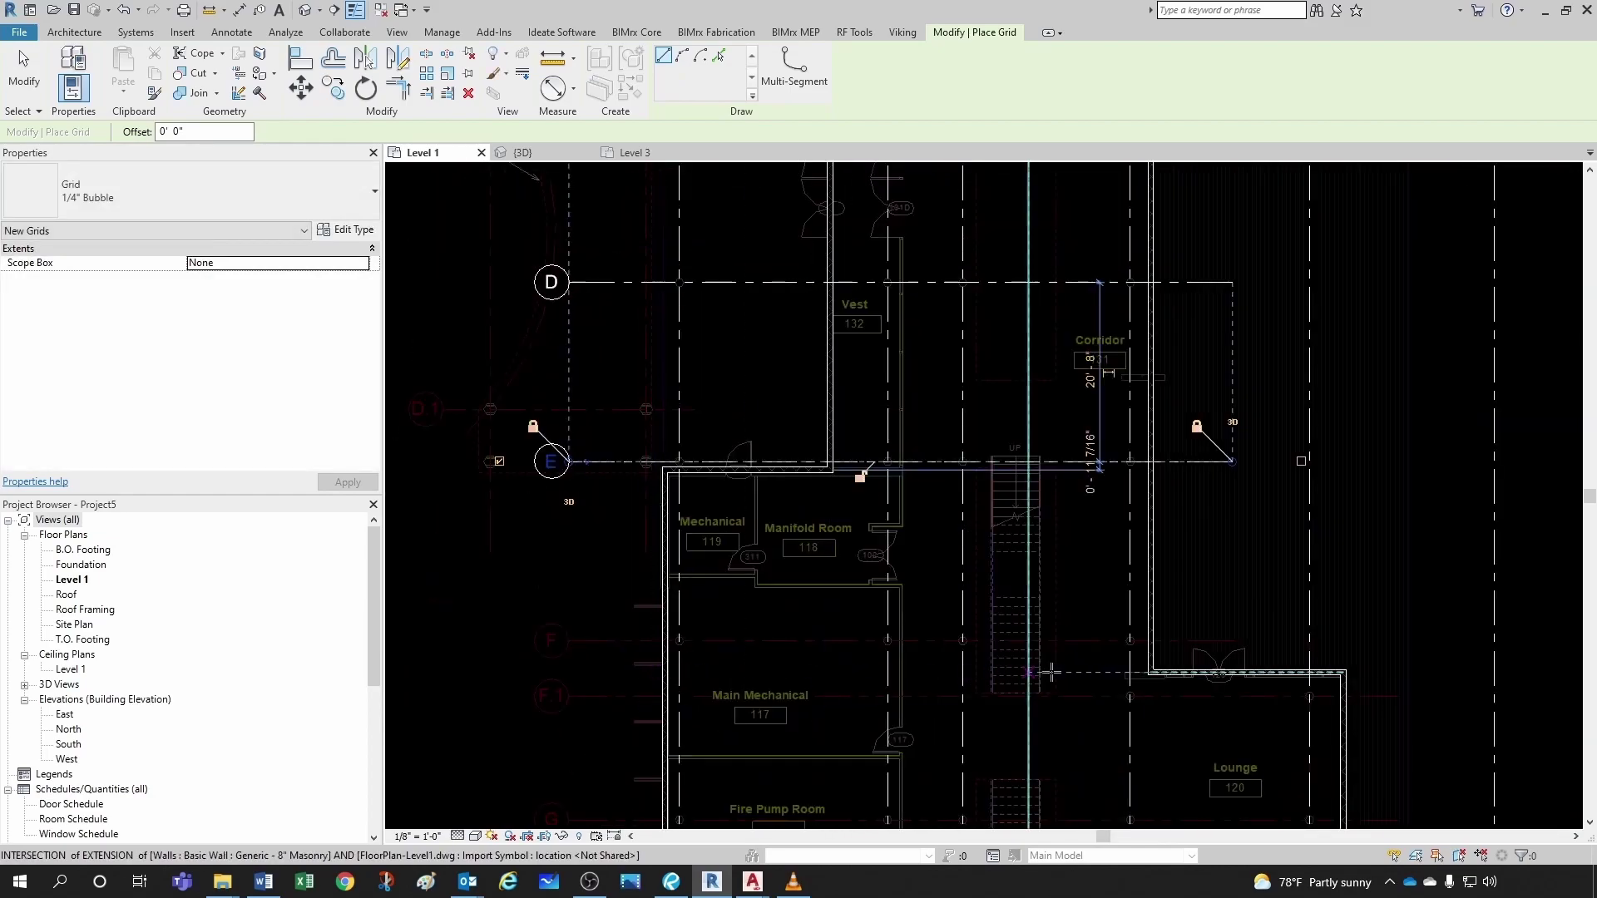
{"action": "scroll", "coordinate": [1174, 647], "scroll_direction": "up", "scroll_amount": 4}
{"action": "scroll", "coordinate": [1036, 632], "scroll_direction": "down", "scroll_amount": 6}
{"action": "scroll", "coordinate": [652, 632], "scroll_direction": "up", "scroll_amount": 5}
{"action": "left_click", "coordinate": [616, 631]}
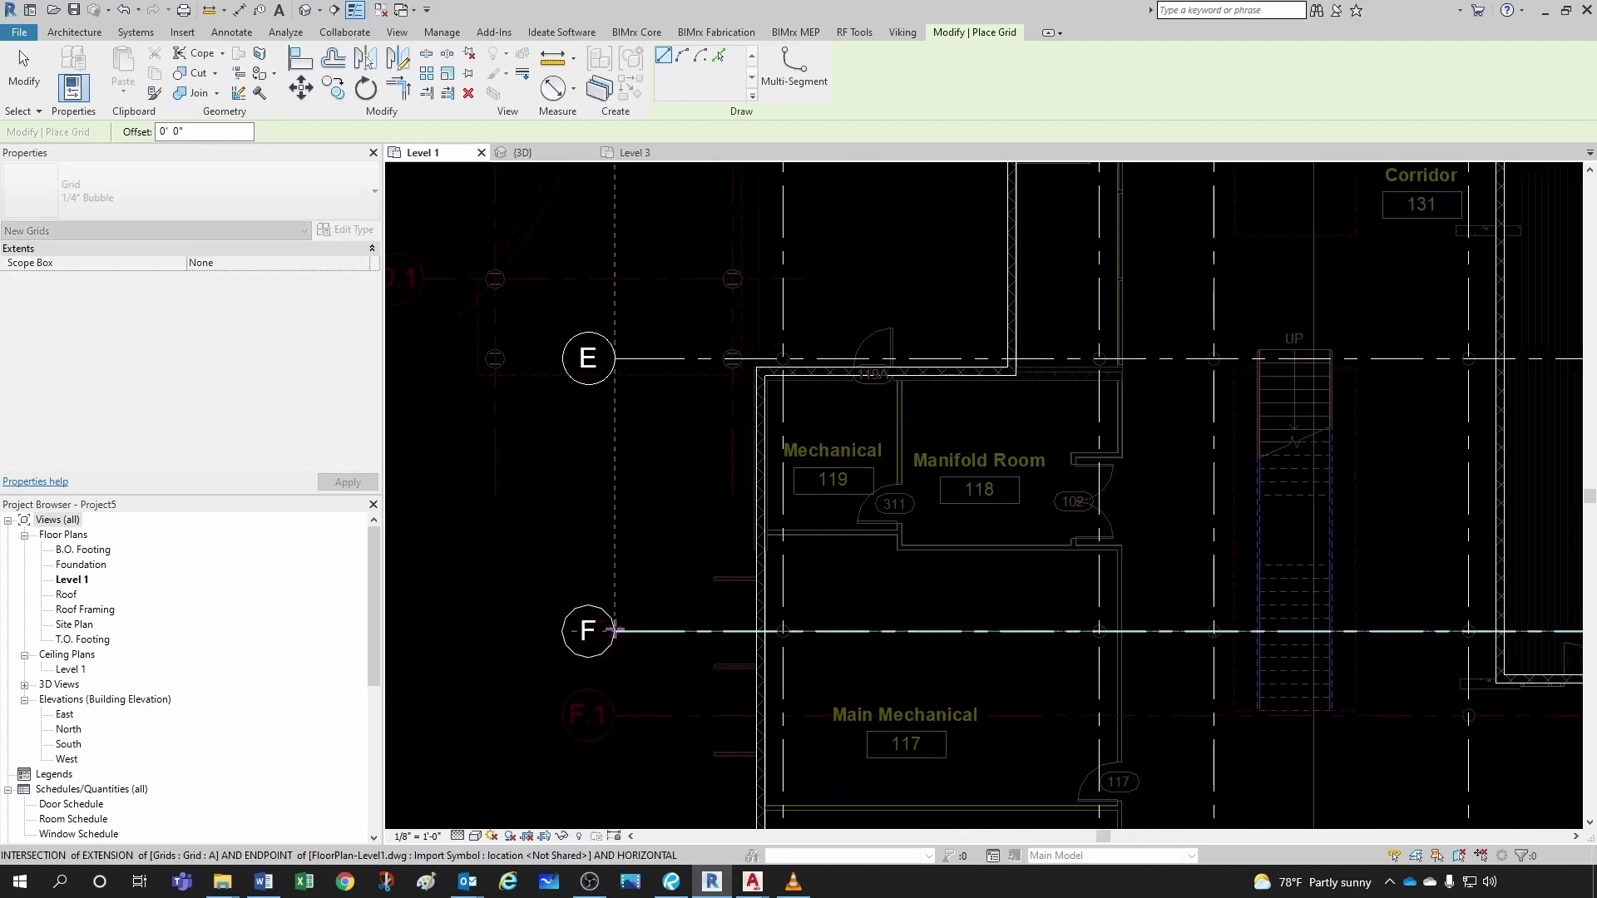
- Draw a horizontal grid over the DWG's grid line G, from just east of Lounge 120 west to align with grid F's bubble
{"action": "scroll", "coordinate": [594, 602], "scroll_direction": "down", "scroll_amount": 5}
{"action": "scroll", "coordinate": [873, 456], "scroll_direction": "up", "scroll_amount": 2}
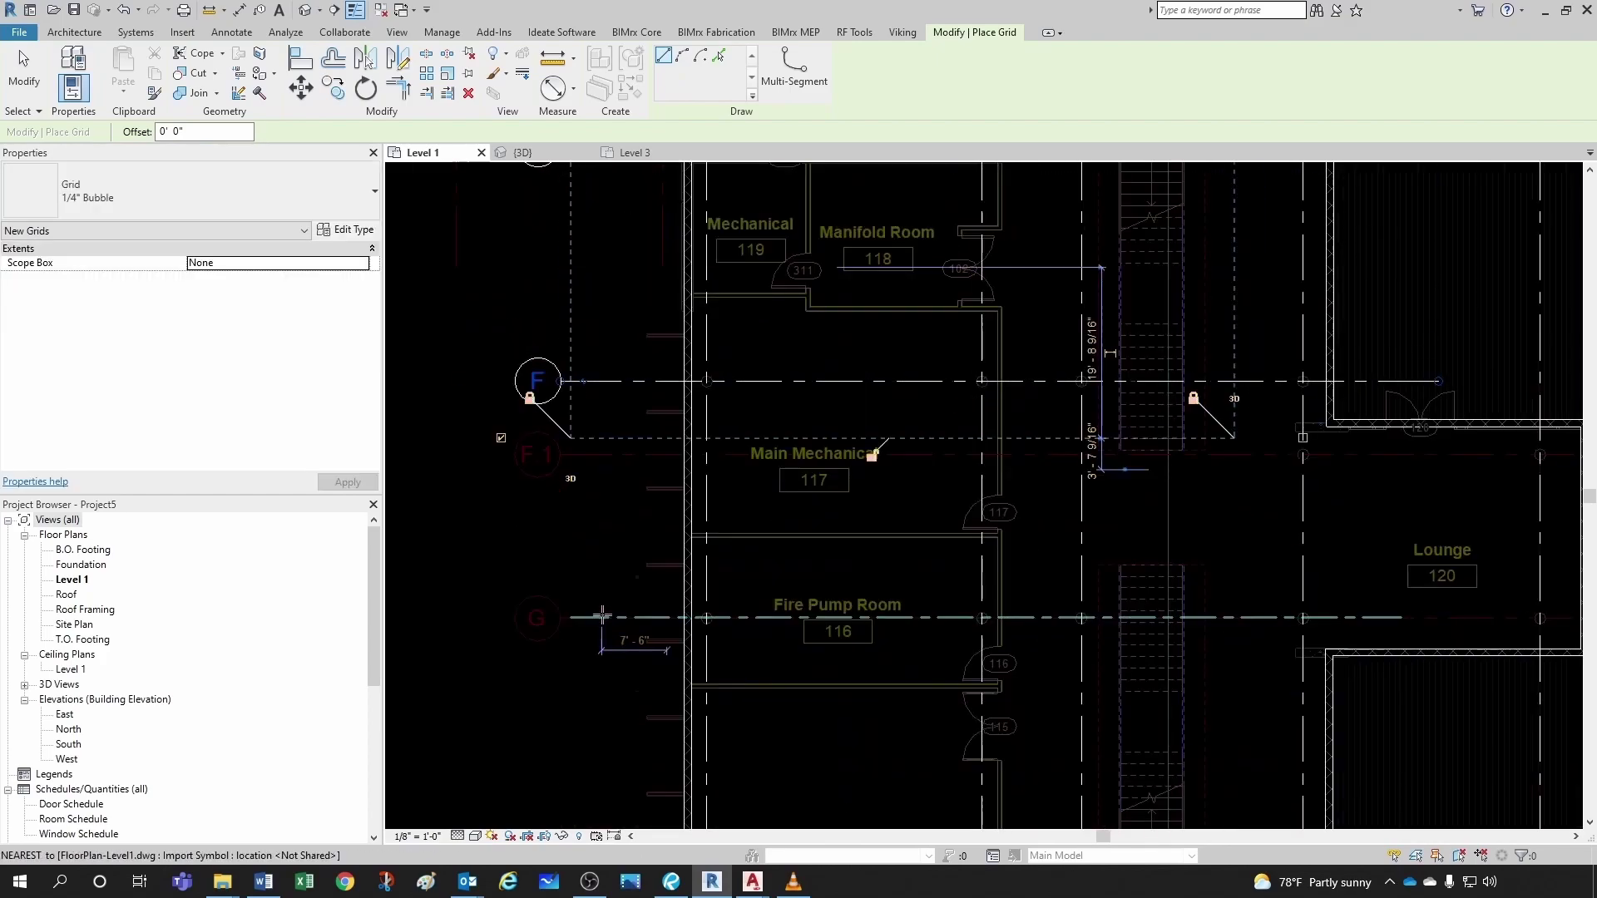
{"action": "scroll", "coordinate": [1141, 627], "scroll_direction": "down", "scroll_amount": 2}
{"action": "scroll", "coordinate": [1106, 615], "scroll_direction": "up", "scroll_amount": 2}
{"action": "left_click", "coordinate": [1105, 608]}
{"action": "scroll", "coordinate": [934, 600], "scroll_direction": "down", "scroll_amount": 6}
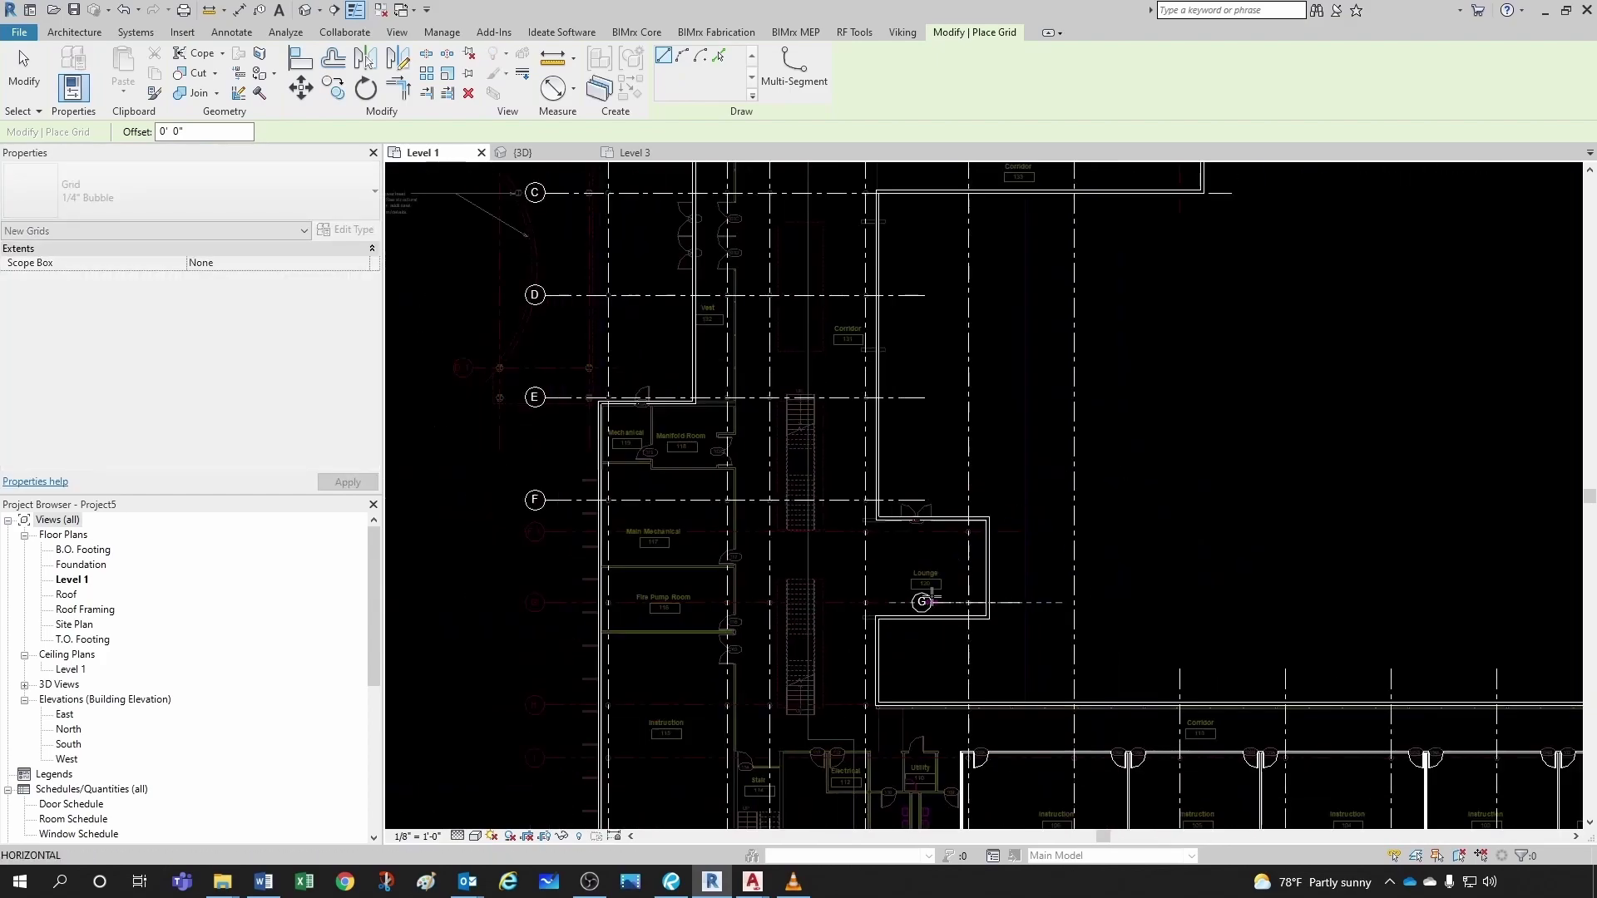
{"action": "scroll", "coordinate": [578, 615], "scroll_direction": "up", "scroll_amount": 4}
{"action": "left_click", "coordinate": [622, 595]}
- Draw a horizontal grid over the DWG's grid line H, from near grid 3 west to align with grid G's bubble
{"action": "scroll", "coordinate": [672, 570], "scroll_direction": "down", "scroll_amount": 4}
{"action": "scroll", "coordinate": [791, 611], "scroll_direction": "up", "scroll_amount": 6}
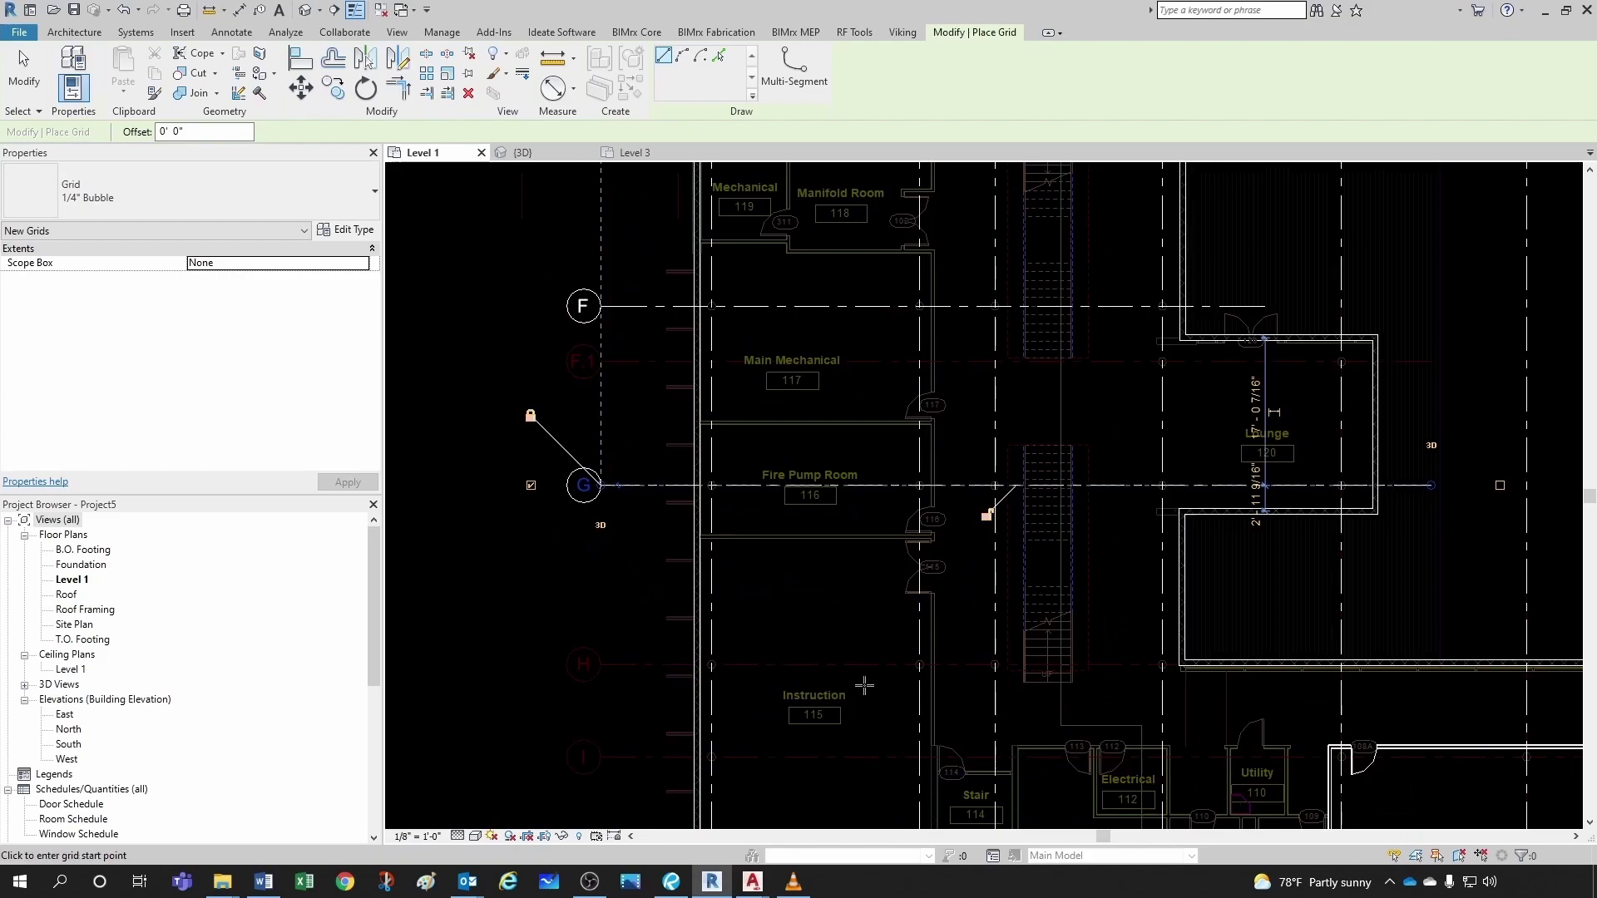
{"action": "left_click", "coordinate": [793, 614]}
{"action": "scroll", "coordinate": [777, 607], "scroll_direction": "down", "scroll_amount": 2}
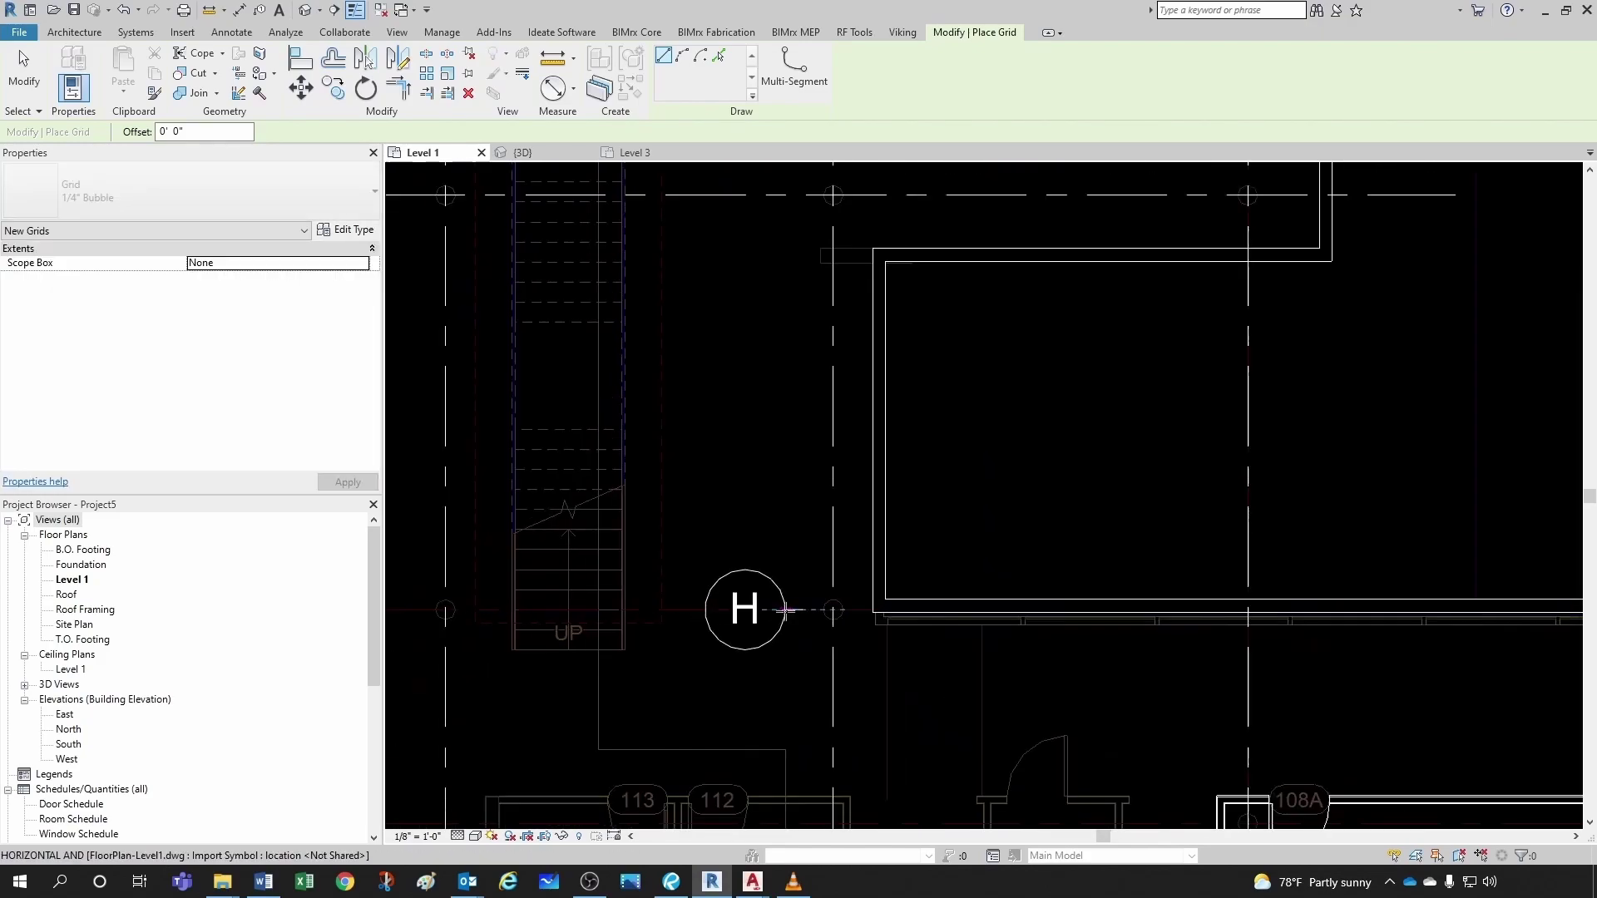
{"action": "scroll", "coordinate": [1005, 613], "scroll_direction": "down", "scroll_amount": 2}
{"action": "scroll", "coordinate": [596, 607], "scroll_direction": "up", "scroll_amount": 2}
{"action": "left_click", "coordinate": [576, 587]}
- Draw a horizontal grid over the DWG's grid line I, from near Instruction 106's west wall west to align with grid H's bubble
{"action": "scroll", "coordinate": [576, 587], "scroll_direction": "down", "scroll_amount": 3}
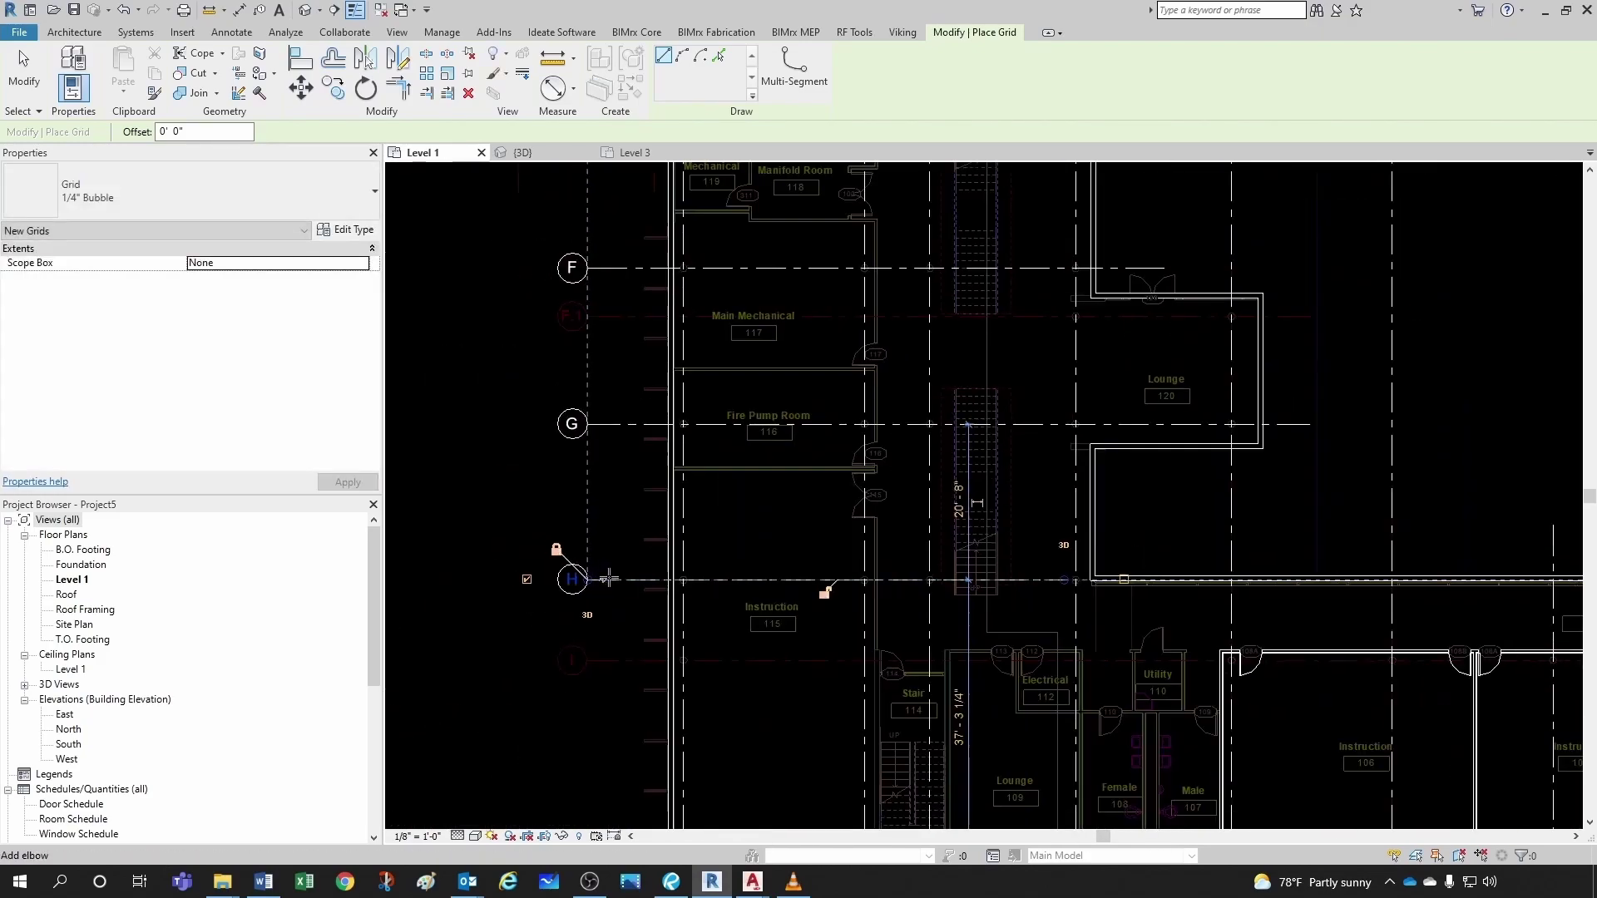
{"action": "scroll", "coordinate": [1094, 641], "scroll_direction": "up", "scroll_amount": 4}
{"action": "scroll", "coordinate": [998, 622], "scroll_direction": "down", "scroll_amount": 4}
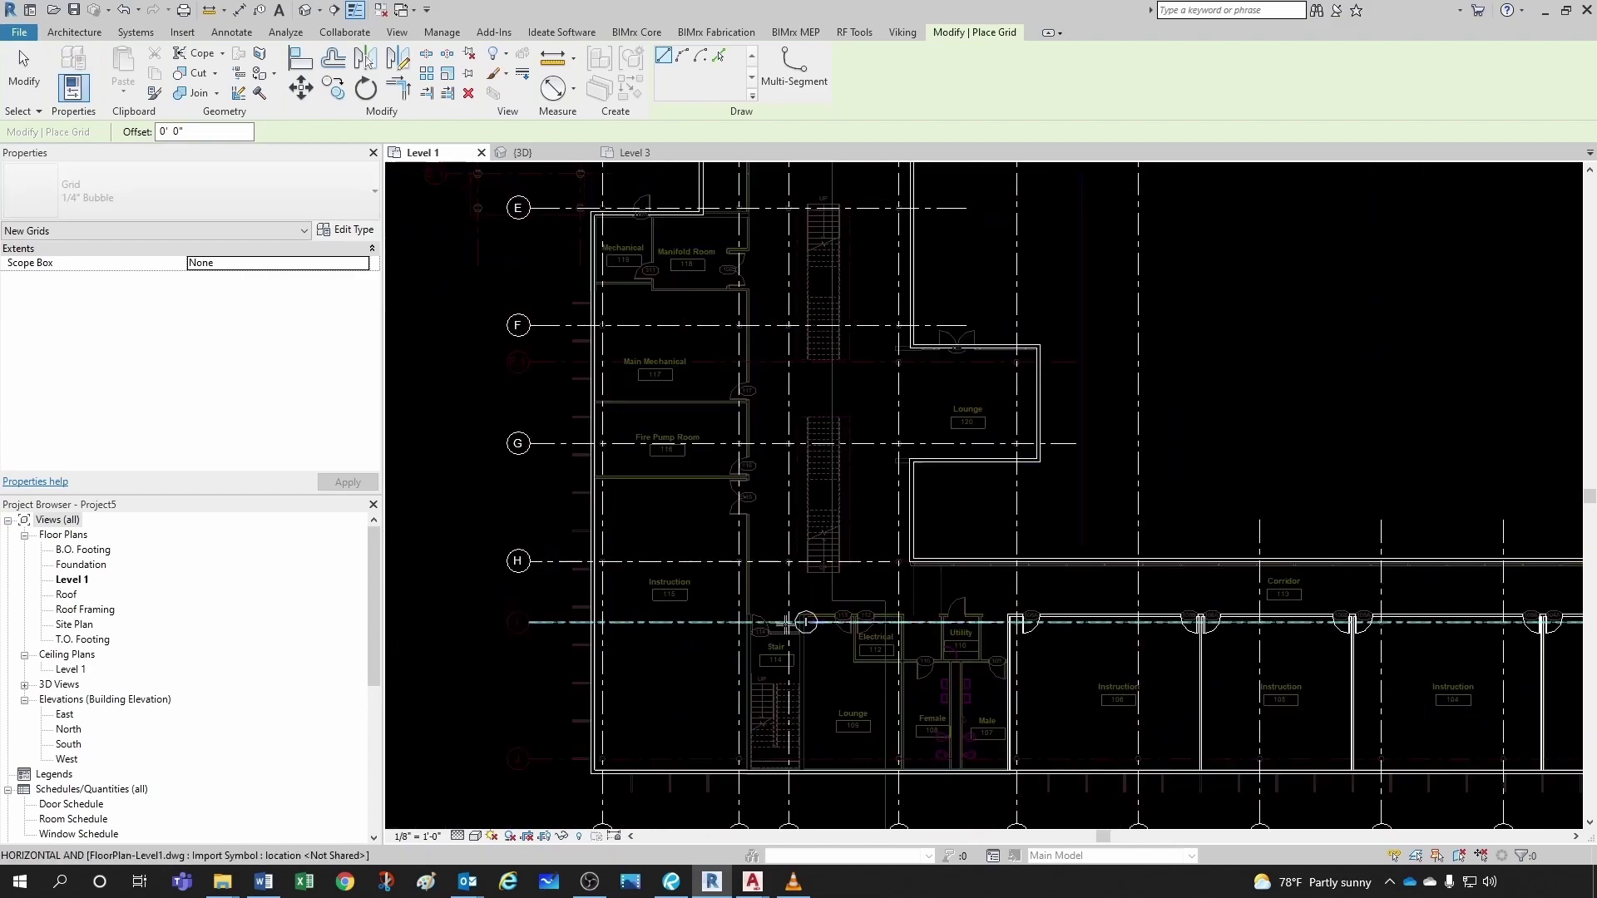
{"action": "scroll", "coordinate": [529, 629], "scroll_direction": "up", "scroll_amount": 1}
{"action": "left_click", "coordinate": [527, 618]}
- Draw a horizontal grid over the DWG's grid line J, from east of Stair 101 west to align with grid I's bubble
{"action": "scroll", "coordinate": [620, 614], "scroll_direction": "down", "scroll_amount": 2}
{"action": "scroll", "coordinate": [612, 688], "scroll_direction": "up", "scroll_amount": 2}
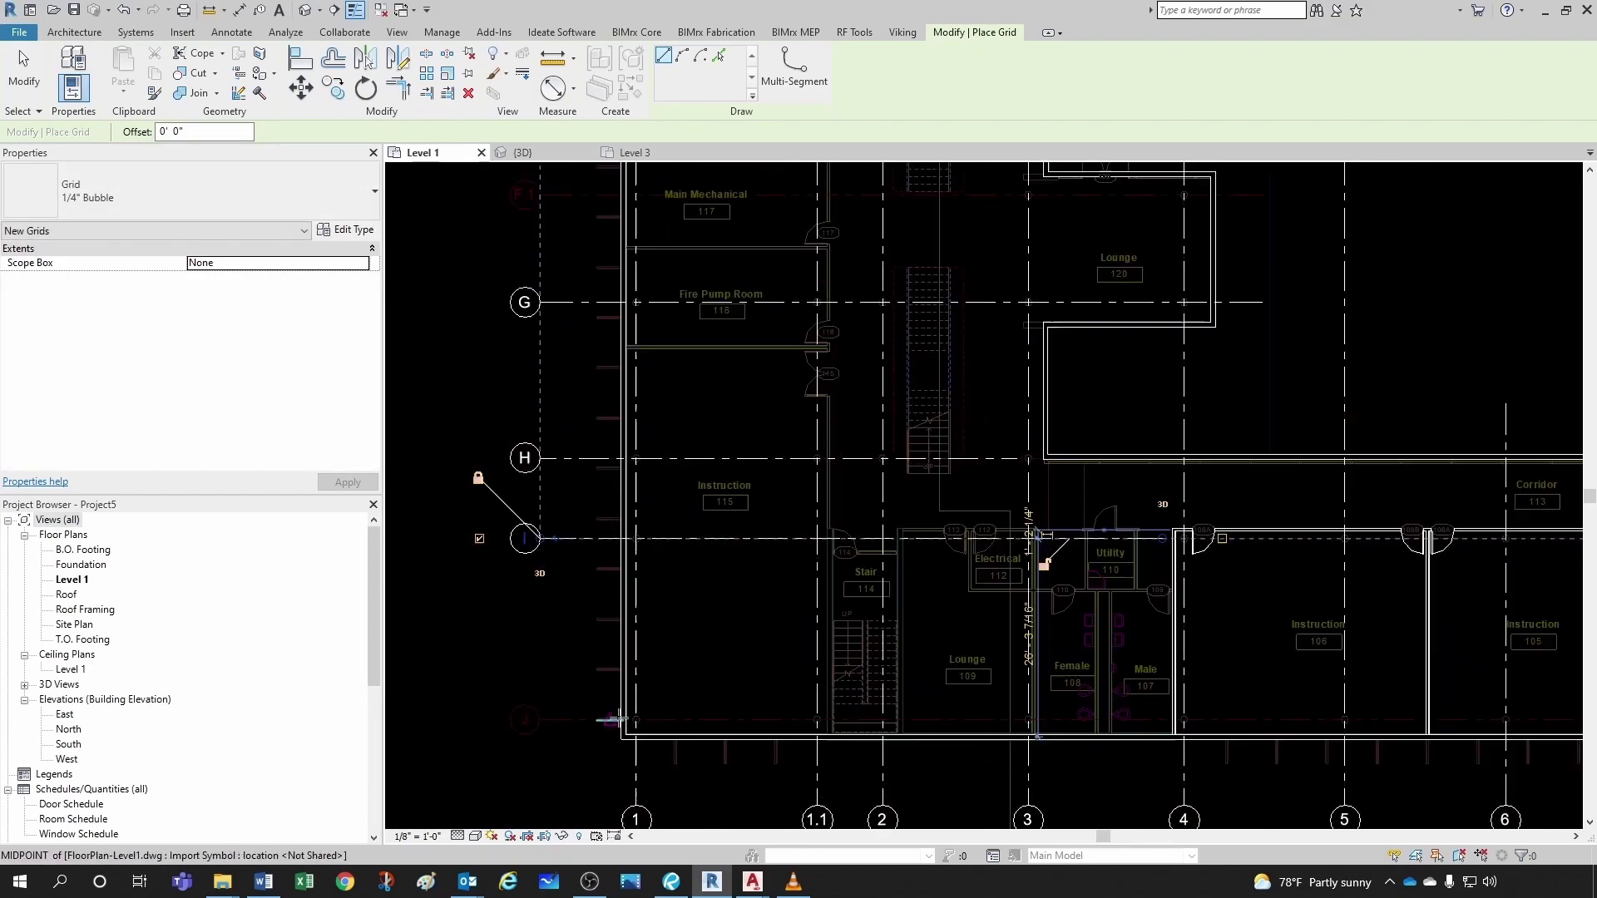
{"action": "scroll", "coordinate": [725, 675], "scroll_direction": "down", "scroll_amount": 2}
{"action": "scroll", "coordinate": [1226, 688], "scroll_direction": "up", "scroll_amount": 8}
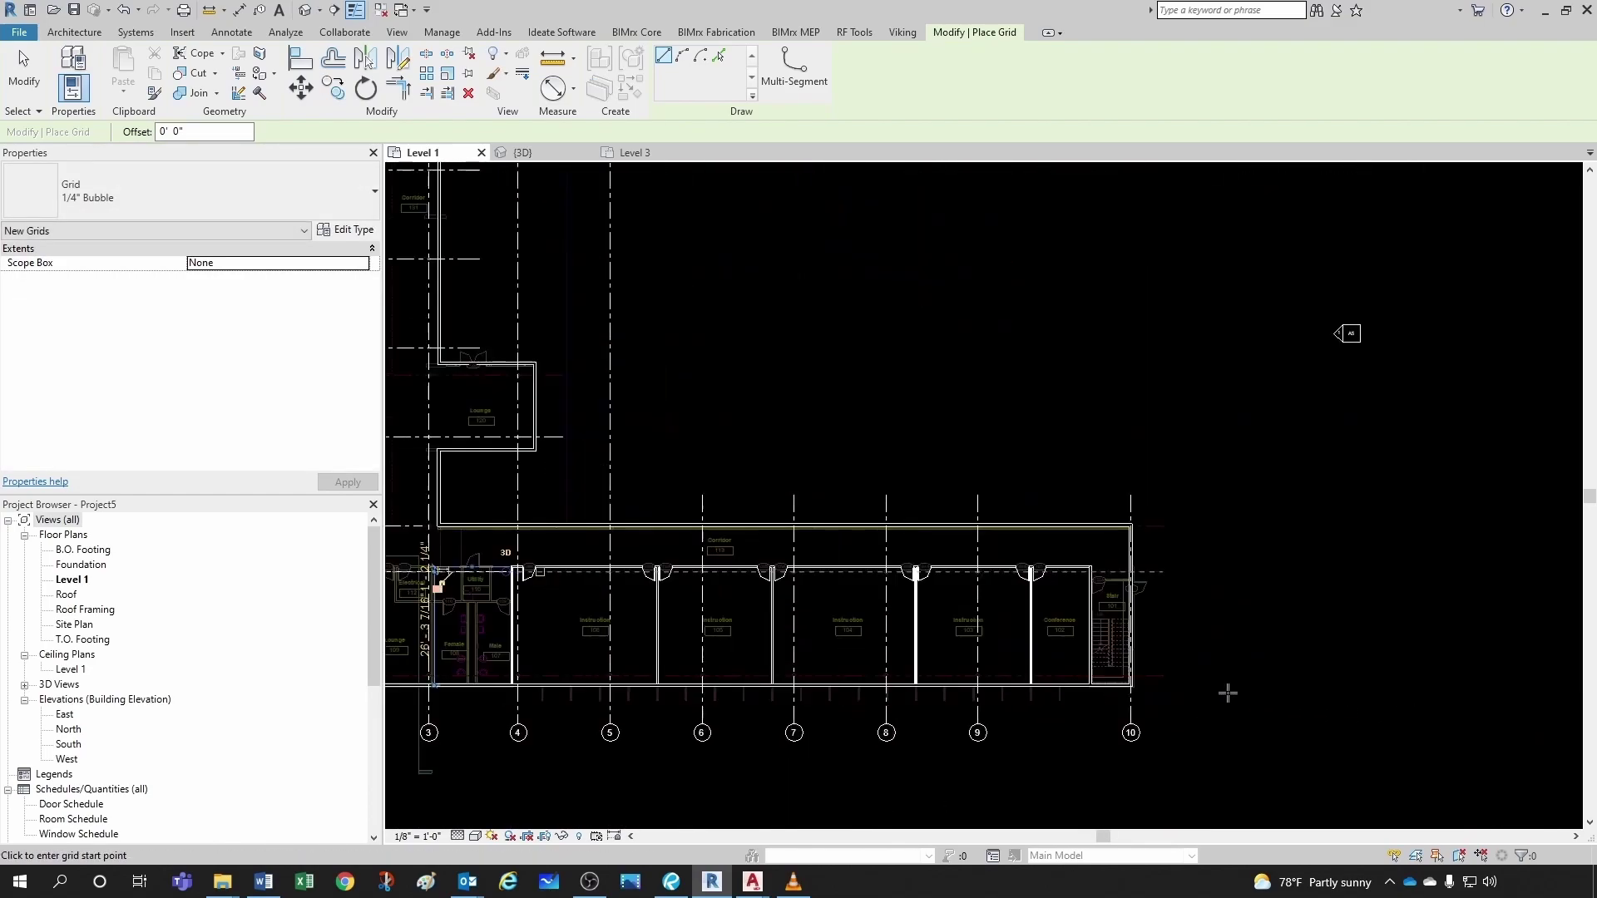
{"action": "left_click", "coordinate": [1045, 636]}
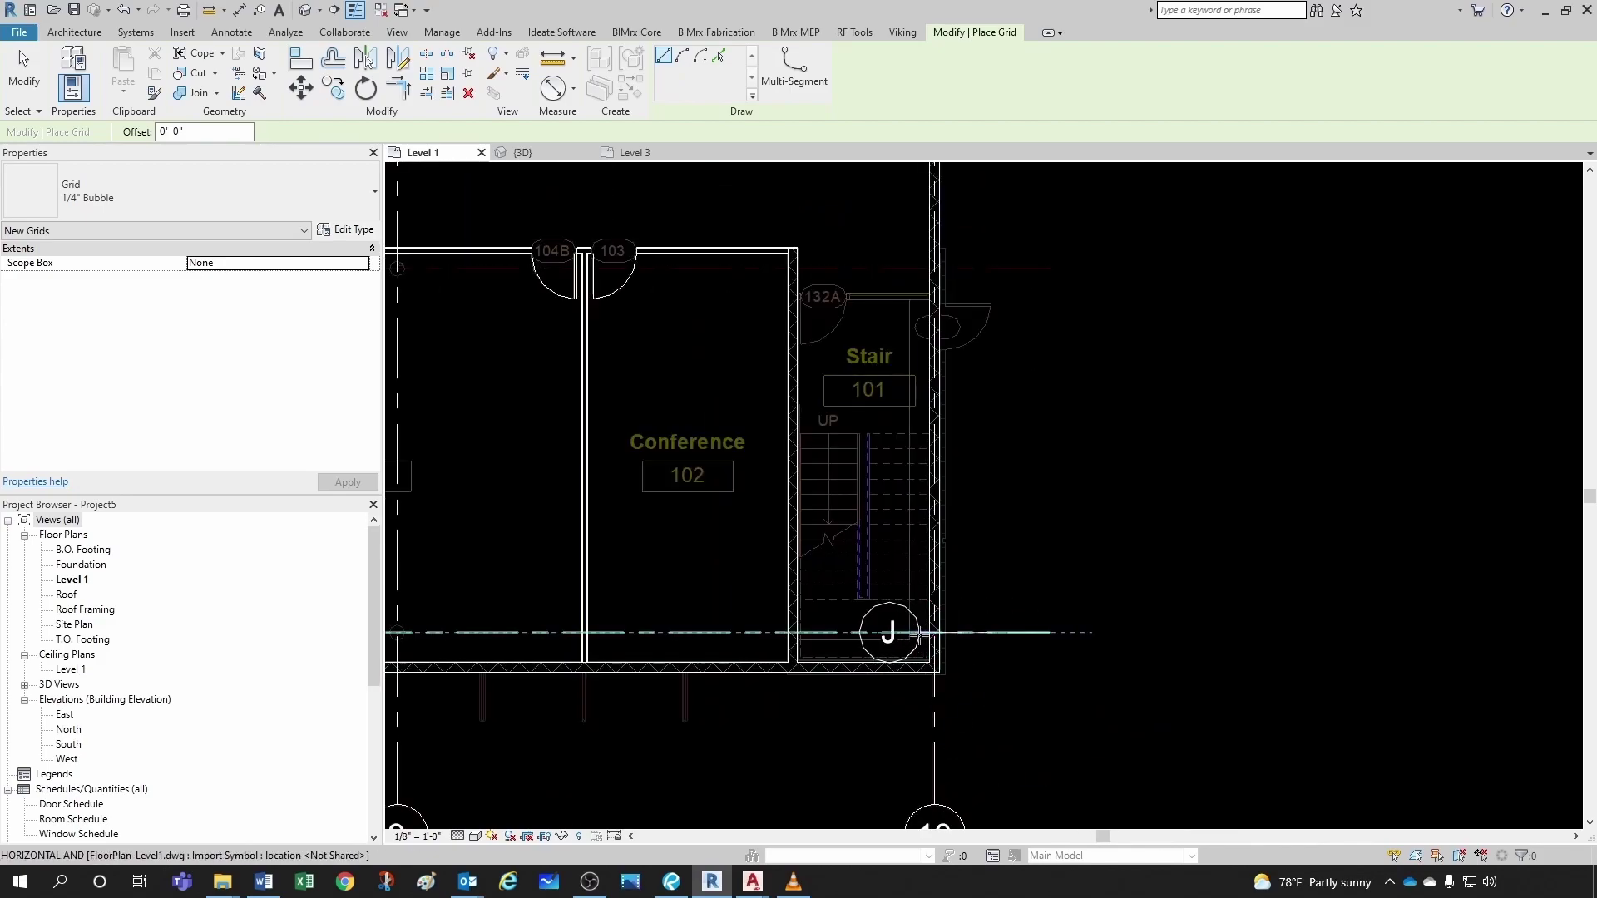
{"action": "scroll", "coordinate": [918, 635], "scroll_direction": "down", "scroll_amount": 7}
{"action": "middle_click_drag", "start_coordinate": [634, 636], "coordinate": [1143, 639]}
{"action": "scroll", "coordinate": [1015, 640], "scroll_direction": "down", "scroll_amount": 2}
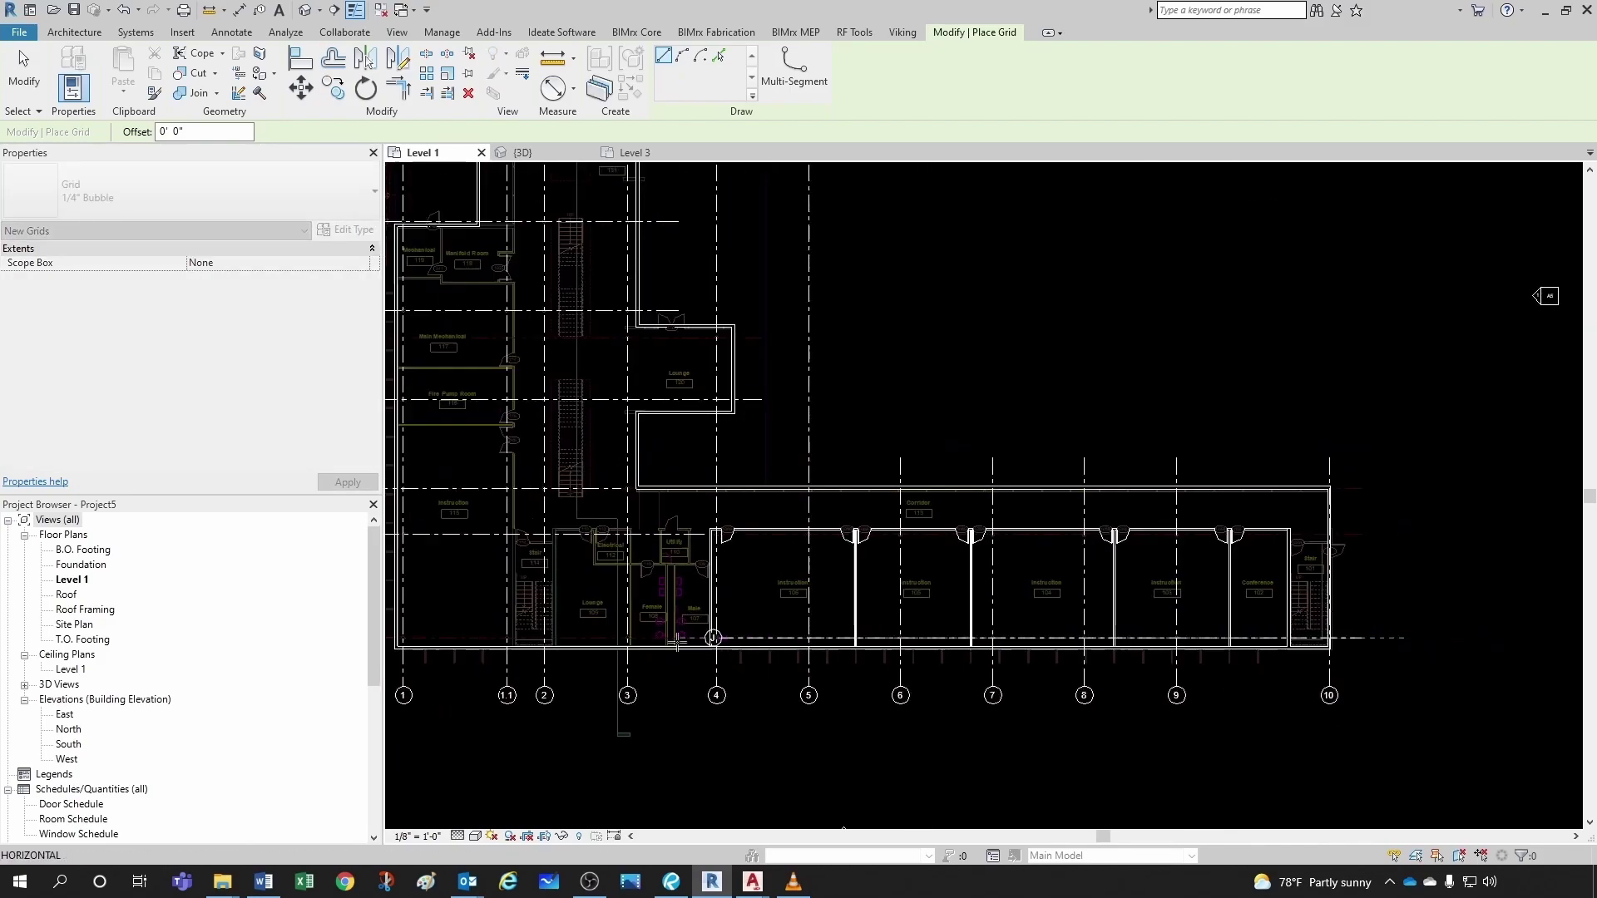
{"action": "scroll", "coordinate": [546, 641], "scroll_direction": "up", "scroll_amount": 1}
{"action": "middle_click_drag", "start_coordinate": [574, 645], "coordinate": [756, 655]}
{"action": "scroll", "coordinate": [615, 647], "scroll_direction": "up", "scroll_amount": 7}
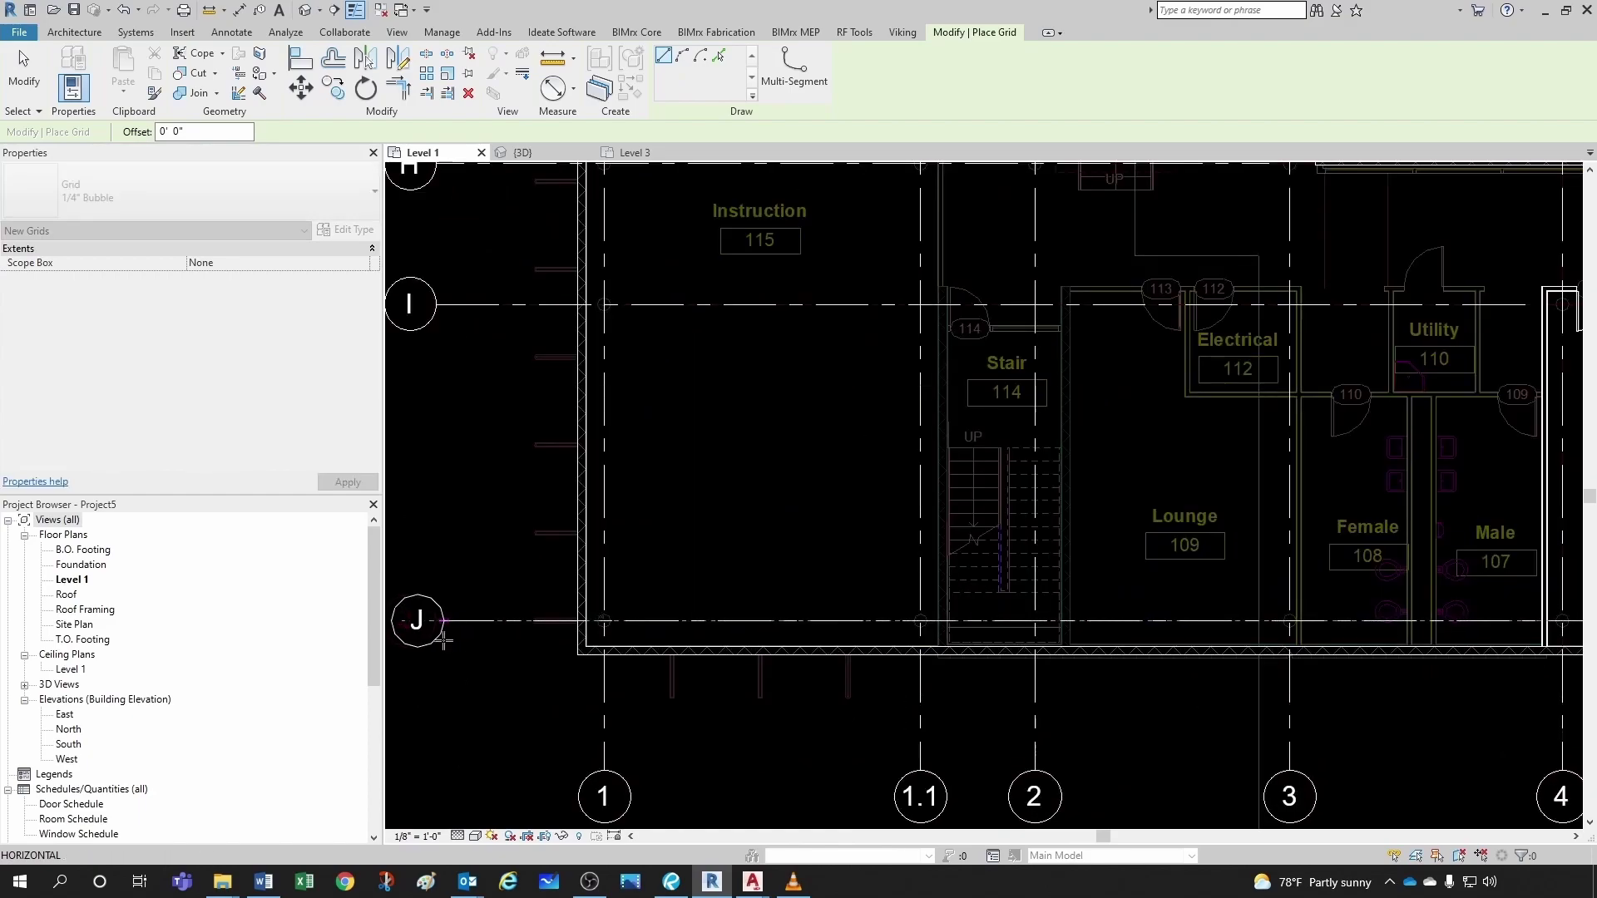
{"action": "left_click", "coordinate": [454, 639]}
{"action": "scroll", "coordinate": [548, 551], "scroll_direction": "down", "scroll_amount": 3}
{"action": "key", "text": "Escape"}
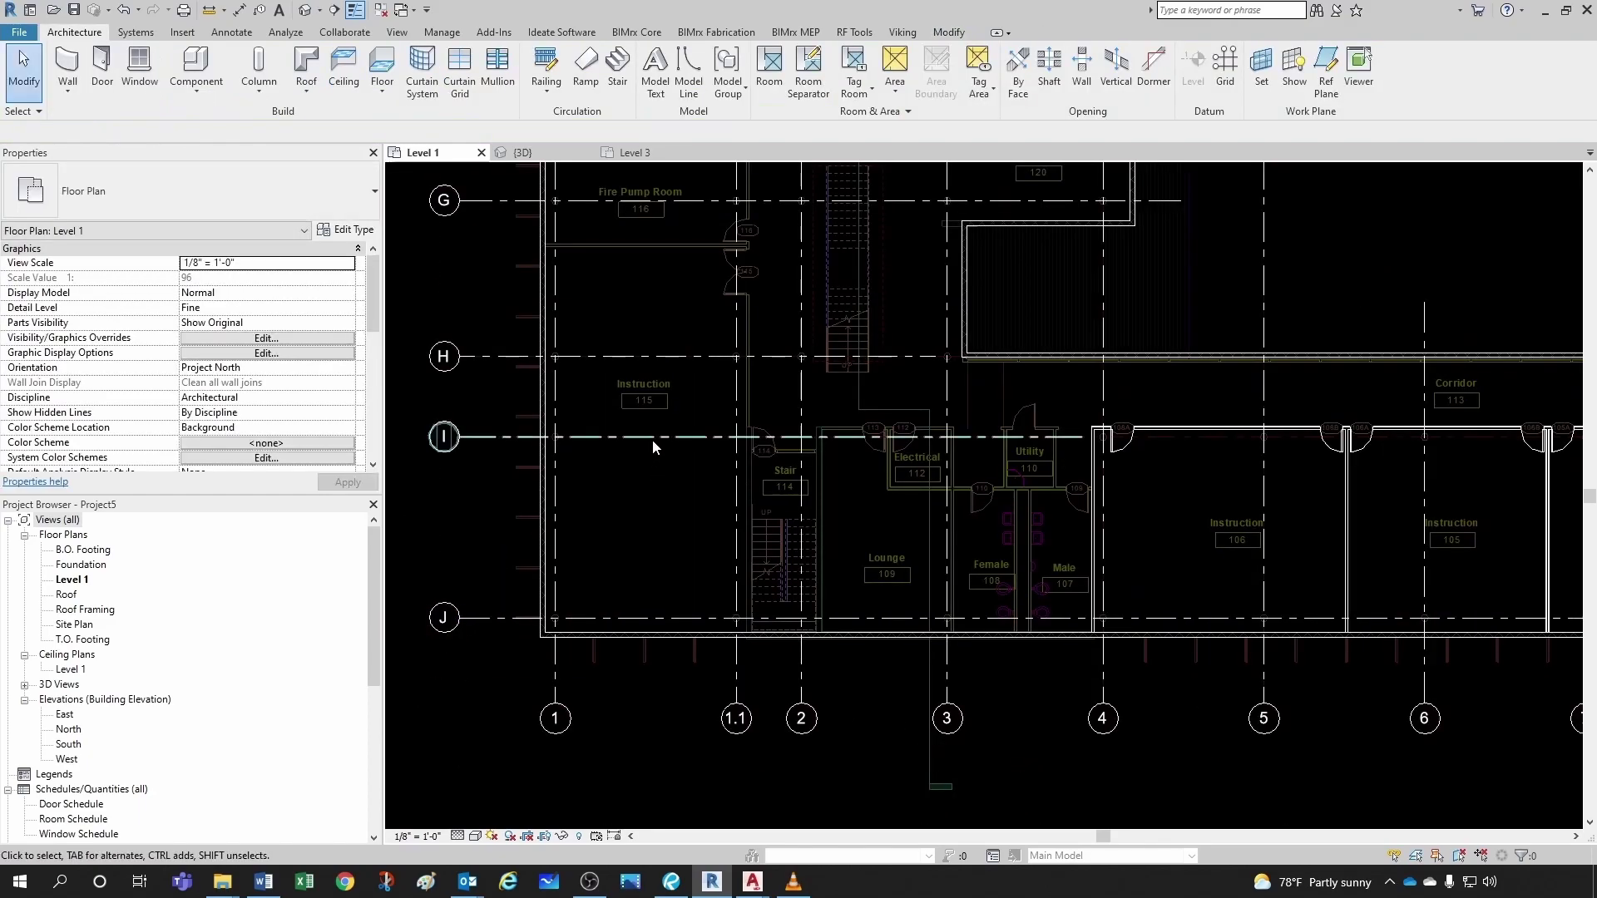
- Extend grid I's east end past grid 10 to align with grid J's east end
{"action": "left_click", "coordinate": [651, 440]}
{"action": "scroll", "coordinate": [655, 490], "scroll_direction": "down", "scroll_amount": 4}
{"action": "scroll", "coordinate": [923, 466], "scroll_direction": "up", "scroll_amount": 5}
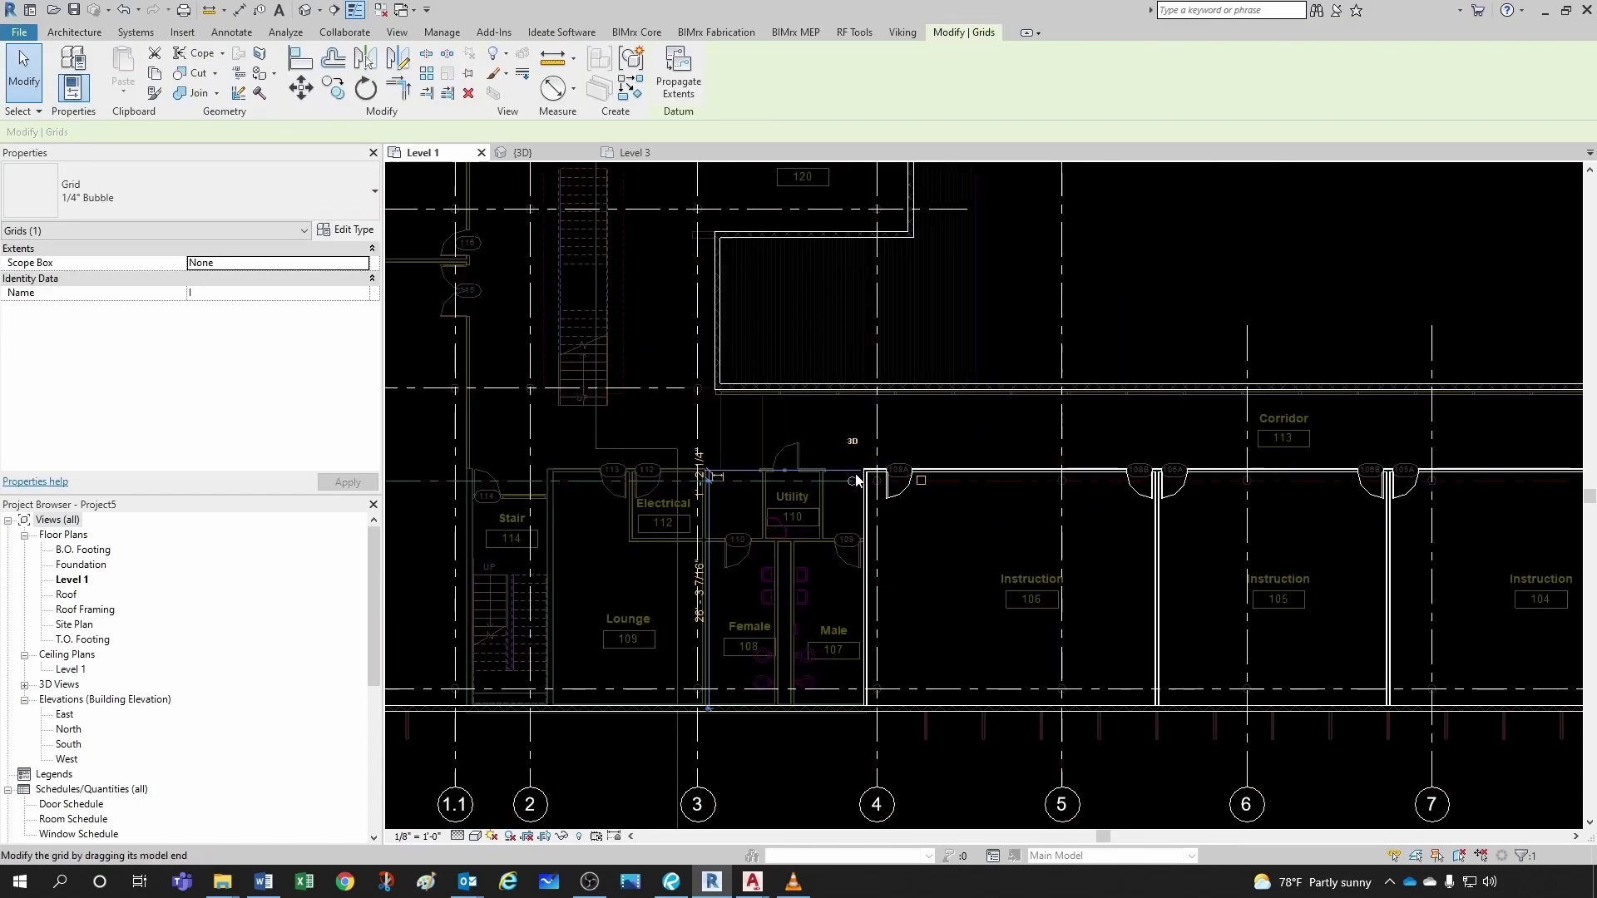
{"action": "left_click_drag", "start_coordinate": [854, 485], "coordinate": [1112, 489]}
{"action": "scroll", "coordinate": [1113, 489], "scroll_direction": "down", "scroll_amount": 2}
{"action": "scroll", "coordinate": [1165, 499], "scroll_direction": "down", "scroll_amount": 1}
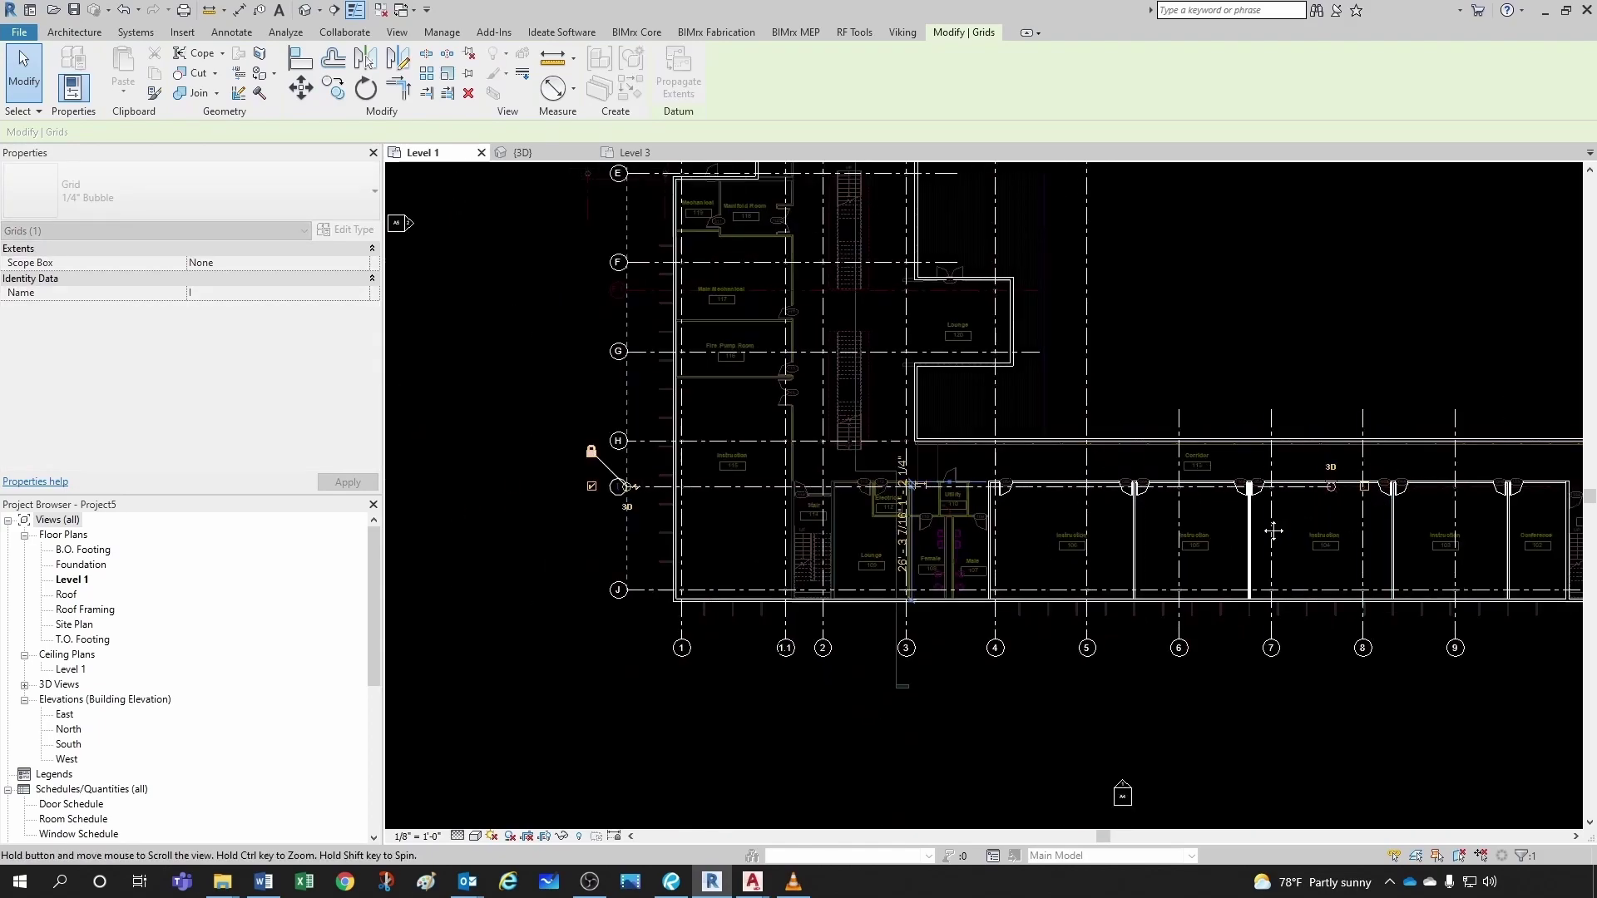
{"action": "middle_click_drag", "start_coordinate": [1266, 535], "coordinate": [889, 545]}
{"action": "left_click_drag", "start_coordinate": [877, 506], "coordinate": [1185, 507]}
{"action": "left_click", "coordinate": [1197, 553]}
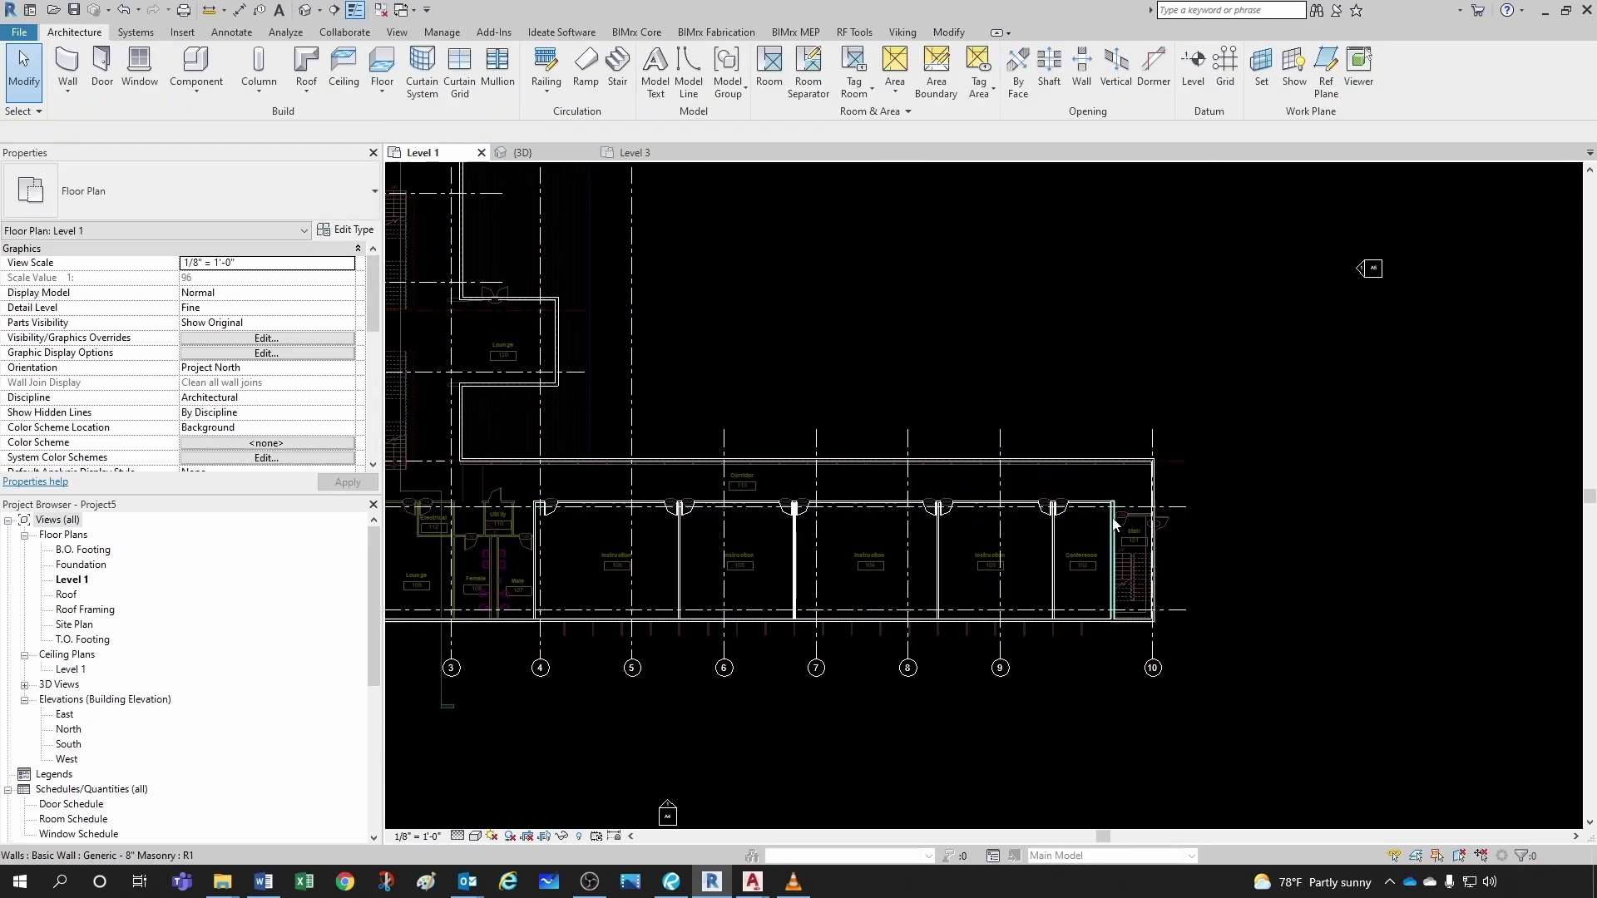
- Extend grid H's east end along the corridor past grid 10 to align with grid I's east end
{"action": "scroll", "coordinate": [1113, 515], "scroll_direction": "down", "scroll_amount": 2}
{"action": "scroll", "coordinate": [616, 499], "scroll_direction": "up", "scroll_amount": 2}
{"action": "scroll", "coordinate": [613, 505], "scroll_direction": "up", "scroll_amount": 4}
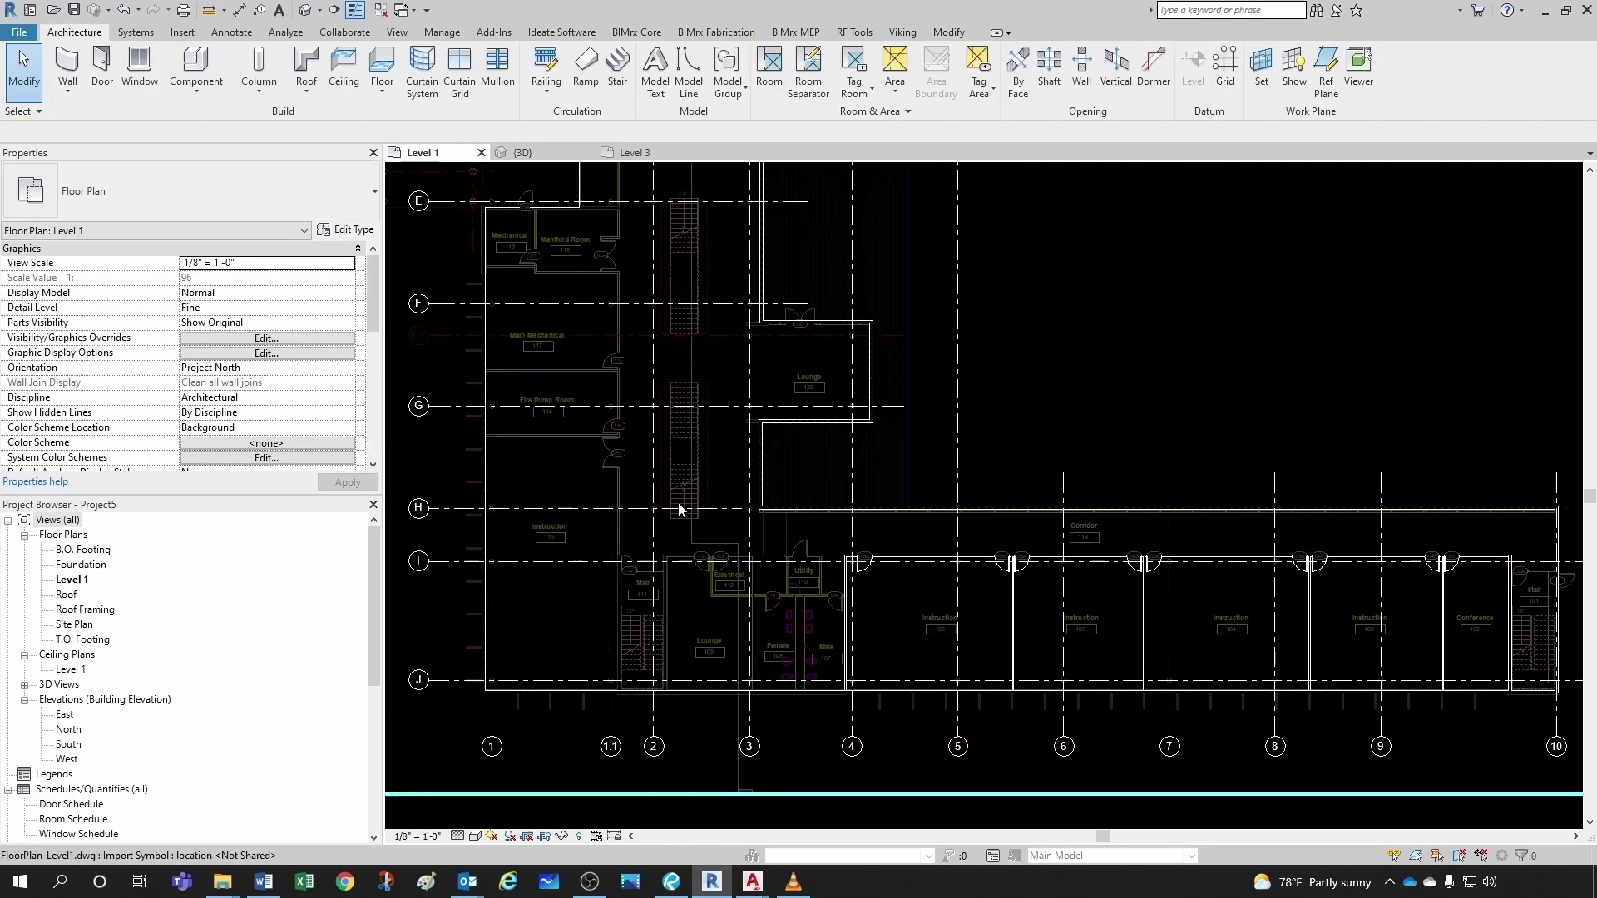
{"action": "scroll", "coordinate": [745, 529], "scroll_direction": "down", "scroll_amount": 3}
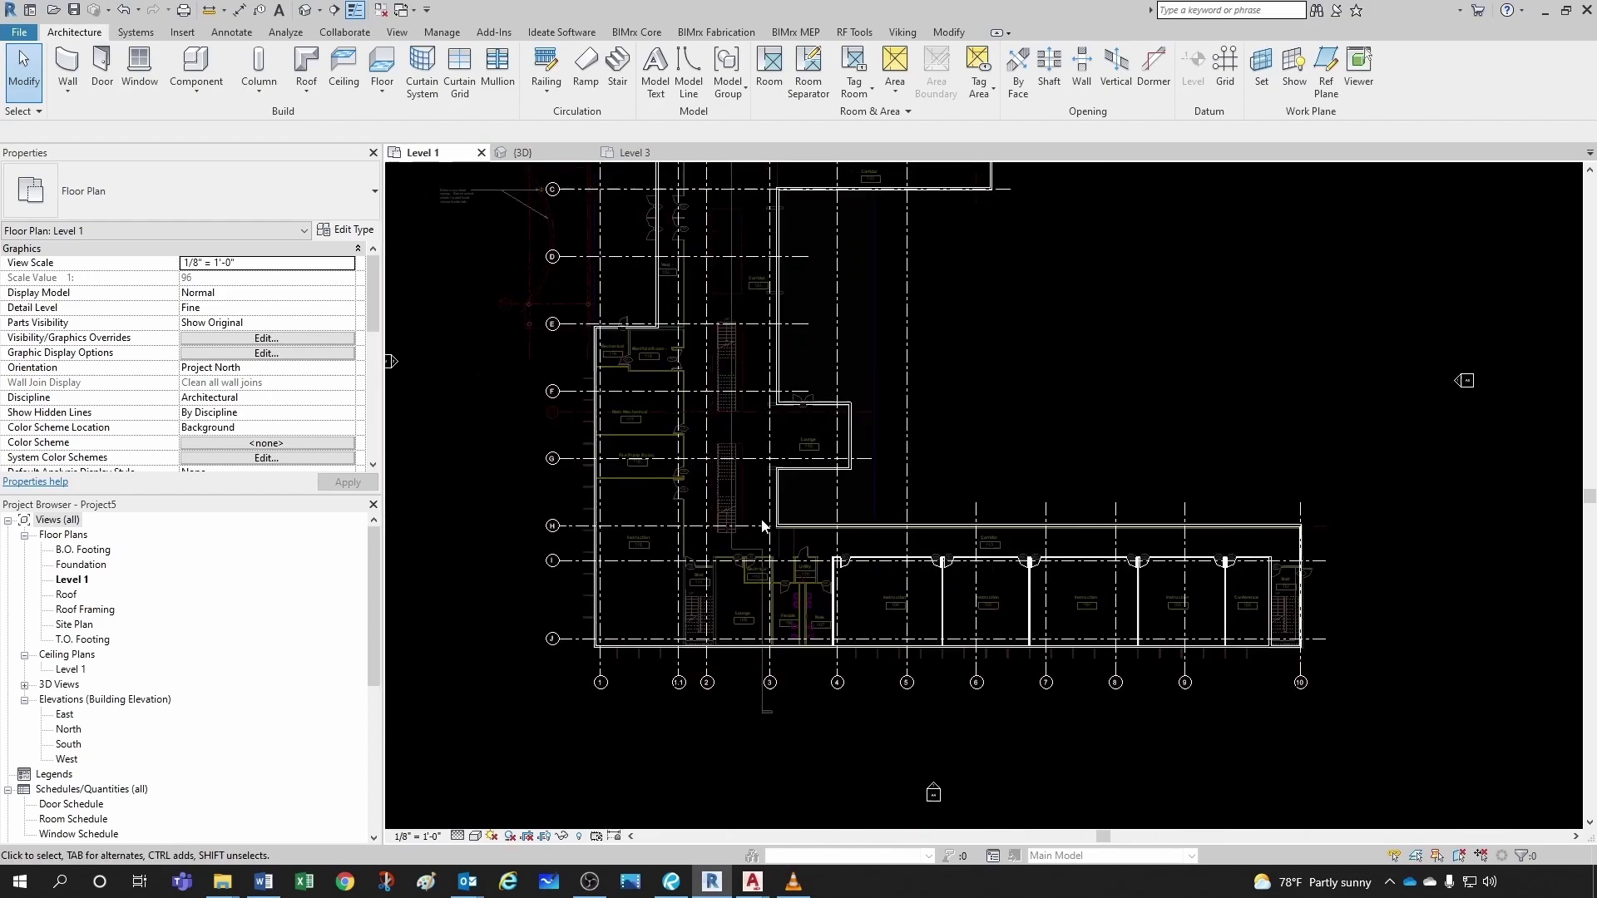
{"action": "left_click", "coordinate": [752, 535]}
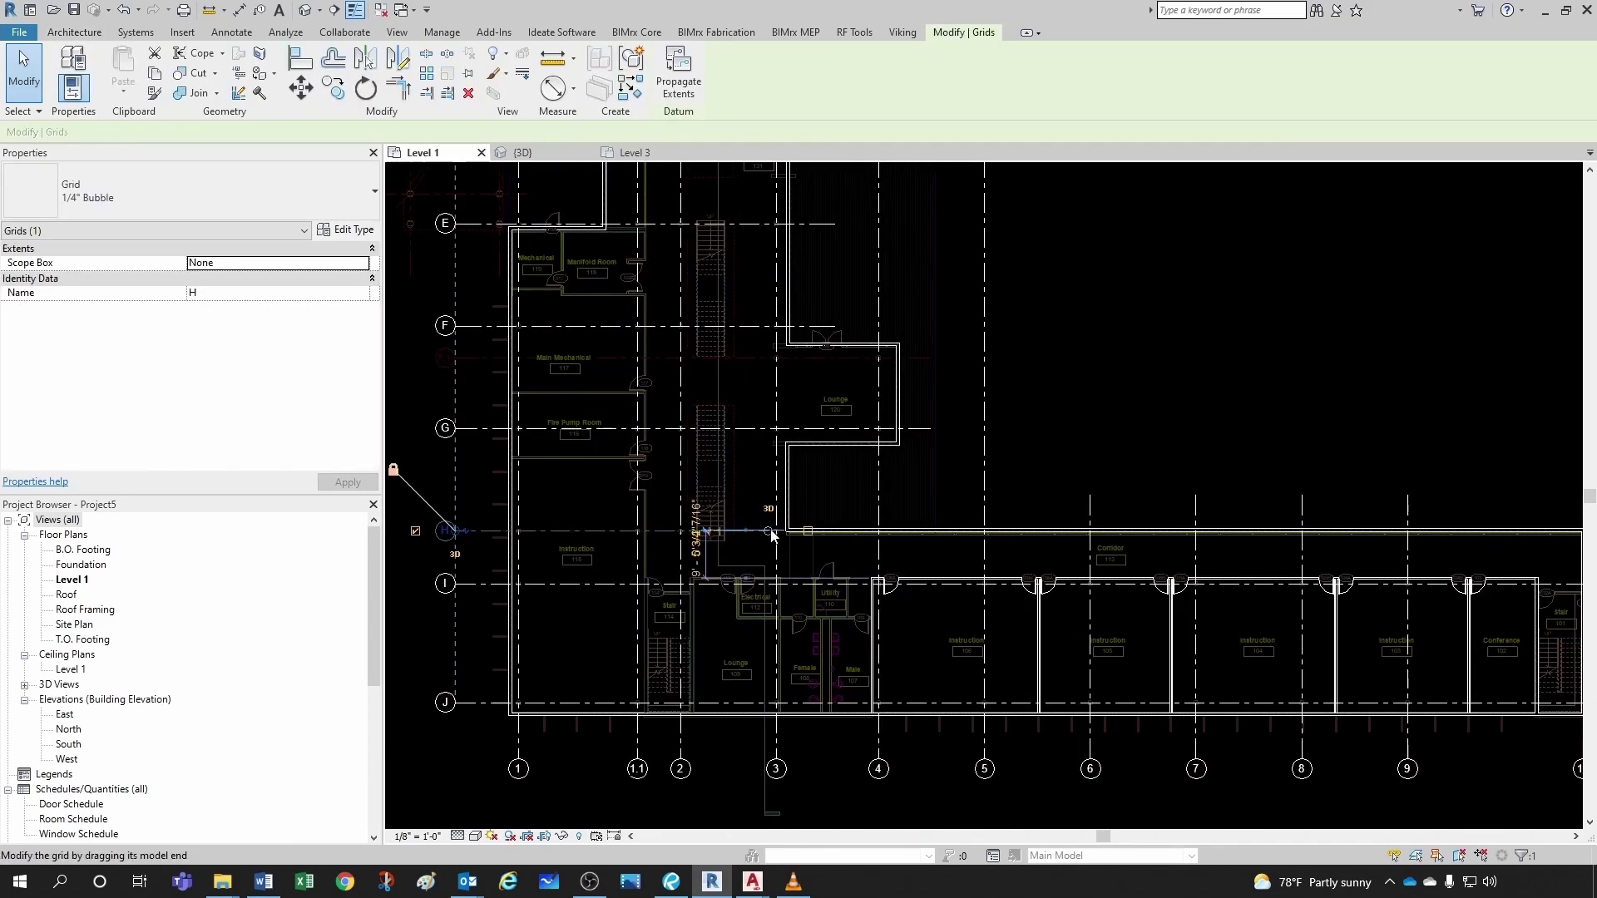
{"action": "scroll", "coordinate": [955, 560], "scroll_direction": "down", "scroll_amount": 4}
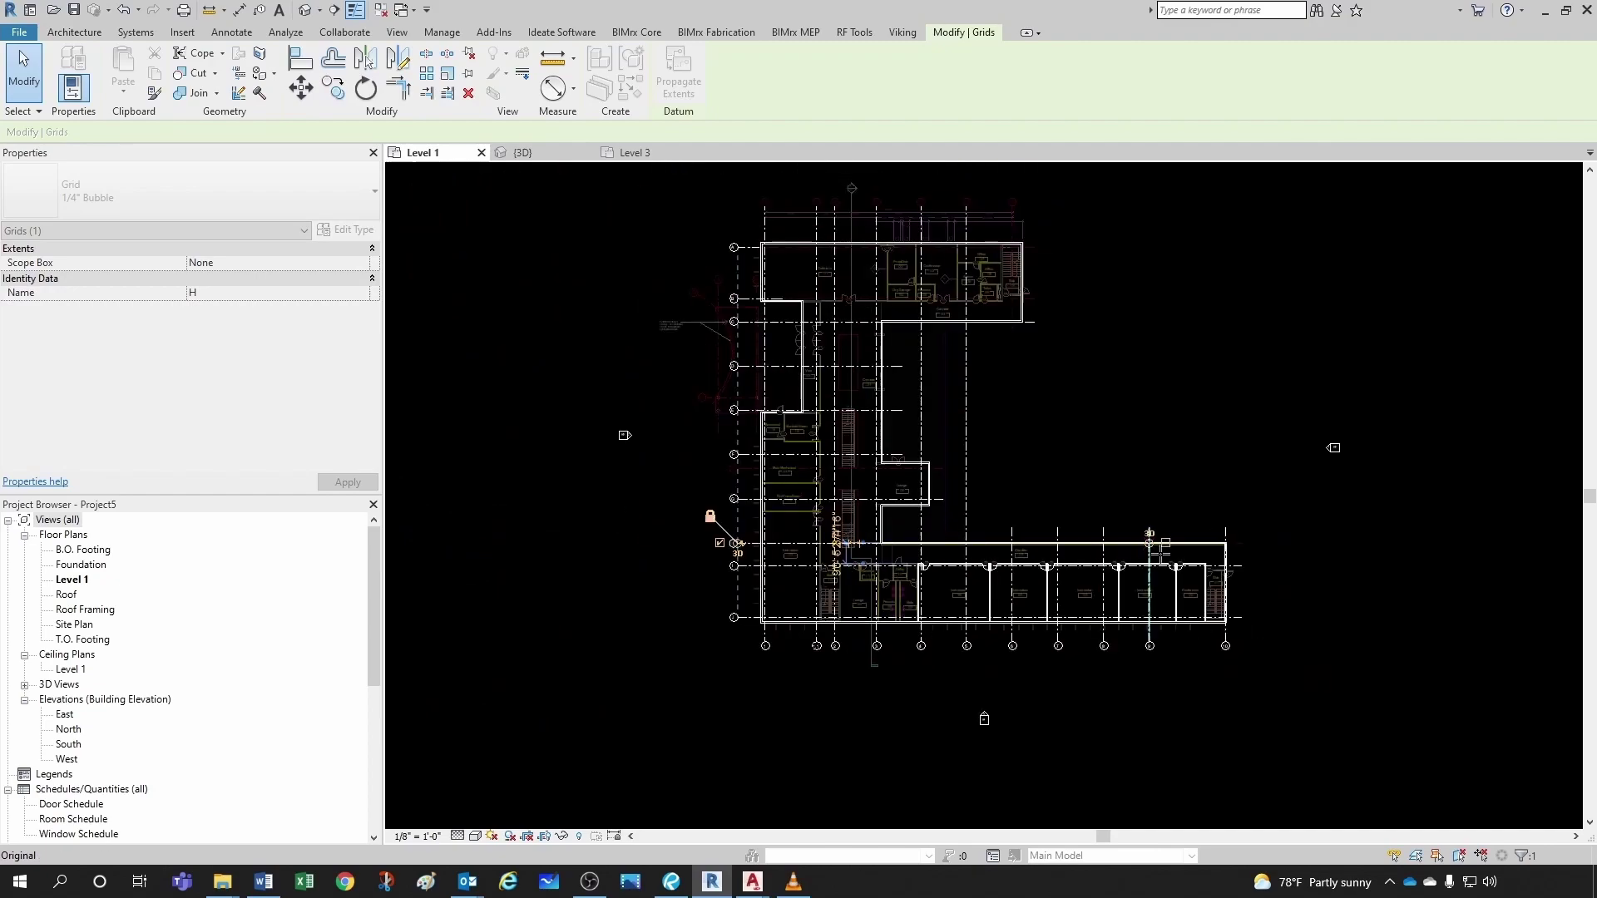
{"action": "left_click_drag", "start_coordinate": [1242, 561], "coordinate": [1242, 561]}
{"action": "key", "text": "Escape"}
{"action": "middle_click_drag", "start_coordinate": [964, 501], "coordinate": [735, 507]}
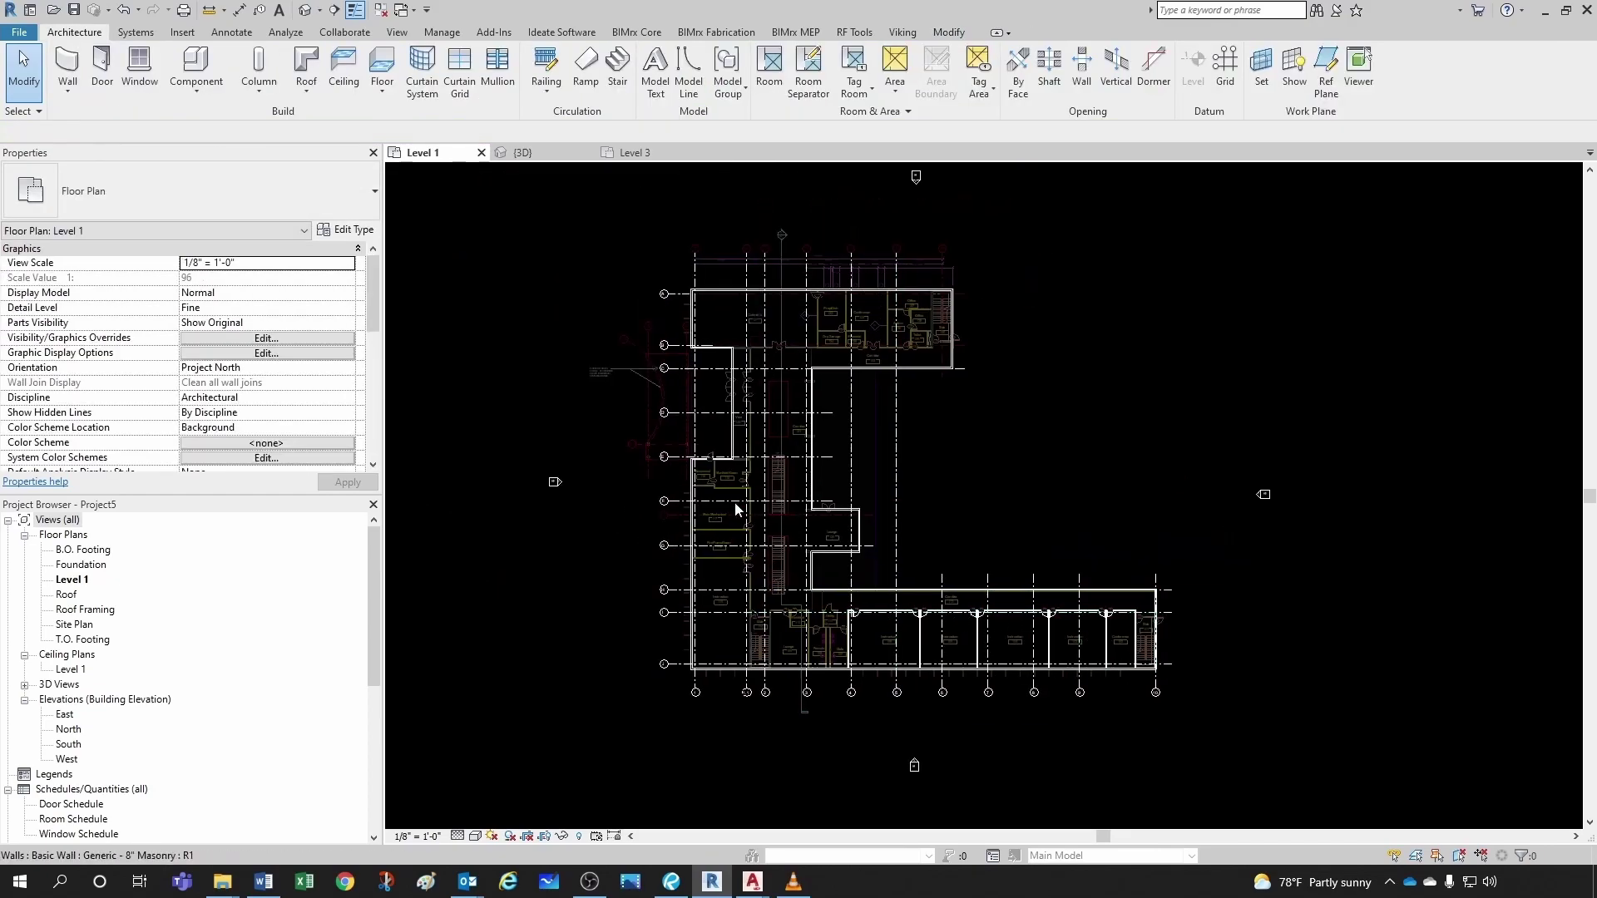
- Check the lettered grids from A to J against the DWG for grid lines not yet traced
{"action": "scroll", "coordinate": [619, 440], "scroll_direction": "up", "scroll_amount": 5}
{"action": "middle_click_drag", "start_coordinate": [666, 434], "coordinate": [671, 660]}
{"action": "scroll", "coordinate": [663, 634], "scroll_direction": "down", "scroll_amount": 4}
{"action": "scroll", "coordinate": [622, 350], "scroll_direction": "up", "scroll_amount": 3}
{"action": "middle_click_drag", "start_coordinate": [653, 454], "coordinate": [656, 622]}
{"action": "scroll", "coordinate": [663, 496], "scroll_direction": "up", "scroll_amount": 3}
{"action": "scroll", "coordinate": [664, 497], "scroll_direction": "down", "scroll_amount": 5}
{"action": "scroll", "coordinate": [664, 496], "scroll_direction": "down", "scroll_amount": 3}
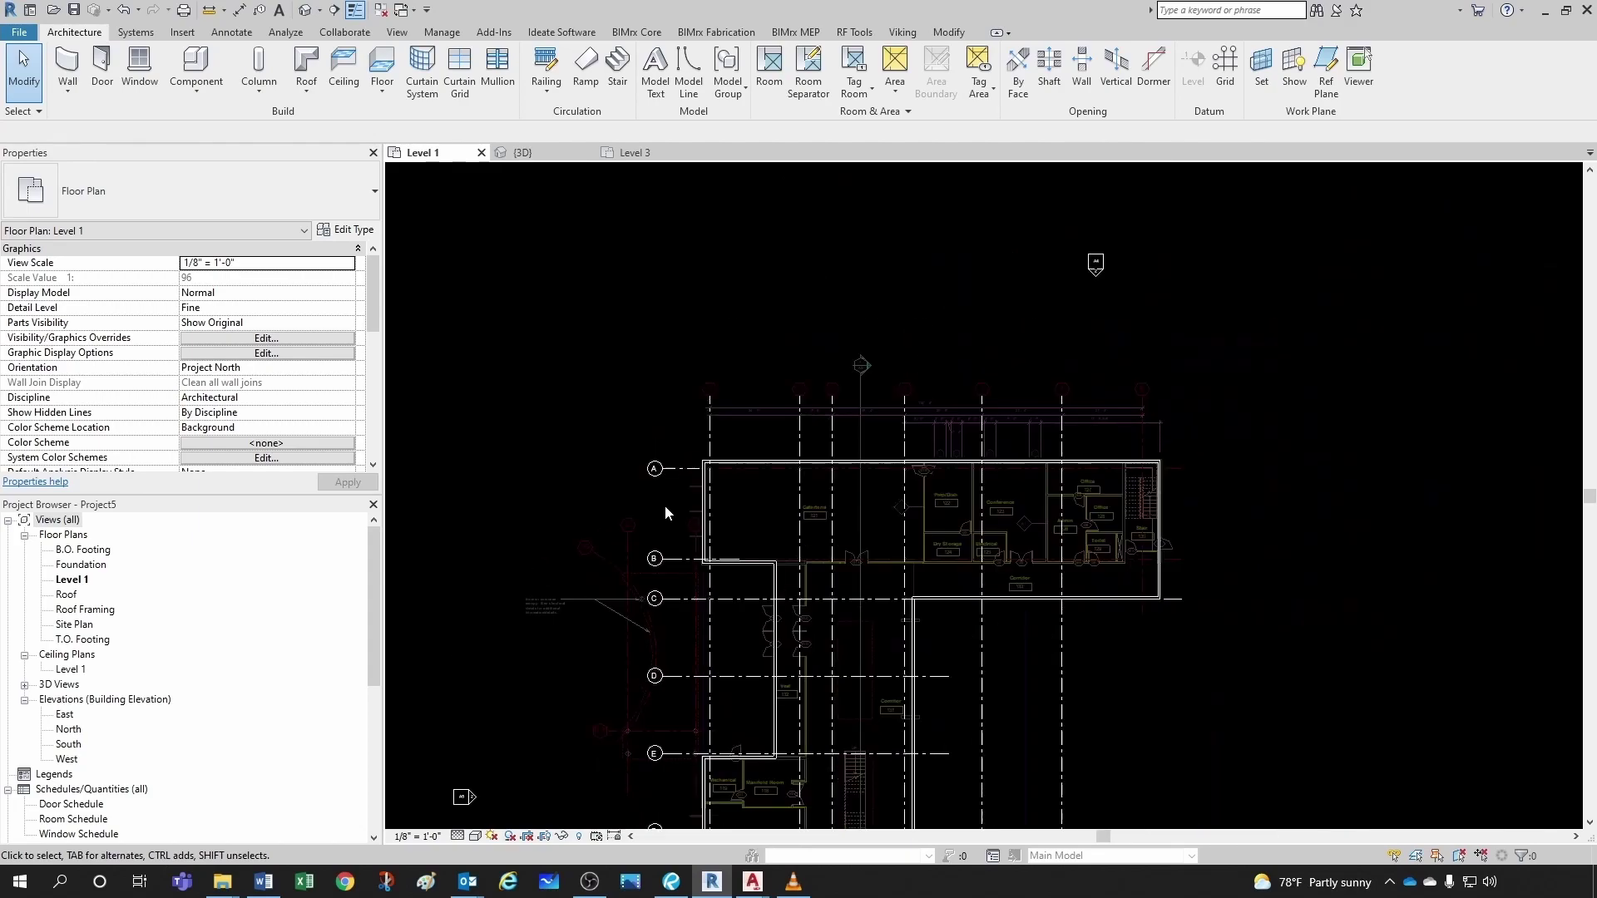
{"action": "middle_click_drag", "start_coordinate": [678, 579], "coordinate": [635, 434]}
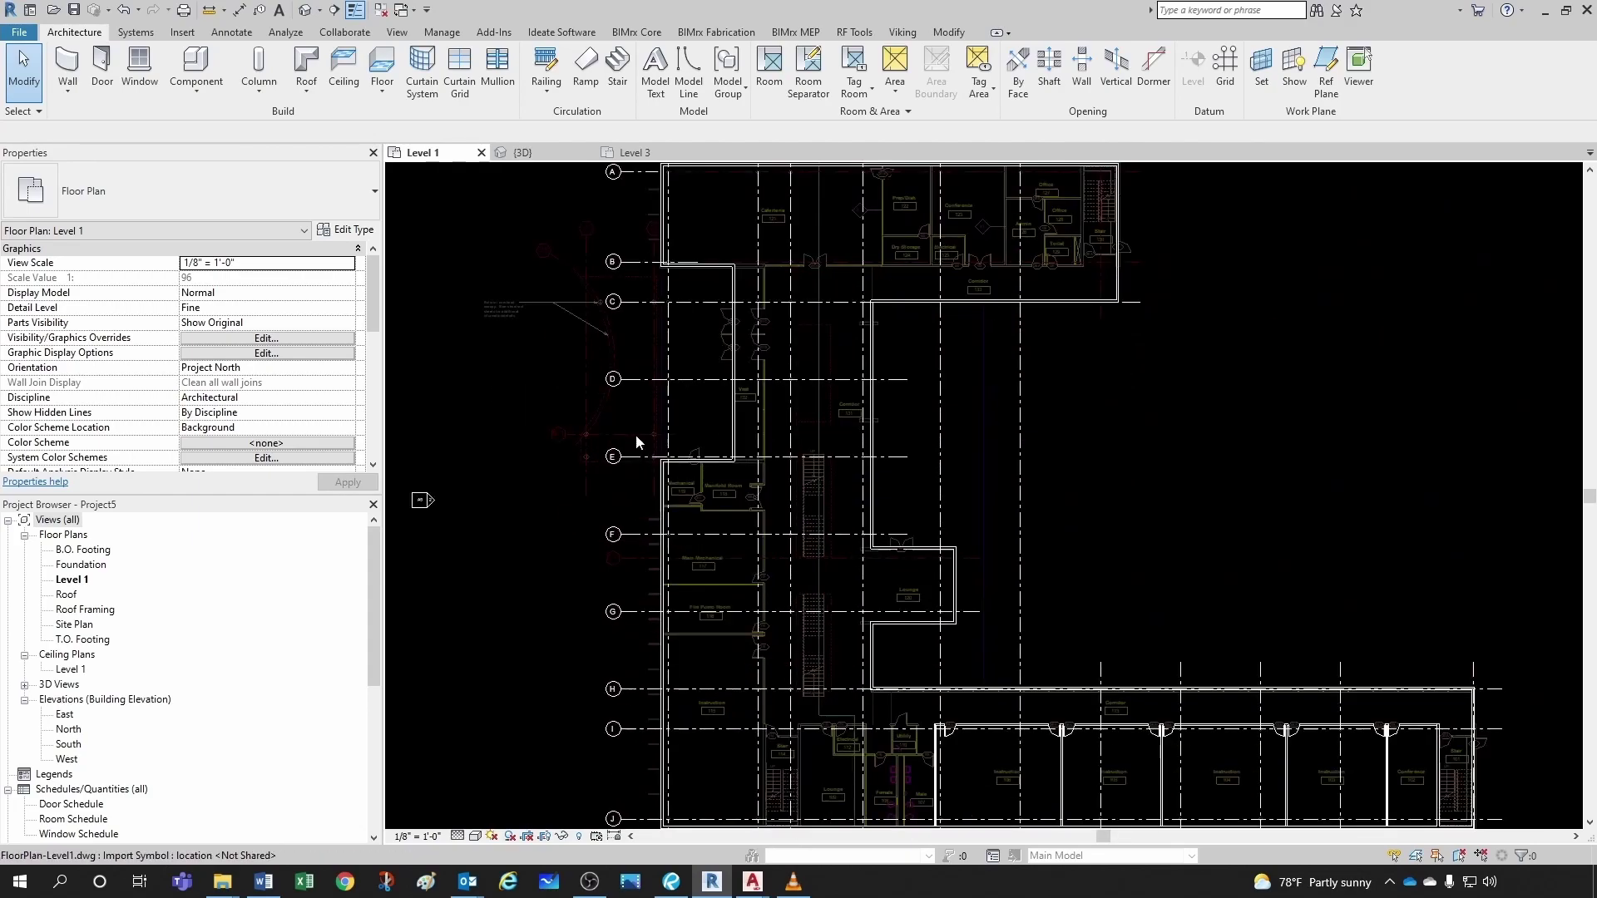
{"action": "scroll", "coordinate": [633, 541], "scroll_direction": "down", "scroll_amount": 2}
{"action": "scroll", "coordinate": [628, 496], "scroll_direction": "up", "scroll_amount": 2}
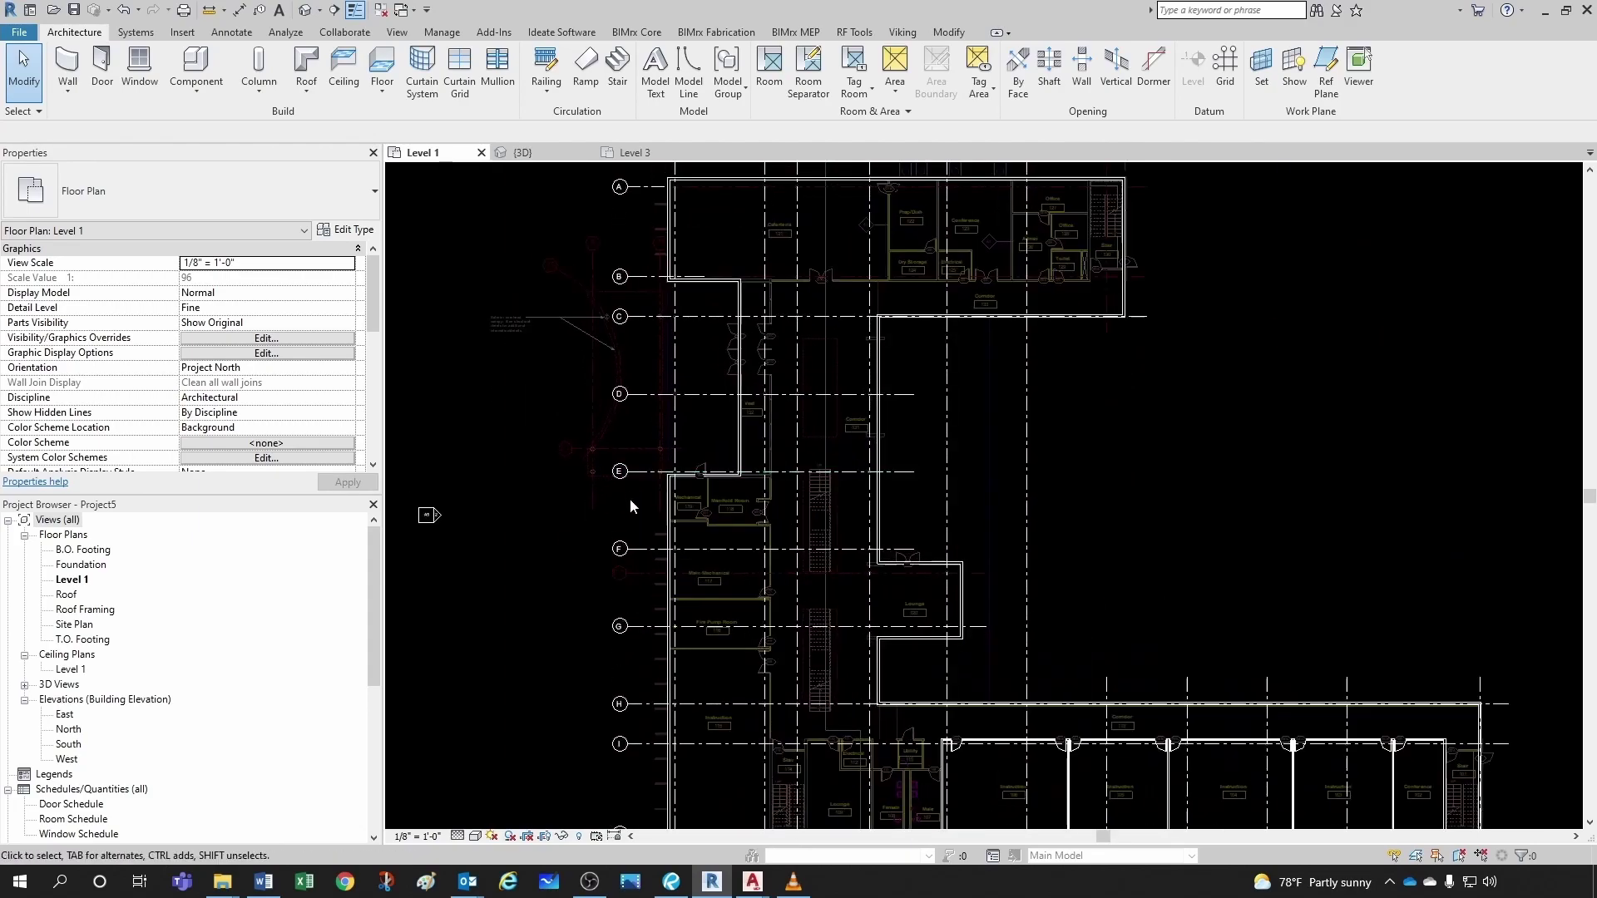
{"action": "scroll", "coordinate": [637, 562], "scroll_direction": "up", "scroll_amount": 3}
{"action": "scroll", "coordinate": [637, 563], "scroll_direction": "down", "scroll_amount": 5}
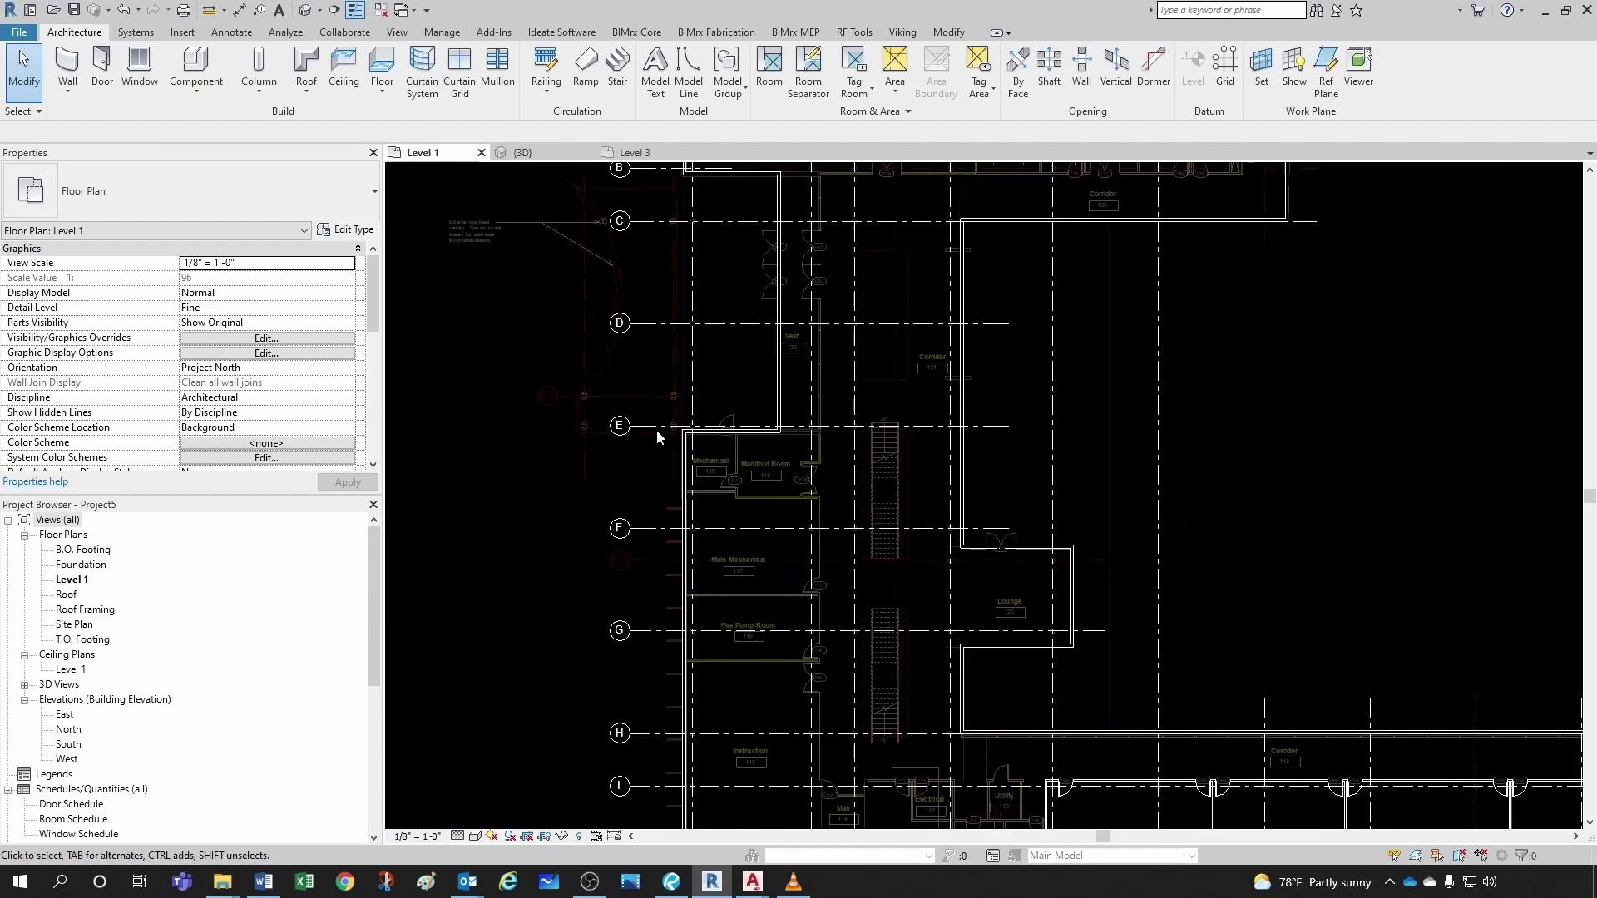
- Draw a short horizontal grid over the DWG's grid line D.1, between grids D and E, with its bubble at the west end
{"action": "middle_click_drag", "start_coordinate": [657, 429], "coordinate": [621, 599]}
{"action": "scroll", "coordinate": [652, 546], "scroll_direction": "up", "scroll_amount": 3}
{"action": "scroll", "coordinate": [620, 599], "scroll_direction": "up", "scroll_amount": 2}
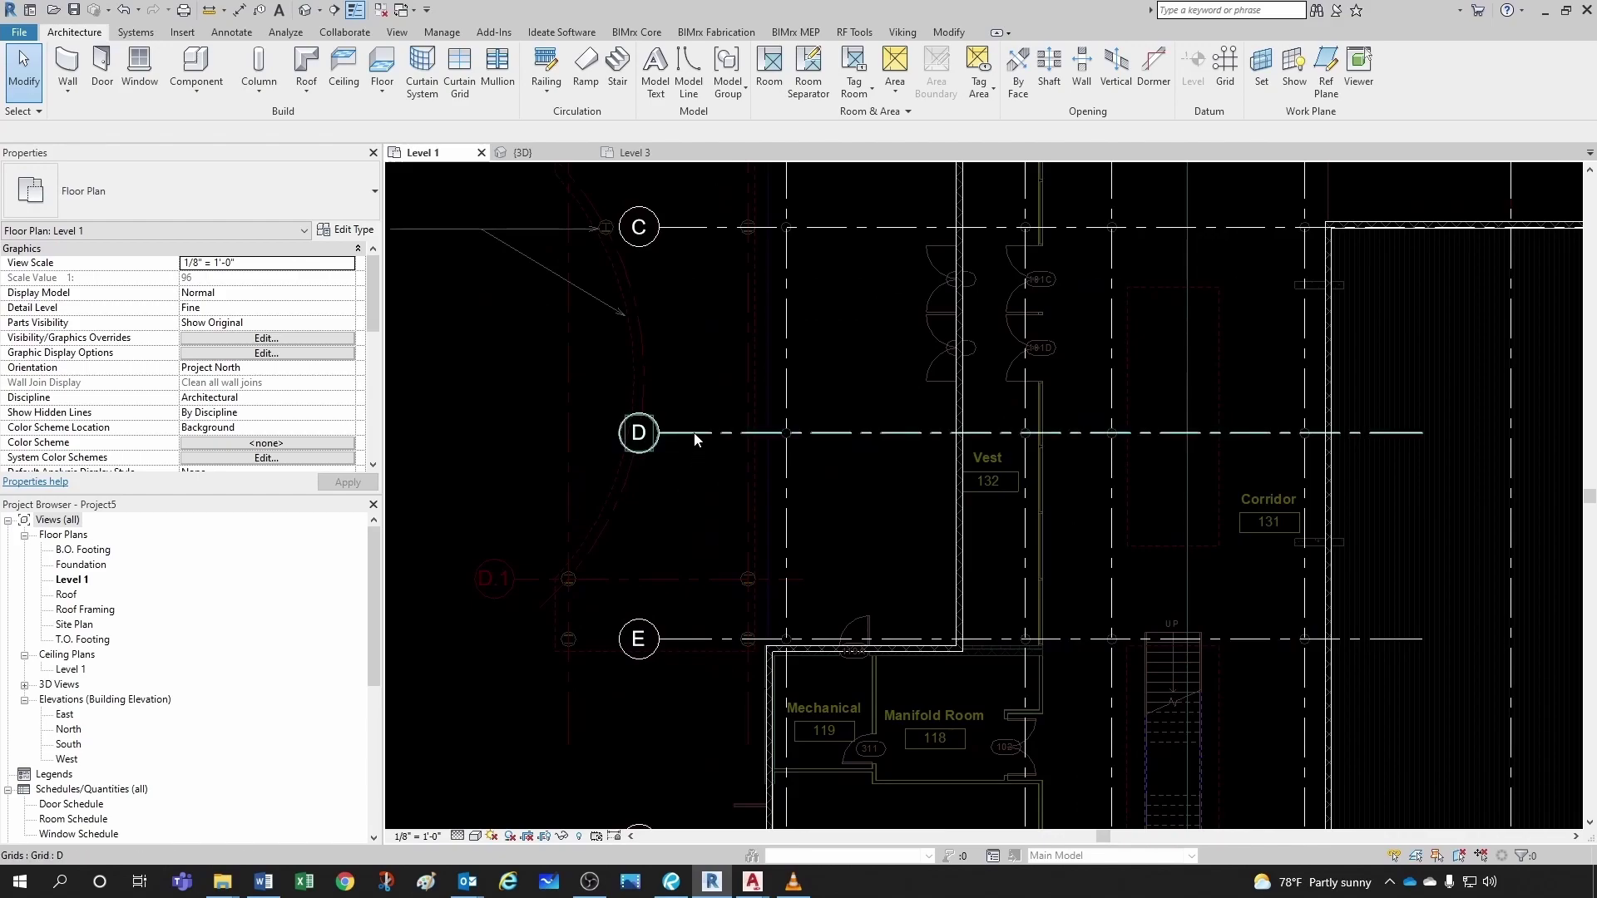
{"action": "key", "text": "g"}
{"action": "key", "text": "r"}
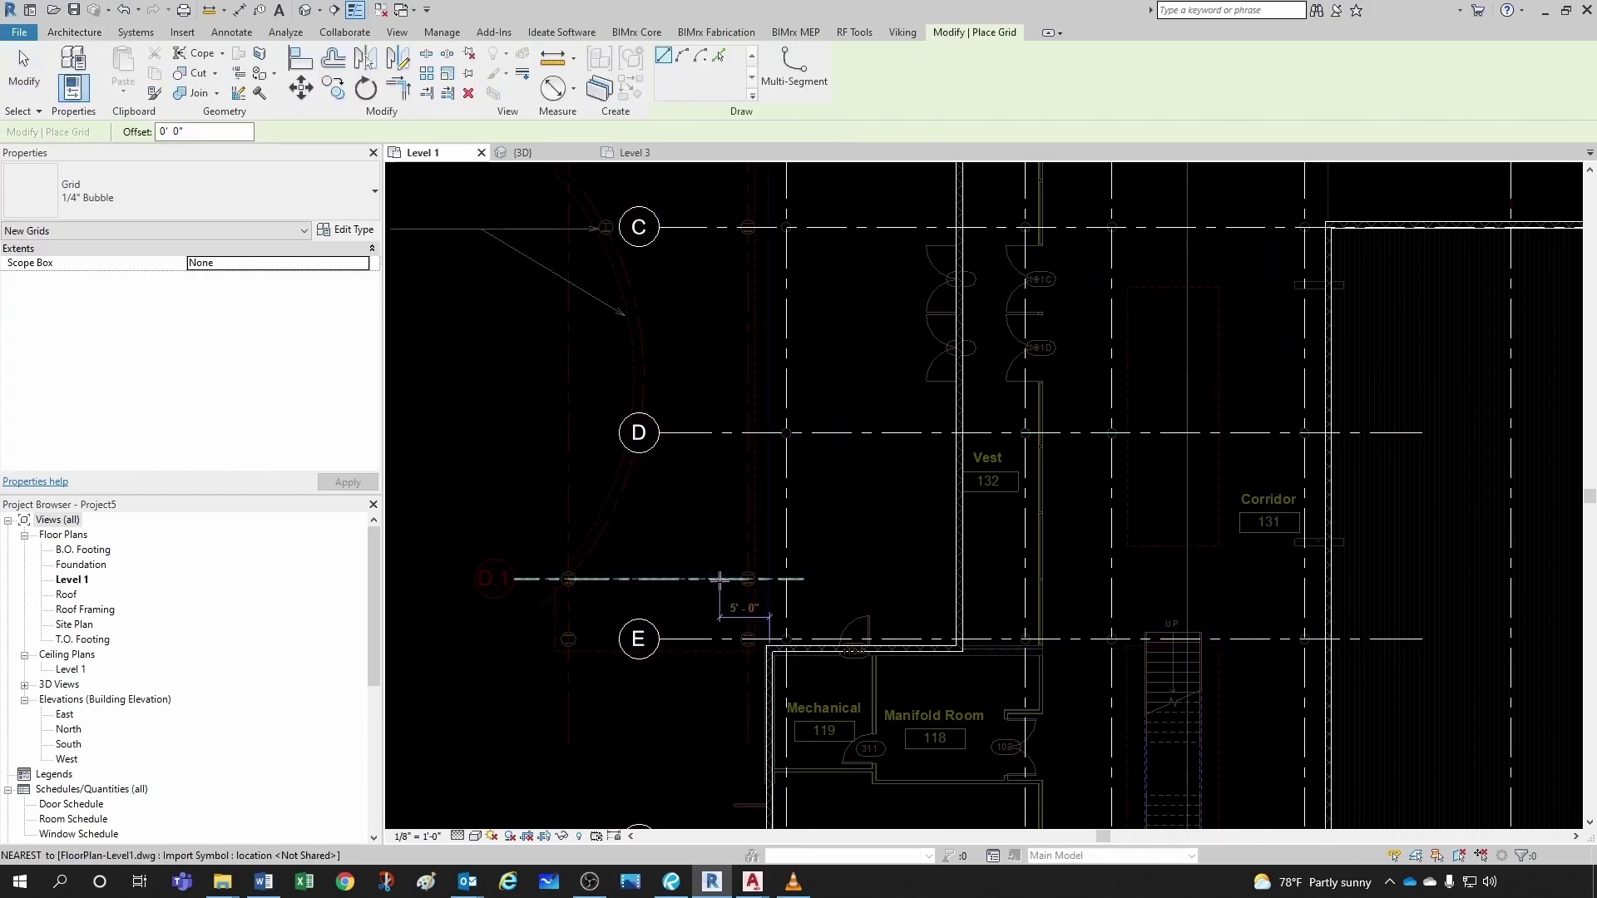
{"action": "left_click", "coordinate": [721, 578]}
{"action": "scroll", "coordinate": [520, 580], "scroll_direction": "up", "scroll_amount": 2}
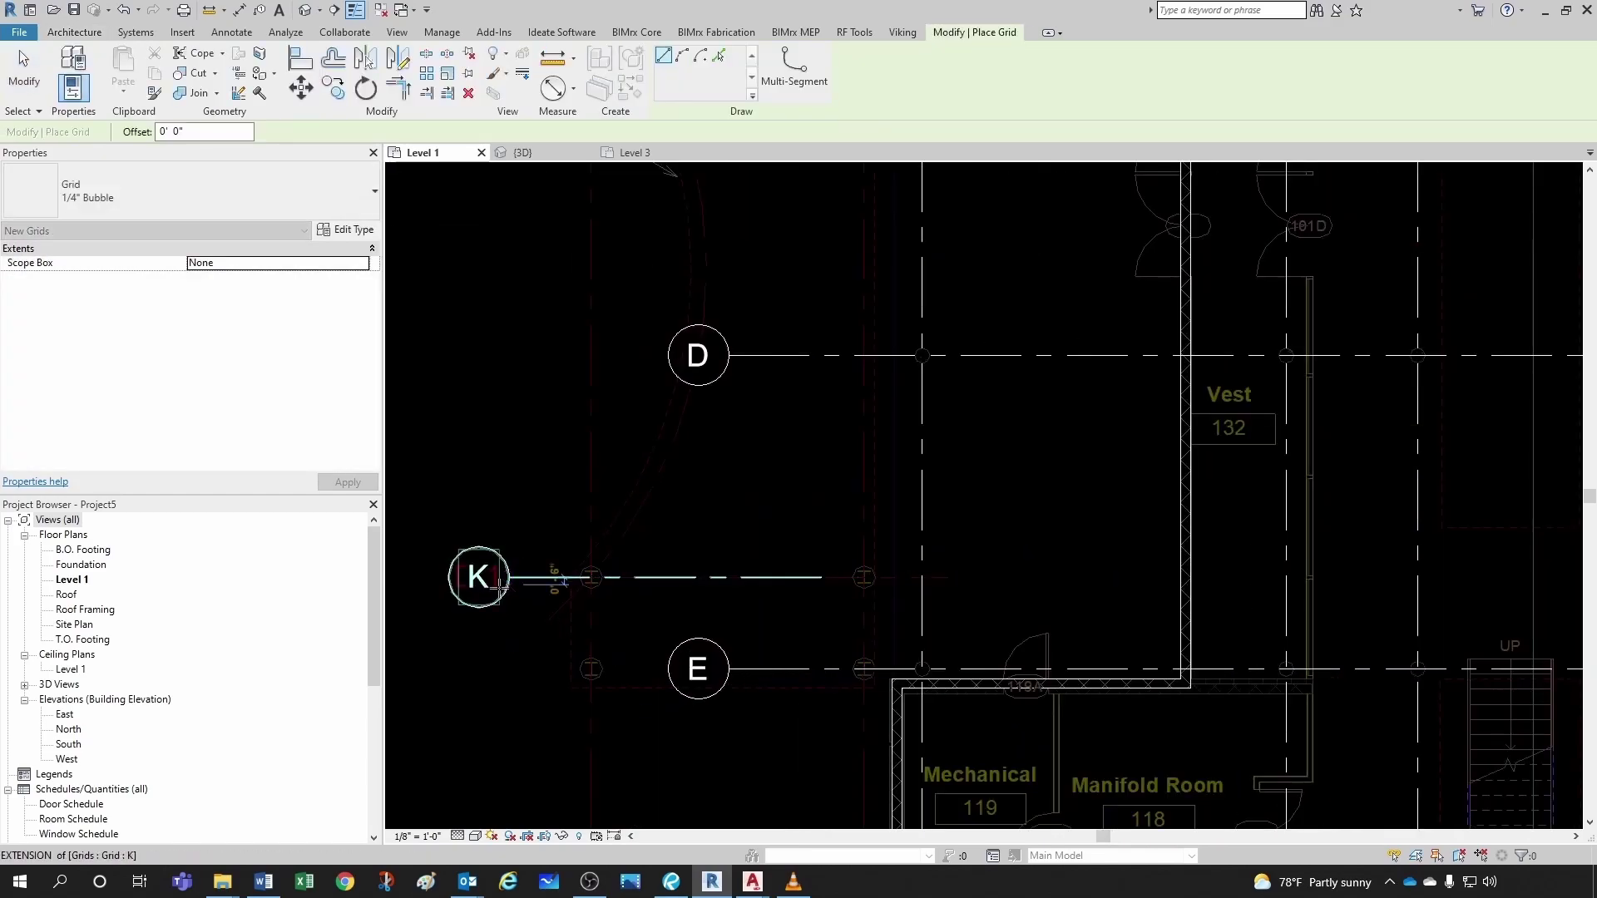
{"action": "key", "text": "Escape"}
{"action": "key", "text": "Escape"}
- Rename the new grid between D and E as D.1
{"action": "left_click", "coordinate": [483, 578]}
{"action": "left_click", "coordinate": [487, 579]}
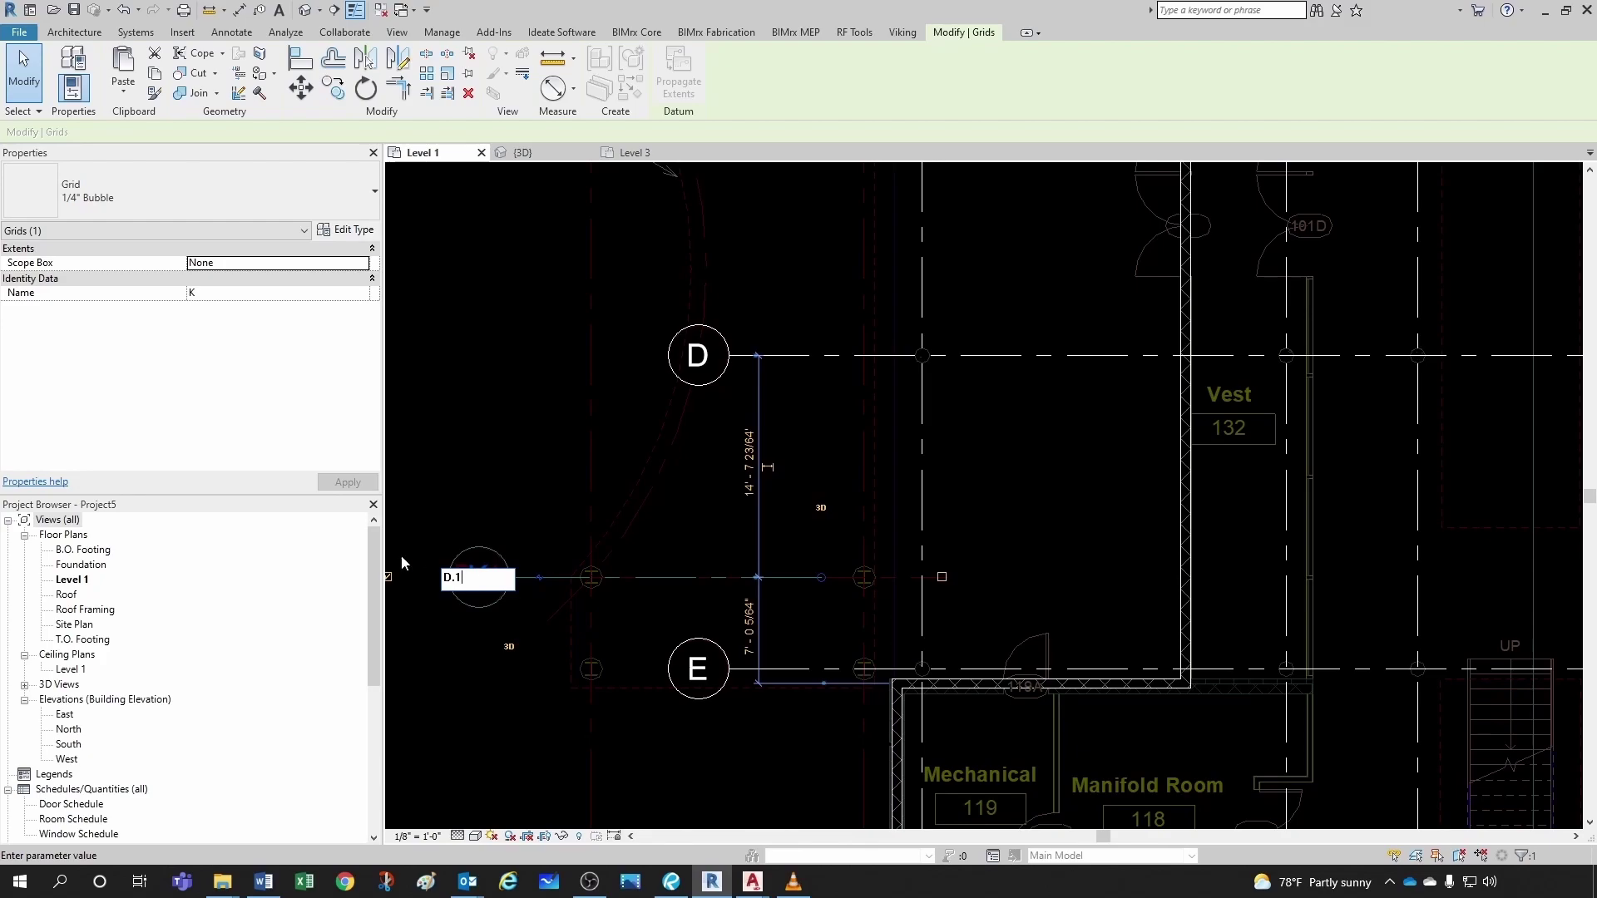
{"action": "left_click", "coordinate": [506, 498]}
{"action": "left_click", "coordinate": [507, 498]}
- Extend grid D.1's east end past grid 1, stopping short of the Vest 132 wall
{"action": "scroll", "coordinate": [622, 522], "scroll_direction": "down", "scroll_amount": 2}
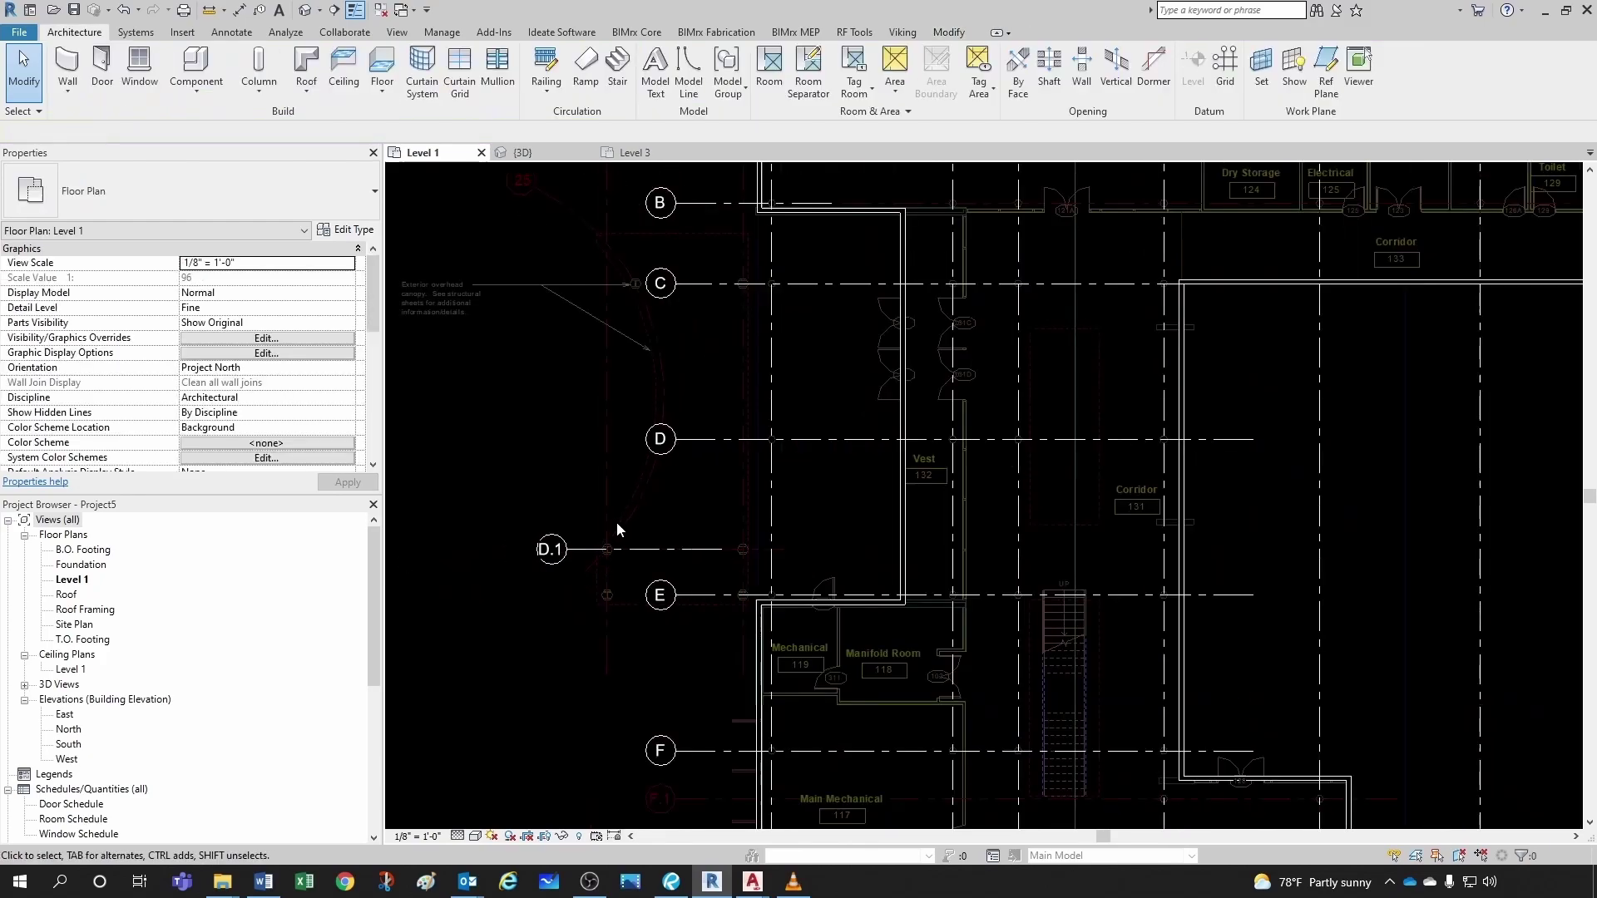
{"action": "left_click", "coordinate": [671, 550]}
{"action": "left_click_drag", "start_coordinate": [743, 549], "coordinate": [892, 552]}
{"action": "left_click", "coordinate": [825, 568]}
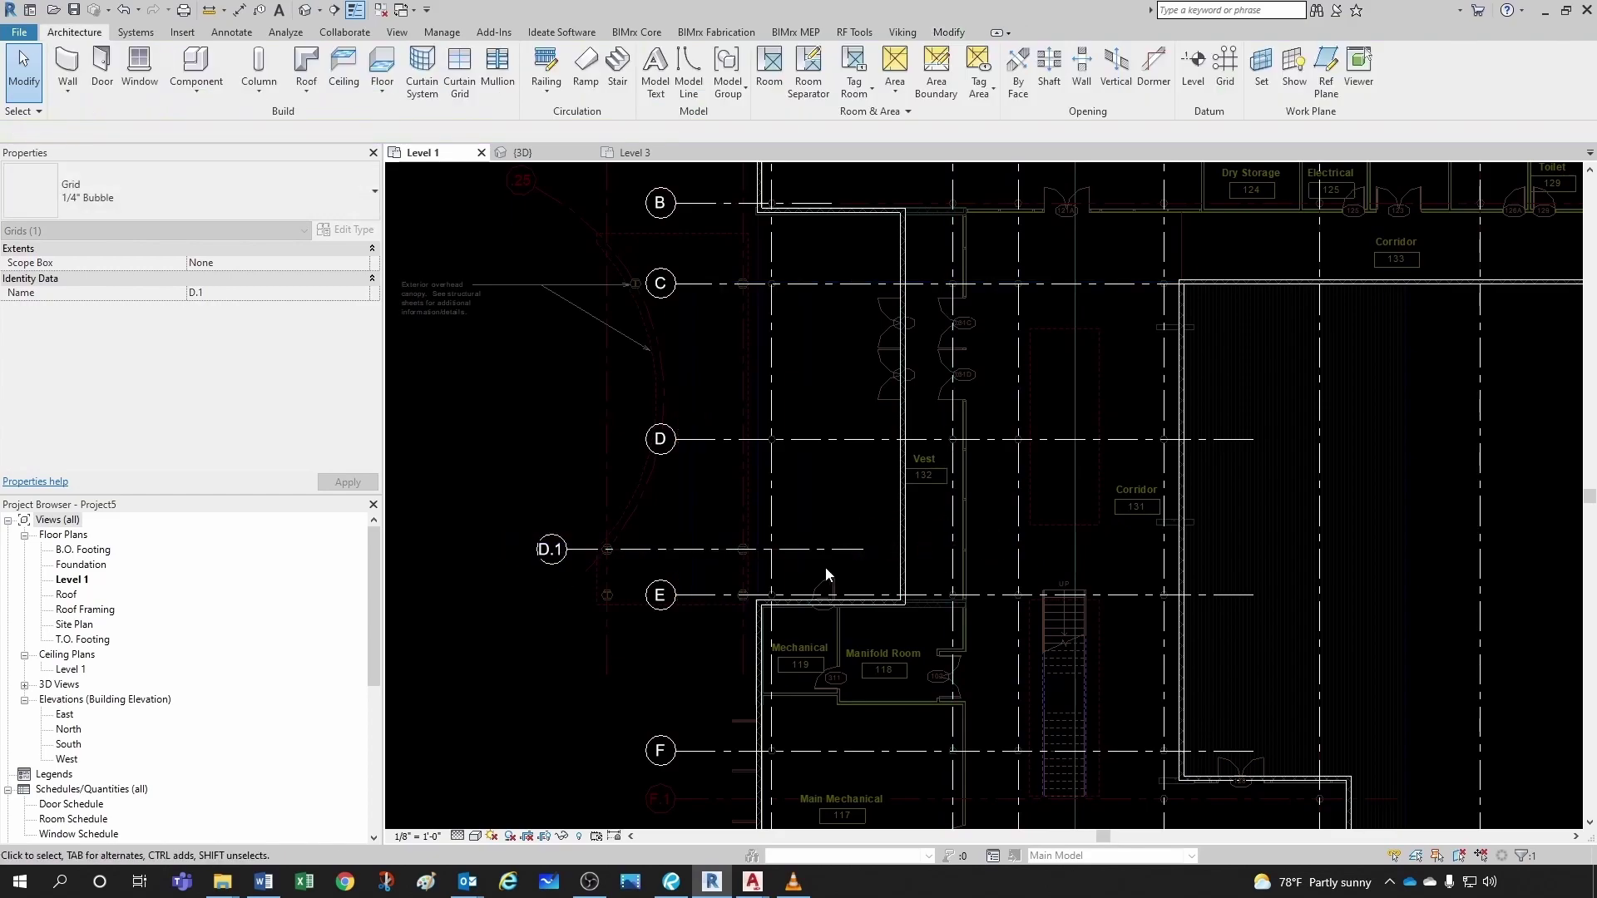
- Shorten grid D.1's east end to the DWG line's endpoint just past grid 1
{"action": "scroll", "coordinate": [826, 565], "scroll_direction": "up", "scroll_amount": 2}
{"action": "left_click", "coordinate": [838, 549]}
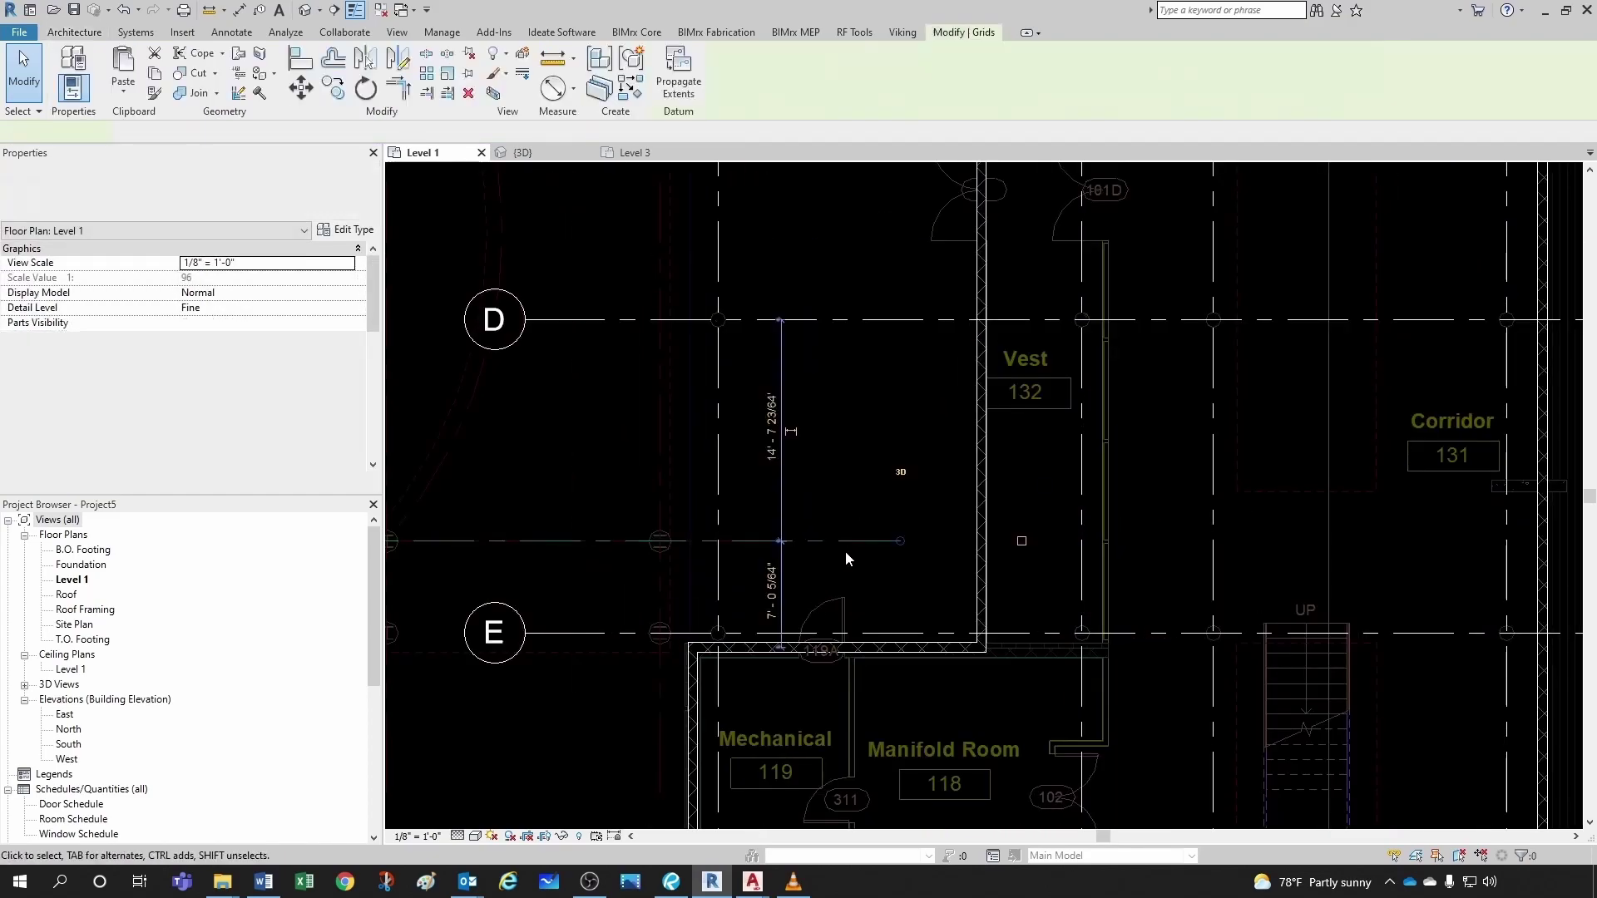
{"action": "left_click", "coordinate": [746, 573]}
- Draw a horizontal grid over the DWG's grid line F.1, between grids F and G, from its east end past Lounge 120 to the west bubble
{"action": "scroll", "coordinate": [746, 573], "scroll_direction": "down", "scroll_amount": 4}
{"action": "middle_click_drag", "start_coordinate": [701, 543], "coordinate": [671, 376]}
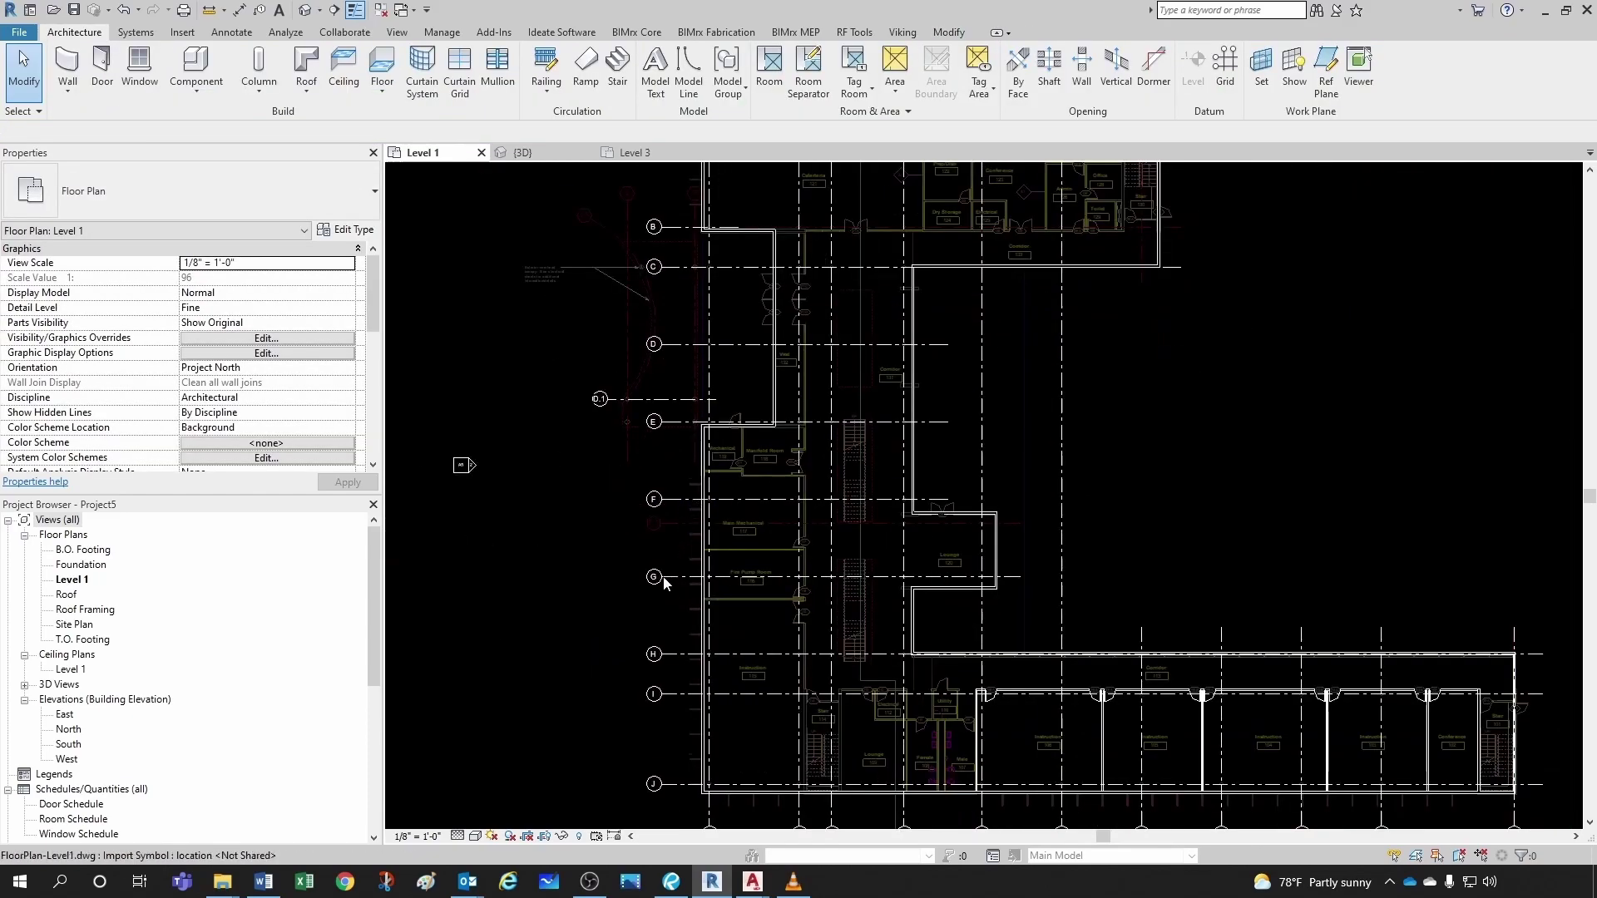
{"action": "scroll", "coordinate": [653, 523], "scroll_direction": "up", "scroll_amount": 3}
{"action": "scroll", "coordinate": [701, 512], "scroll_direction": "up", "scroll_amount": 3}
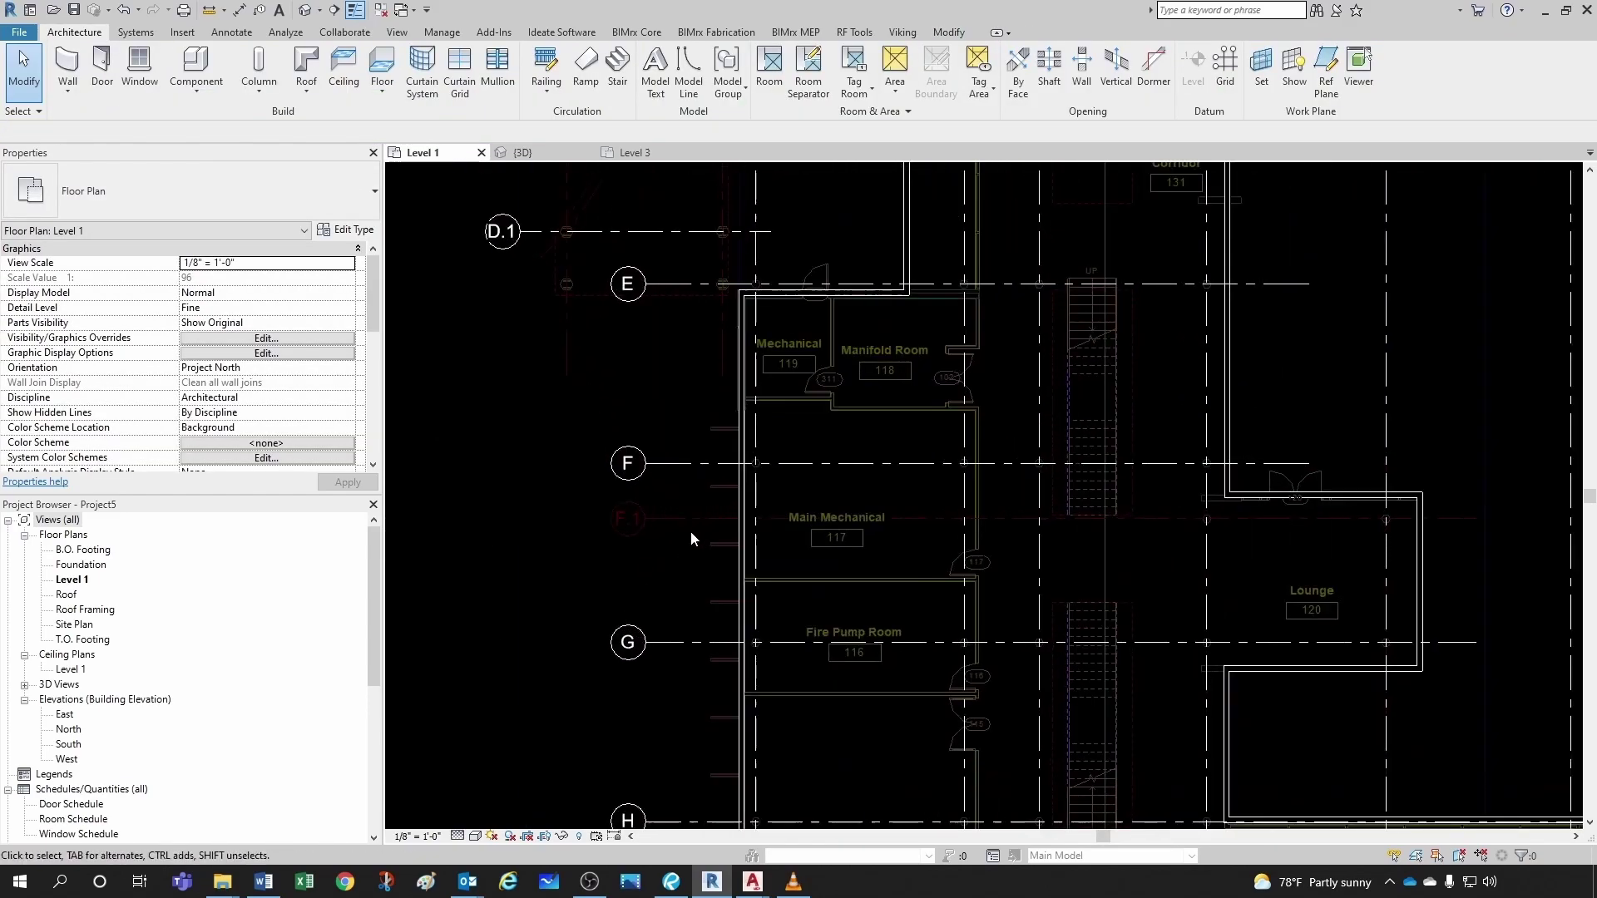
{"action": "left_click", "coordinate": [686, 464]}
{"action": "key", "text": "c"}
{"action": "key", "text": "s"}
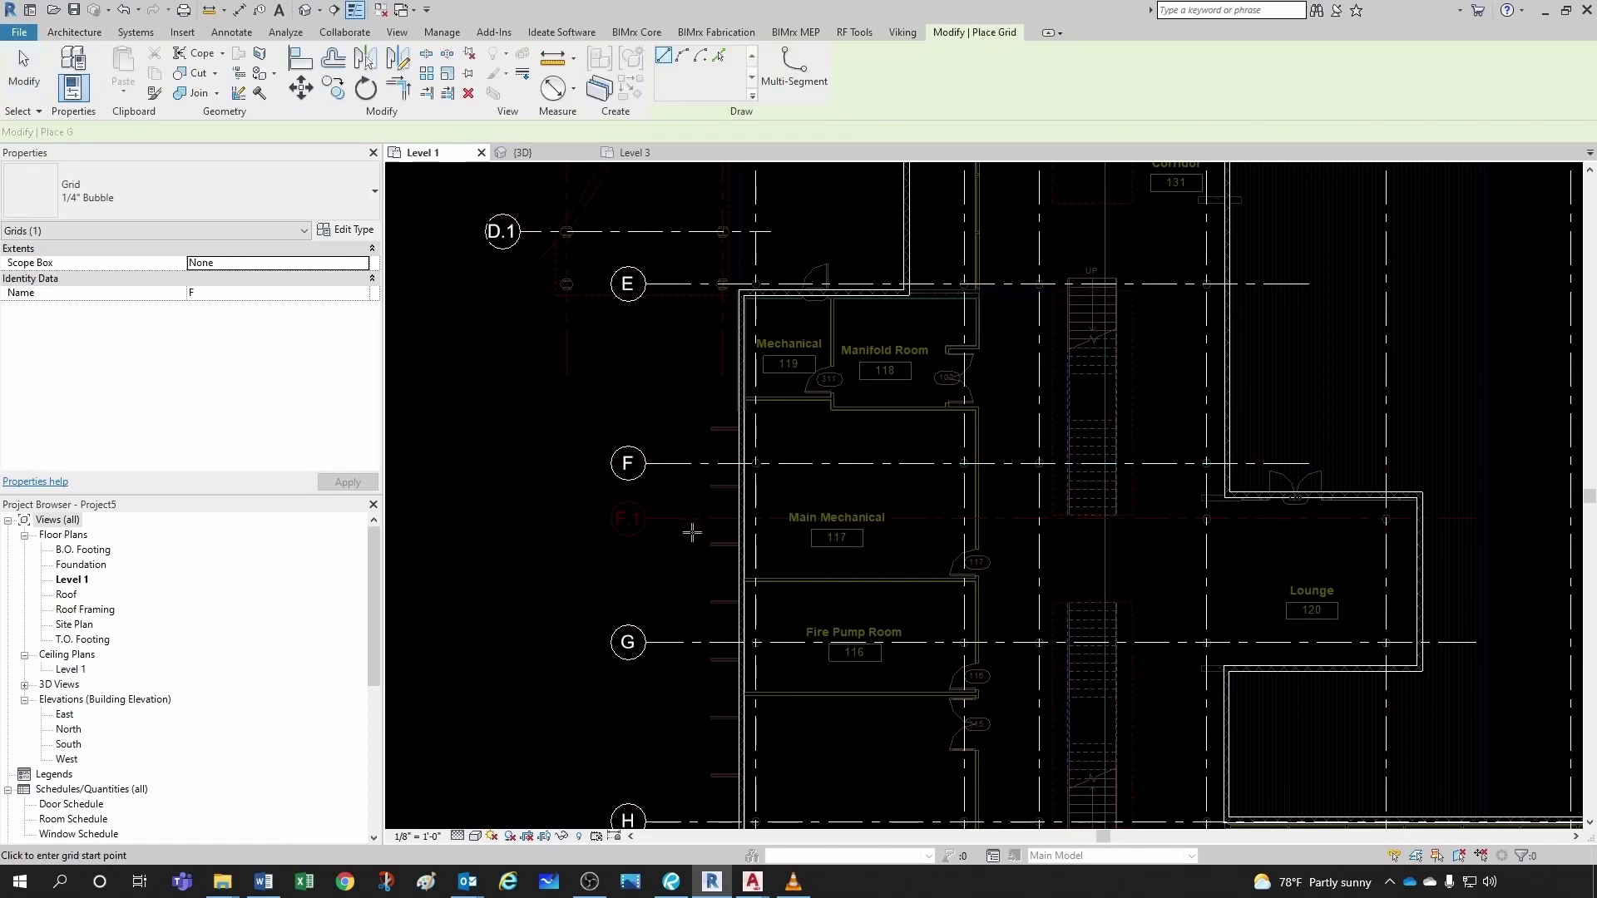
{"action": "scroll", "coordinate": [692, 532], "scroll_direction": "up", "scroll_amount": 3}
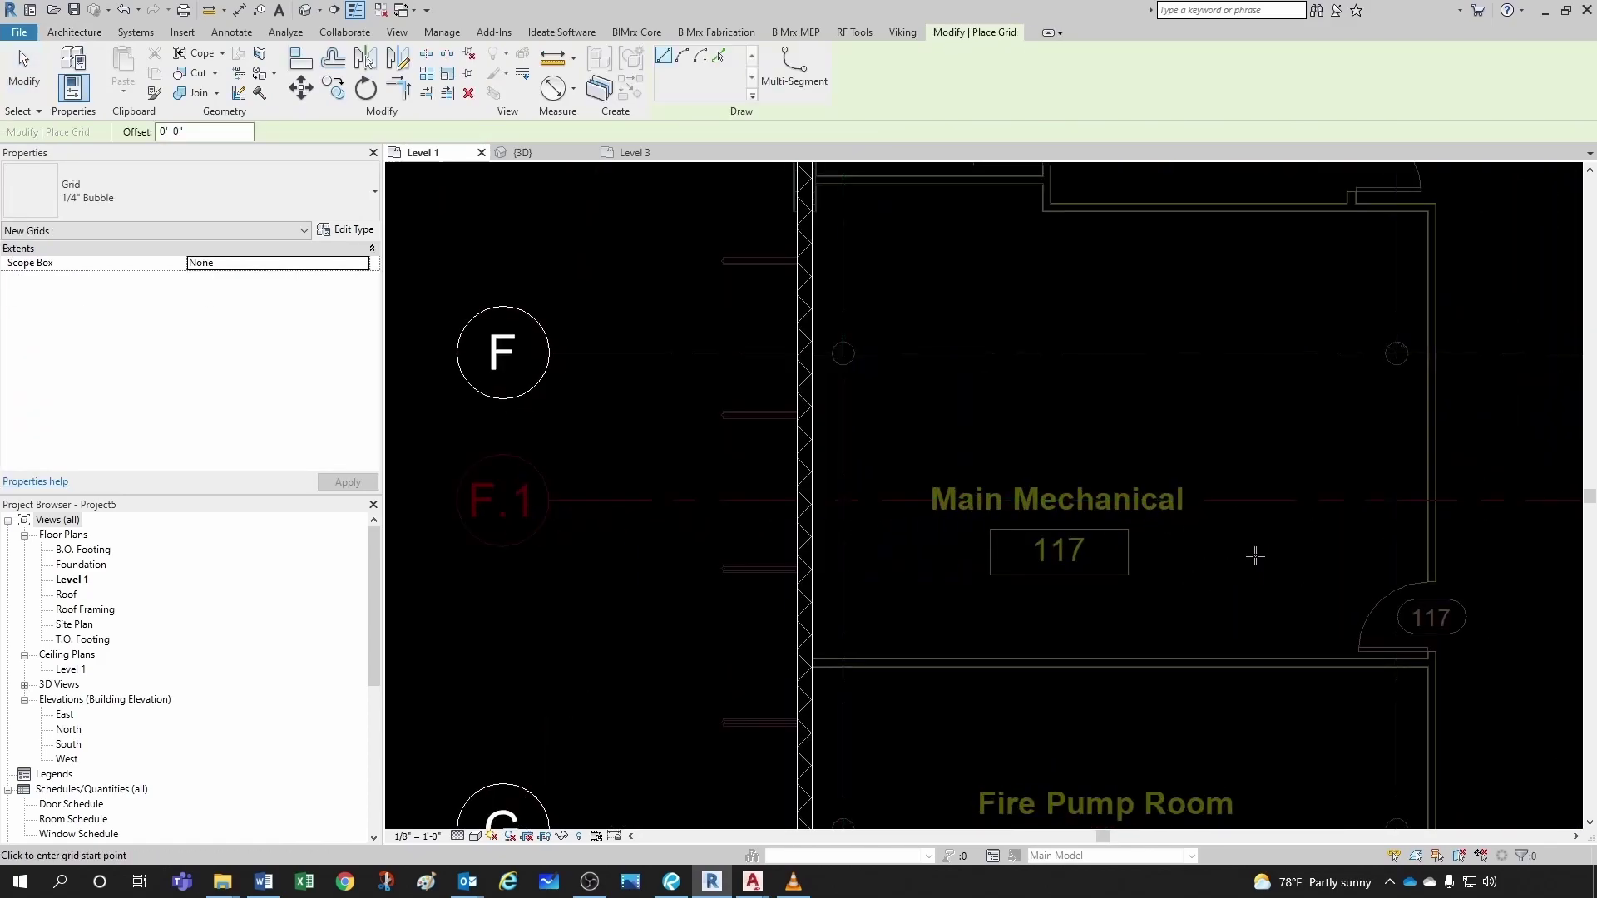
{"action": "scroll", "coordinate": [1308, 523], "scroll_direction": "down", "scroll_amount": 3}
{"action": "middle_click_drag", "start_coordinate": [1223, 563], "coordinate": [801, 588]}
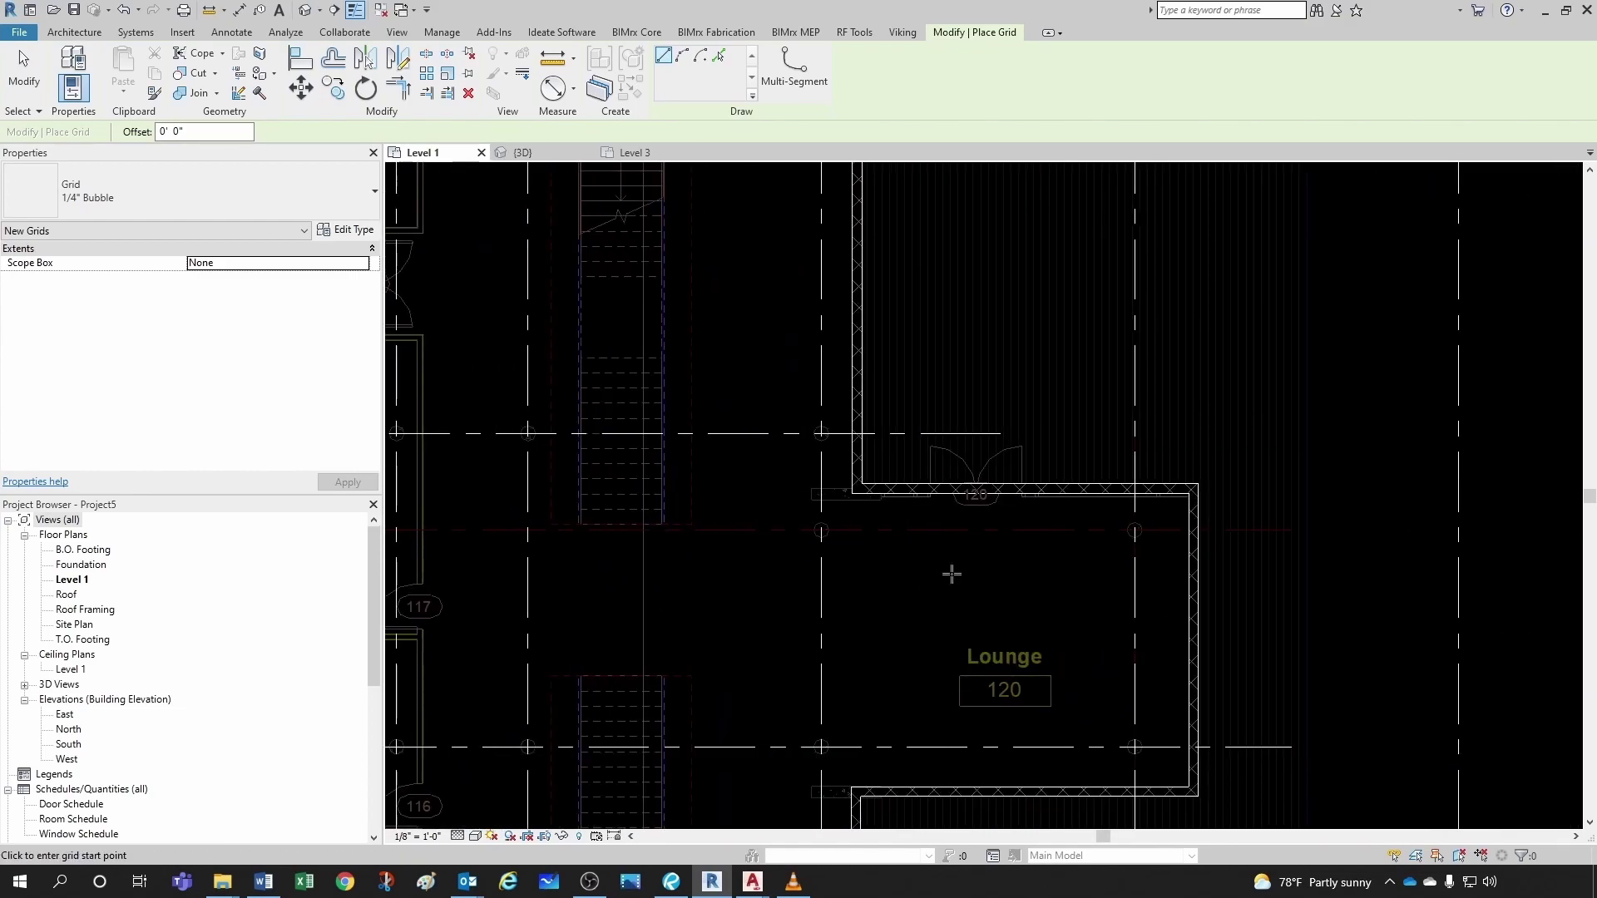
{"action": "left_click", "coordinate": [1289, 530]}
{"action": "scroll", "coordinate": [1161, 535], "scroll_direction": "down", "scroll_amount": 7}
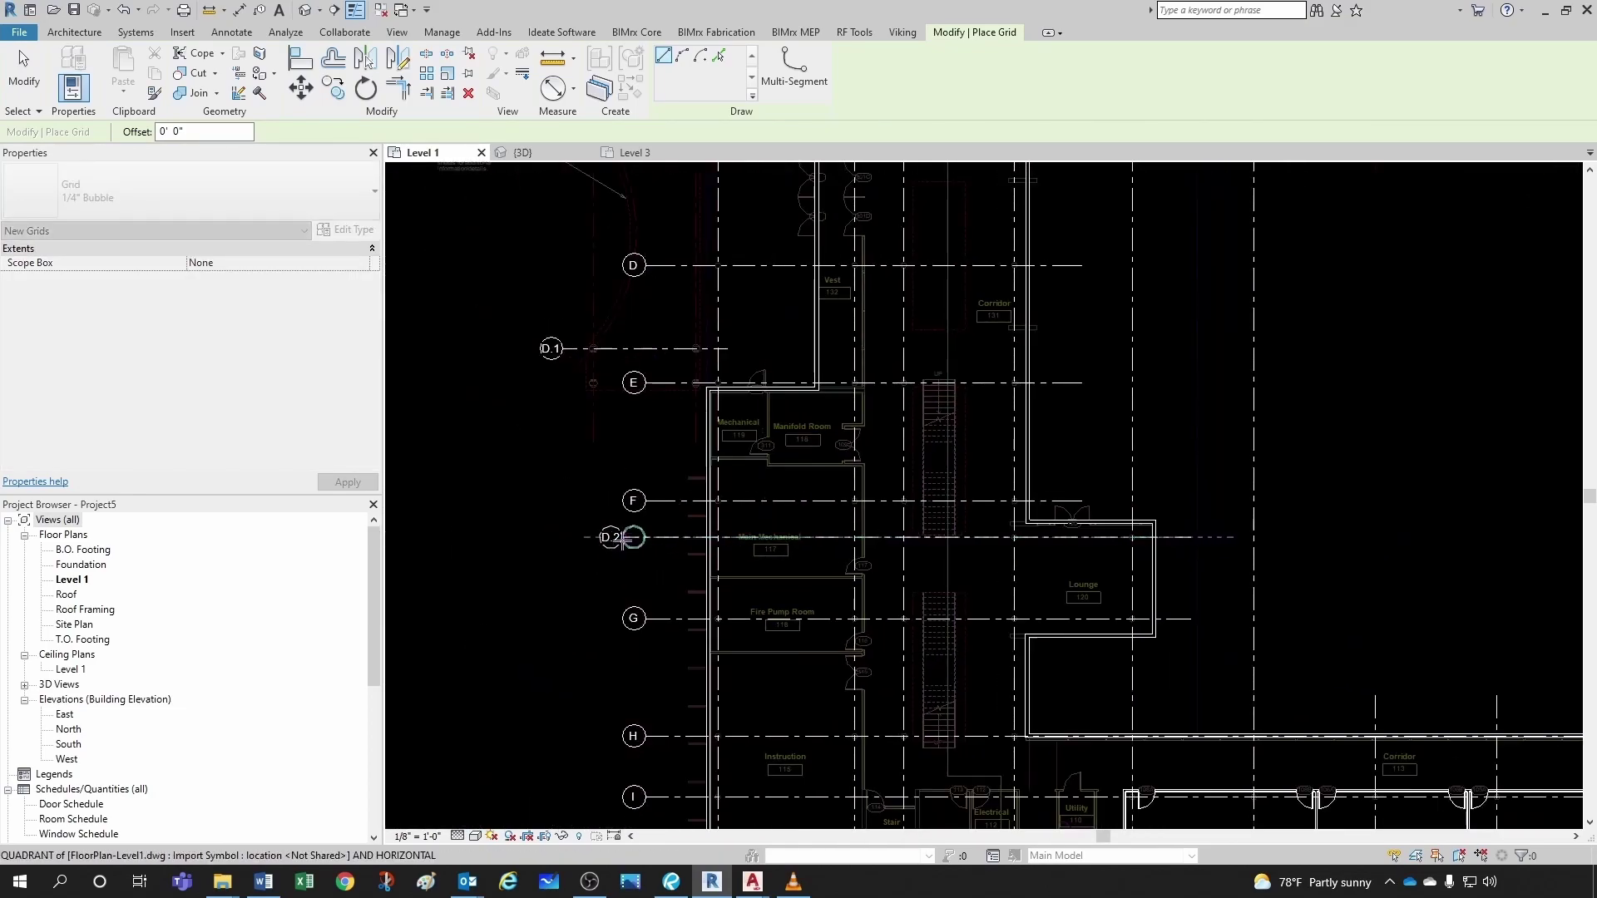
{"action": "scroll", "coordinate": [619, 537], "scroll_direction": "up", "scroll_amount": 5}
{"action": "scroll", "coordinate": [629, 537], "scroll_direction": "up", "scroll_amount": 2}
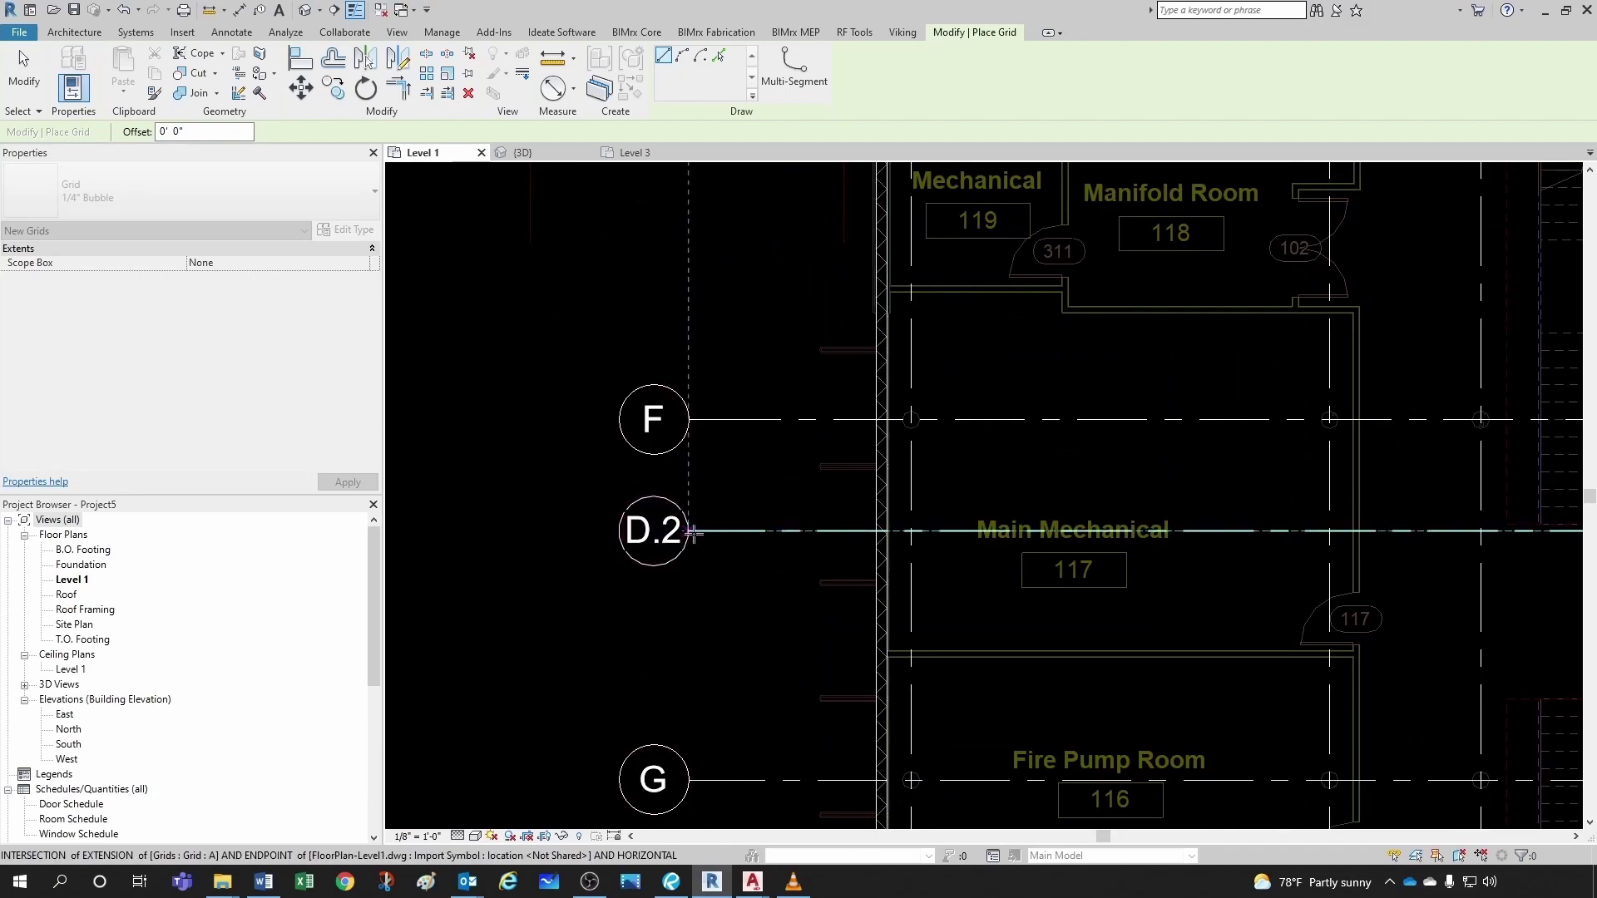
{"action": "left_click", "coordinate": [668, 535]}
{"action": "key", "text": "Escape"}
{"action": "key", "text": "Escape"}
- Rename the new grid between F and G as F.1
{"action": "left_click", "coordinate": [648, 531]}
{"action": "left_click", "coordinate": [643, 532]}
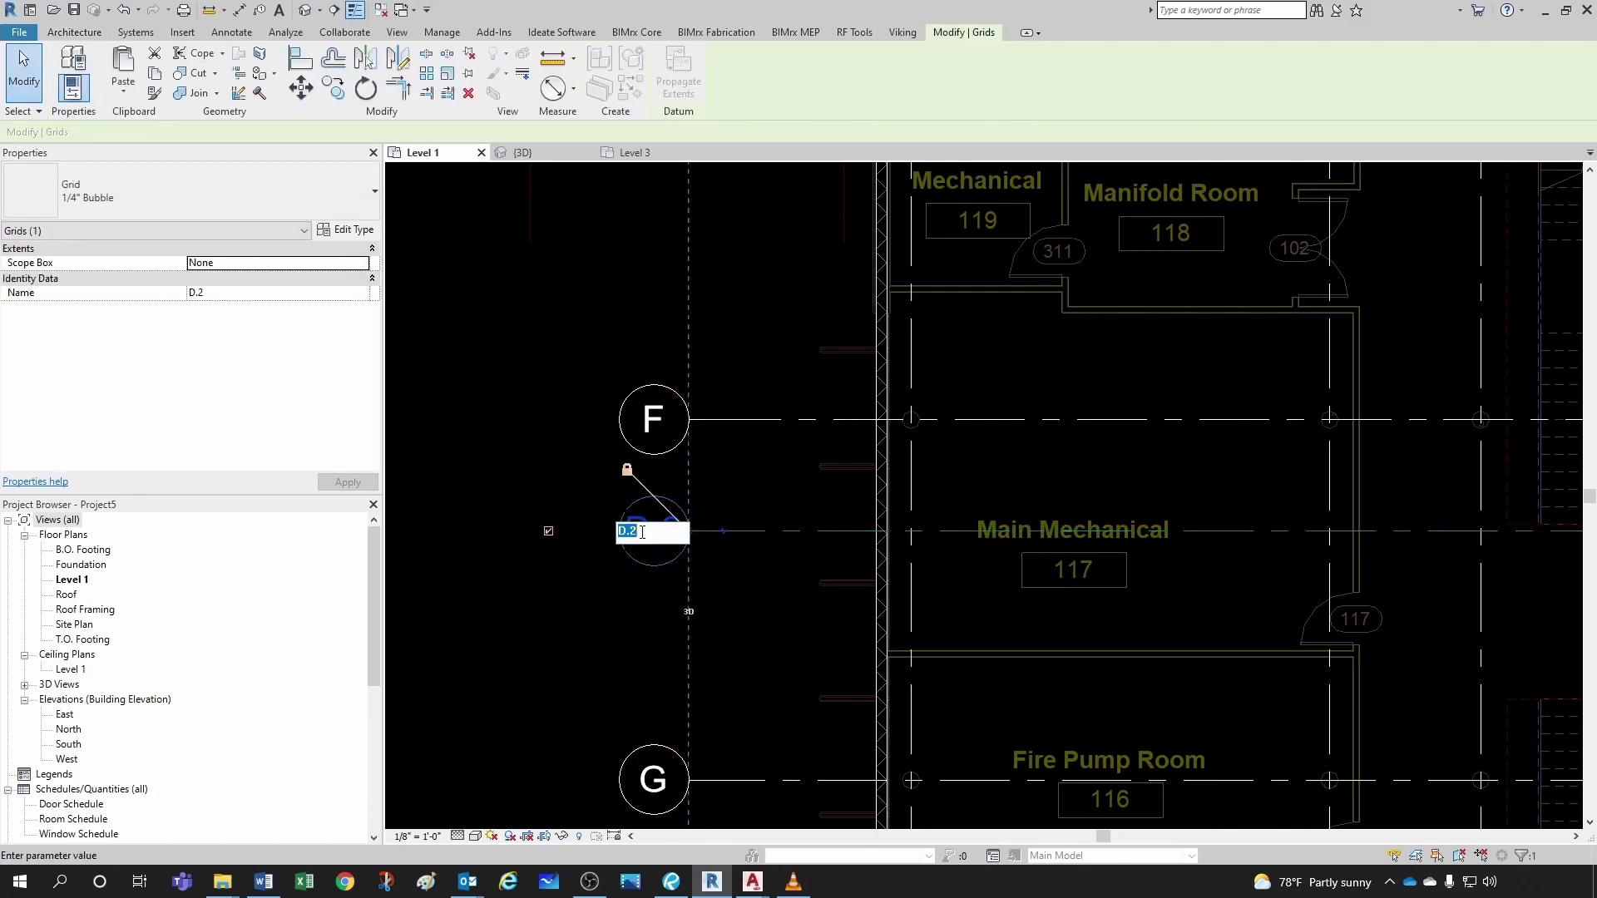
{"action": "type", "text": "F.1"}
{"action": "key", "text": "Return"}
{"action": "key", "text": "Escape"}
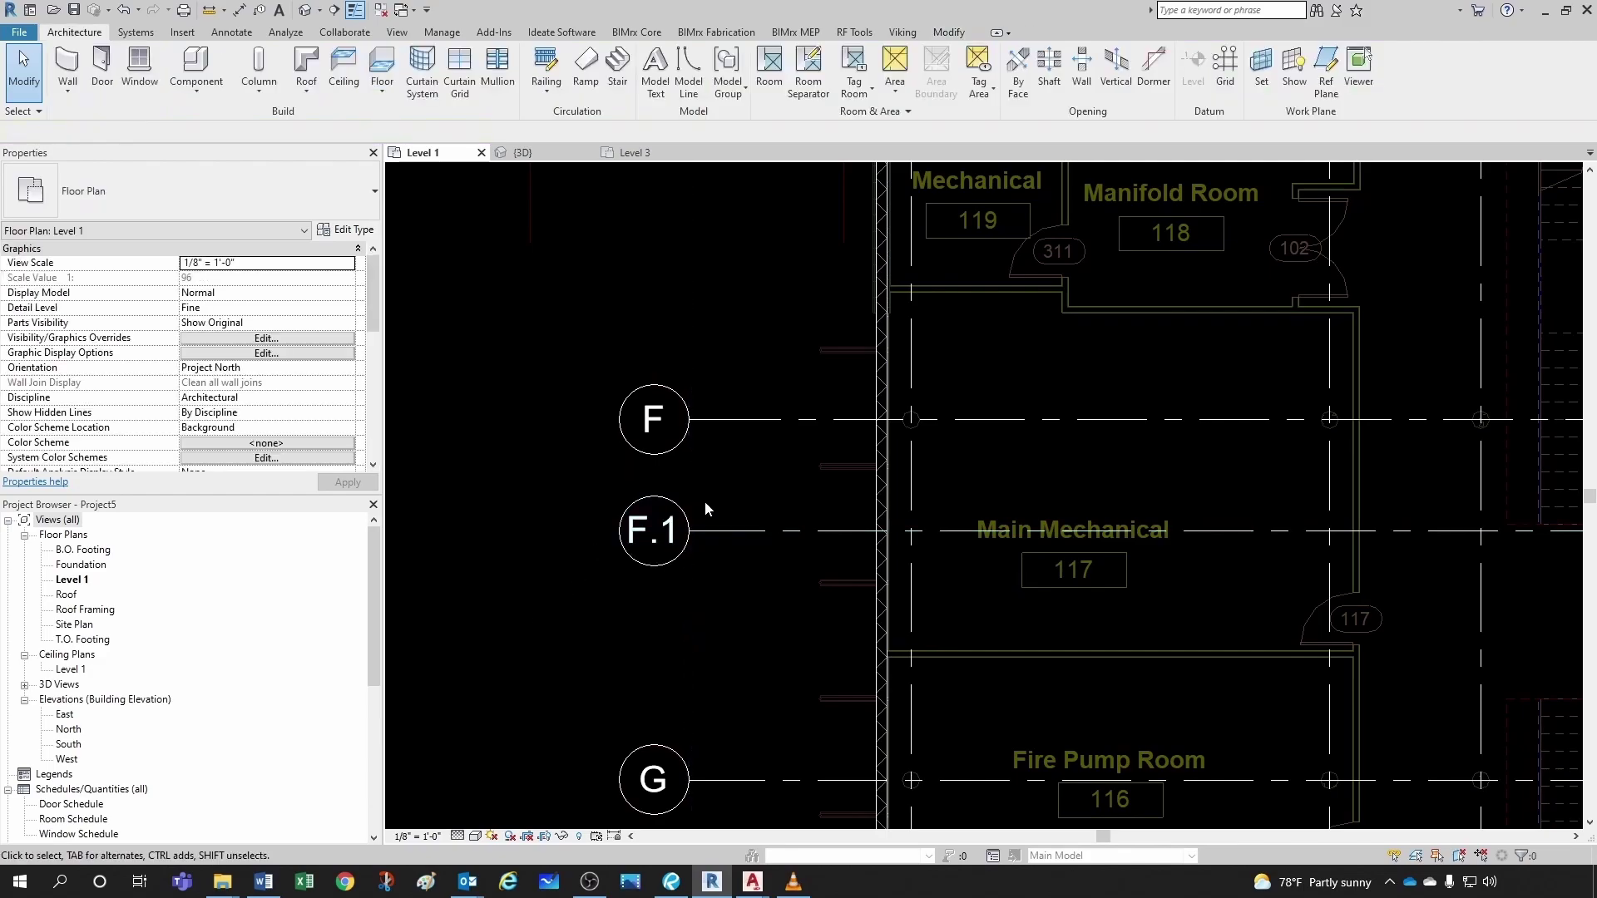
- Compare the grid bubble sizes by switching the view scale to 1/4" = 1'-0" and back to 1/8" = 1'-0"
{"action": "scroll", "coordinate": [699, 515], "scroll_direction": "down", "scroll_amount": 4}
{"action": "scroll", "coordinate": [699, 529], "scroll_direction": "down", "scroll_amount": 4}
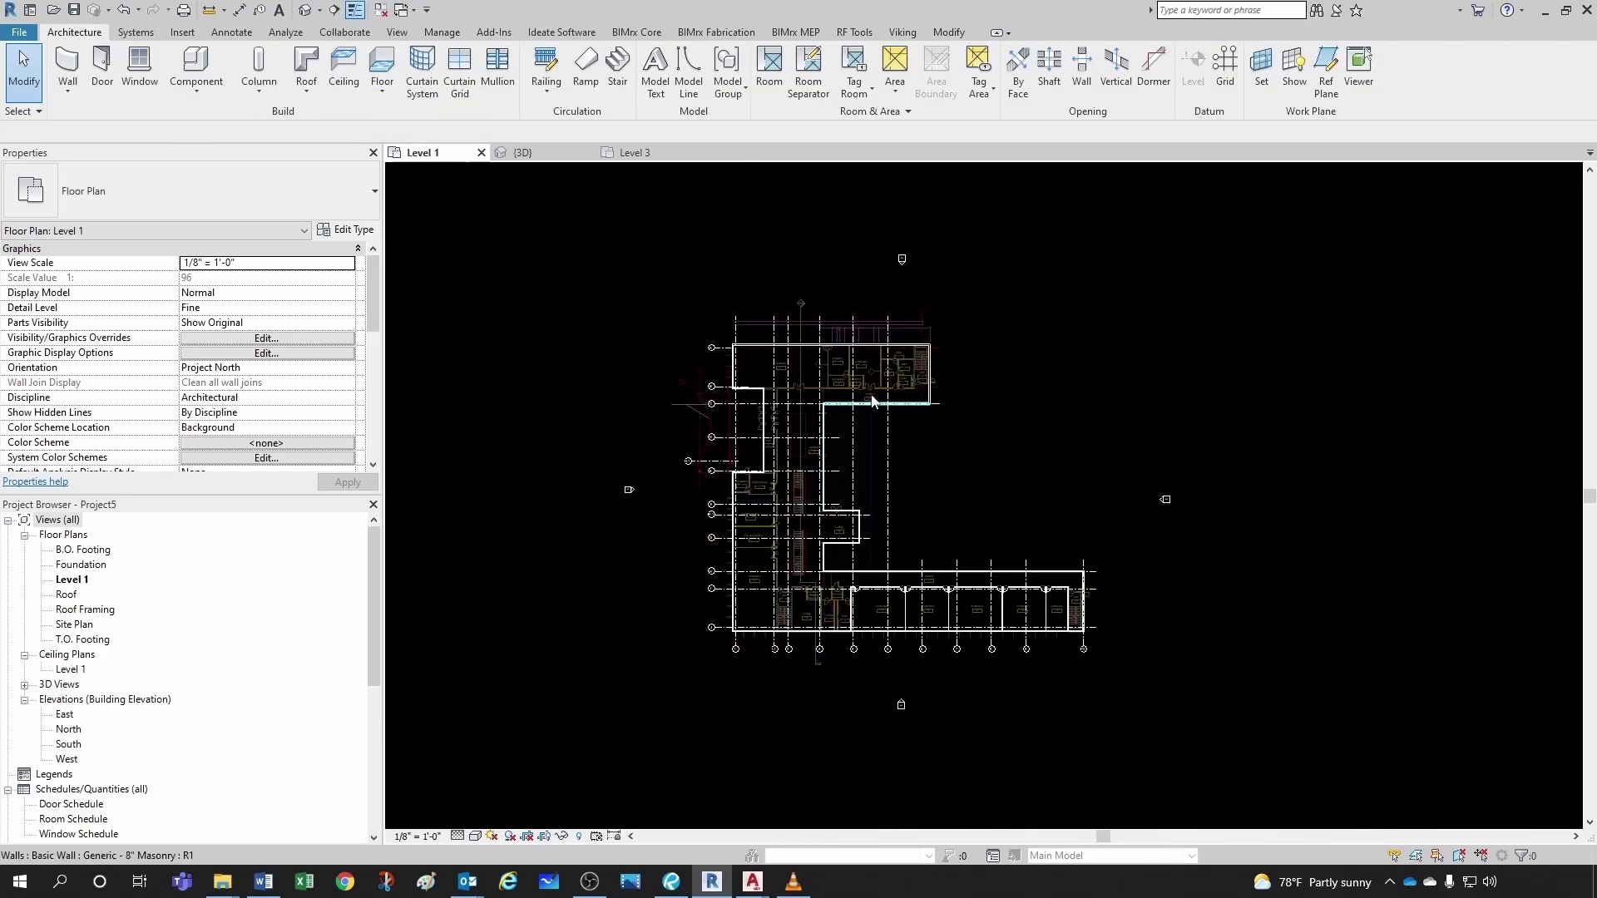
{"action": "scroll", "coordinate": [953, 725], "scroll_direction": "up", "scroll_amount": 3}
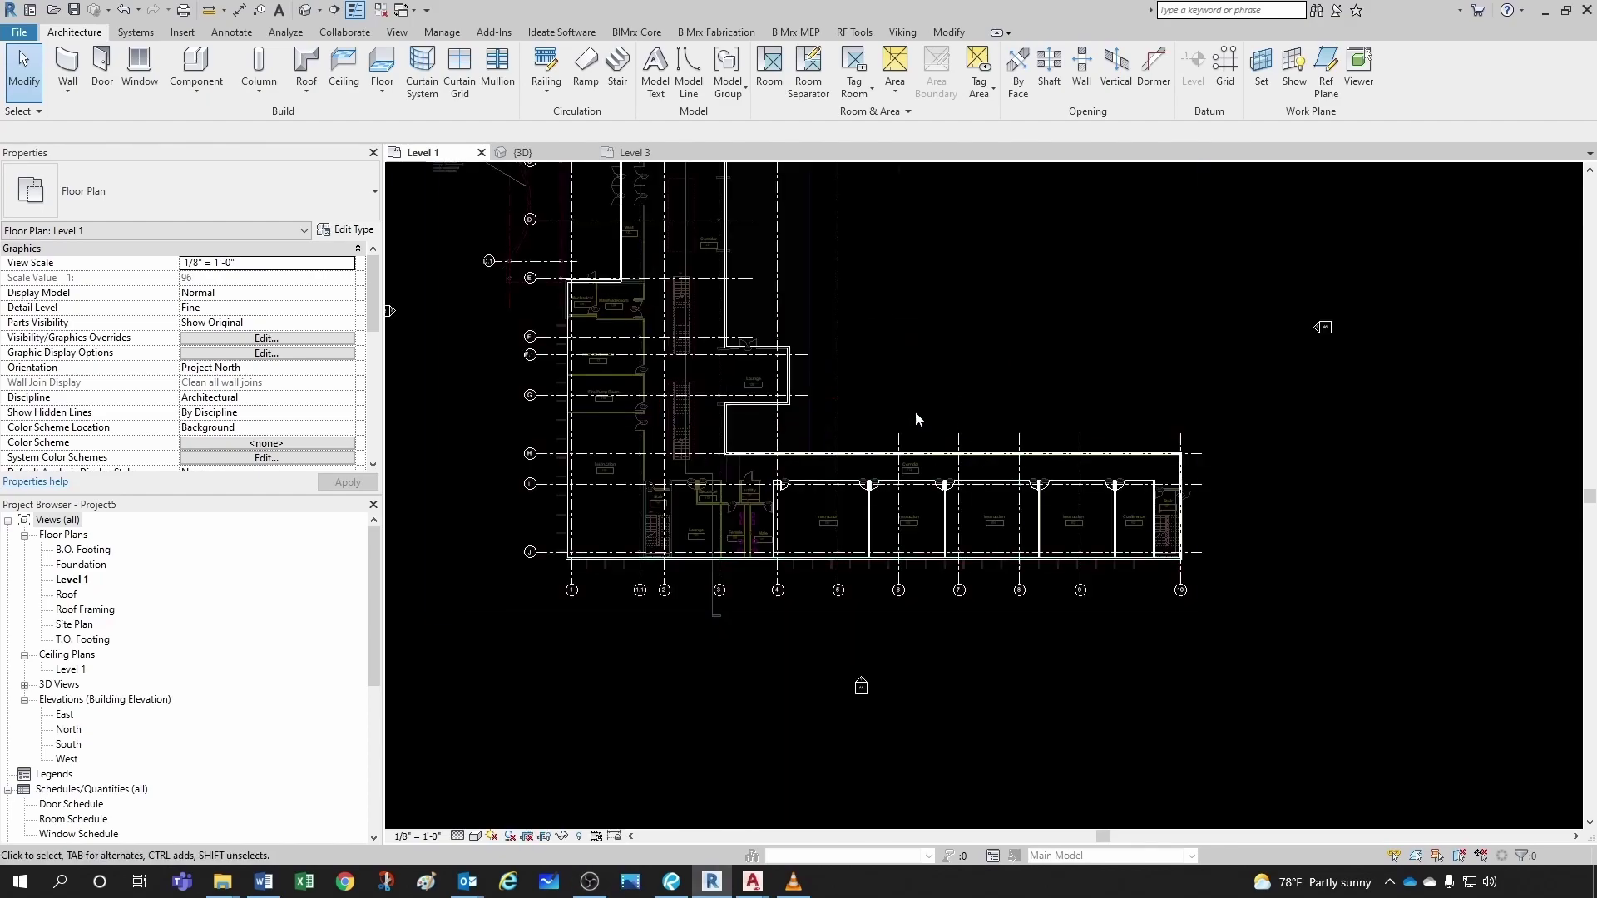
{"action": "scroll", "coordinate": [560, 595], "scroll_direction": "up", "scroll_amount": 4}
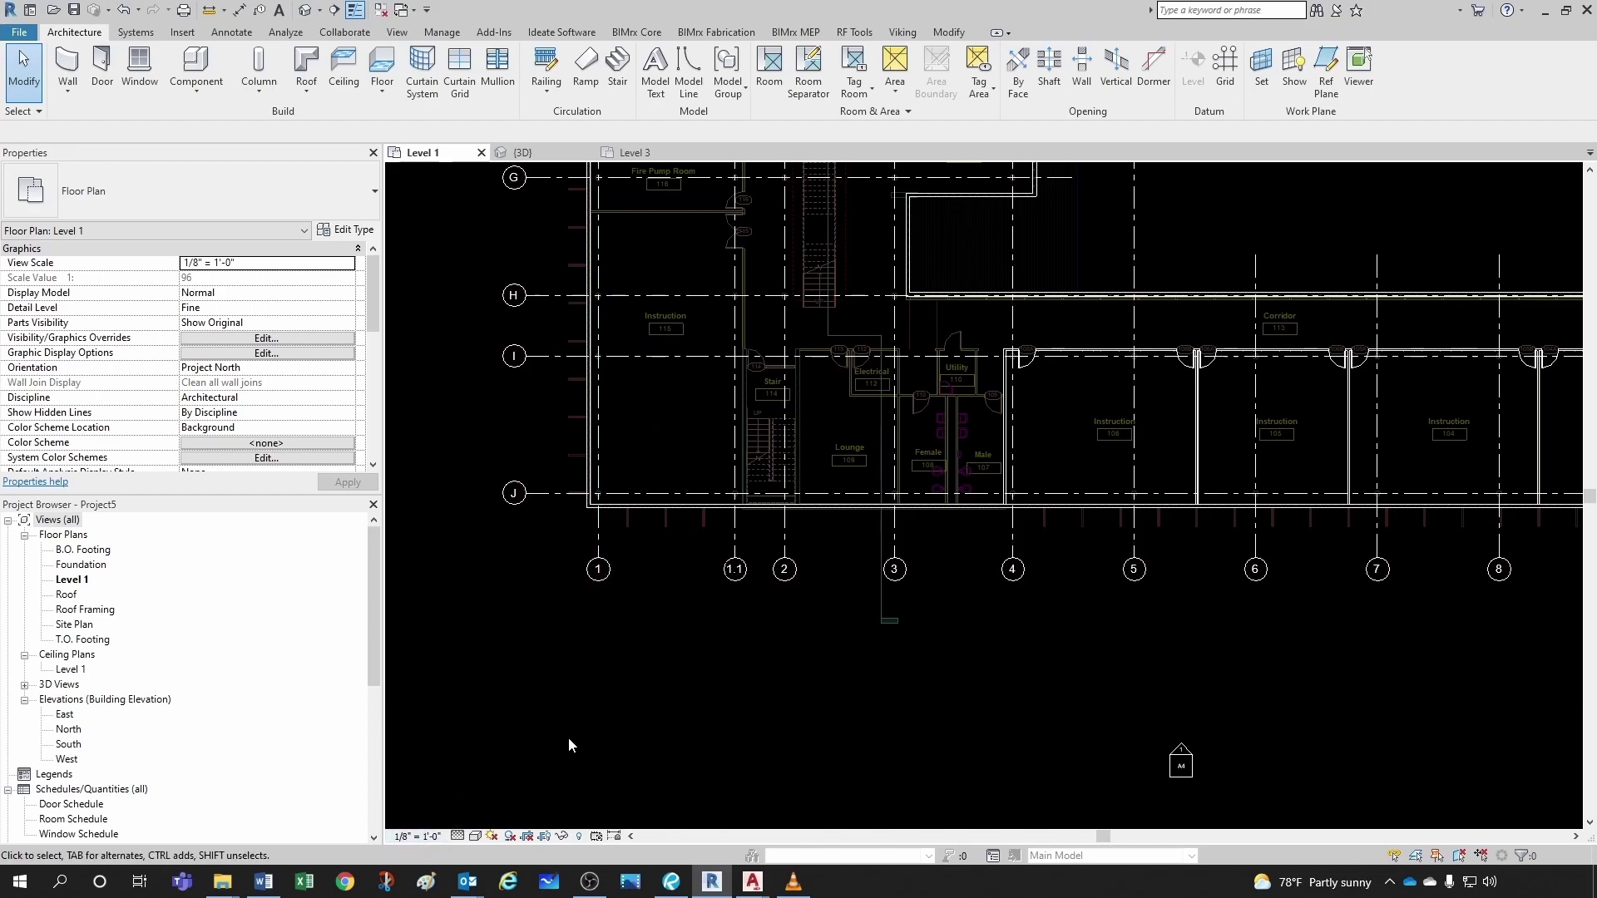
{"action": "left_click", "coordinate": [435, 837]}
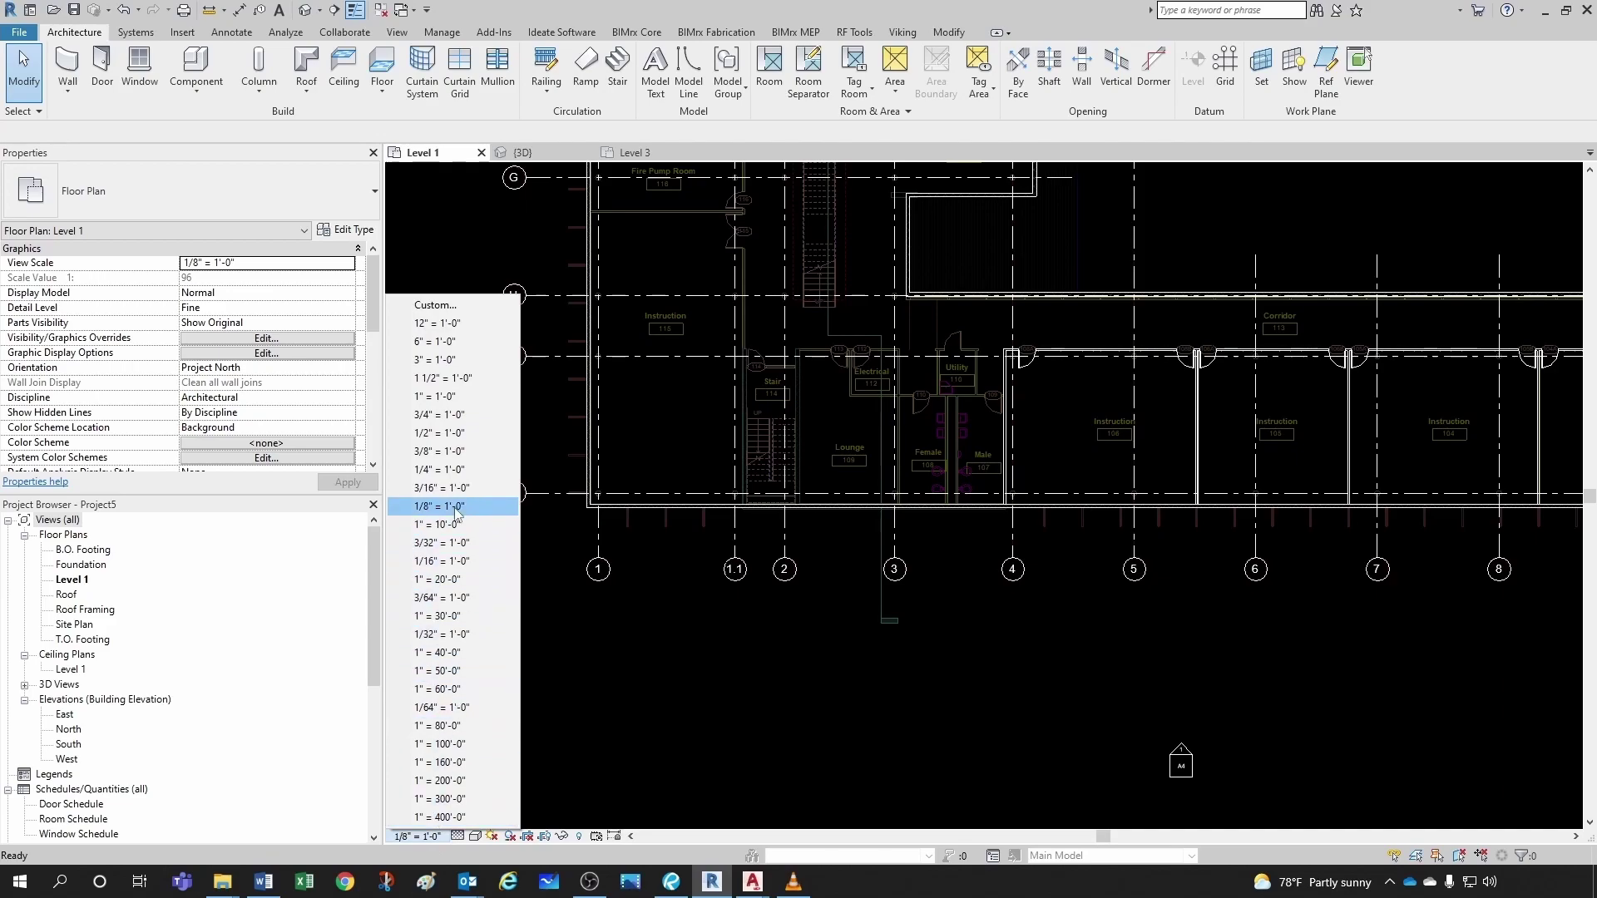
{"action": "left_click", "coordinate": [447, 470]}
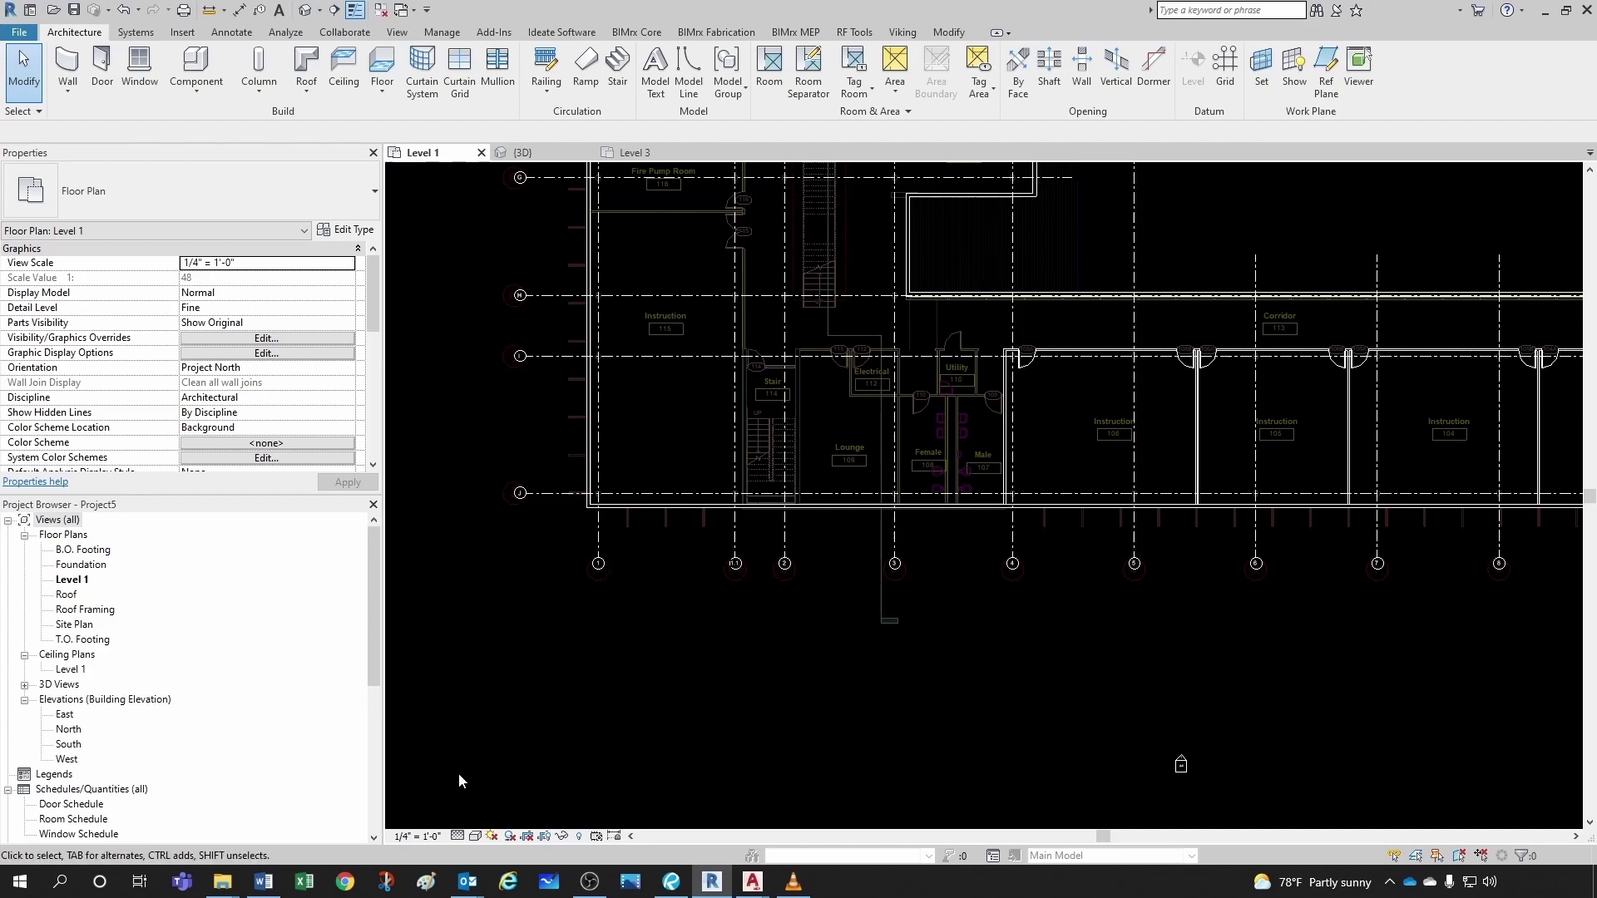
{"action": "left_click", "coordinate": [424, 834]}
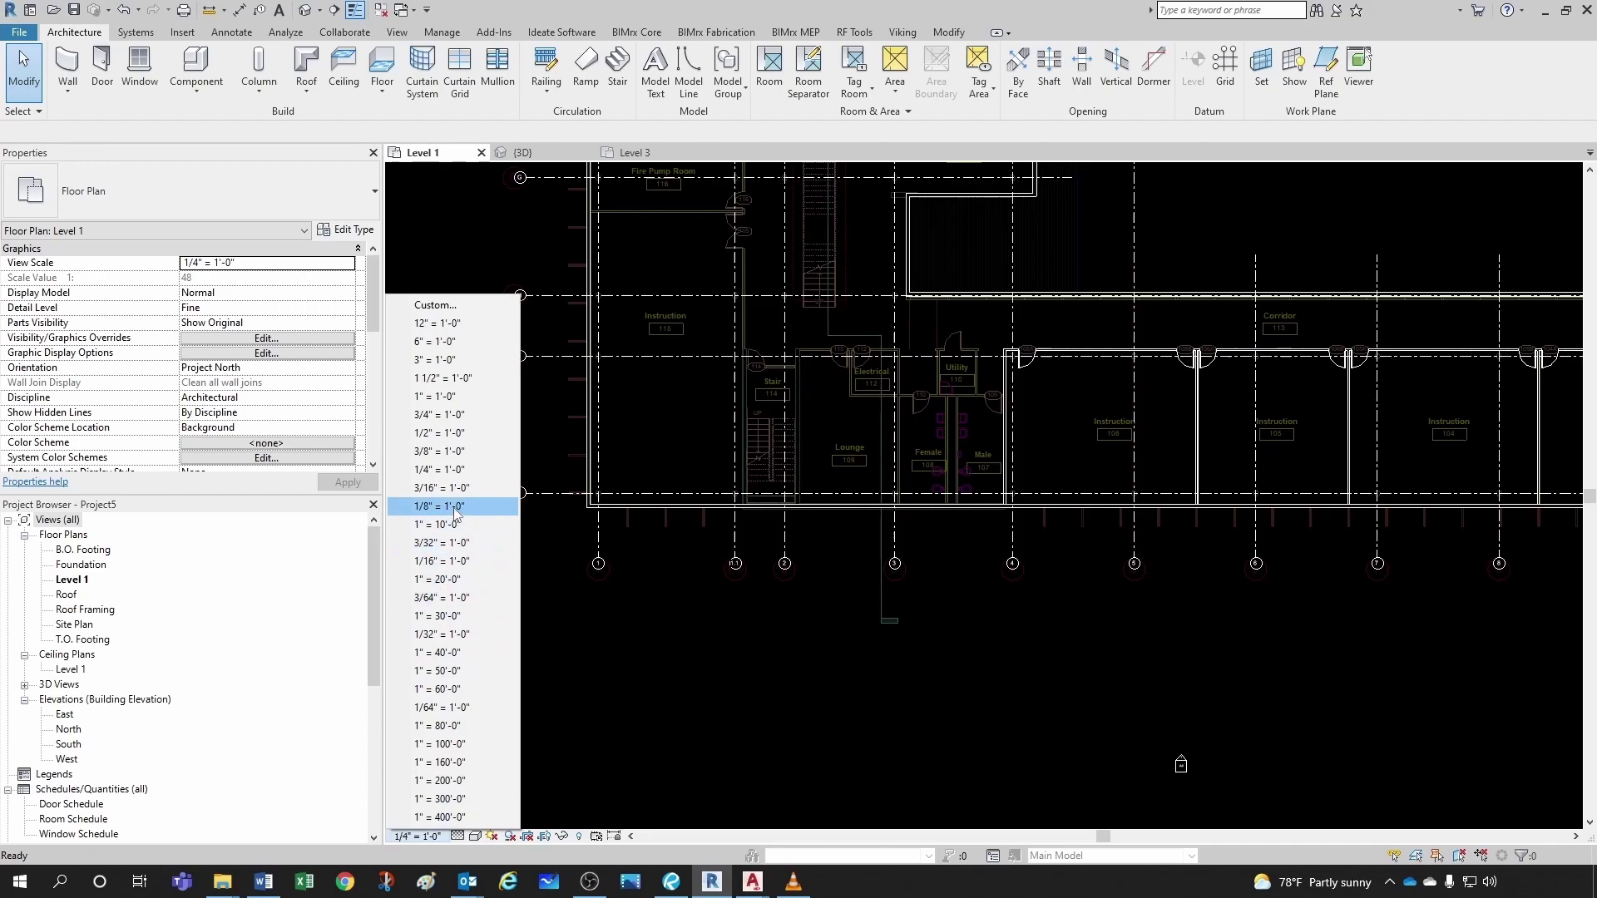
{"action": "left_click", "coordinate": [455, 507]}
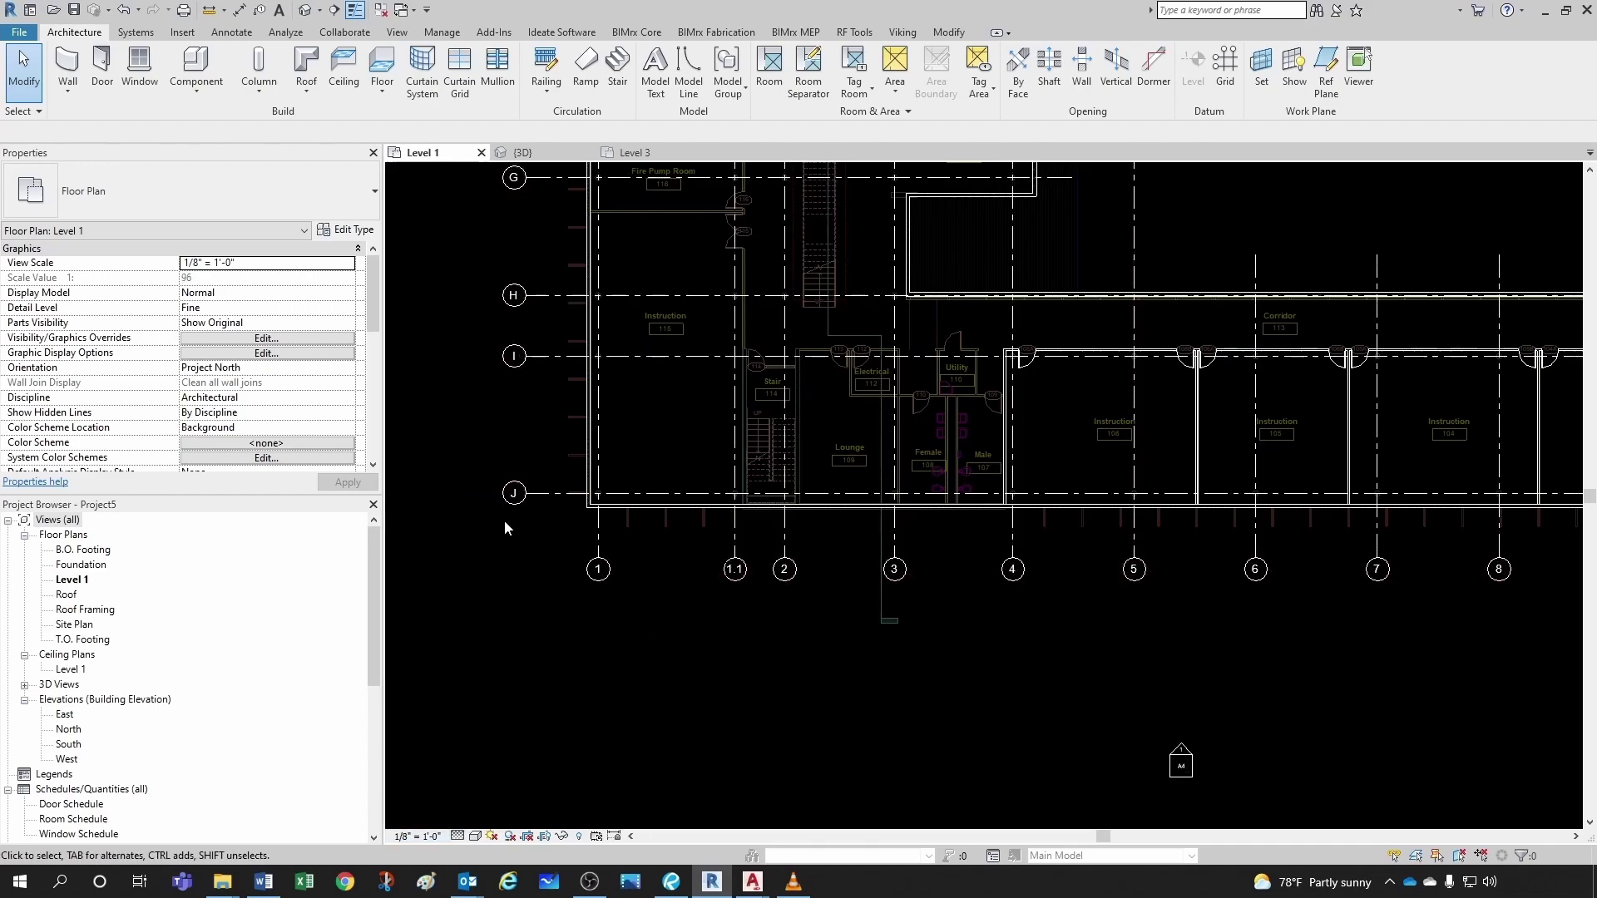
- Place a 3/32" Arial text note reading TEST in the empty area below grid 1
{"action": "left_click", "coordinate": [280, 11]}
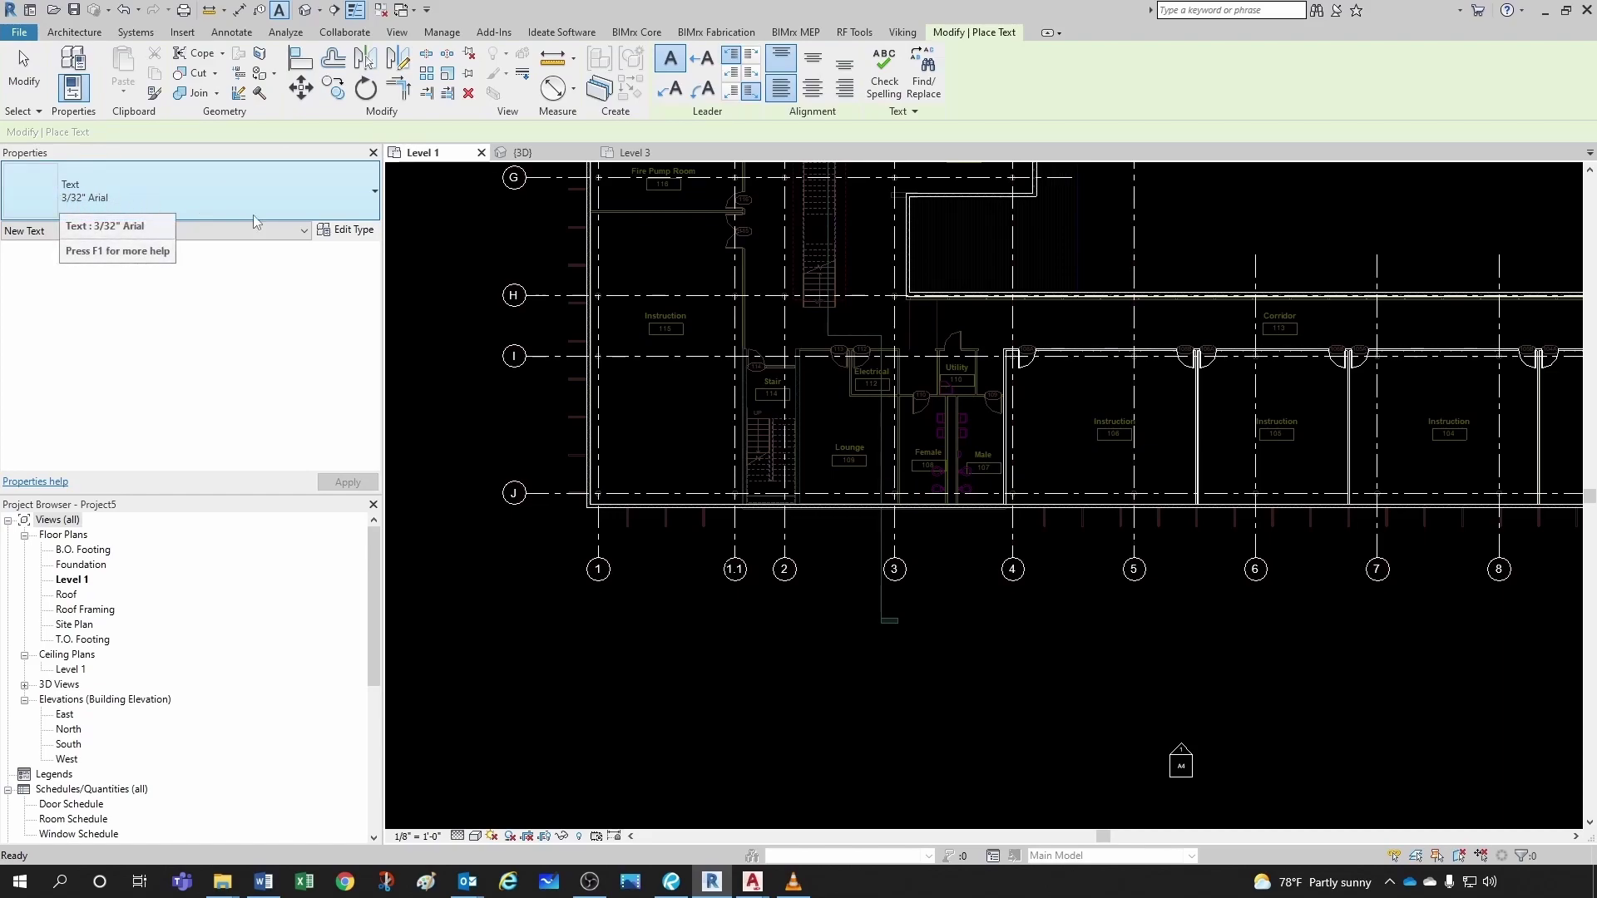
{"action": "left_click", "coordinate": [580, 678]}
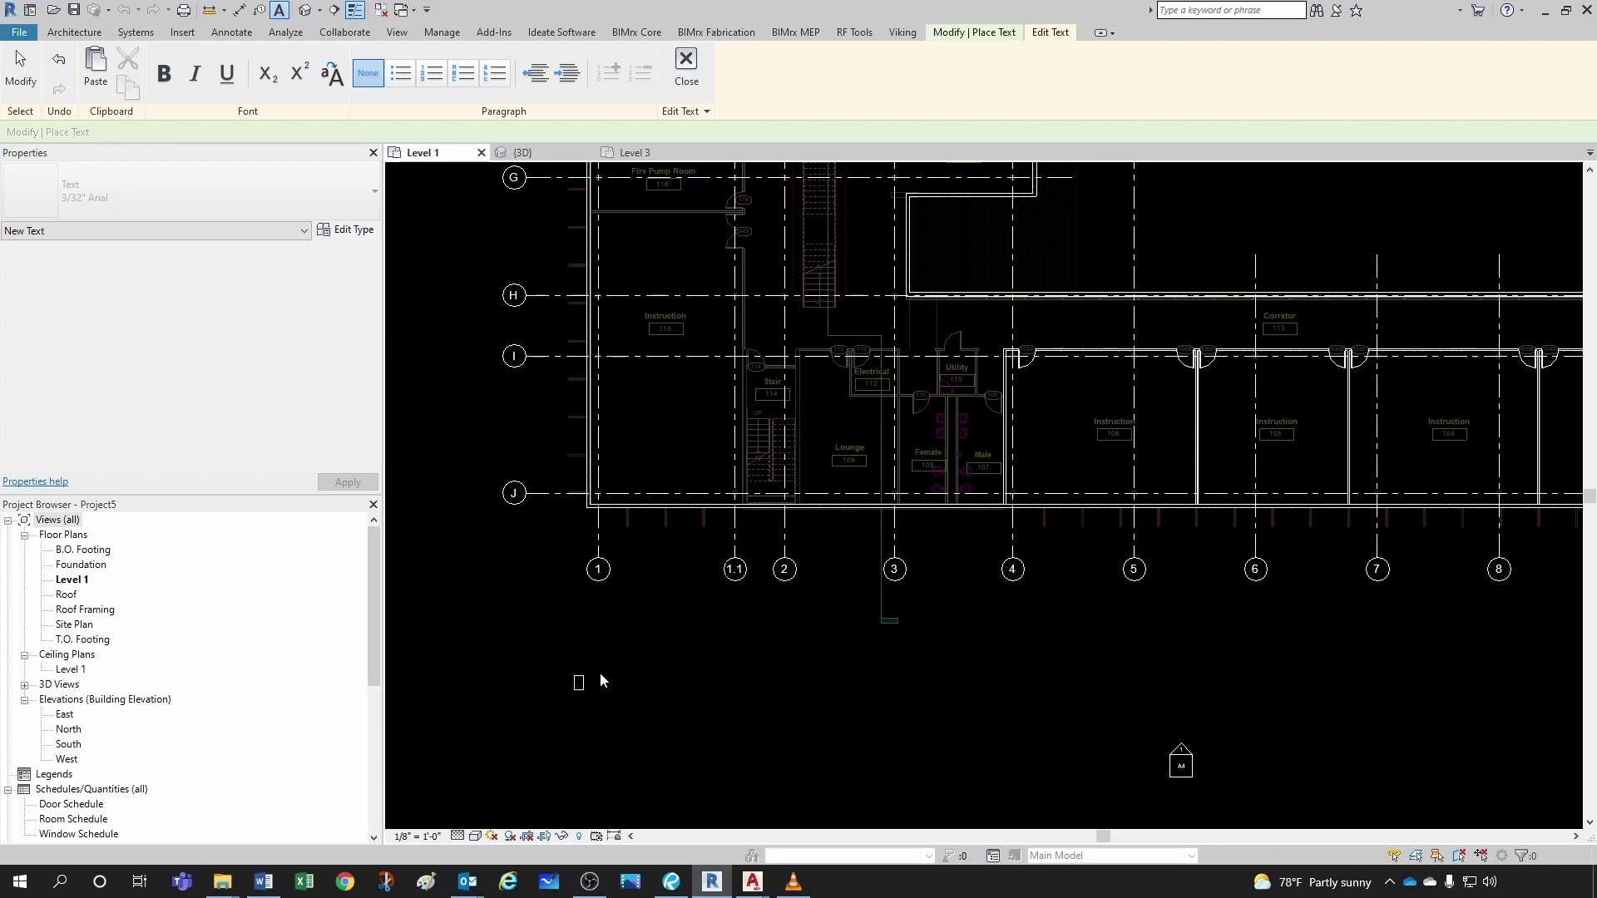
{"action": "left_click", "coordinate": [640, 698]}
{"action": "key", "text": "Escape"}
- Measure the height of the last letter in the TEST note at model size
{"action": "scroll", "coordinate": [582, 691], "scroll_direction": "up", "scroll_amount": 6}
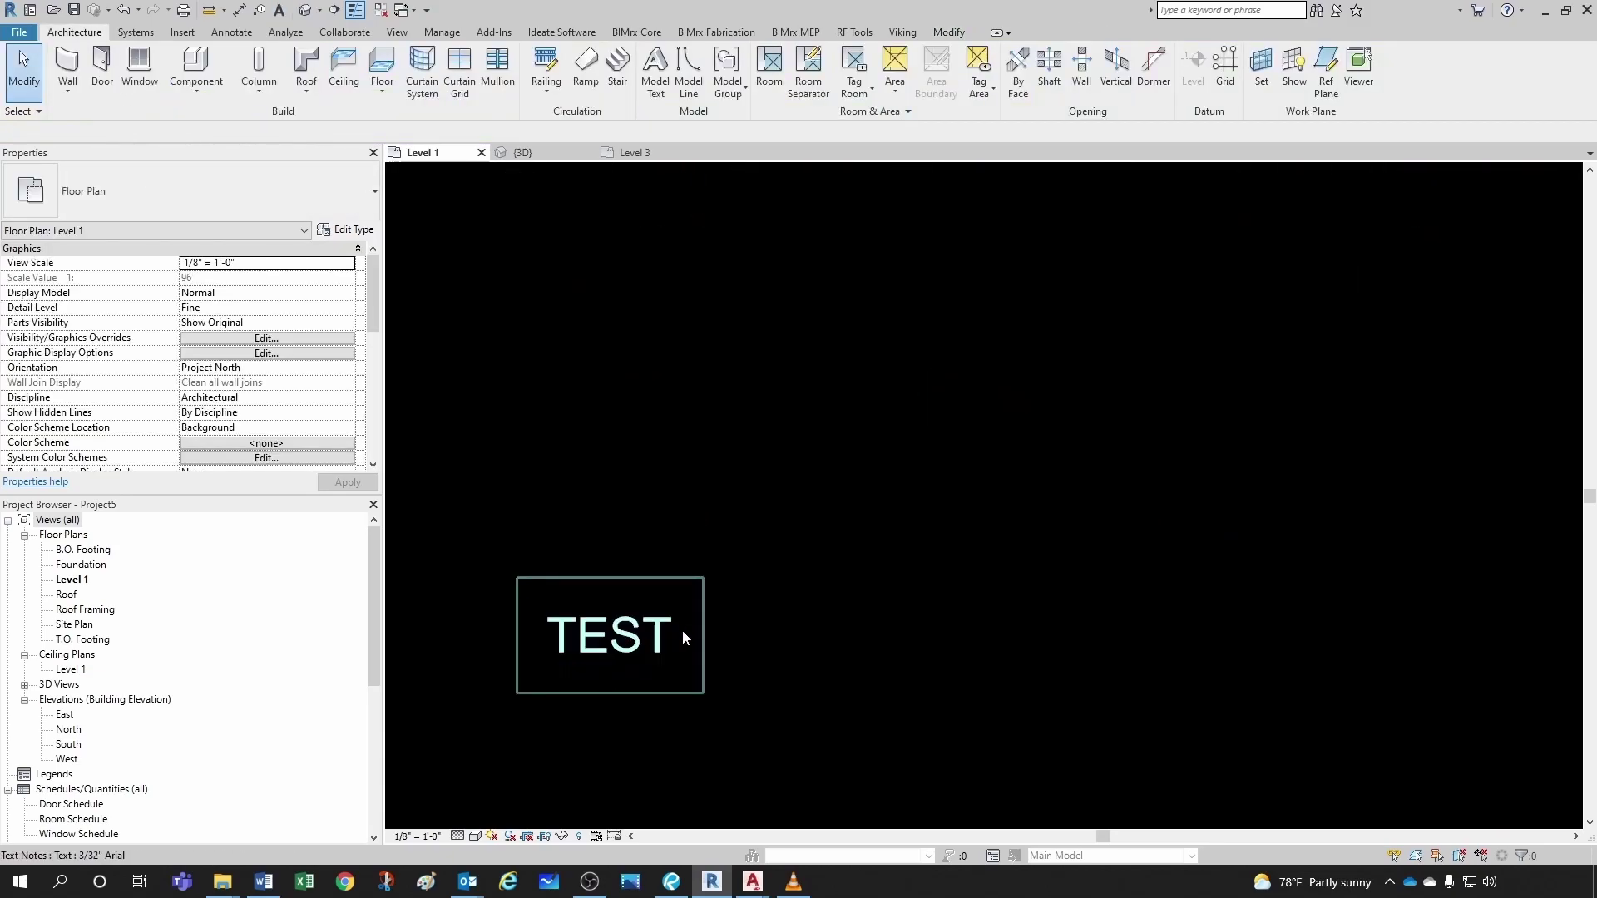
{"action": "scroll", "coordinate": [642, 647], "scroll_direction": "up", "scroll_amount": 5}
{"action": "key", "text": "d"}
{"action": "key", "text": "i"}
{"action": "left_click", "coordinate": [787, 676]}
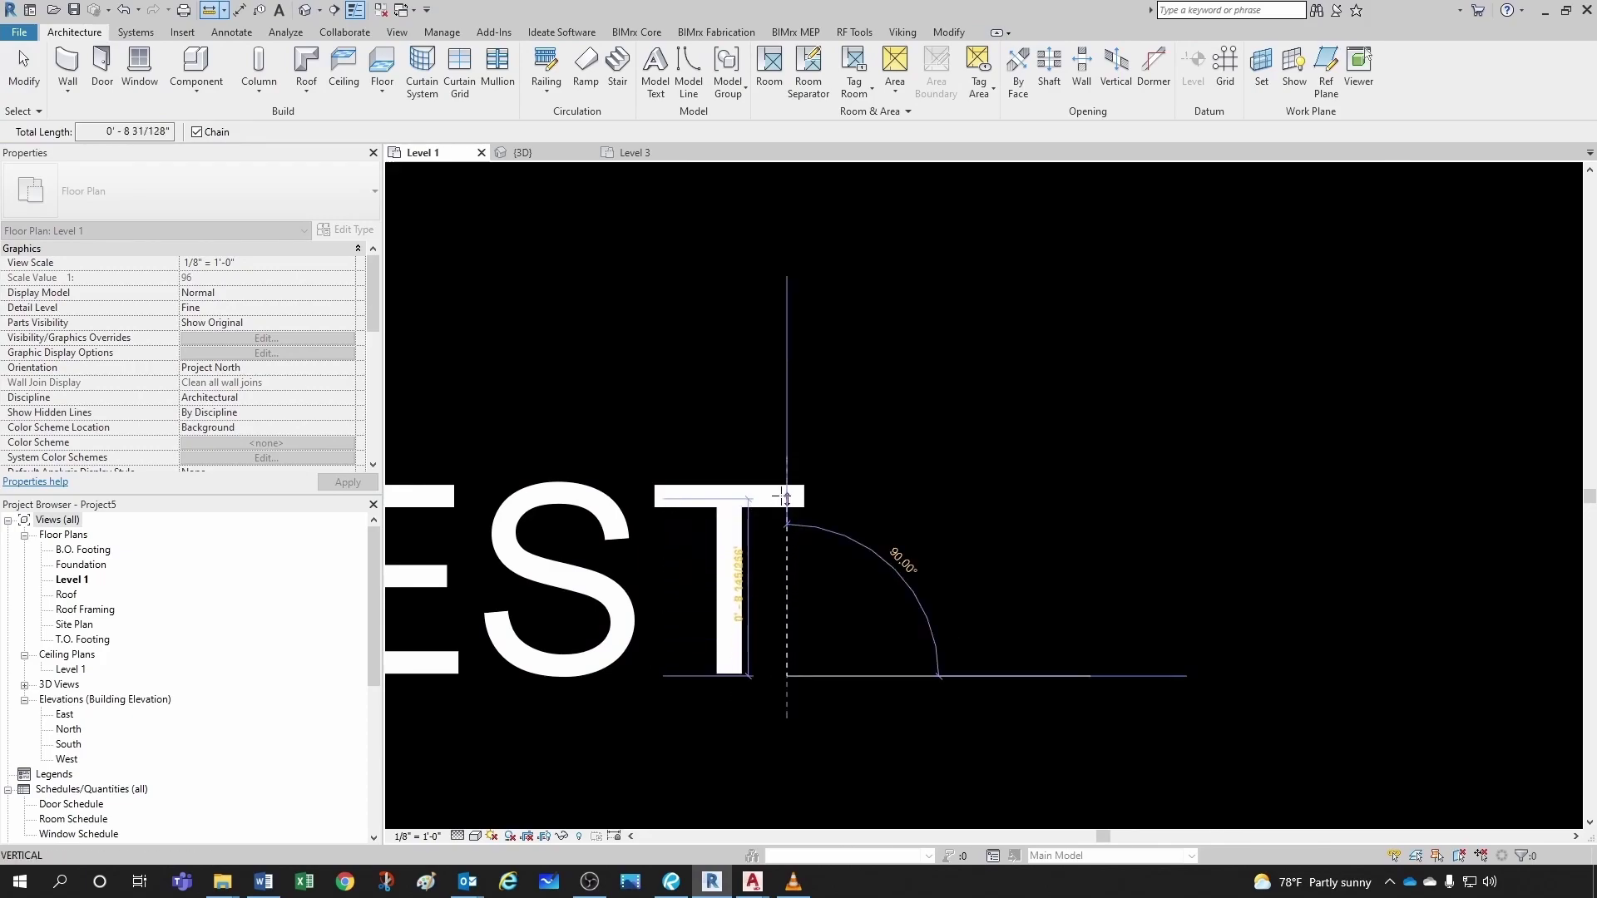
{"action": "scroll", "coordinate": [786, 490], "scroll_direction": "up", "scroll_amount": 1}
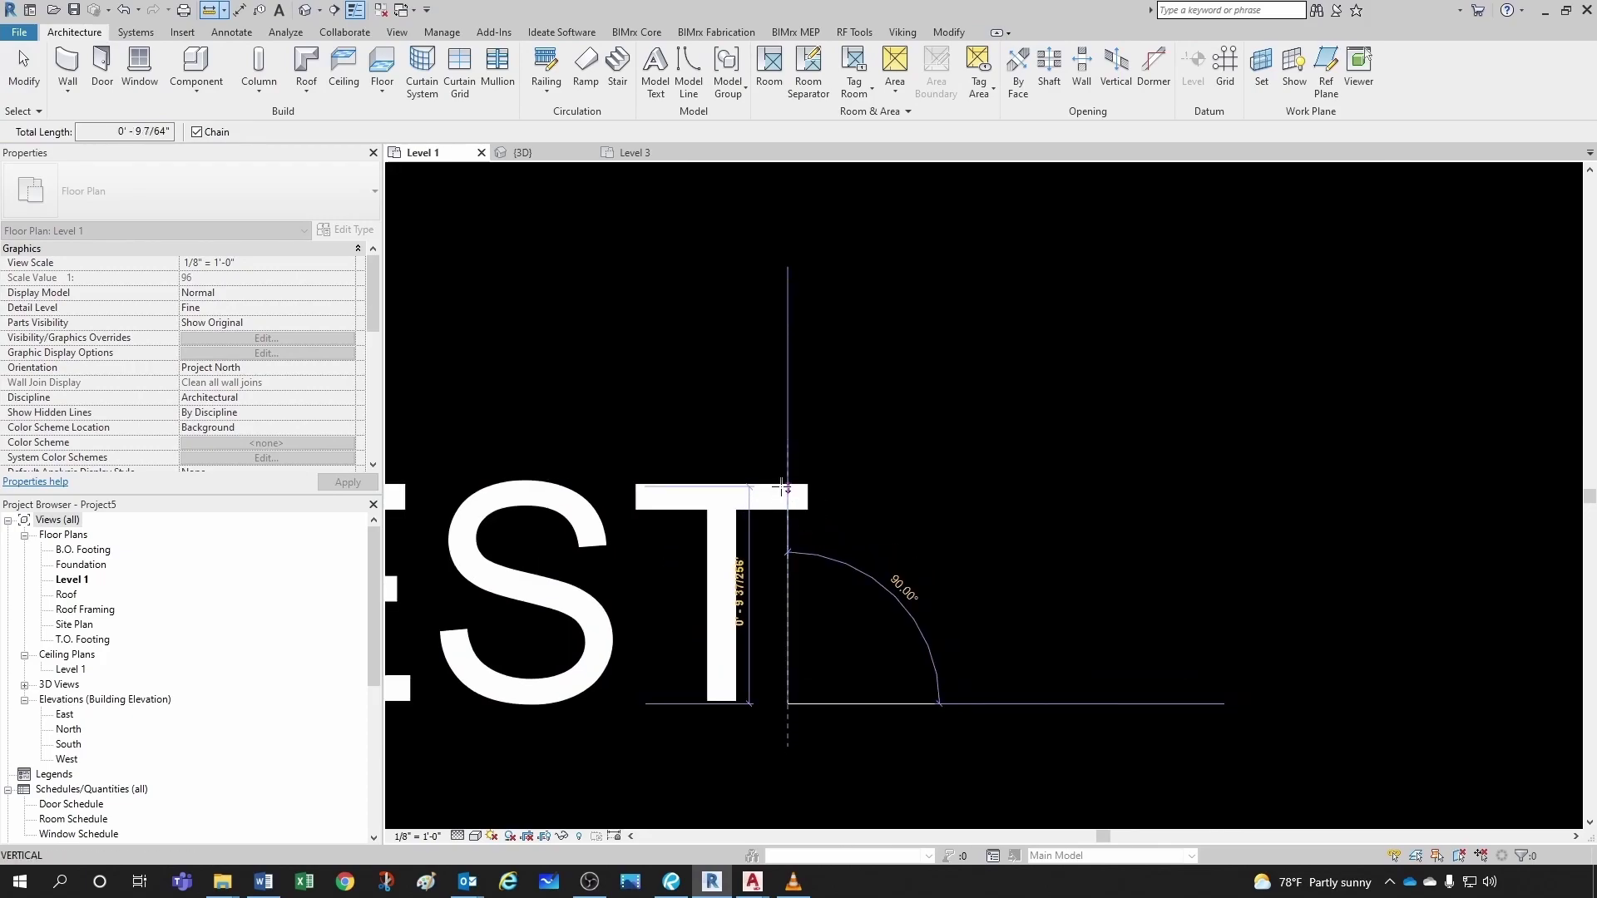
{"action": "key", "text": "Escape"}
{"action": "key", "text": "Escape"}
- Set the Level 1 view scale to 1/4" = 1'-0" to compare the TEST note's size
{"action": "scroll", "coordinate": [766, 549], "scroll_direction": "down", "scroll_amount": 5}
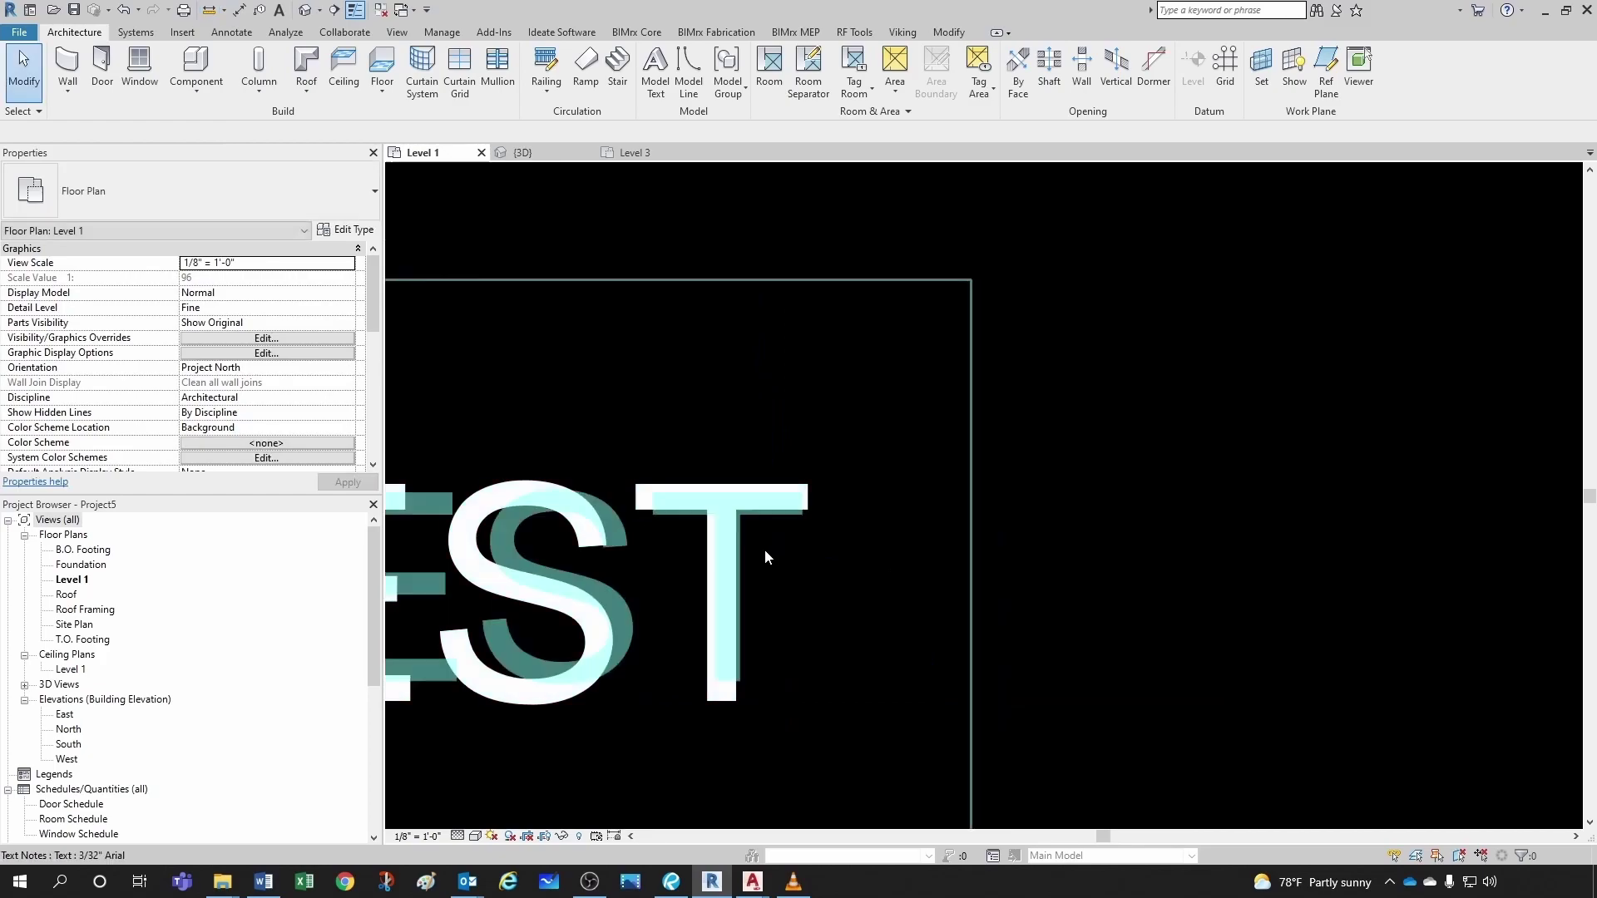
{"action": "scroll", "coordinate": [915, 607], "scroll_direction": "down", "scroll_amount": 1}
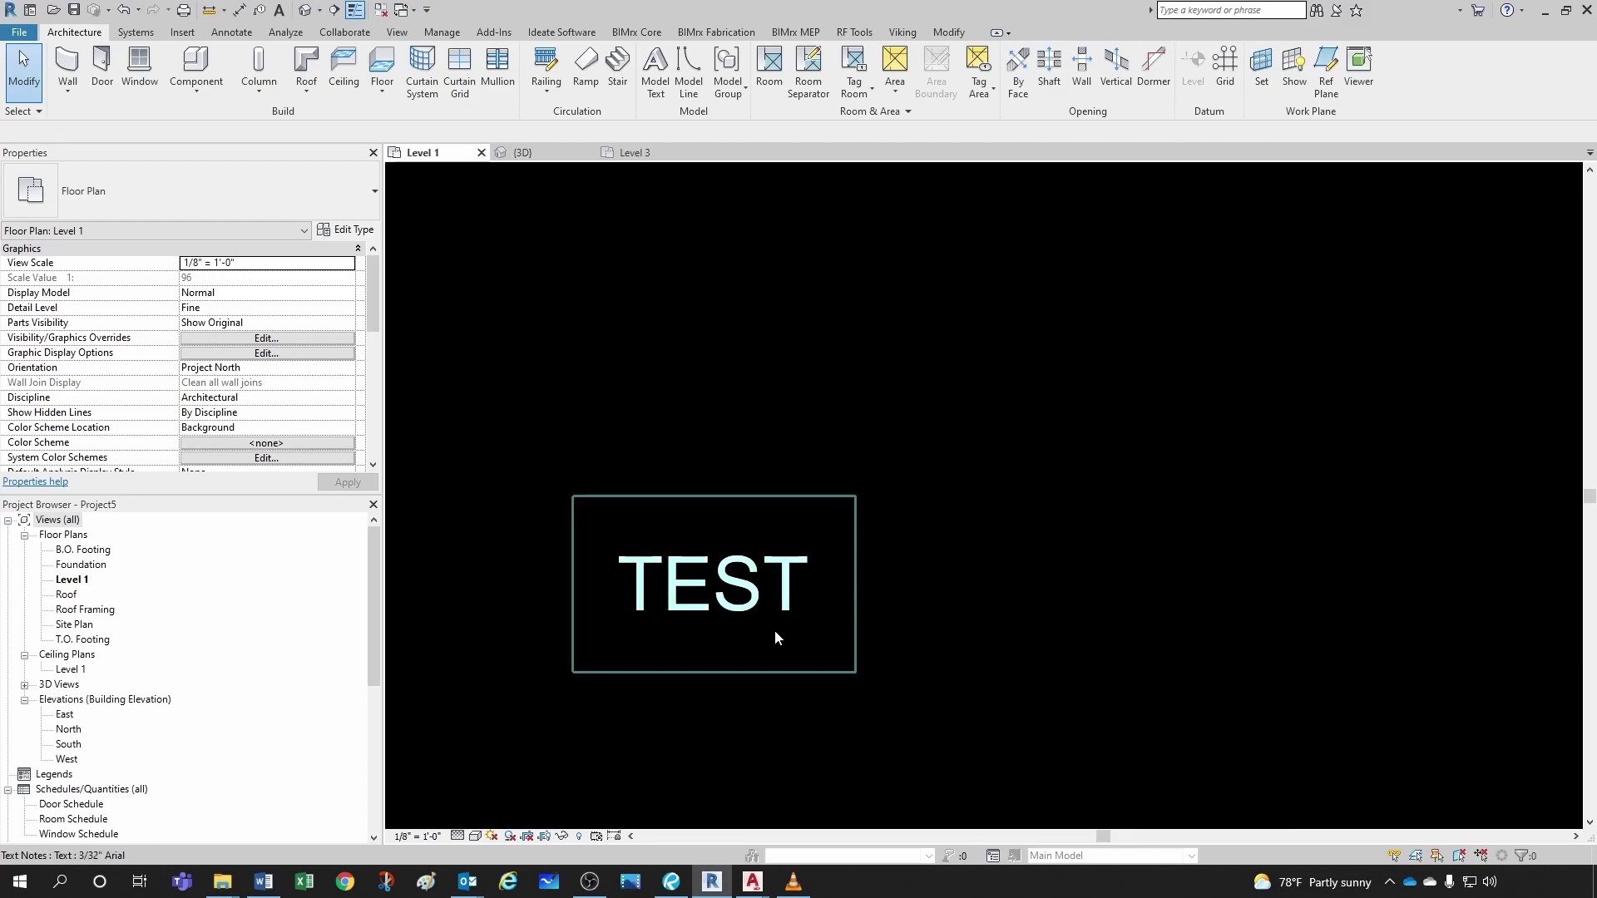
{"action": "left_click", "coordinate": [408, 837]}
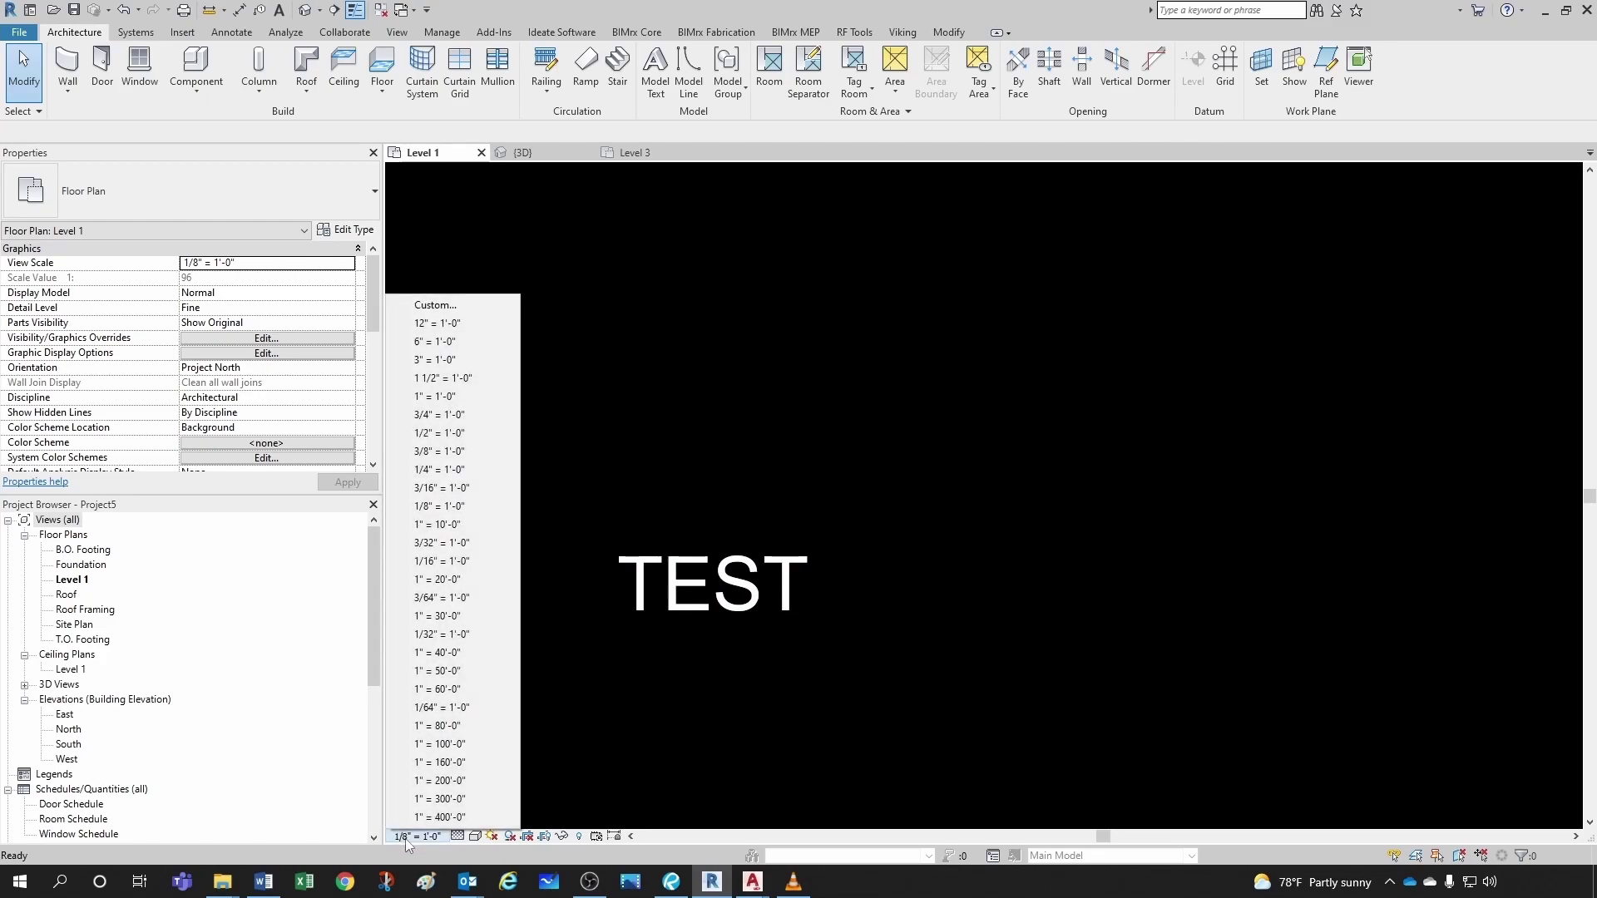
{"action": "left_click", "coordinate": [446, 471]}
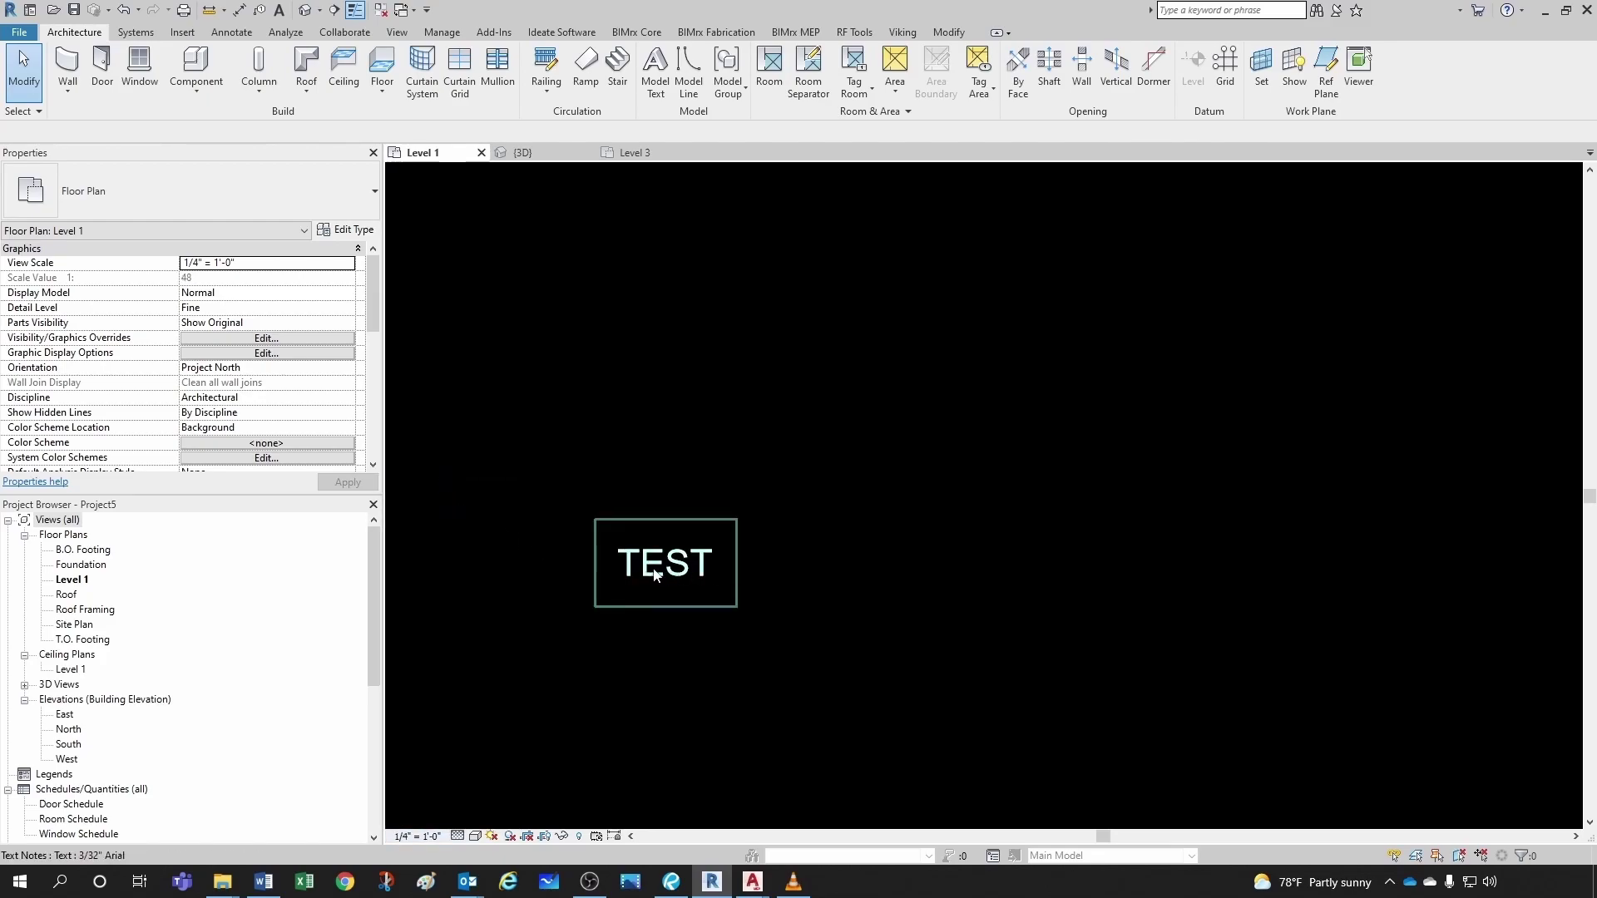
- Draw a 4.5" vertical thin detail line downward beside the last letter of the TEST note
{"action": "scroll", "coordinate": [721, 574], "scroll_direction": "up", "scroll_amount": 3}
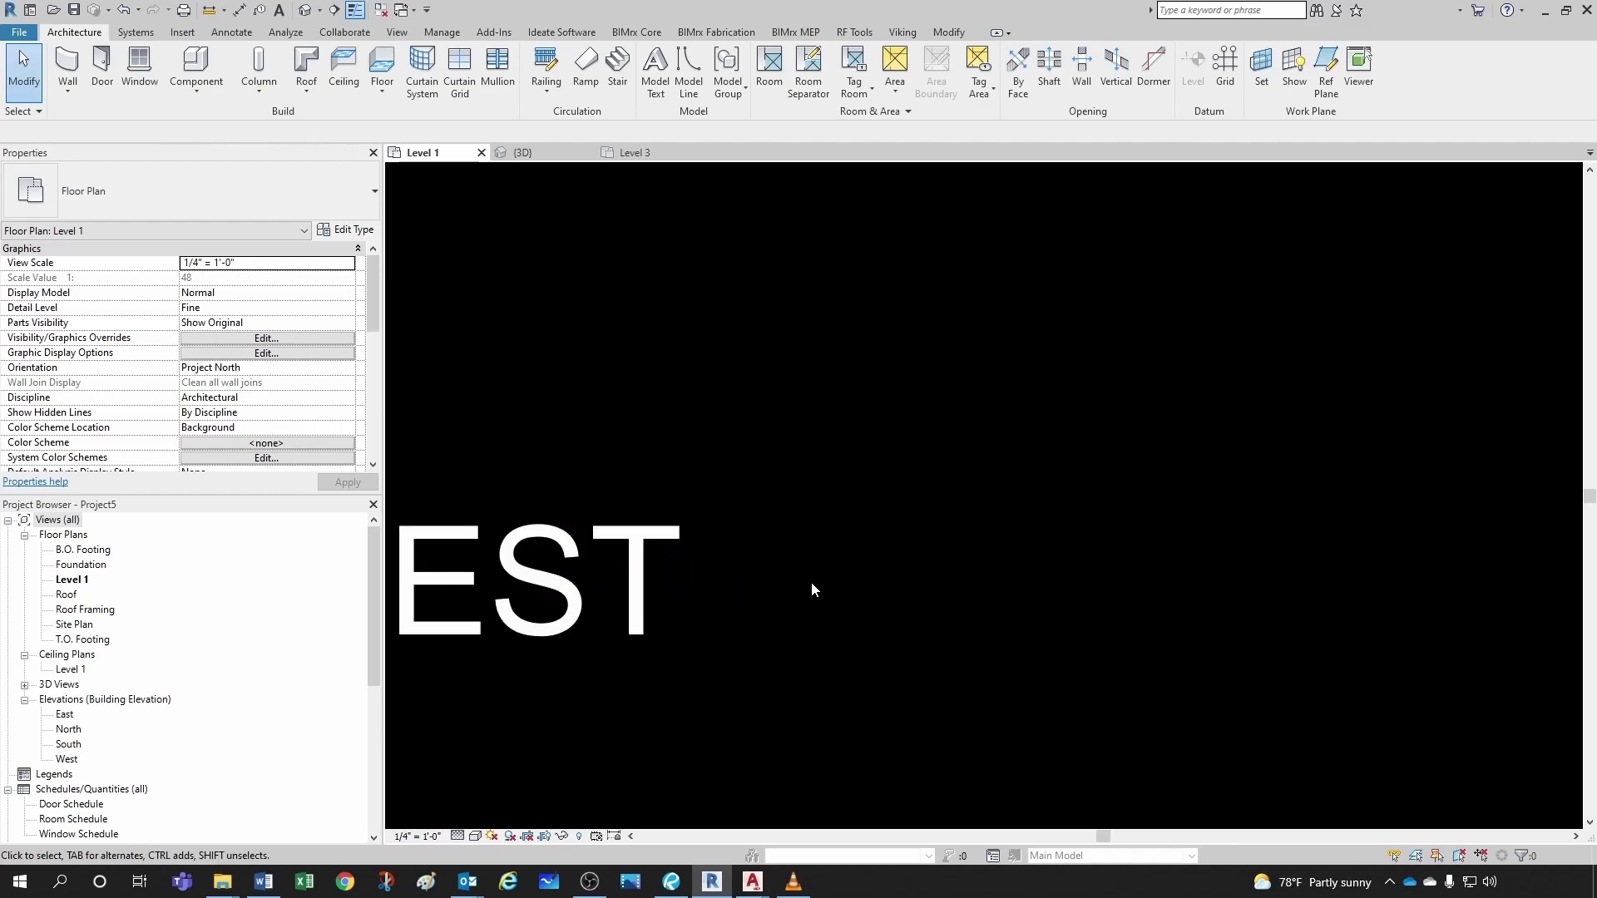
{"action": "key", "text": "d"}
{"action": "key", "text": "l"}
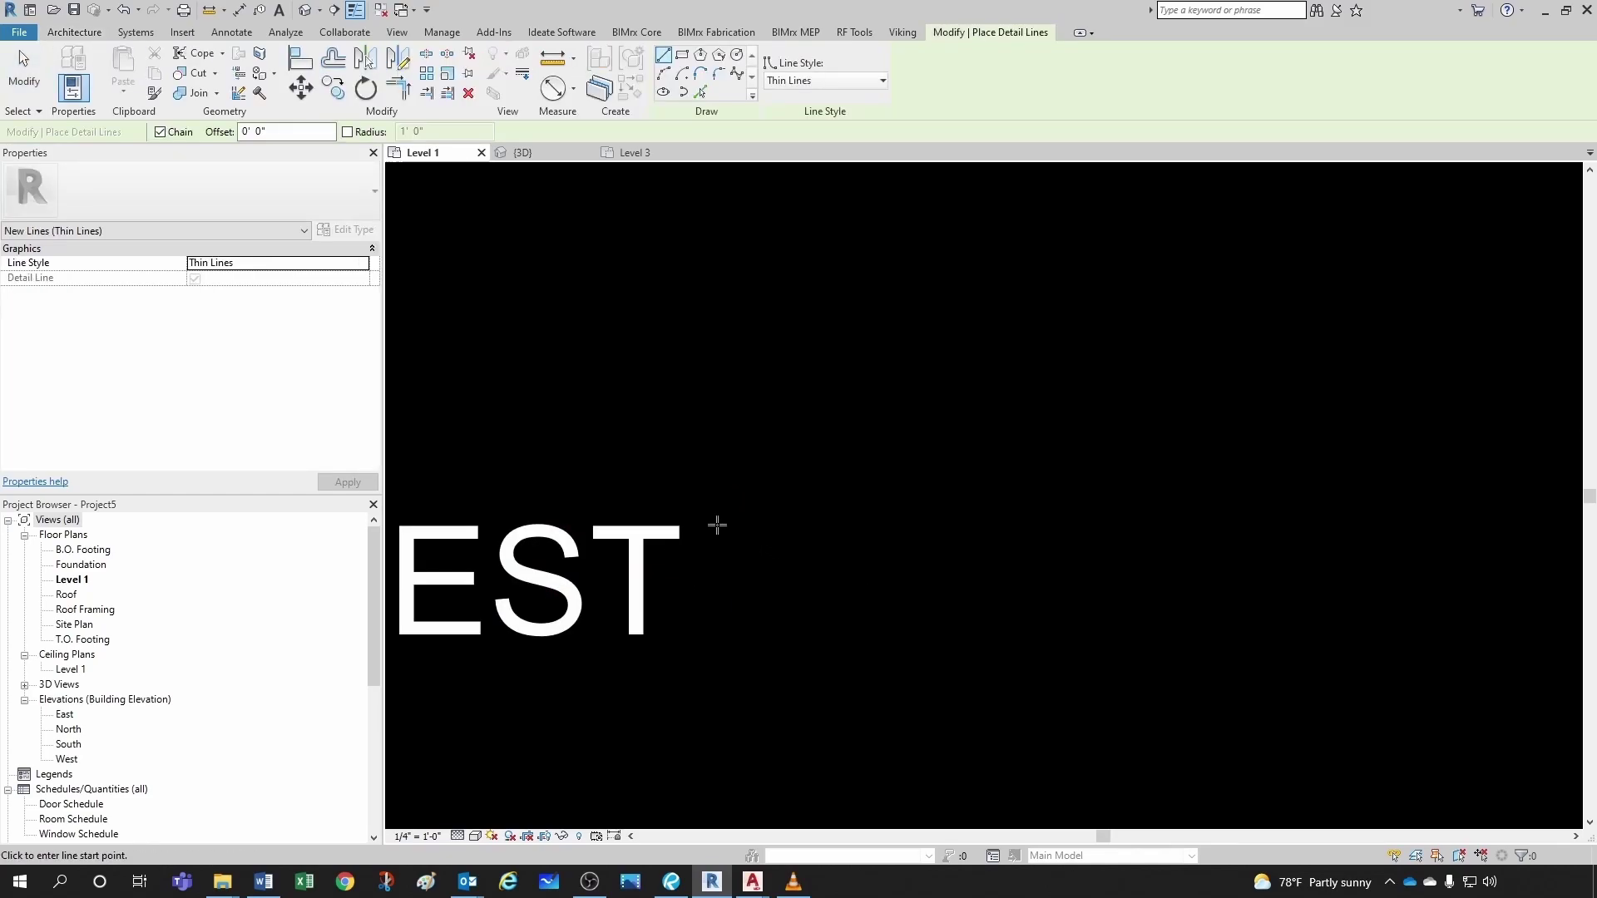
{"action": "left_click", "coordinate": [716, 524]}
{"action": "type", "text": "4."}
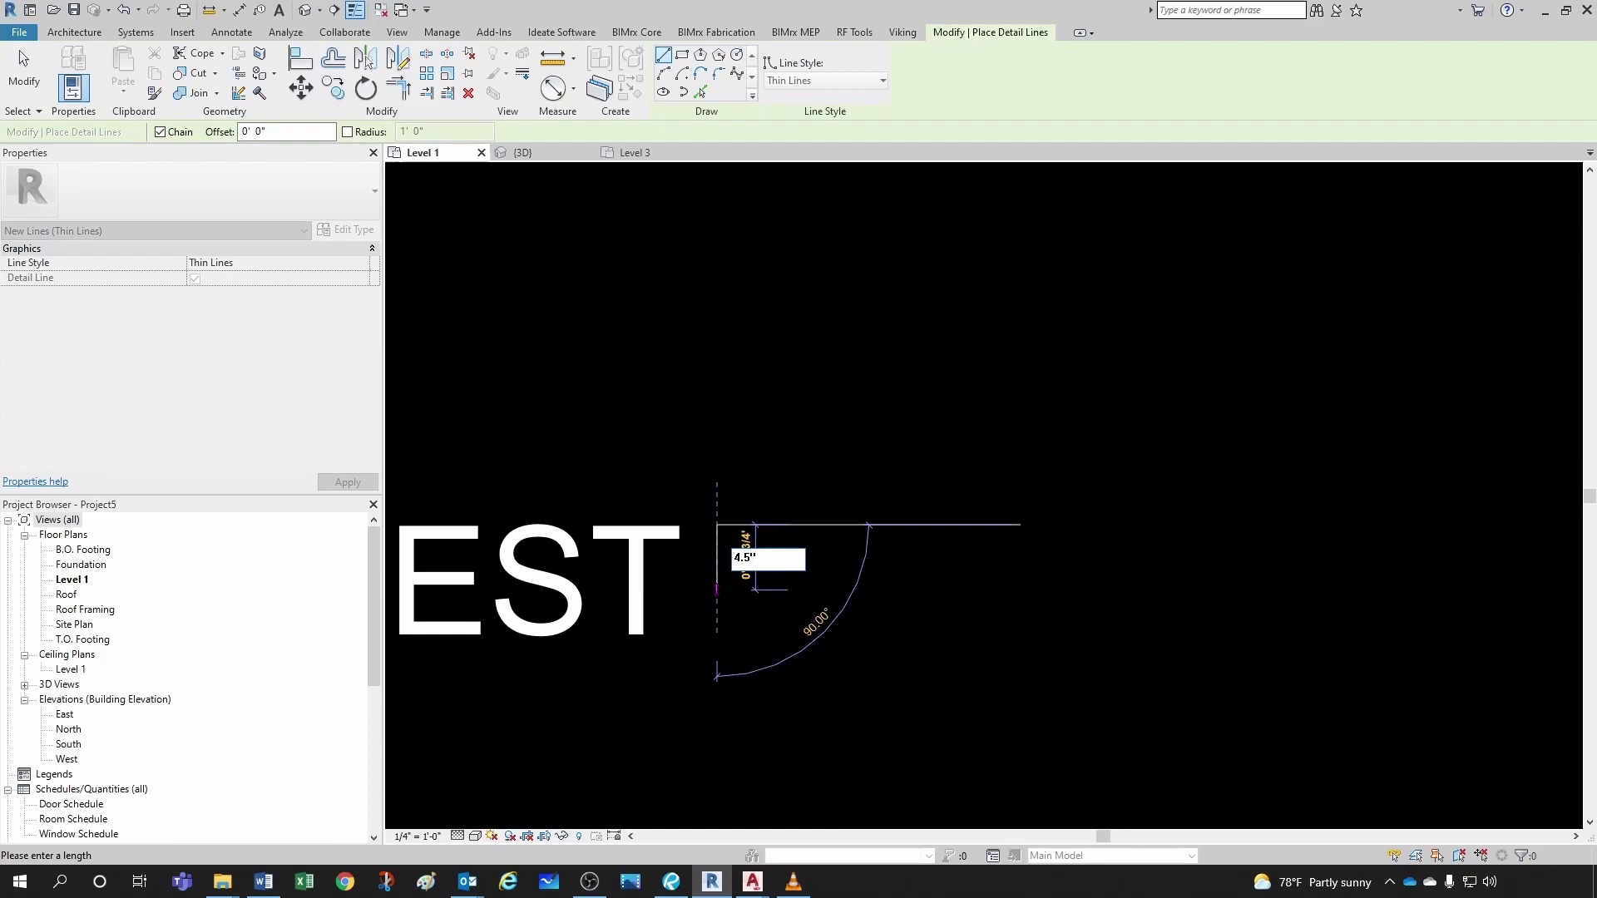
{"action": "type", "text": "5\""}
{"action": "key", "text": "Return"}
{"action": "key", "text": "Escape"}
{"action": "key", "text": "Escape"}
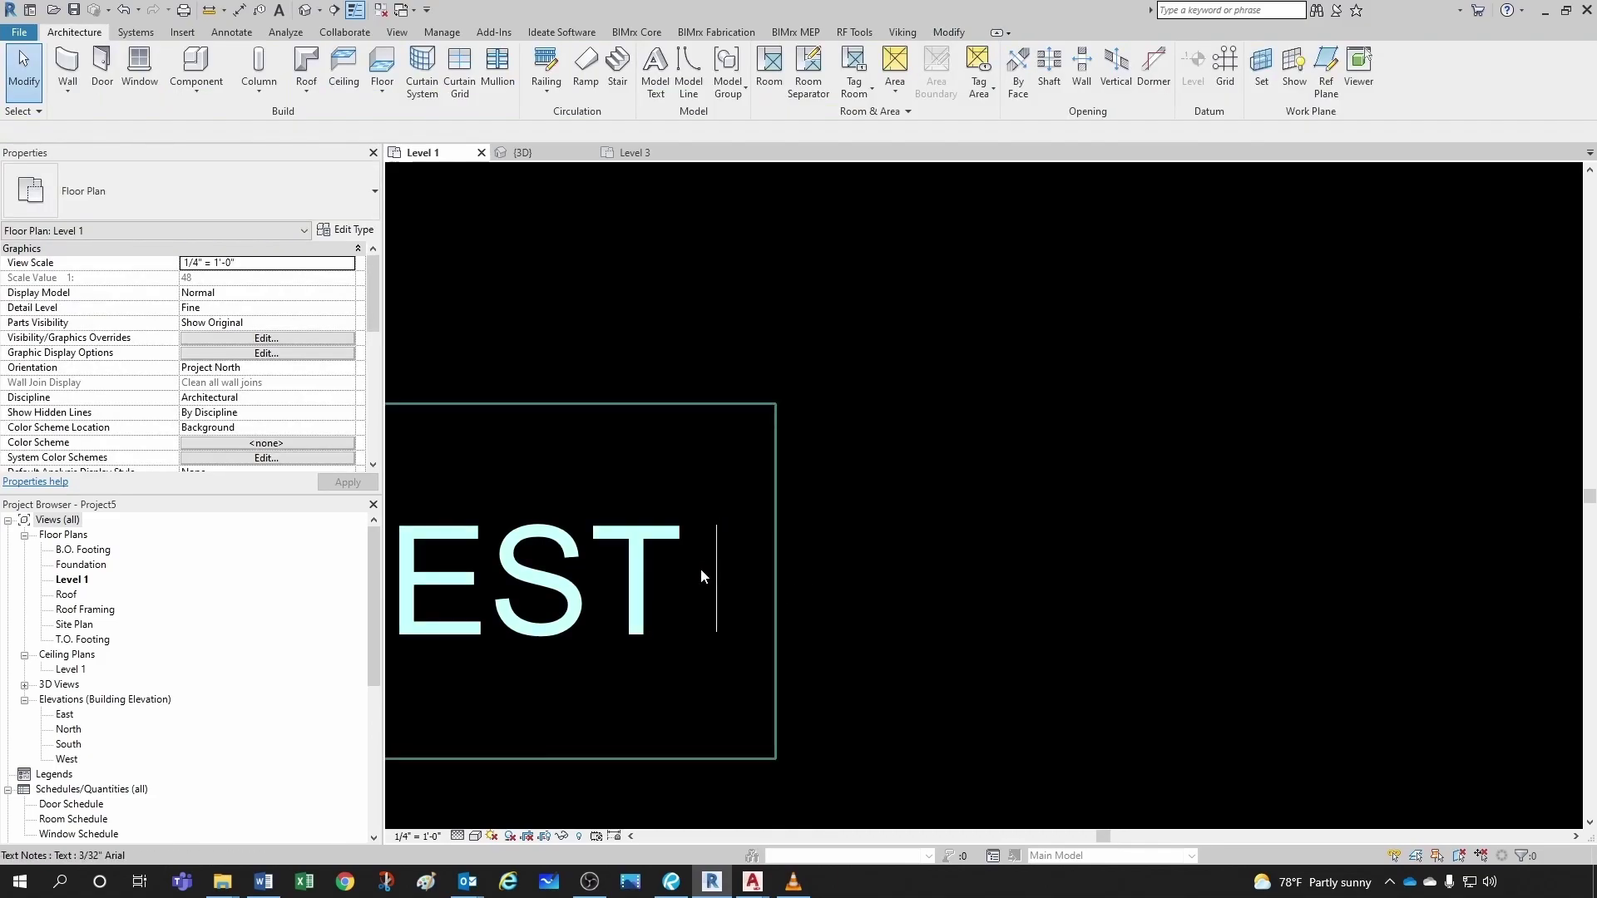
- Return the Level 1 view scale to 1/8" = 1'-0" and check the TEST note's size
{"action": "scroll", "coordinate": [724, 684], "scroll_direction": "down", "scroll_amount": 3}
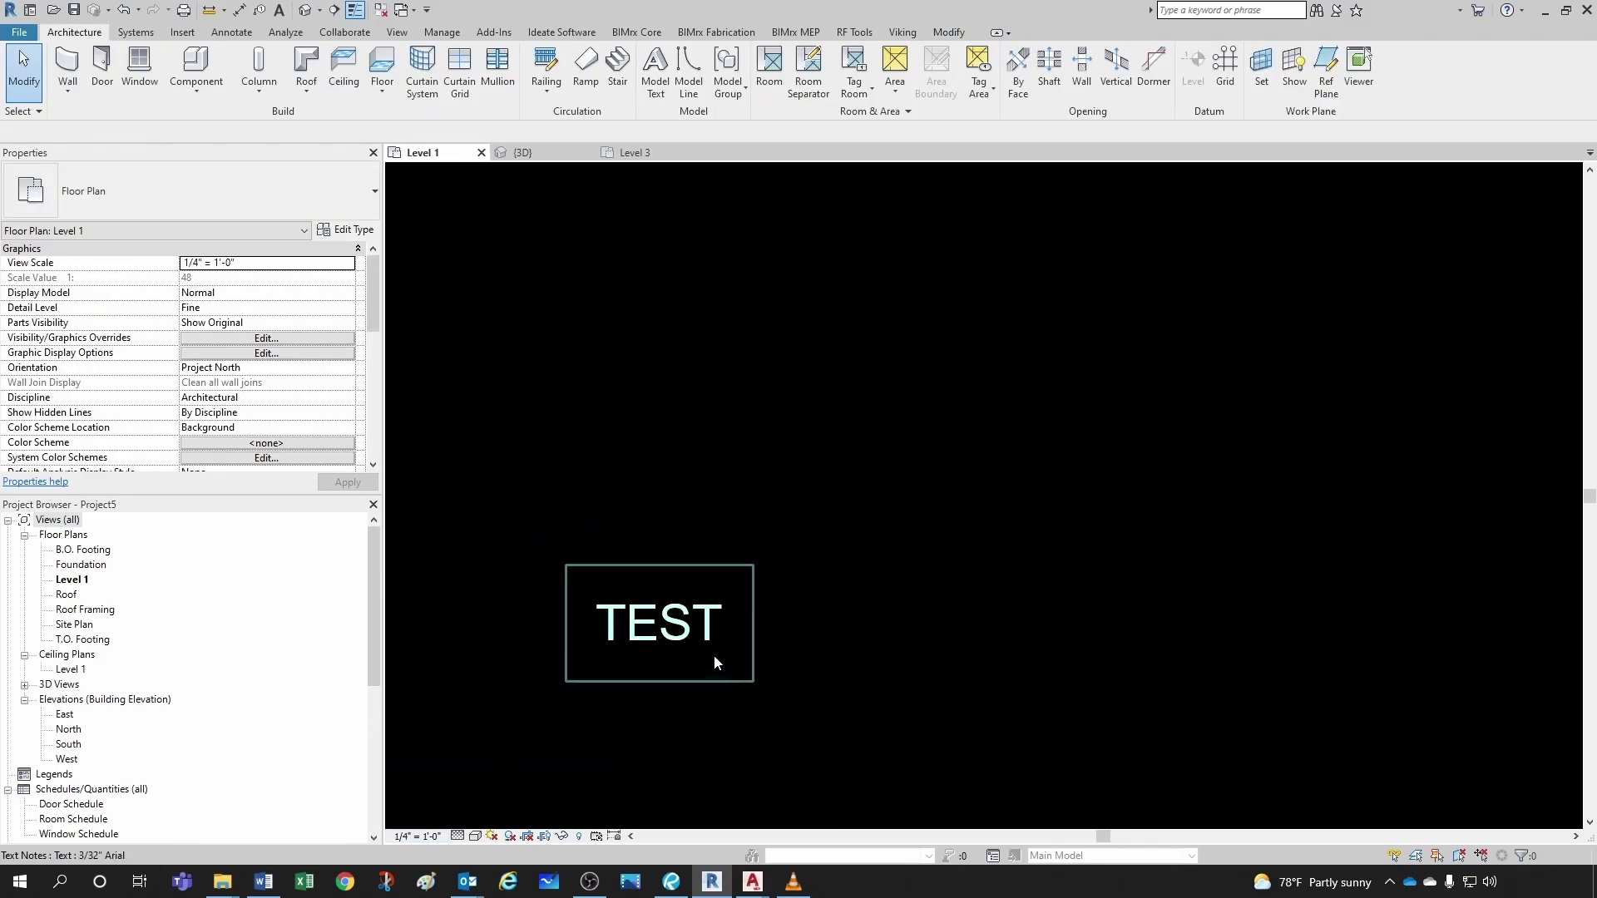
{"action": "left_click", "coordinate": [400, 836]}
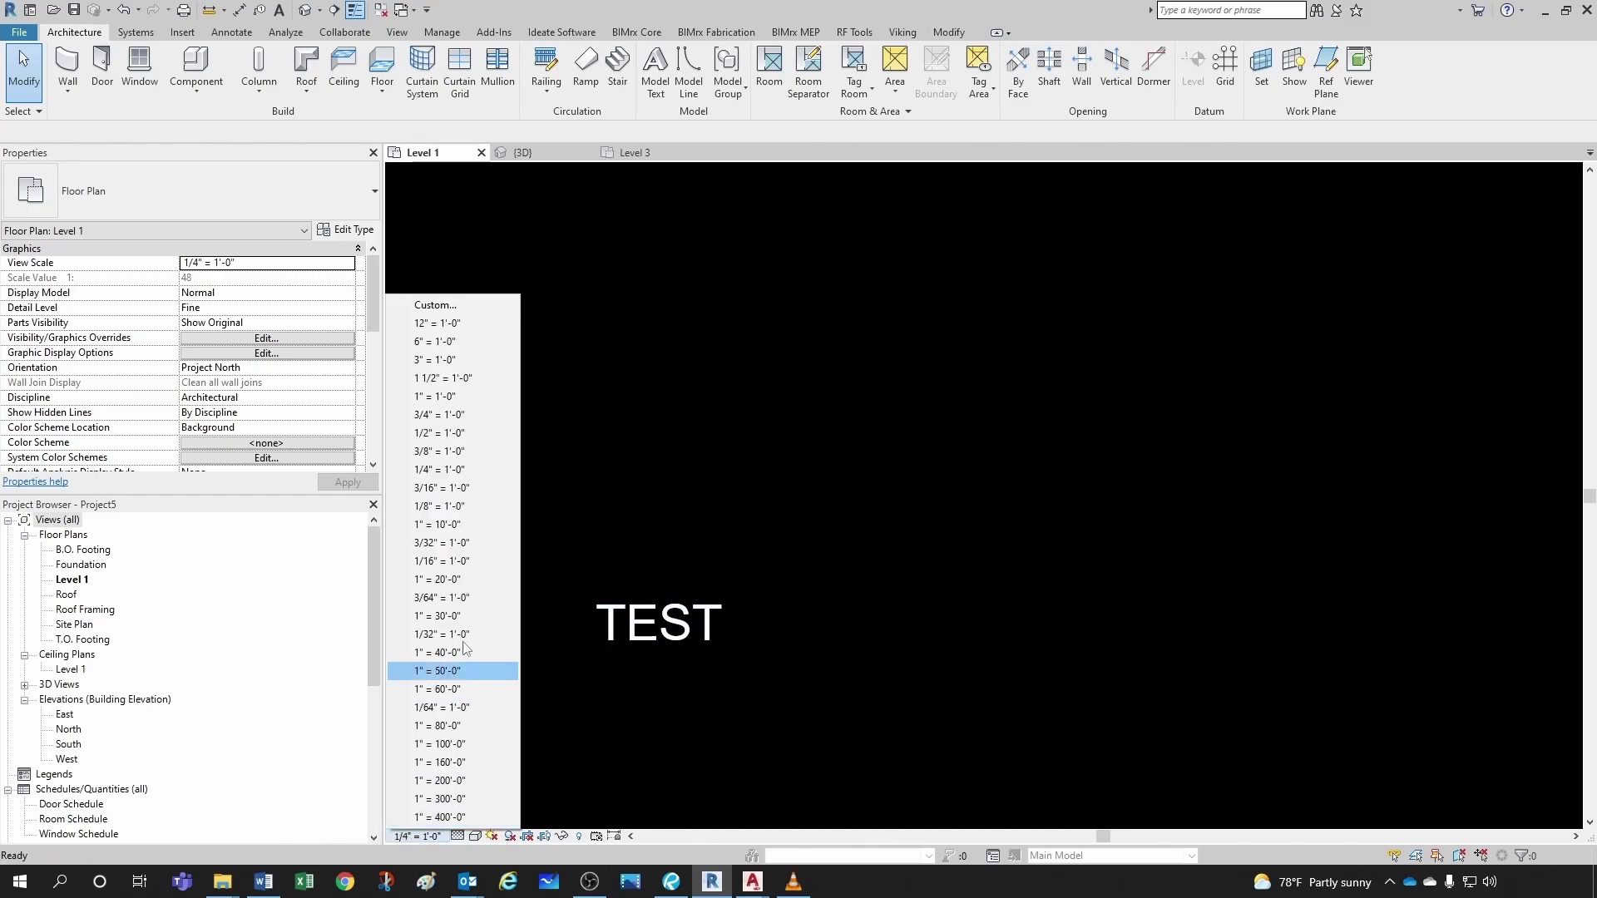
{"action": "left_click", "coordinate": [432, 507]}
{"action": "scroll", "coordinate": [739, 553], "scroll_direction": "down", "scroll_amount": 5}
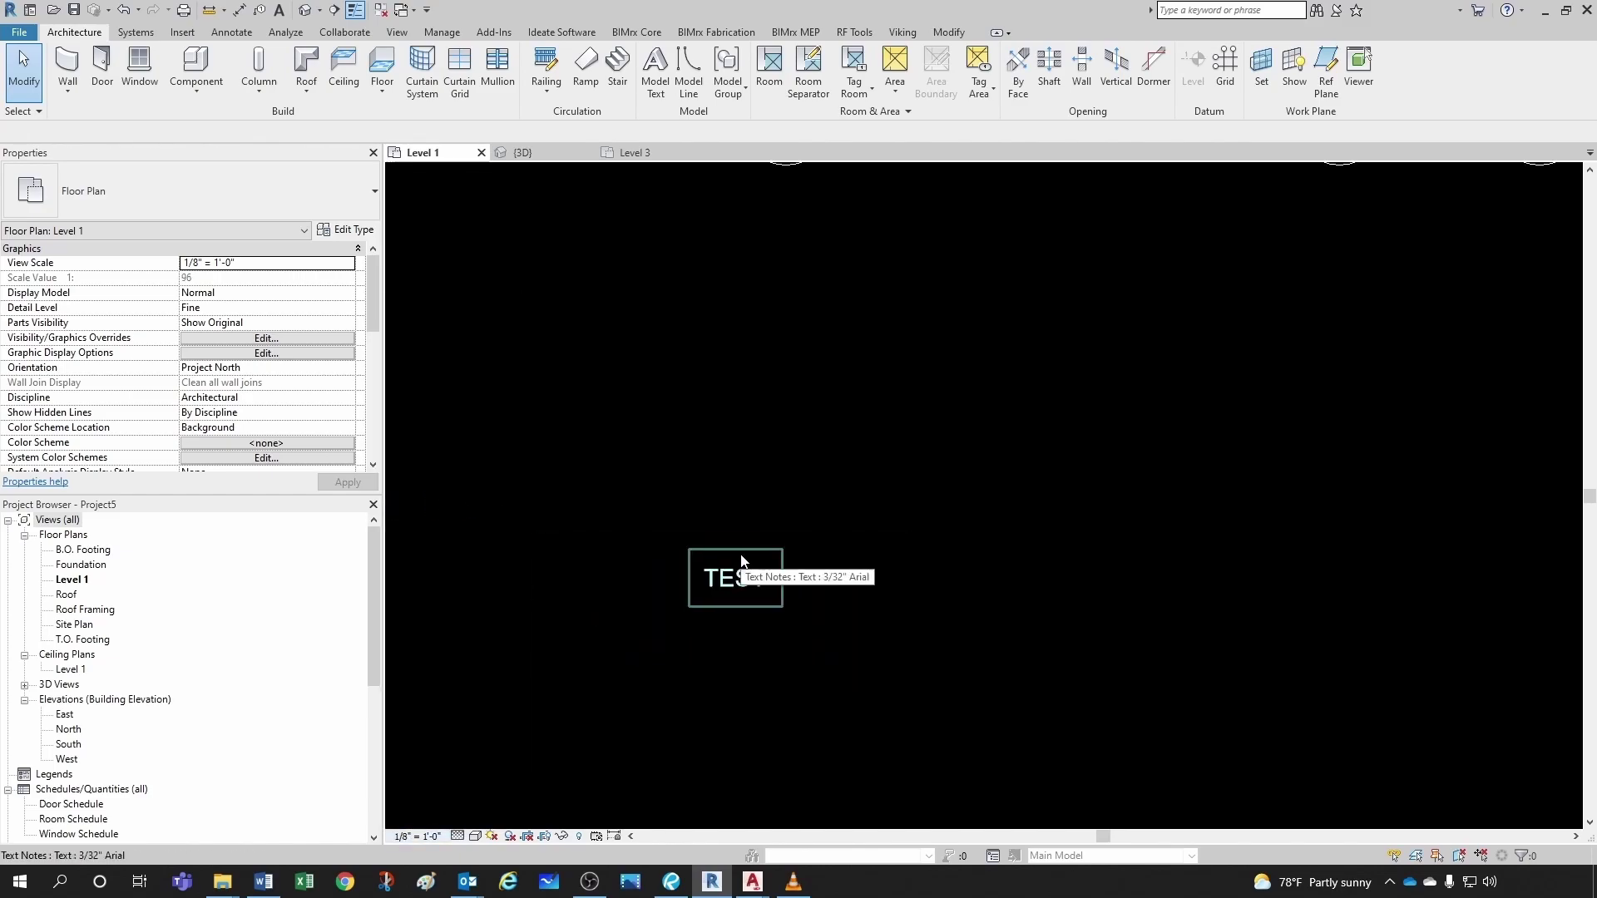
{"action": "scroll", "coordinate": [759, 632], "scroll_direction": "down", "scroll_amount": 10}
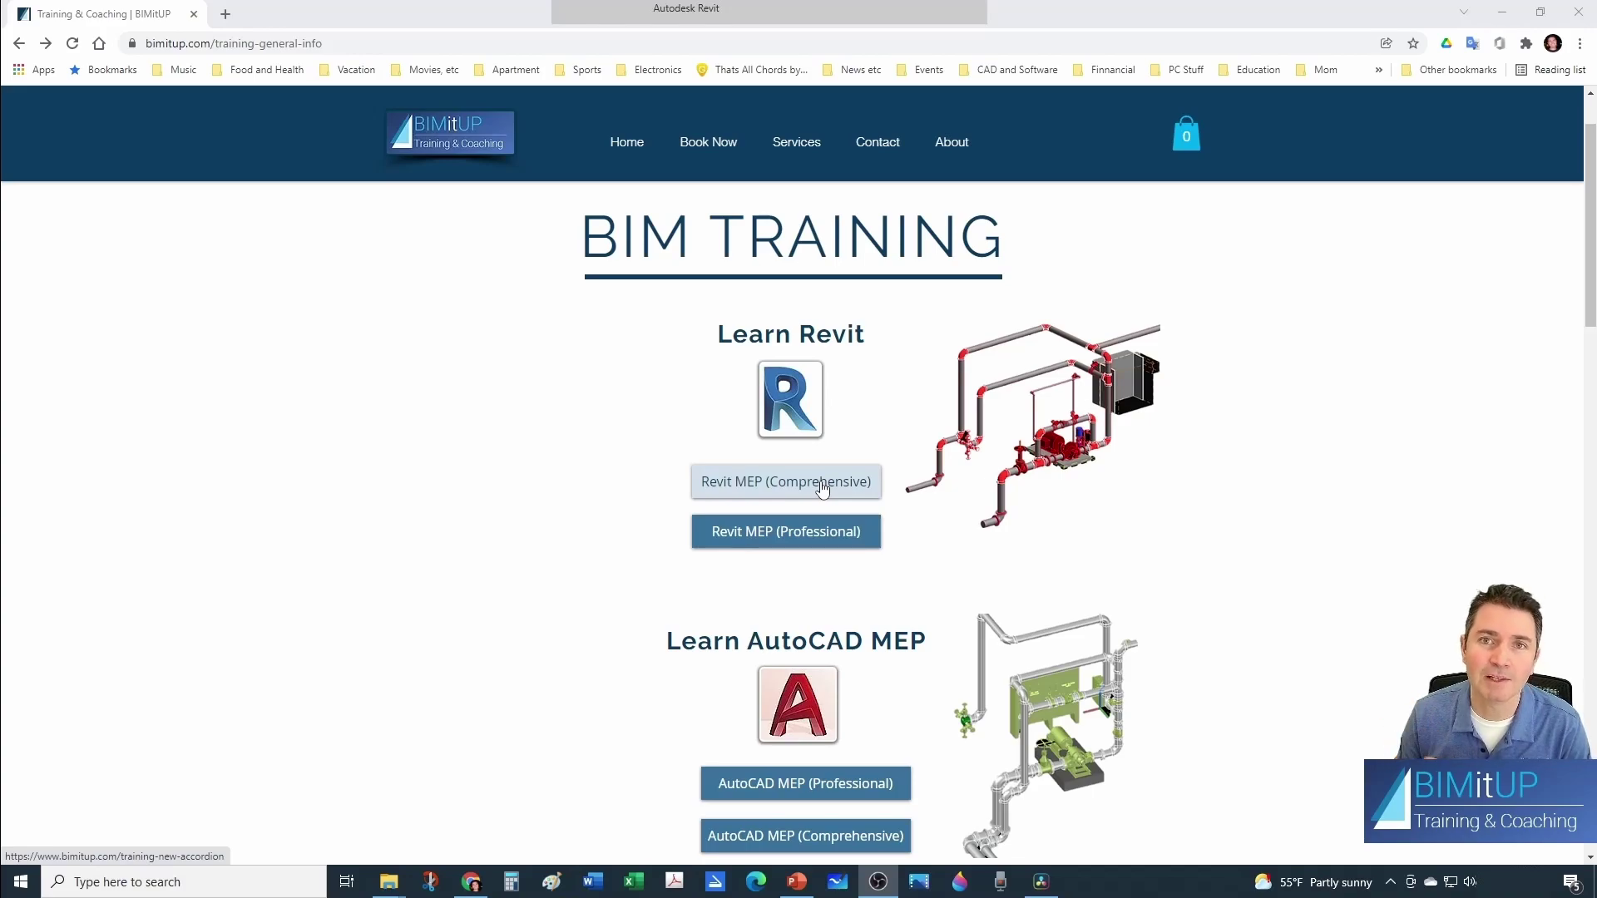
- On the BIMitUP training page in the web browser, open the Revit MEP (Comprehensive) course outline and look through its sections
{"action": "left_click", "coordinate": [822, 484]}
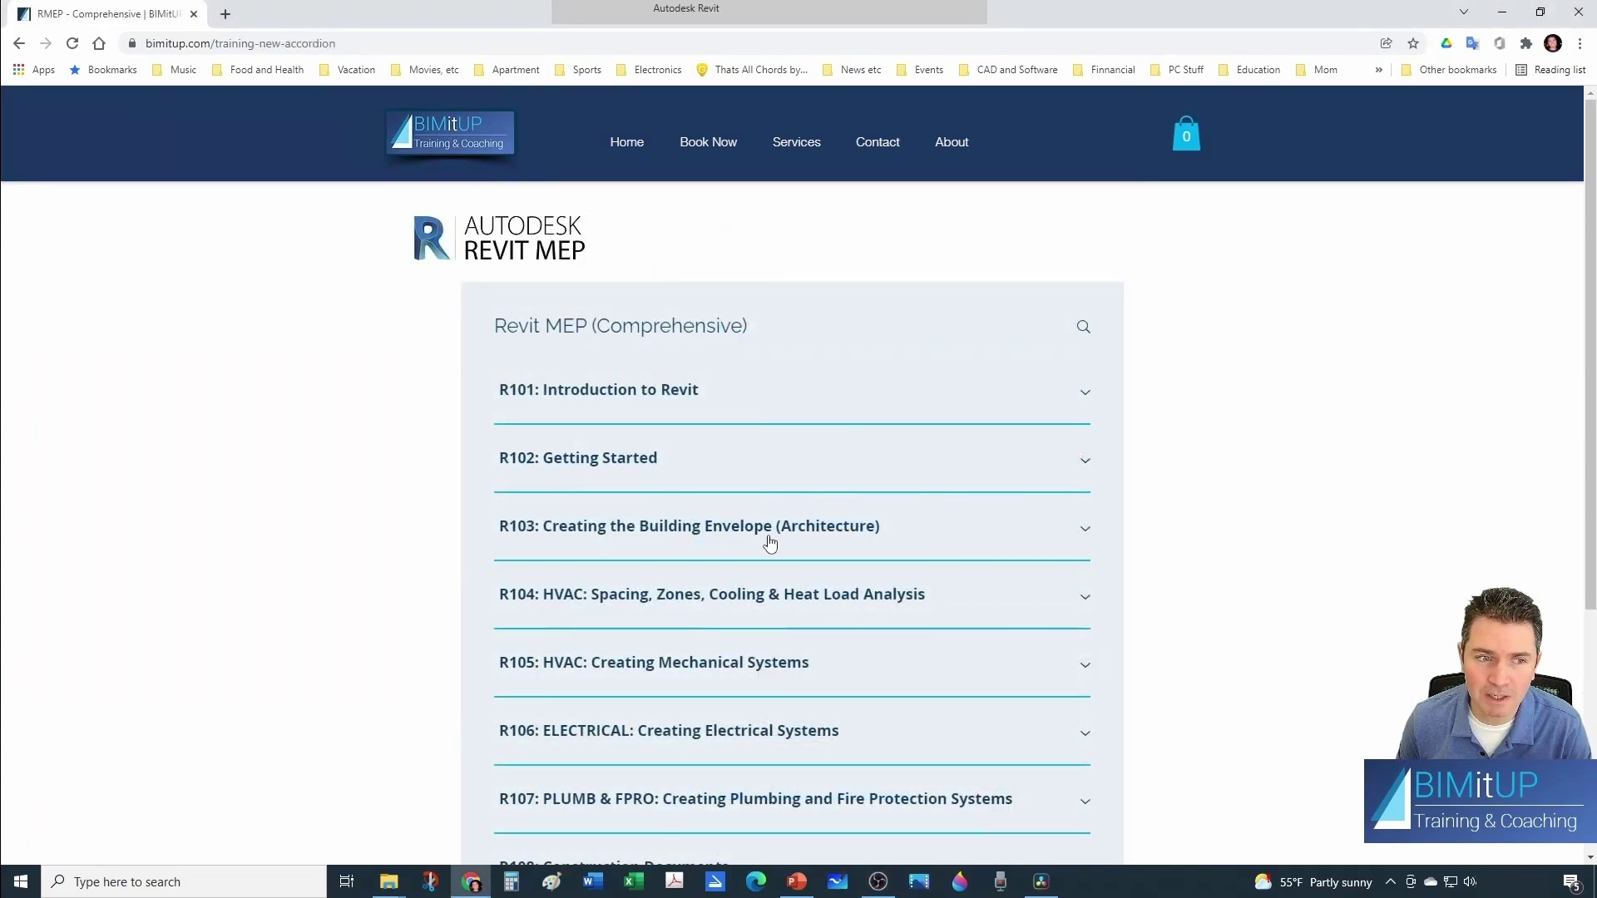
{"action": "left_click", "coordinate": [779, 602]}
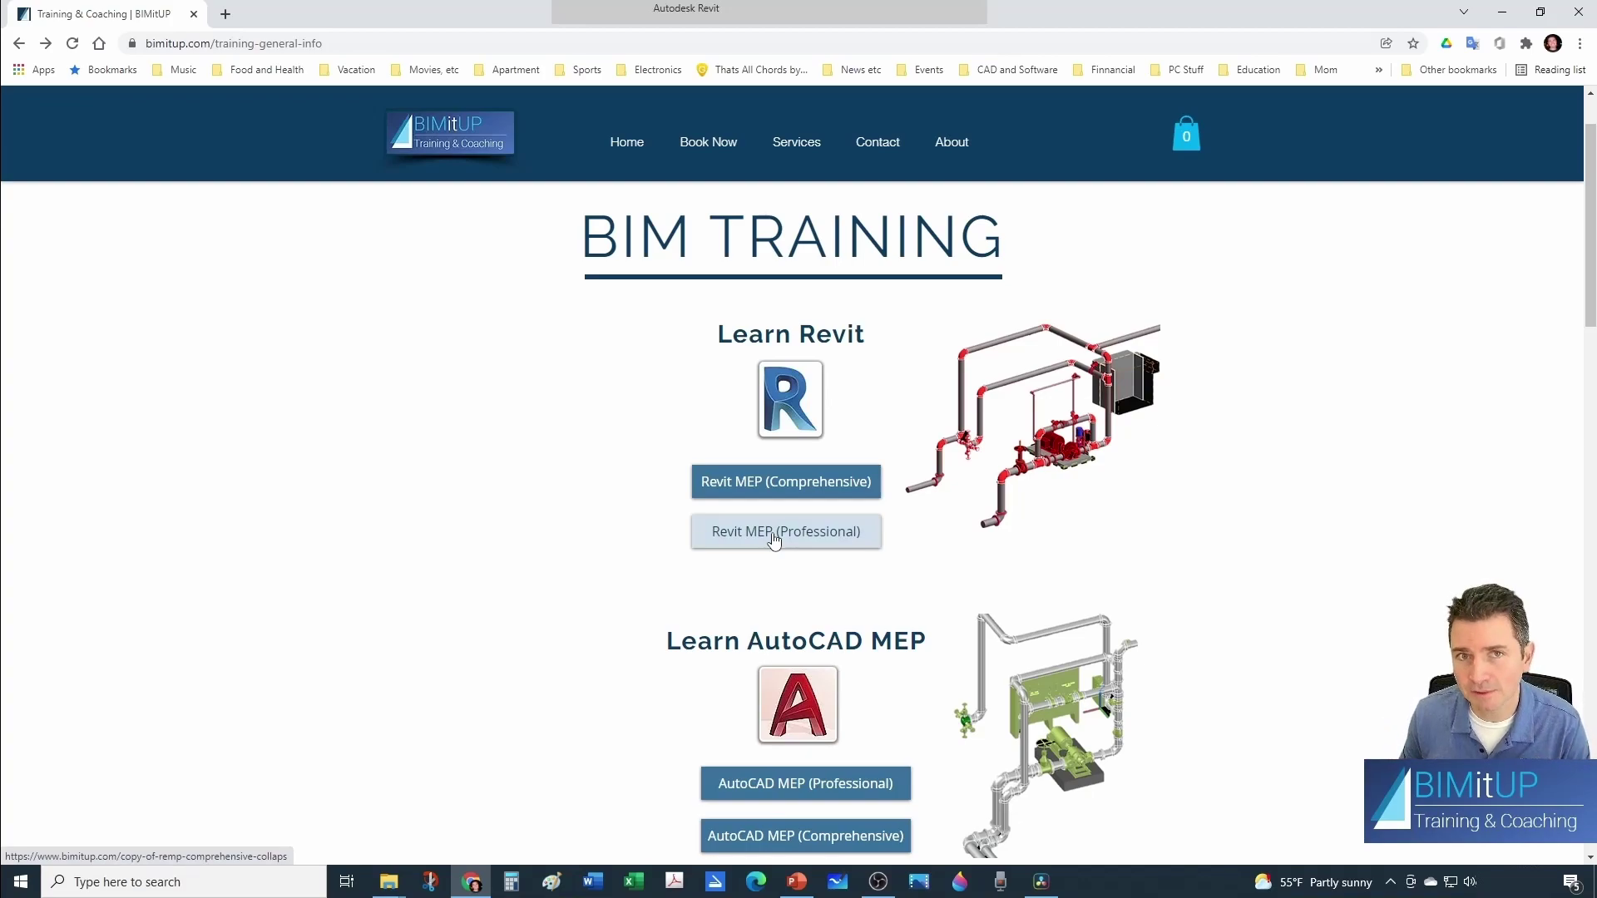
- Open the Revit MEP (Professional) course outline and expand the R004: Plumbing topics
{"action": "left_click", "coordinate": [774, 539]}
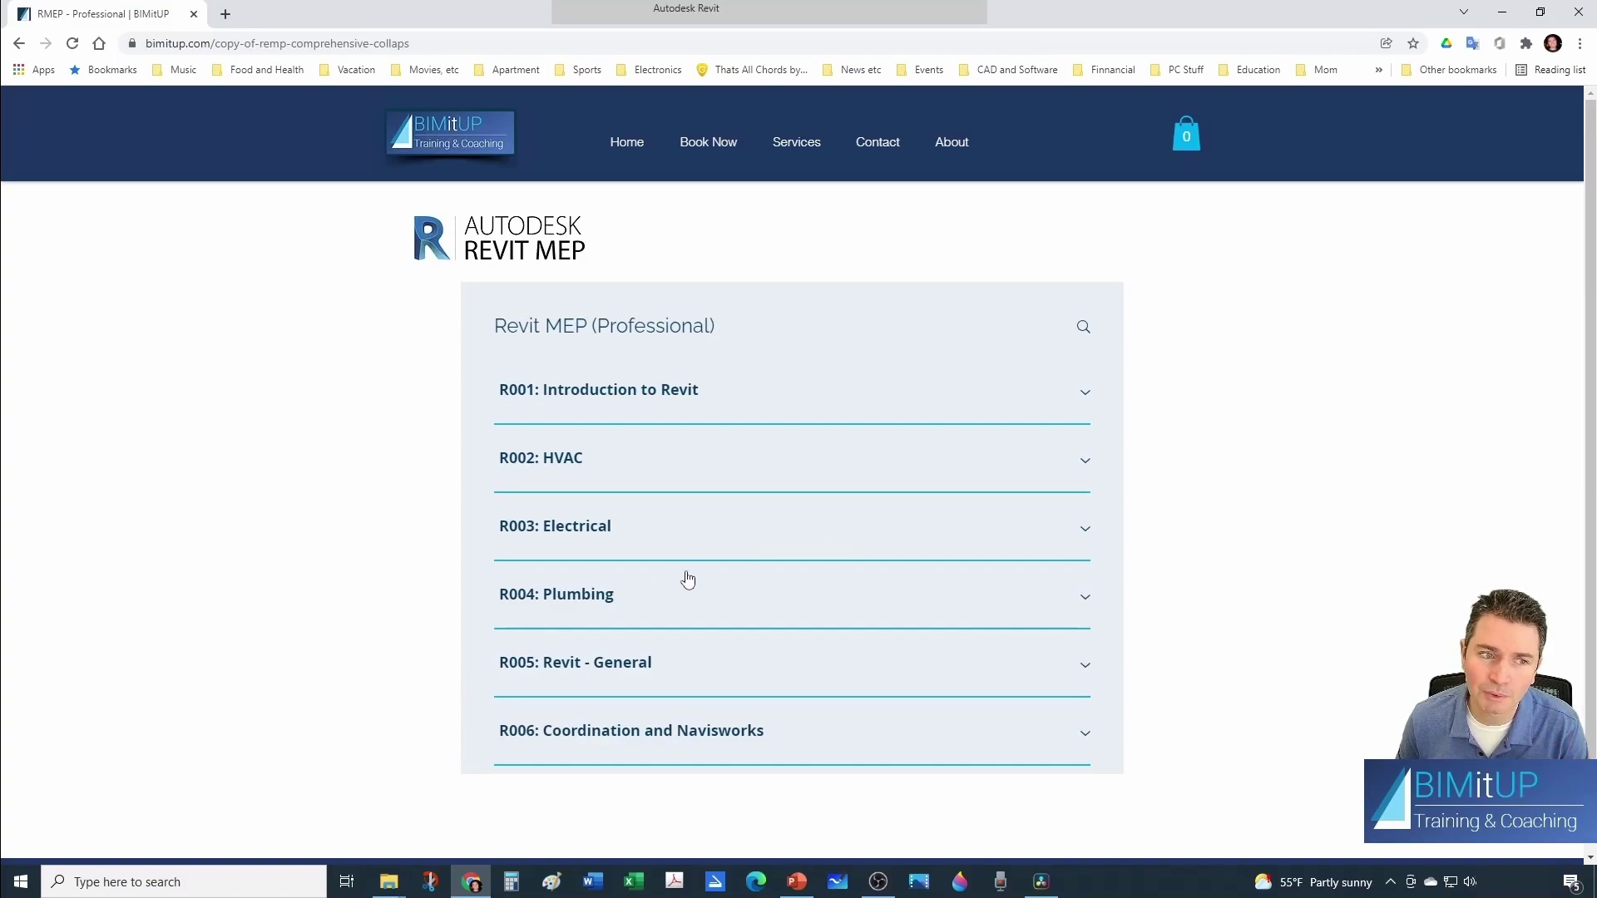
{"action": "scroll", "coordinate": [591, 434], "scroll_direction": "down", "scroll_amount": 1}
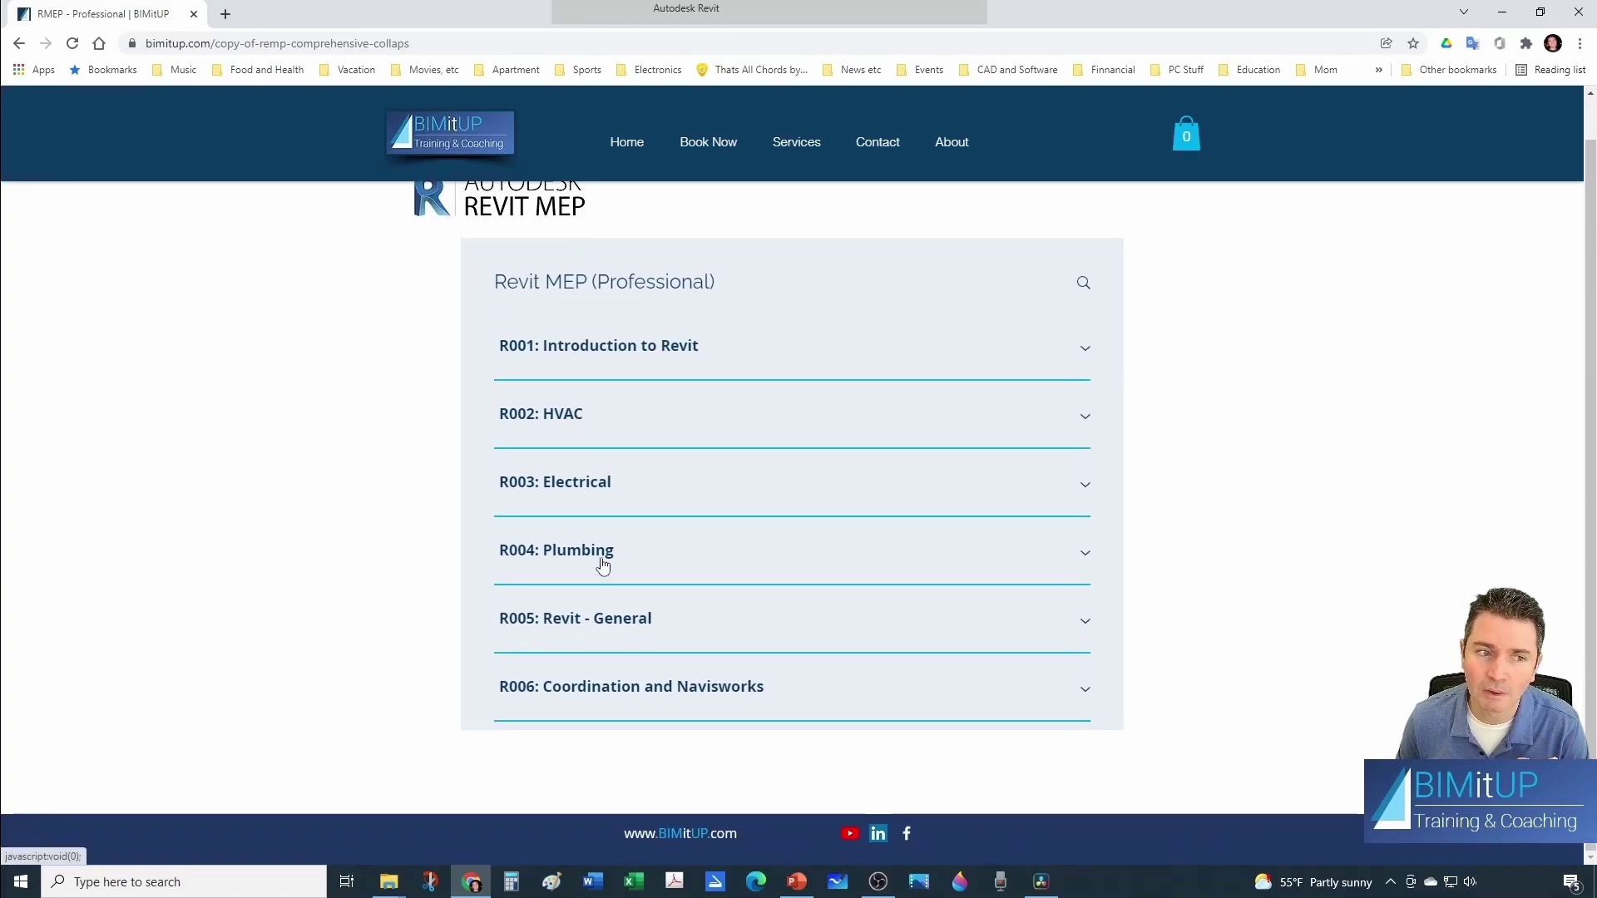
{"action": "left_click", "coordinate": [599, 553]}
{"action": "scroll", "coordinate": [613, 549], "scroll_direction": "down", "scroll_amount": 2}
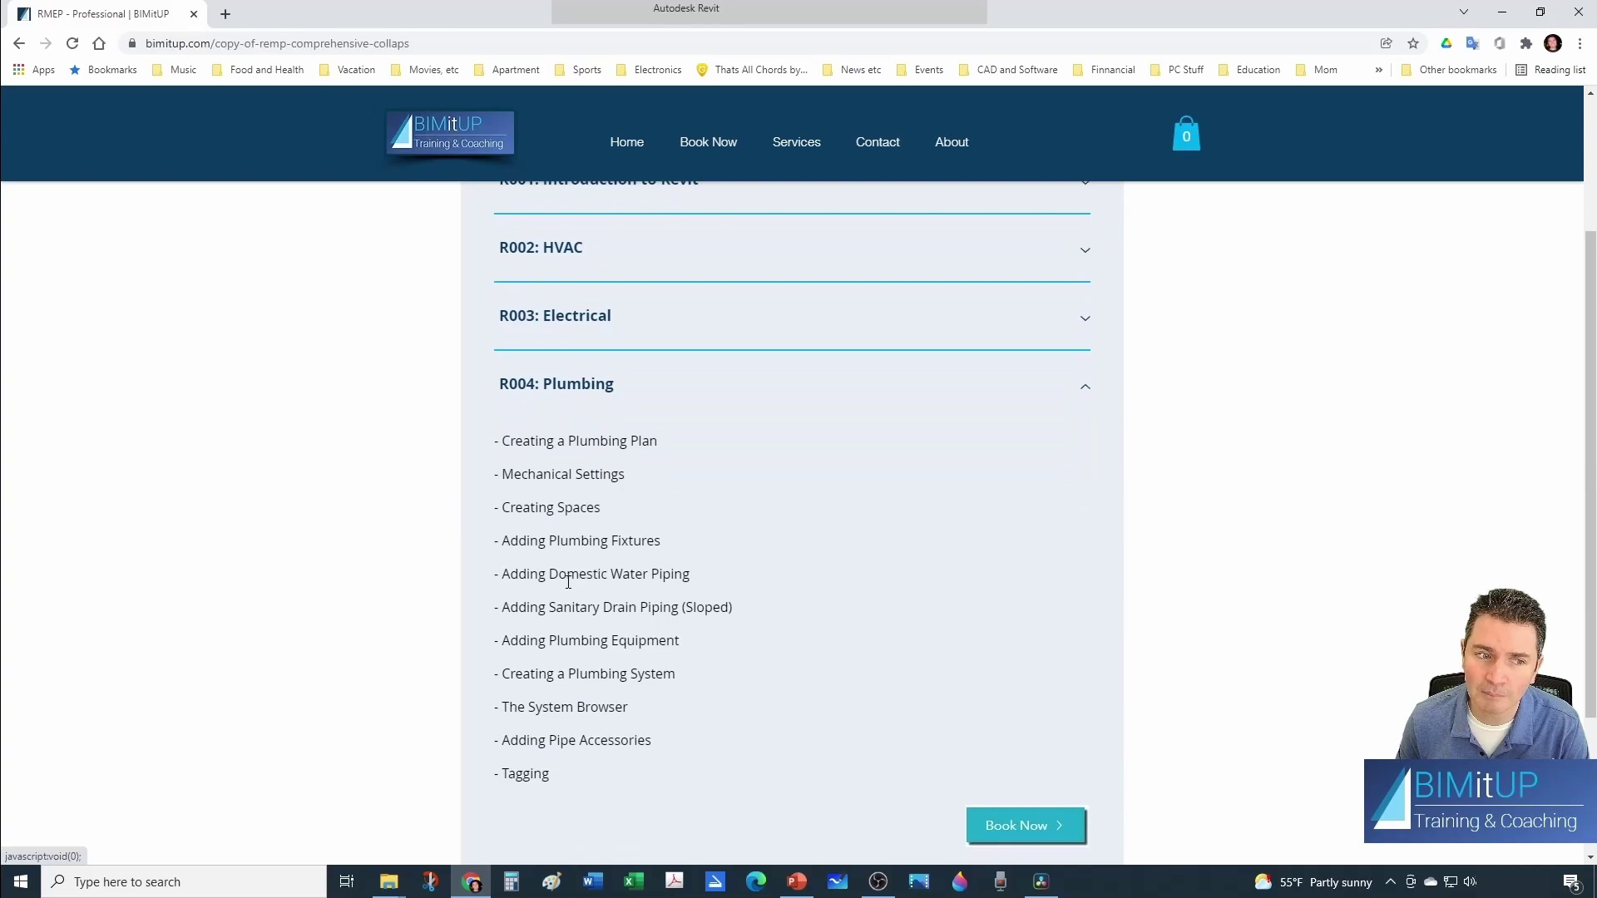